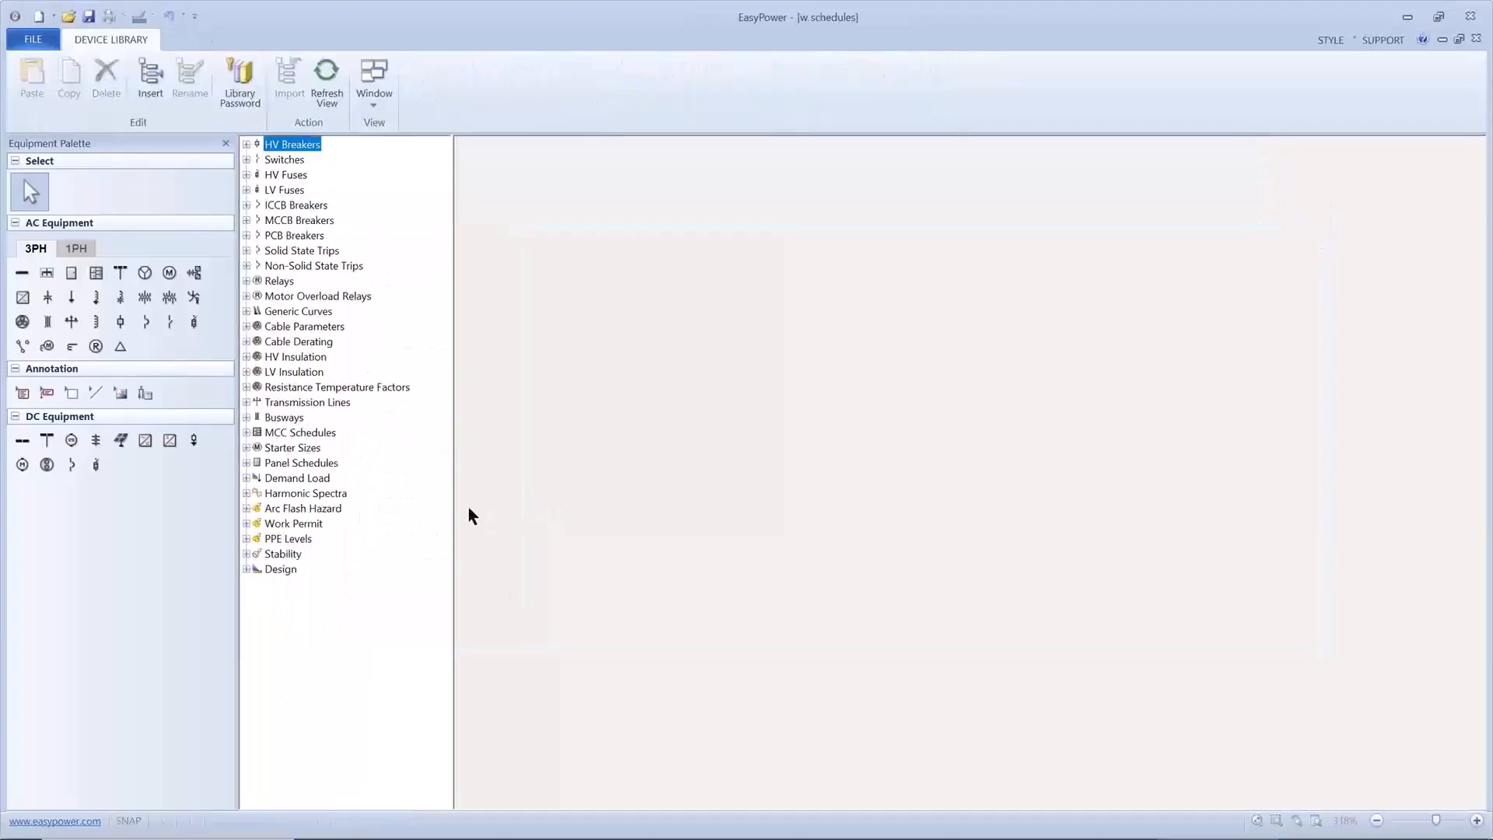
# Review the loads in Schedule-1 of the U.S. sqd 480 panel schedule library, including protective devices and conductors, and close the device library
pyautogui.click(246, 463)
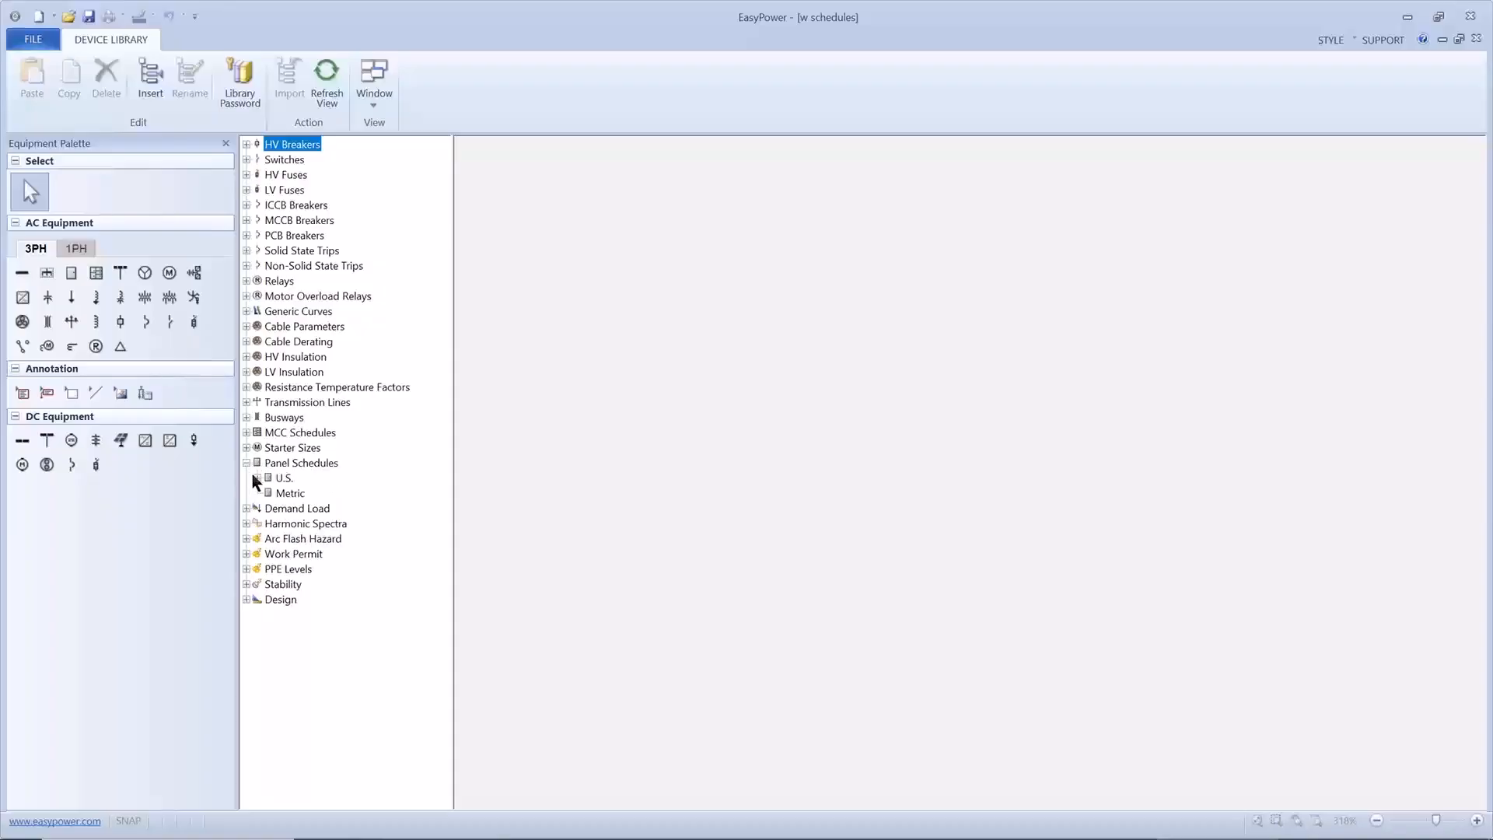
pyautogui.click(256, 477)
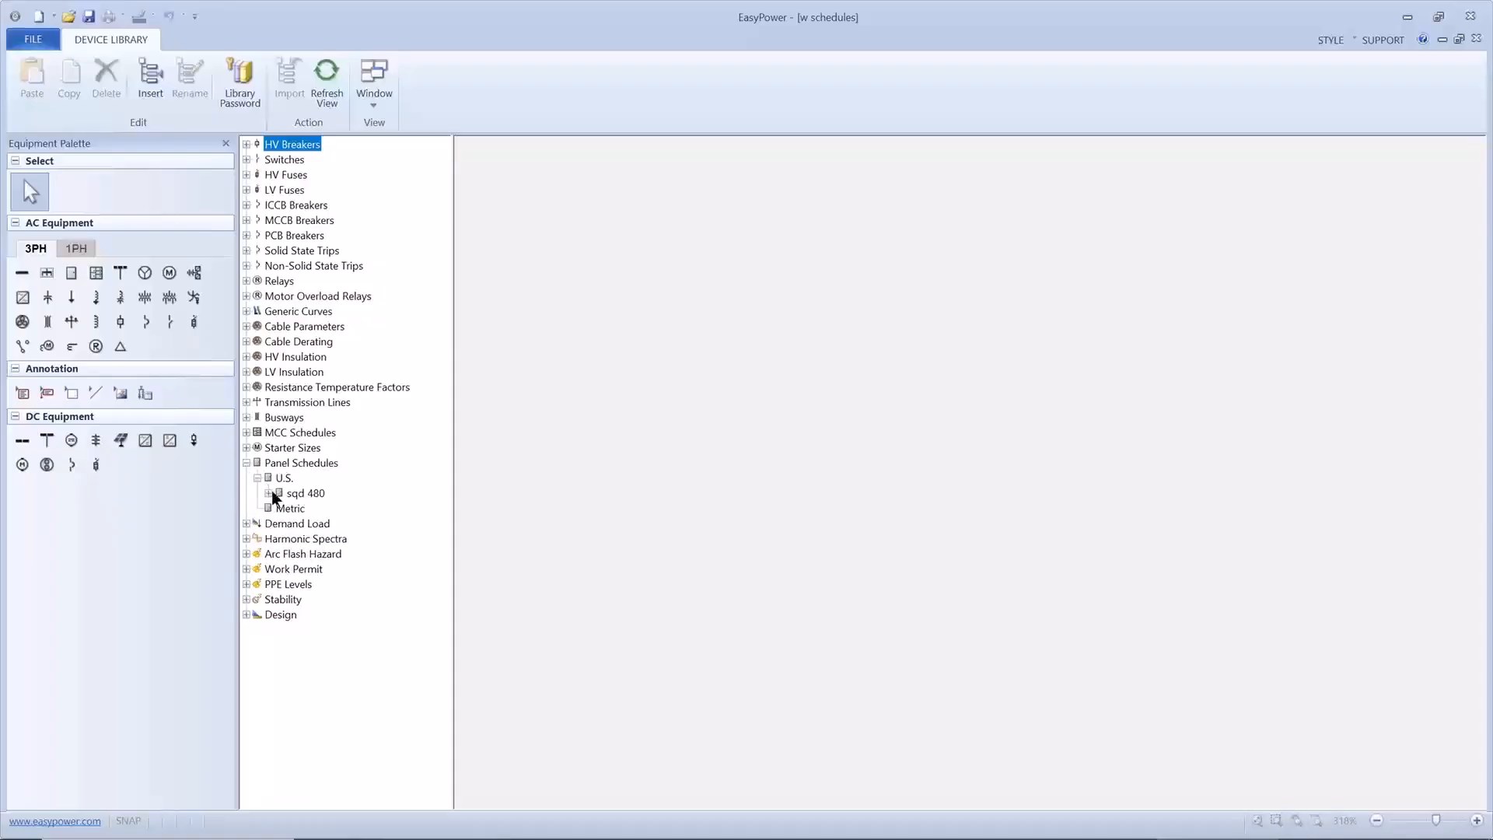
pyautogui.click(269, 493)
pyautogui.click(296, 508)
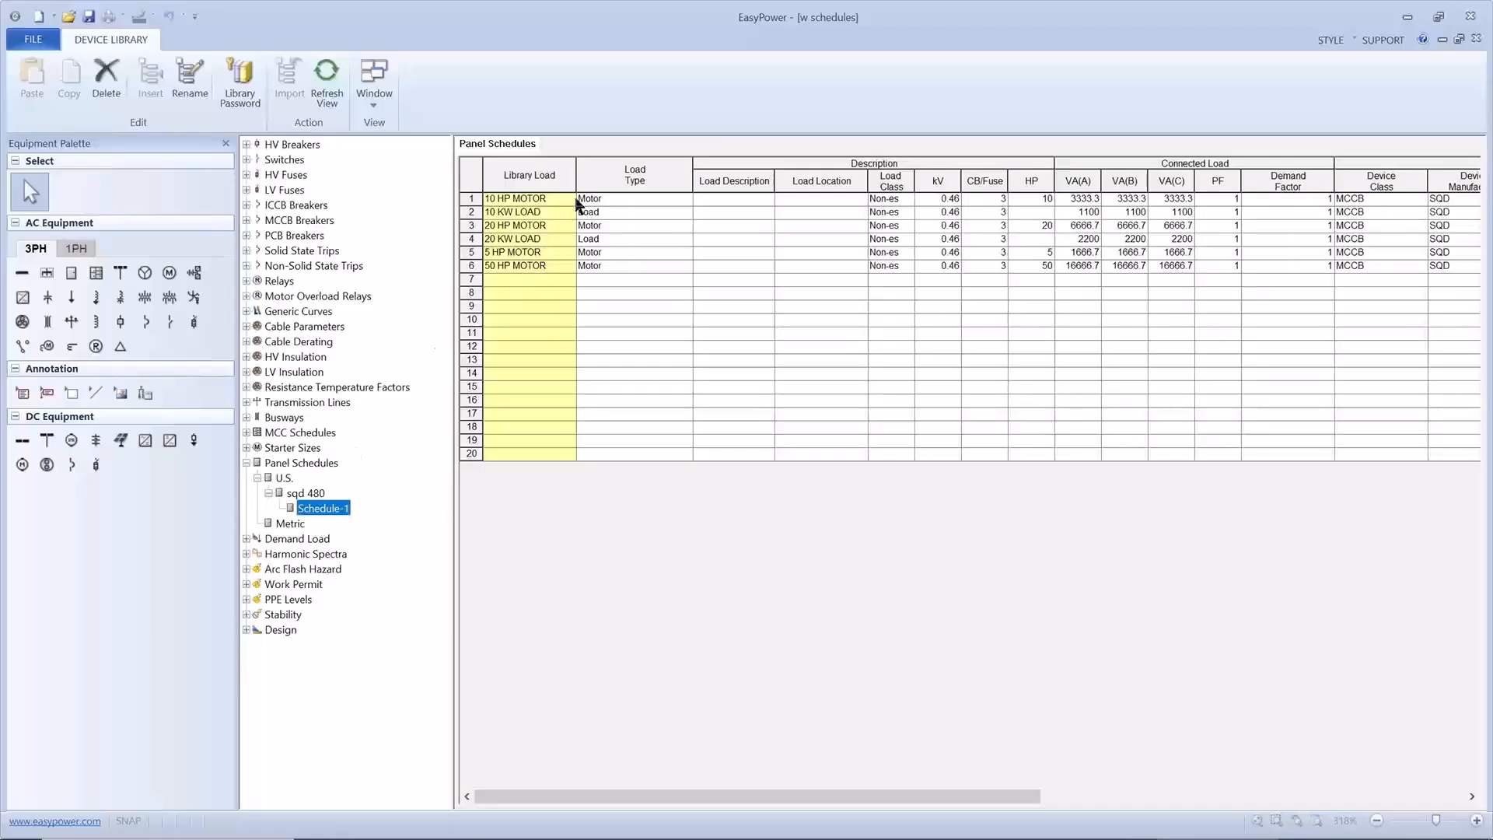
pyautogui.click(520, 278)
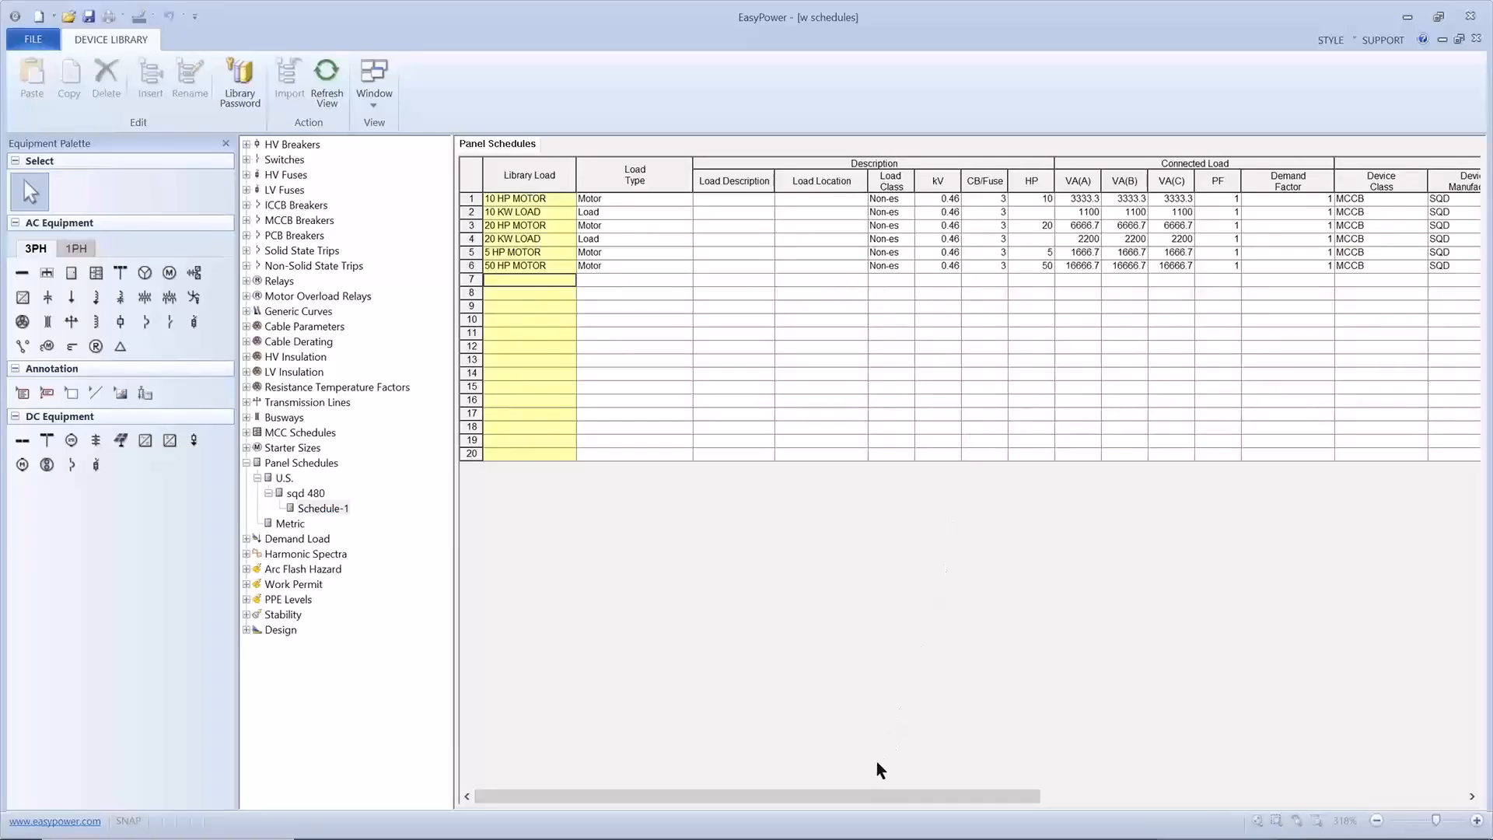
pyautogui.moveTo(868, 794); pyautogui.dragTo(1189, 801)
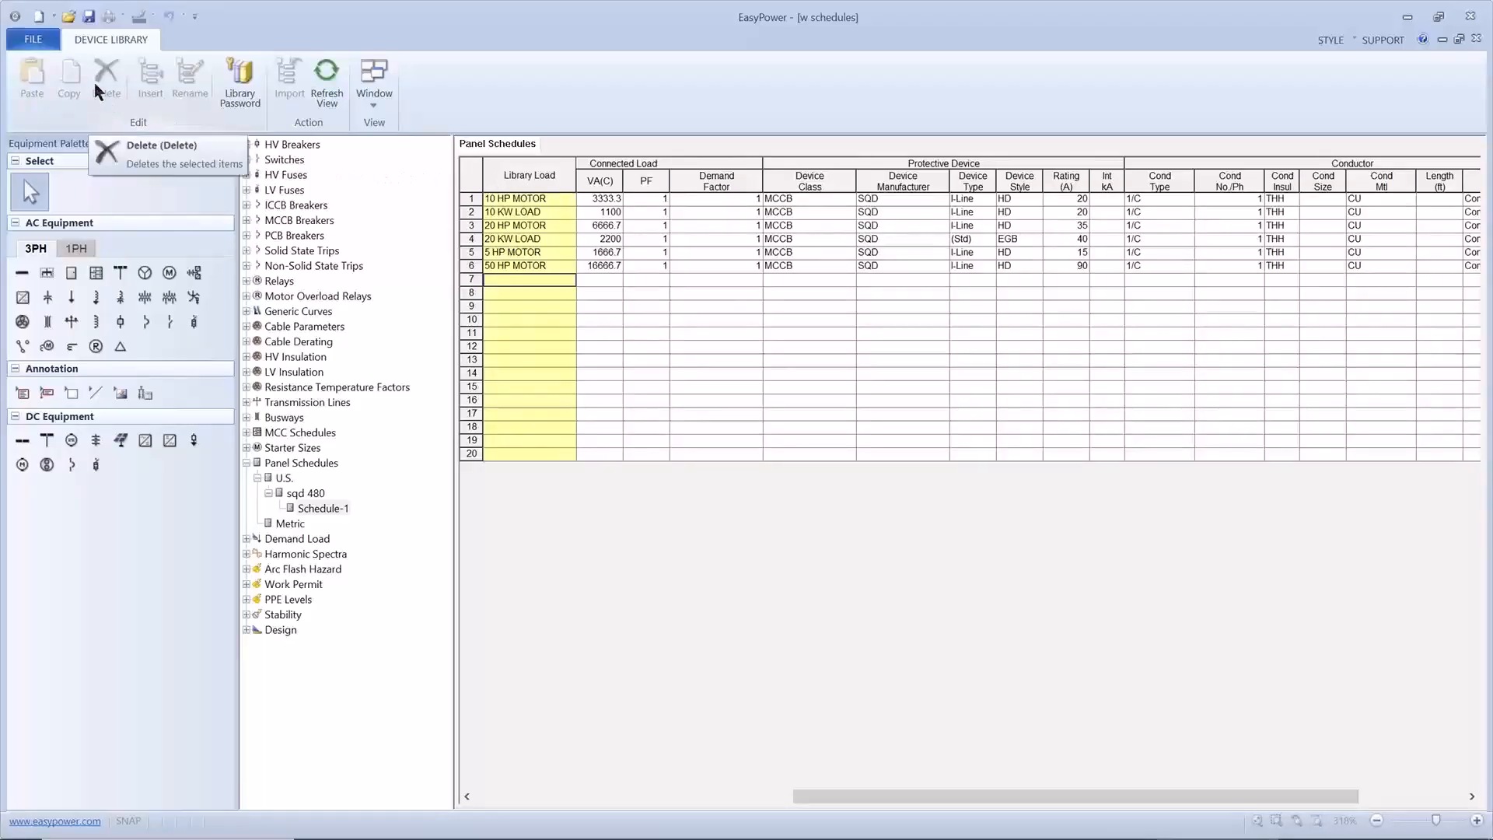
pyautogui.click(33, 39)
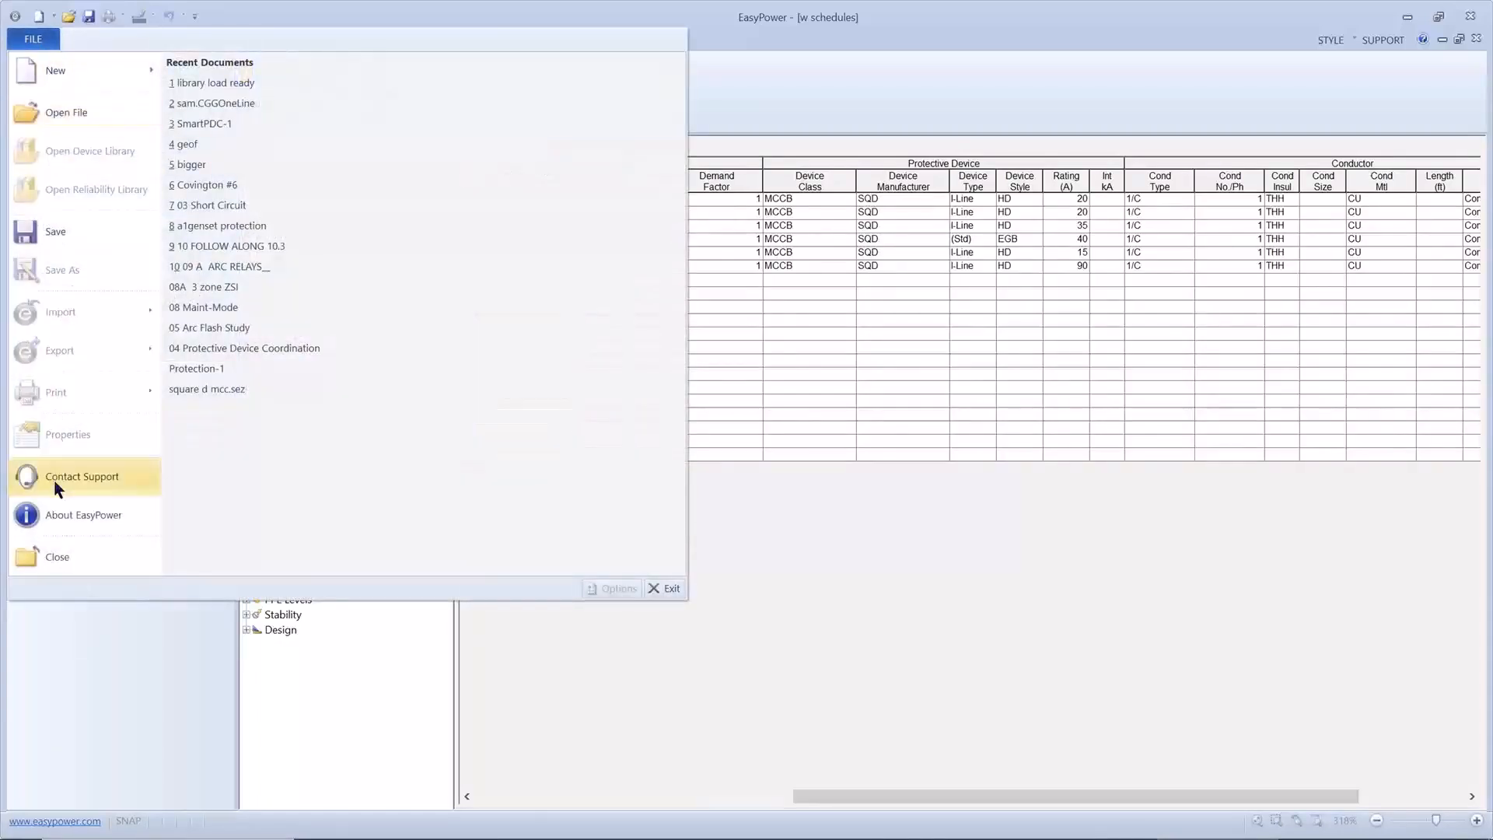
pyautogui.click(50, 555)
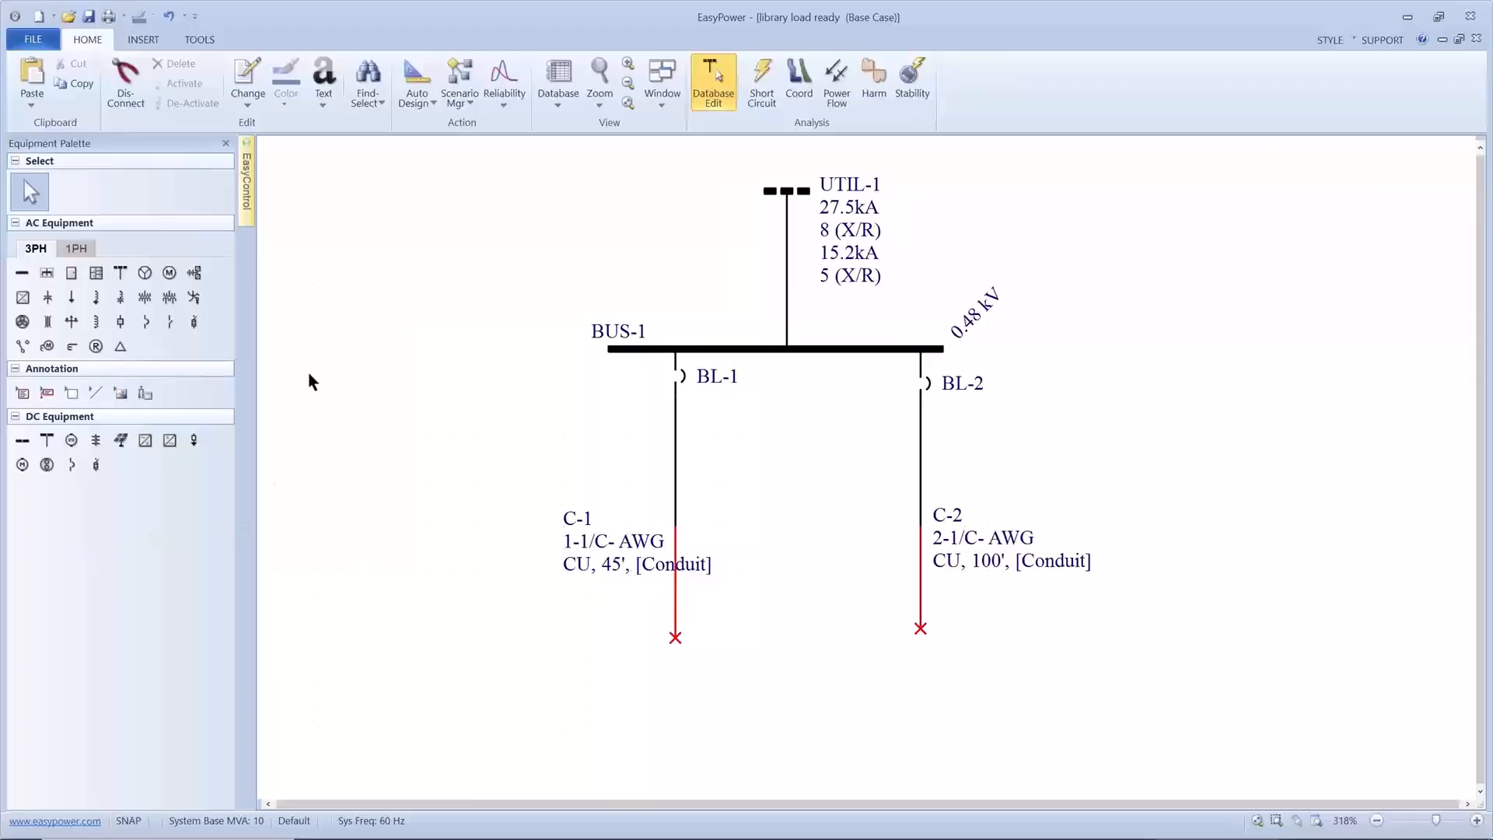
# Place a panel at the open end of cable C-1 and an MCC at the open end of cable C-2
pyautogui.moveTo(310, 375); pyautogui.dragTo(324, 279)
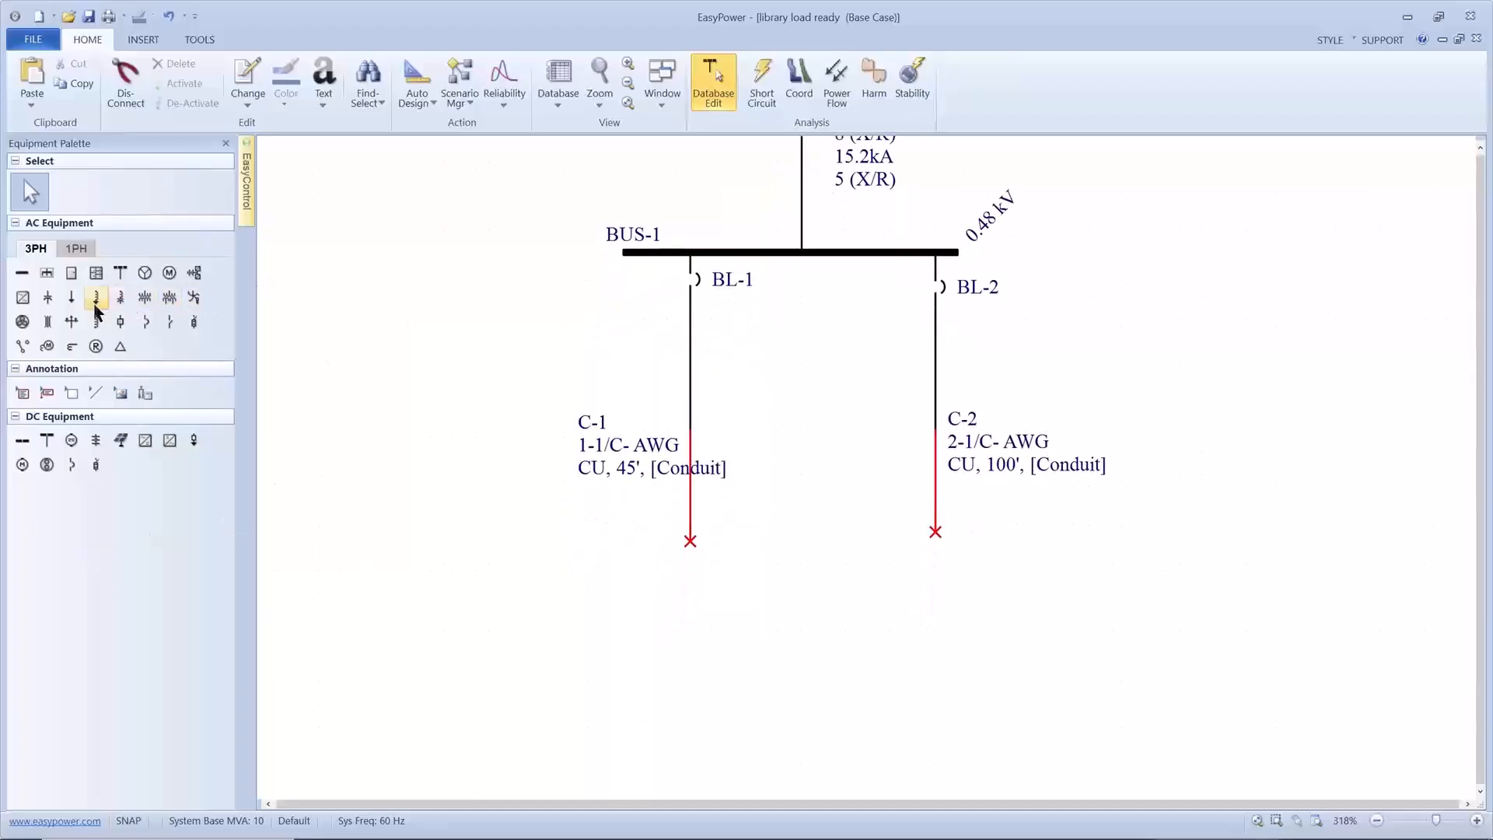
pyautogui.click(72, 273)
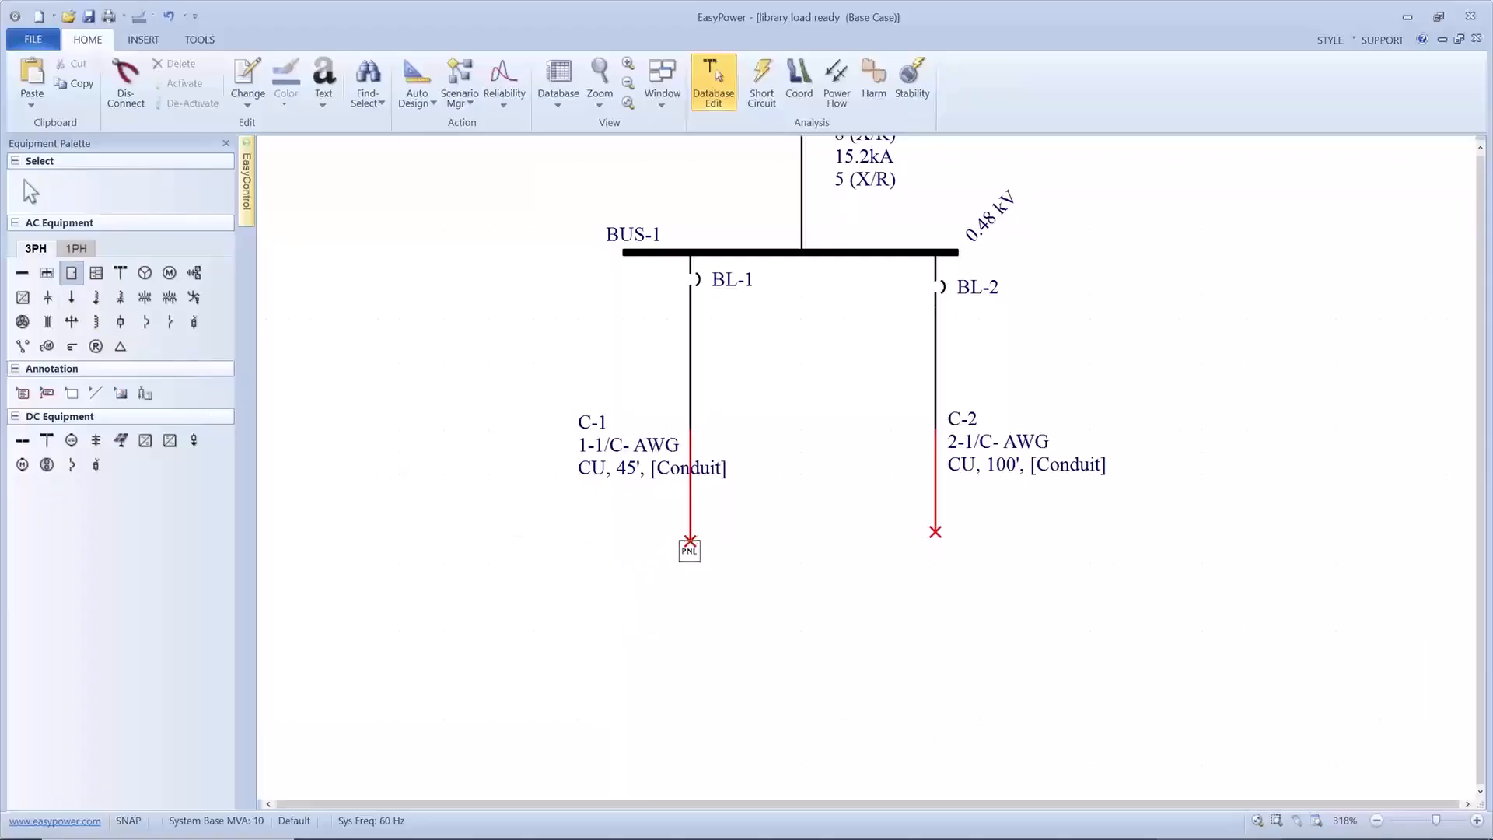
pyautogui.click(689, 543)
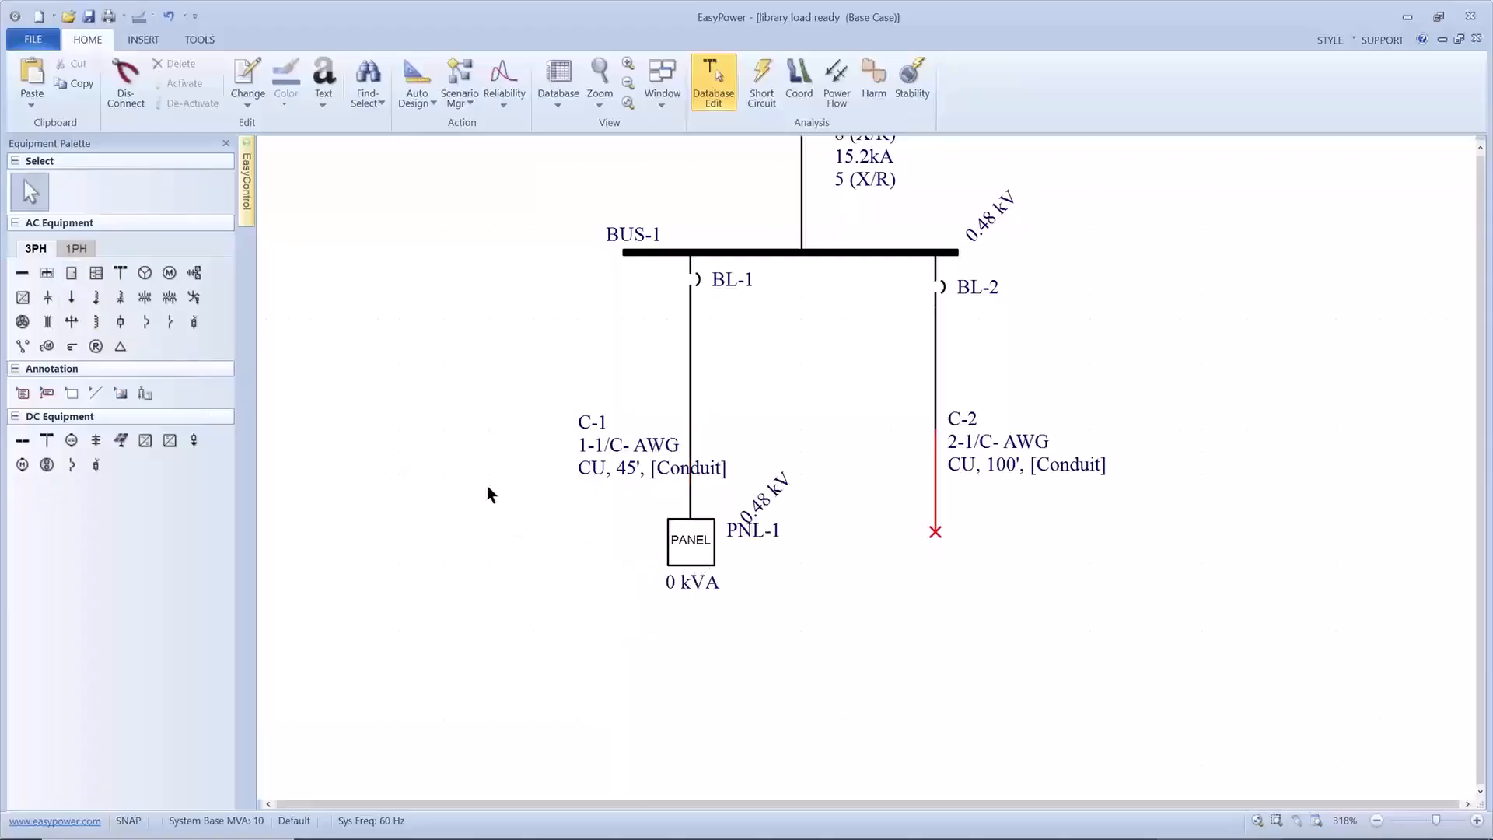
pyautogui.click(98, 274)
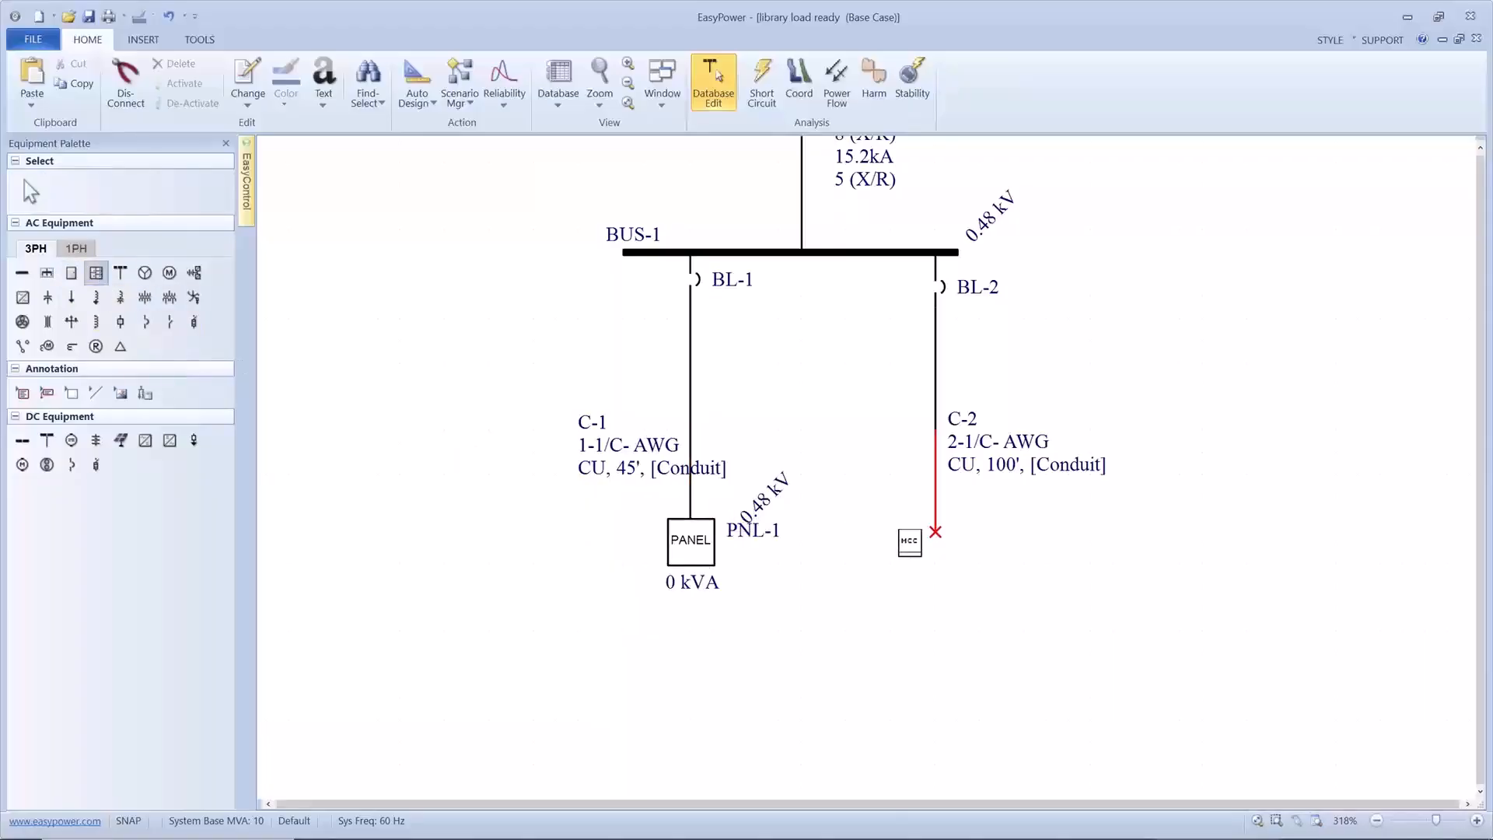
pyautogui.click(938, 534)
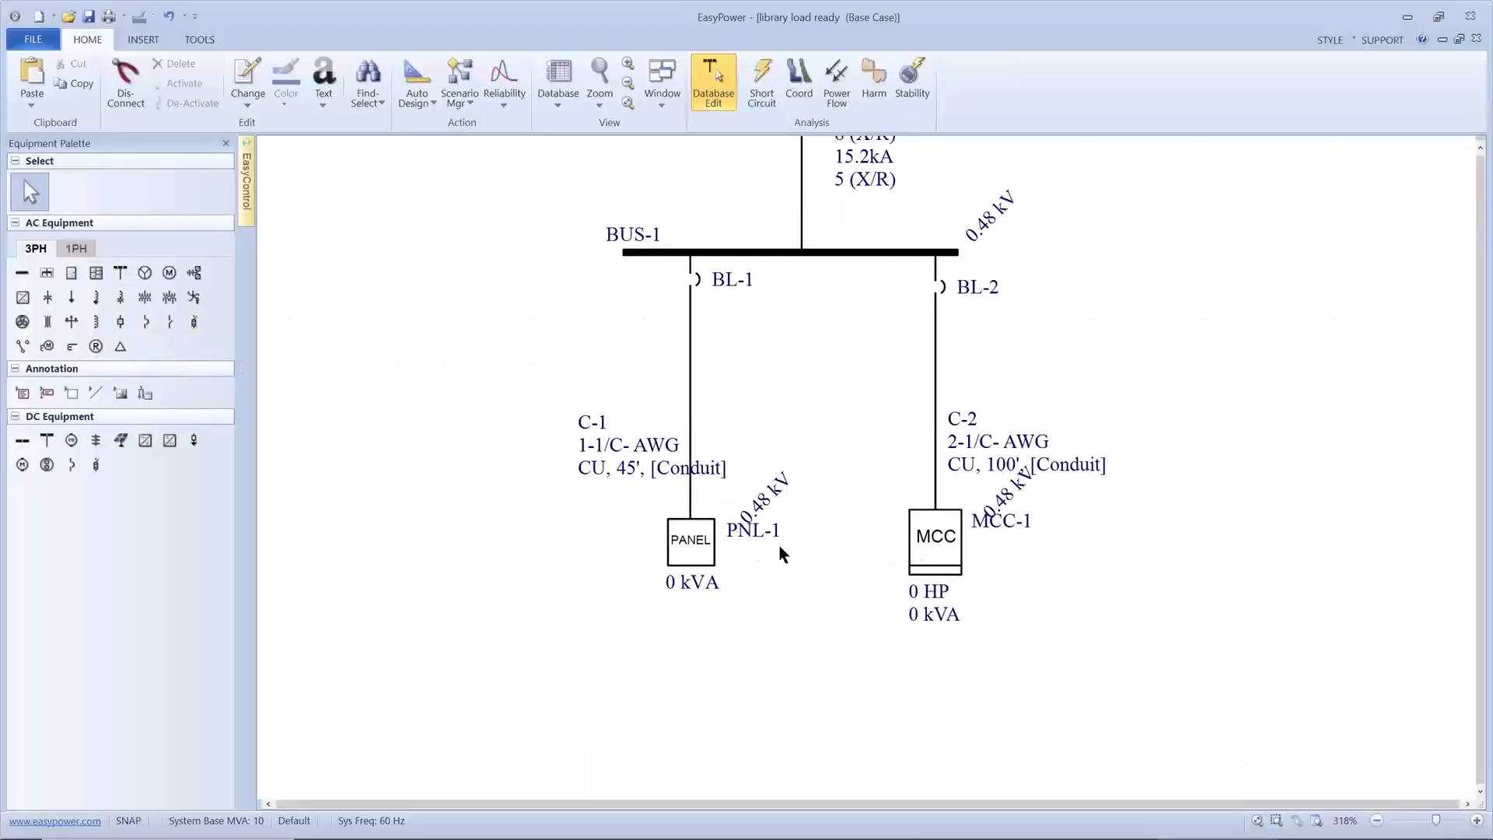
# Open the data of panel PNL-1 and create its schedule spreadsheet with 6 rows
pyautogui.click(698, 536)
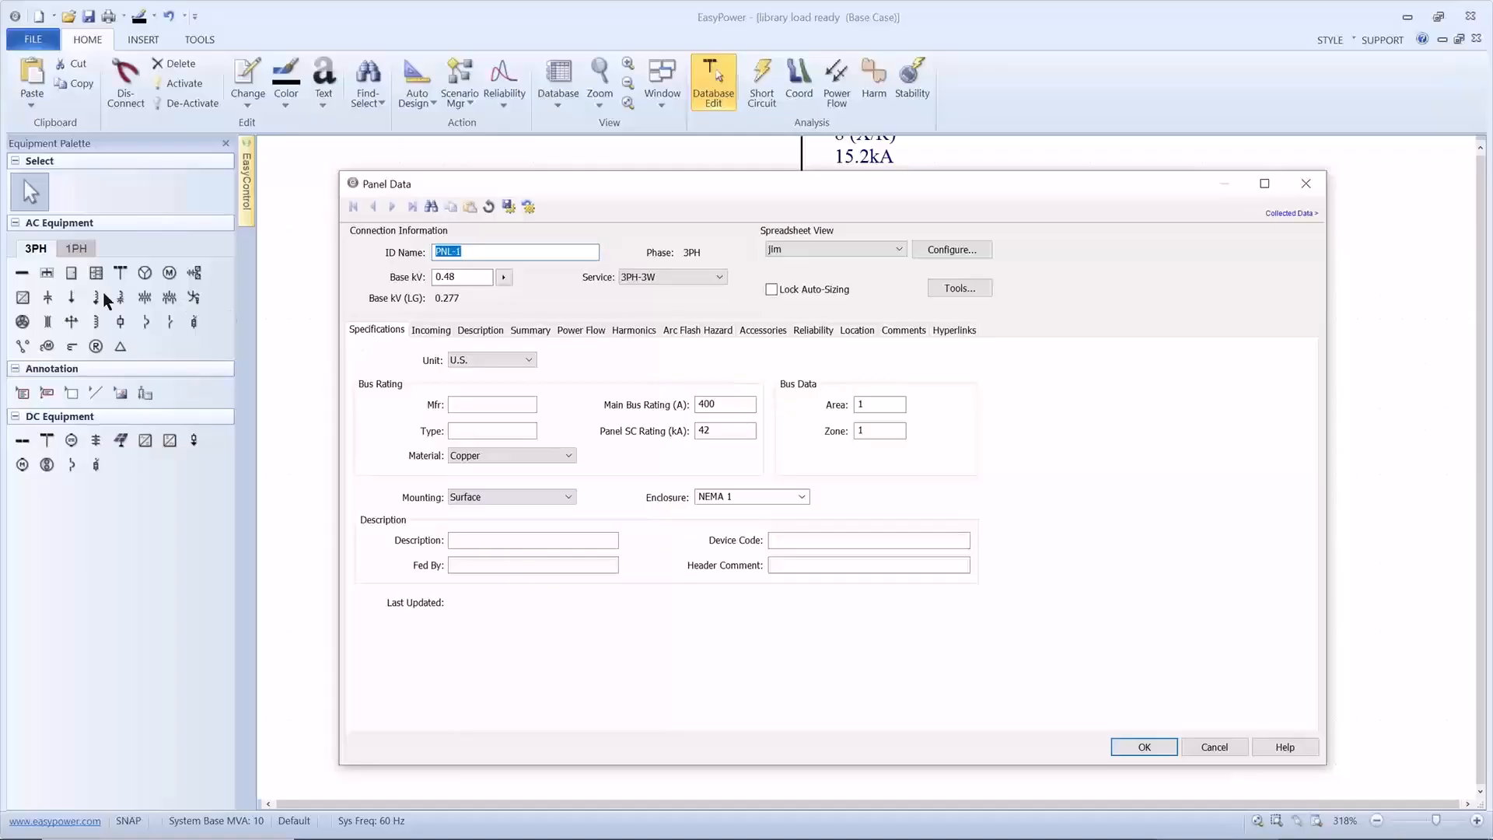
pyautogui.click(431, 331)
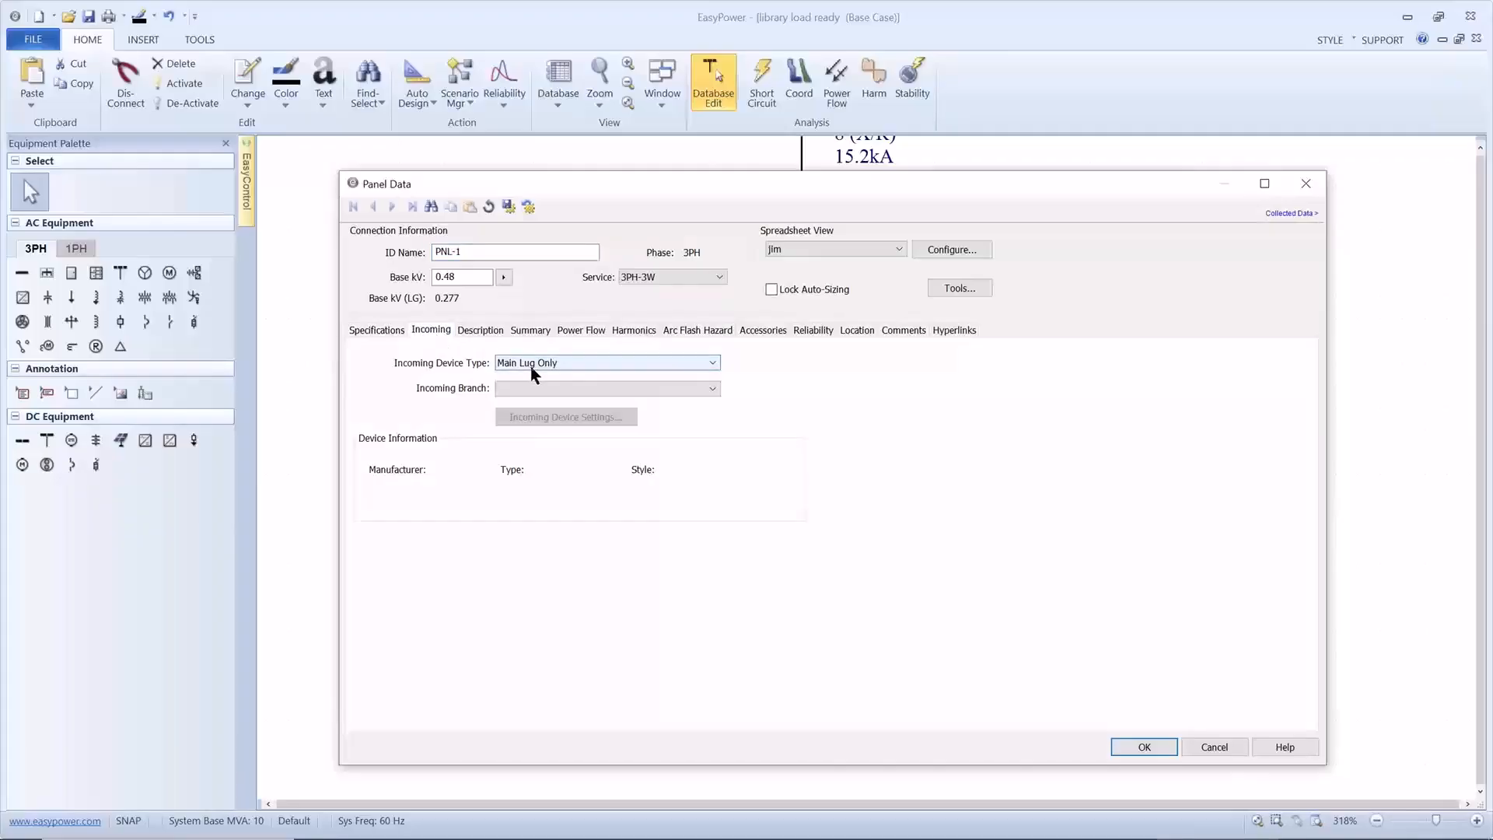
pyautogui.click(481, 330)
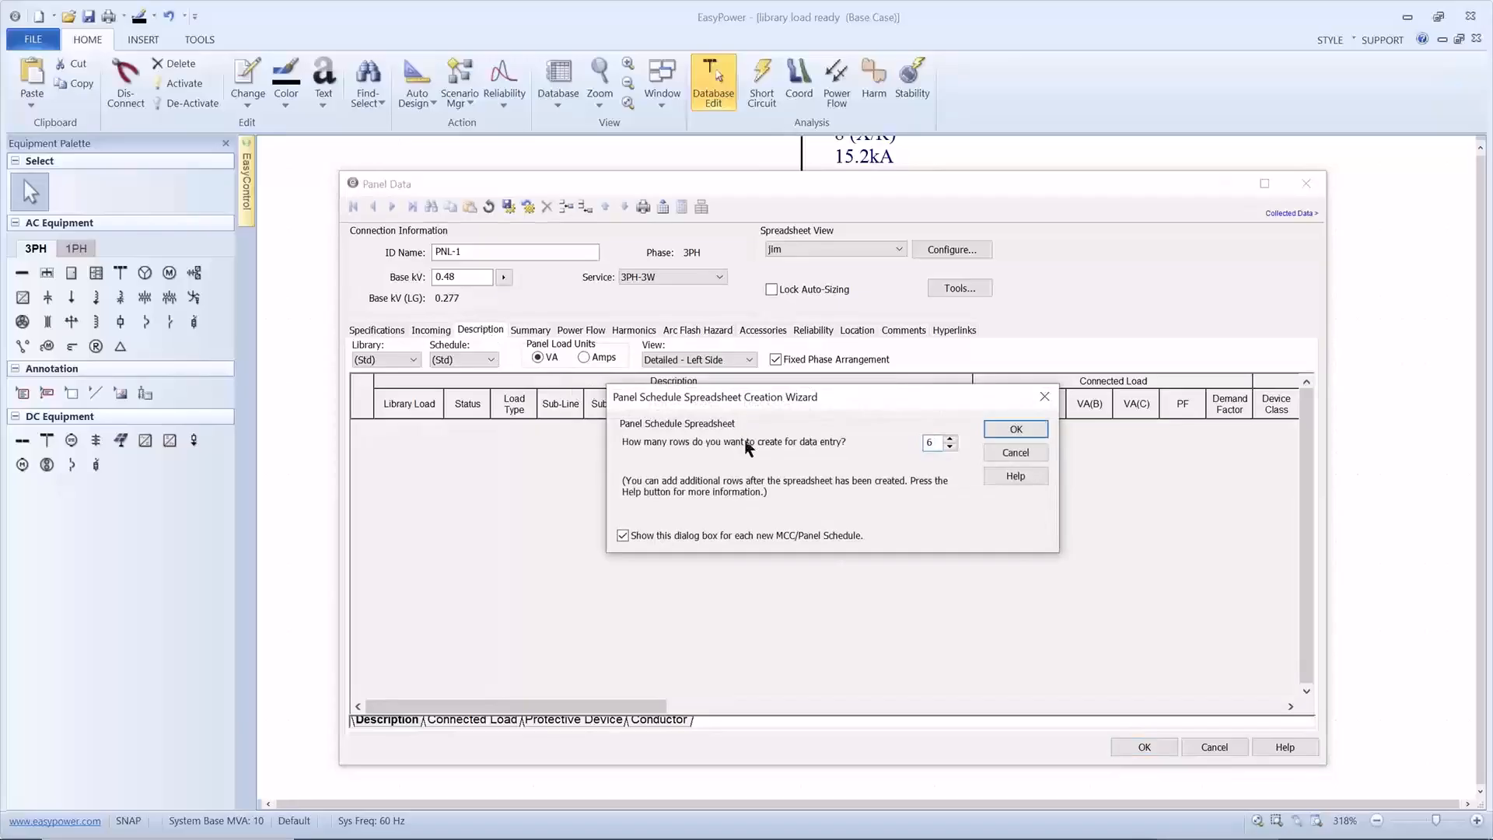
pyautogui.write('6')
pyautogui.click(1014, 429)
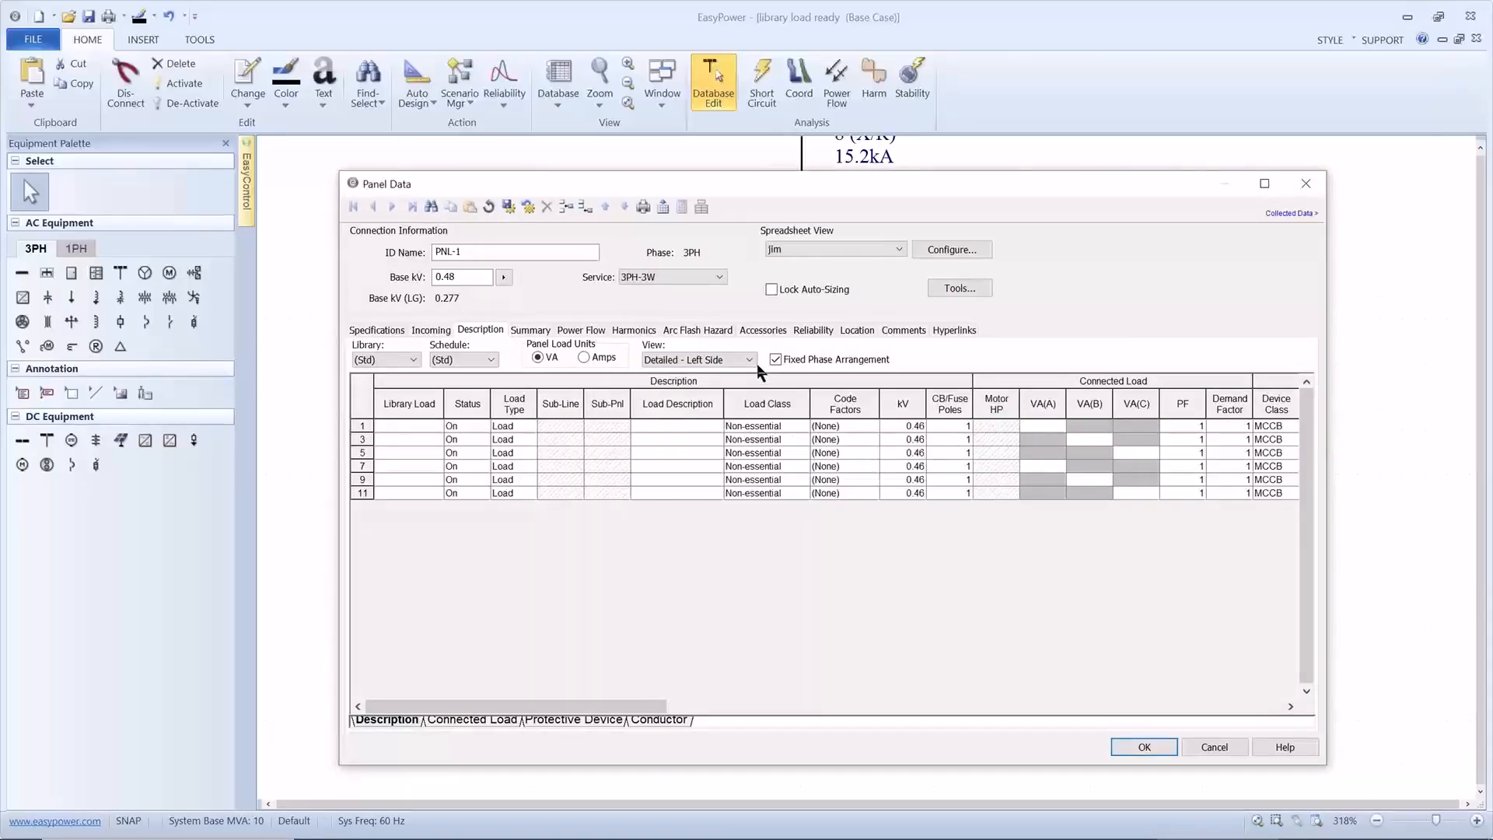
# Set the panel schedule's library to sqd 480 and its schedule to Schedule-1
pyautogui.click(419, 360)
pyautogui.click(398, 385)
pyautogui.click(445, 360)
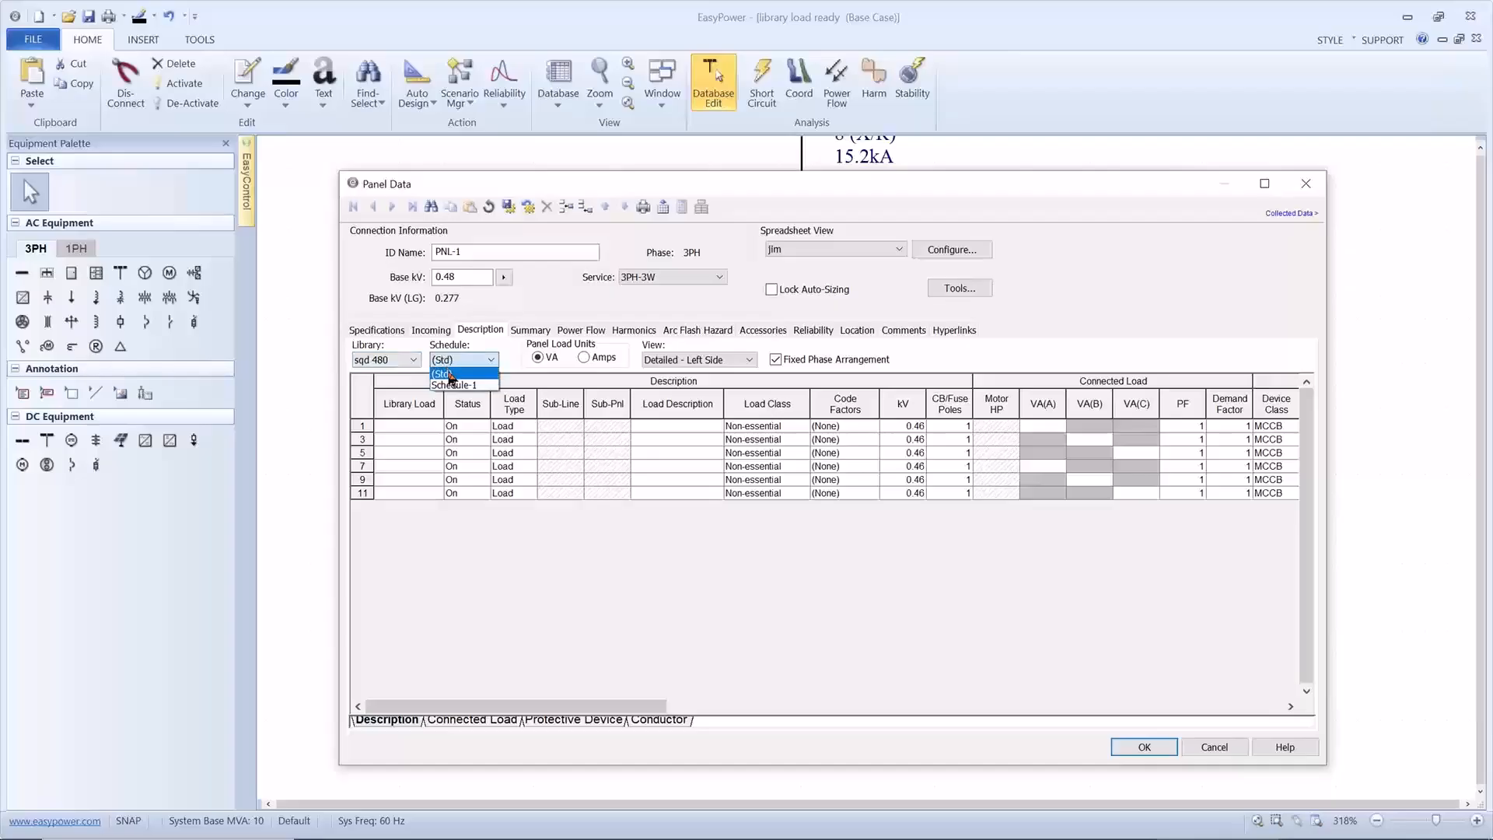
pyautogui.click(451, 384)
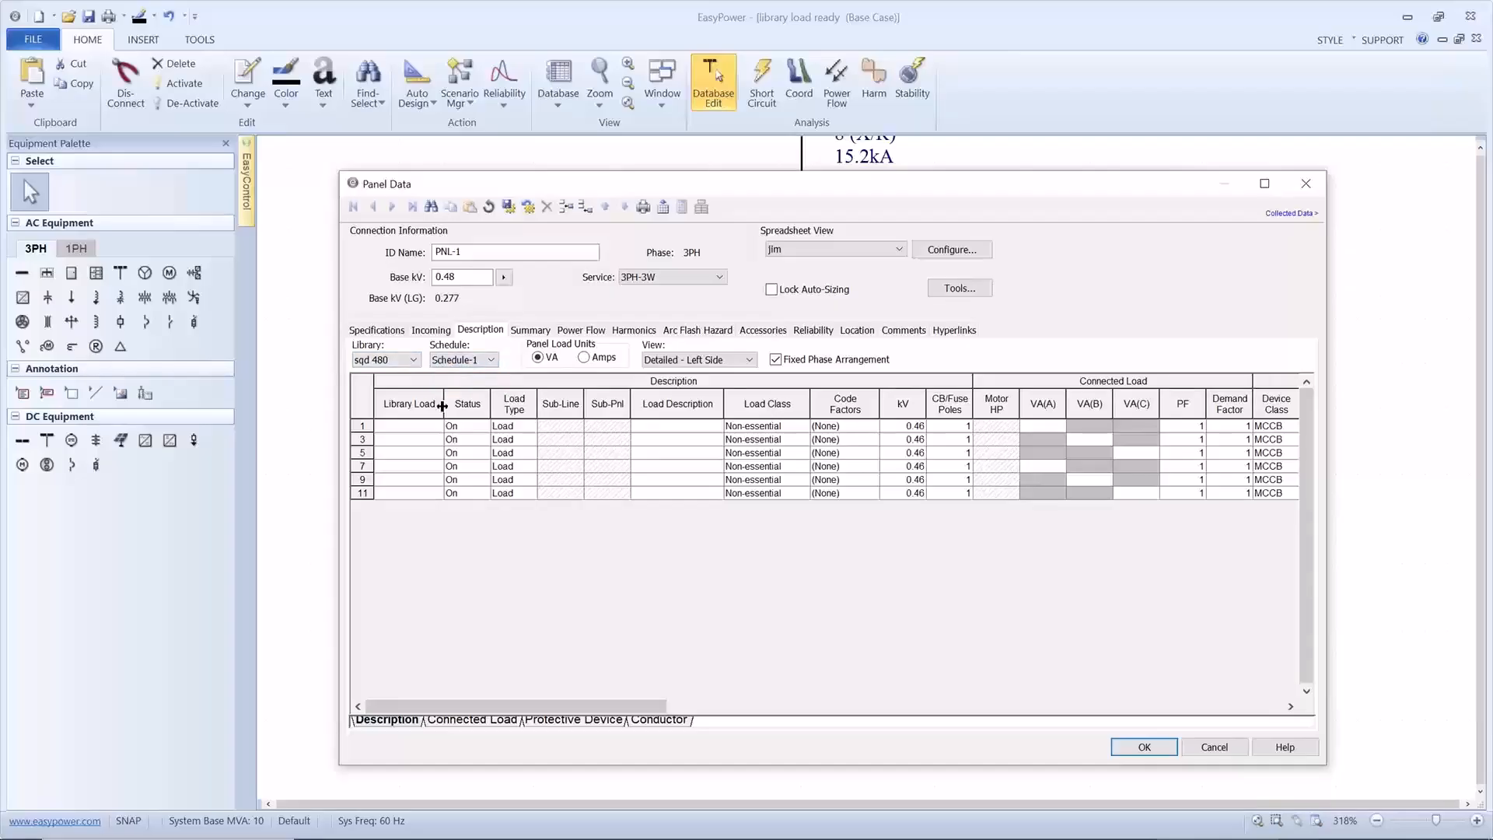
# Describe the load in row 1 as "chiller" and assign it the 10 HP MOTOR library load
pyautogui.click(412, 426)
pyautogui.click(435, 425)
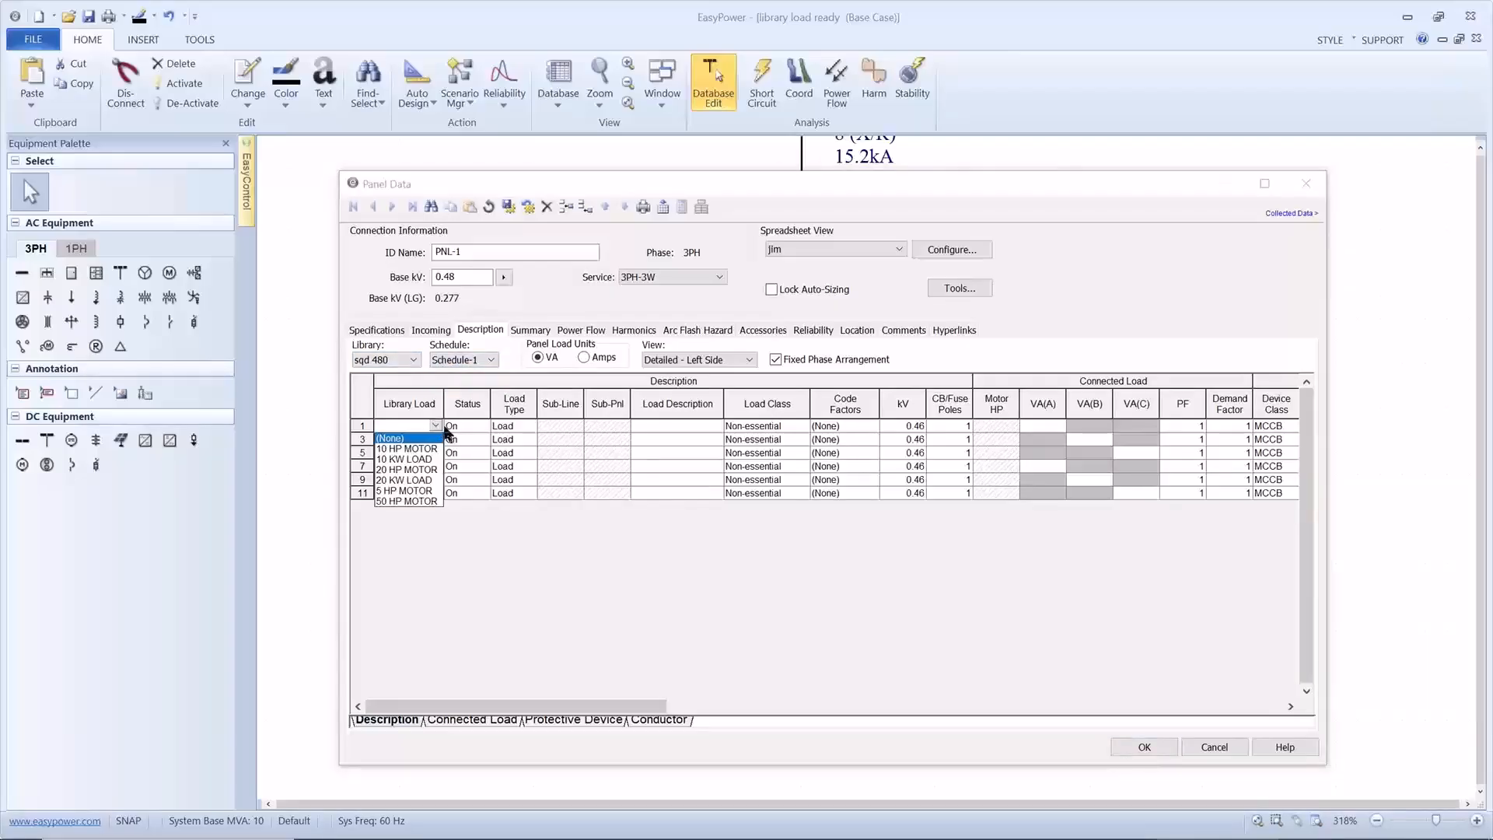
pyautogui.click(642, 428)
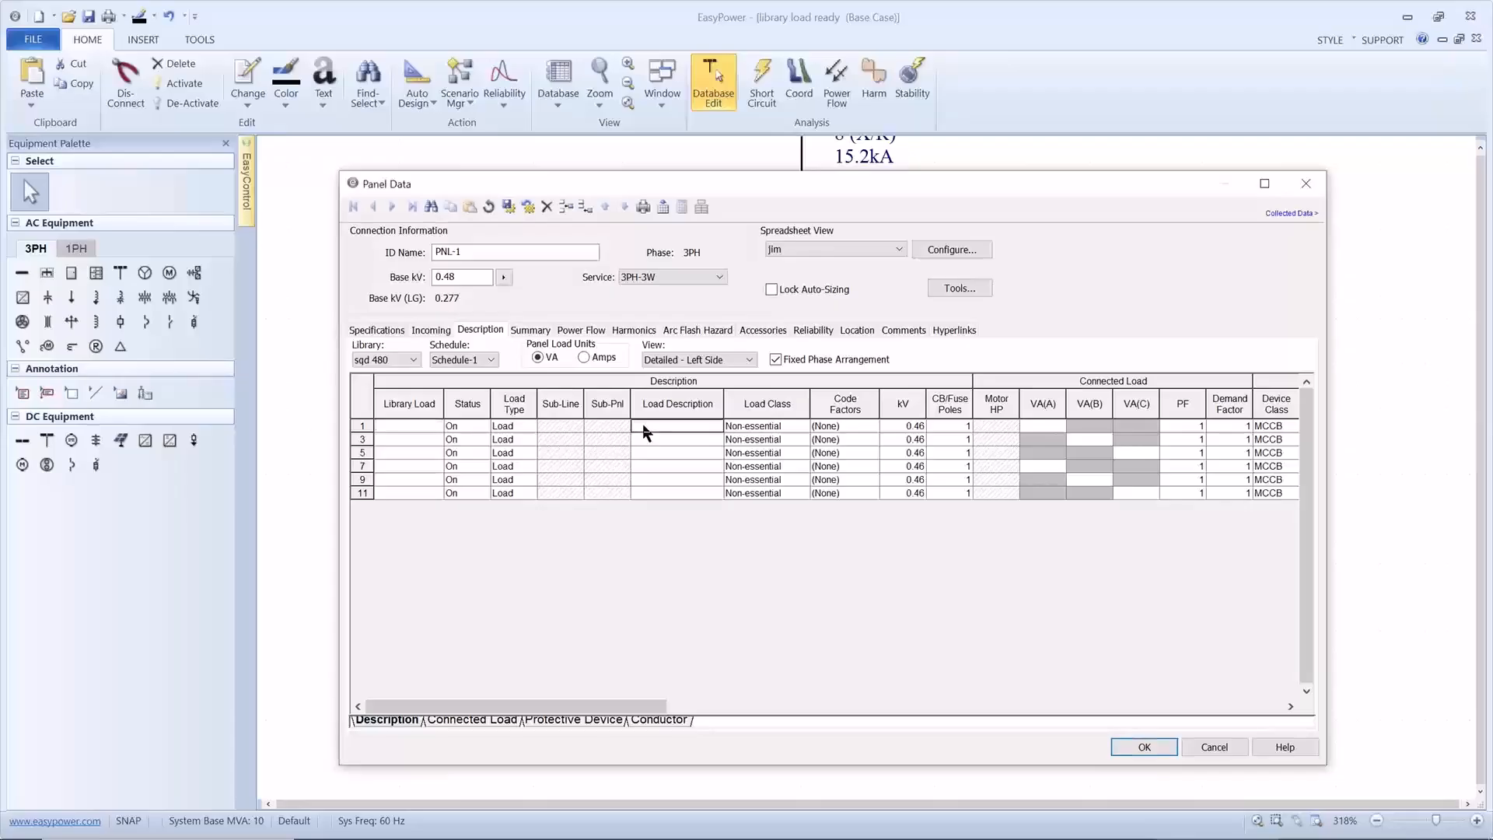
pyautogui.write('chiller')
pyautogui.click(437, 426)
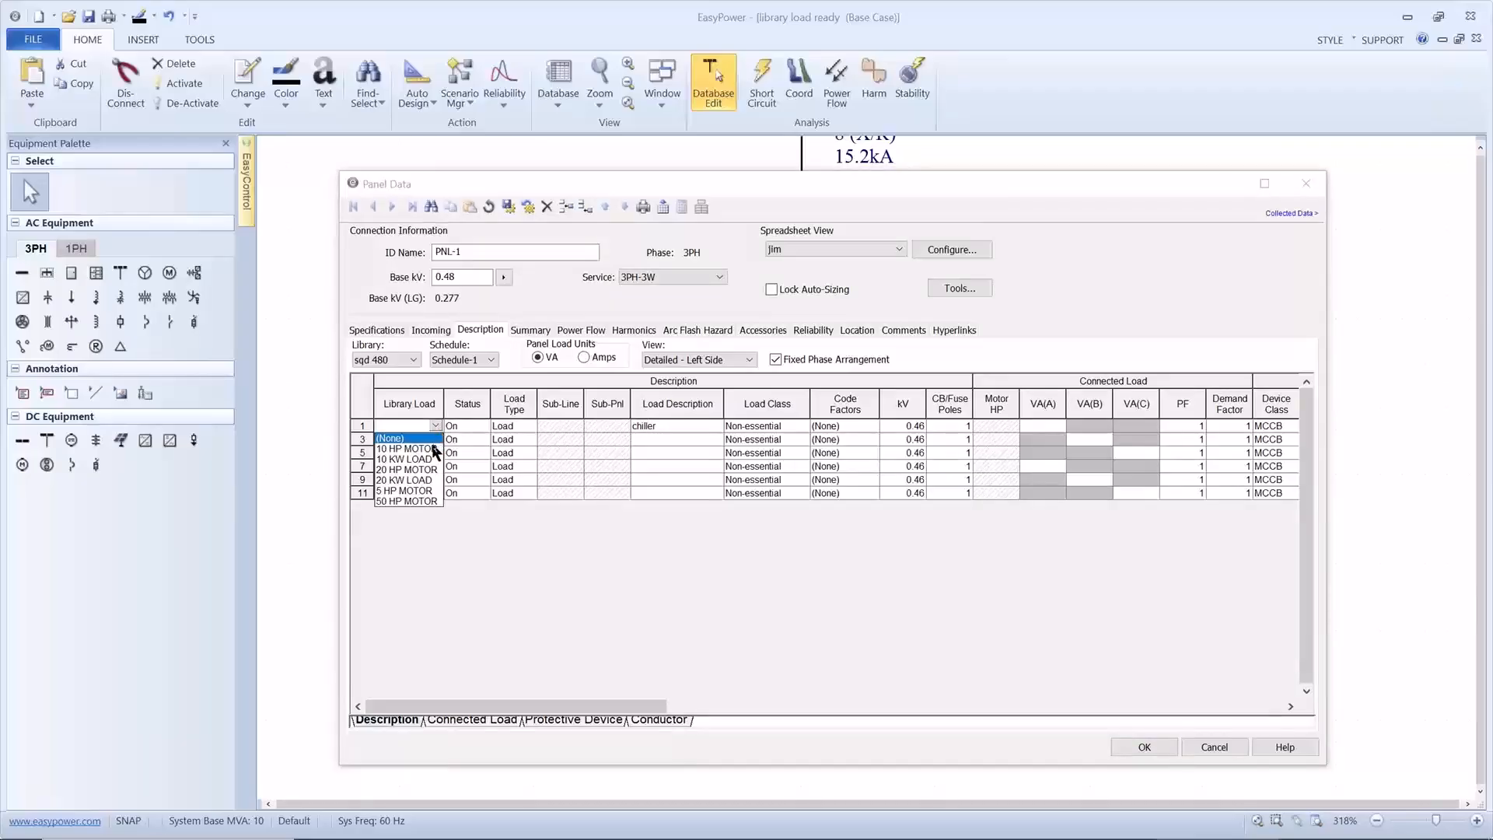
pyautogui.click(435, 450)
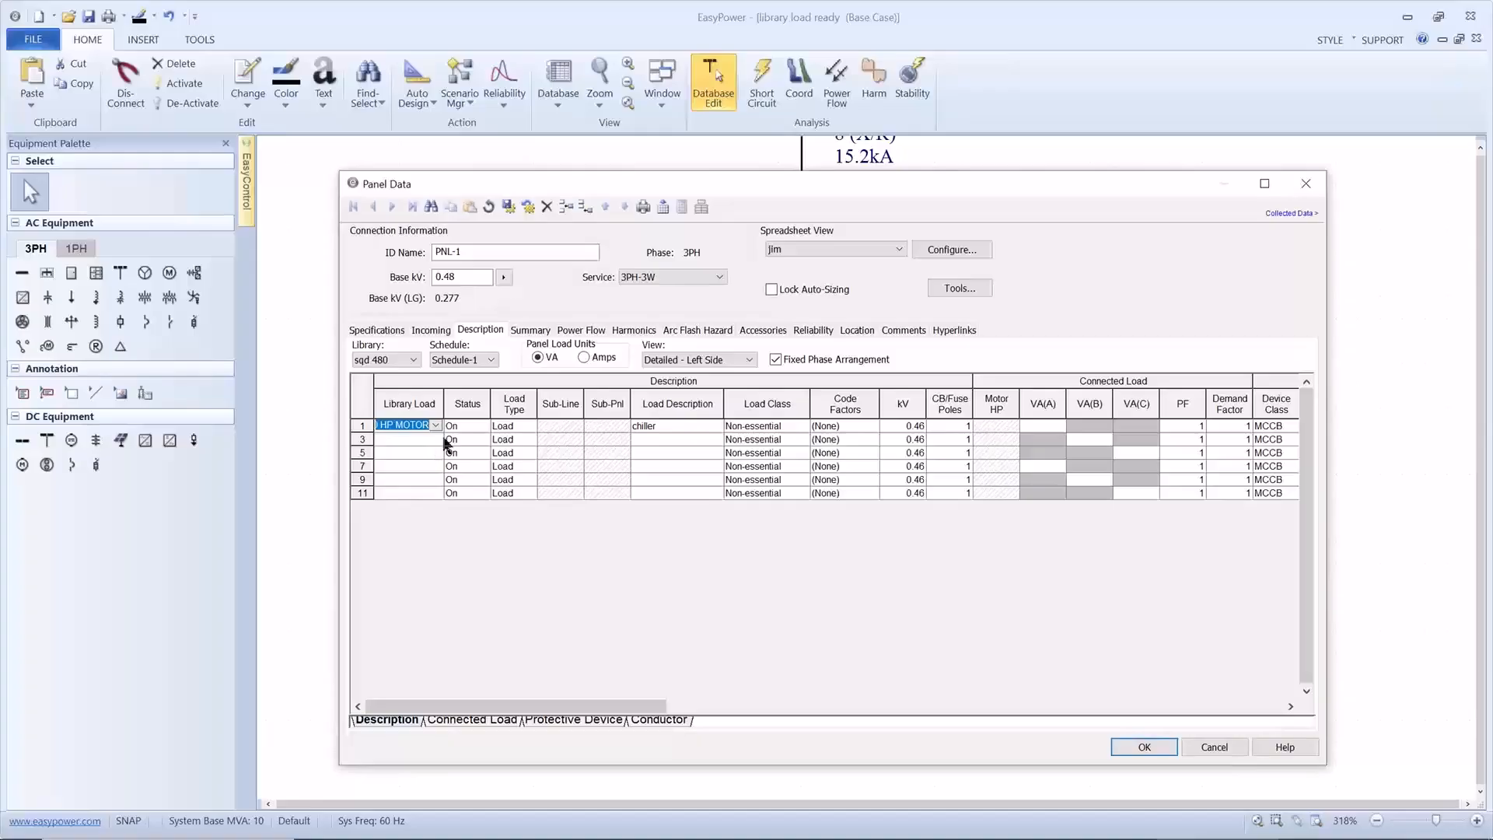
pyautogui.click(477, 425)
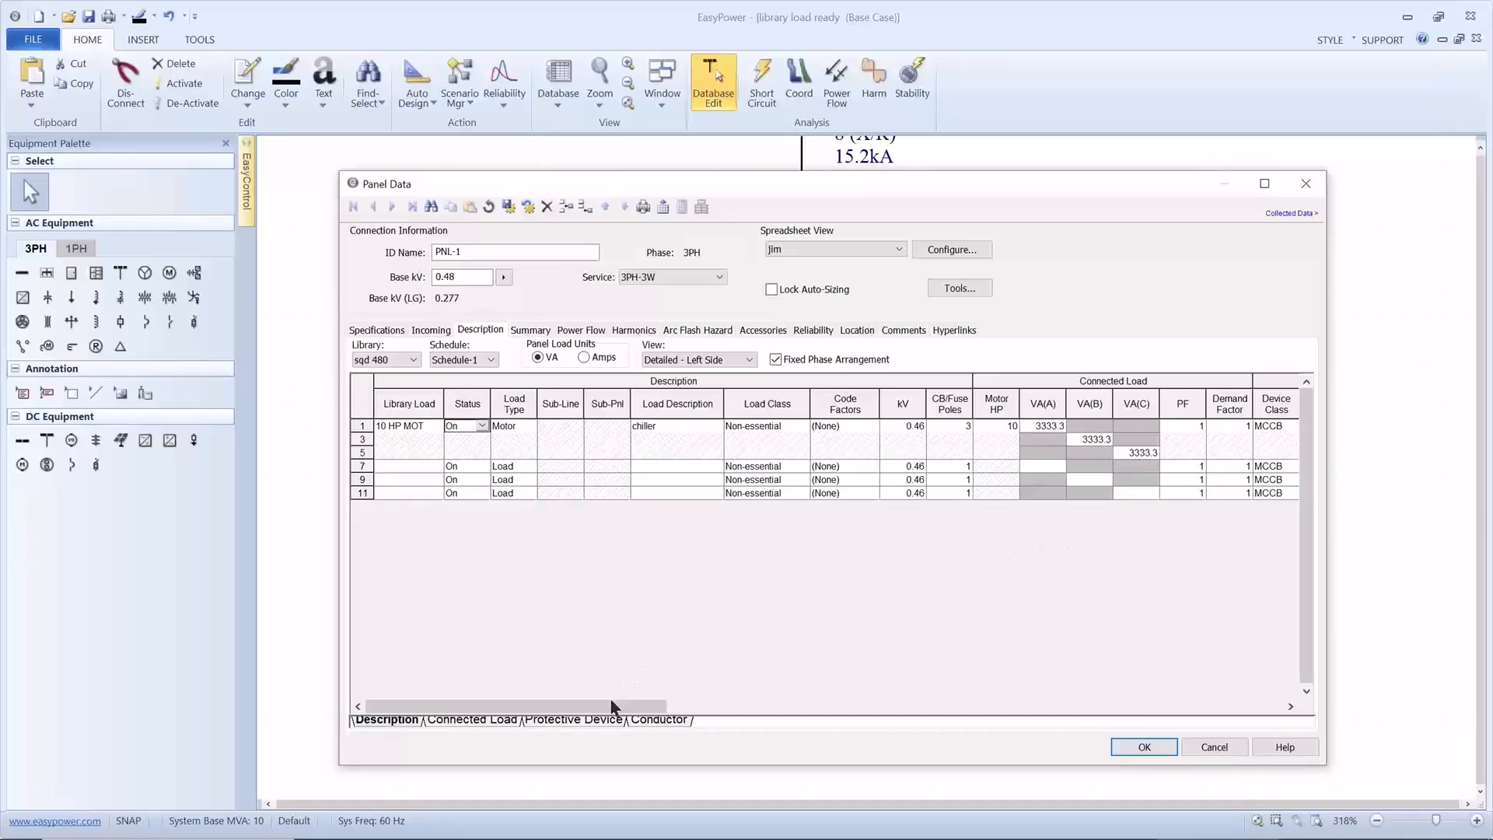
# Describe the load in row 7 as "sump" and assign it the 20 HP MOTOR library load
pyautogui.click(416, 466)
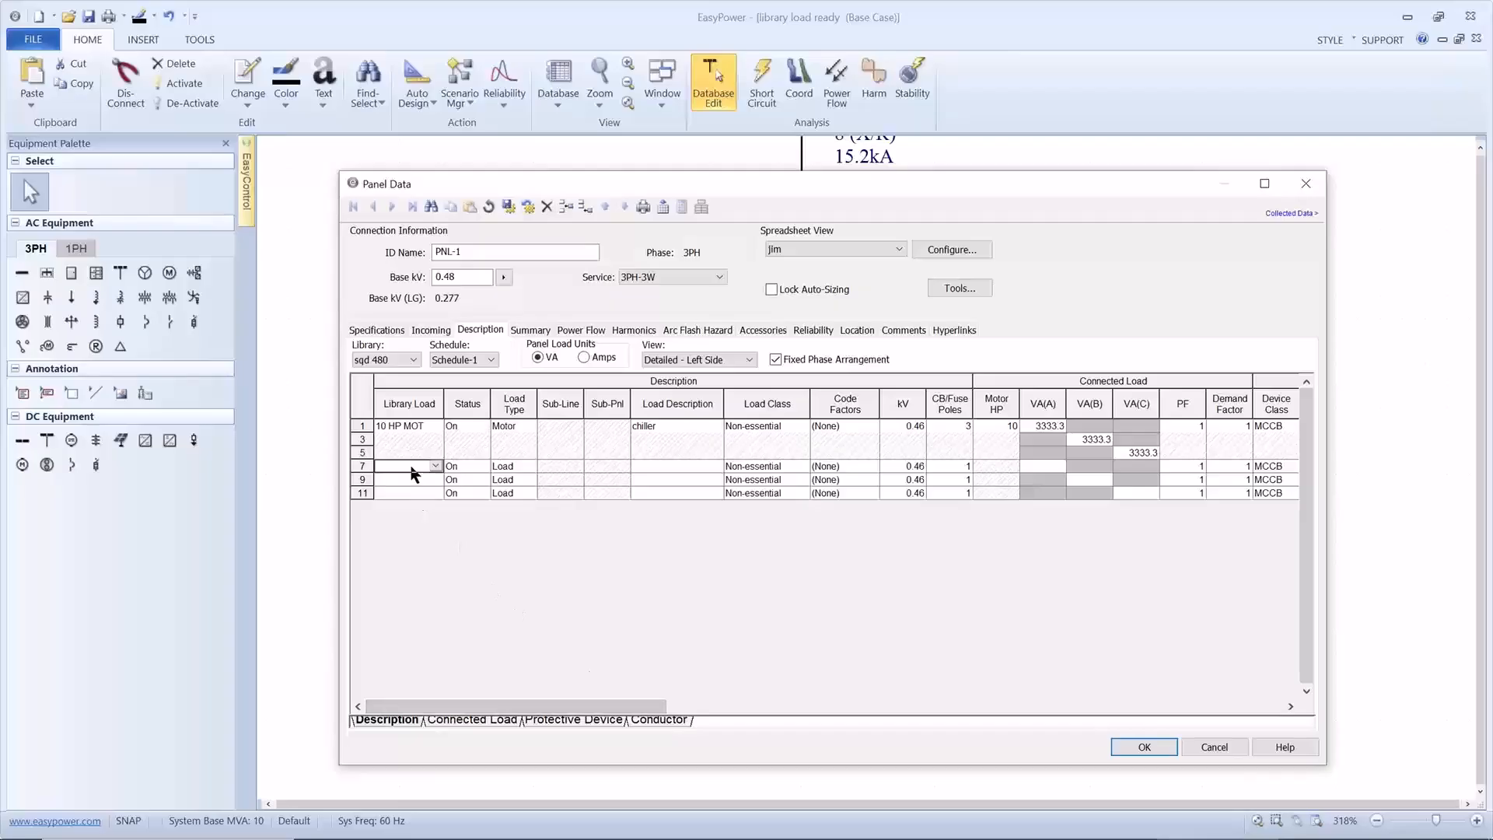
pyautogui.click(644, 468)
pyautogui.write('sump')
pyautogui.click(434, 467)
pyautogui.click(434, 467)
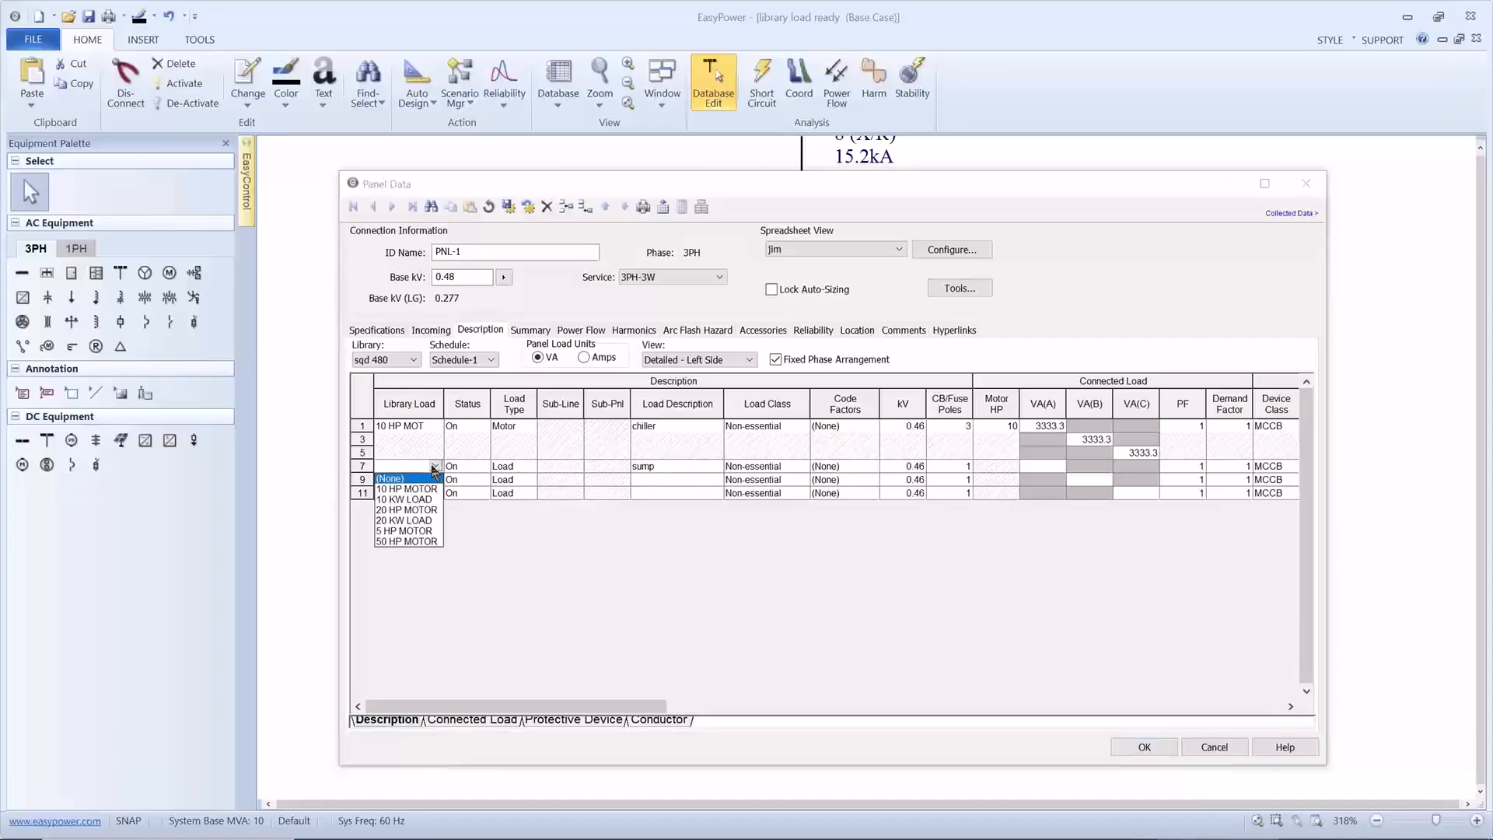
pyautogui.click(418, 509)
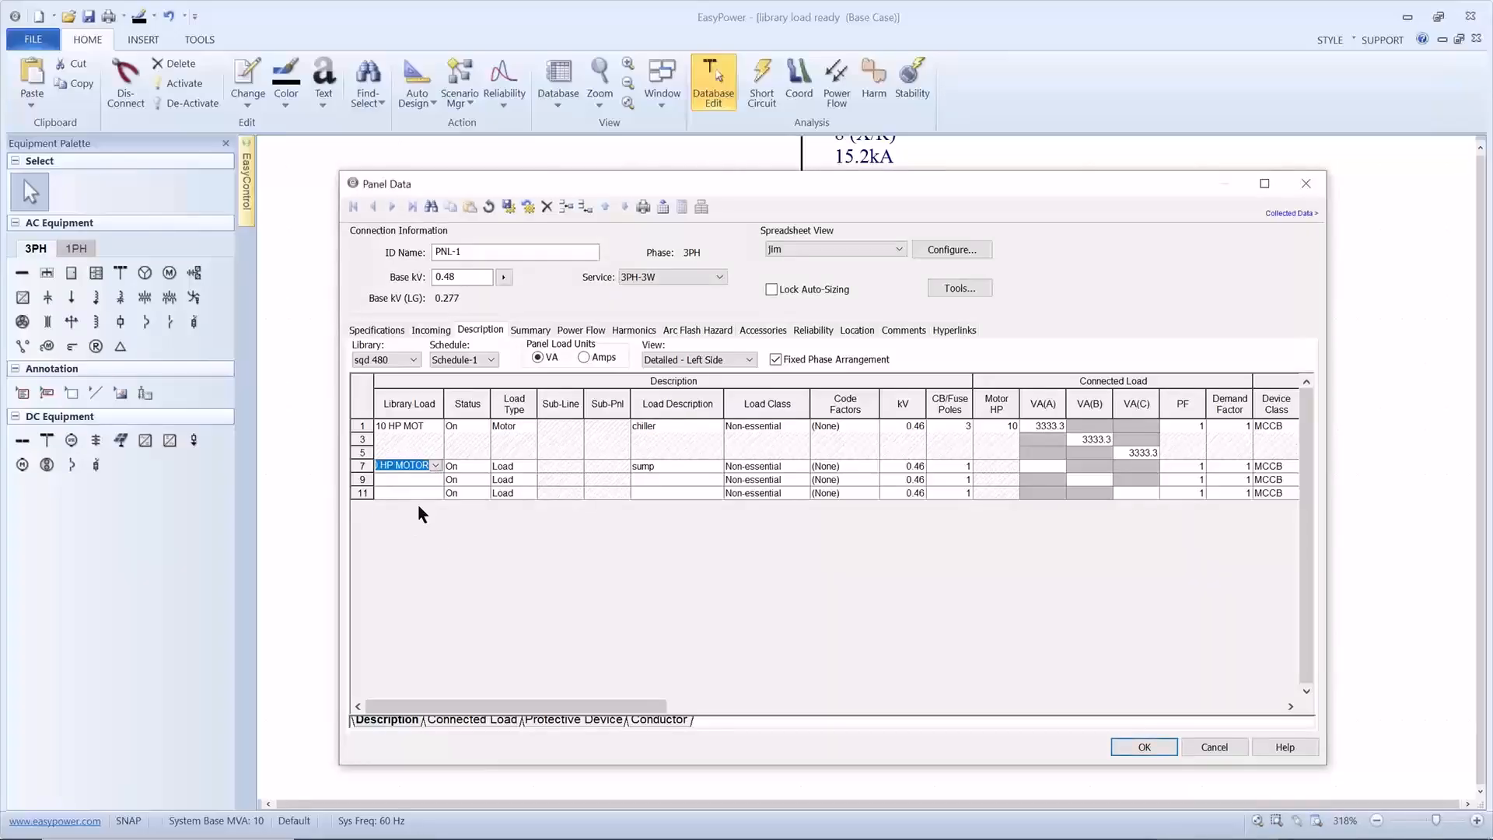
pyautogui.press('Tab')
pyautogui.press('Tab')
pyautogui.press('Tab')
pyautogui.press('Tab')
pyautogui.press('Tab')
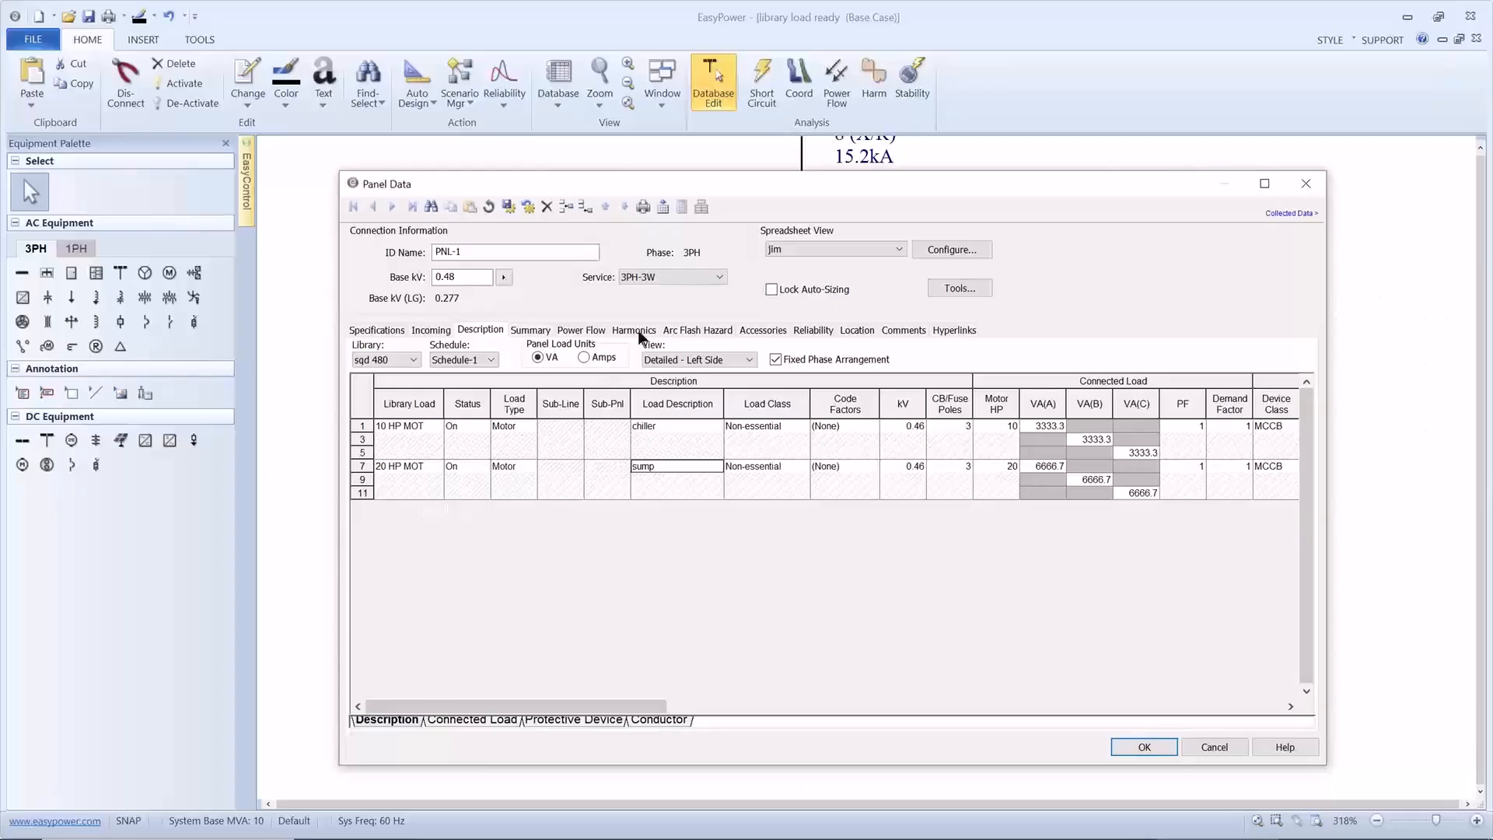
# Set the conductor length to 155 ft for the chiller and 85 ft for the sump
pyautogui.click(804, 381)
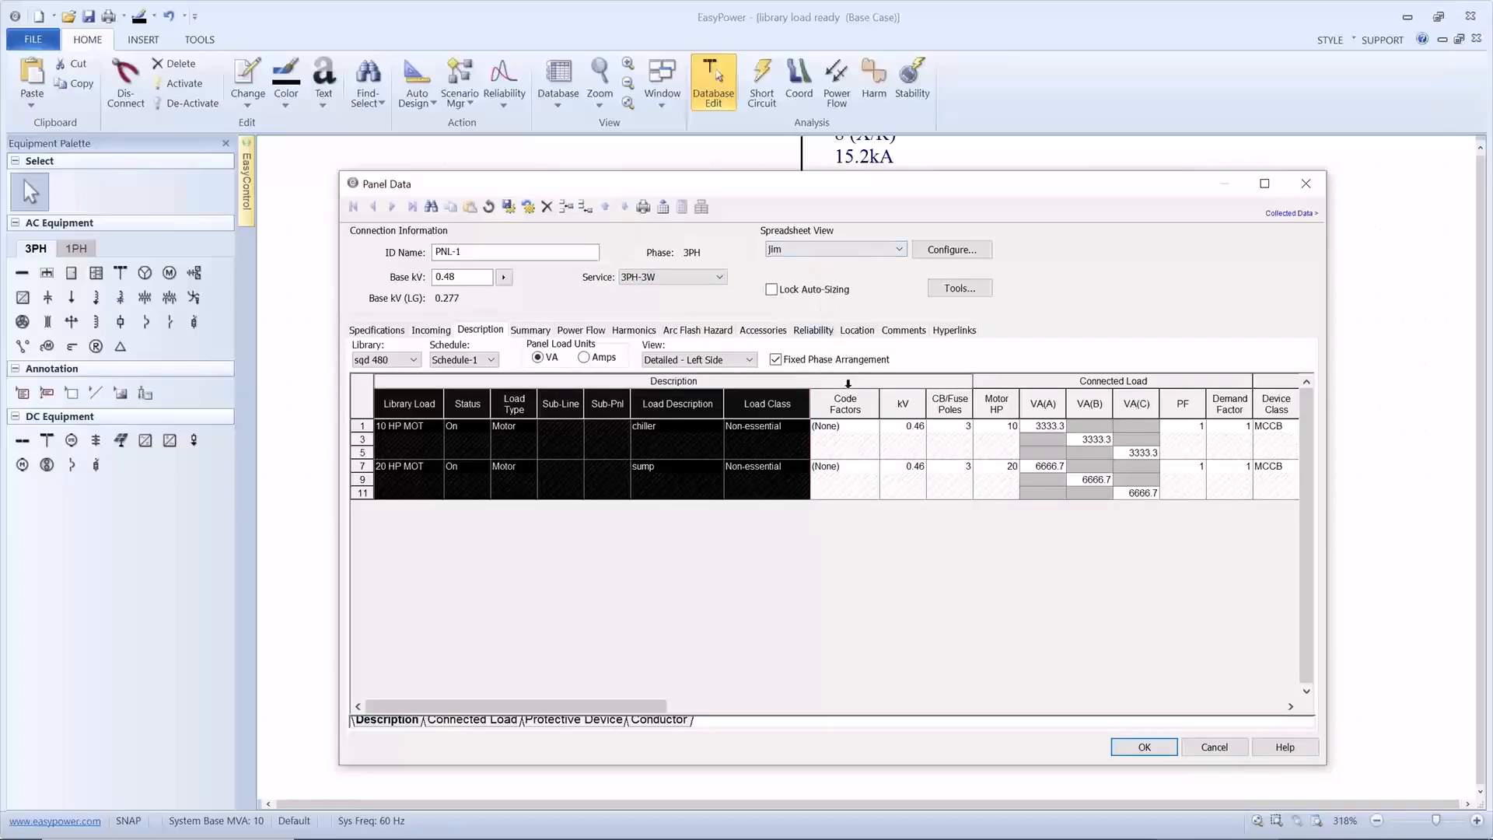
pyautogui.click(855, 439)
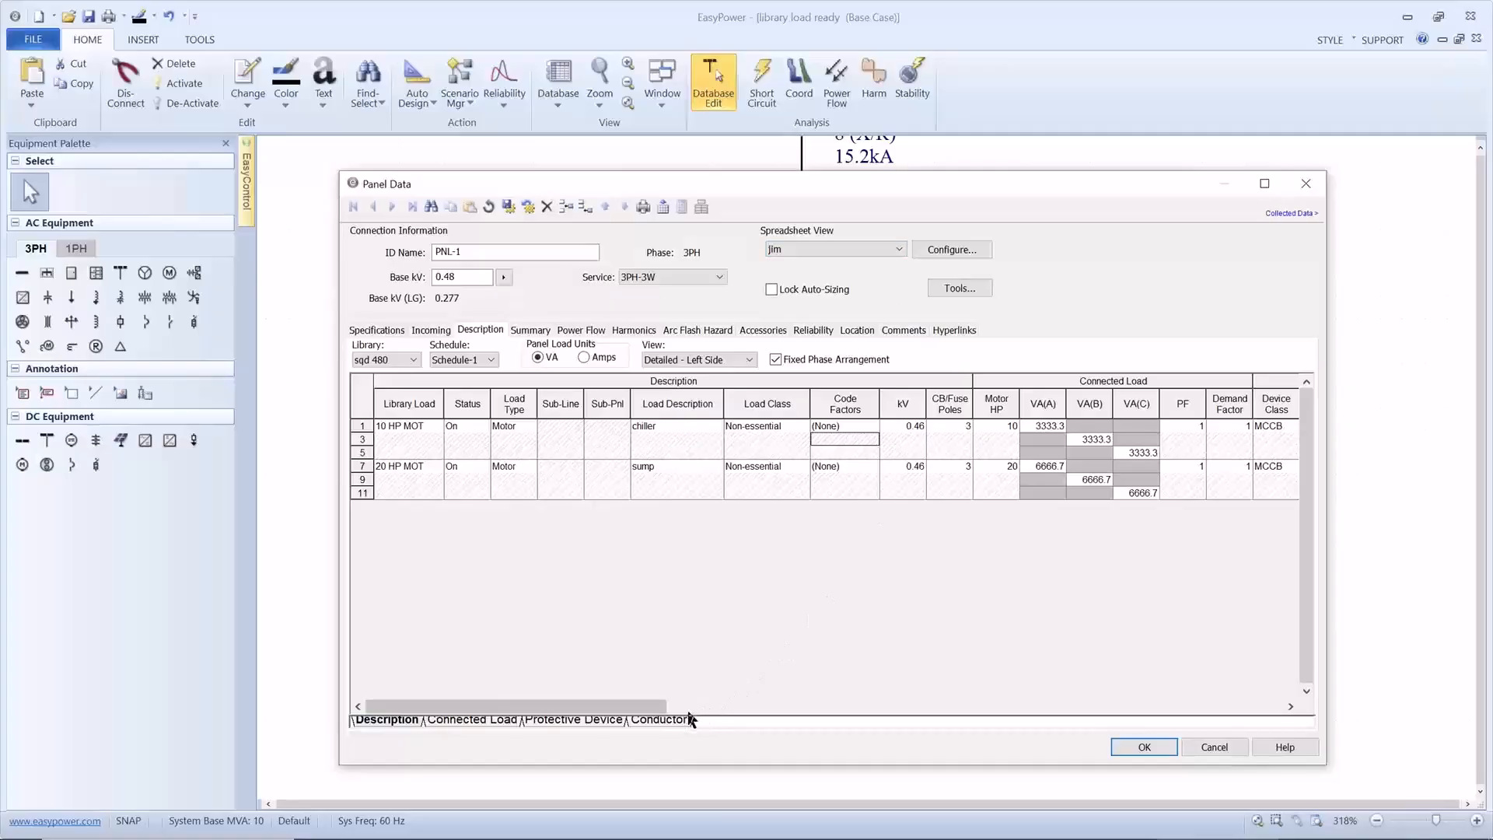
pyautogui.click(624, 723)
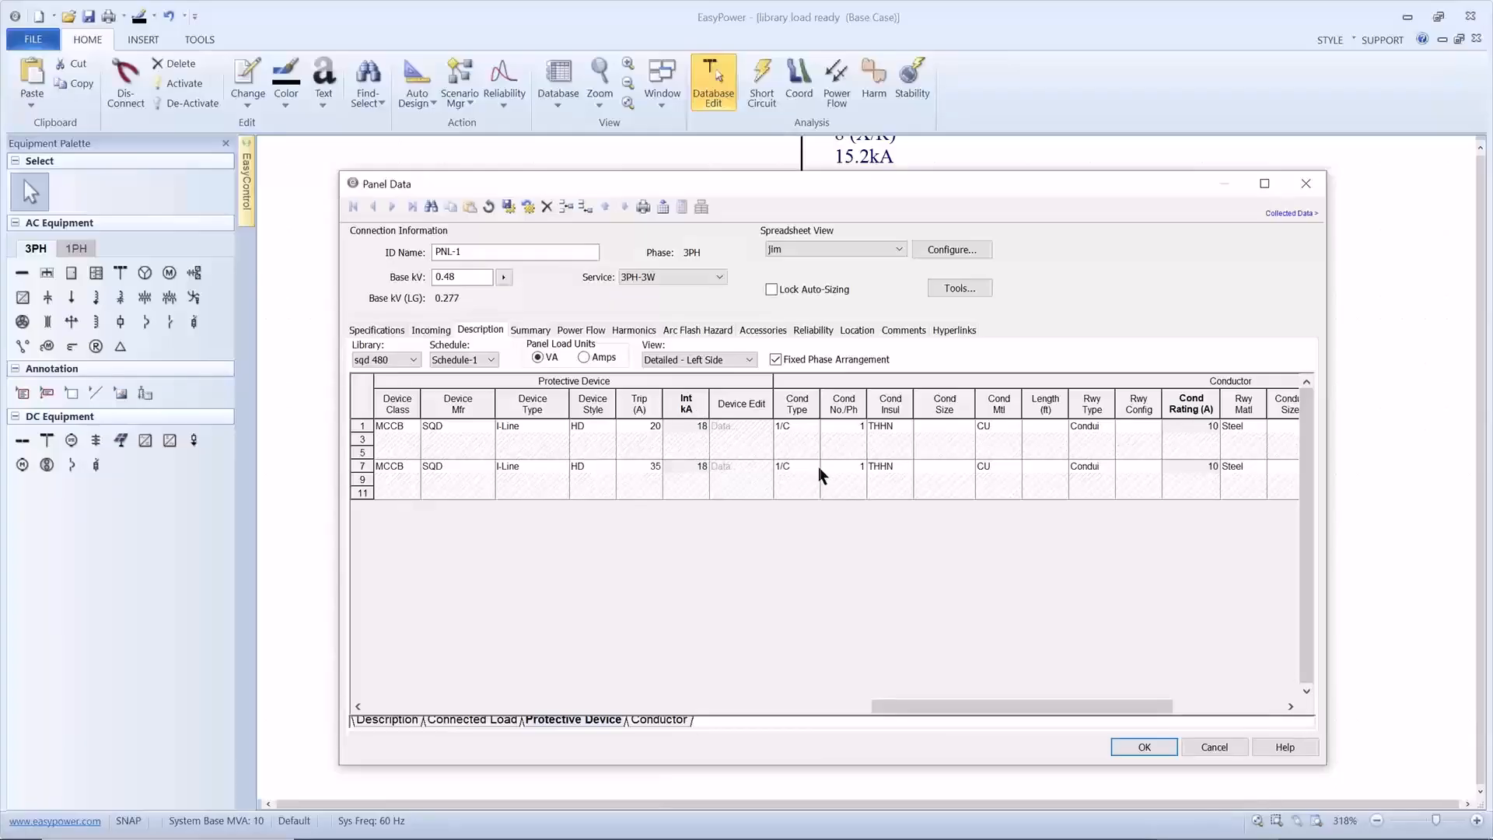
pyautogui.click(1045, 429)
pyautogui.write('1')
pyautogui.write('85')
# Auto-size the protective device and cable of the chiller row and show its conductor data
pyautogui.rightClick(361, 426)
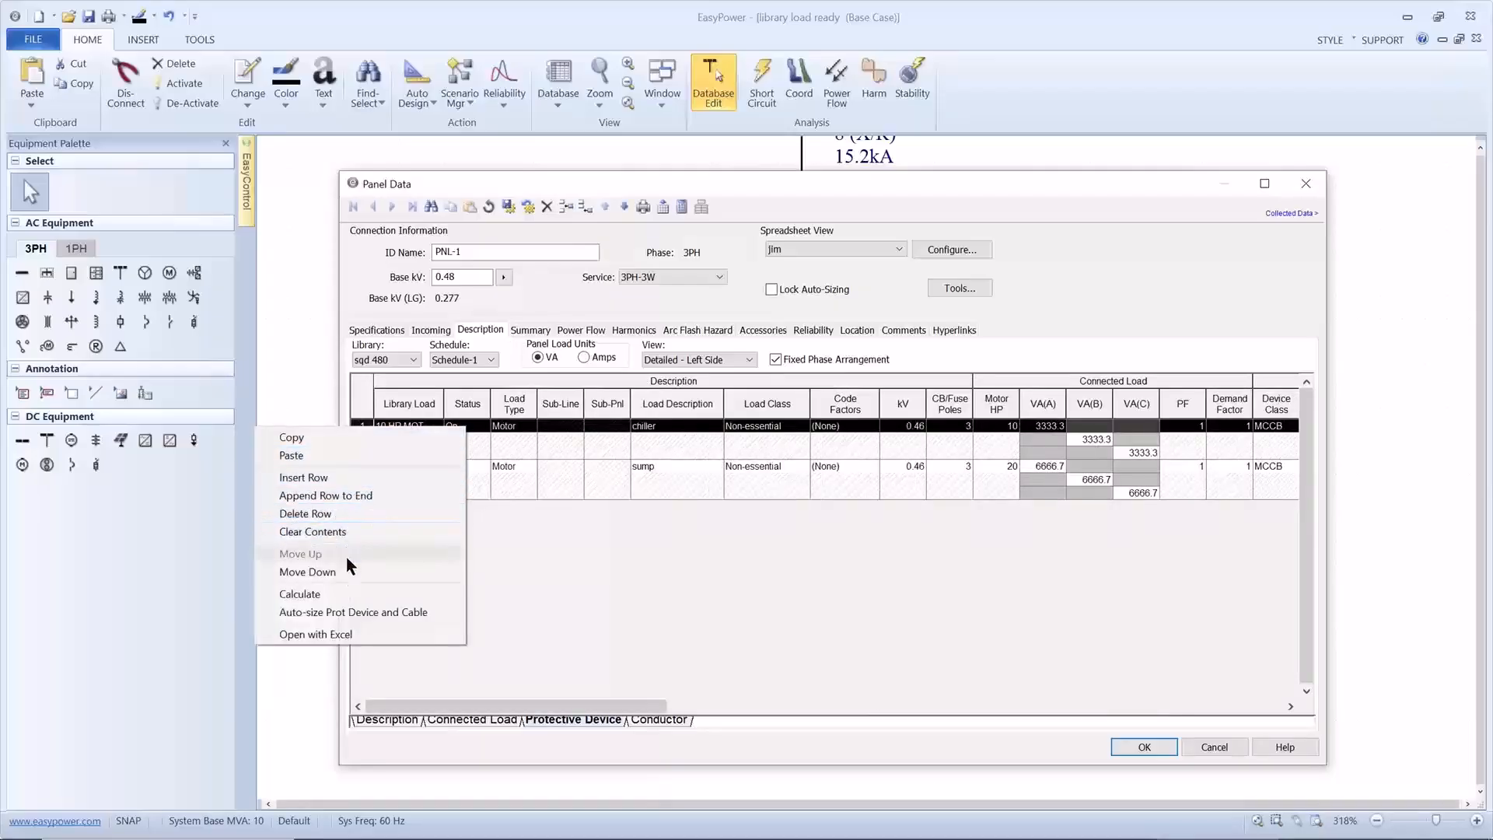
pyautogui.click(354, 612)
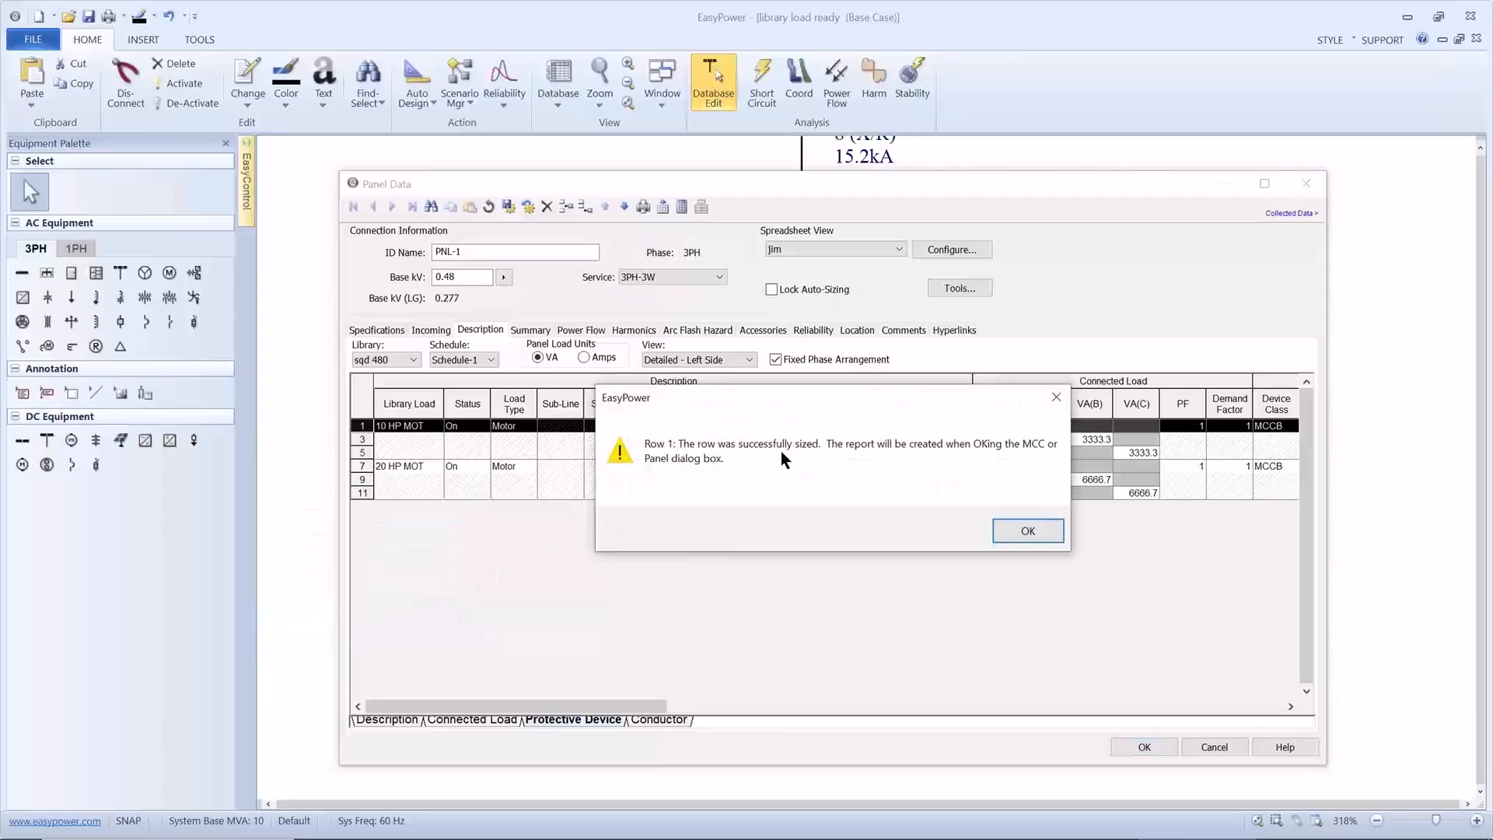
pyautogui.click(1015, 529)
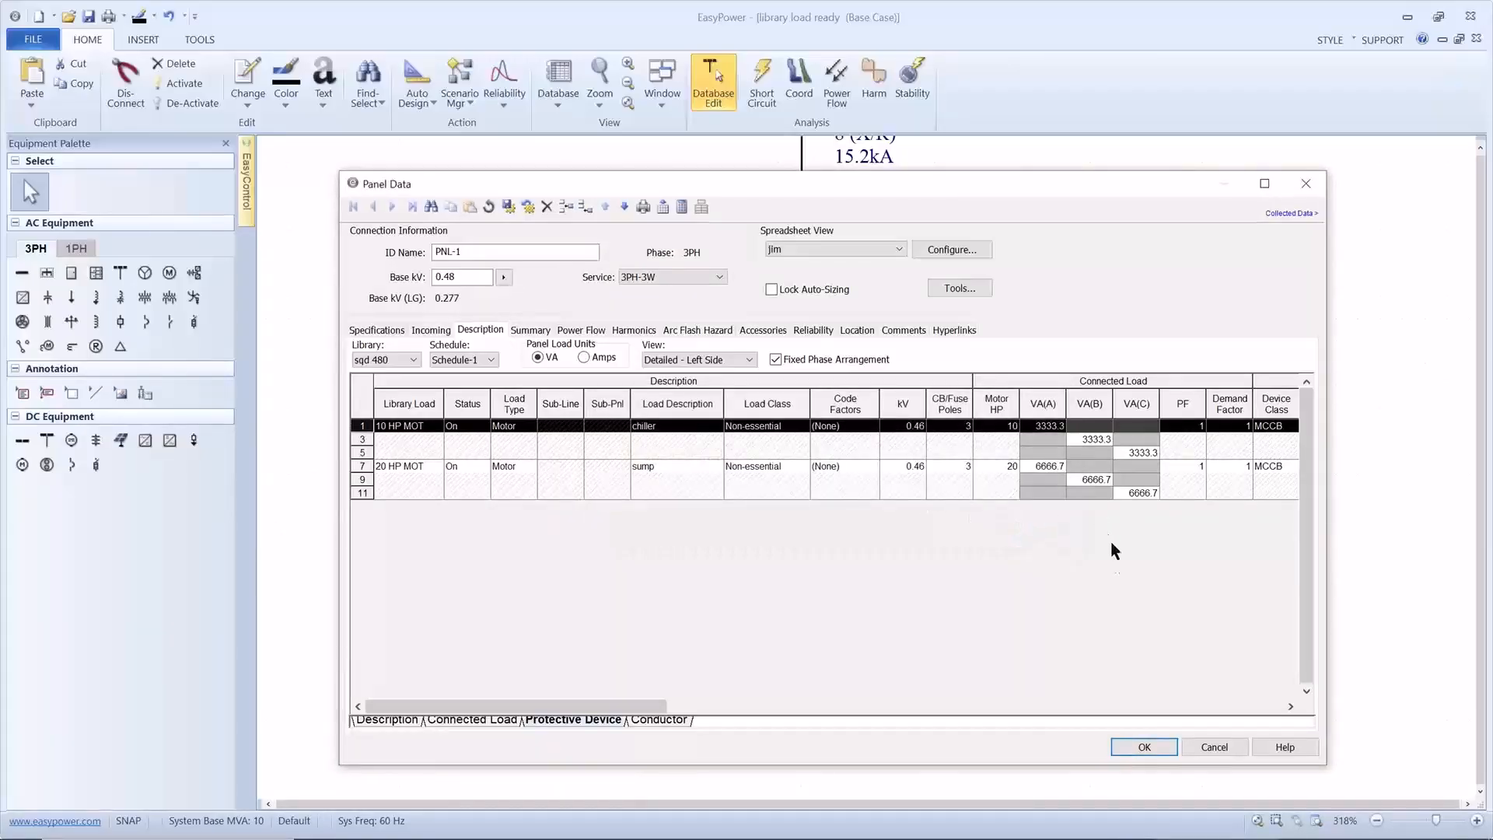
pyautogui.click(678, 724)
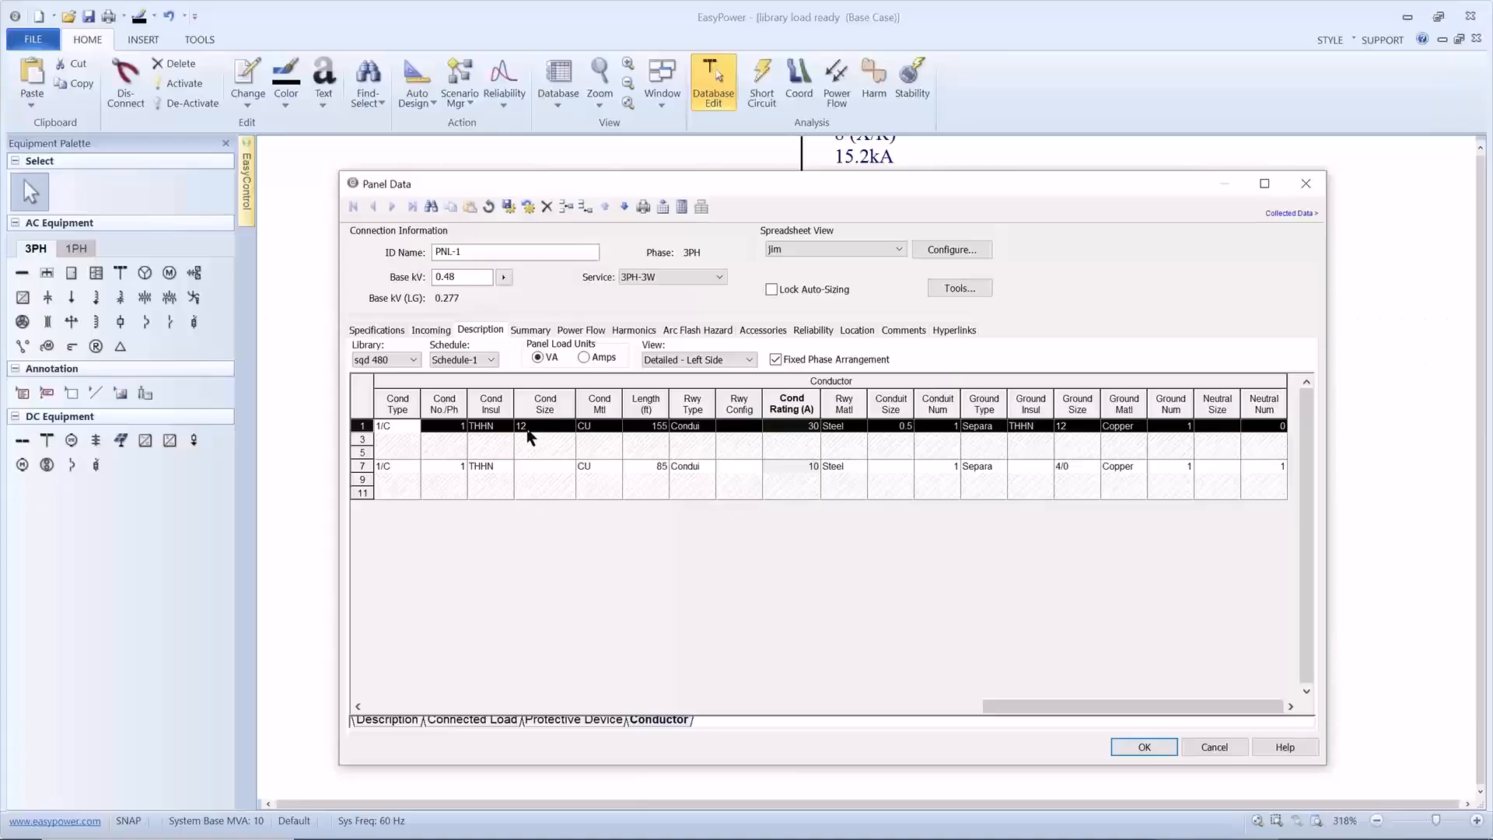
# Auto-size the protective device and cable of the sump row and show its protective device and conductor data
pyautogui.click(369, 465)
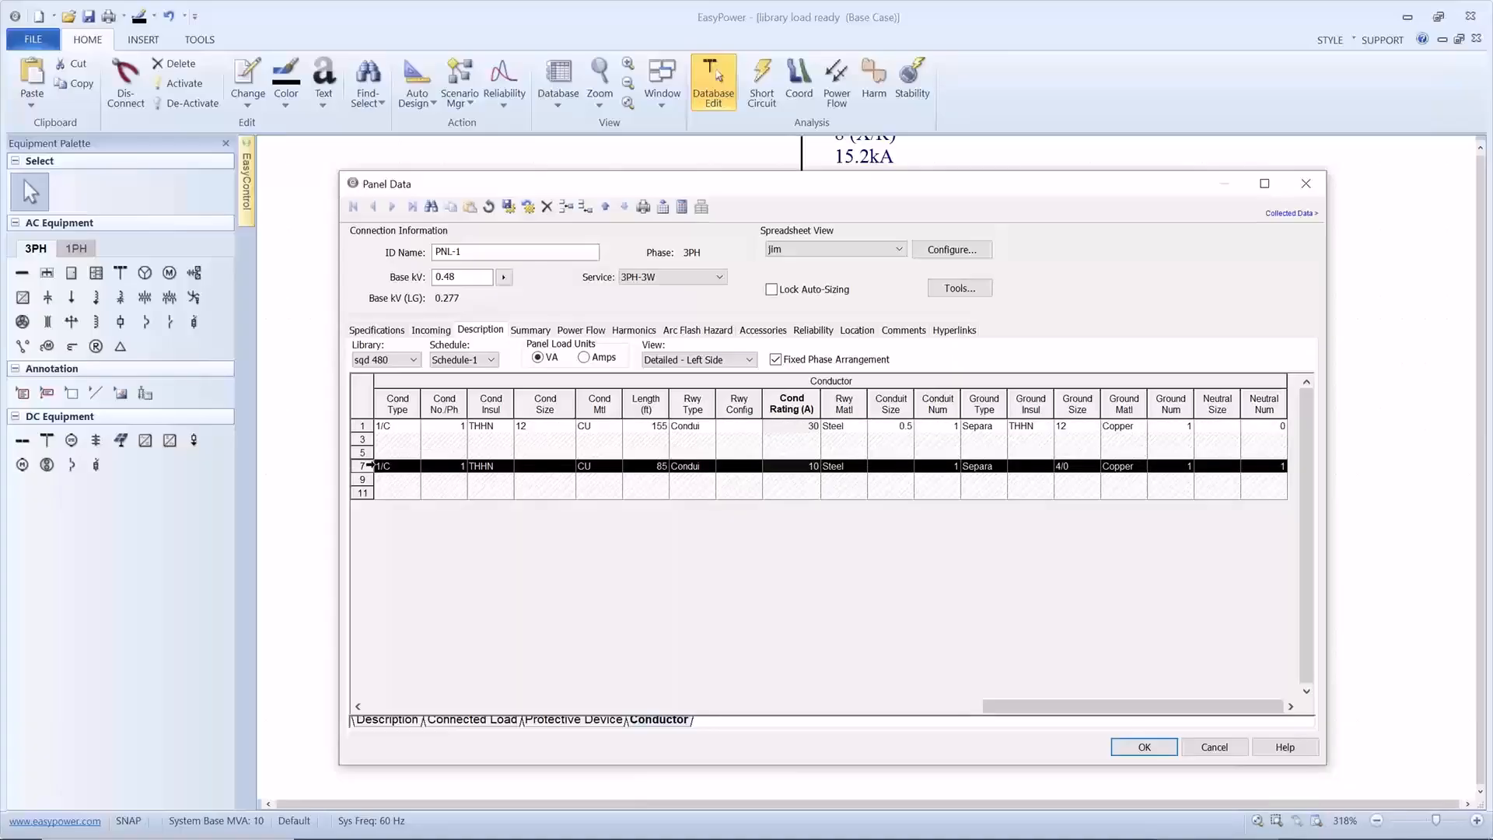
pyautogui.rightClick(369, 465)
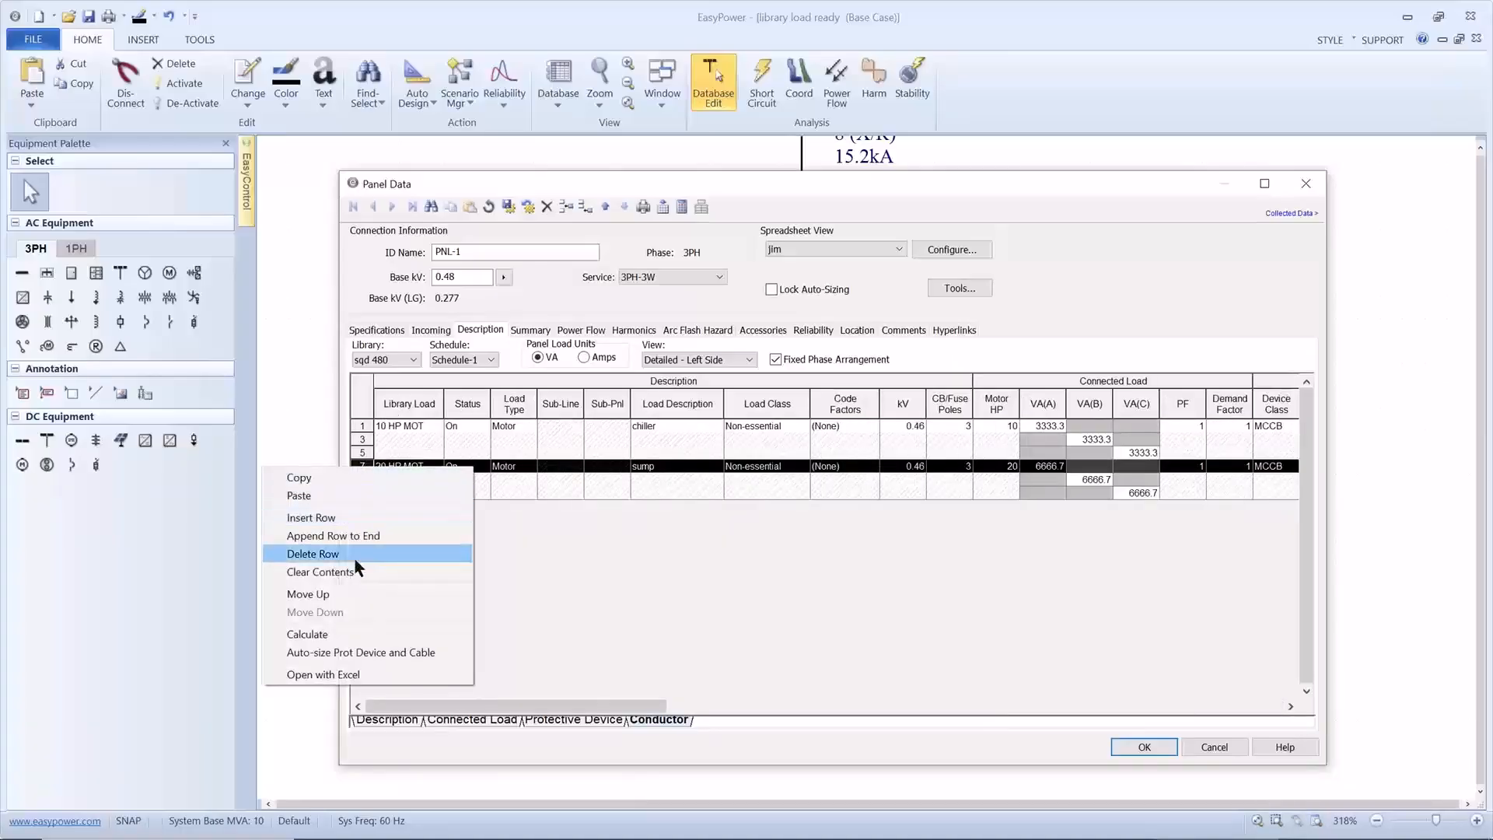
pyautogui.click(366, 653)
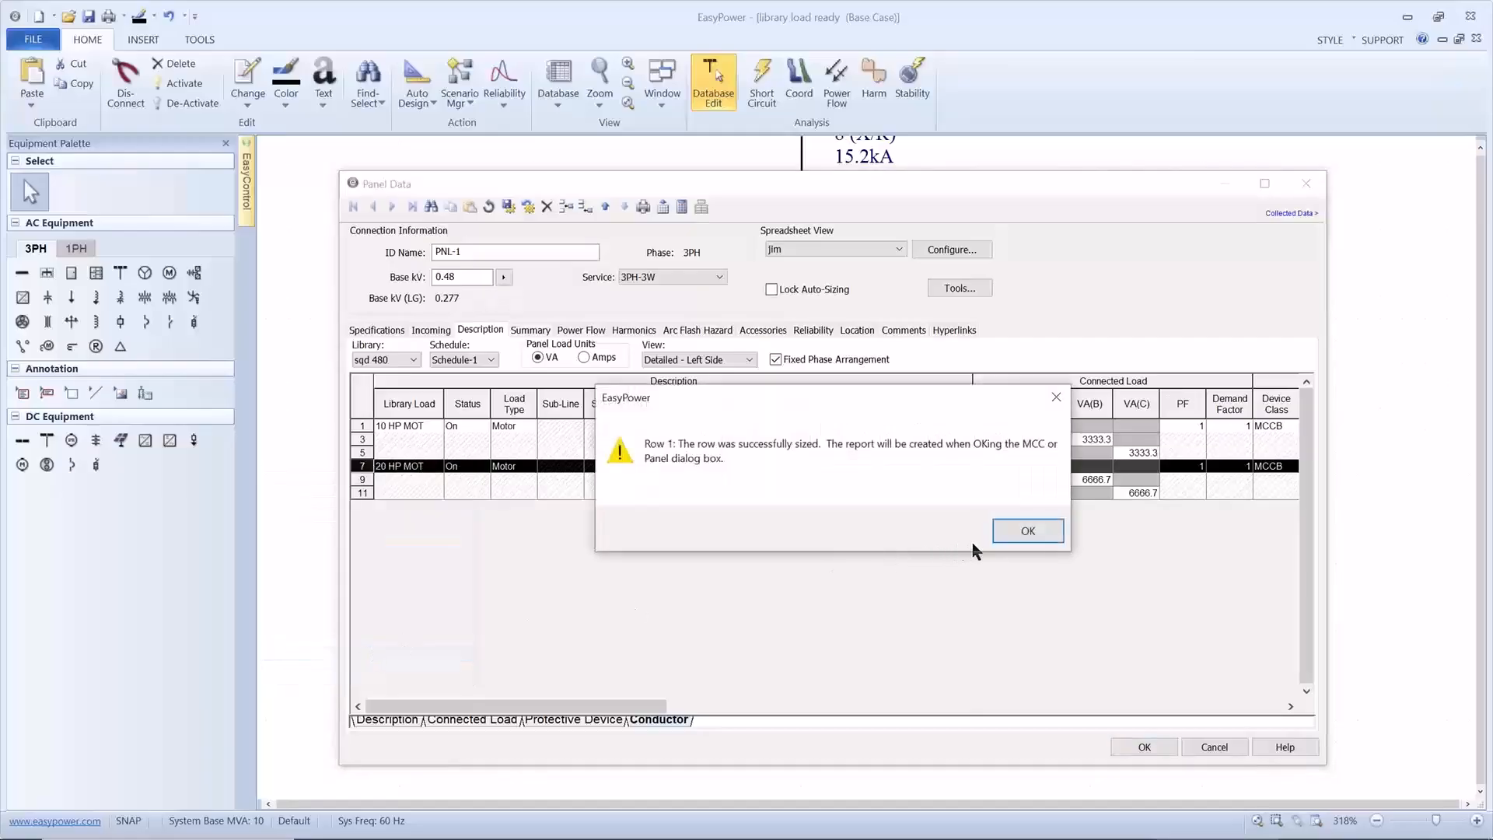
pyautogui.click(1008, 538)
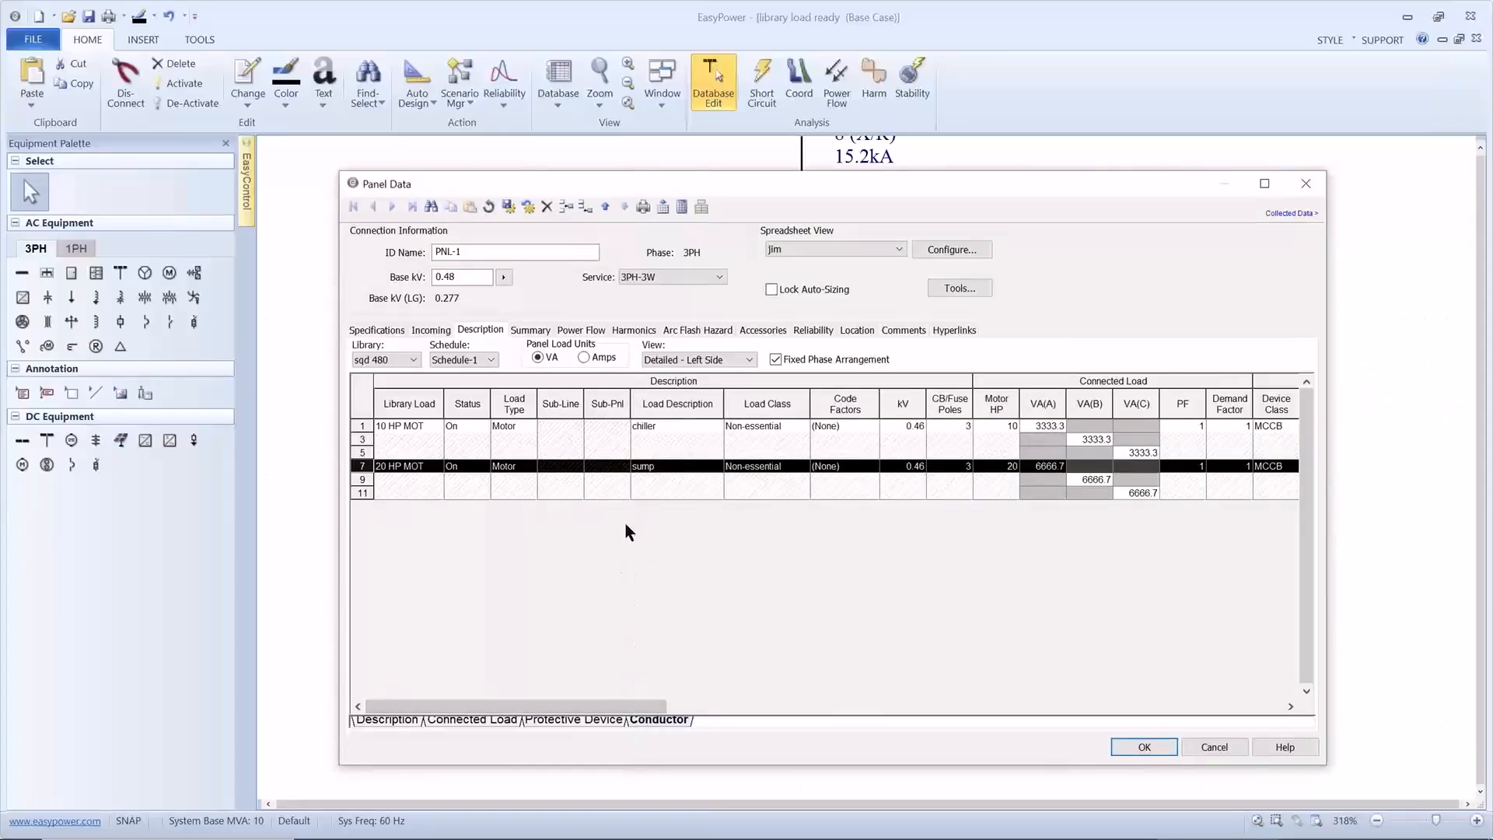
pyautogui.click(571, 722)
pyautogui.click(647, 723)
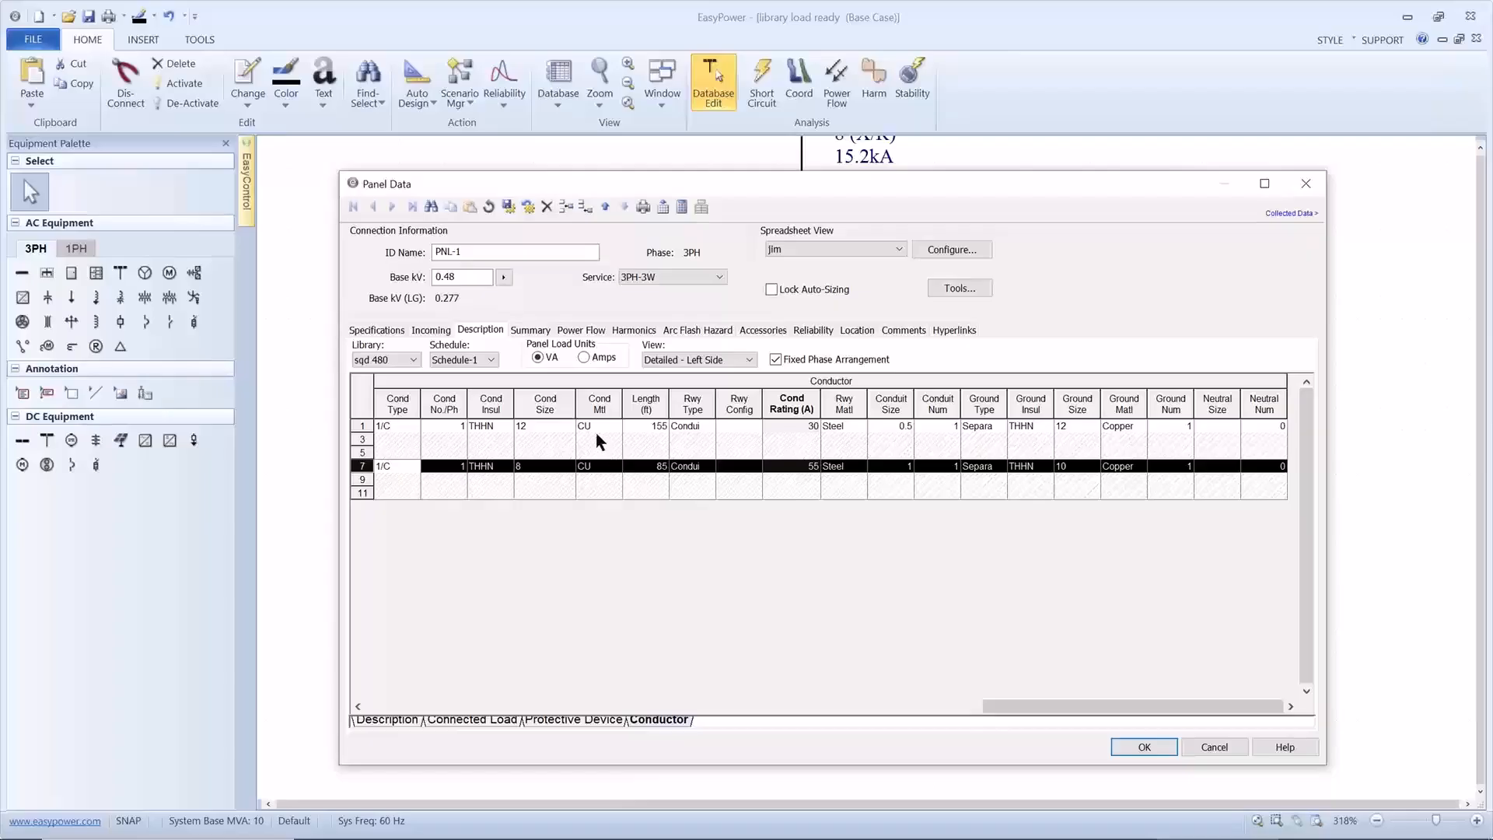
# Show the detailed right-side circuits, describe the load in row 2 as "heaters" and assign it the 10 KW LOAD library load
pyautogui.click(677, 358)
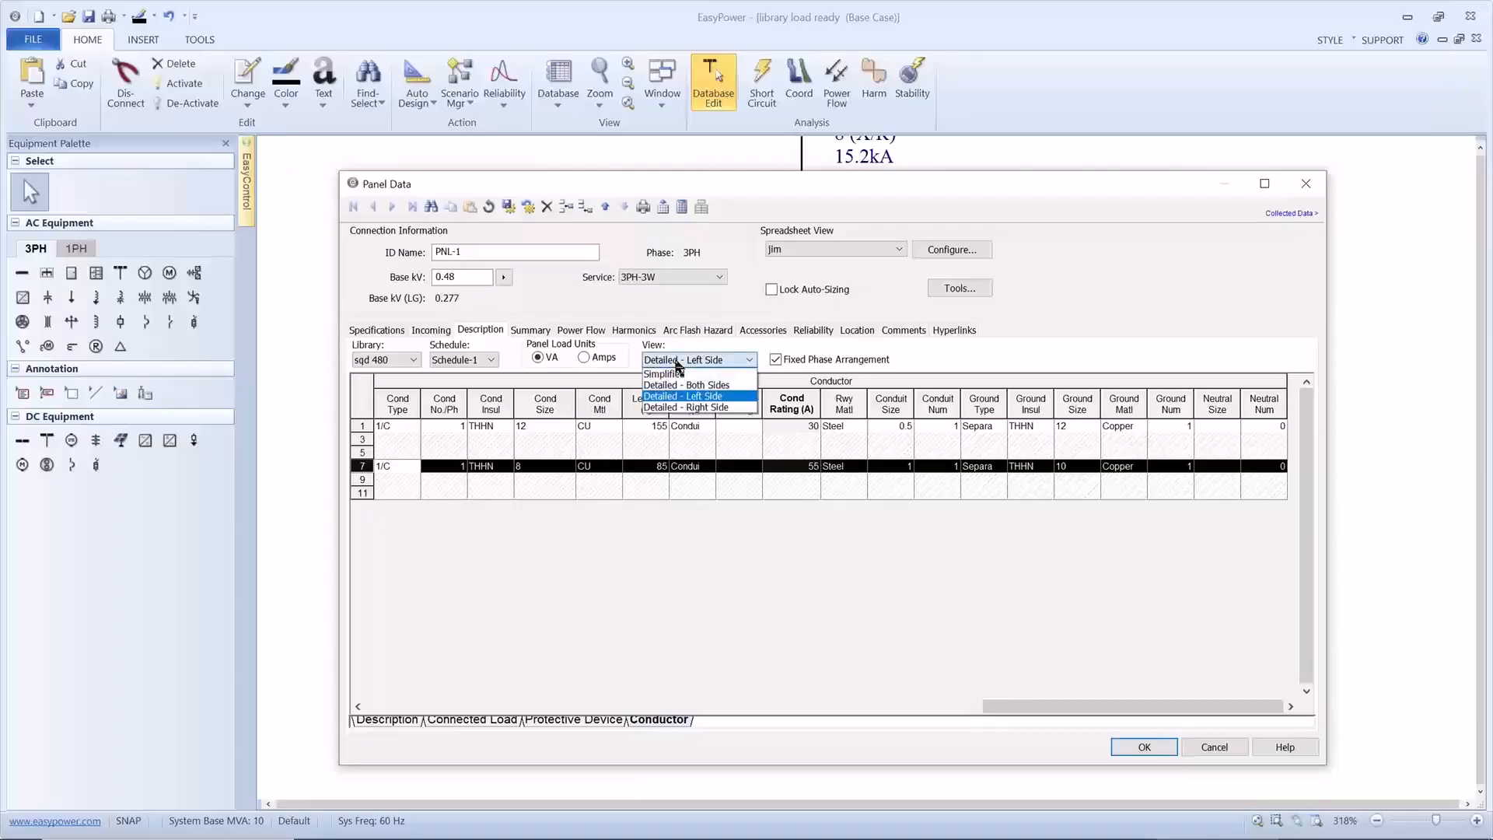
pyautogui.click(683, 407)
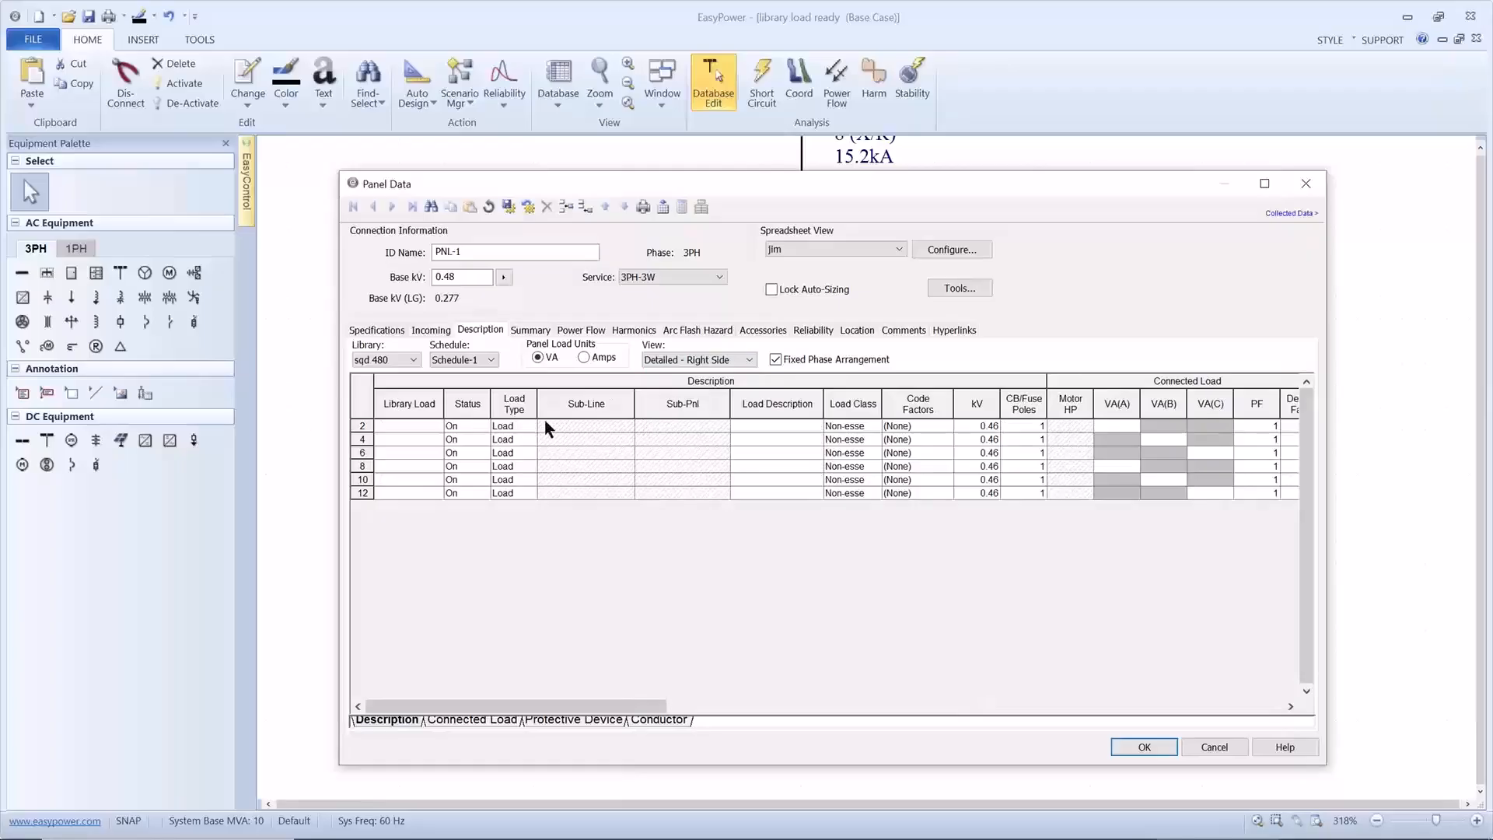
pyautogui.click(736, 426)
pyautogui.write('heaters')
pyautogui.click(436, 426)
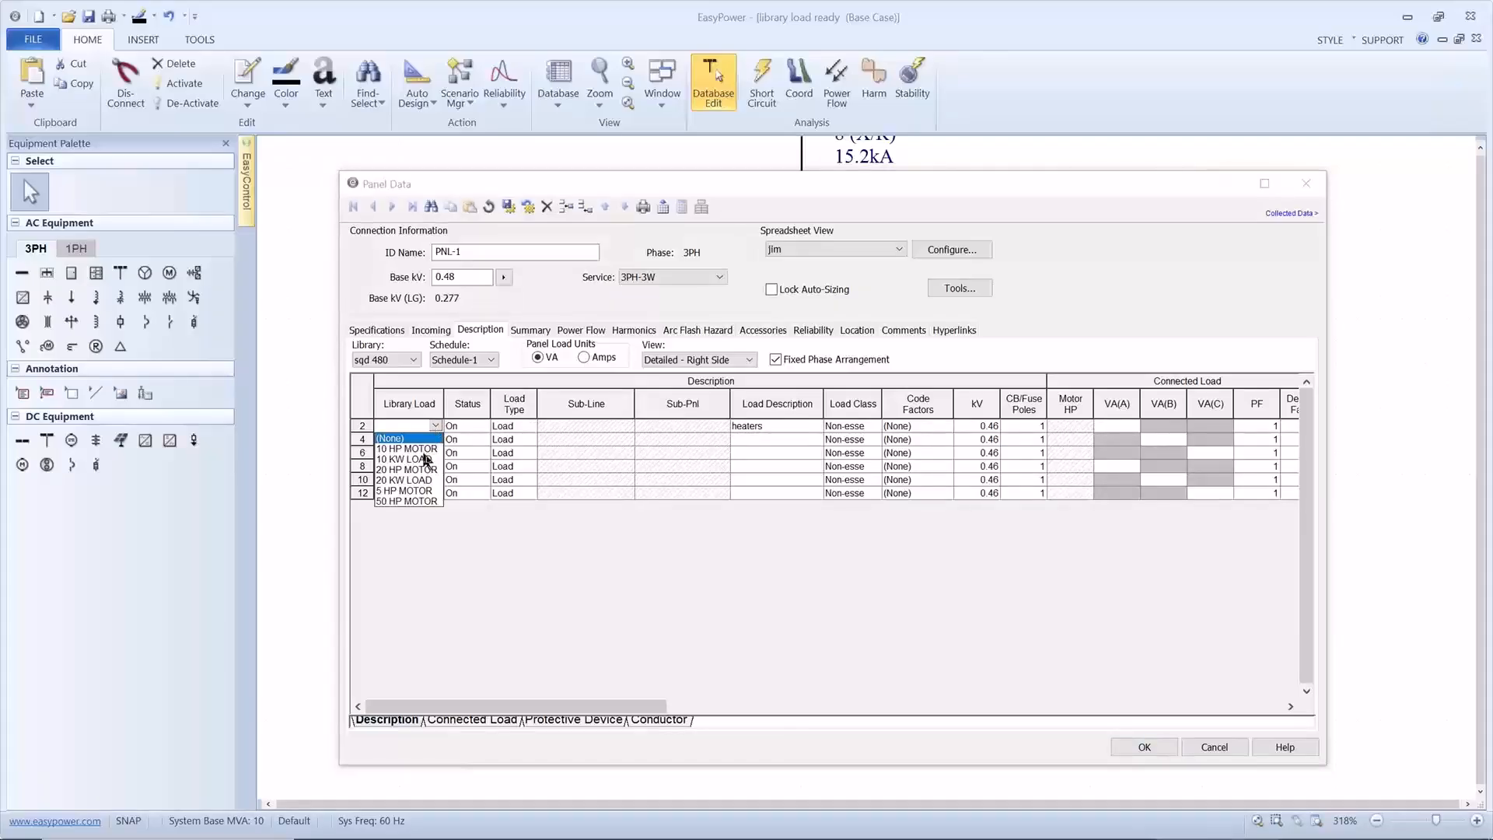
pyautogui.click(426, 459)
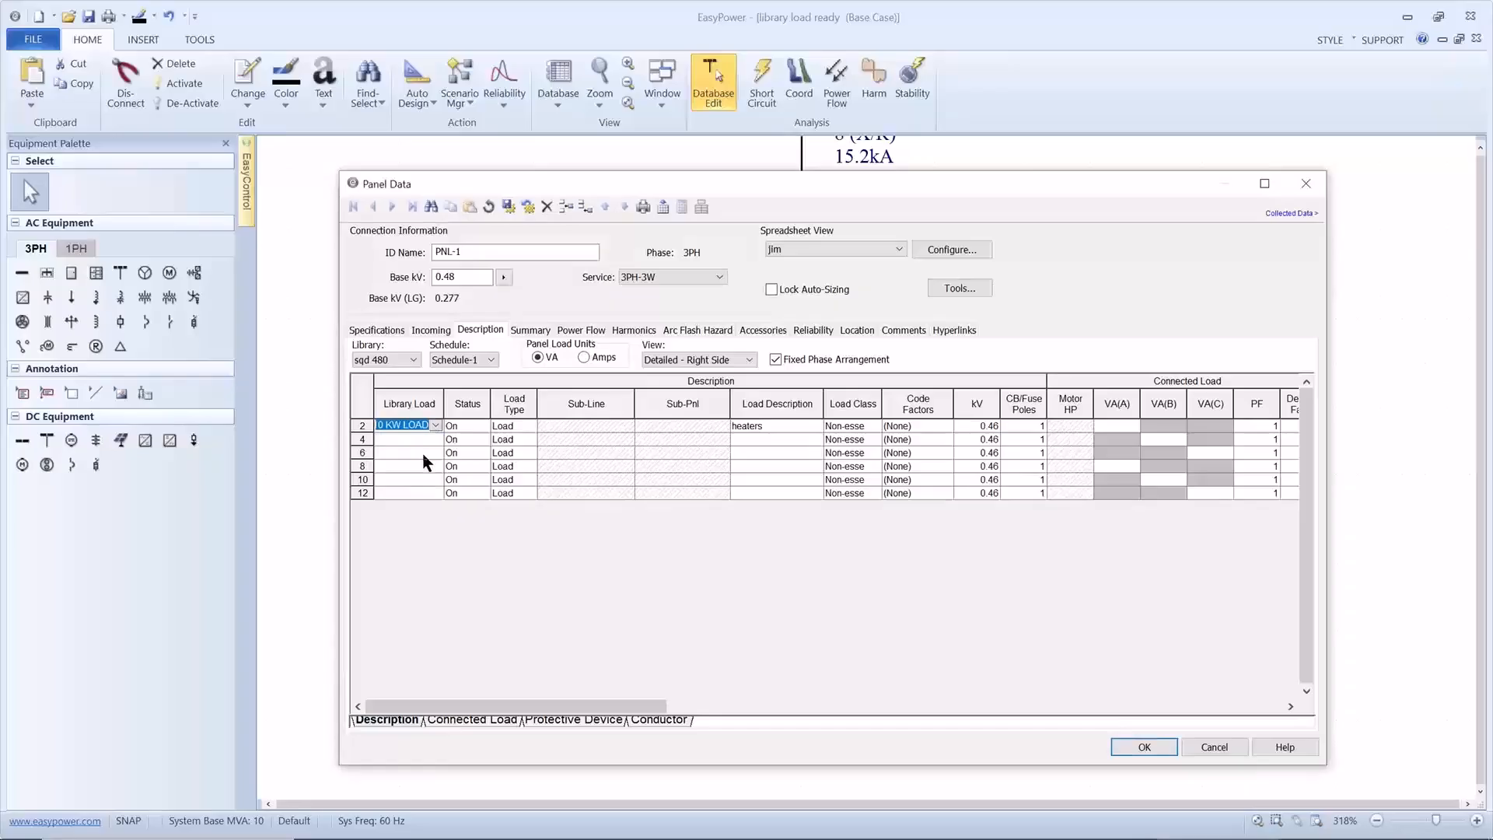
pyautogui.press('Tab')
pyautogui.press('Tab')
pyautogui.press('Tab')
pyautogui.press('Tab')
pyautogui.press('Tab')
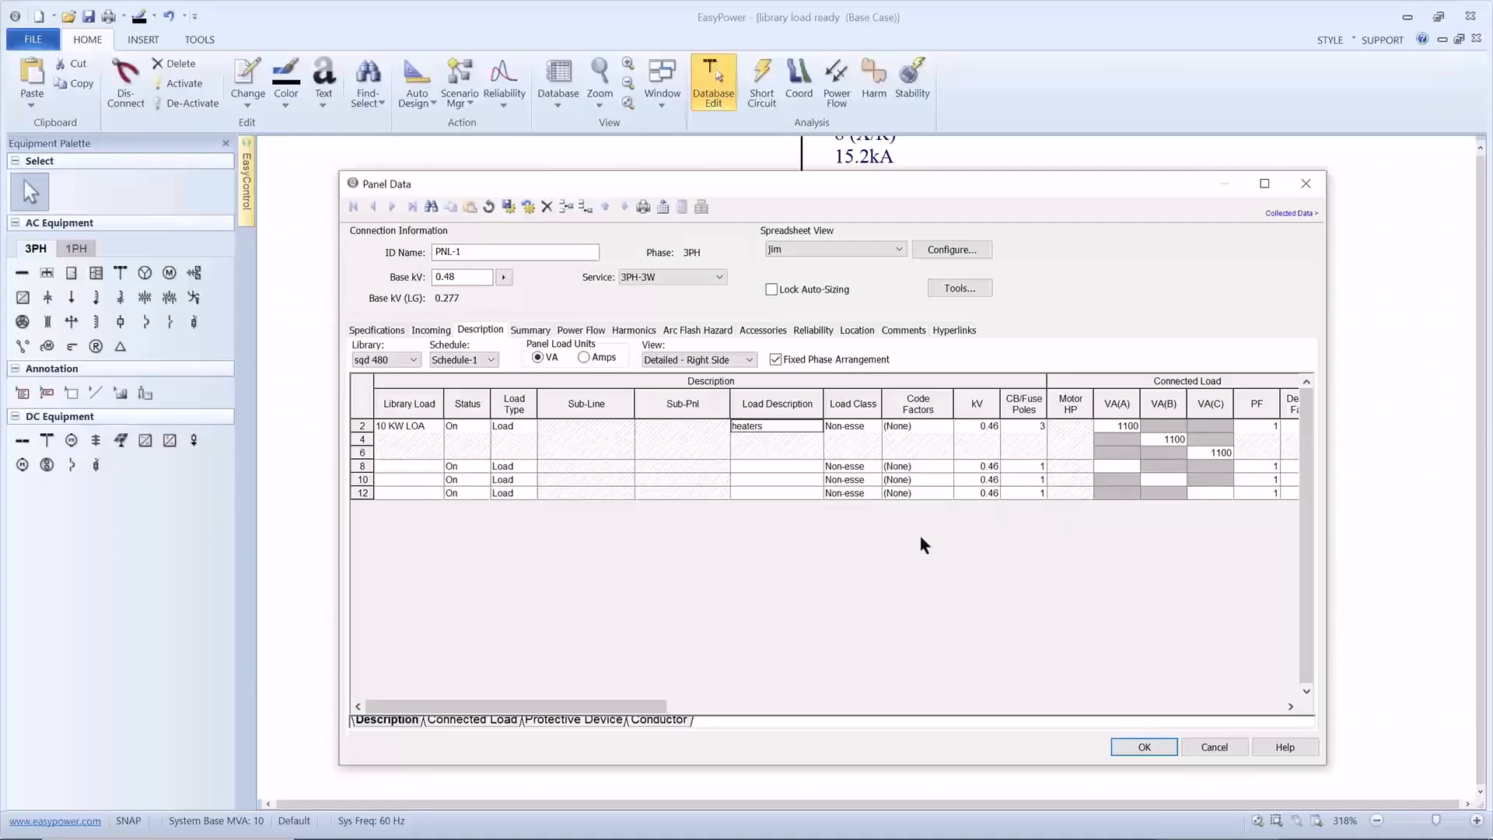
# Set the conductor length of the heaters circuit to 200 ft
pyautogui.click(643, 723)
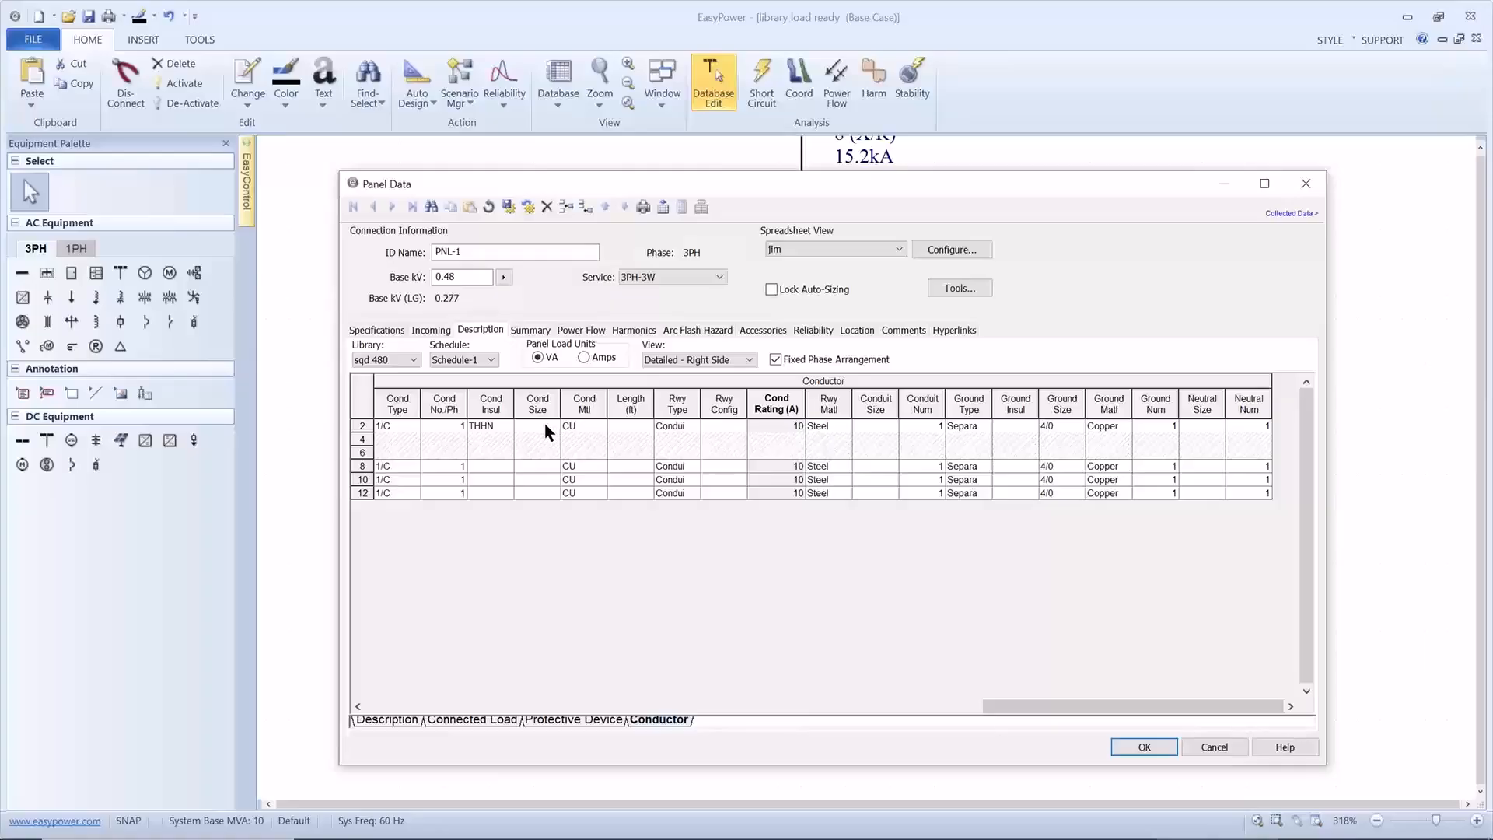
pyautogui.click(618, 427)
pyautogui.write('200')
# Auto-size the protective device and cable of the heaters row and show its protective device and conductor data
pyautogui.click(362, 426)
pyautogui.rightClick(365, 432)
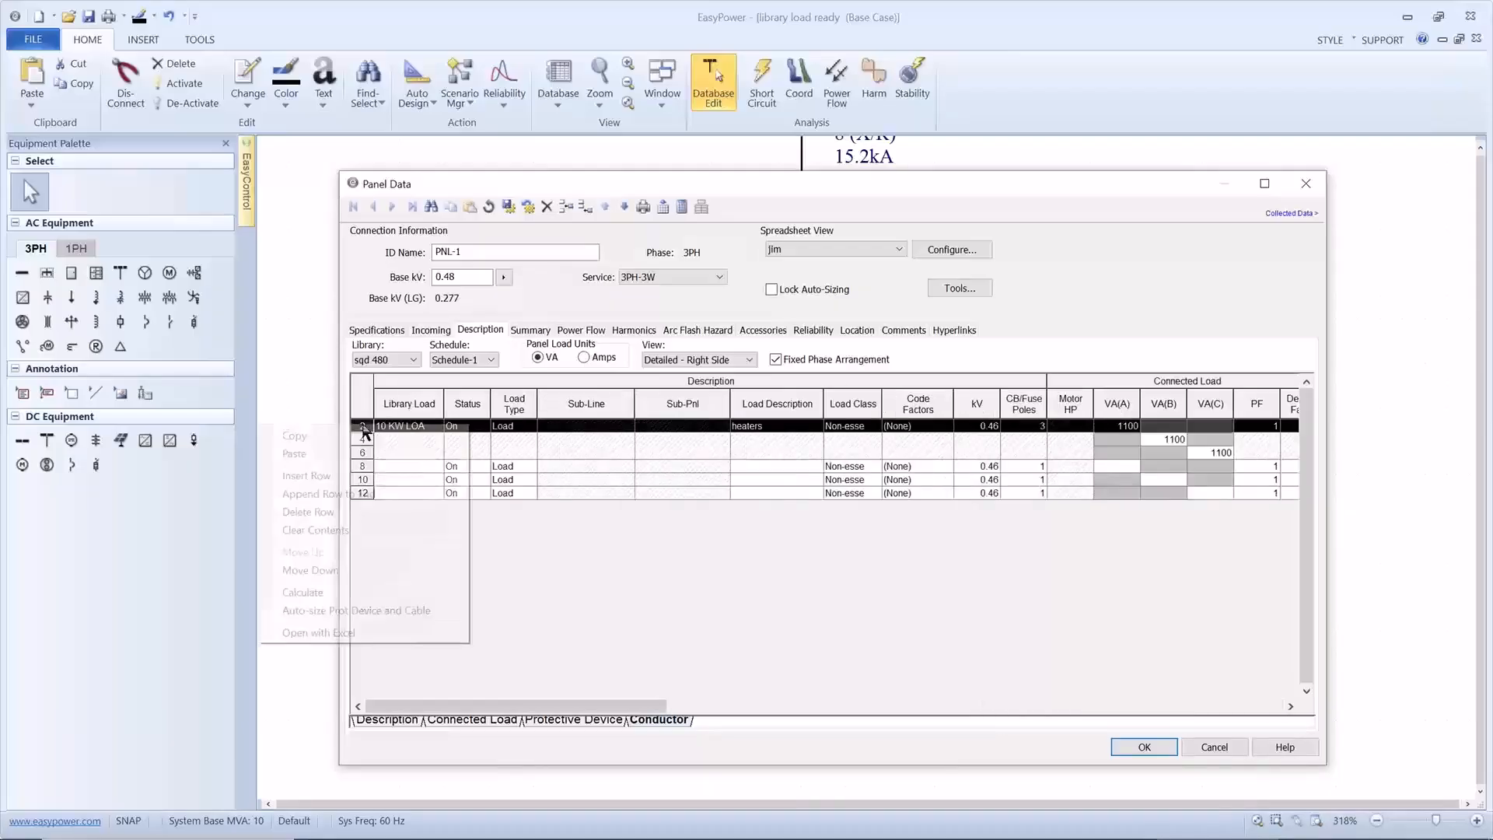
pyautogui.click(376, 611)
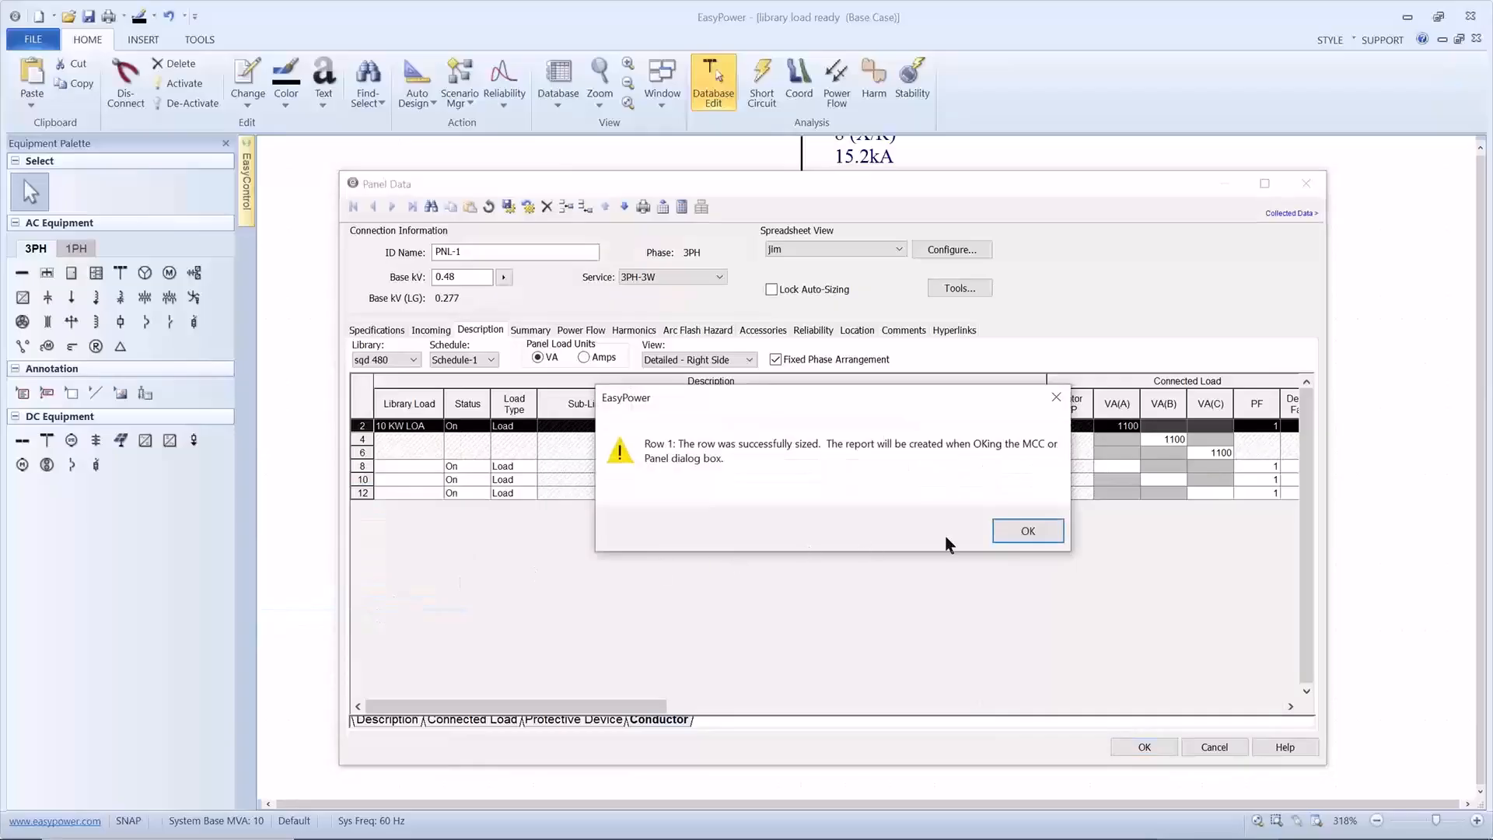
pyautogui.click(1028, 531)
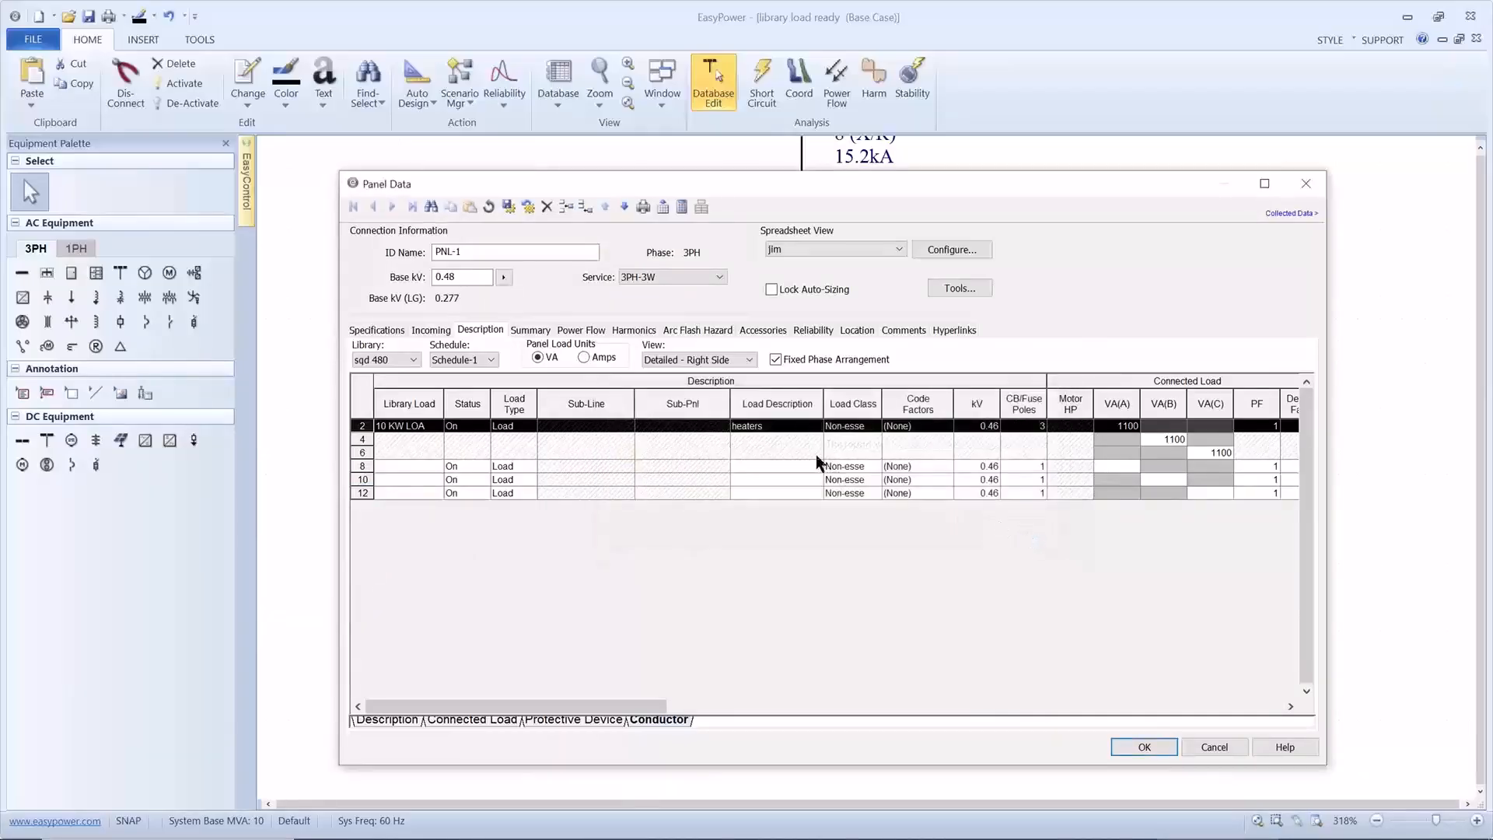
pyautogui.click(581, 428)
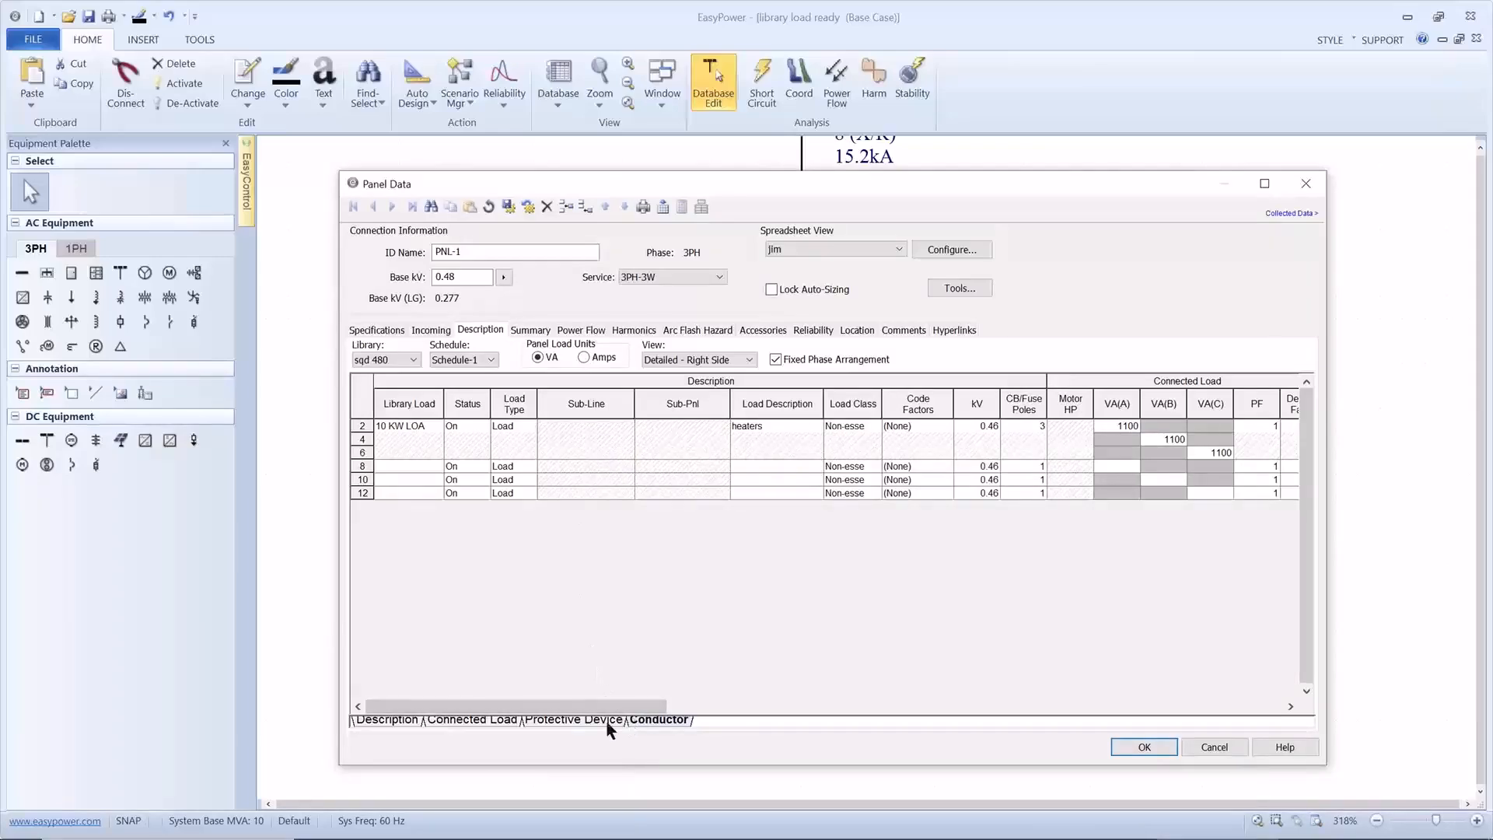
pyautogui.click(574, 720)
pyautogui.click(653, 720)
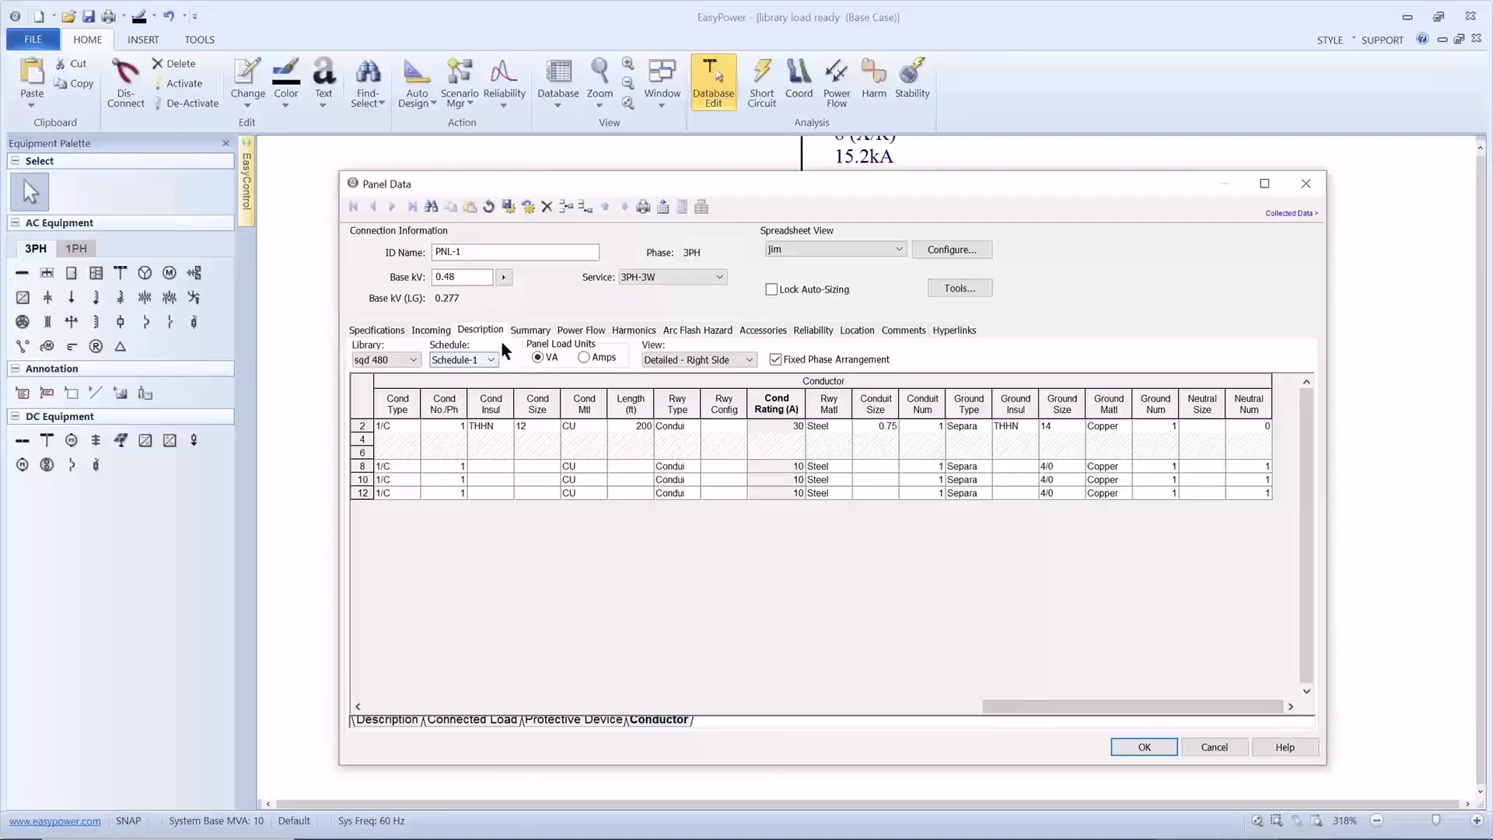
# Calculate the downstream load in the summary of PNL-1 and accept the panel data
pyautogui.click(525, 332)
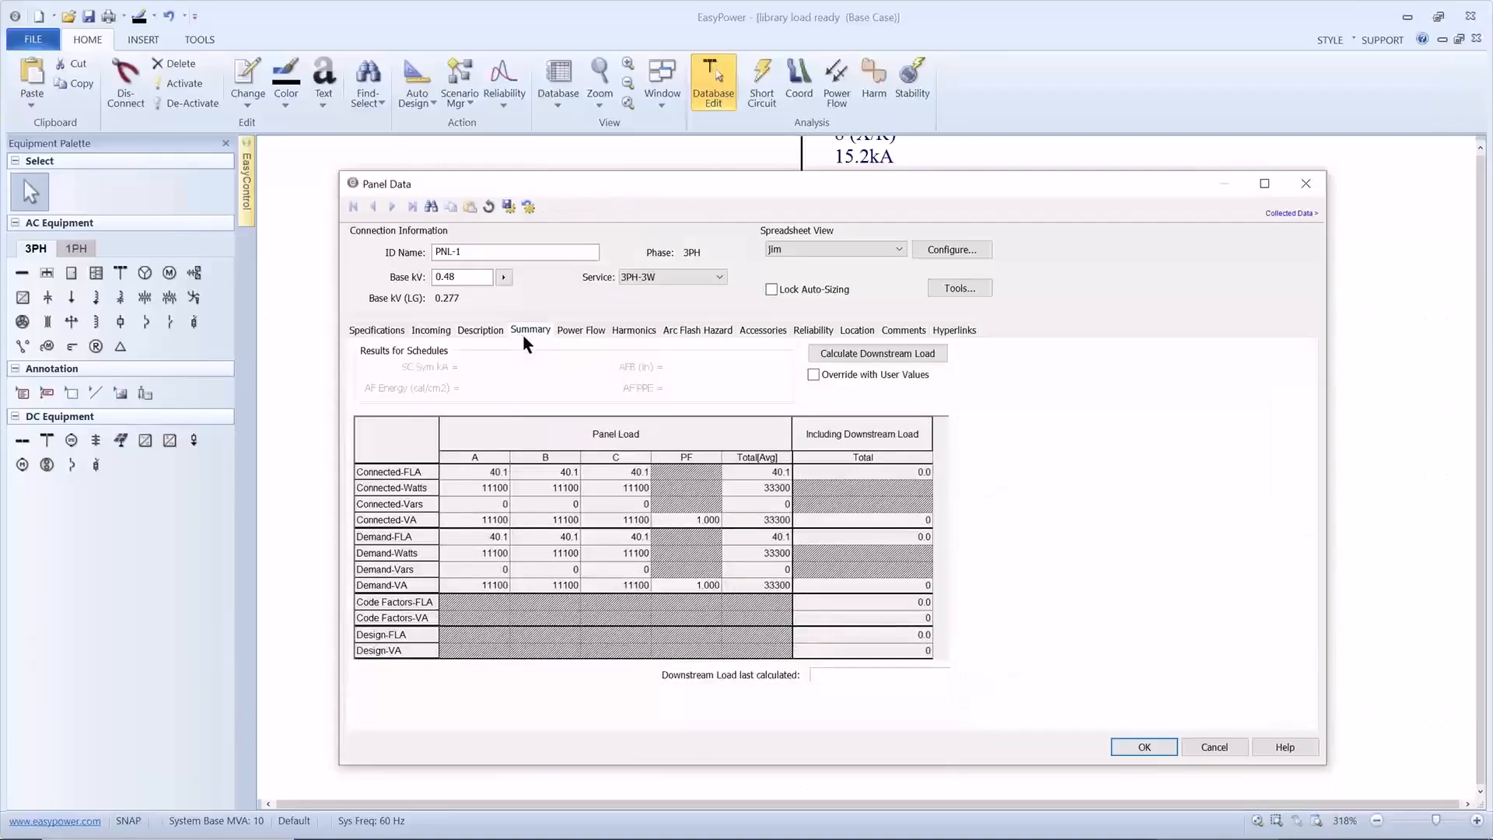
pyautogui.click(840, 359)
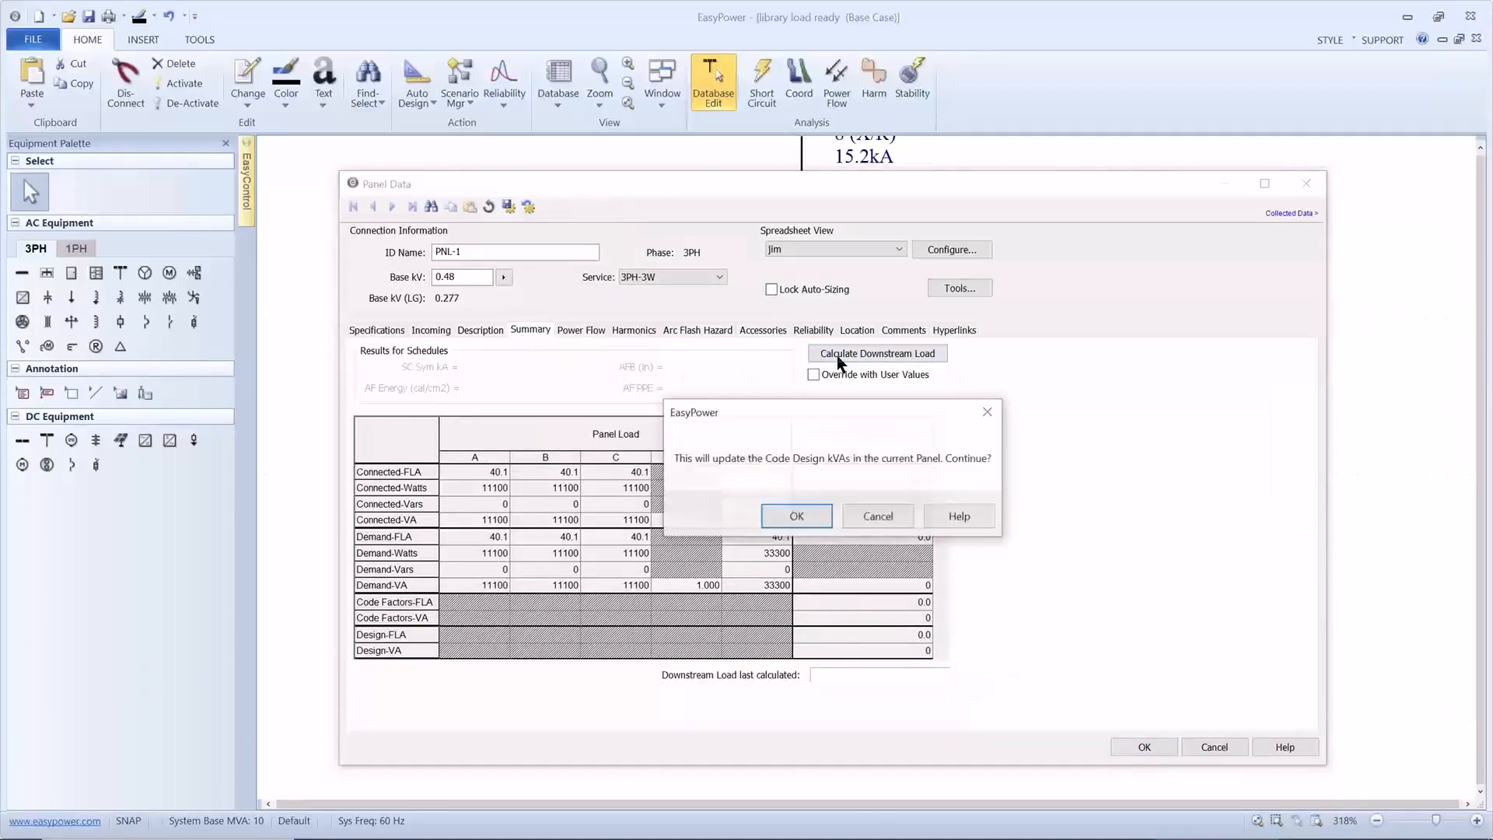
pyautogui.click(804, 512)
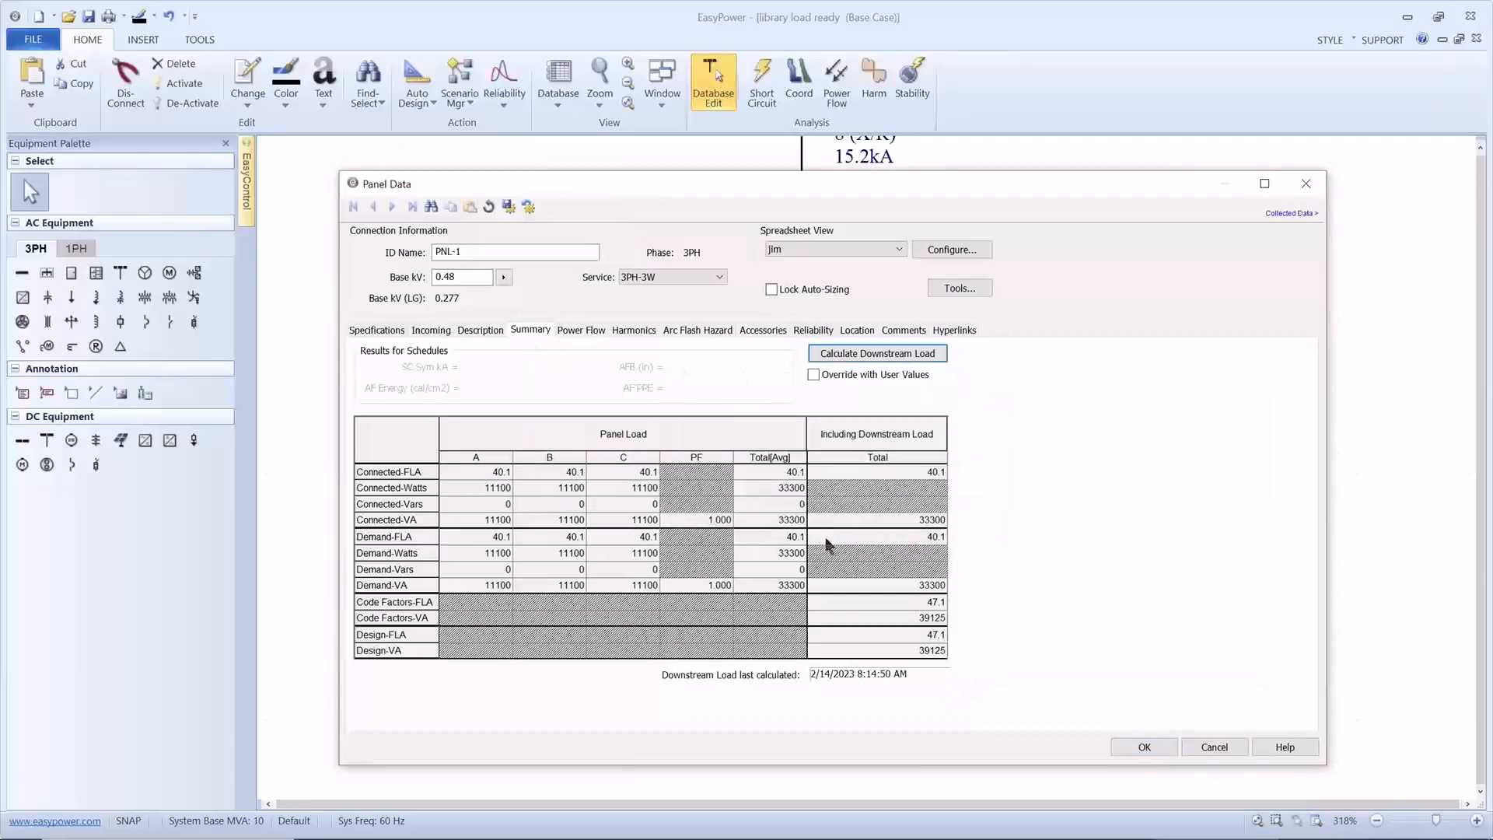
pyautogui.click(1135, 747)
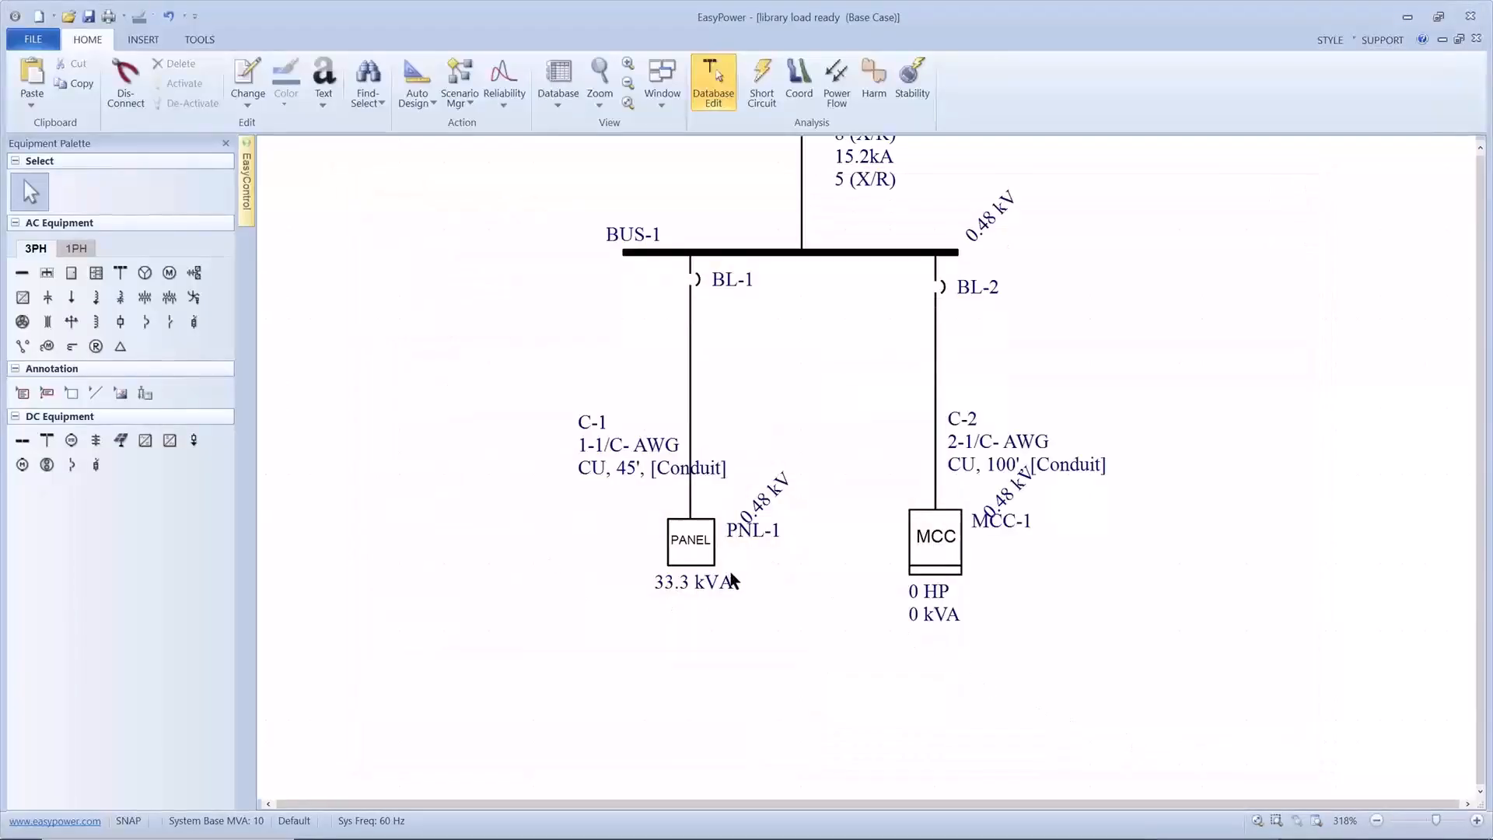
# Open the data of MCC-1 and create its description spreadsheet with 3 rows
pyautogui.moveTo(732, 569); pyautogui.dragTo(587, 559)
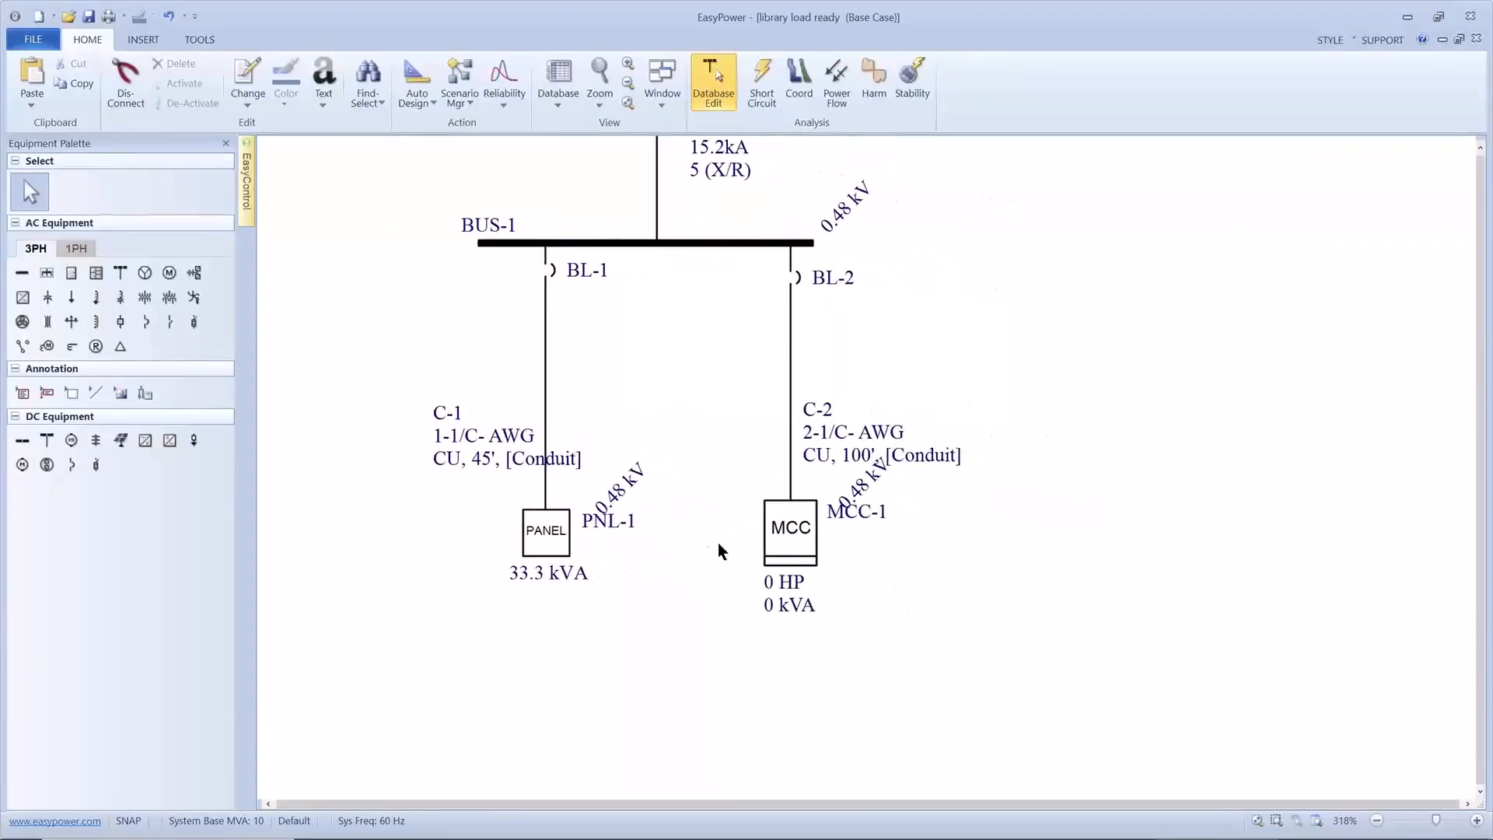
pyautogui.doubleClick(783, 535)
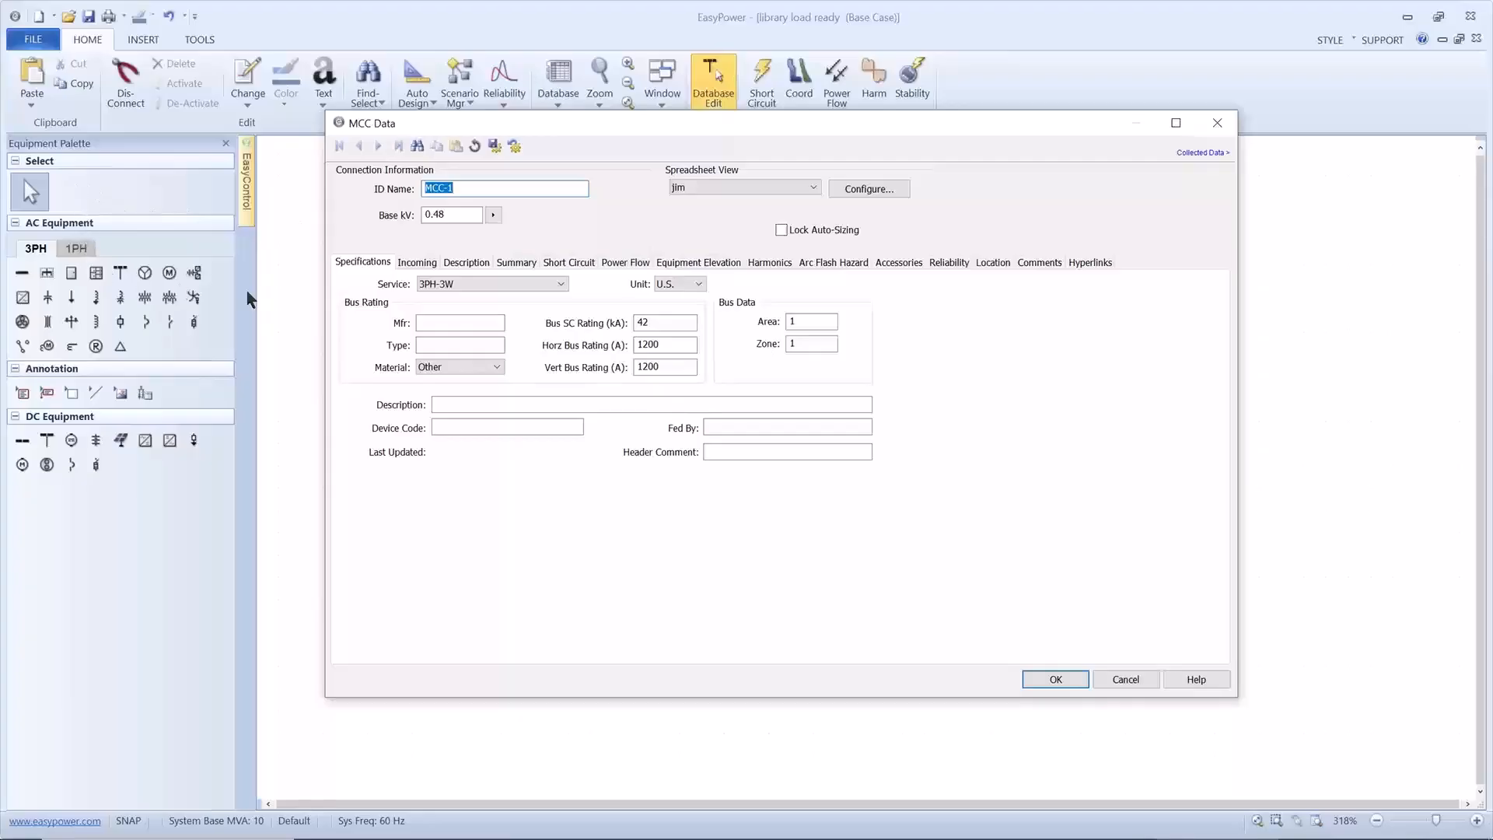
pyautogui.click(418, 263)
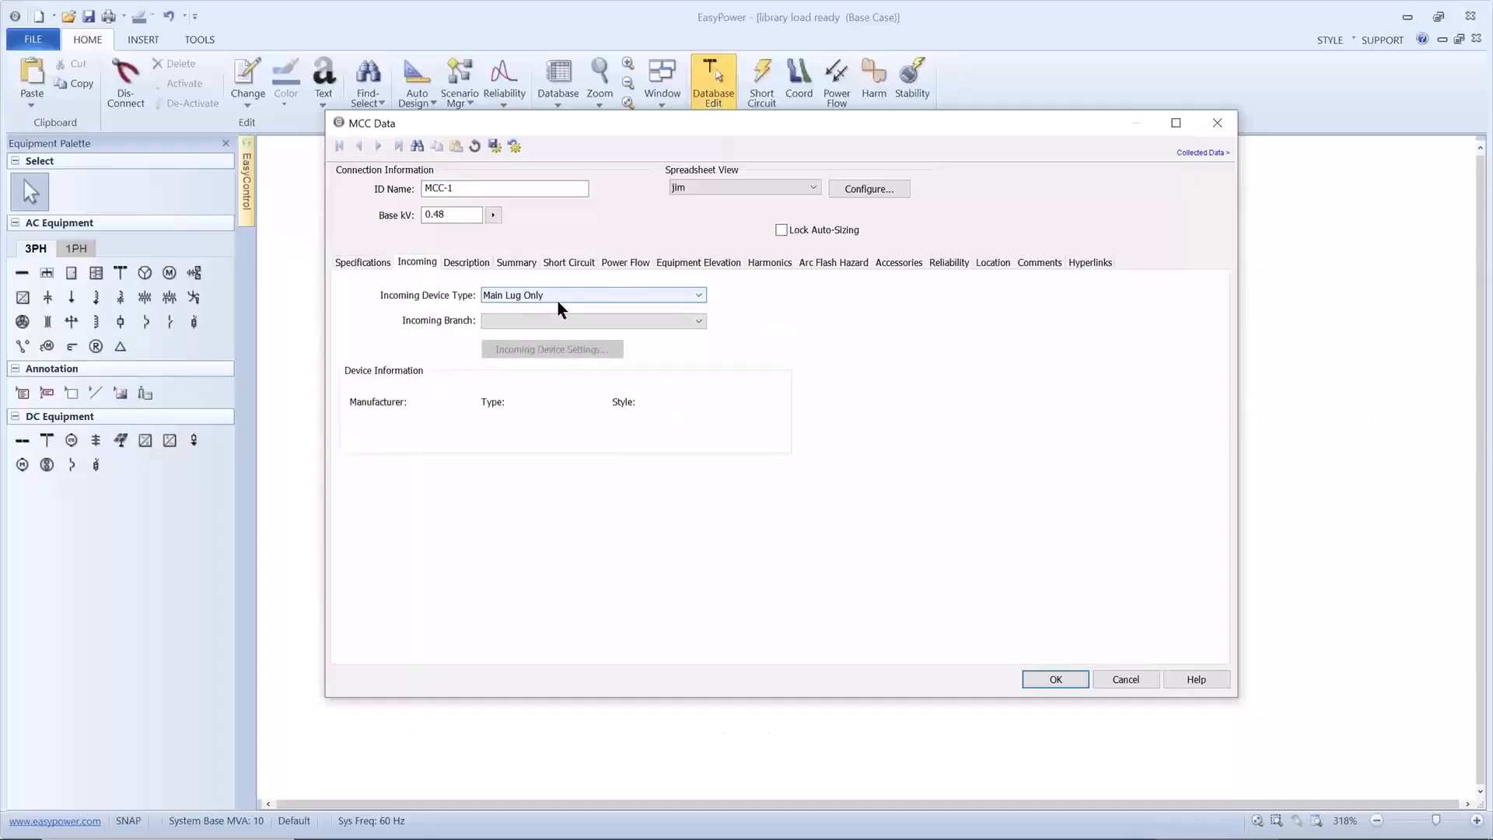
pyautogui.click(470, 265)
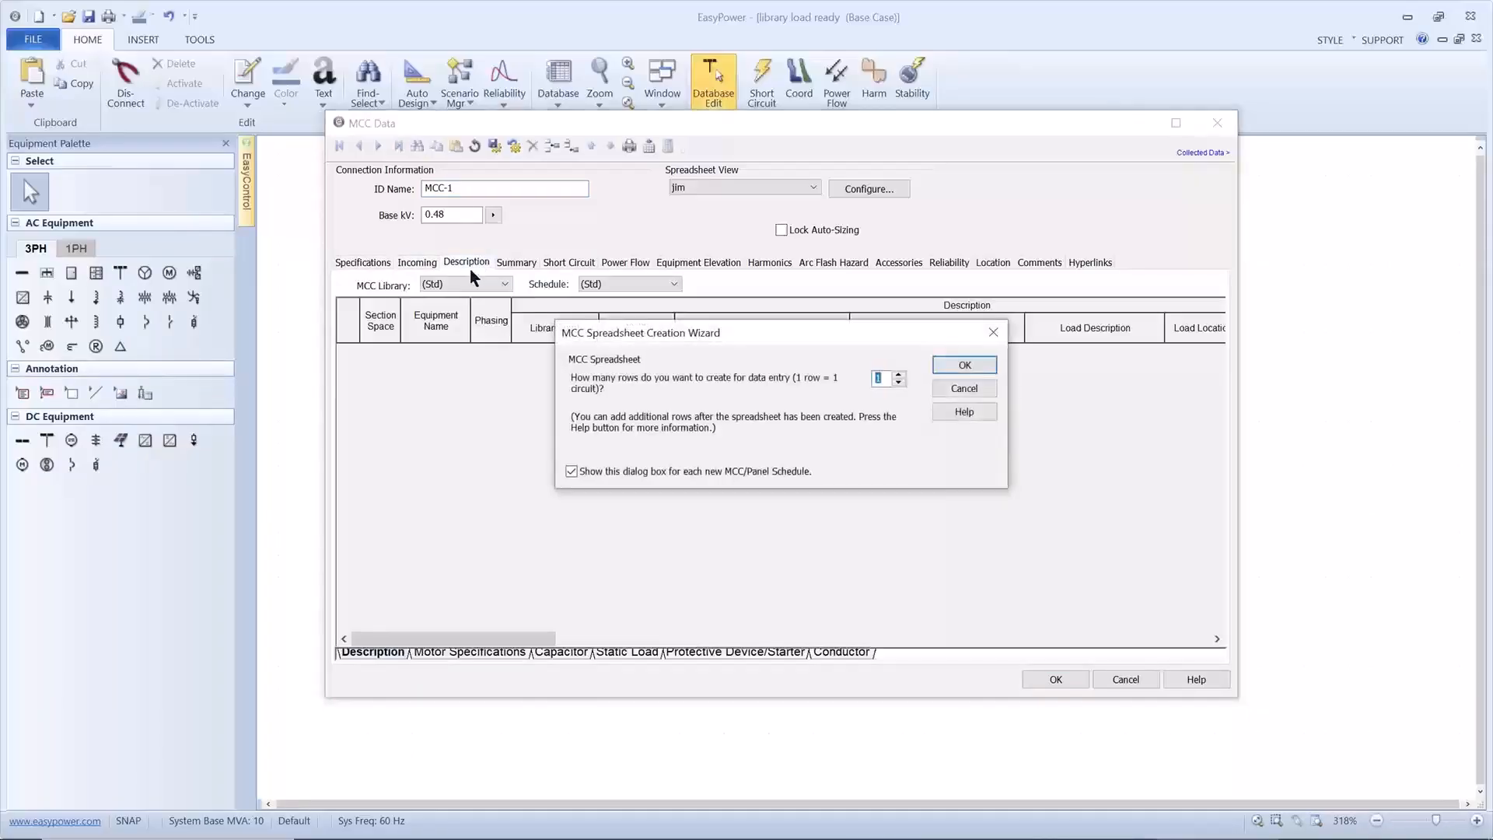
pyautogui.write('3')
pyautogui.click(964, 365)
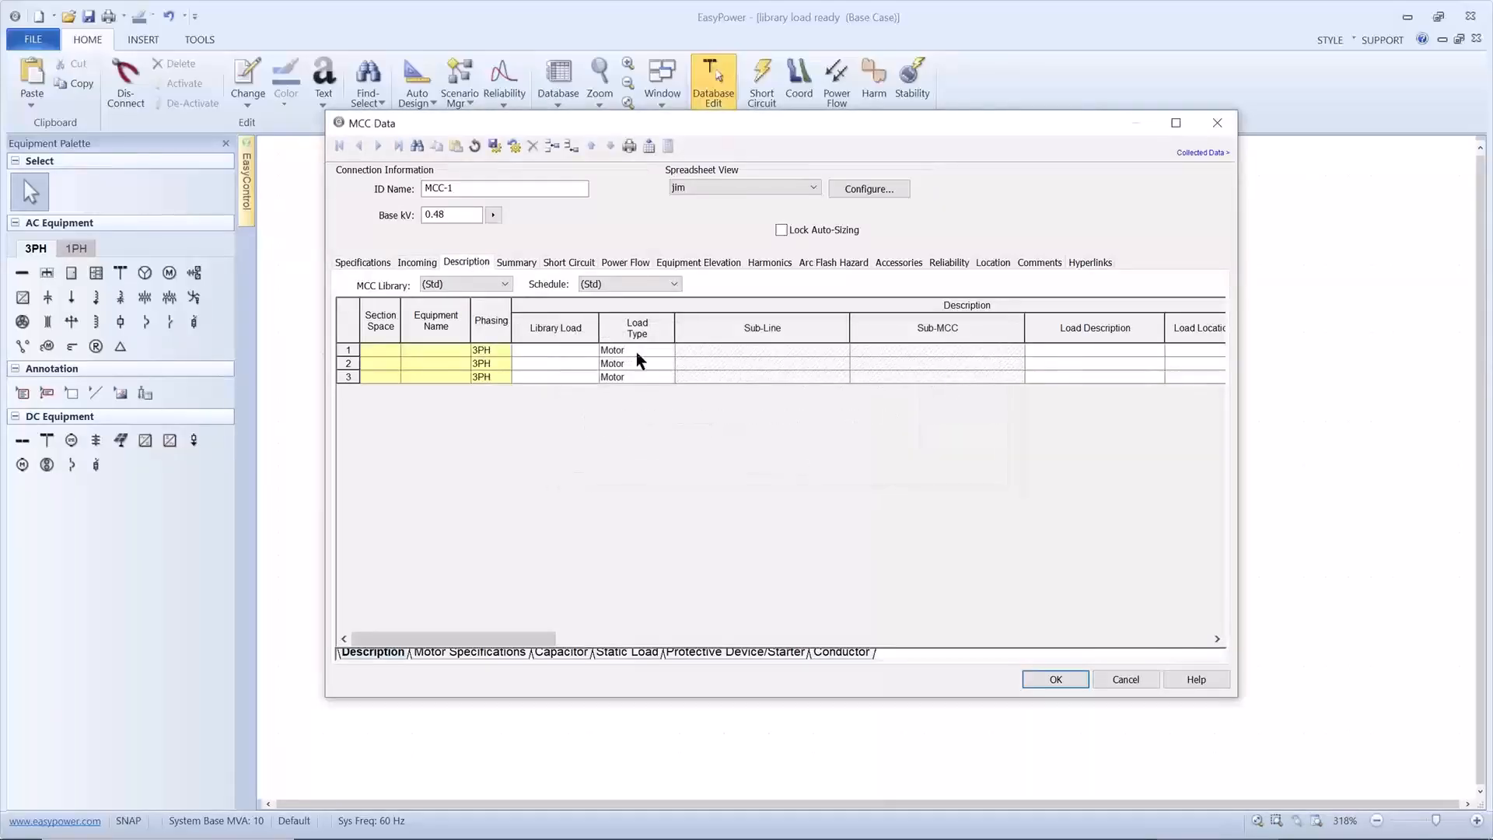
# Name the equipment in row 1 of the MCC schedule "exhaust"
pyautogui.click(591, 351)
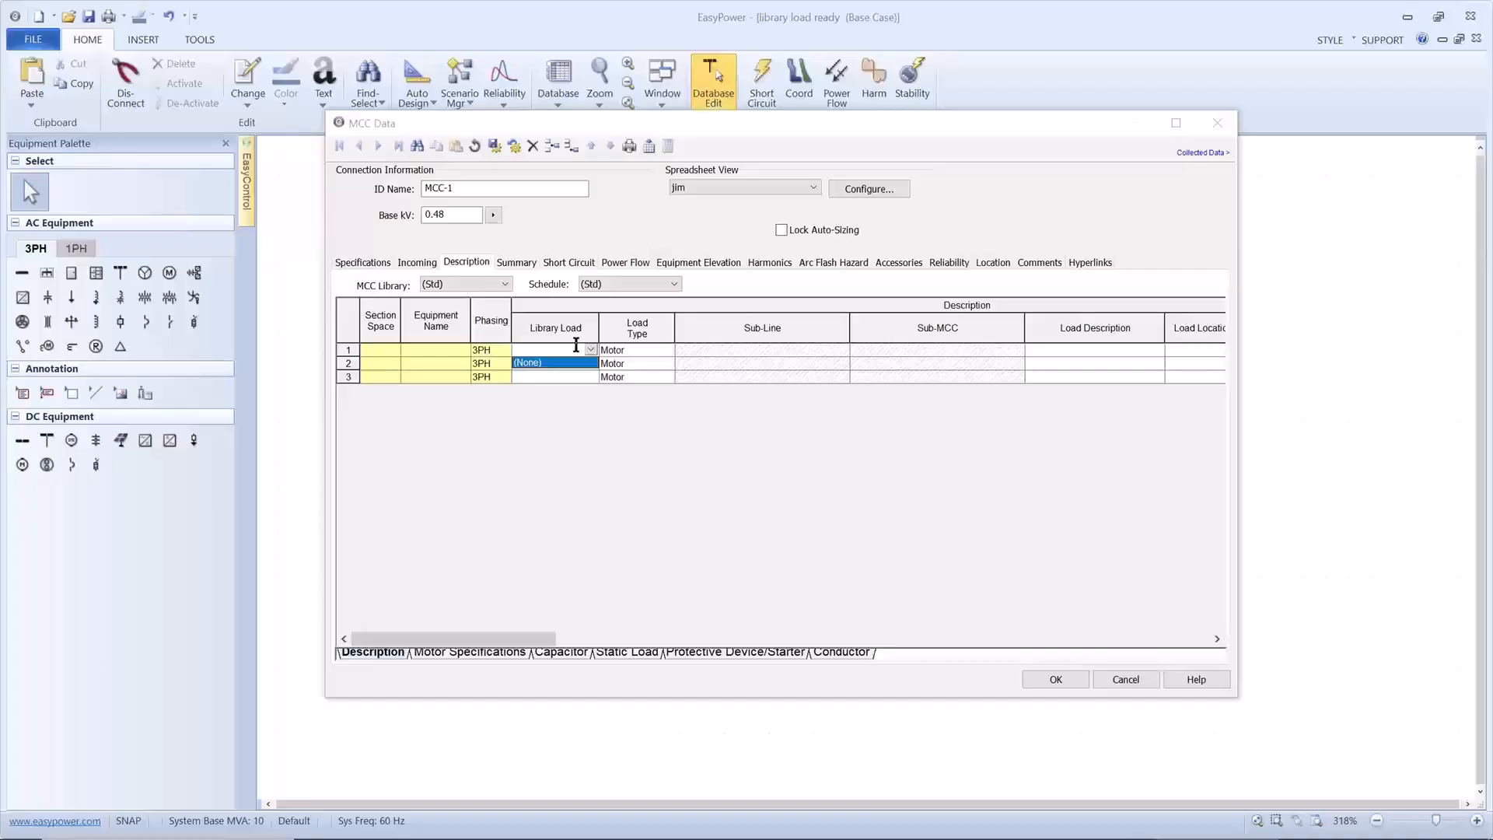
pyautogui.click(576, 345)
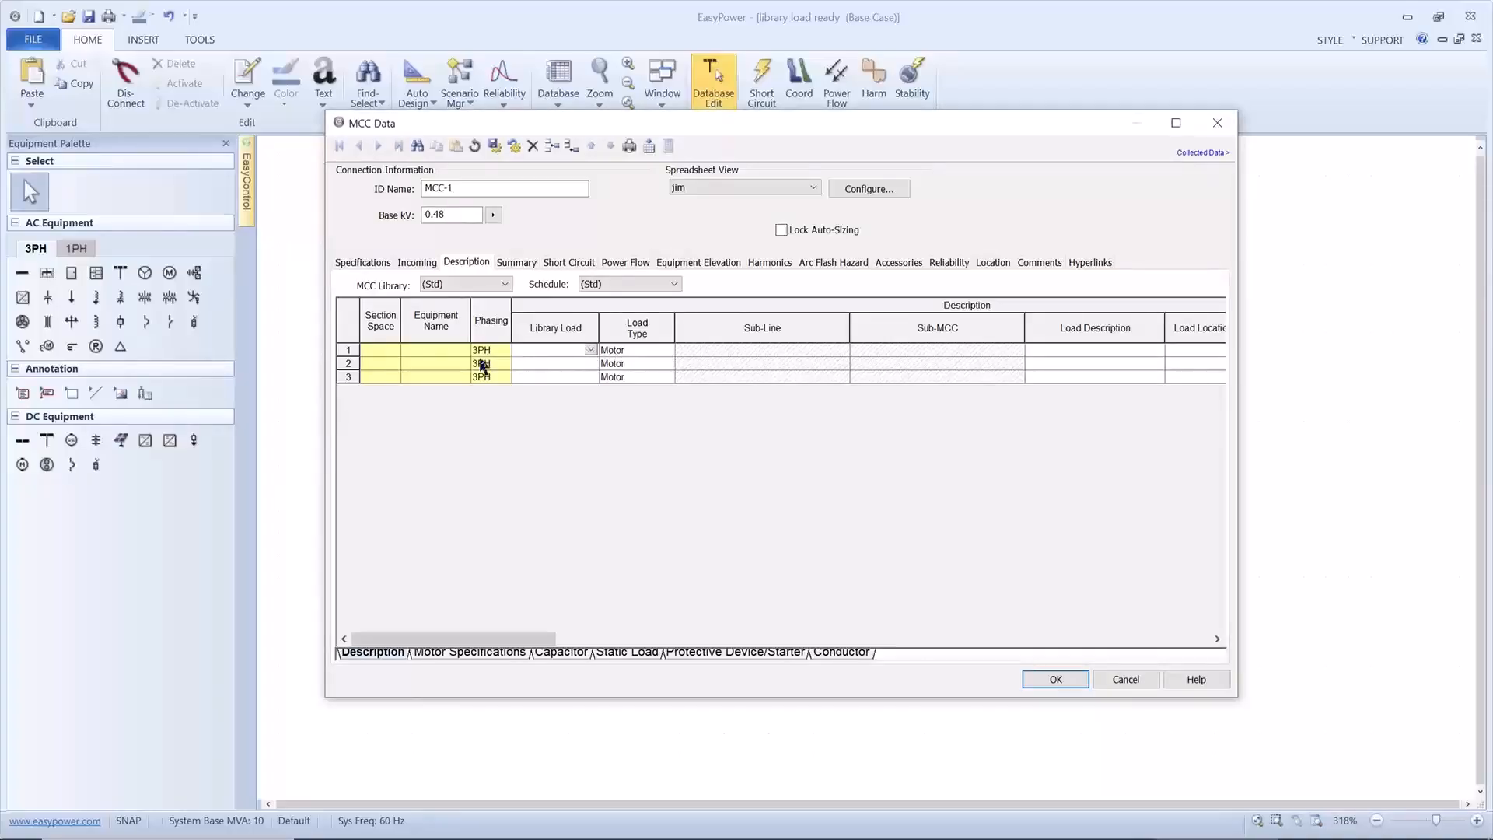
pyautogui.click(449, 352)
pyautogui.write('exhaust')
pyautogui.click(556, 354)
# Set the MCC library to JIMZ and its schedule to SQD
pyautogui.click(504, 285)
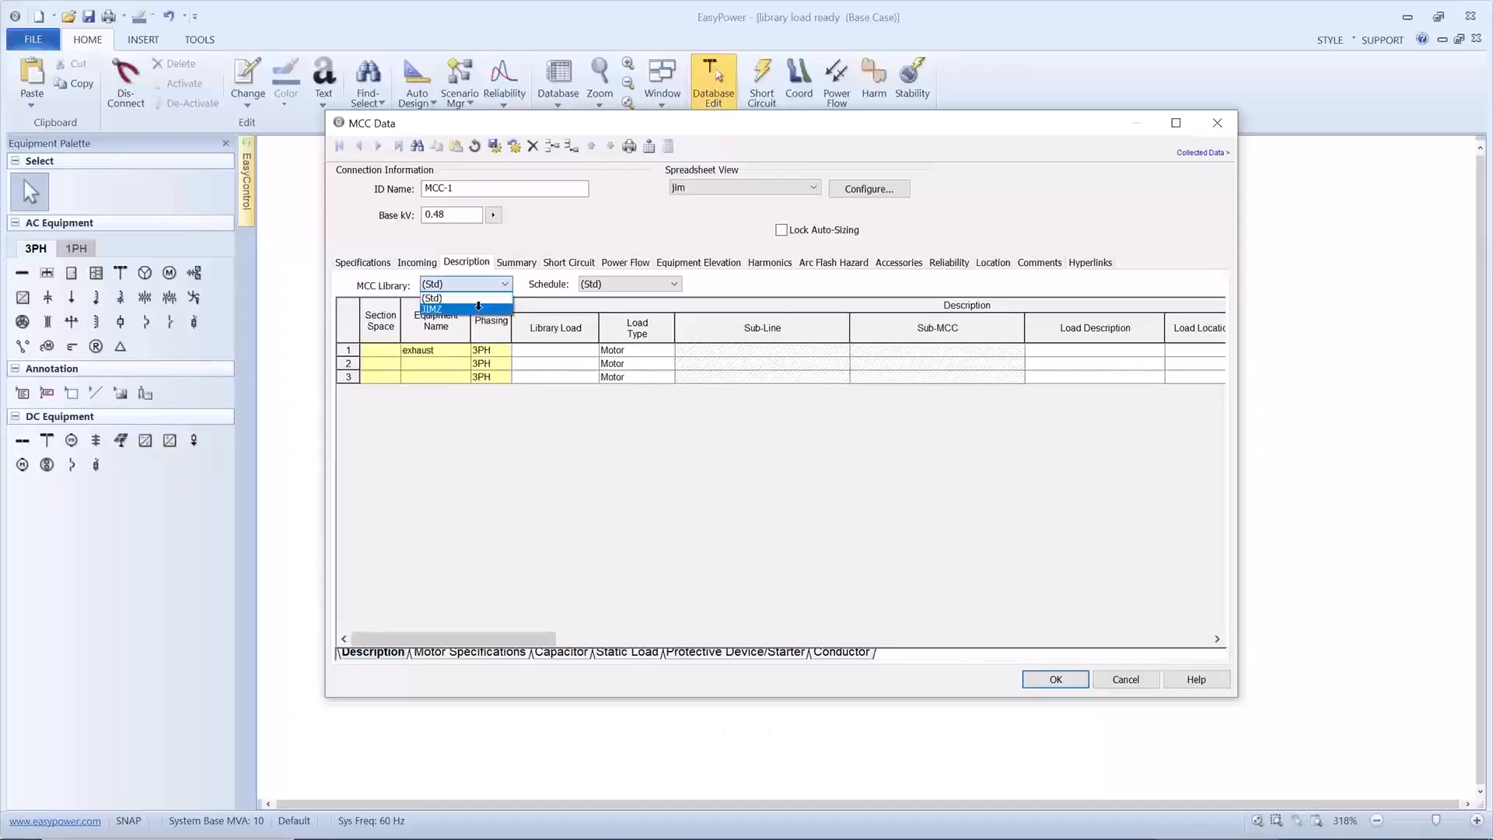
pyautogui.click(482, 310)
pyautogui.click(601, 286)
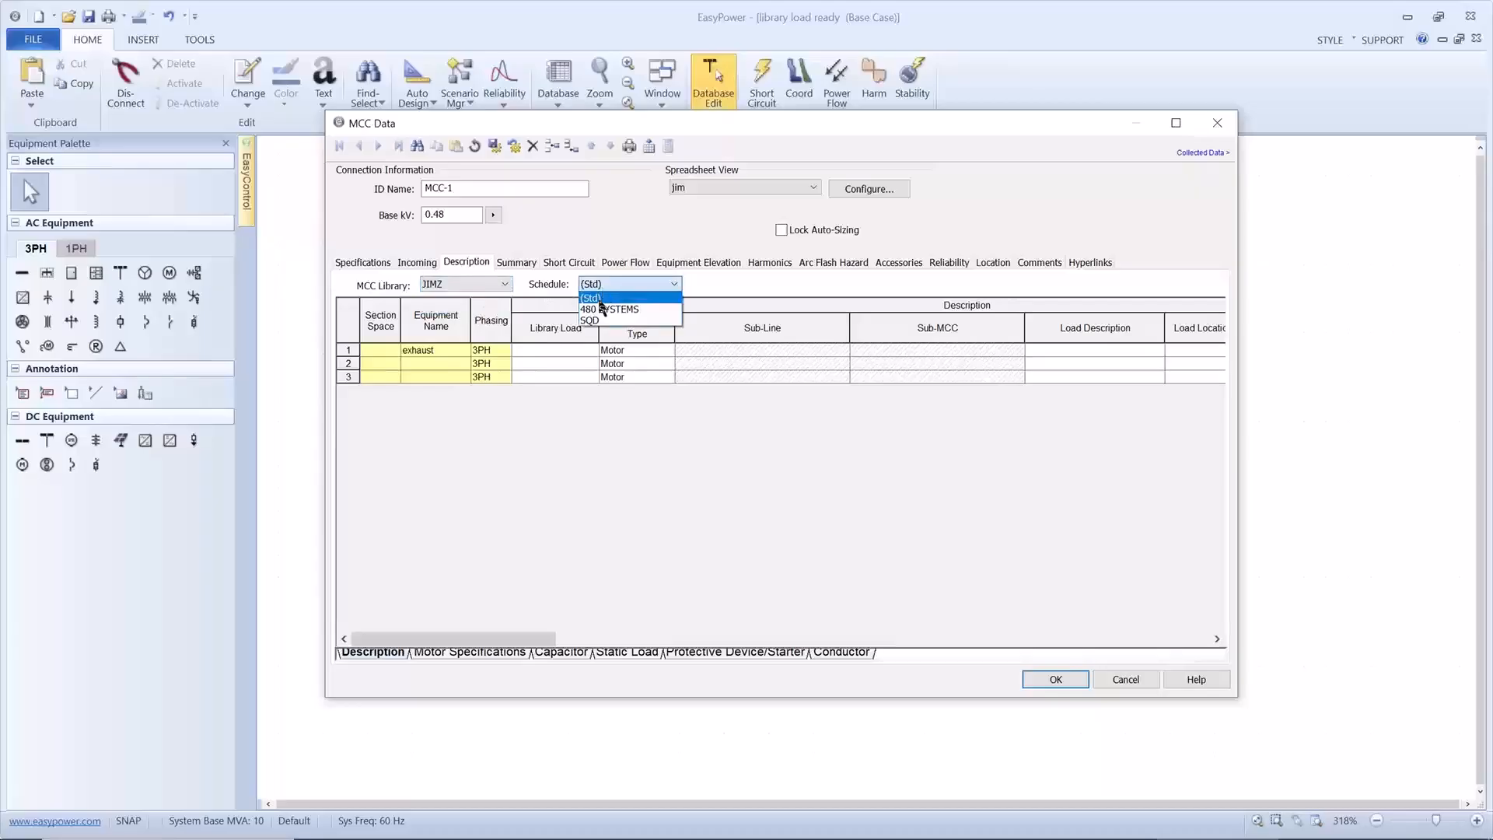
pyautogui.click(600, 320)
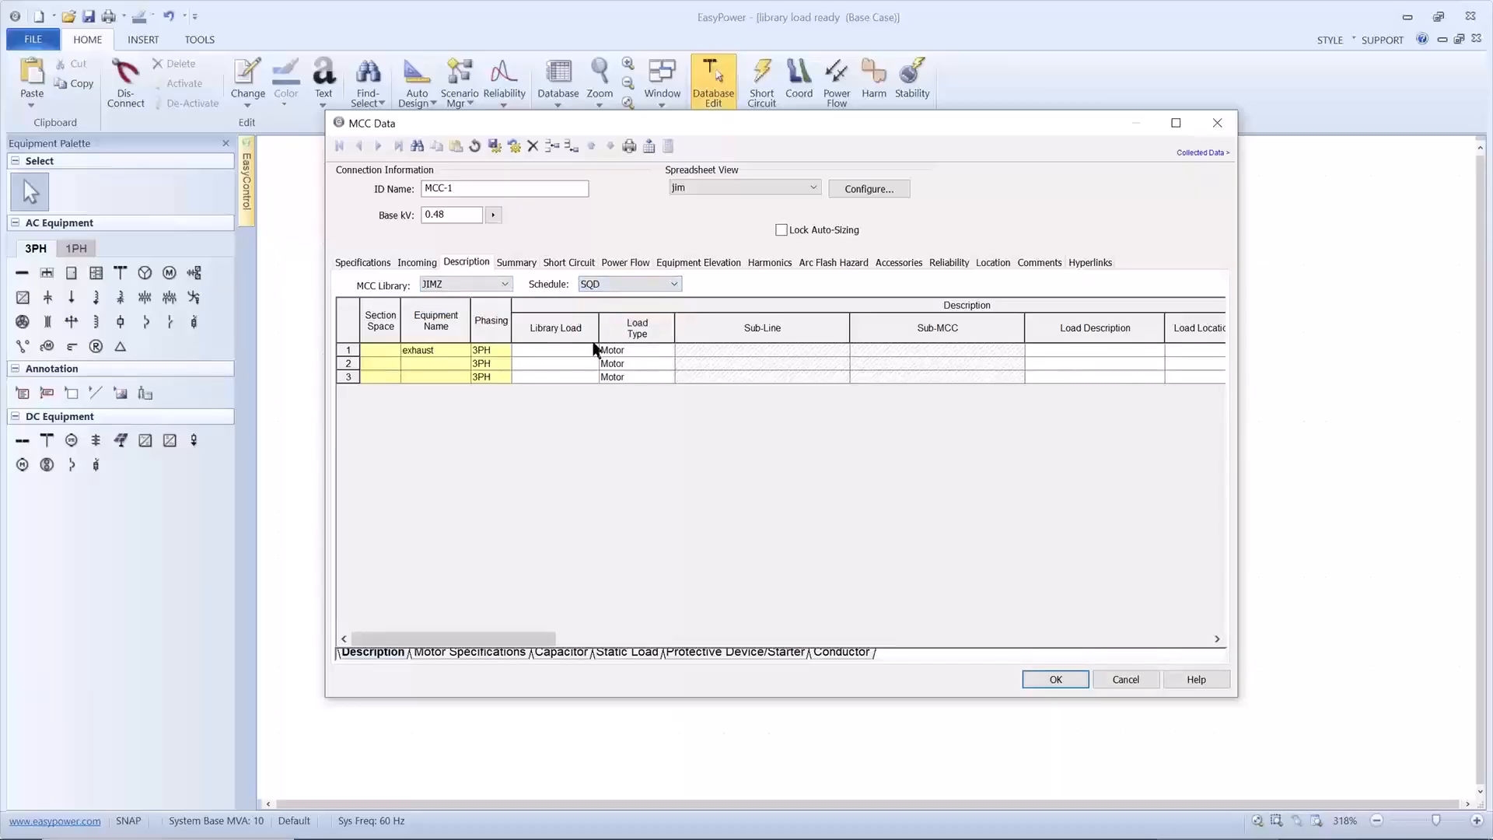
# Assign the 100 HP library load to the exhaust row
pyautogui.click(593, 350)
pyautogui.click(593, 350)
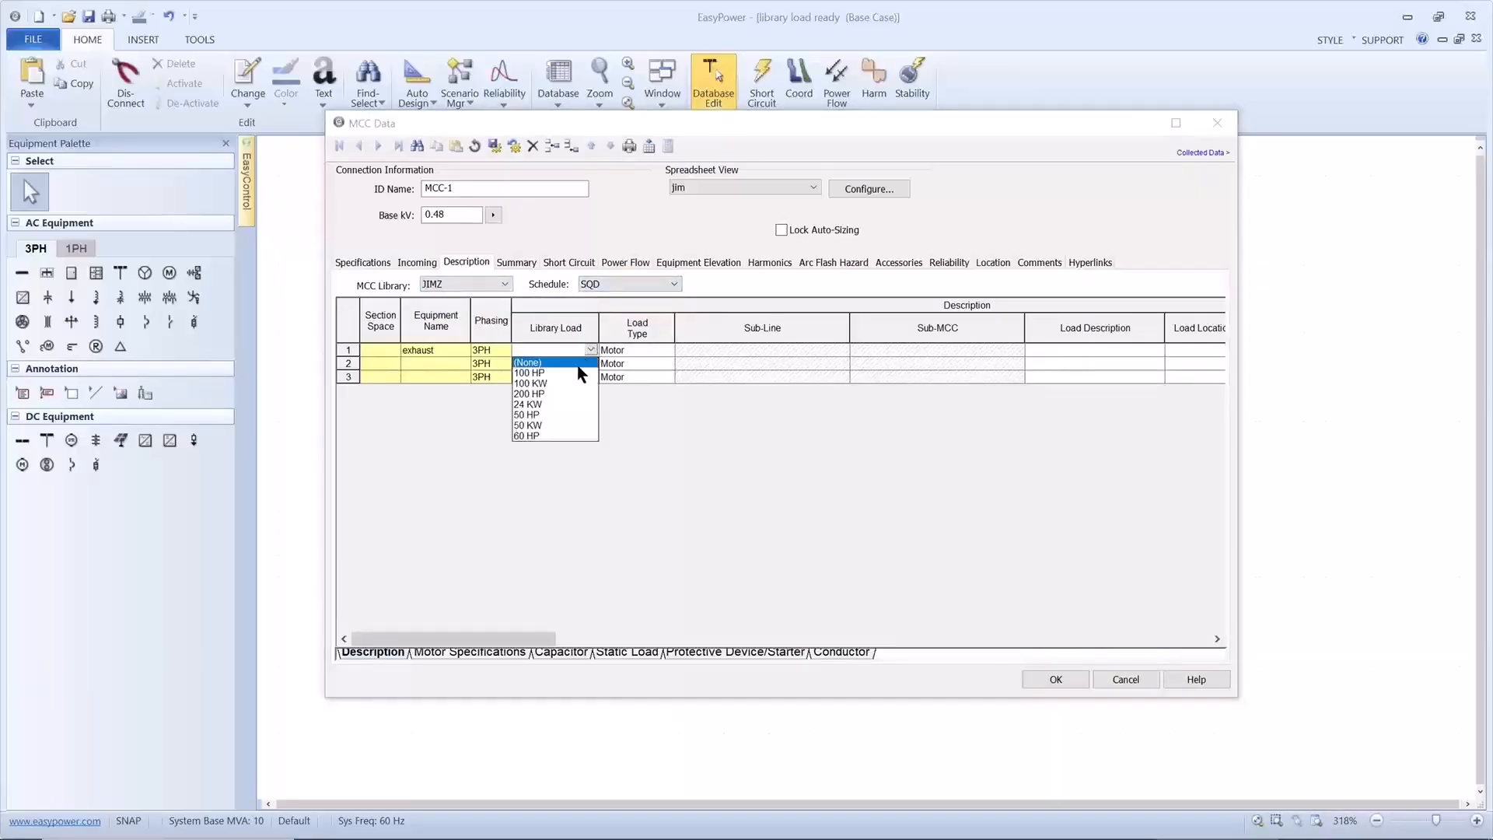
pyautogui.click(552, 373)
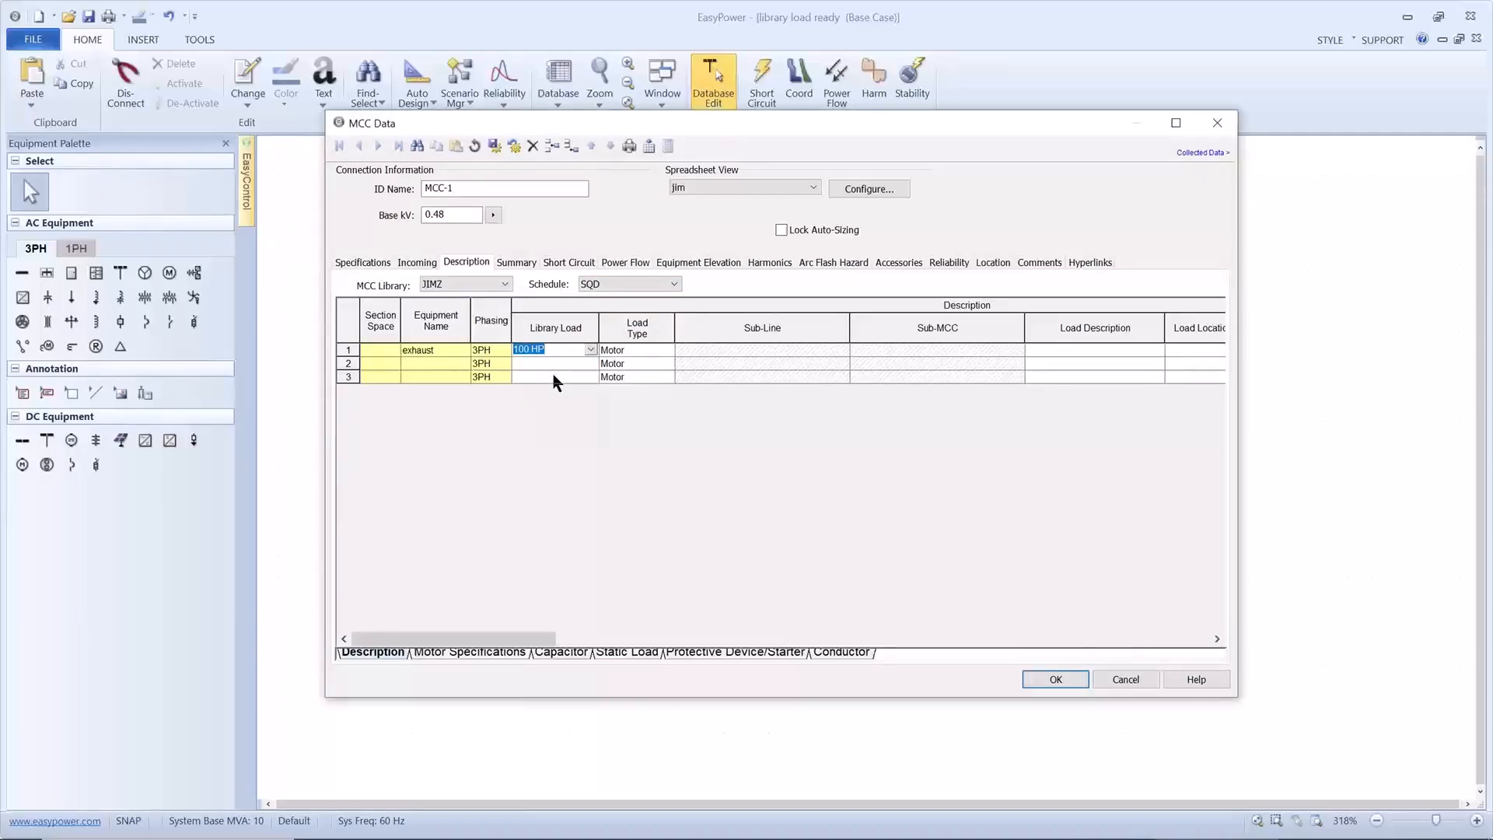
pyautogui.press('Tab')
pyautogui.press('Tab')
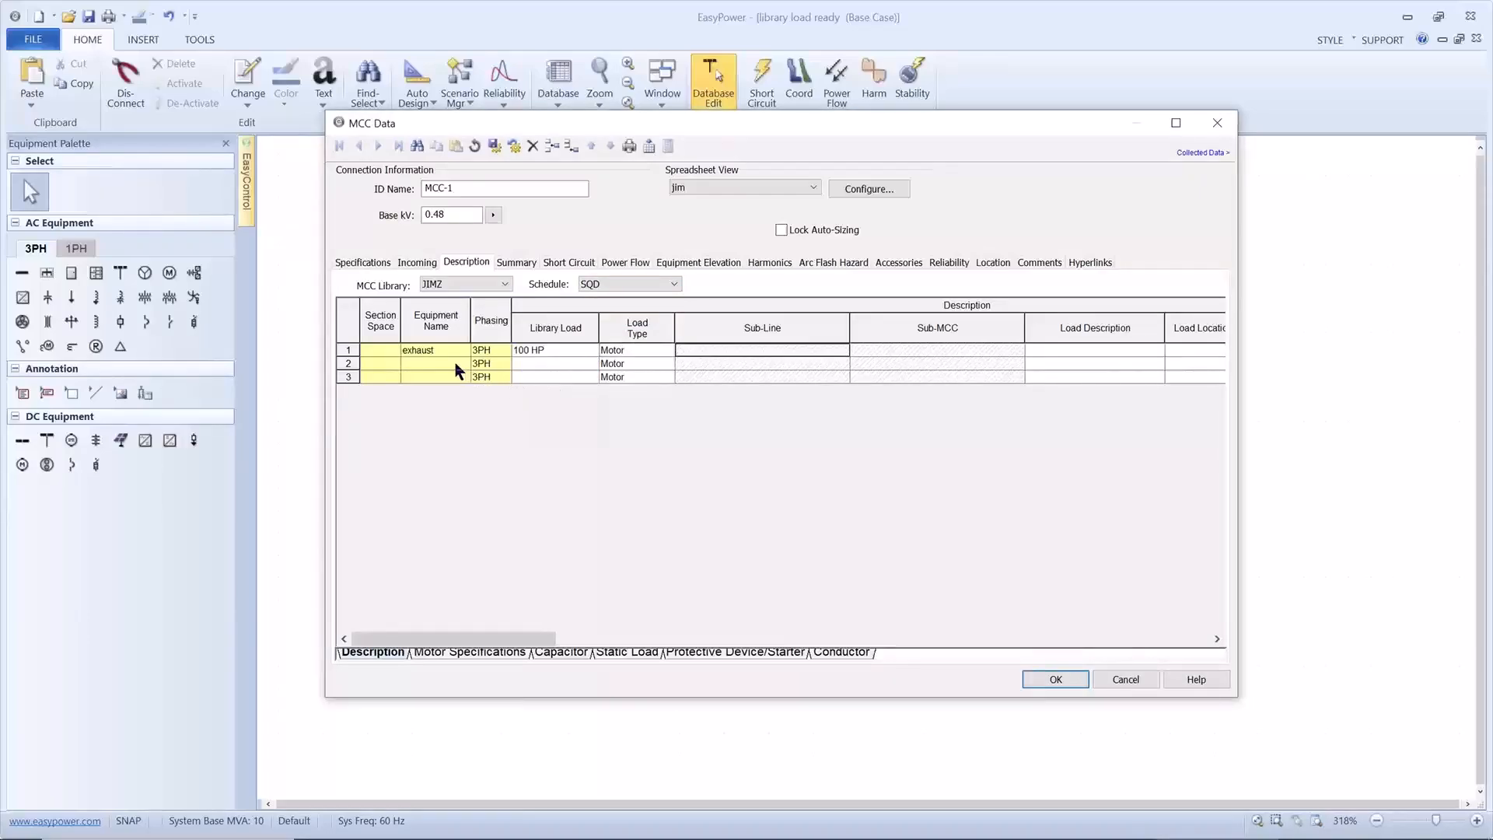
# Name the equipment in row 2 of the MCC schedule "recirc" and assign it the 100 HP library load
pyautogui.click(456, 363)
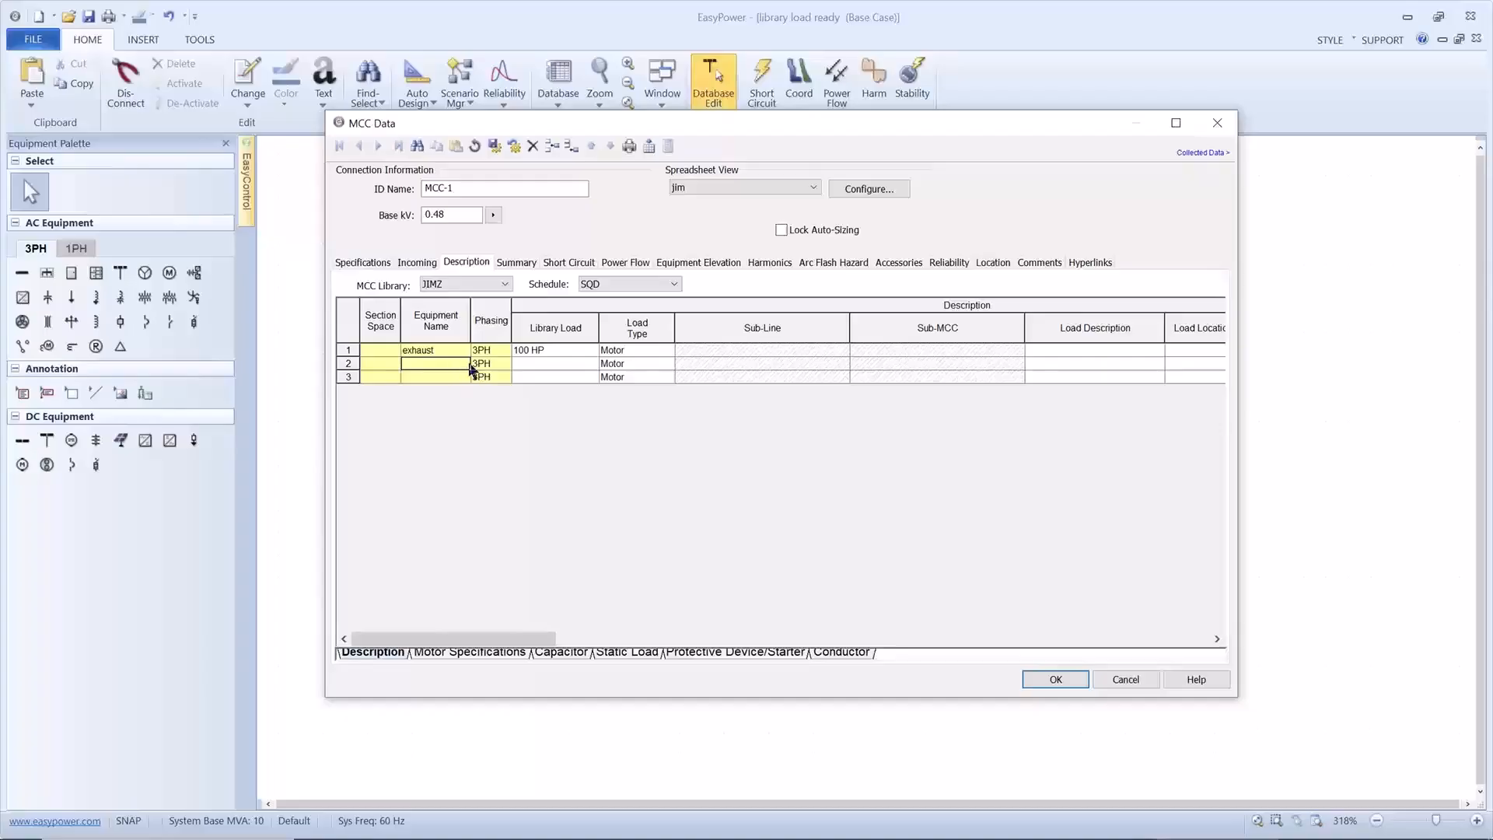
pyautogui.click(518, 364)
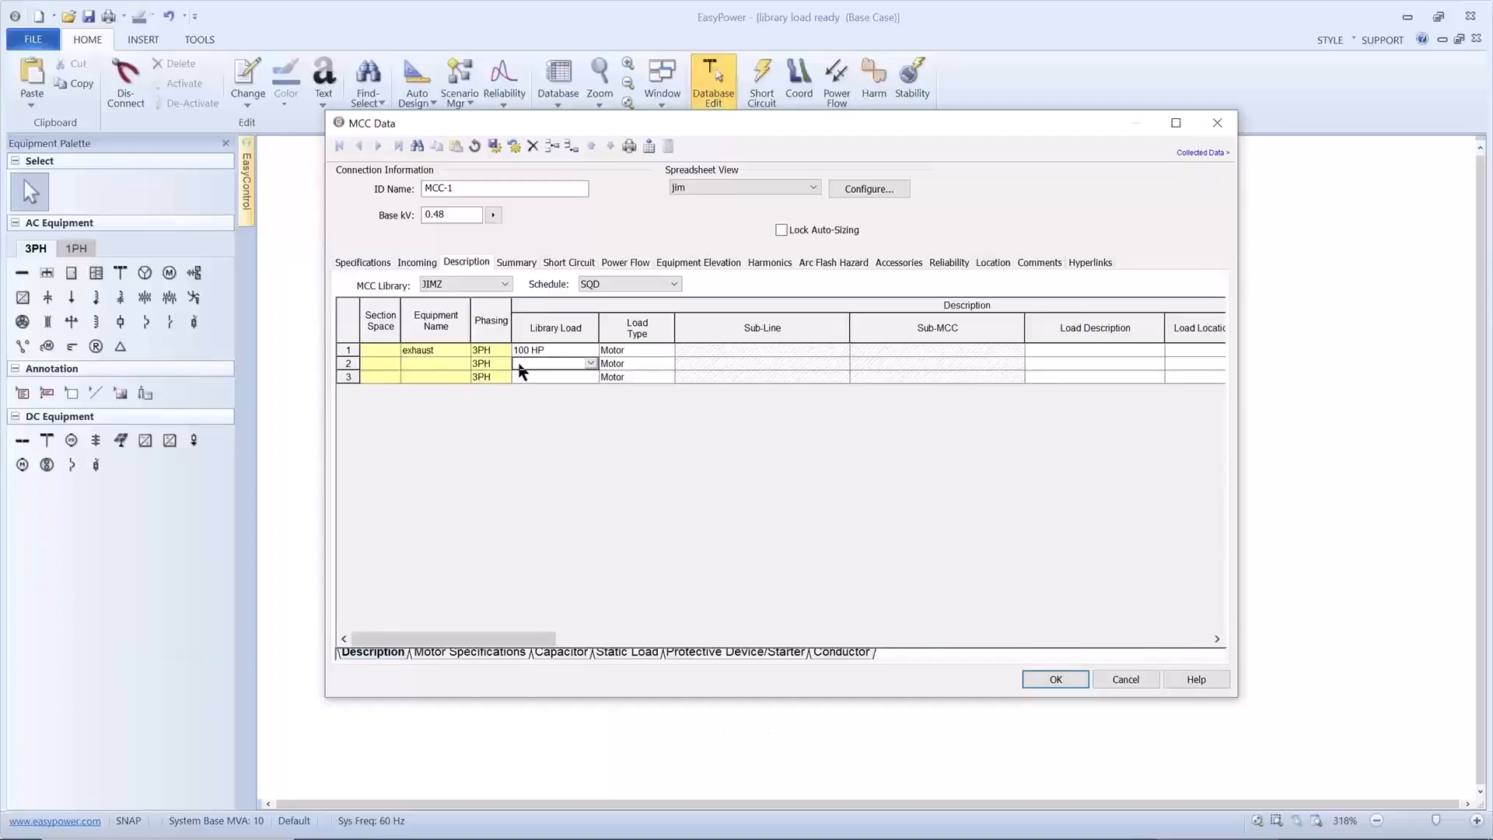
pyautogui.write('recirtc')
pyautogui.click(458, 366)
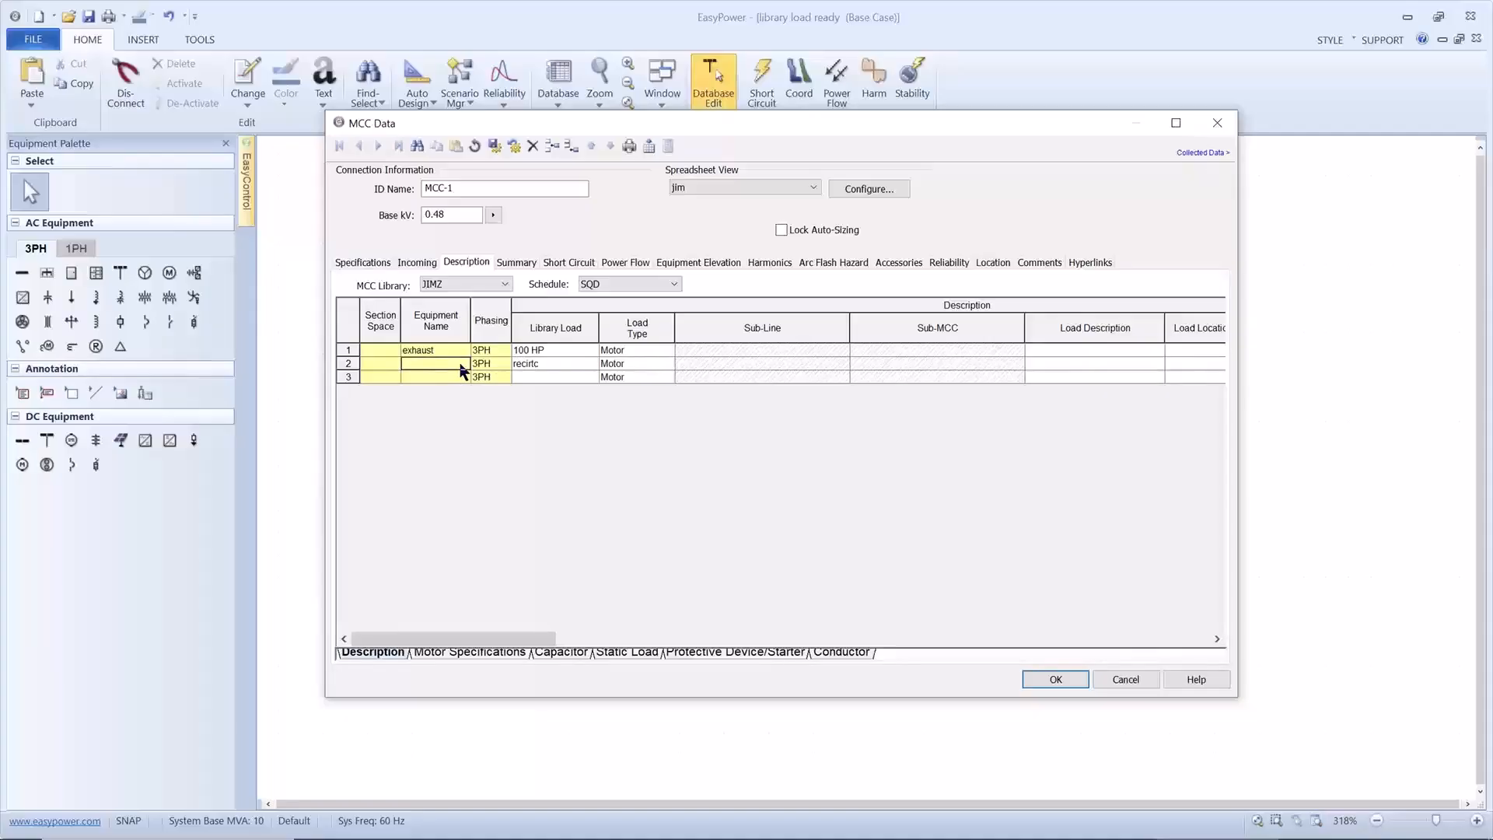
pyautogui.write('recirc')
pyautogui.click(536, 365)
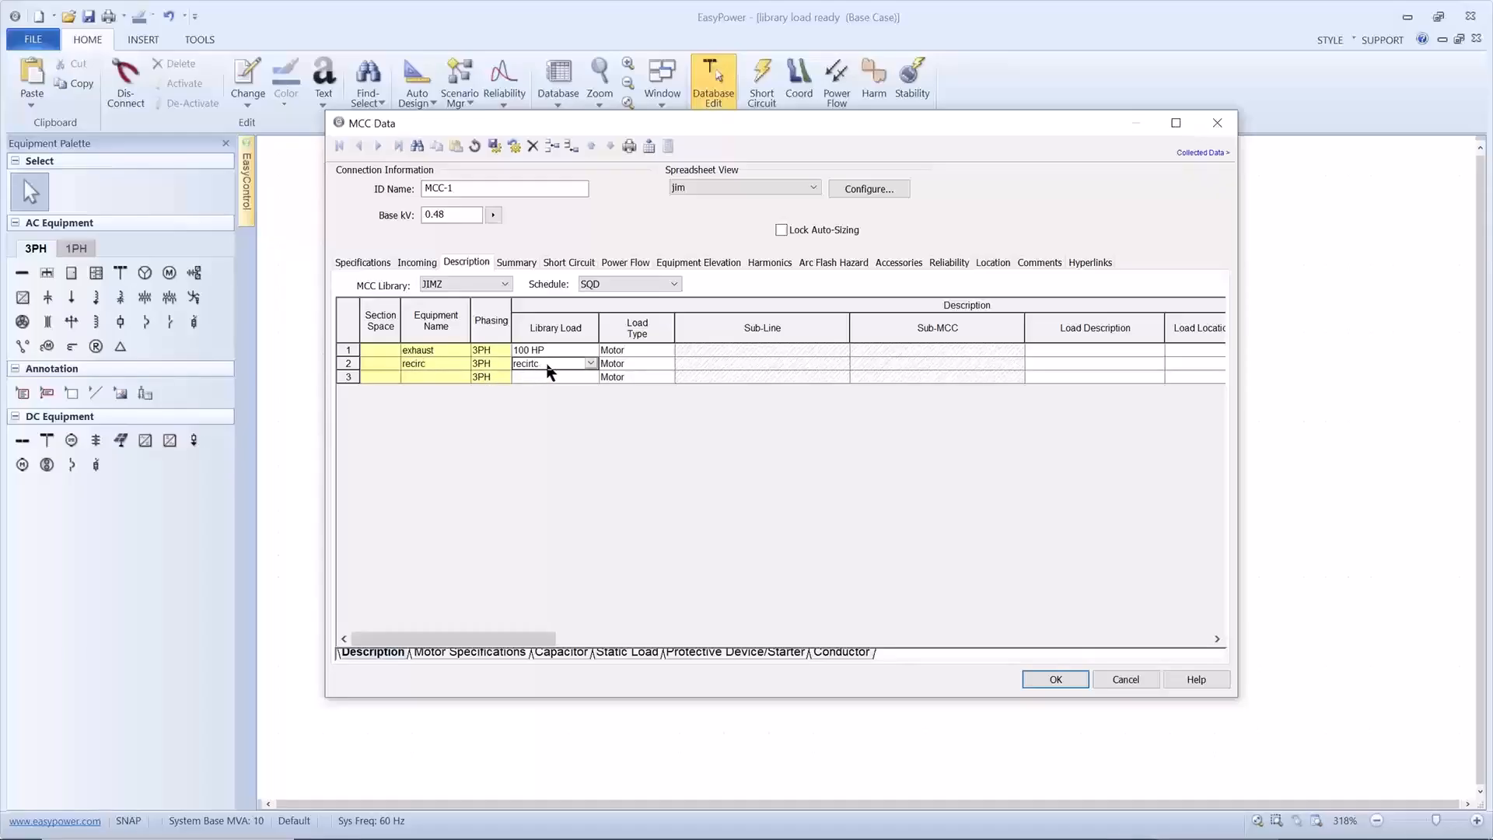
pyautogui.click(590, 363)
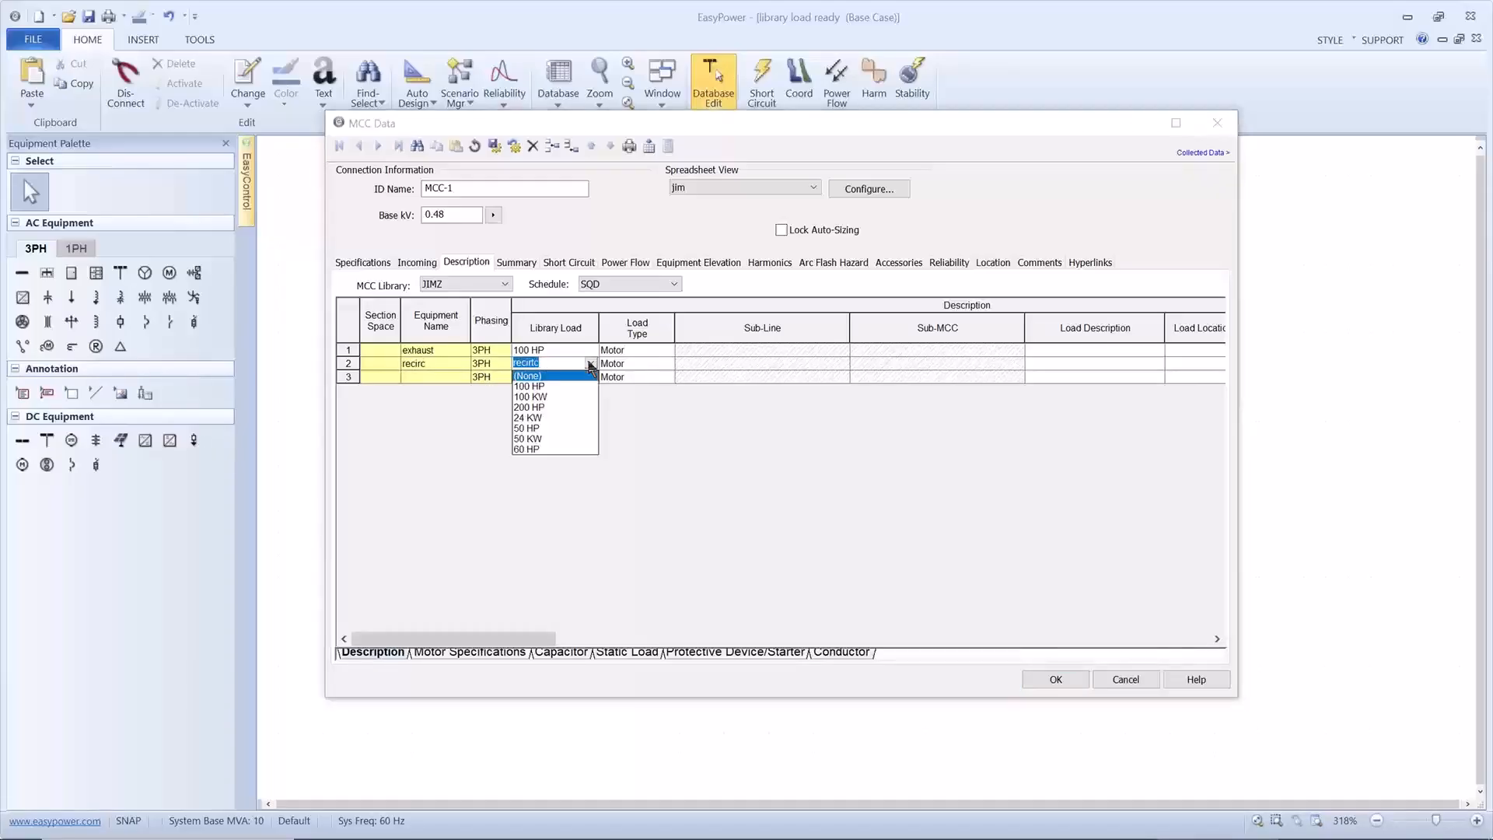
pyautogui.click(549, 385)
# Name the equipment in row 3 of the MCC schedule "heaters" and assign it the 100 KW library load
pyautogui.click(549, 379)
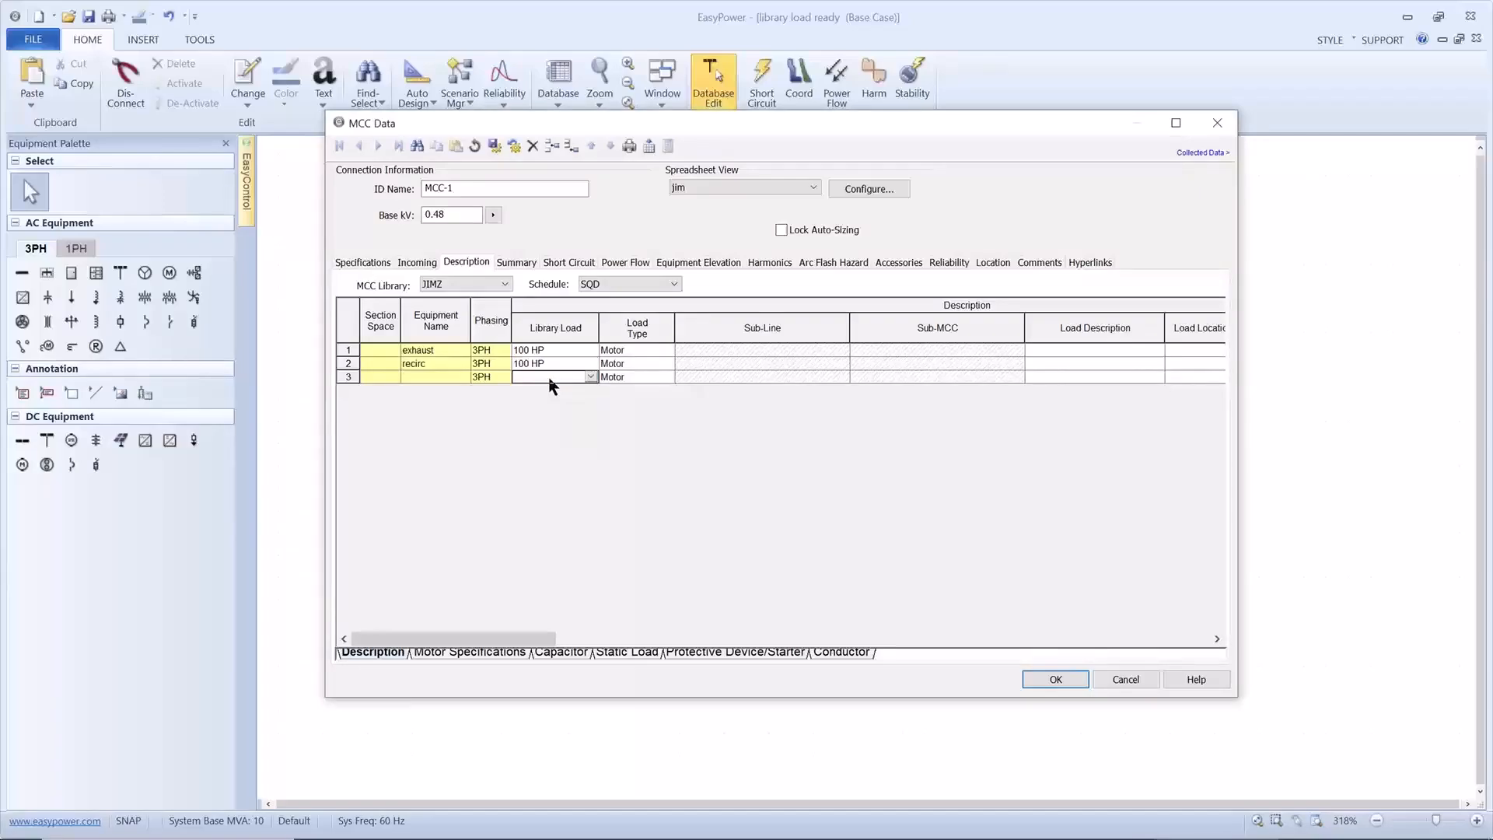
pyautogui.click(452, 376)
pyautogui.write('heaters')
pyautogui.click(541, 378)
pyautogui.click(590, 378)
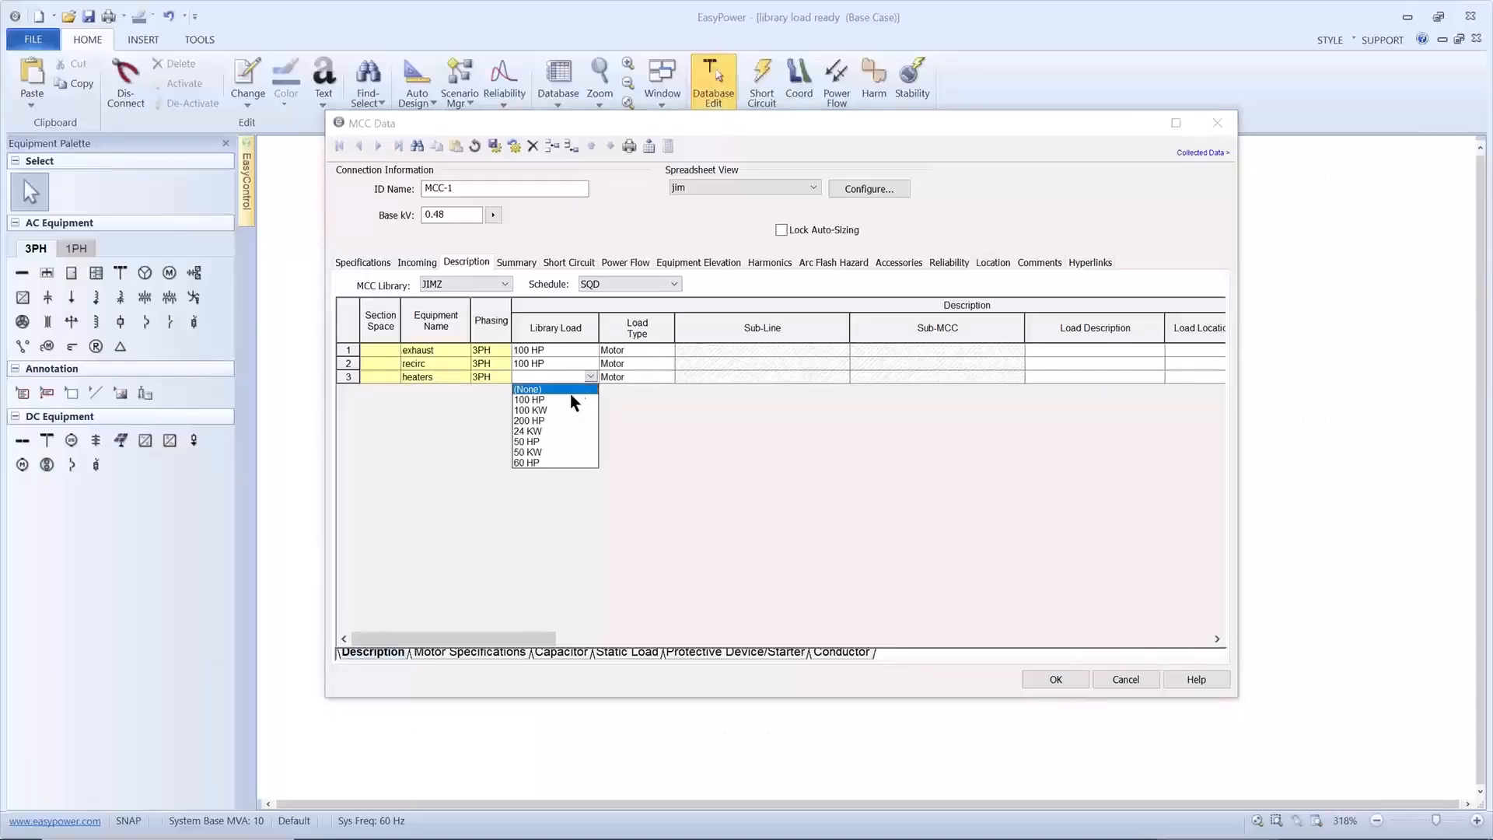
pyautogui.click(550, 412)
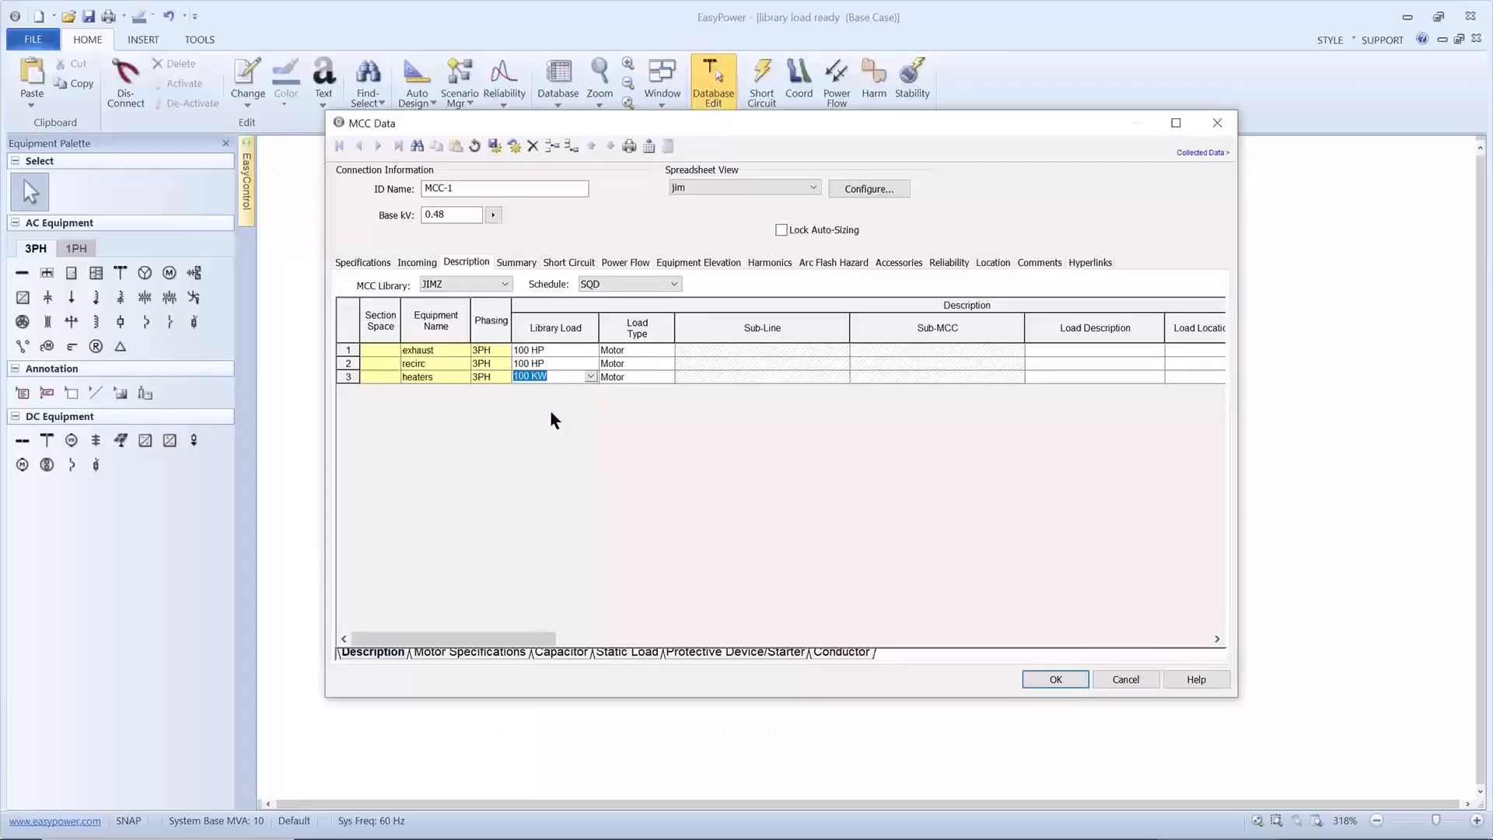
# Examine the load type, load class, code factor and motor specification values filled in for the three MCC rows
pyautogui.press('Tab')
pyautogui.press('Tab')
pyautogui.press('Tab')
pyautogui.press('Tab')
pyautogui.press('Tab')
pyautogui.press('Tab')
pyautogui.press('Tab')
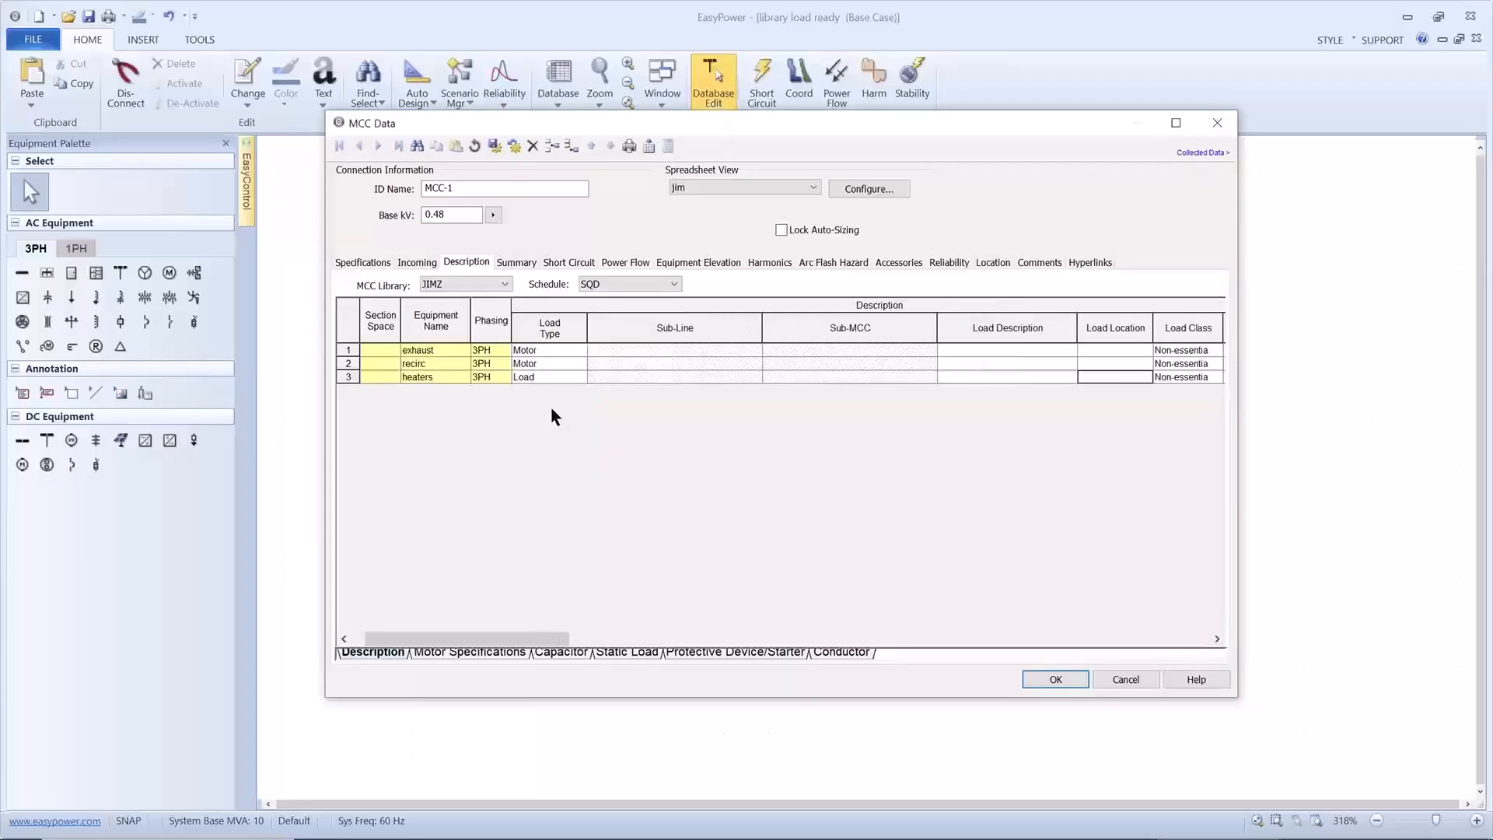
pyautogui.press('Tab')
pyautogui.press('Tab')
pyautogui.press('Tab')
pyautogui.press('Tab')
pyautogui.press('Tab')
pyautogui.press('Tab')
pyautogui.press('Tab')
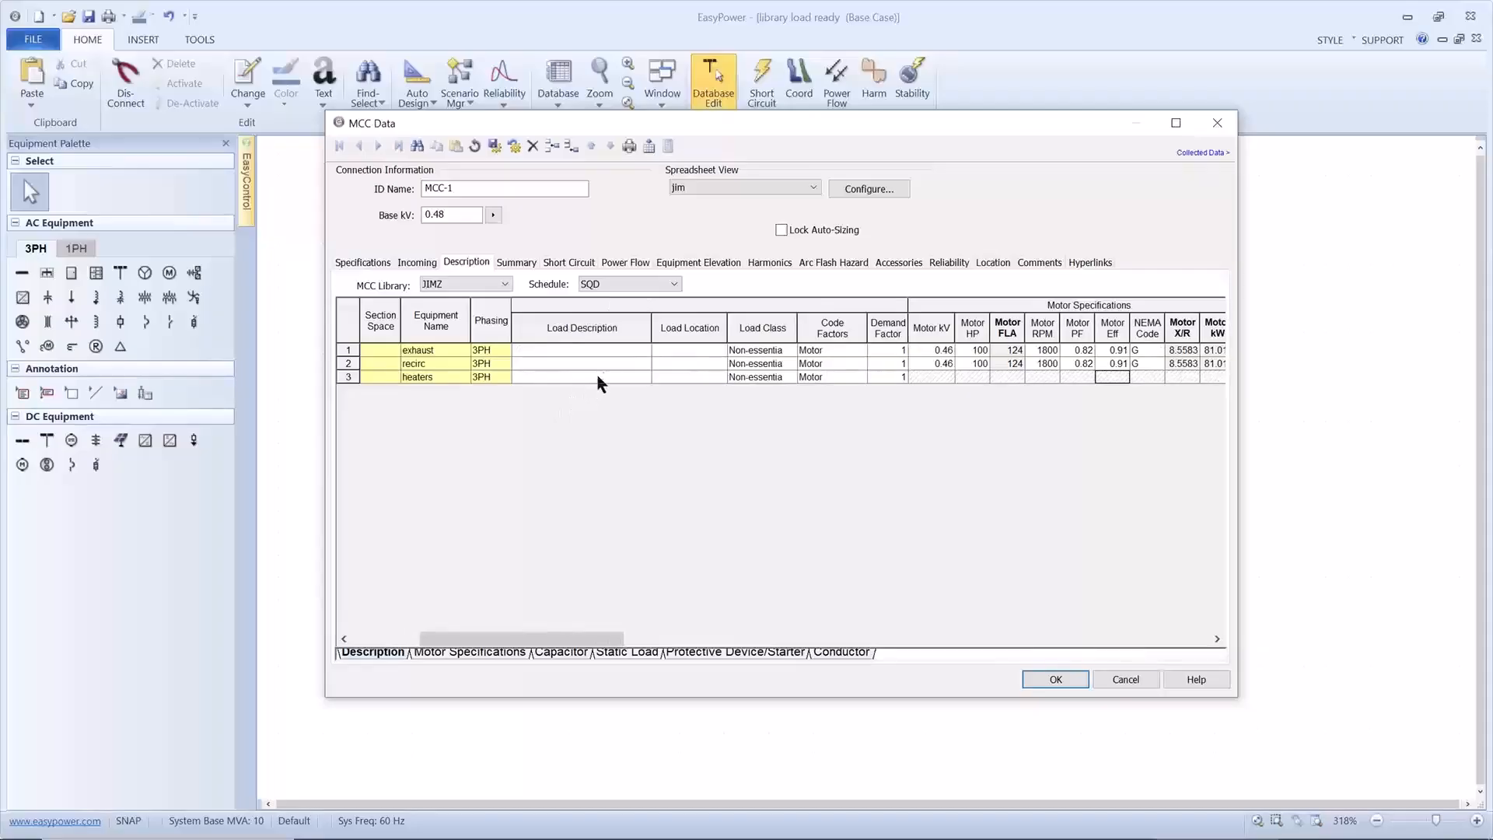
pyautogui.click(615, 353)
pyautogui.press('Tab')
pyautogui.press('Tab')
# Set the conductor lengths to 200 ft for exhaust, 55 ft for recirc and 125 ft for heaters
pyautogui.click(838, 652)
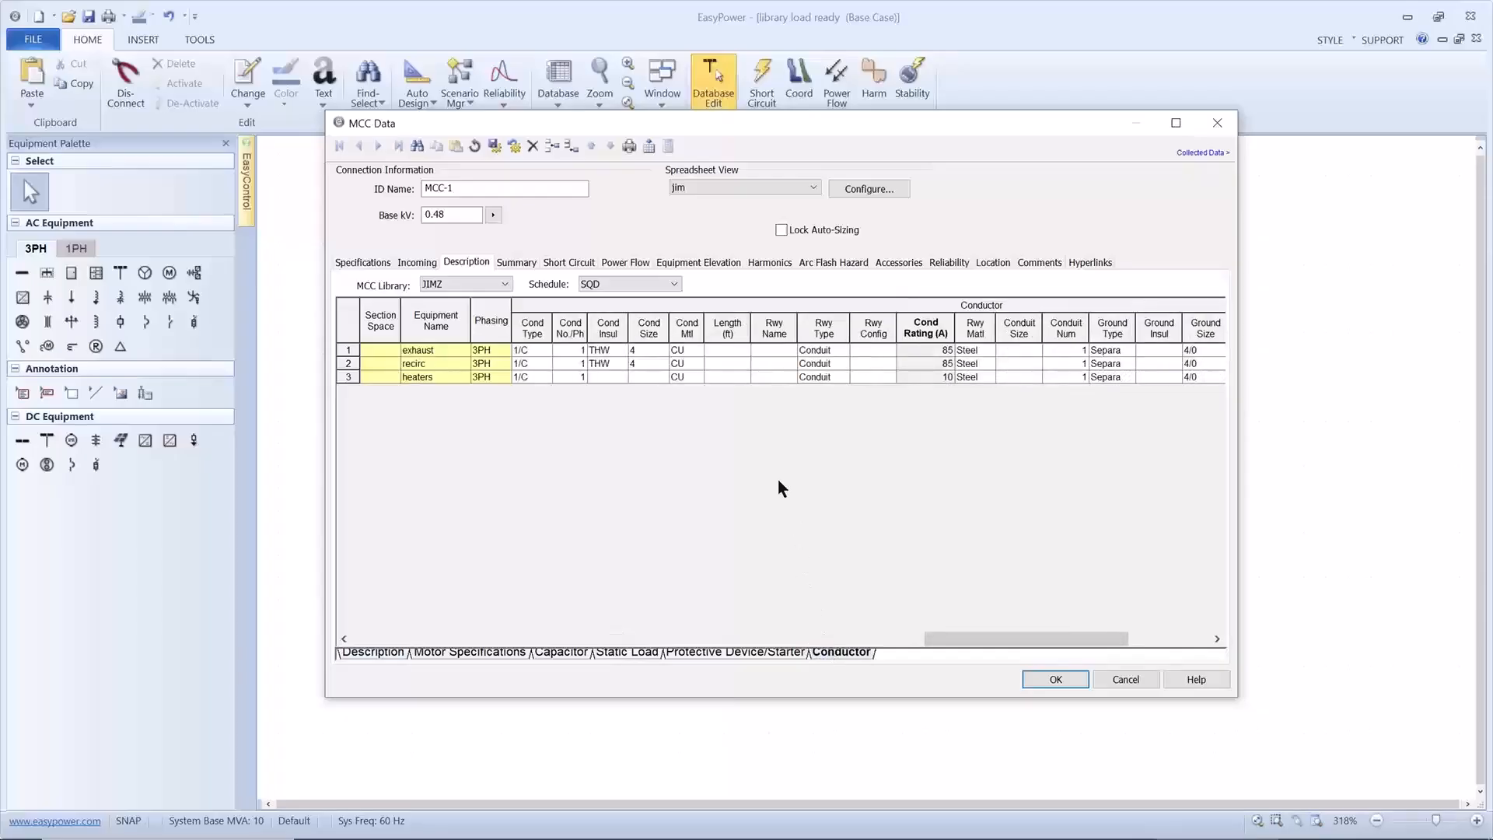
pyautogui.click(725, 351)
pyautogui.write('200')
pyautogui.write('55')
pyautogui.click(723, 377)
pyautogui.write('125')
# Auto-size the protective device and cable of the exhaust row
pyautogui.click(354, 350)
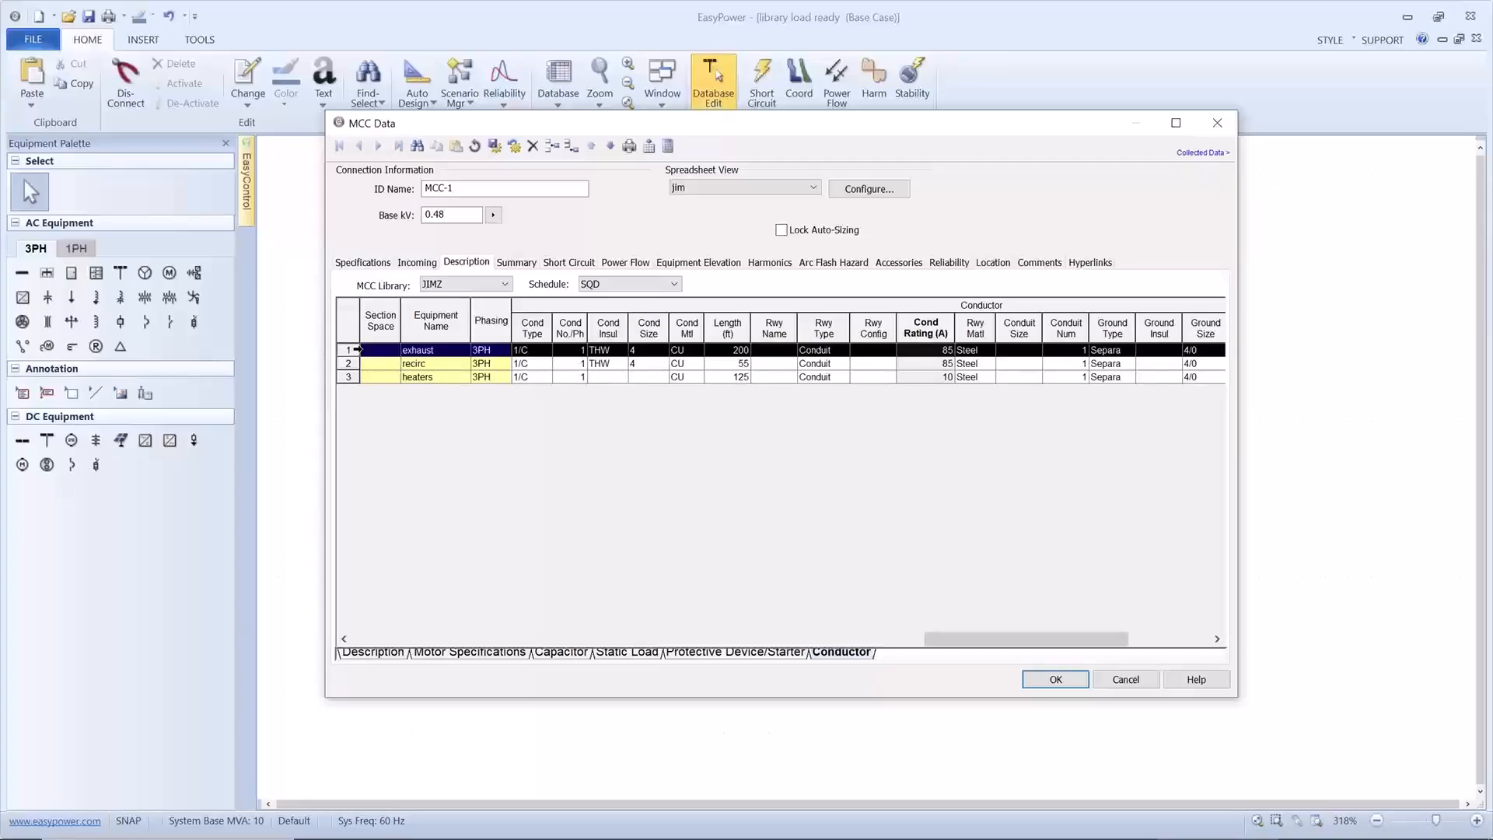
pyautogui.rightClick(353, 350)
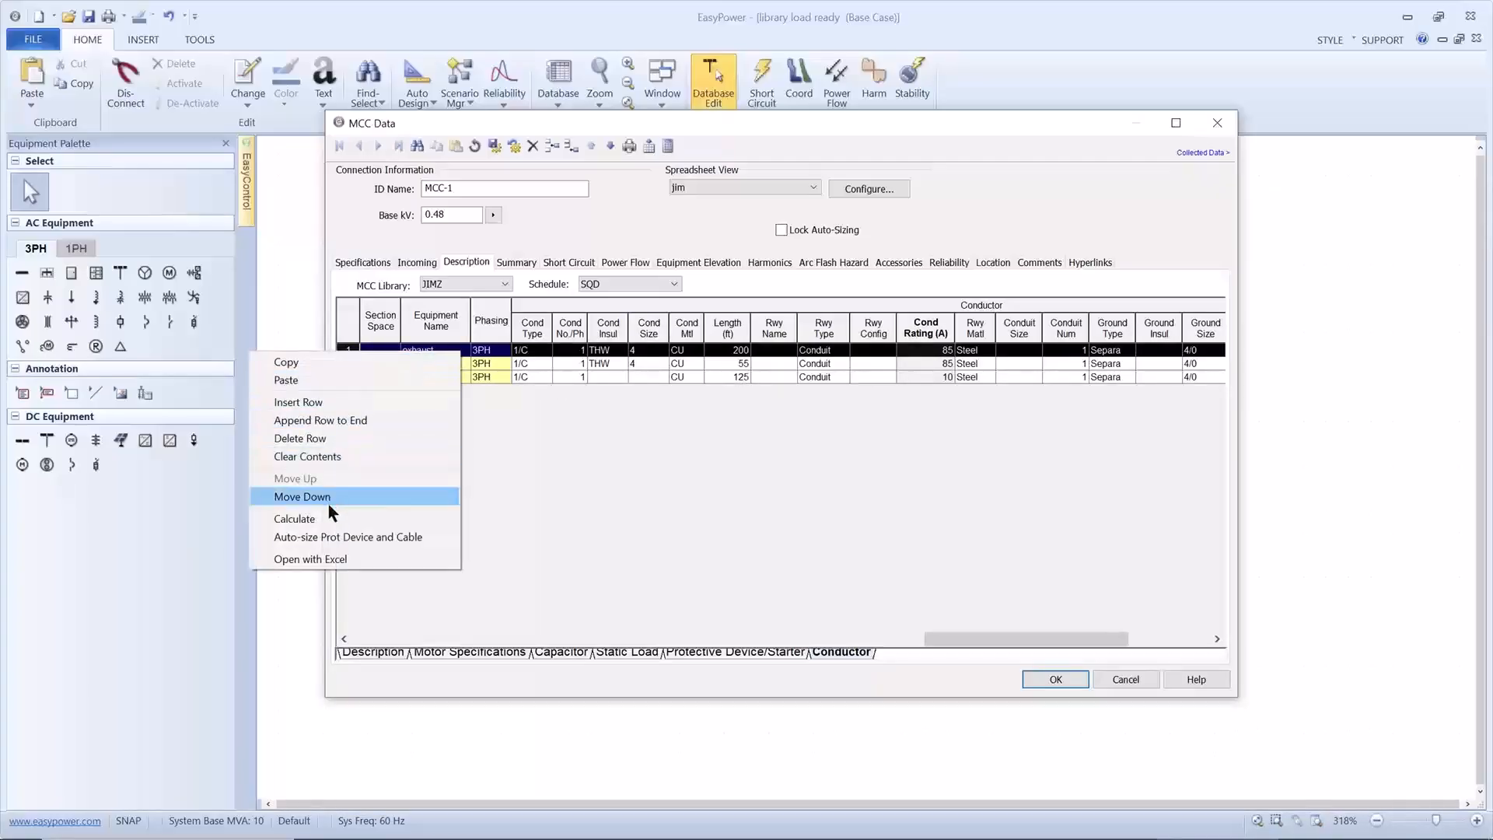
pyautogui.click(327, 537)
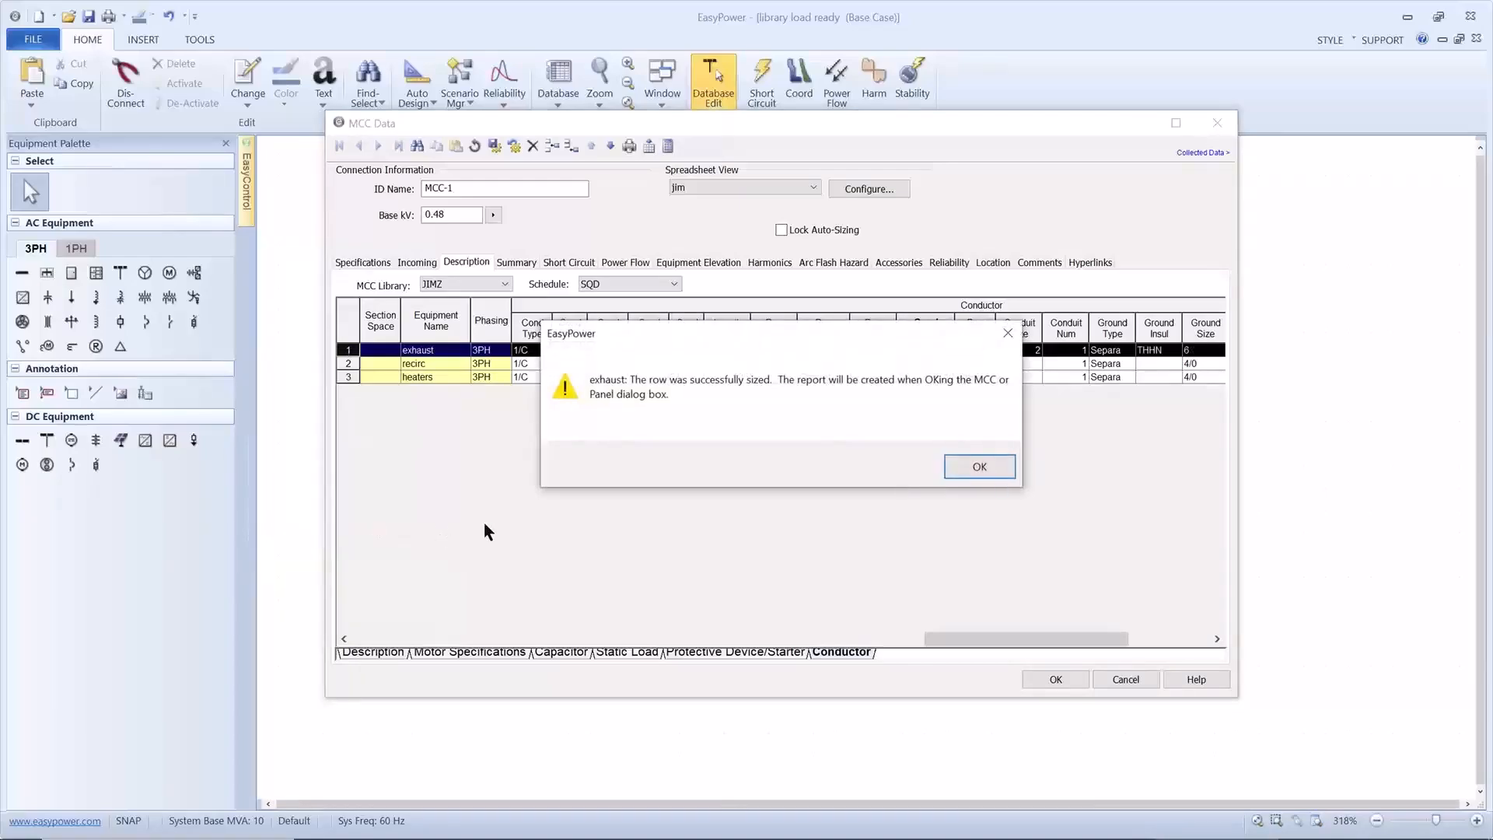
pyautogui.click(964, 467)
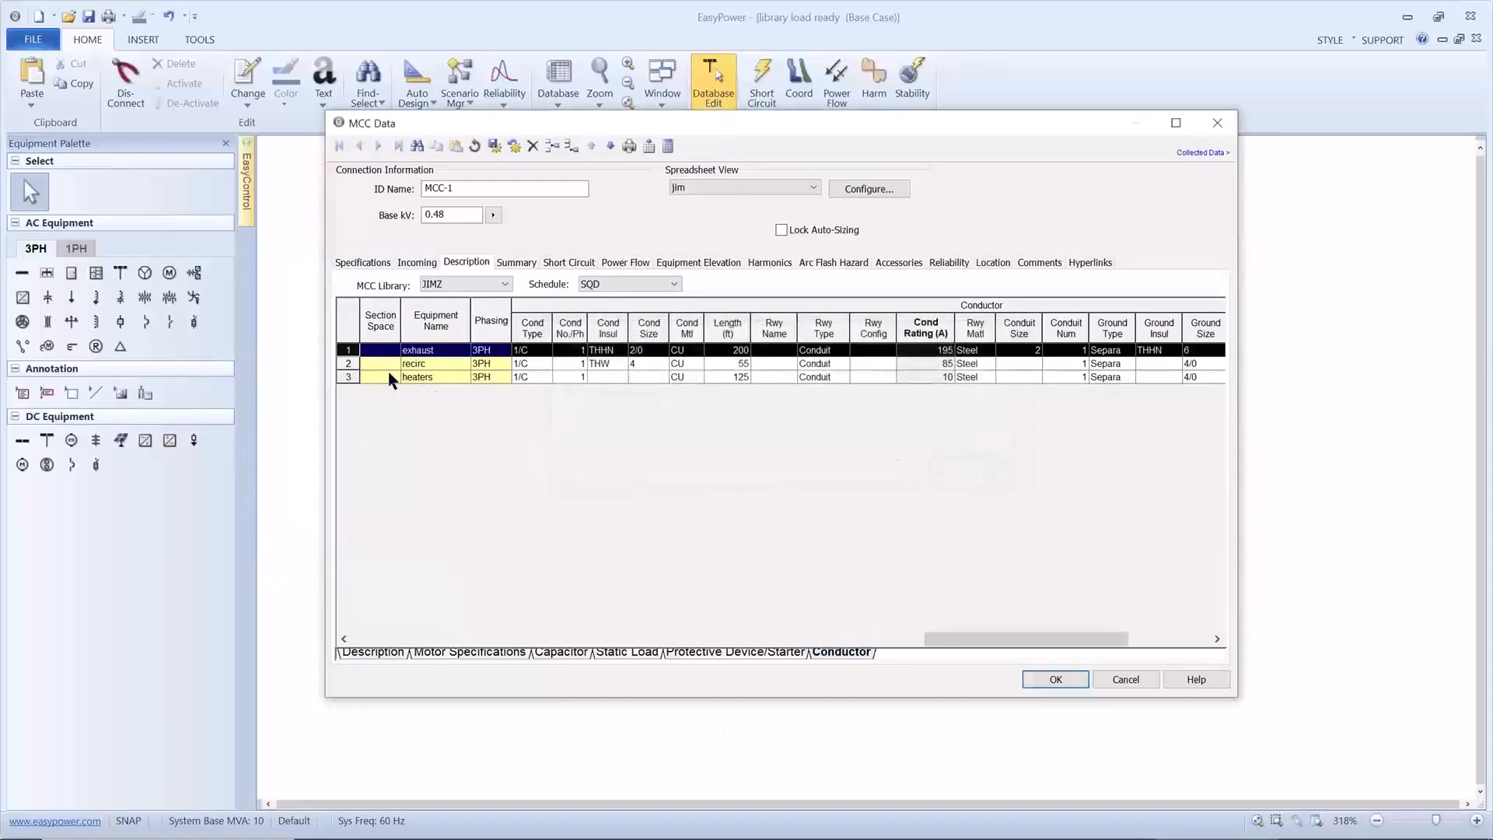
# Auto-size the protective device and cable of the recirc row
pyautogui.click(352, 366)
pyautogui.rightClick(352, 367)
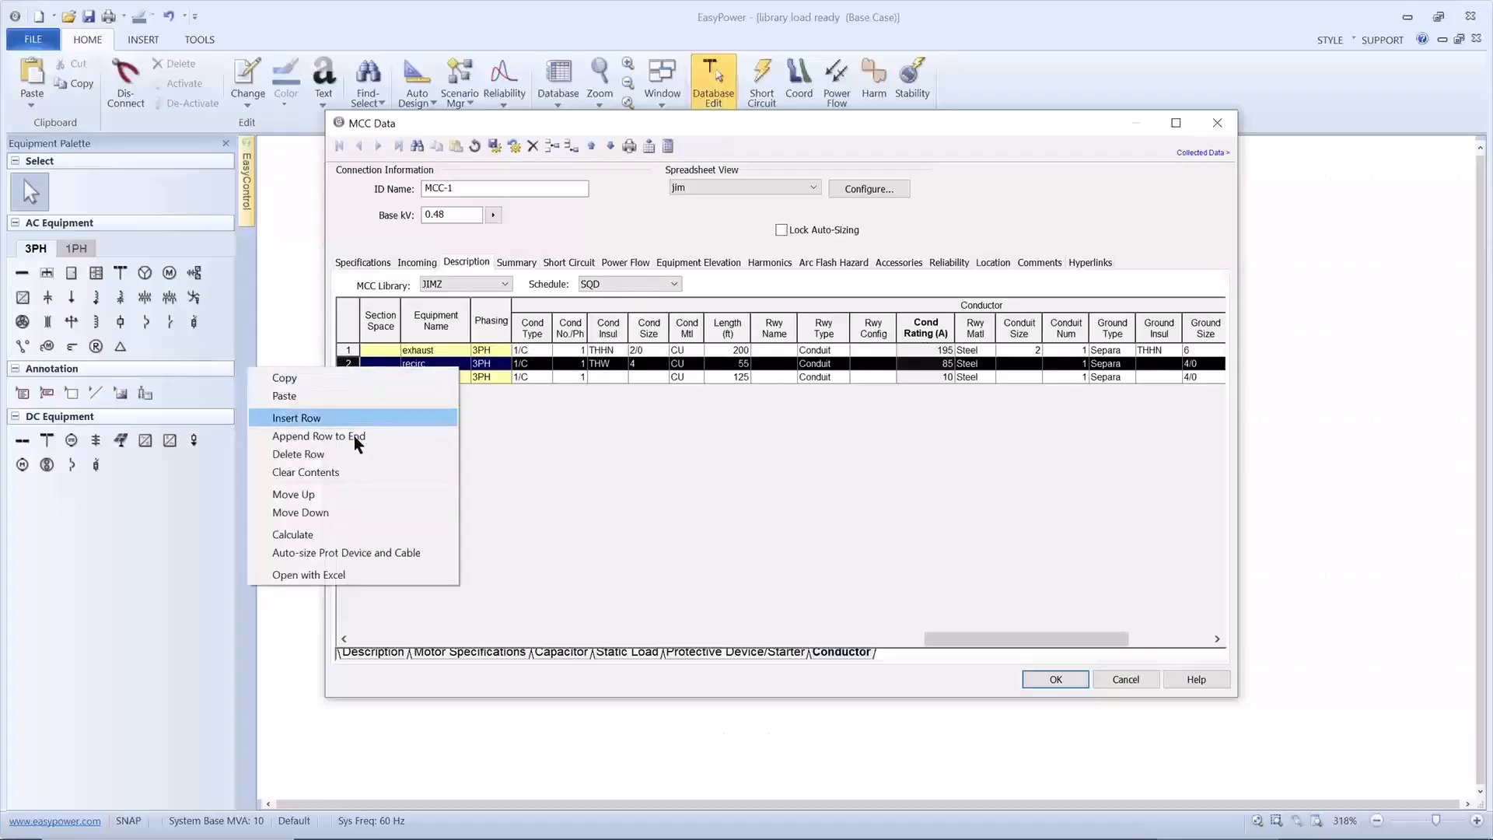
pyautogui.click(346, 552)
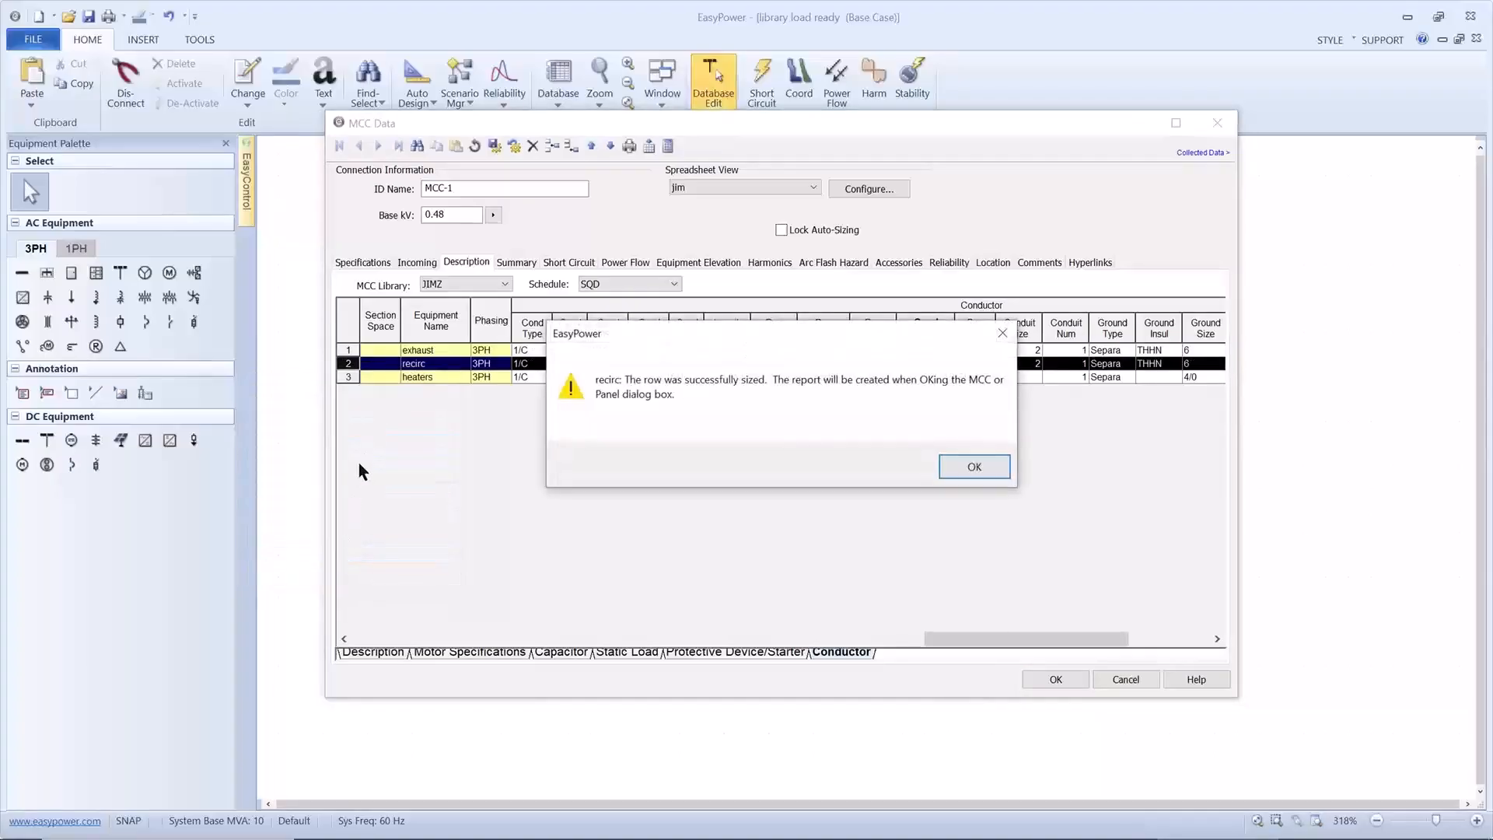
pyautogui.click(945, 464)
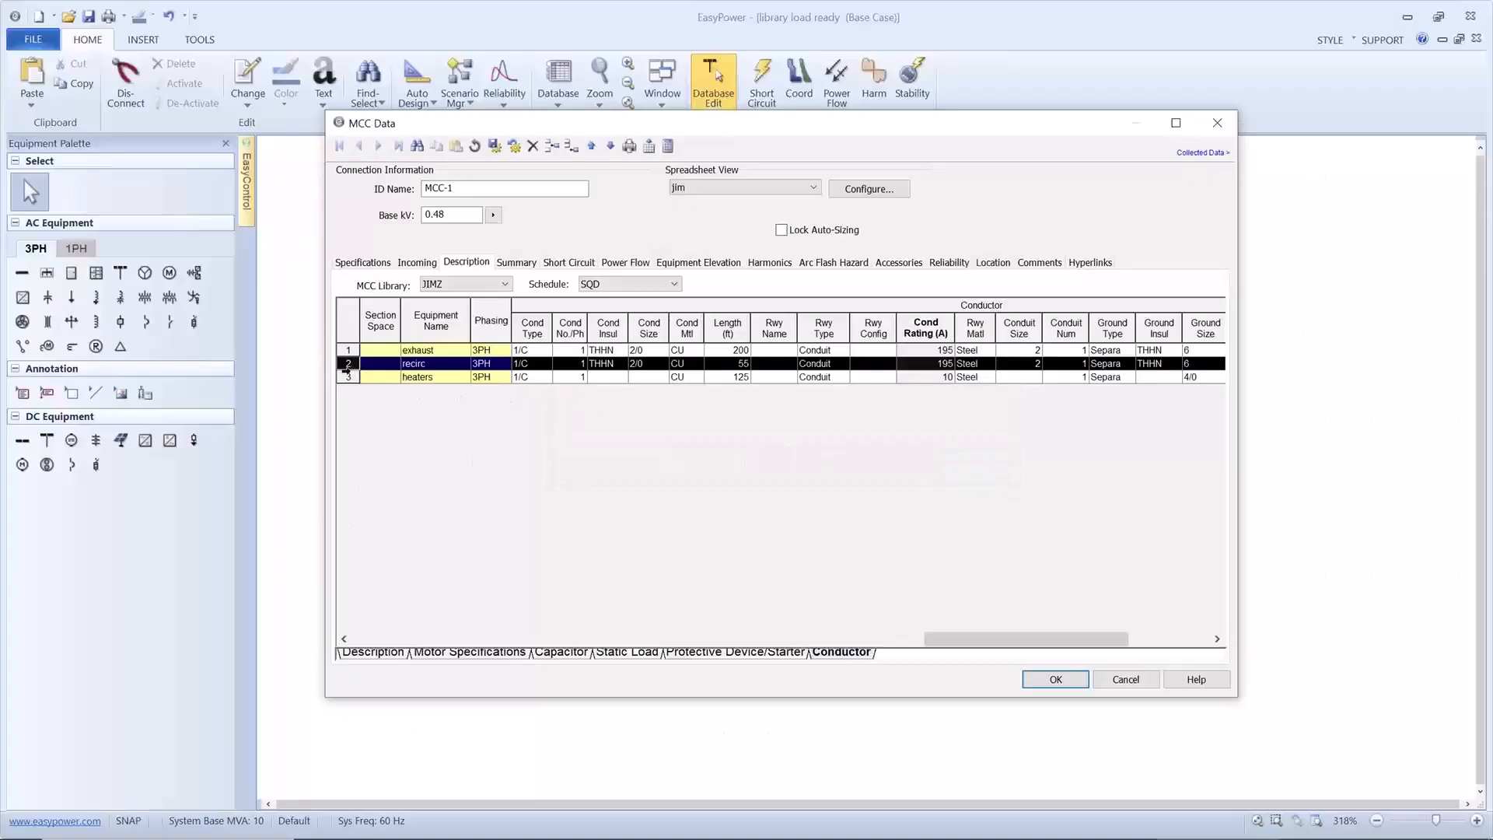
# Auto-size the protective device and cable of the heaters row
pyautogui.rightClick(348, 377)
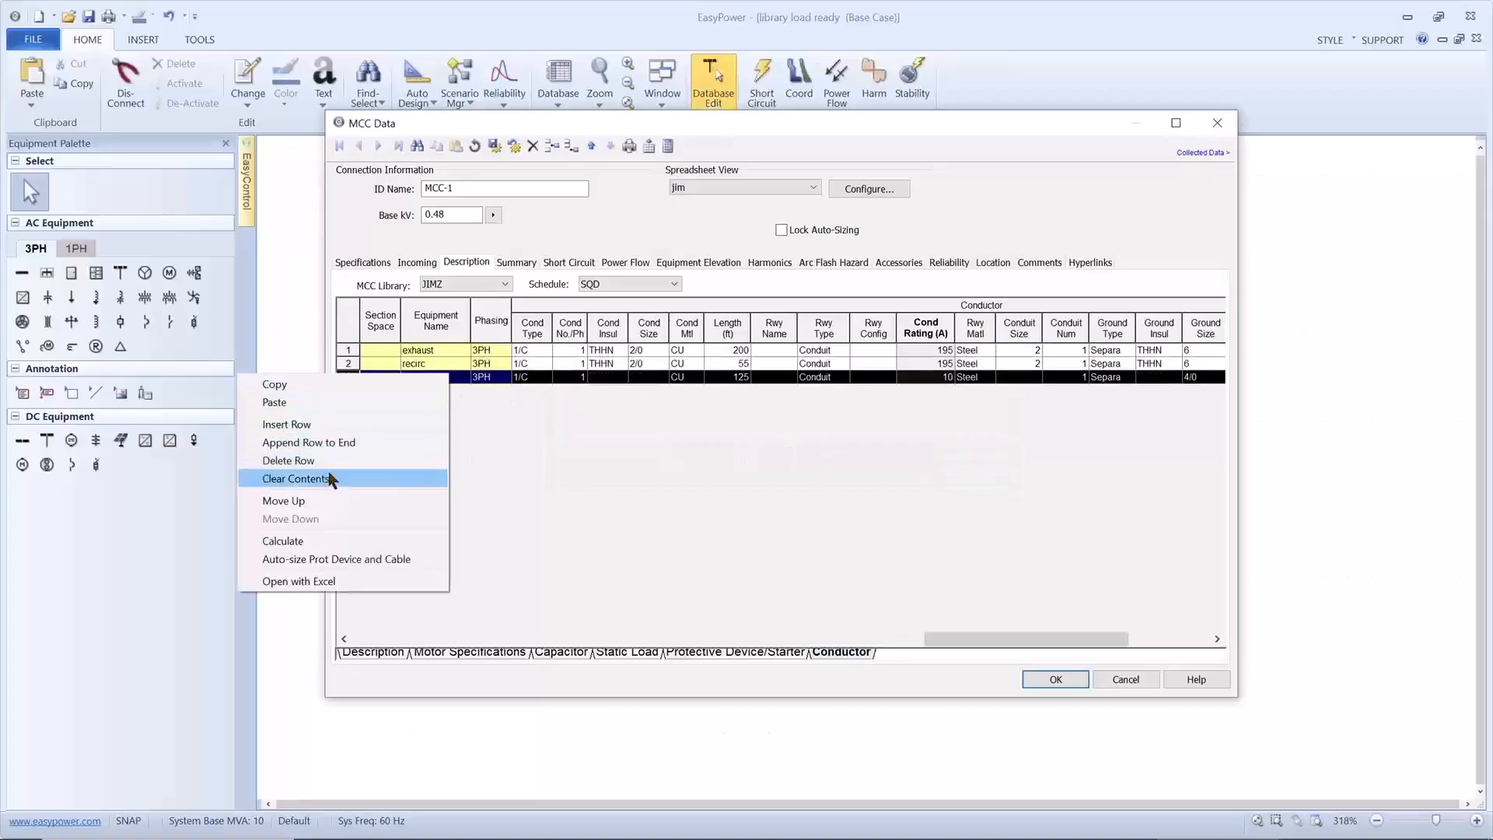
pyautogui.click(322, 560)
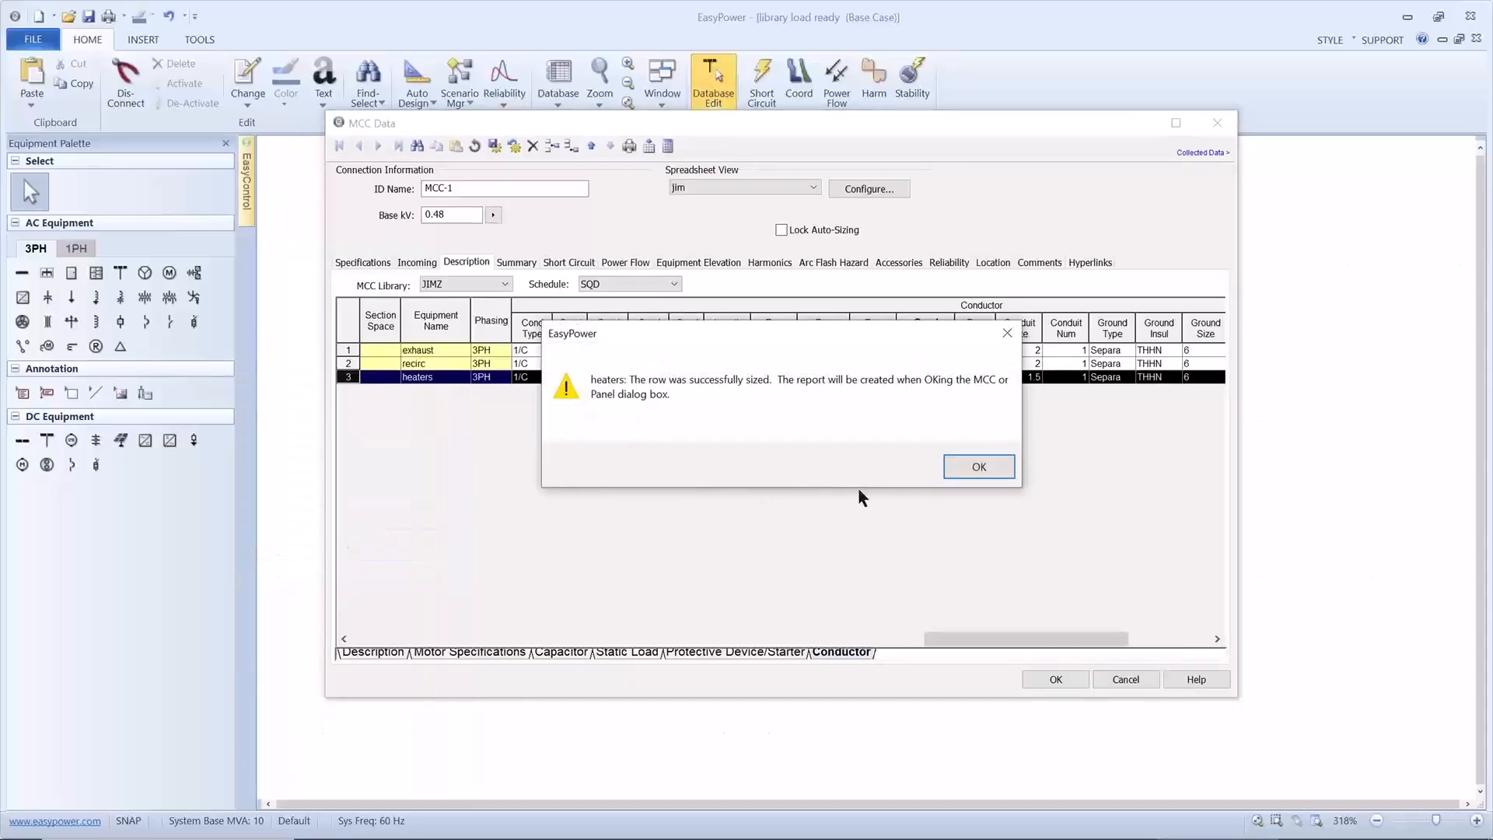
pyautogui.click(955, 467)
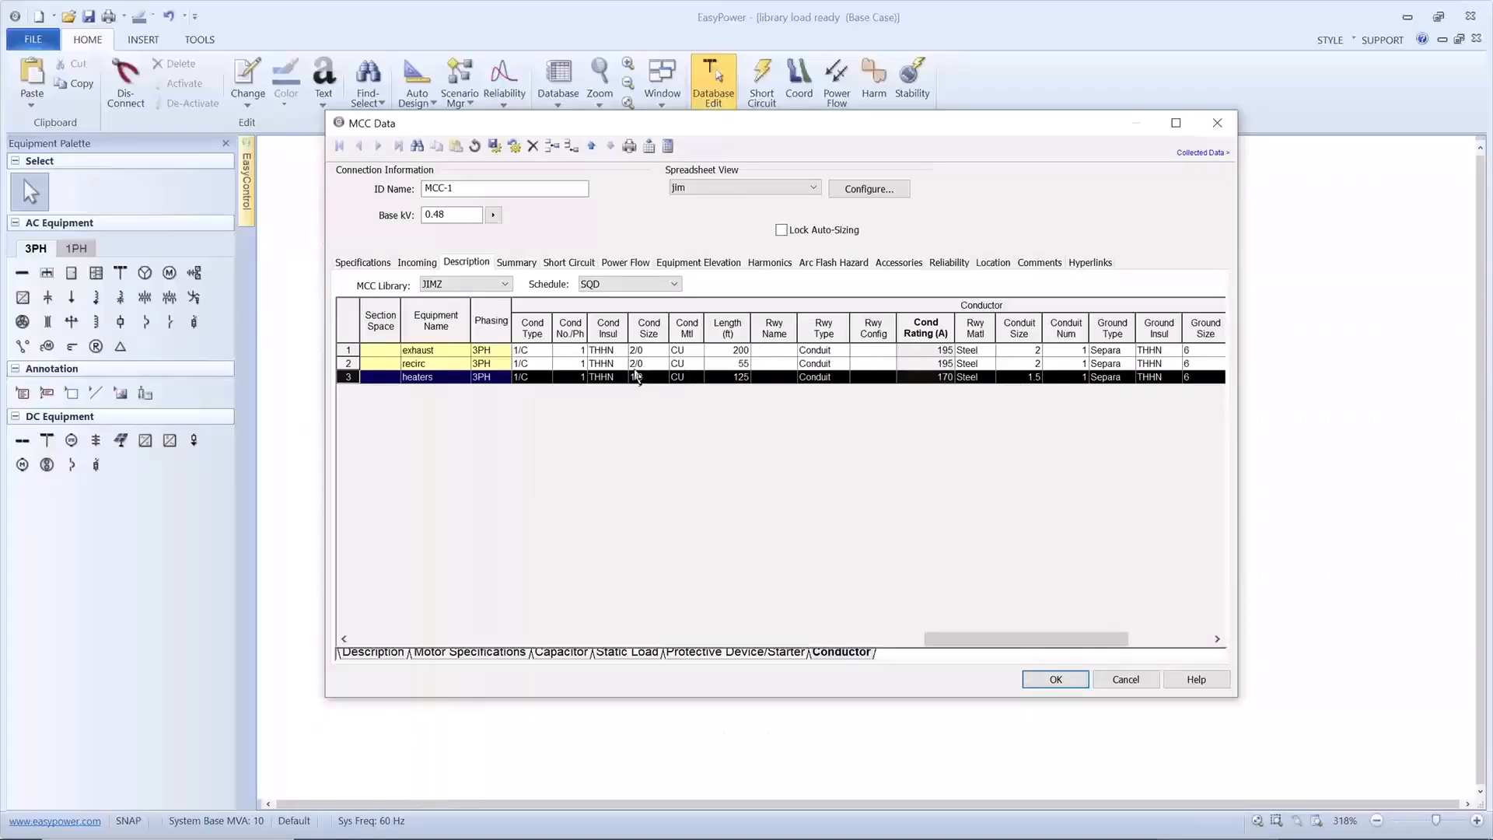
# Calculate the downstream load of MCC-1, check its short-circuit data and accept the MCC data
pyautogui.click(505, 266)
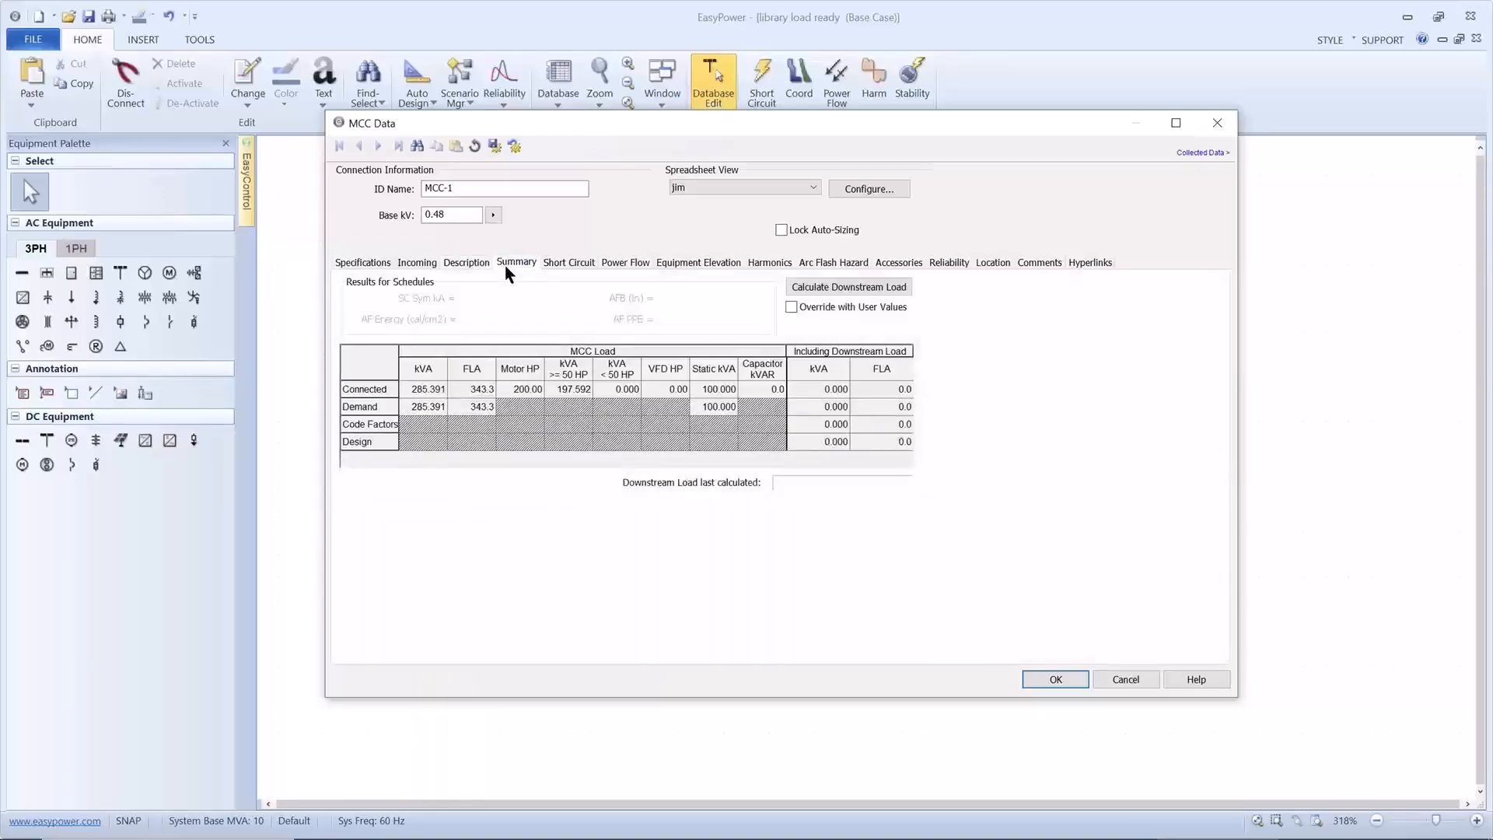
pyautogui.click(813, 297)
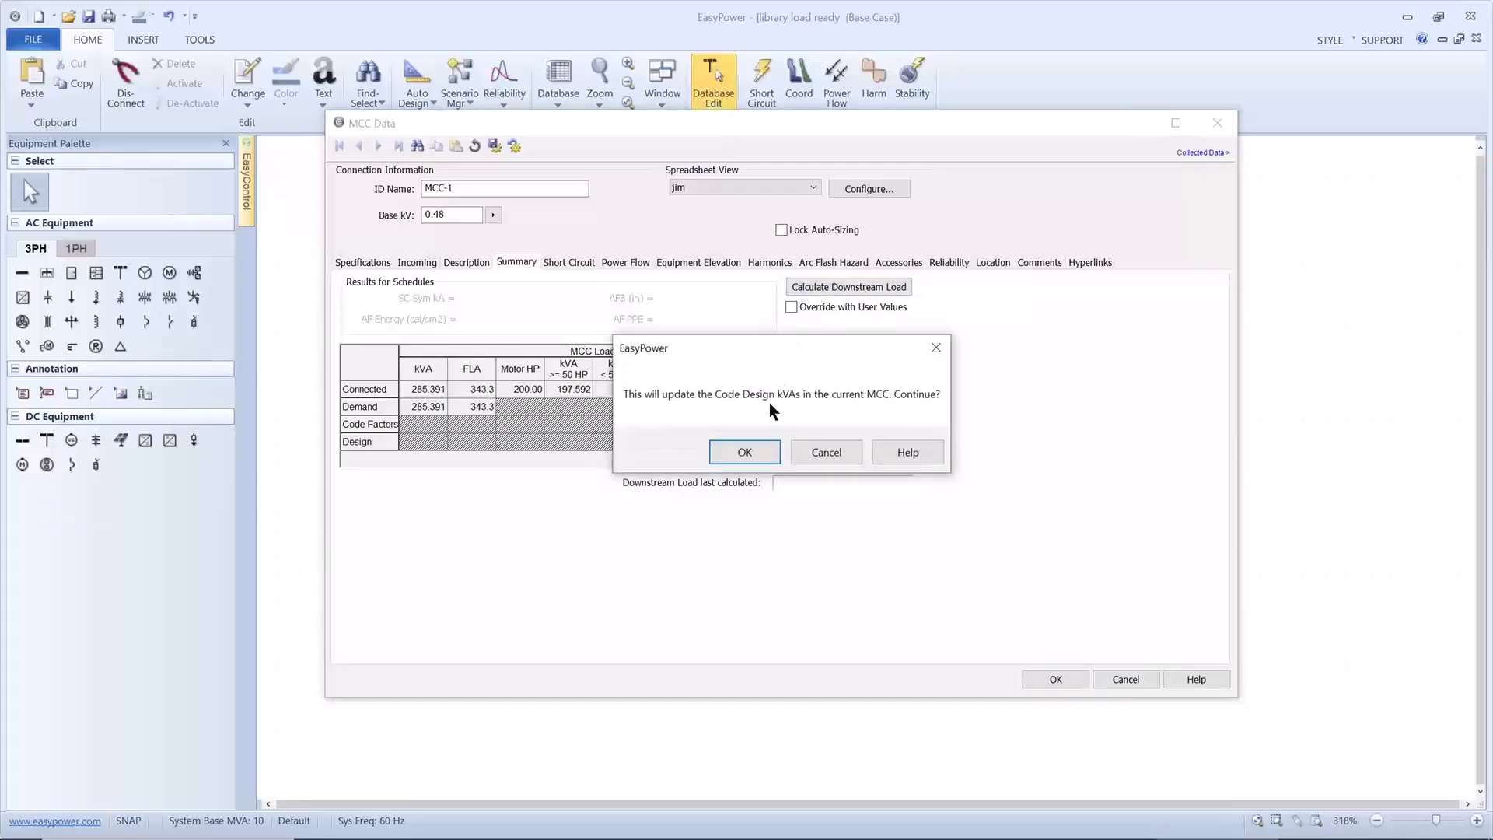
pyautogui.click(750, 451)
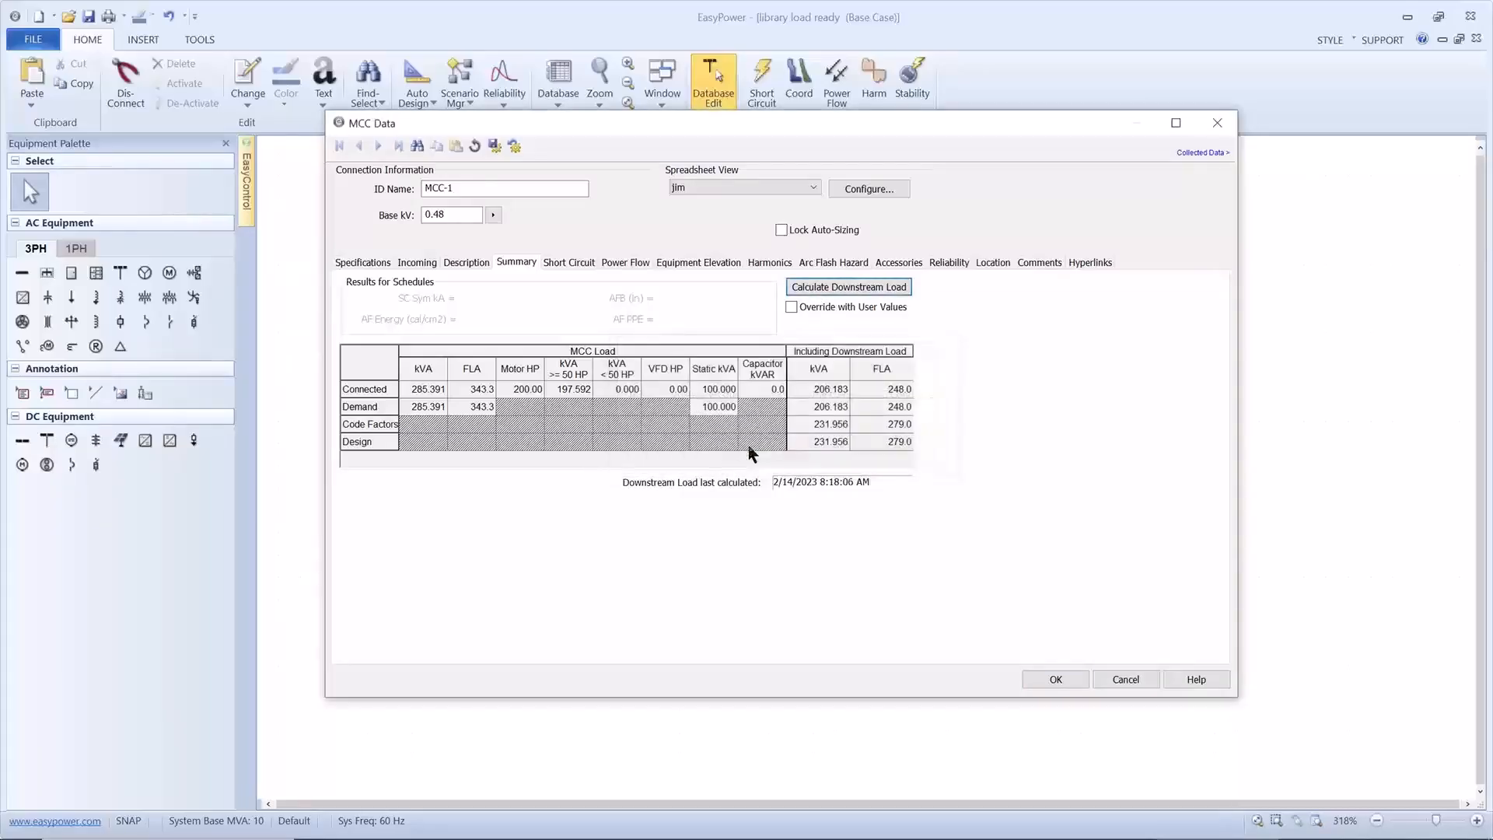
pyautogui.click(568, 263)
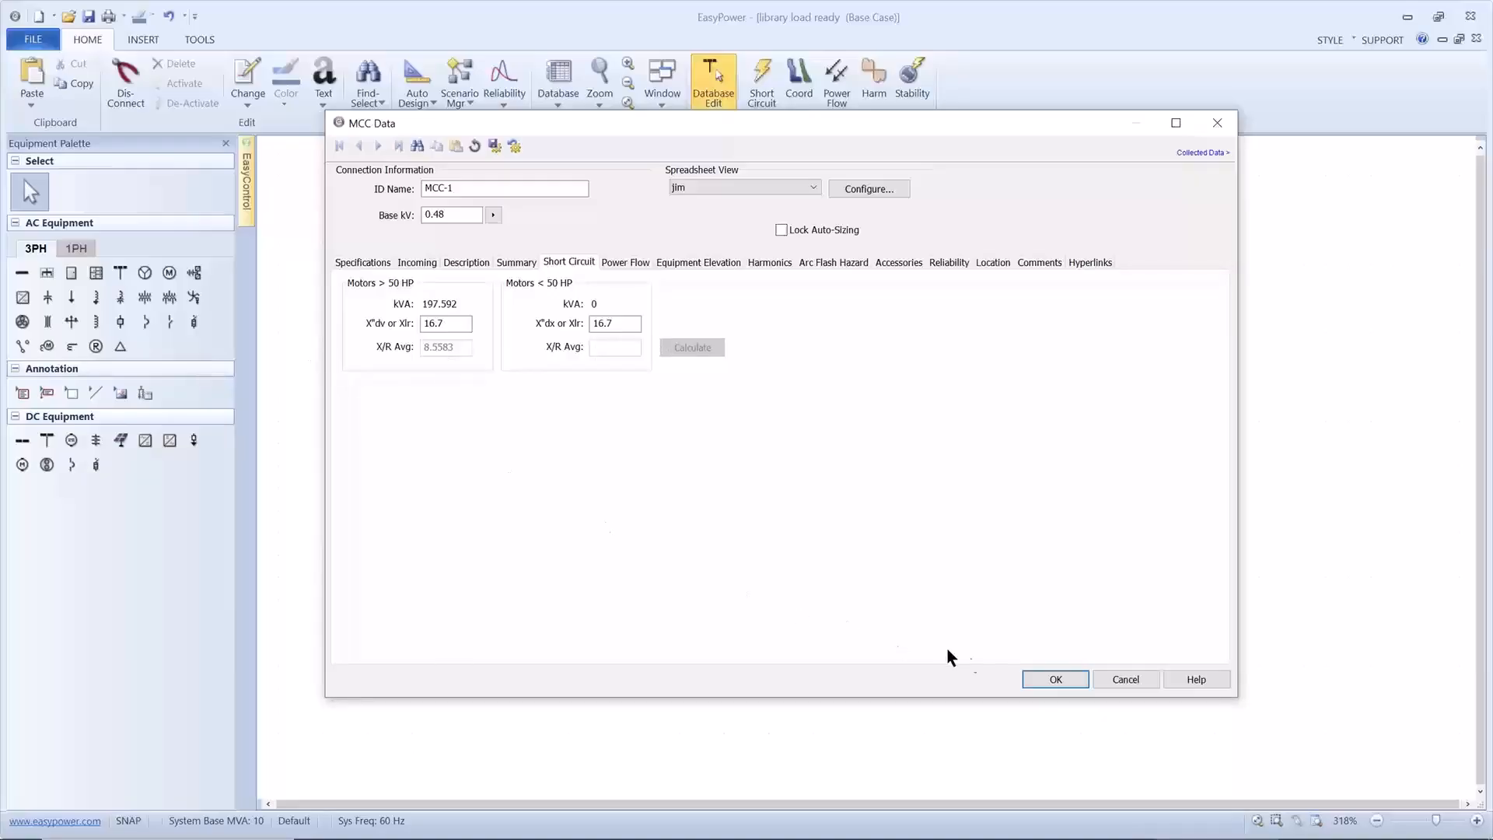
pyautogui.click(1034, 672)
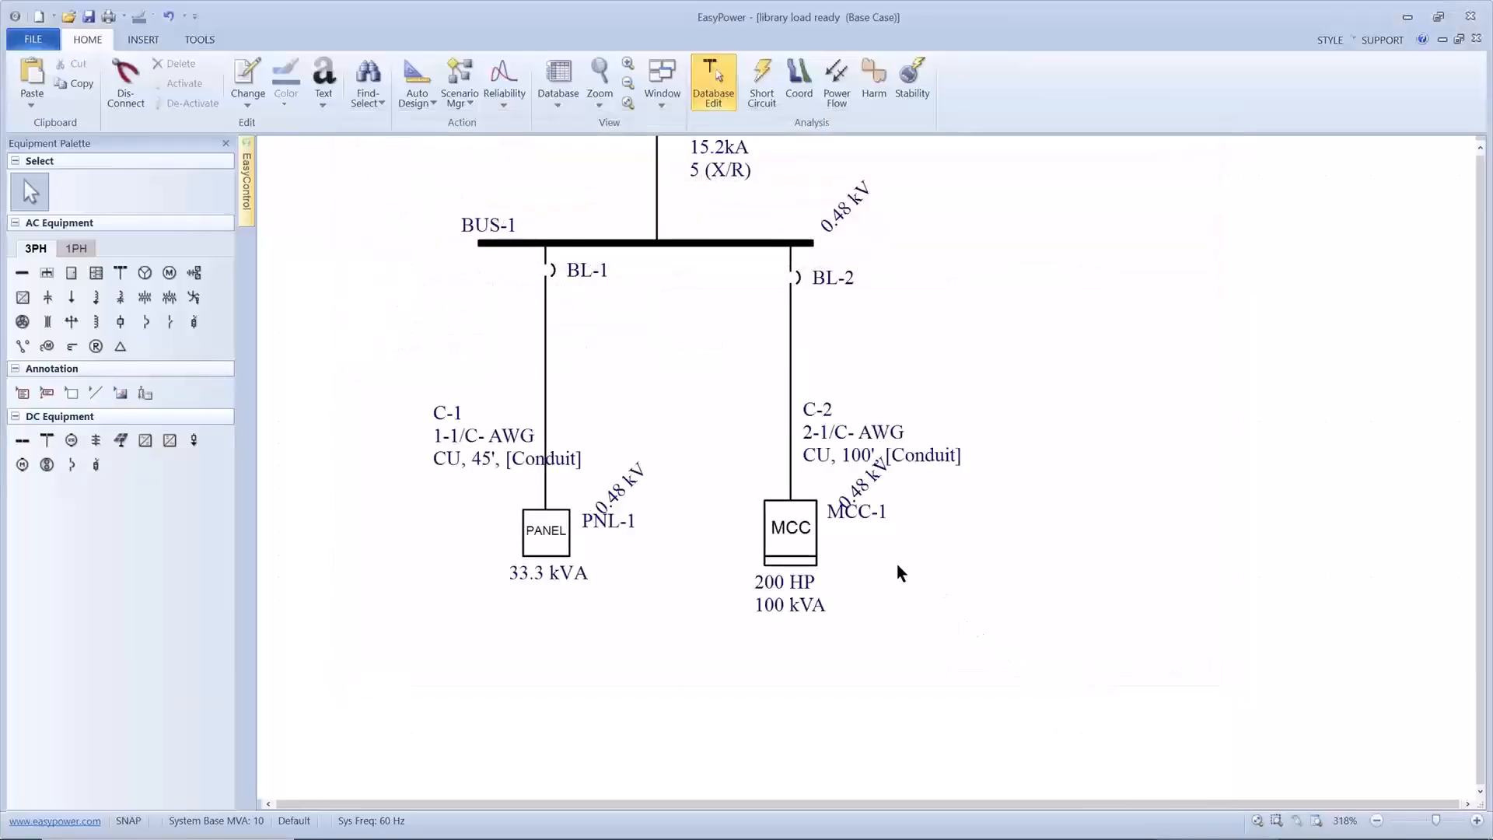
# Move the text label of cable C-1 on the one-line diagram clear of the cable line
pyautogui.moveTo(734, 436); pyautogui.dragTo(826, 409)
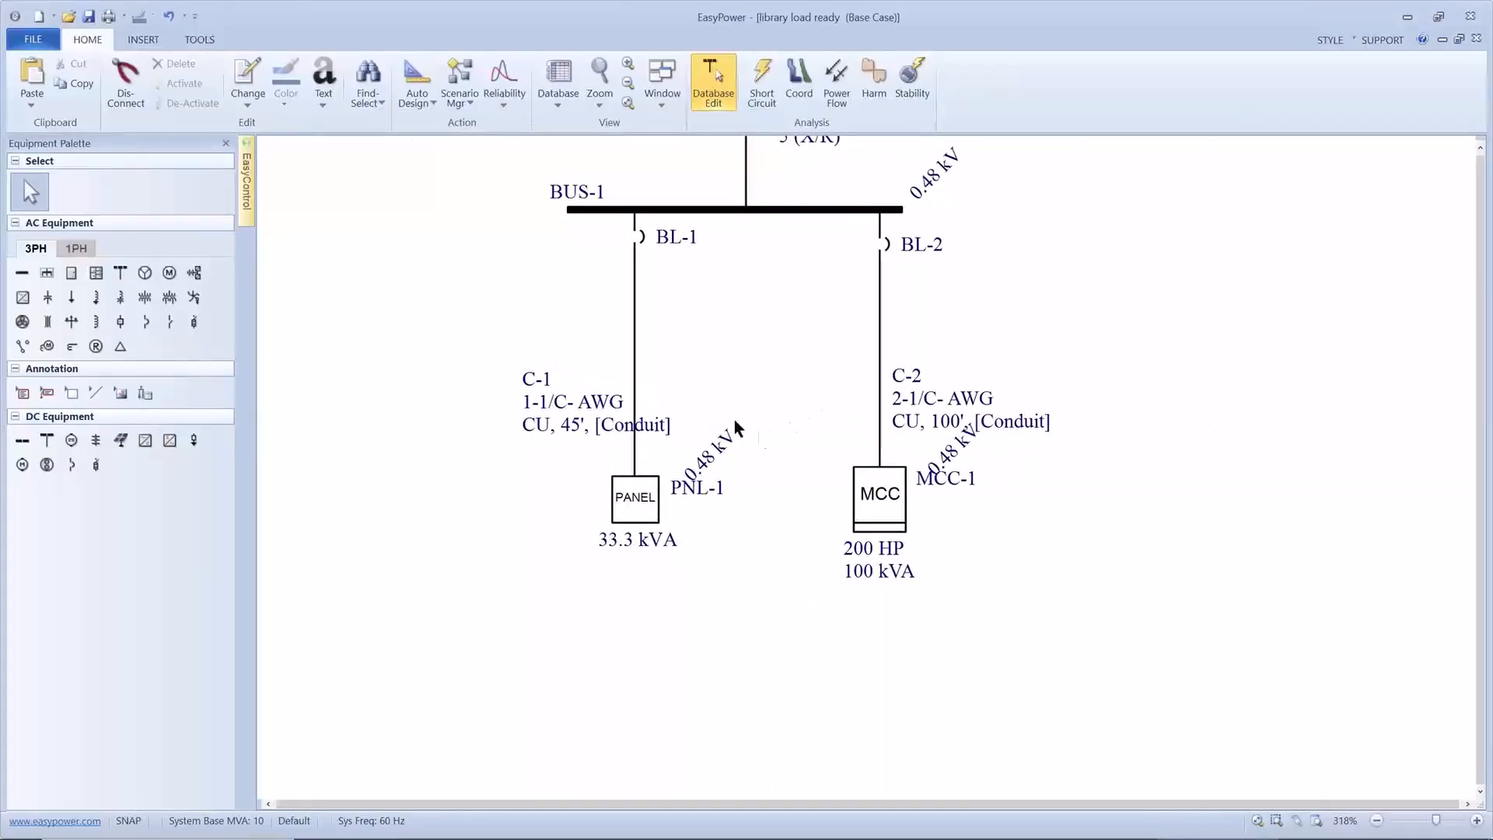
pyautogui.moveTo(609, 409); pyautogui.dragTo(555, 403)
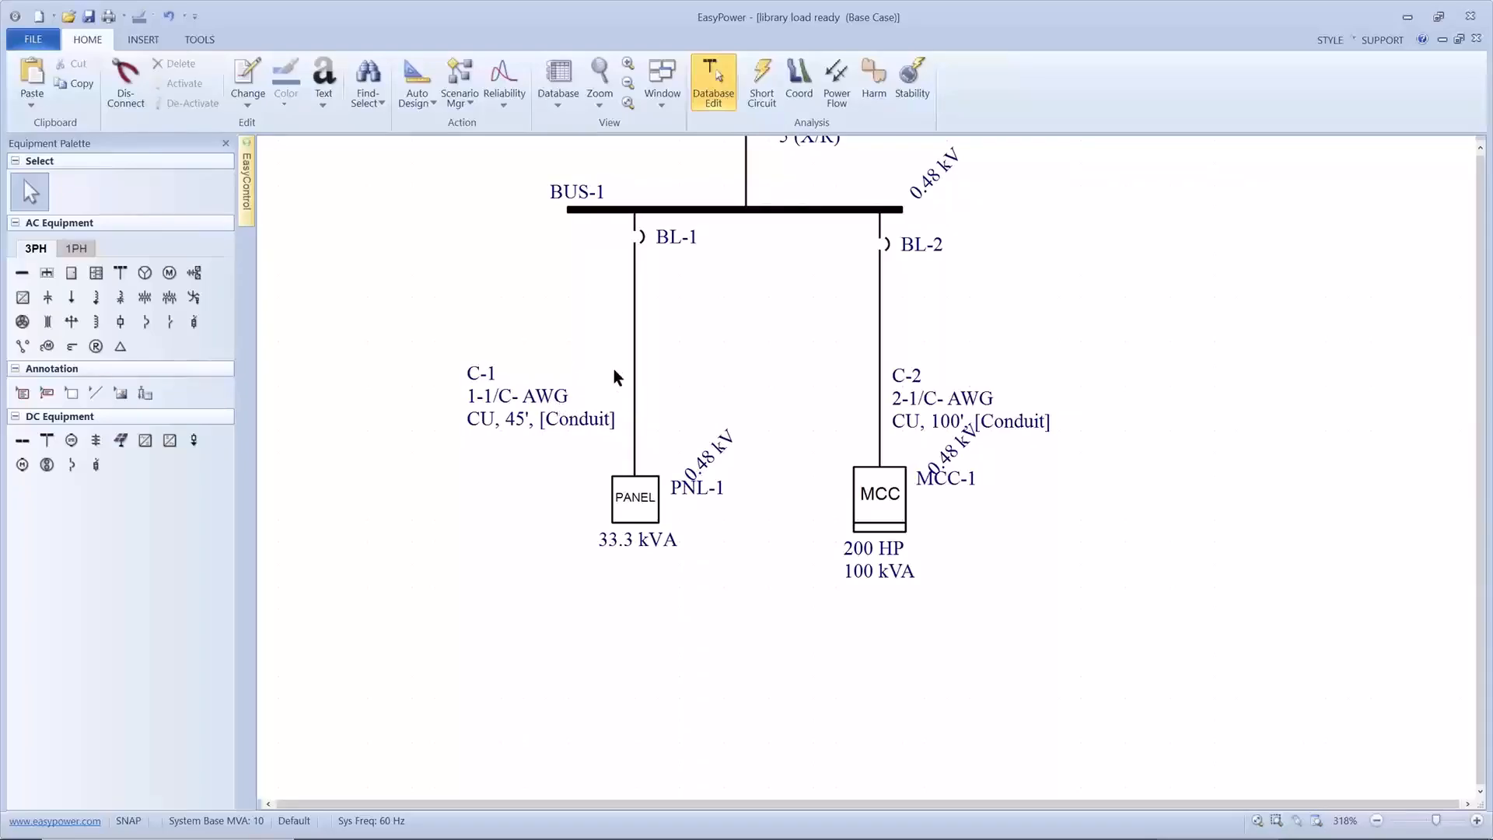
# Try to run Auto Design on cable C-1 together with breaker BL-1
pyautogui.click(632, 347)
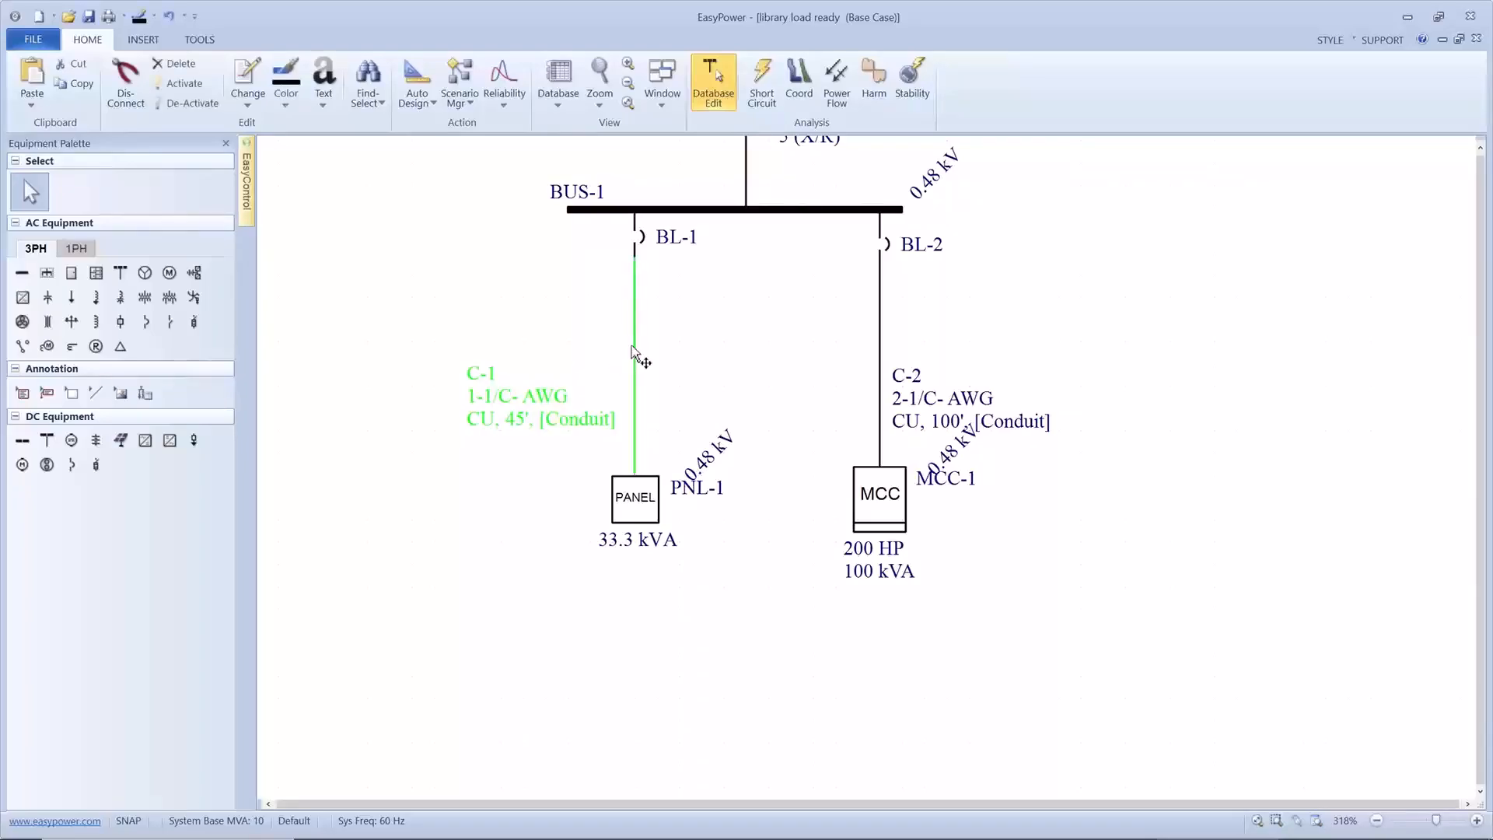
pyautogui.keyDown('ctrl'); pyautogui.click(636, 247); pyautogui.keyUp('ctrl')
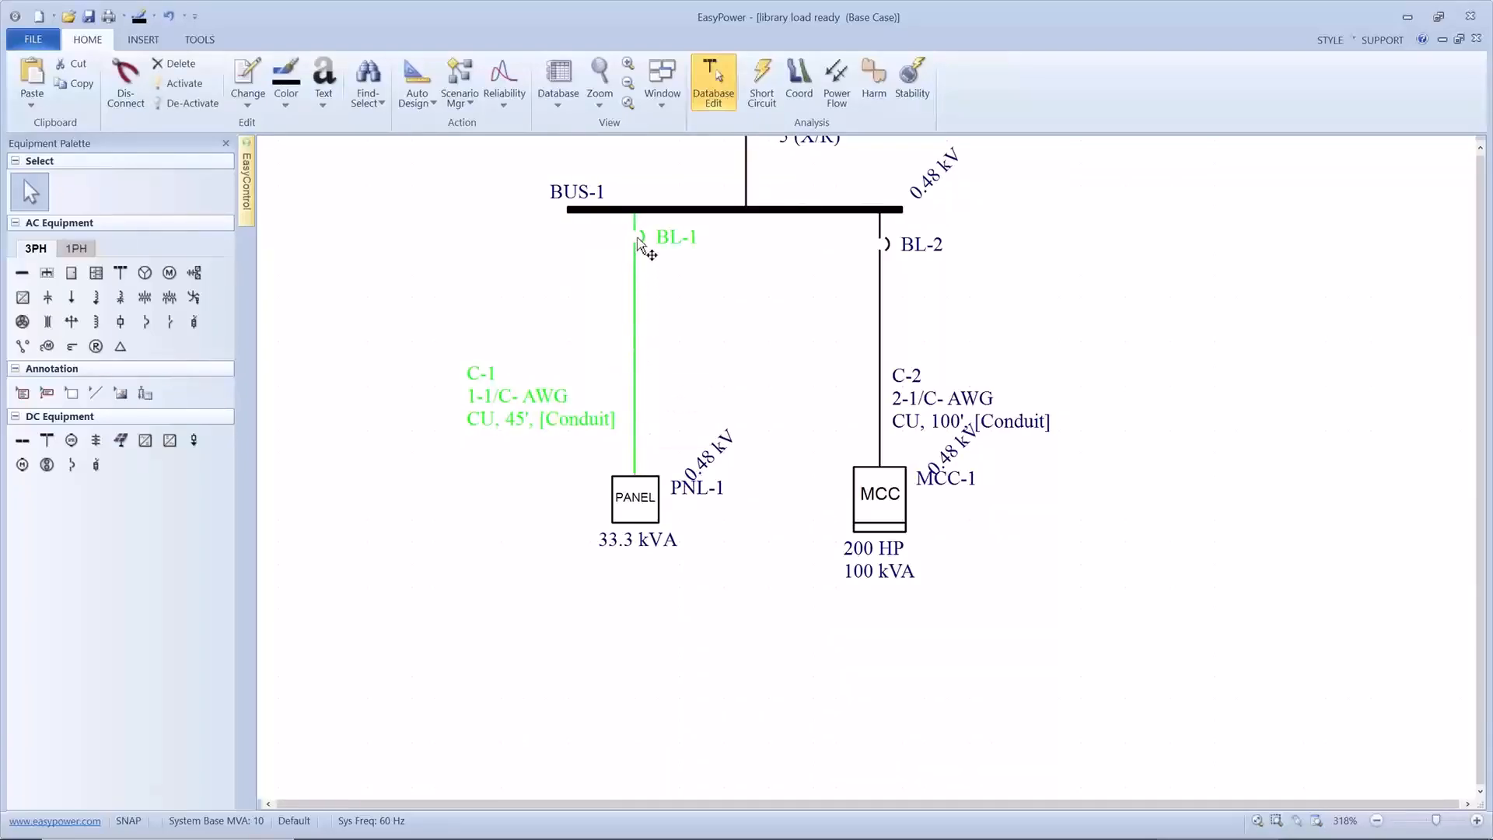
pyautogui.rightClick(634, 296)
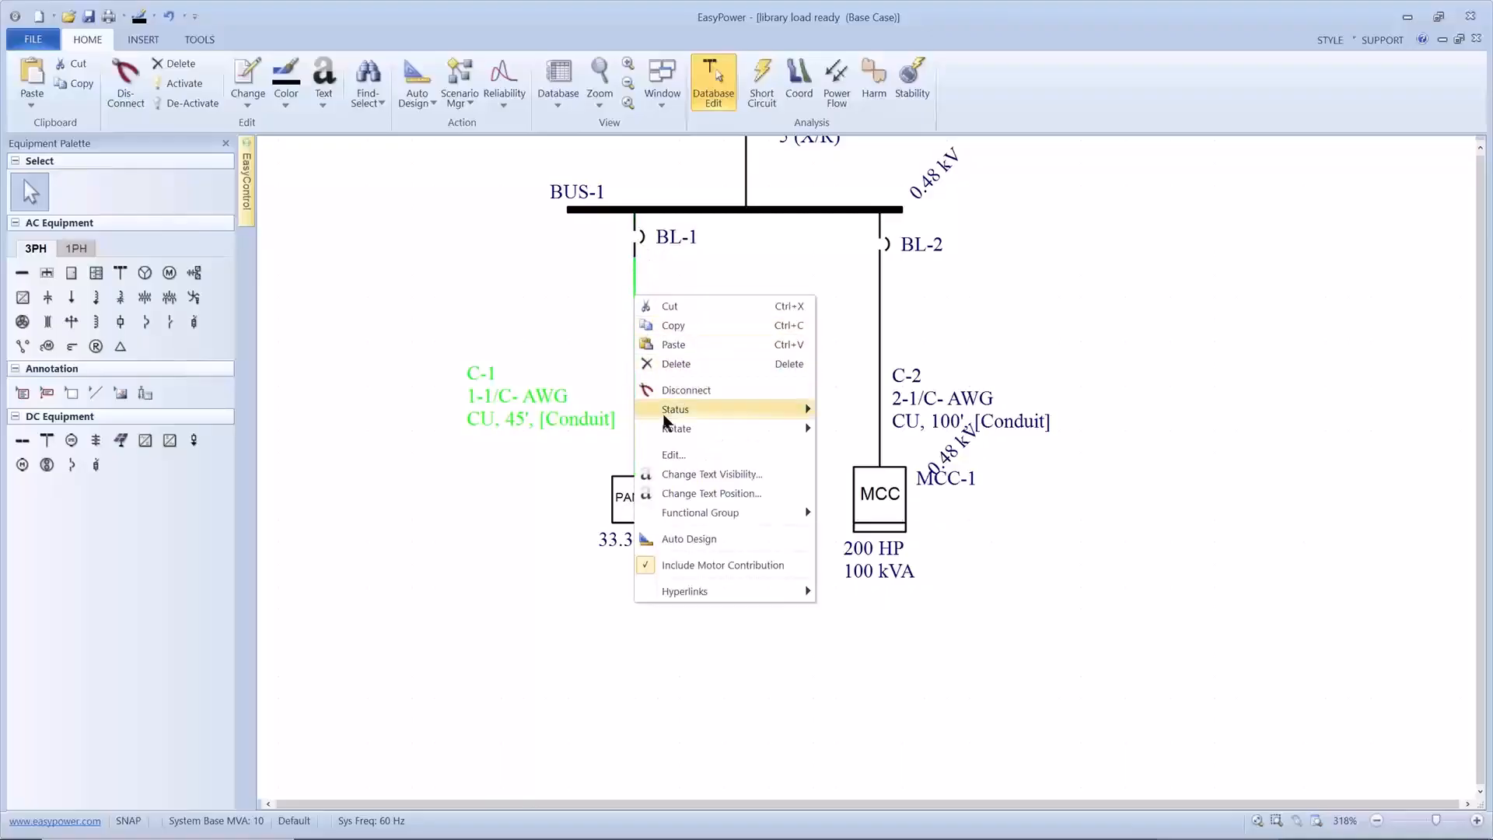
pyautogui.click(685, 538)
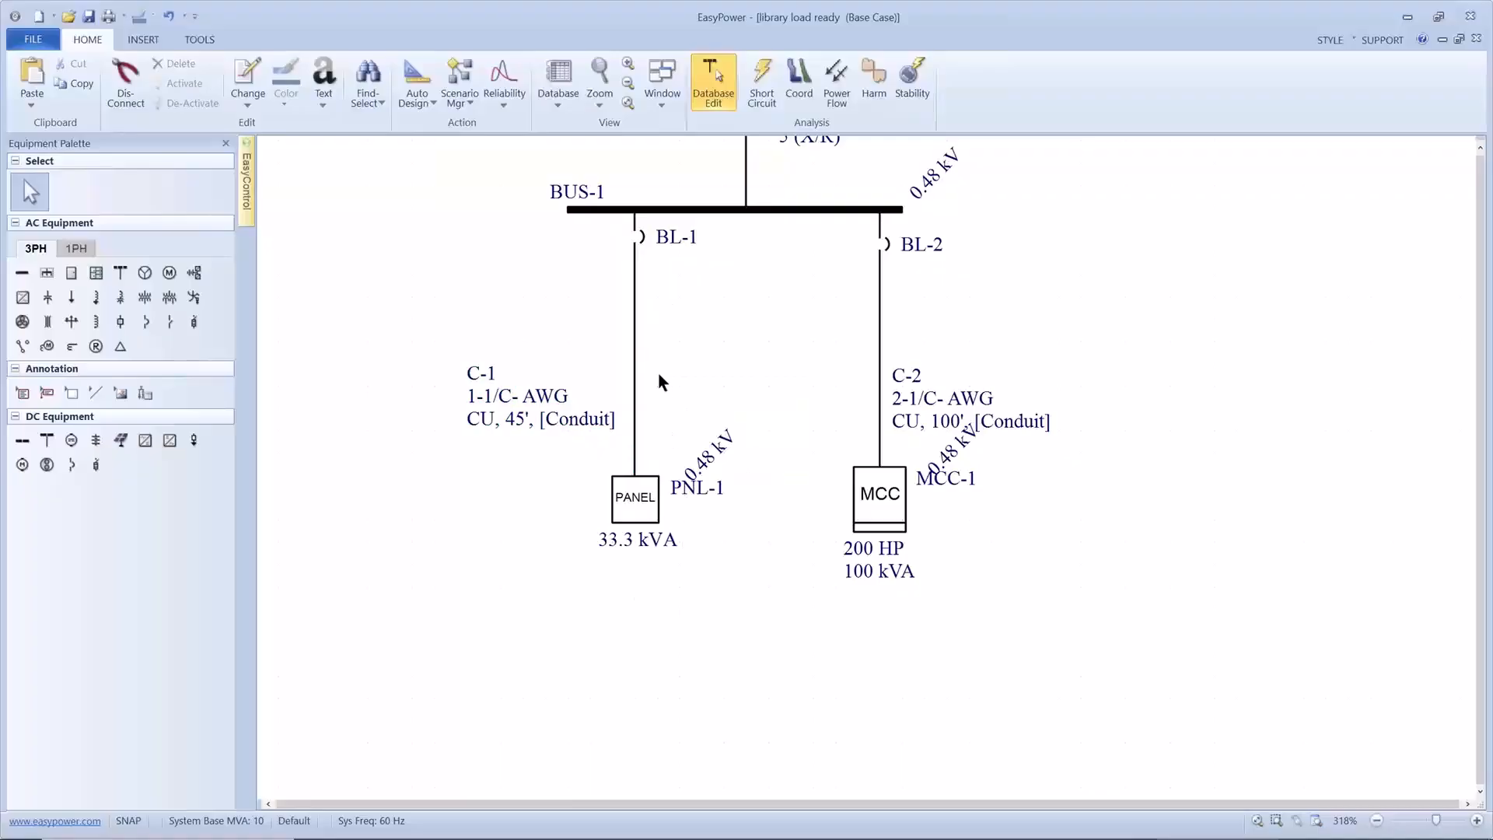
# Try again to run Auto Design on cable C-1 feeding panel PNL-1
pyautogui.click(638, 248)
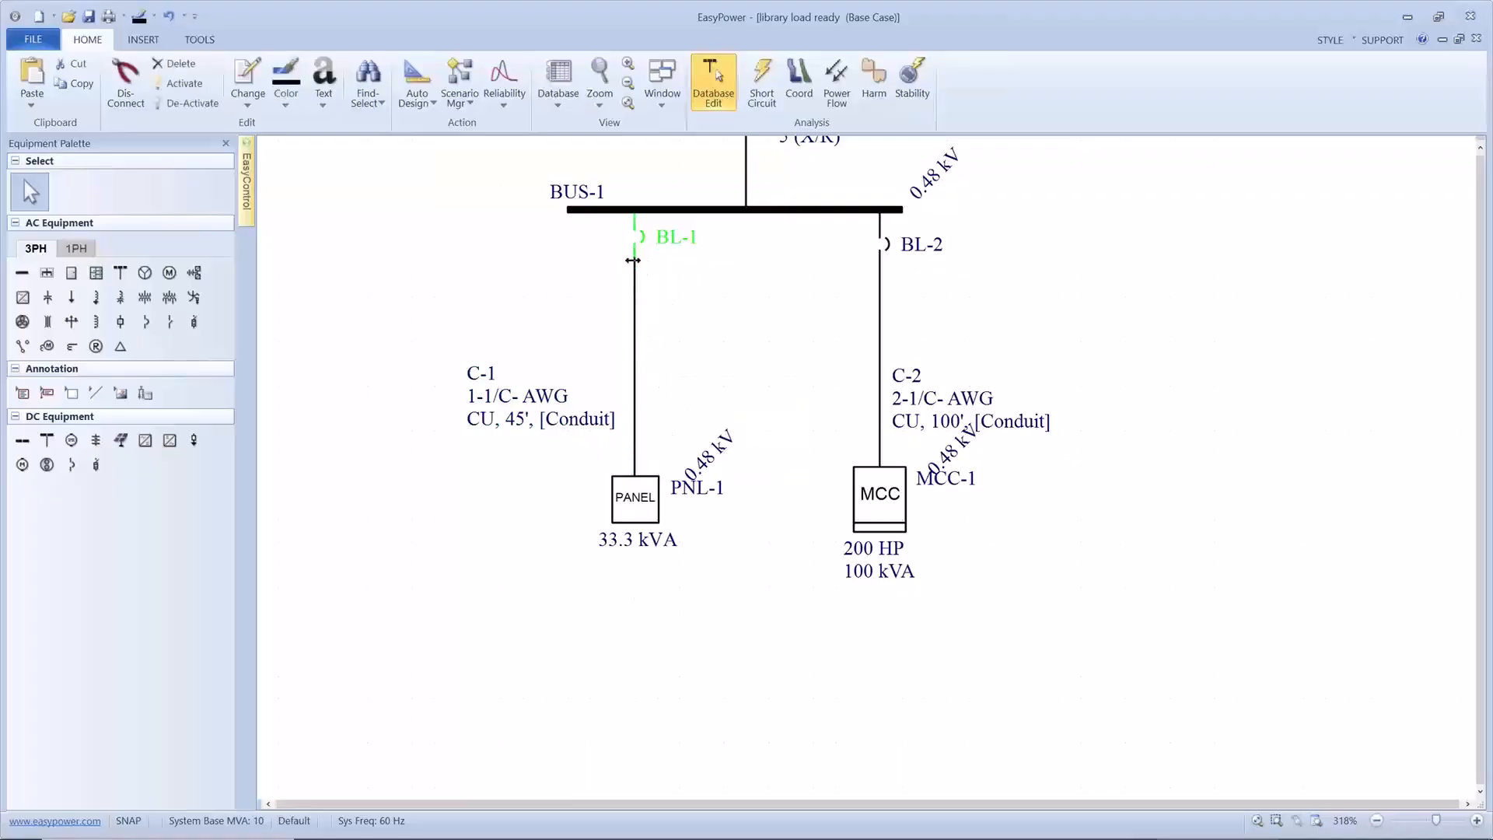
pyautogui.click(631, 298)
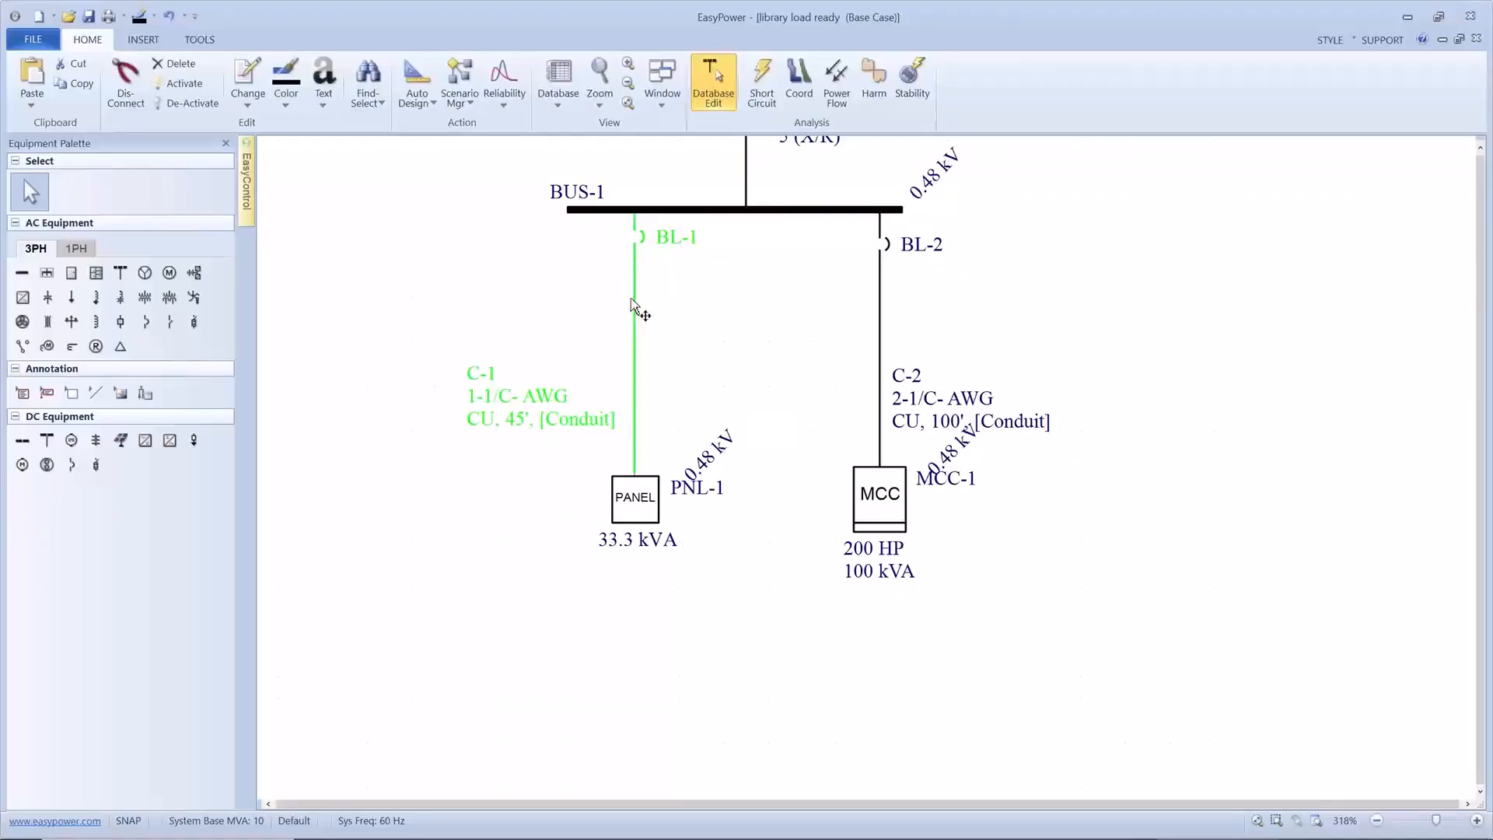
pyautogui.rightClick(633, 301)
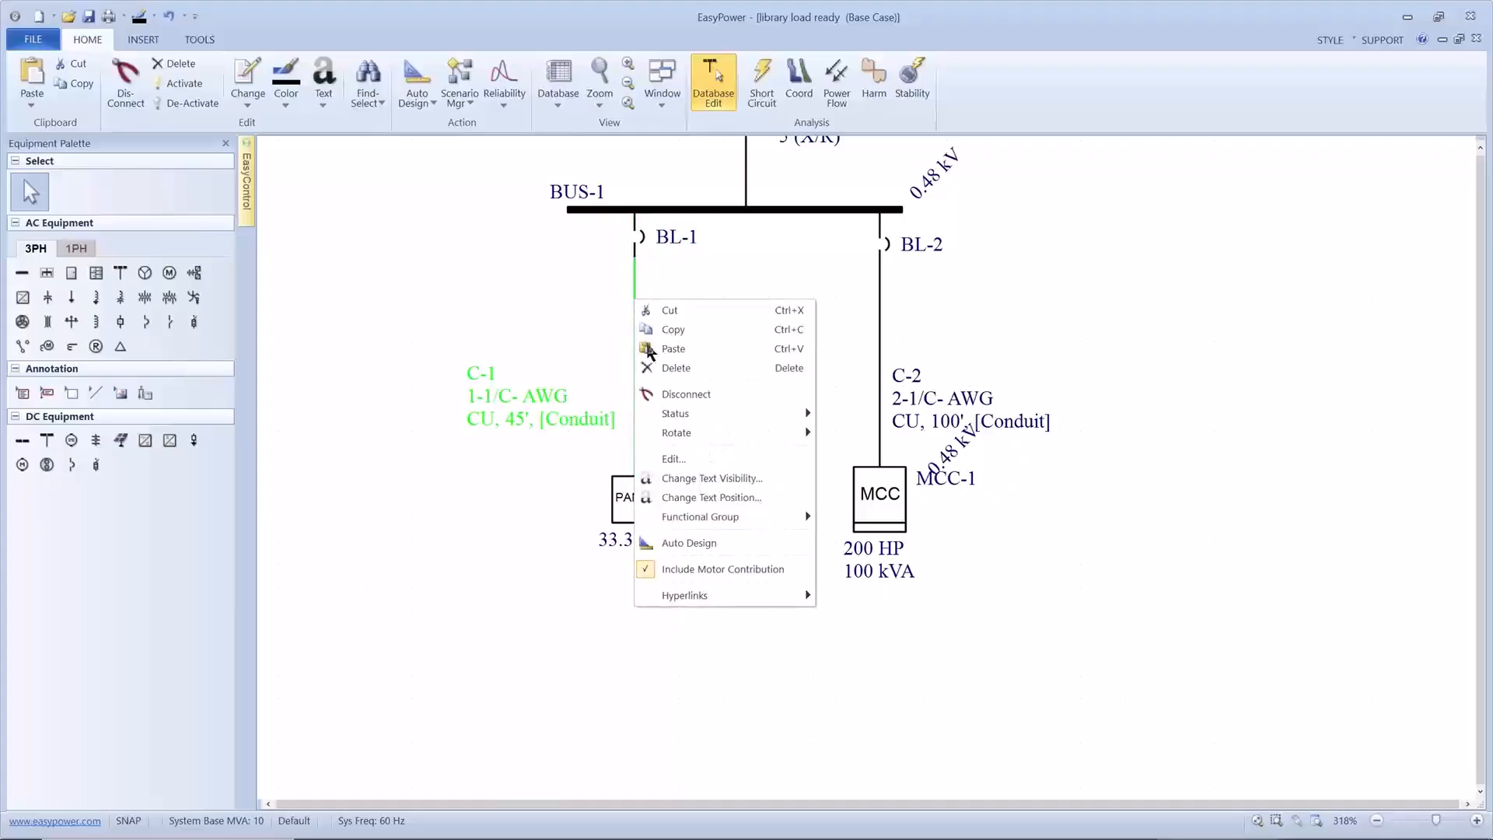
pyautogui.moveTo(680, 517)
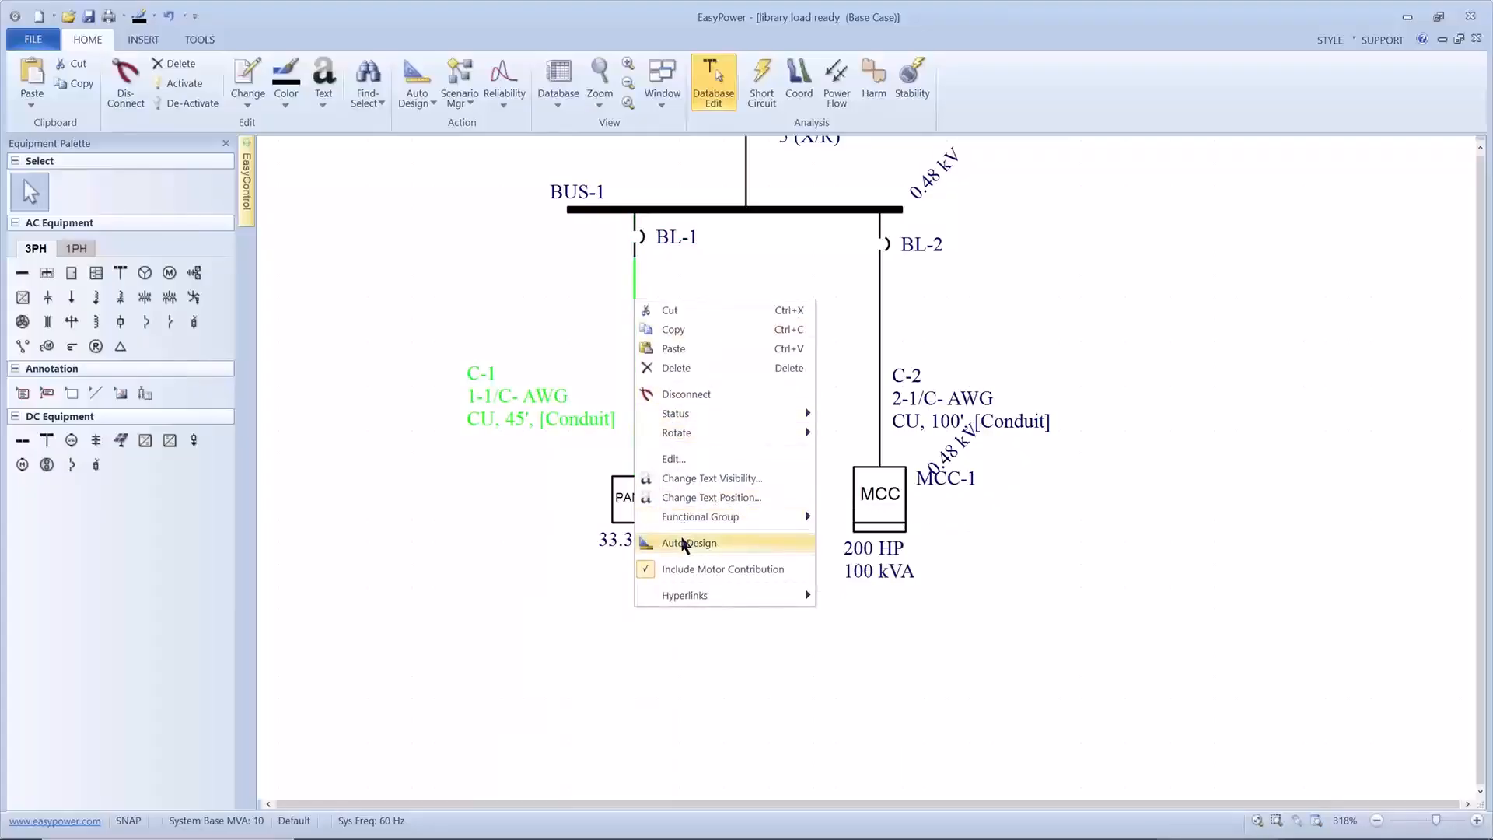
pyautogui.click(682, 542)
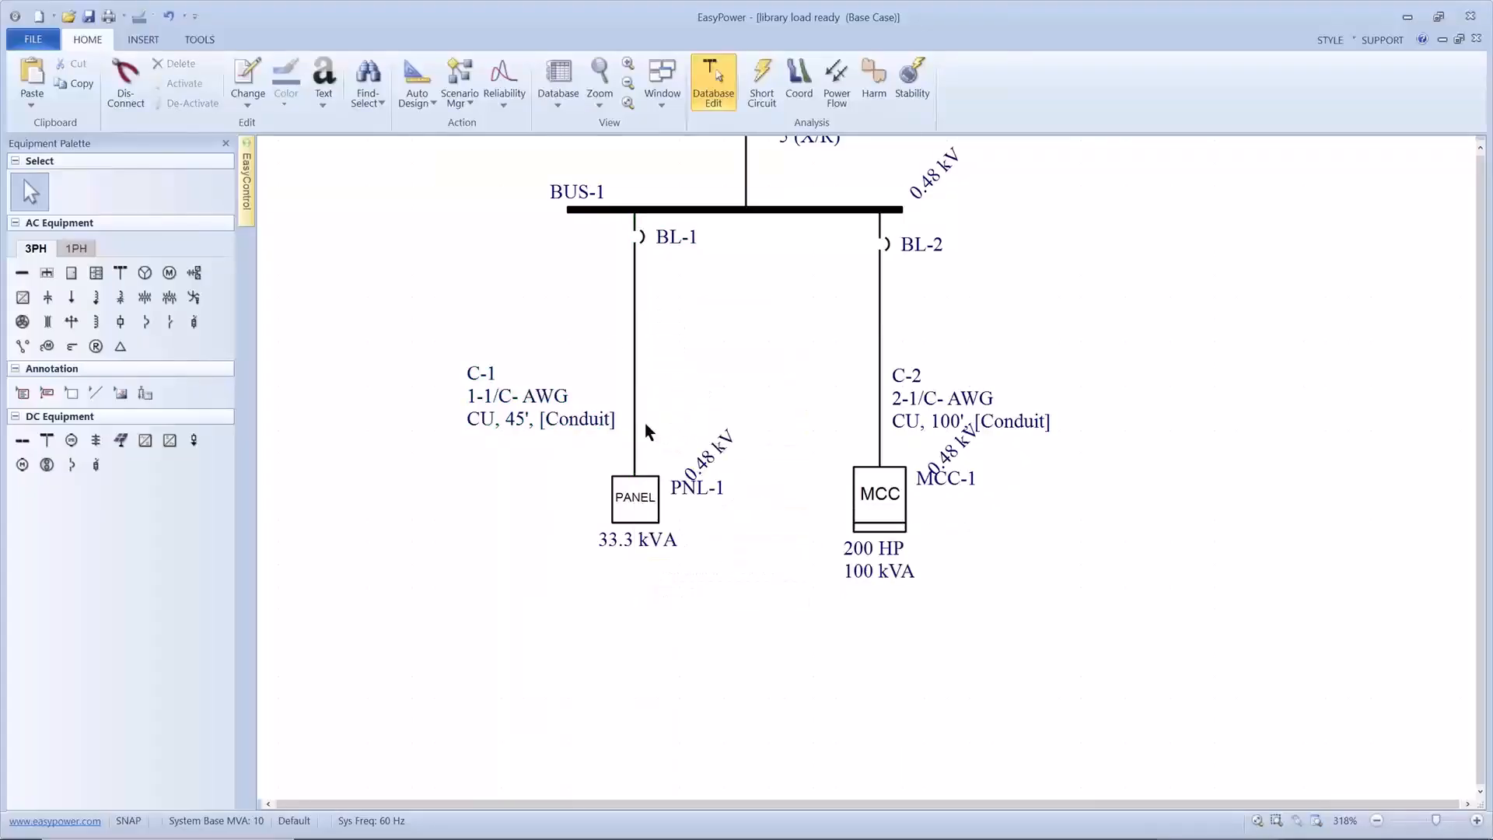
# Review the general, protective device and line settings in the Auto Design options and accept them
pyautogui.moveTo(605, 318); pyautogui.dragTo(580, 390)
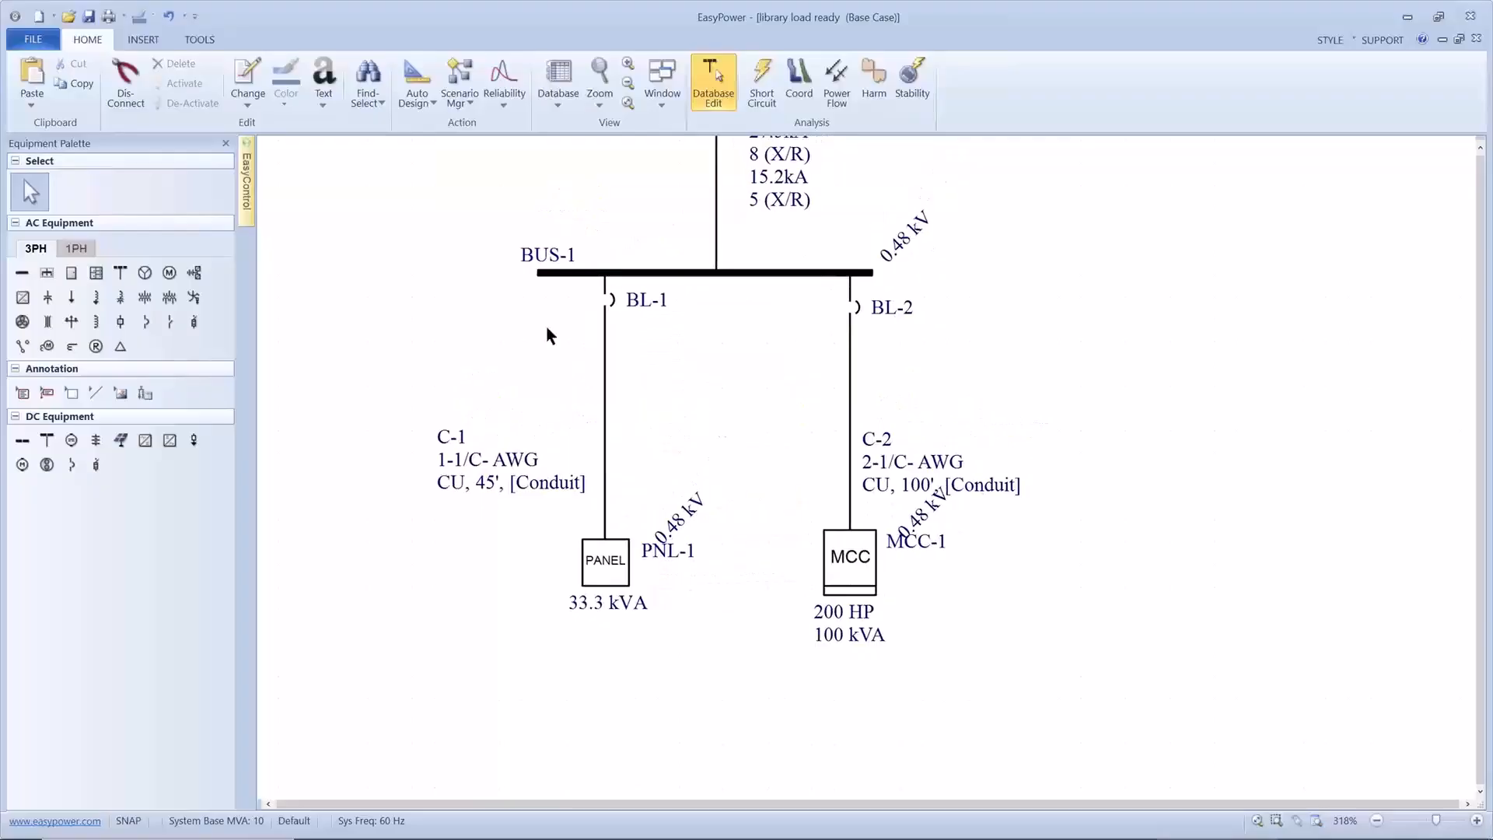
pyautogui.click(428, 107)
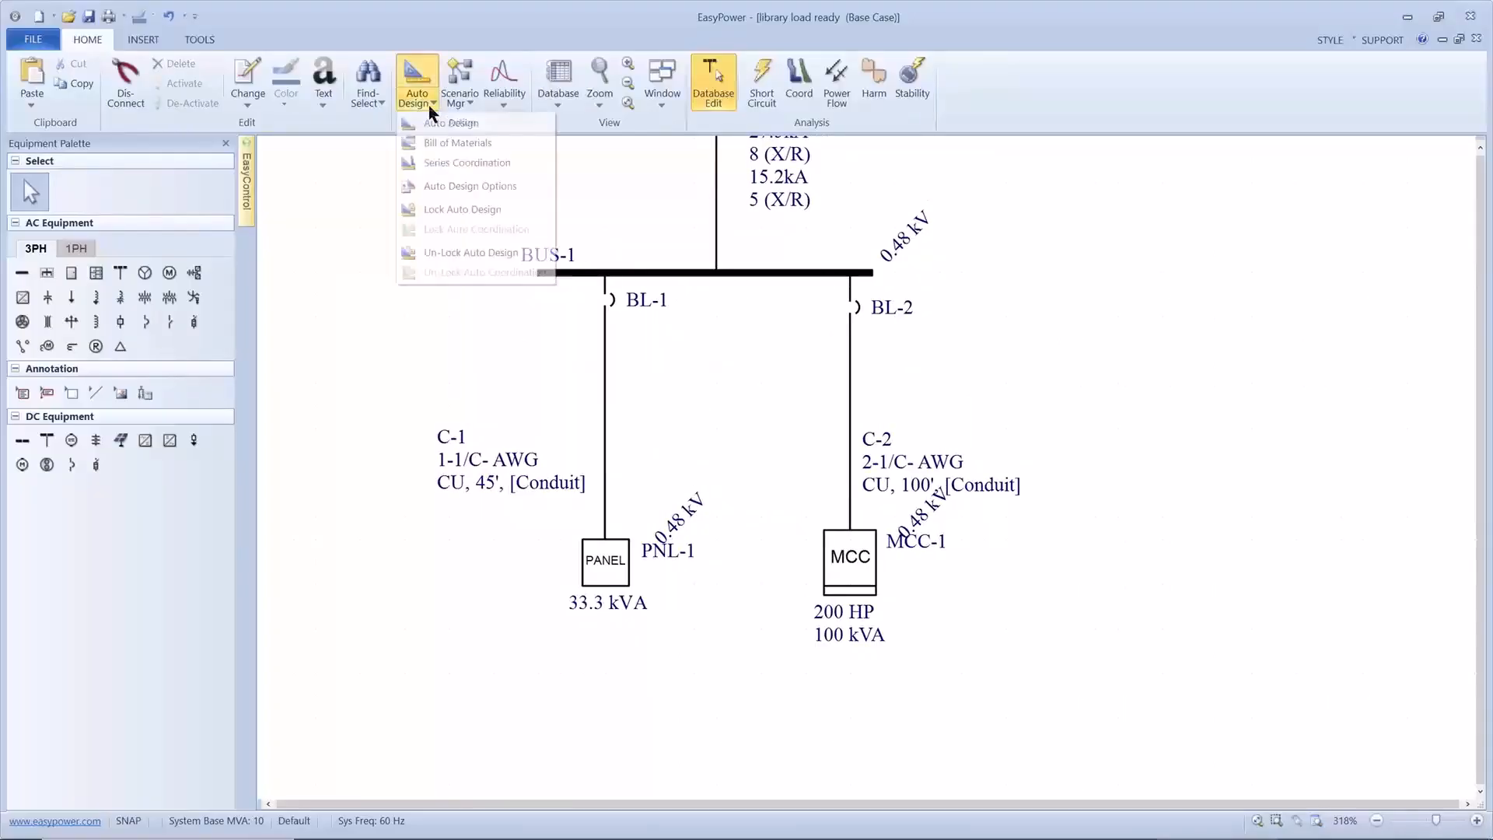
pyautogui.click(431, 188)
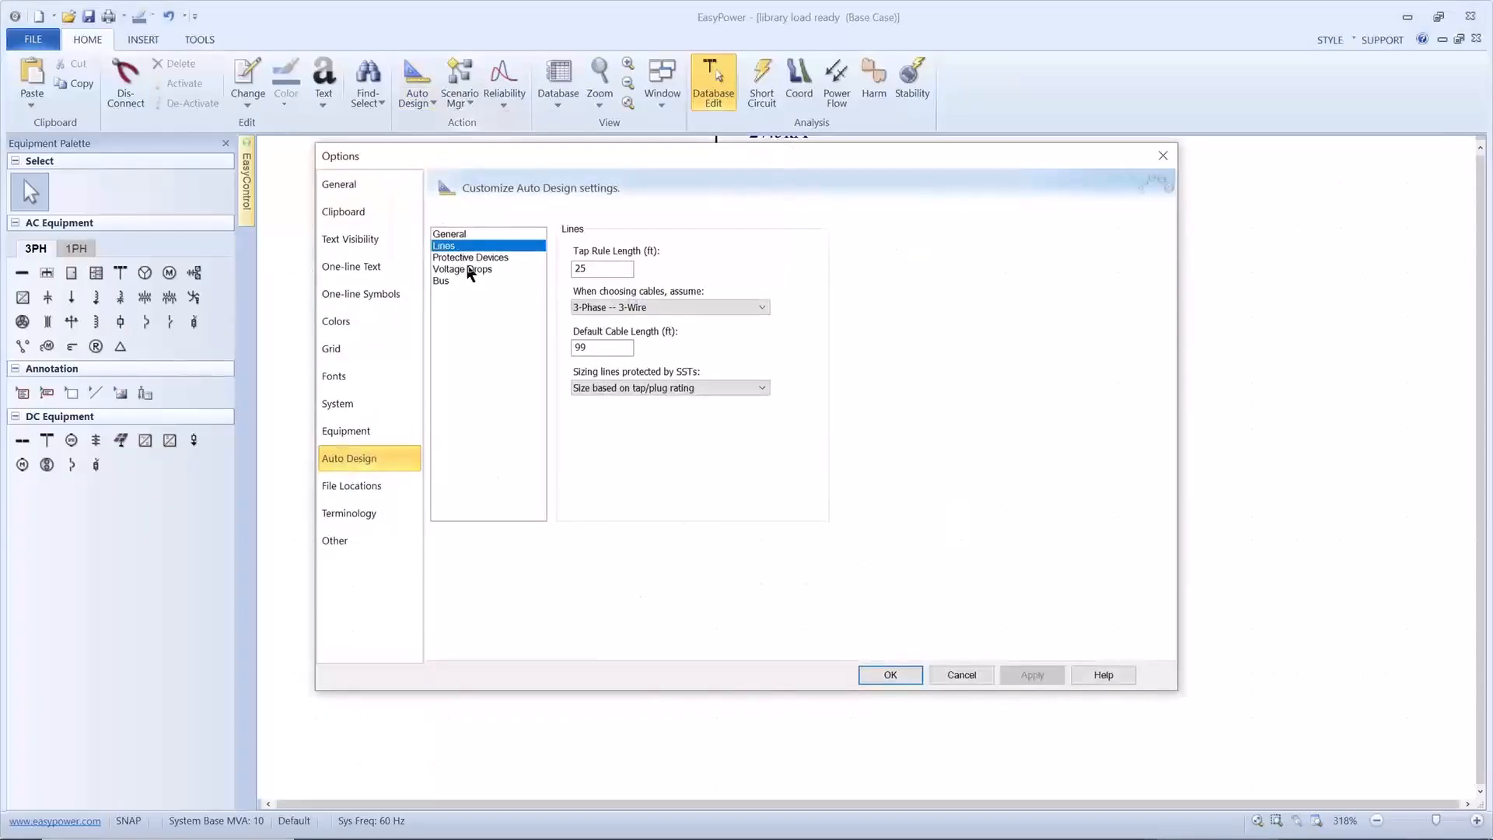
pyautogui.click(469, 235)
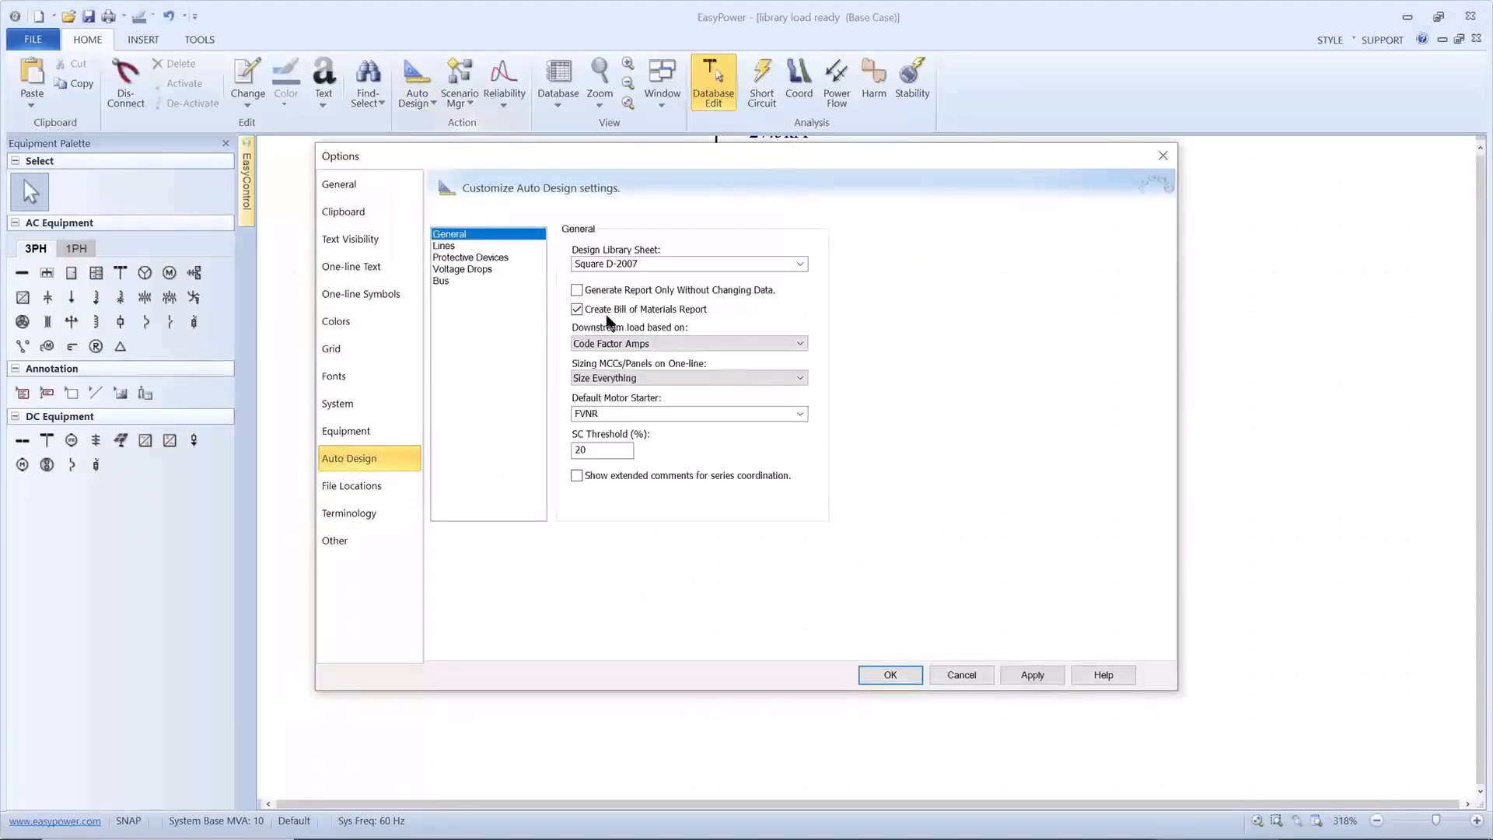
pyautogui.click(474, 257)
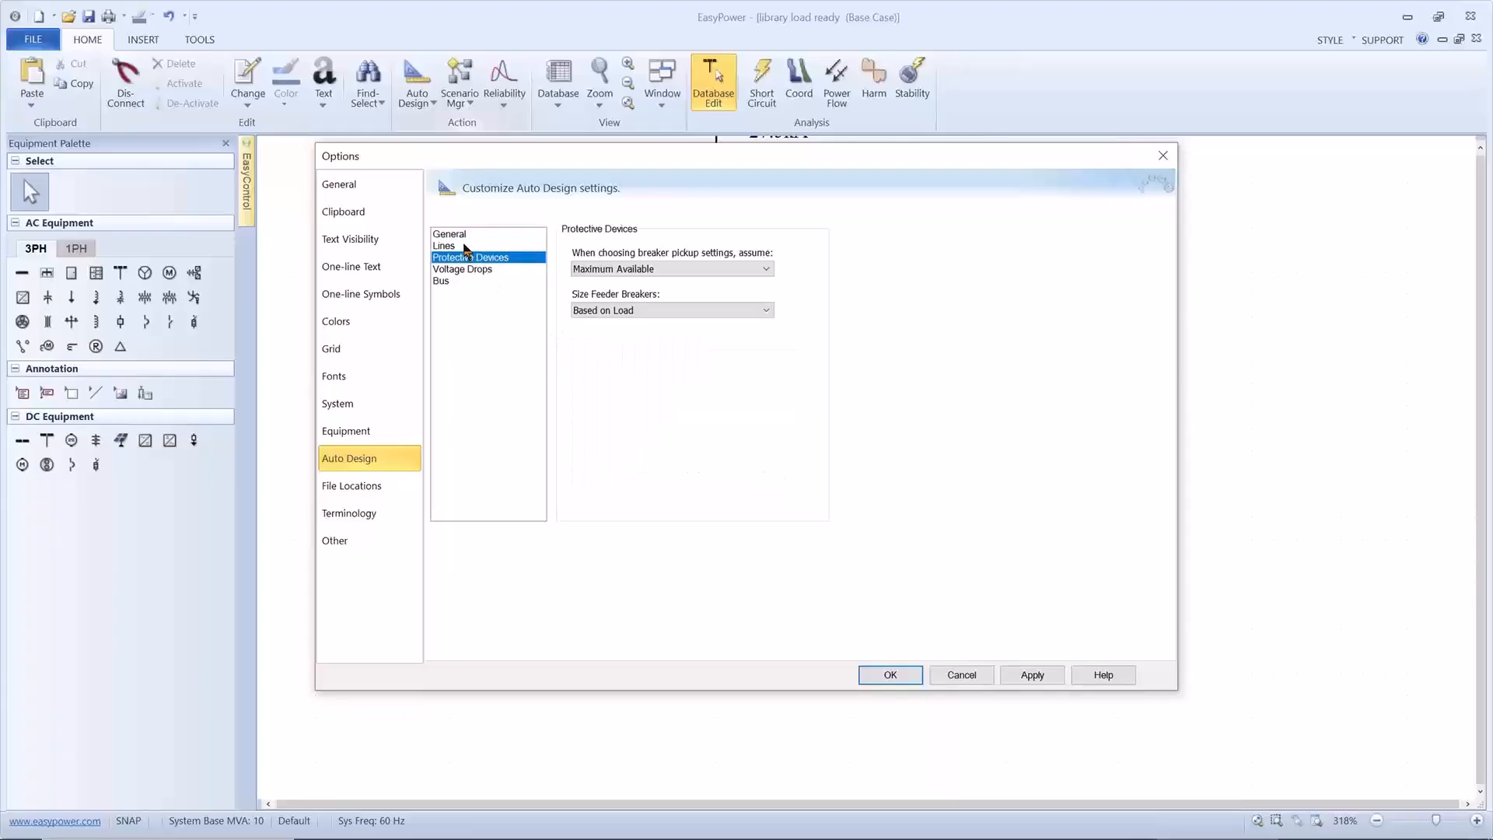
pyautogui.click(464, 246)
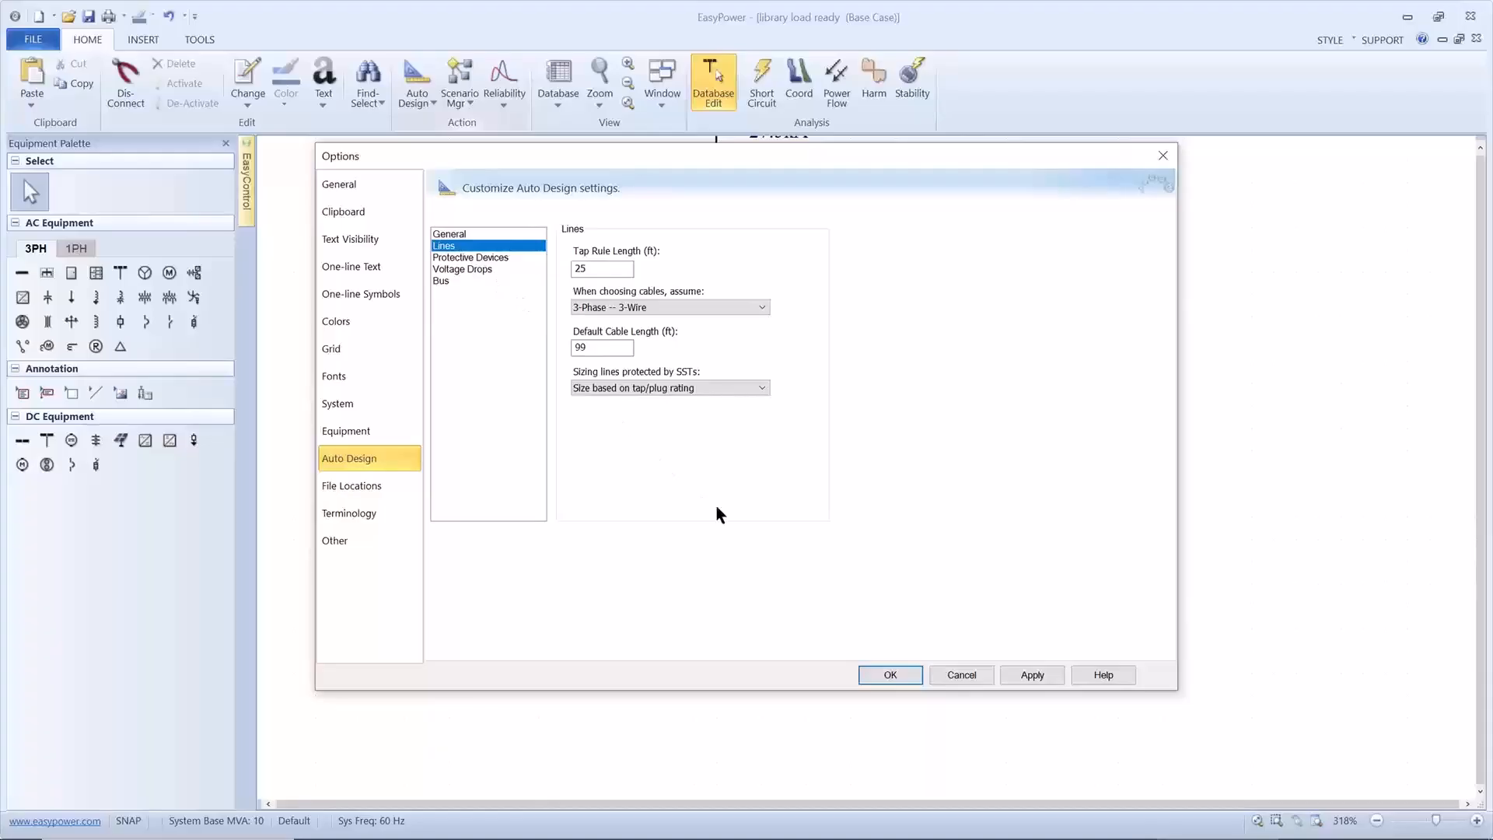
pyautogui.click(876, 673)
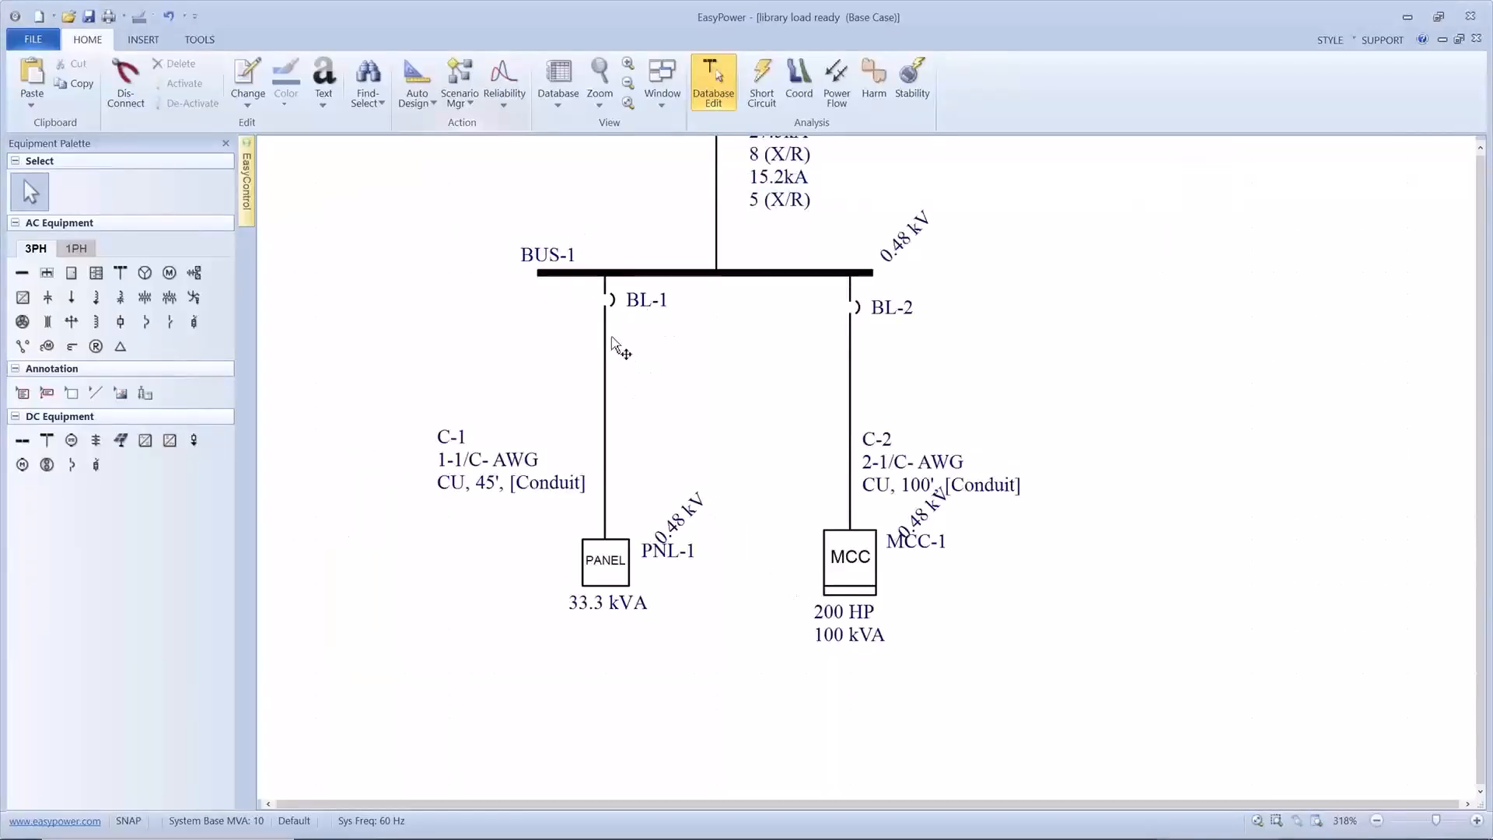
# Run Auto Design on breaker BL-2 in the feeder to MCC-1
pyautogui.moveTo(830, 296); pyautogui.dragTo(884, 415)
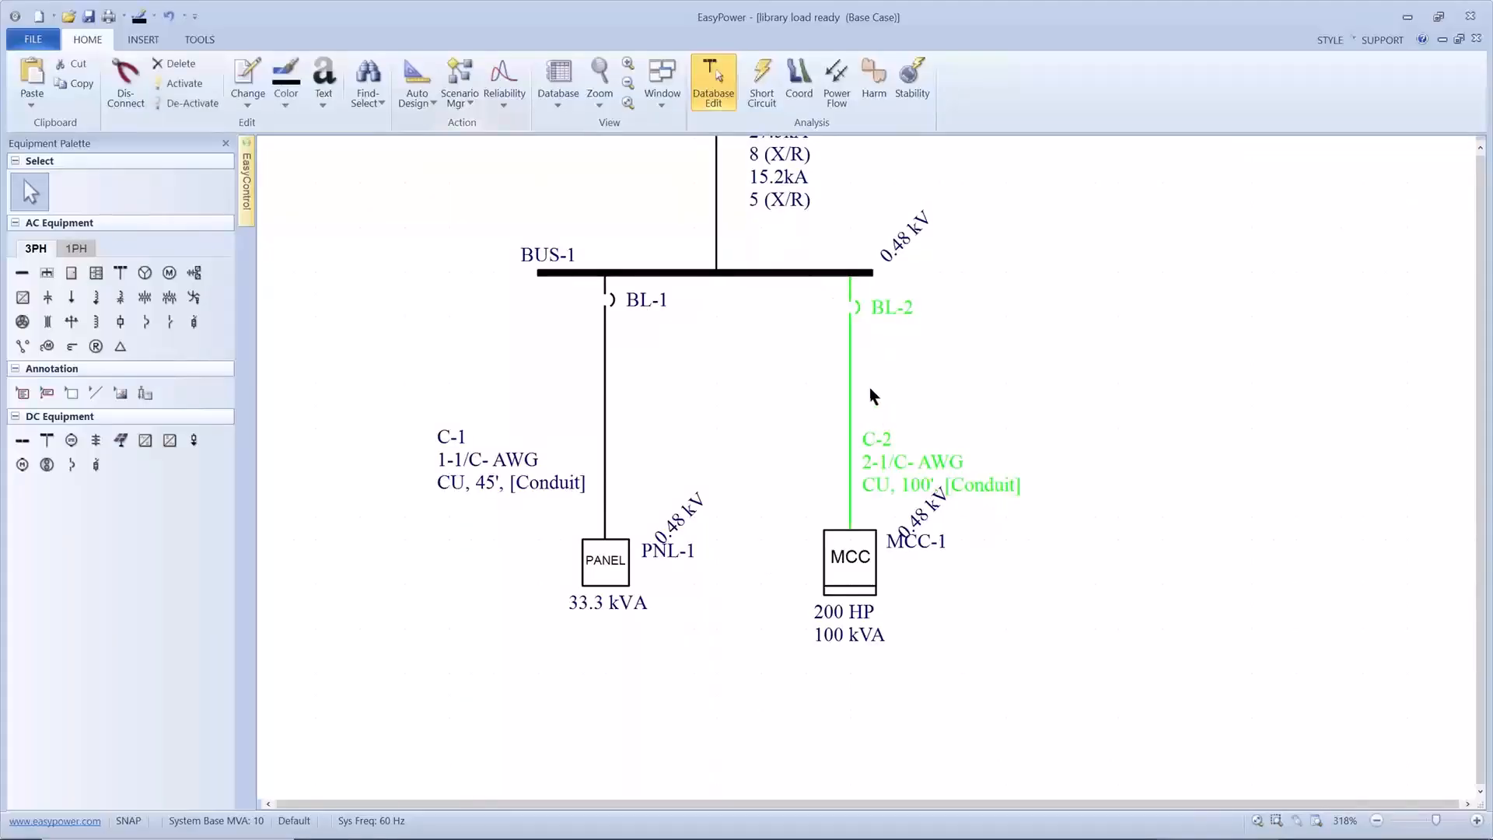
pyautogui.rightClick(852, 327)
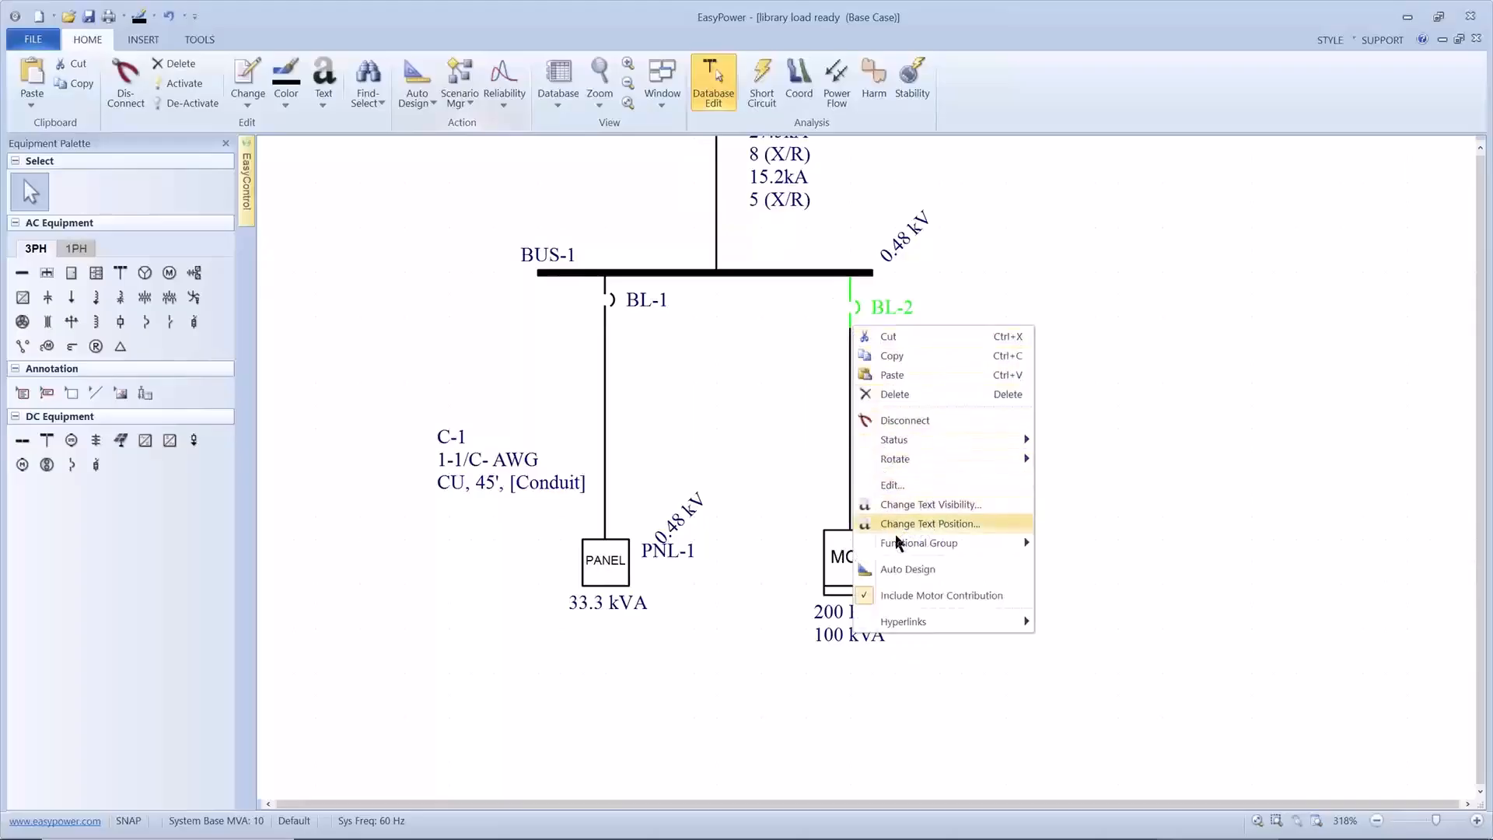
pyautogui.click(901, 576)
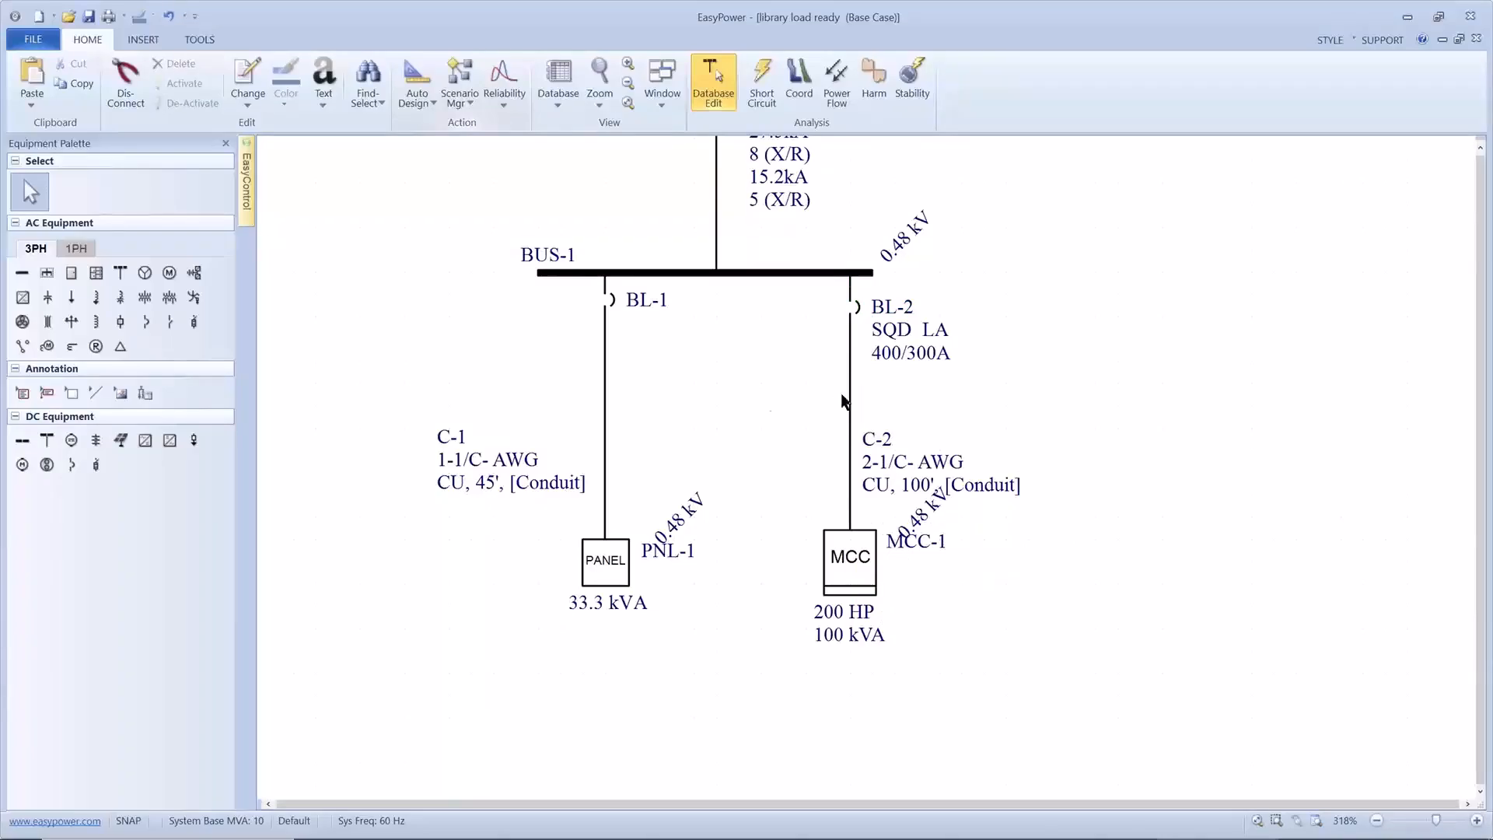
# Run Auto Design on cable C-1, and on breaker BL-1 in the feeder to PNL-1
pyautogui.rightClick(601, 369)
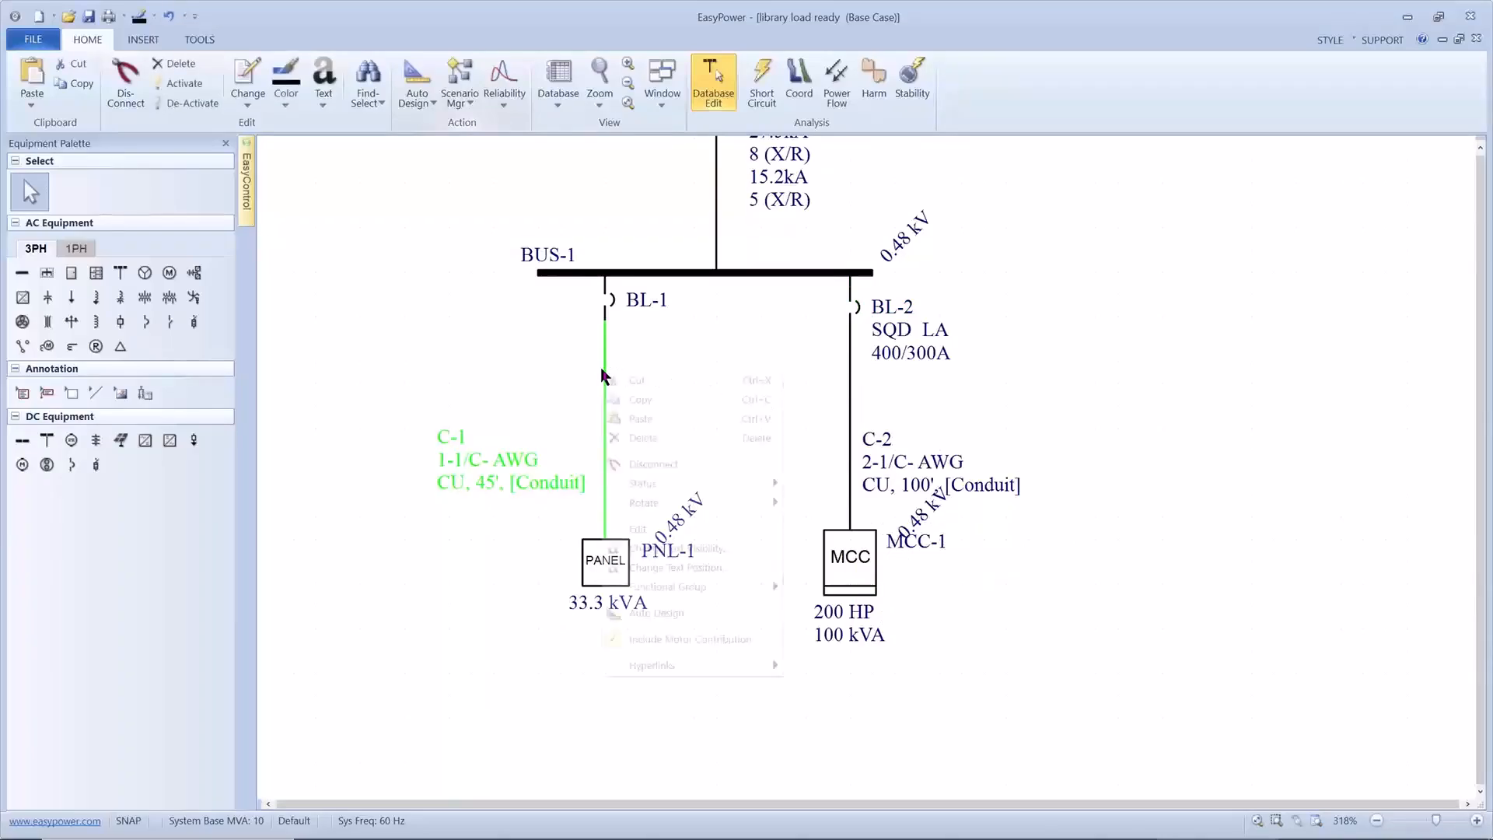
pyautogui.click(638, 612)
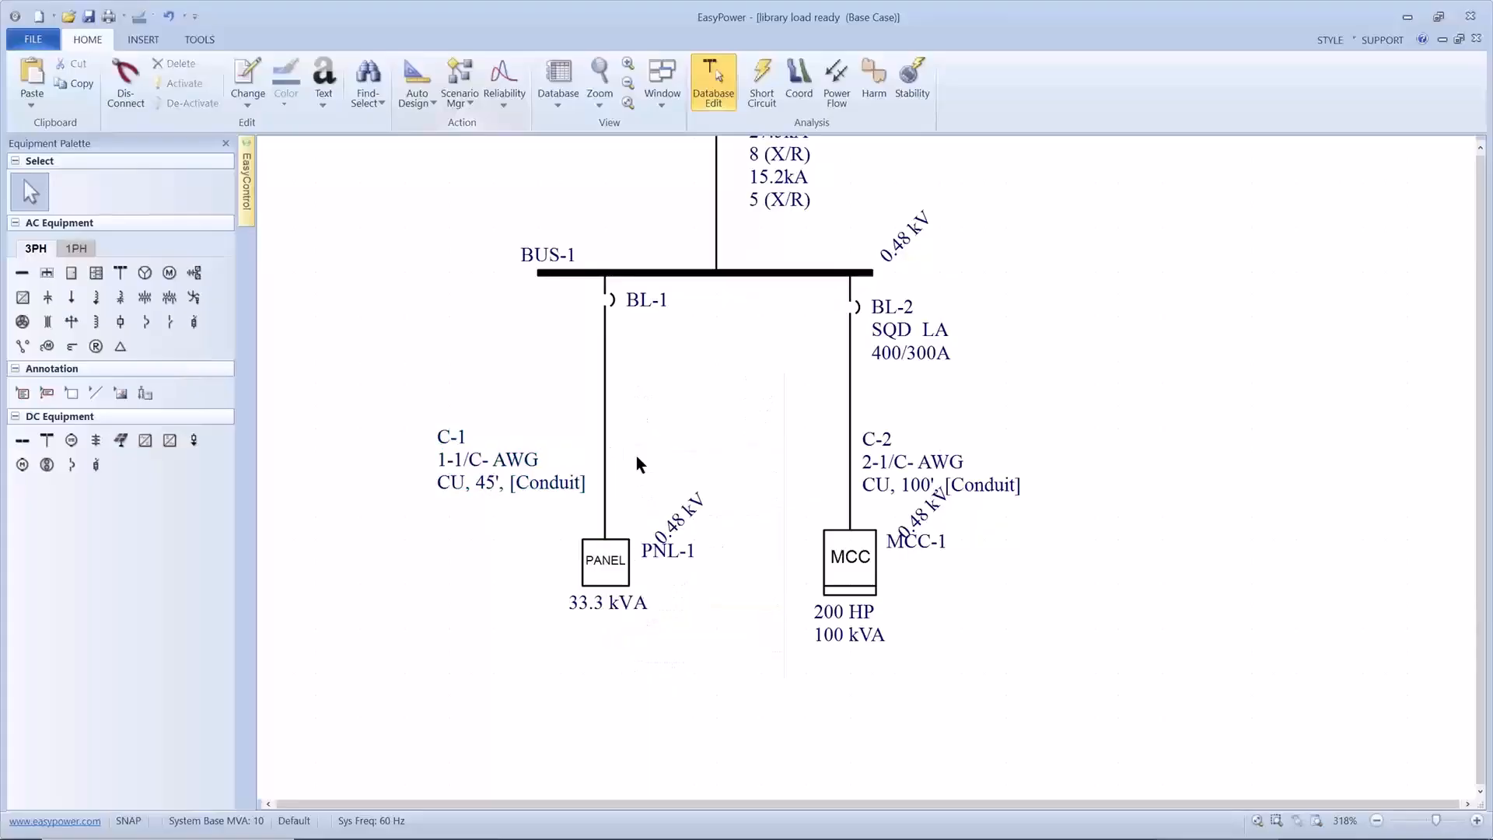
pyautogui.click(610, 302)
pyautogui.rightClick(611, 304)
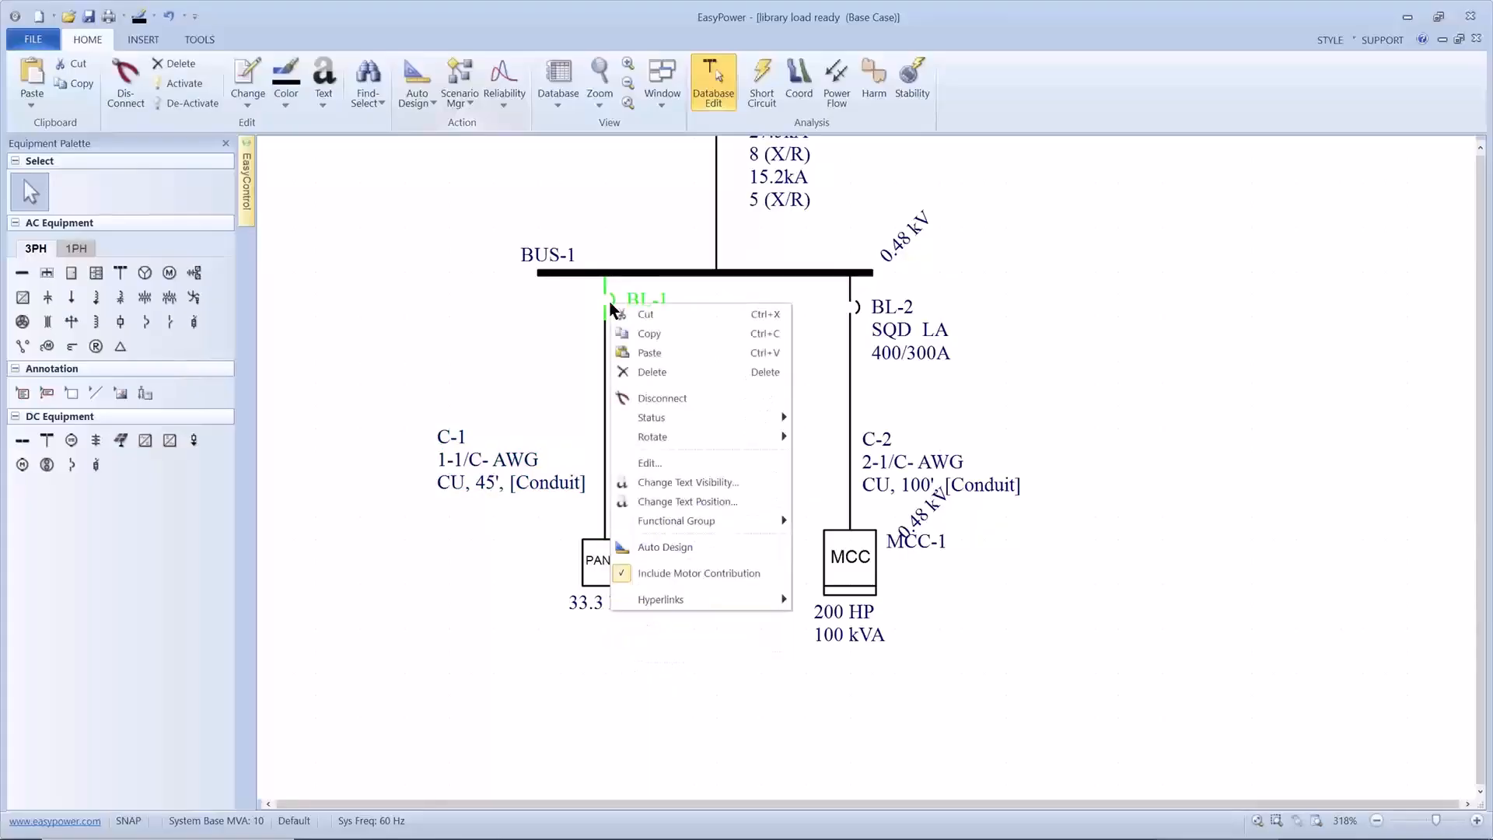
pyautogui.click(667, 548)
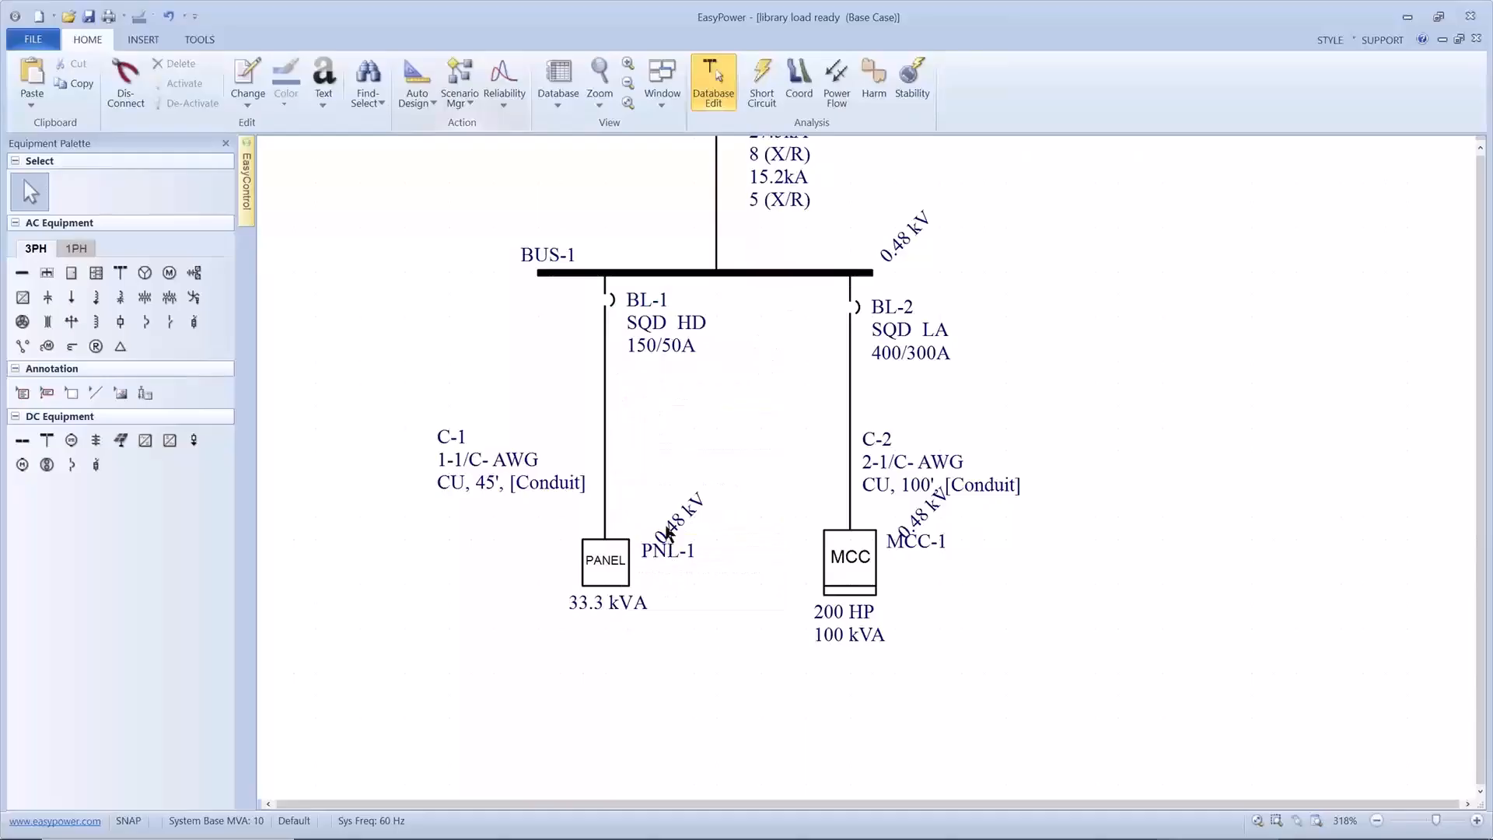
# Insert the panel schedule of PNL-1 on the one-line diagram in the empty area below the equipment
pyautogui.moveTo(648, 478); pyautogui.dragTo(744, 416)
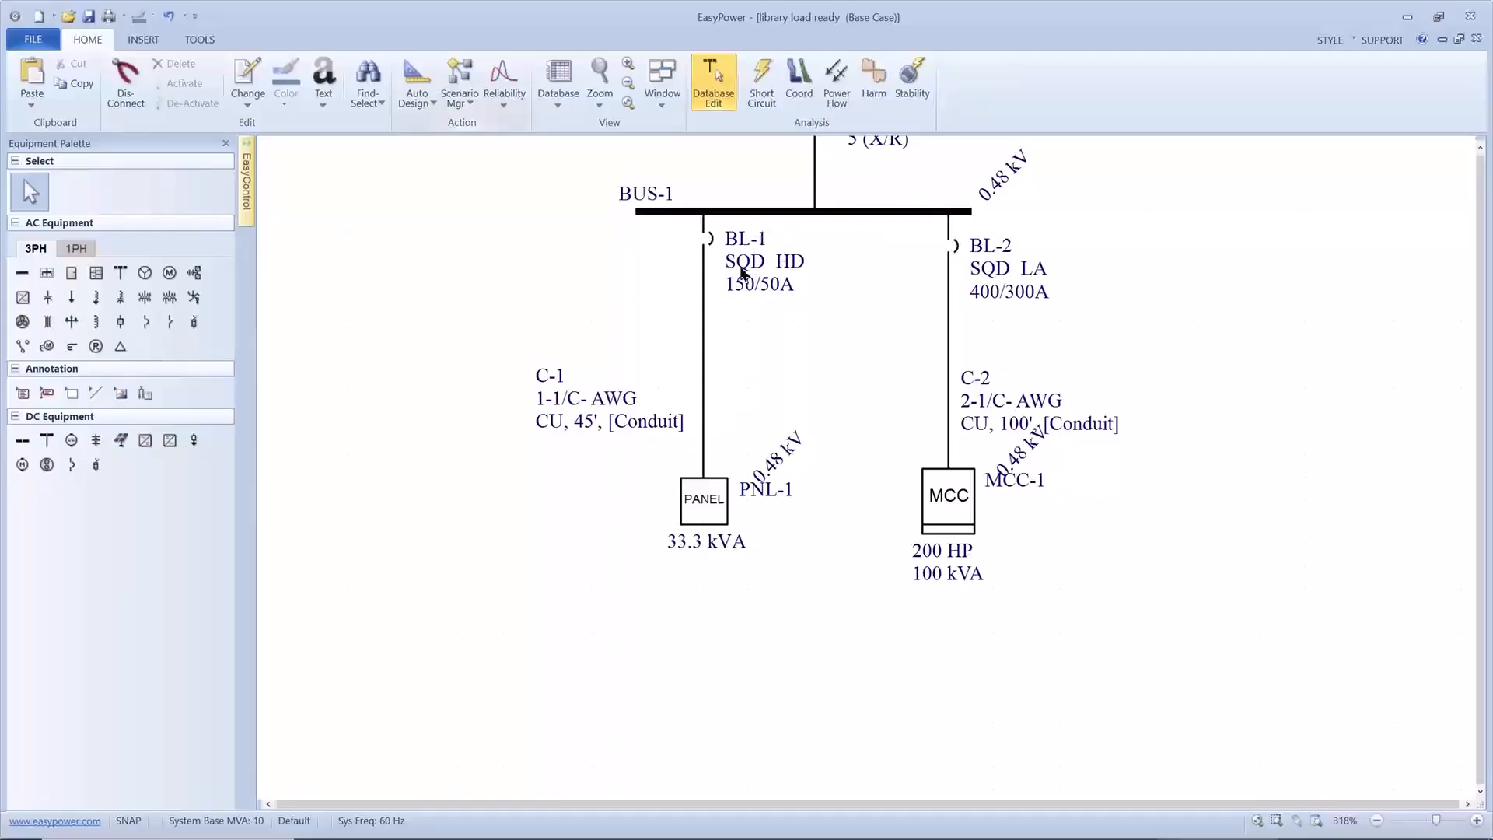
pyautogui.moveTo(743, 327); pyautogui.dragTo(771, 262)
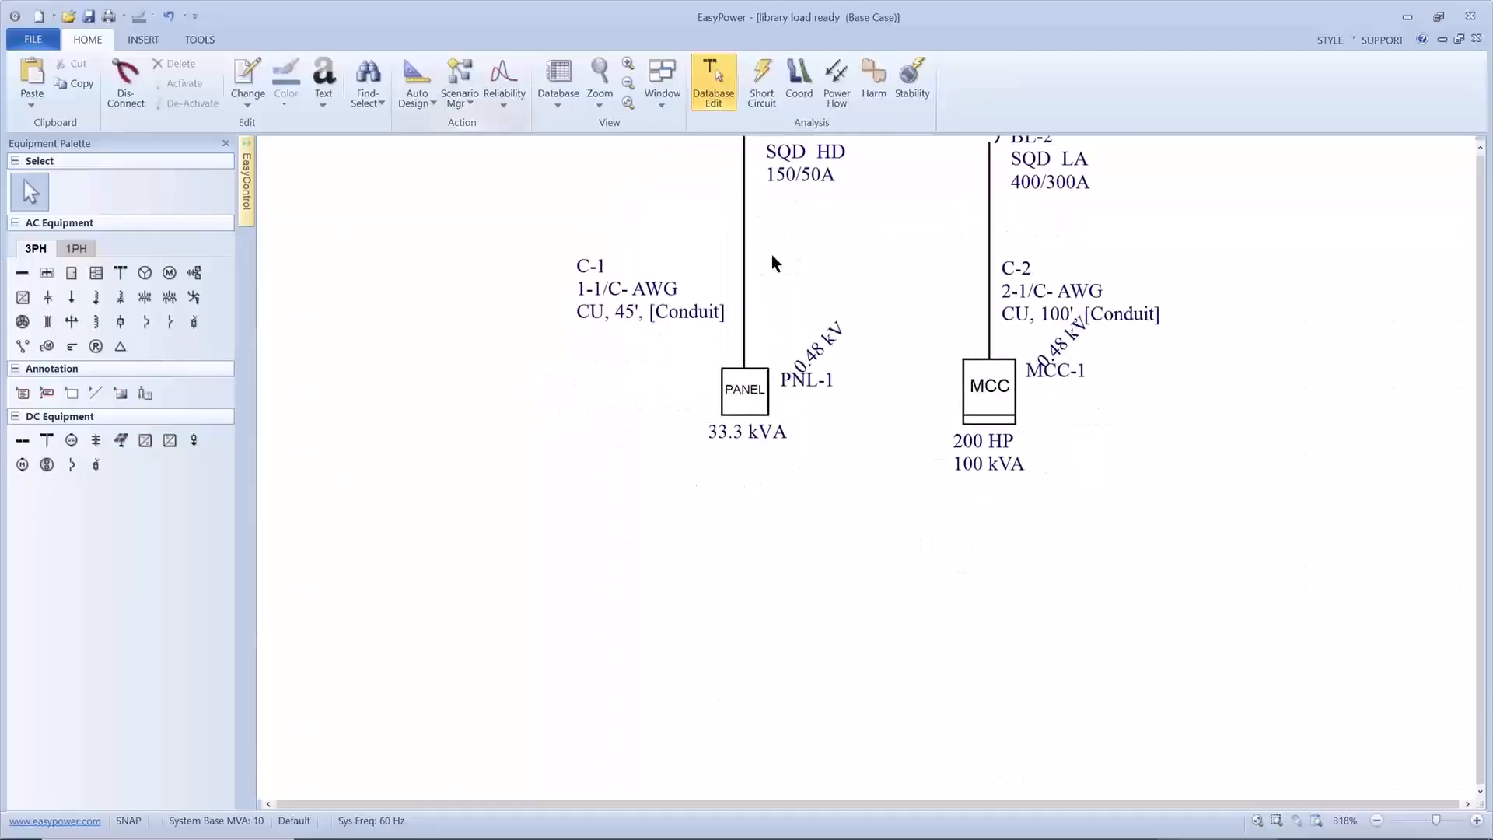
pyautogui.click(755, 389)
pyautogui.moveTo(756, 391); pyautogui.dragTo(782, 287)
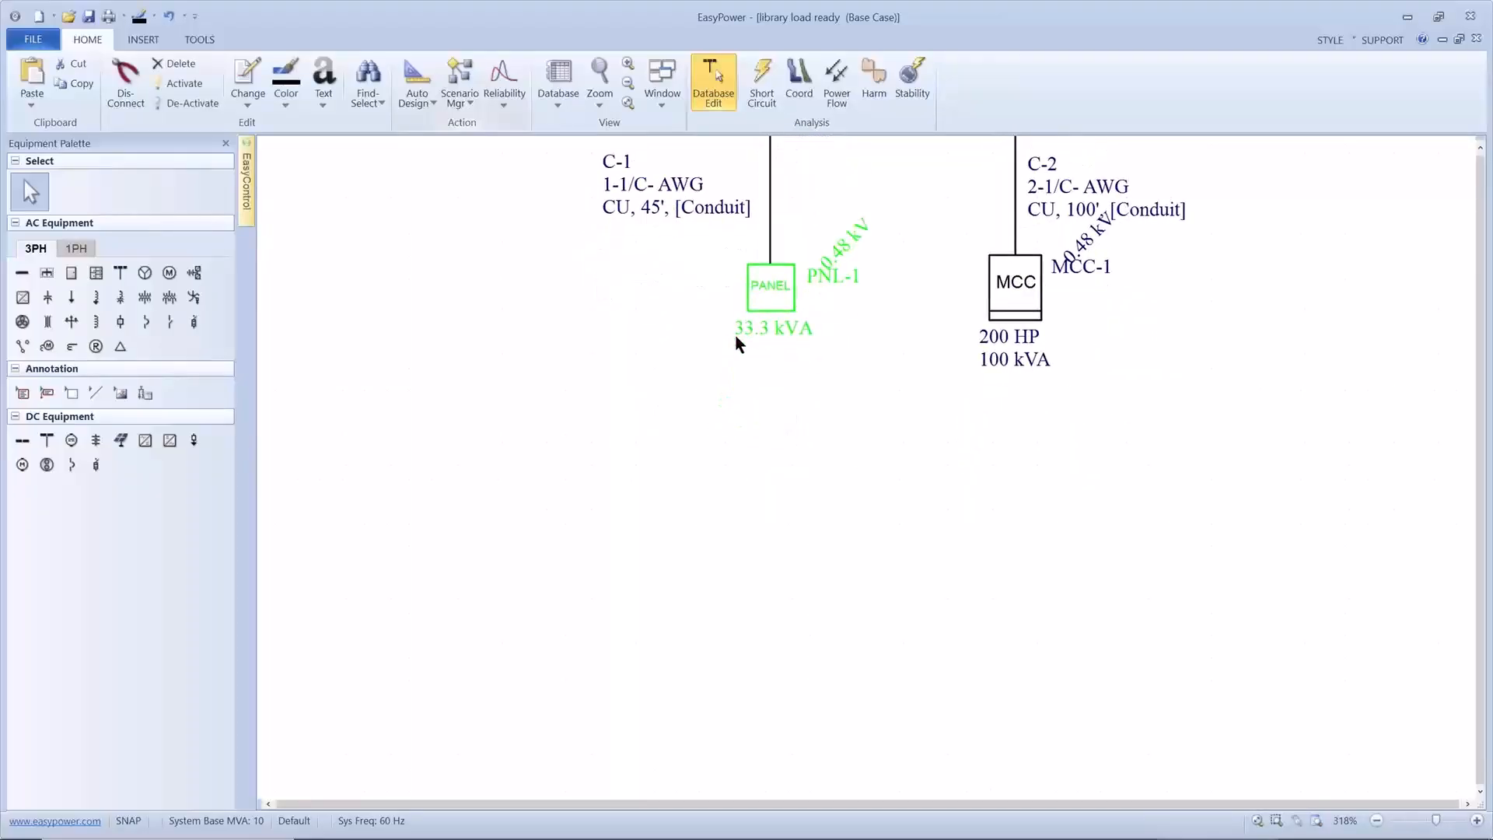
pyautogui.rightClick(609, 443)
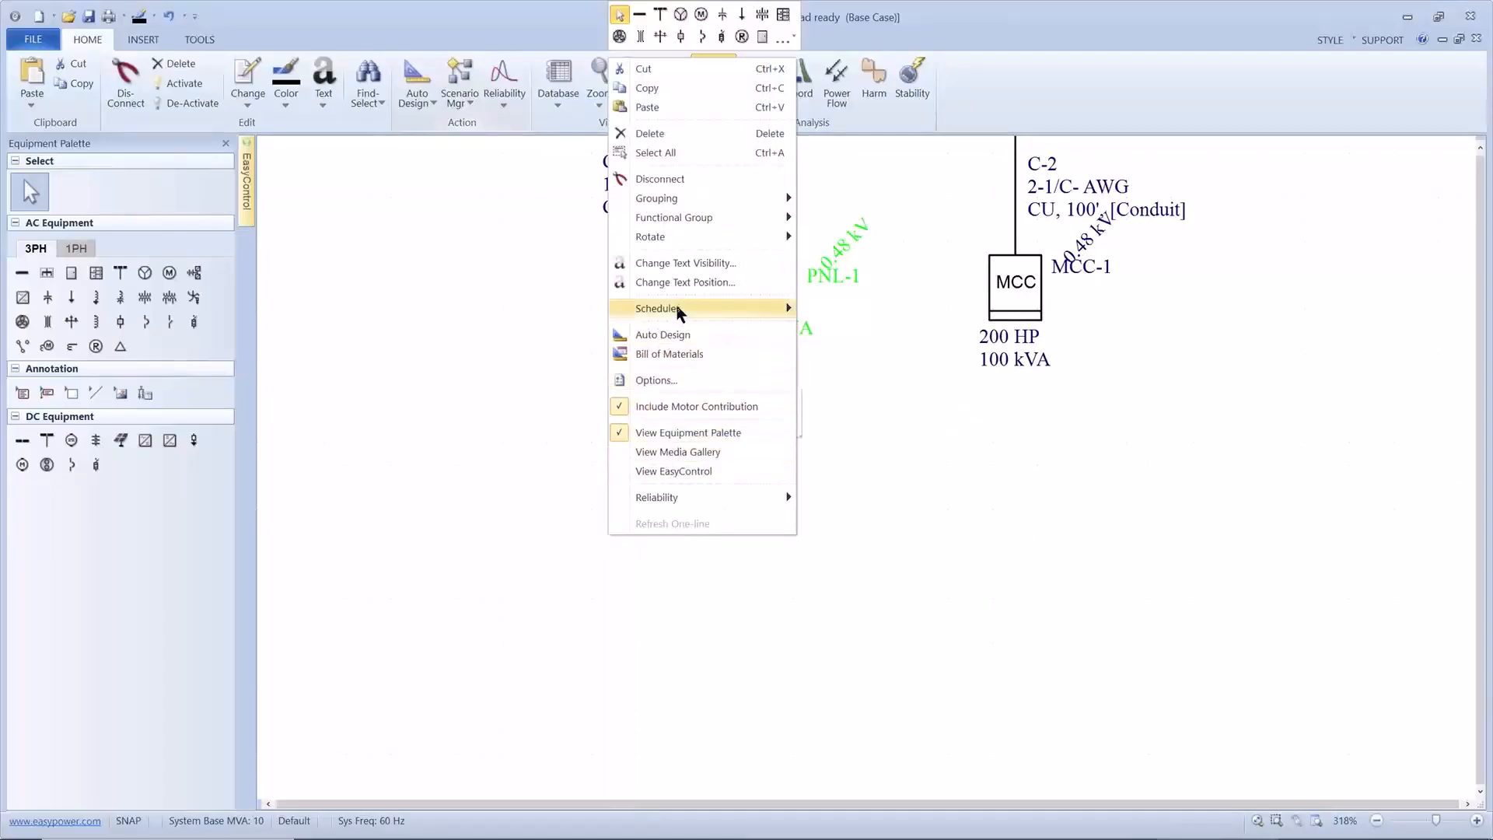
pyautogui.moveTo(678, 309)
pyautogui.click(826, 307)
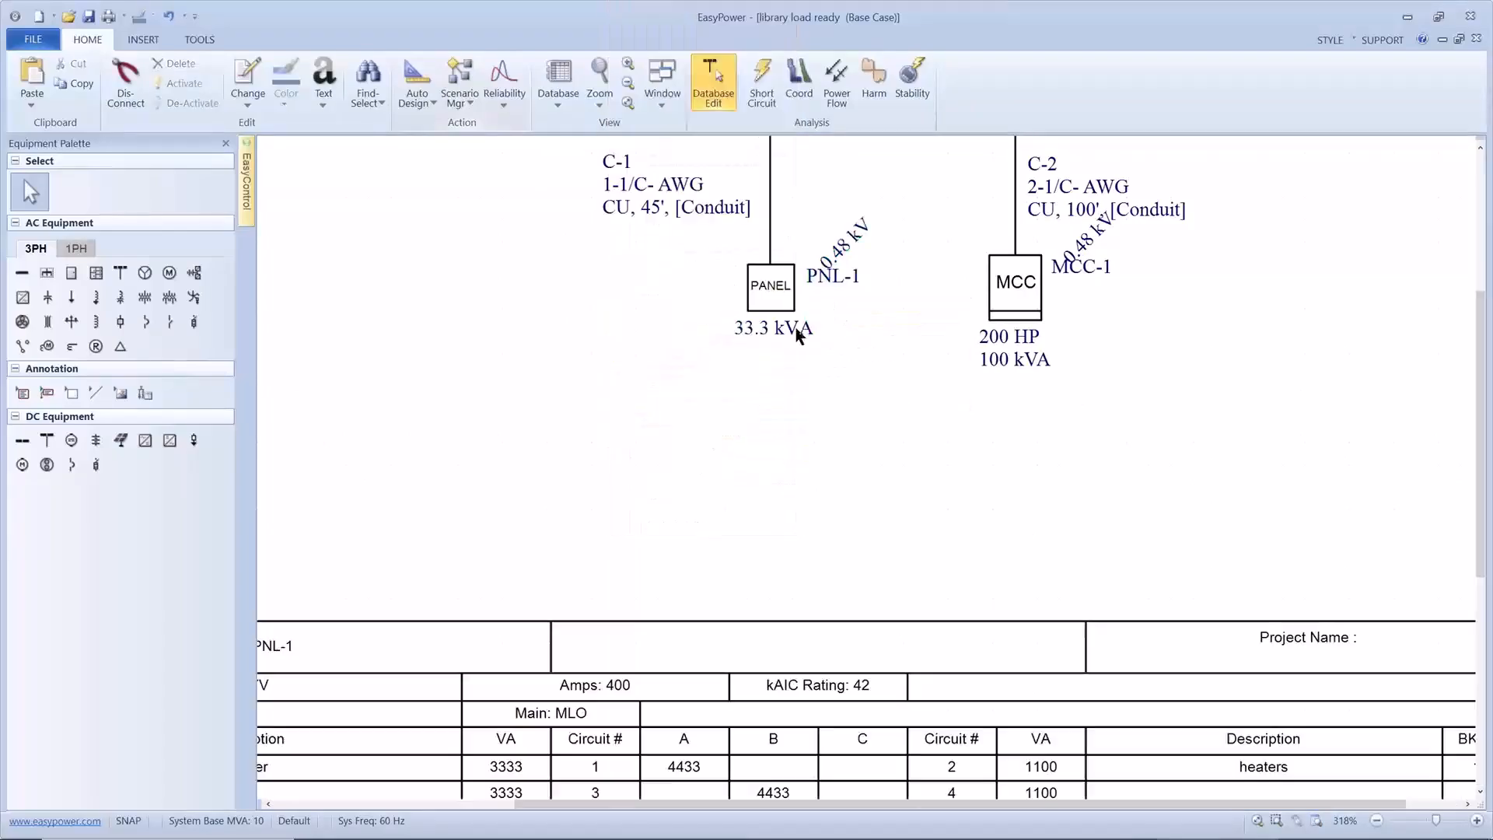
pyautogui.scroll(-4, 710, 408)
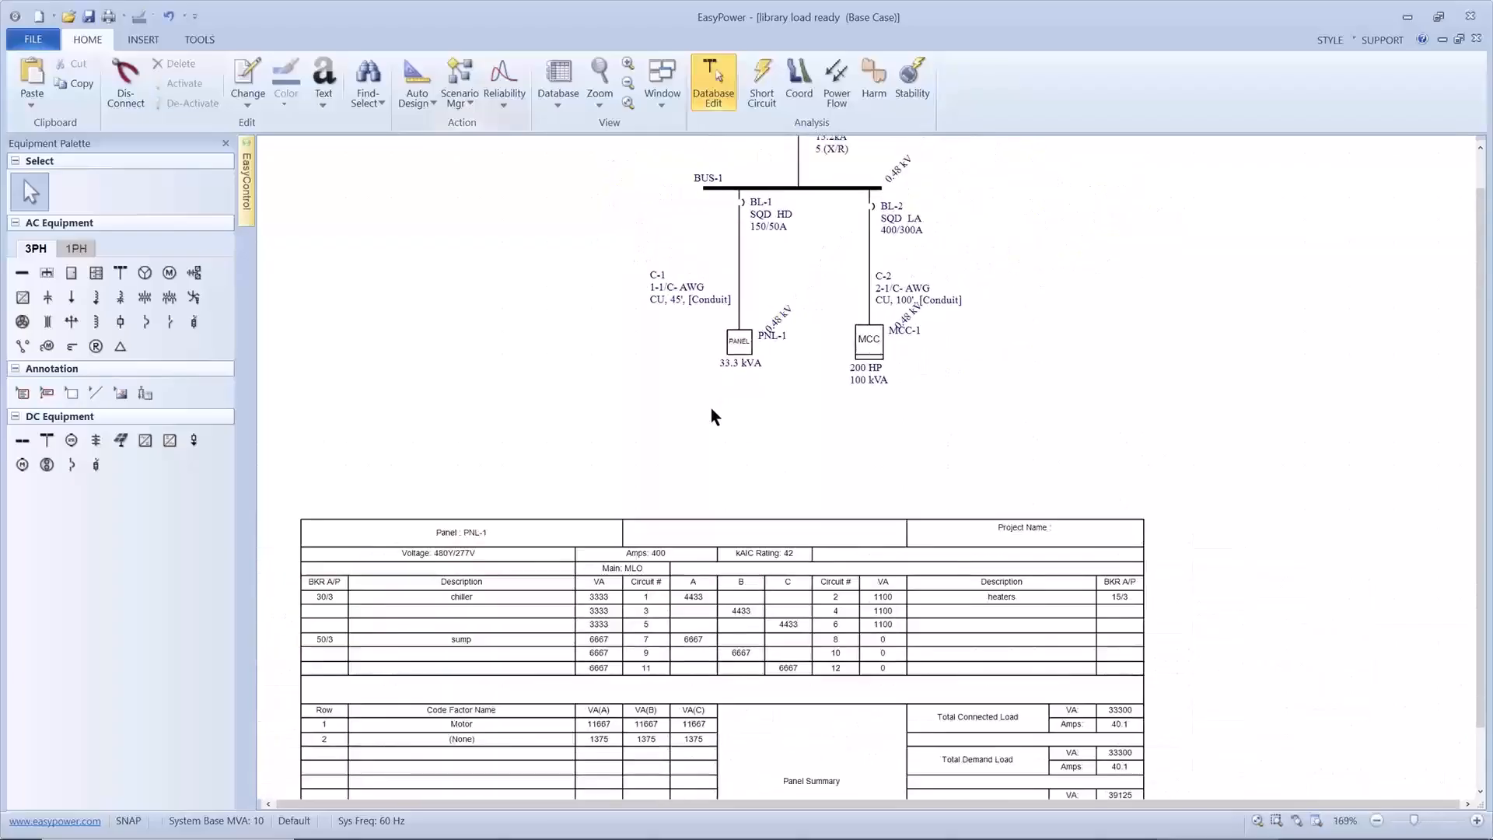
pyautogui.moveTo(711, 410)
pyautogui.mouseDown()
pyautogui.moveTo(764, 339)
pyautogui.moveTo(724, 423)
pyautogui.mouseUp()
# Create a new drawing named mcc from the feeder branch with BL-2, C-2 and MCC-1
pyautogui.moveTo(918, 389); pyautogui.dragTo(838, 231)
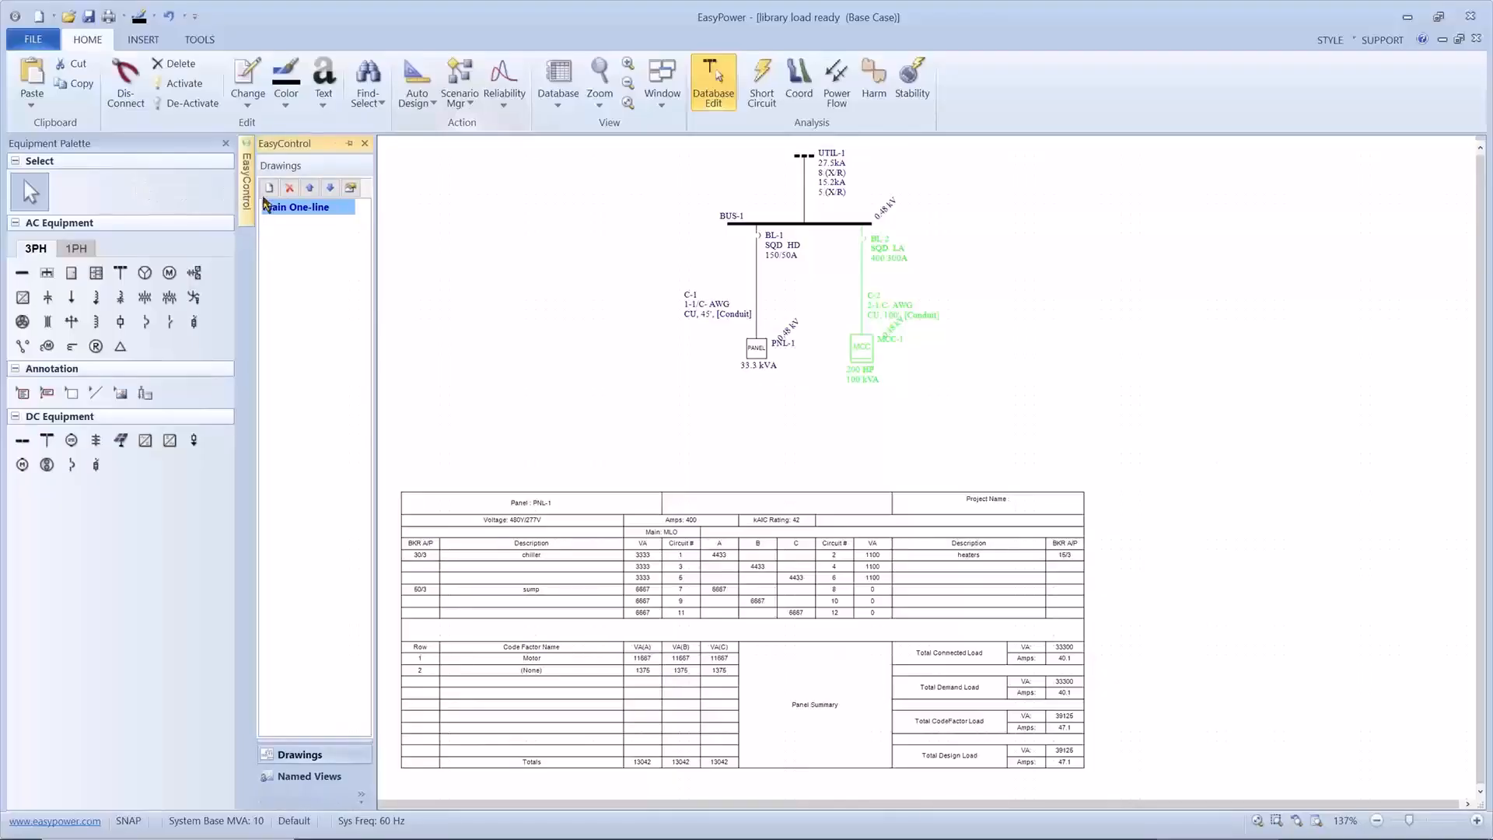
pyautogui.click(269, 188)
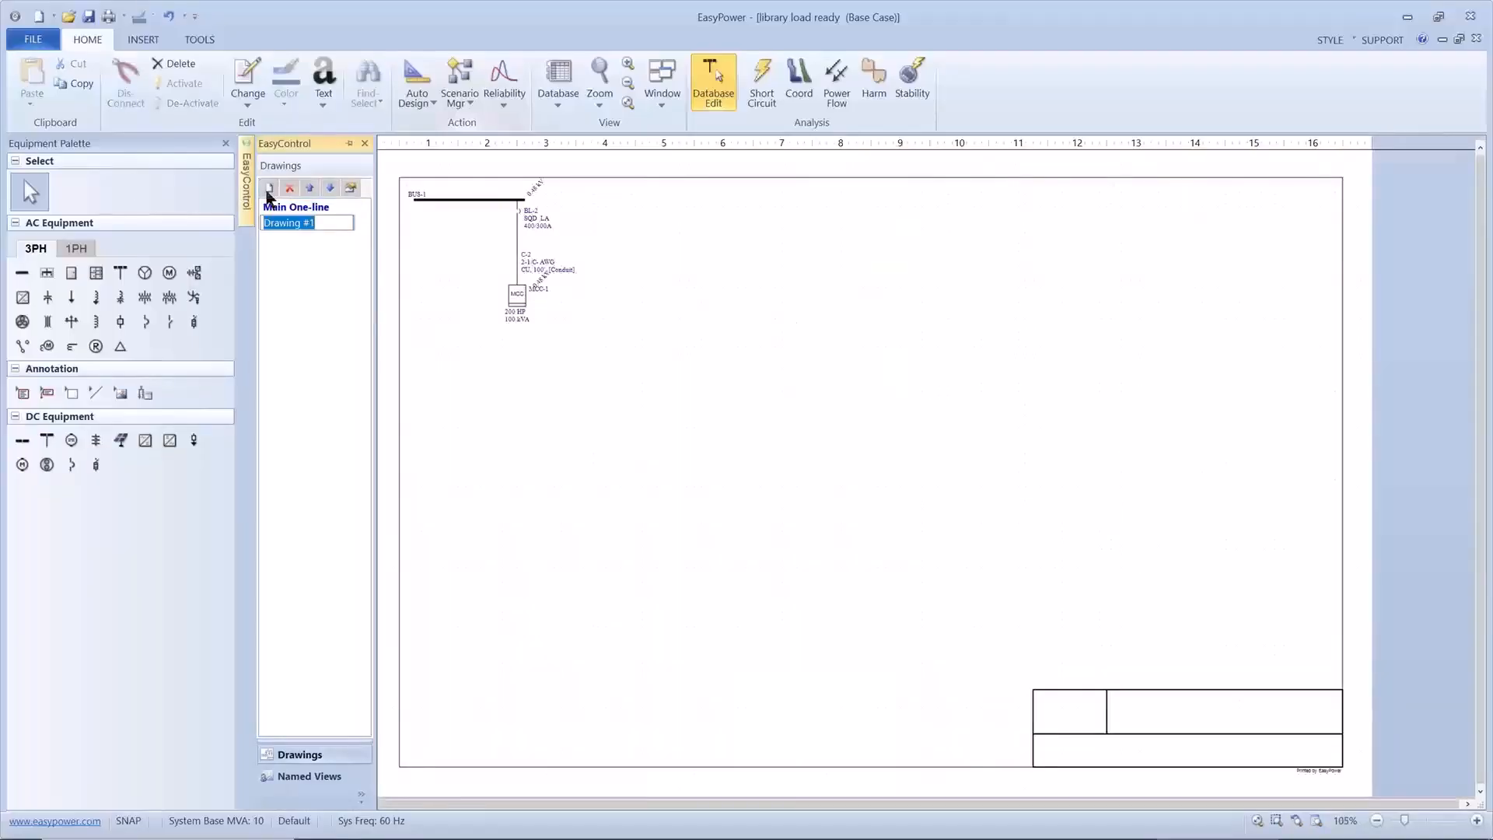
pyautogui.write('mcc')
pyautogui.press('Return')
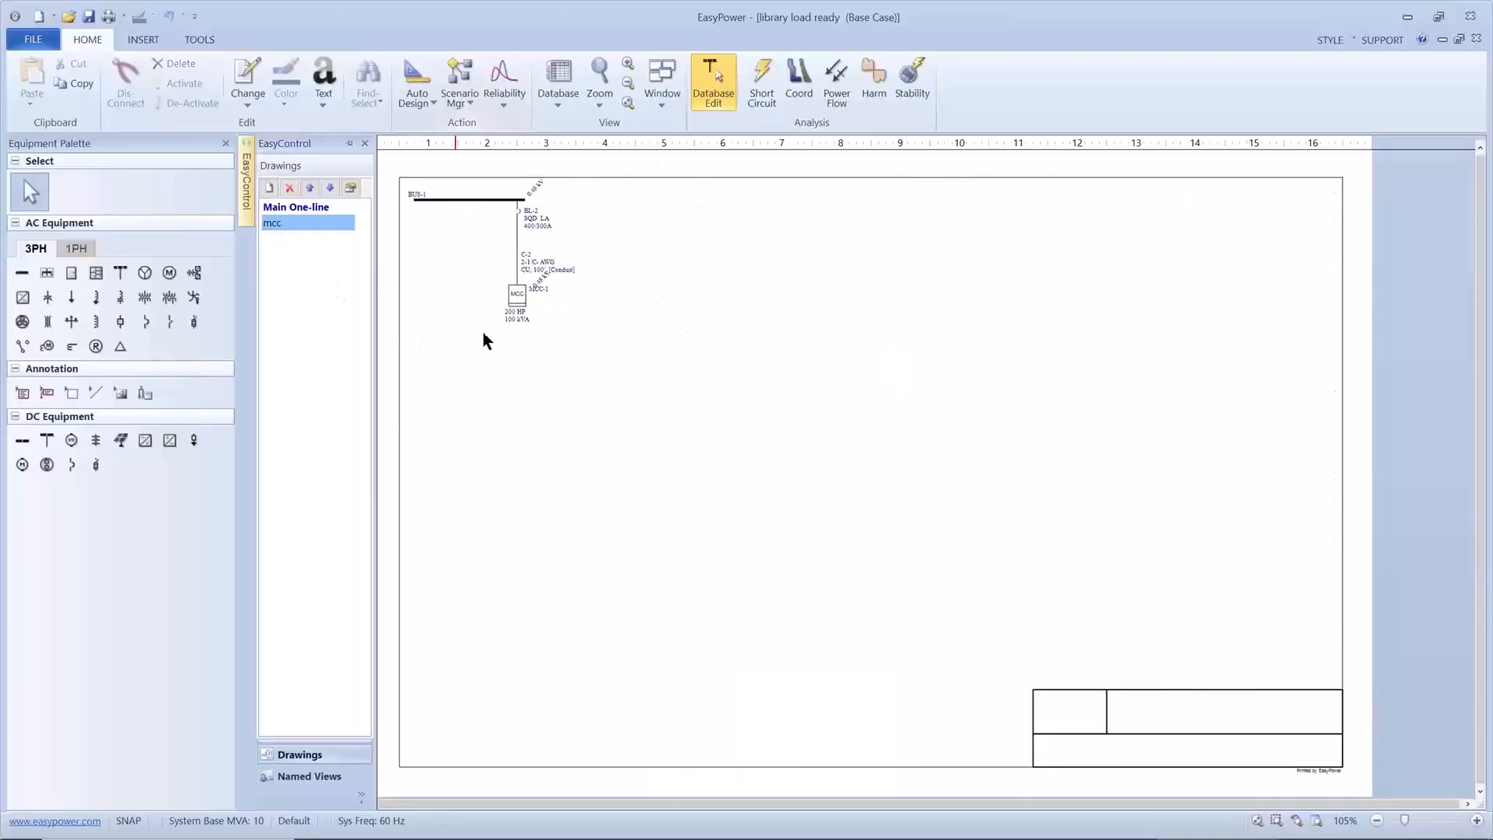
# Insert the schedule of MCC-1 on the mcc drawing
pyautogui.click(520, 308)
pyautogui.rightClick(520, 305)
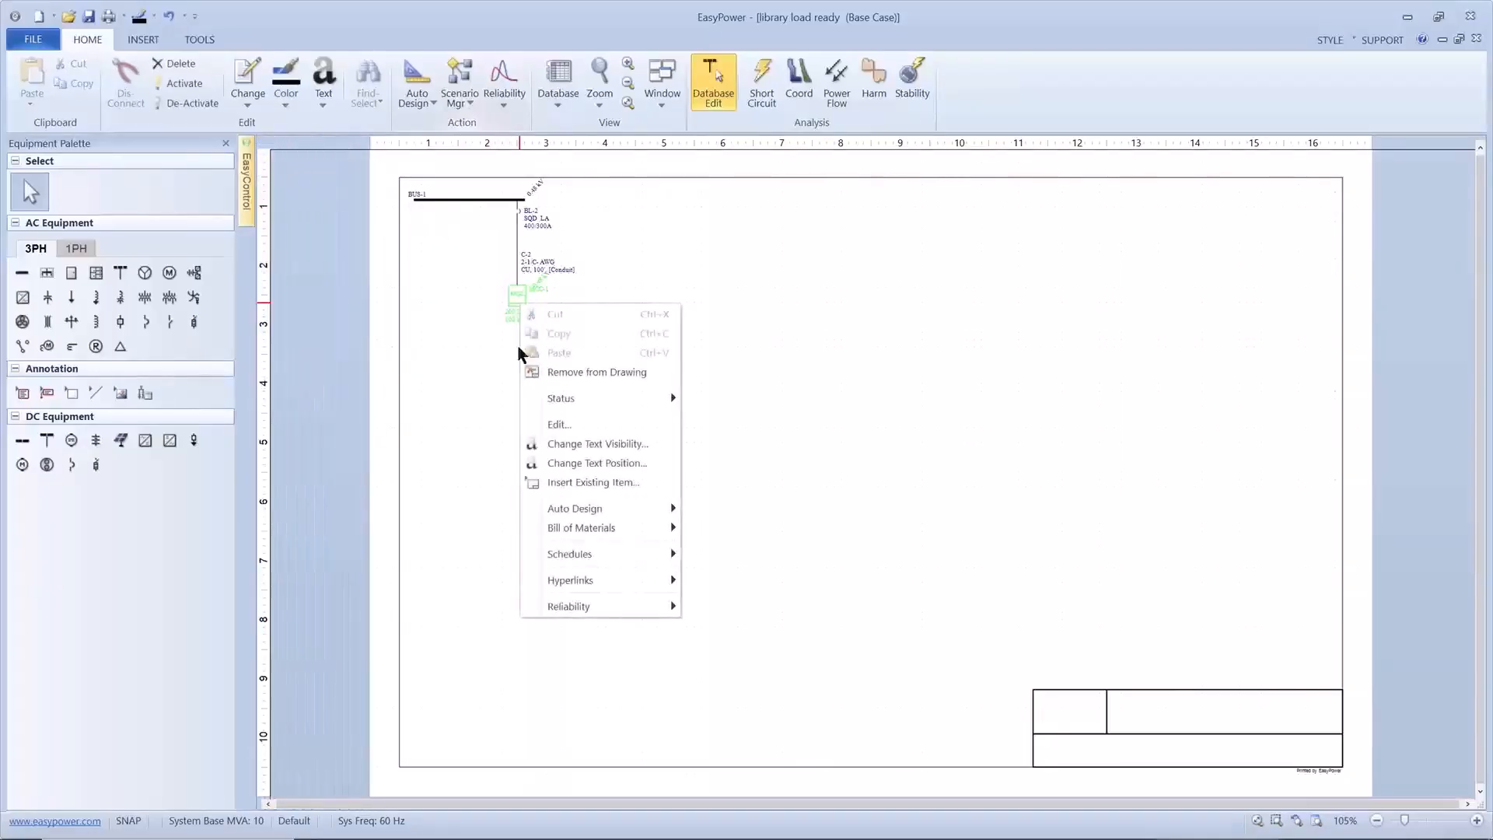
pyautogui.moveTo(566, 528)
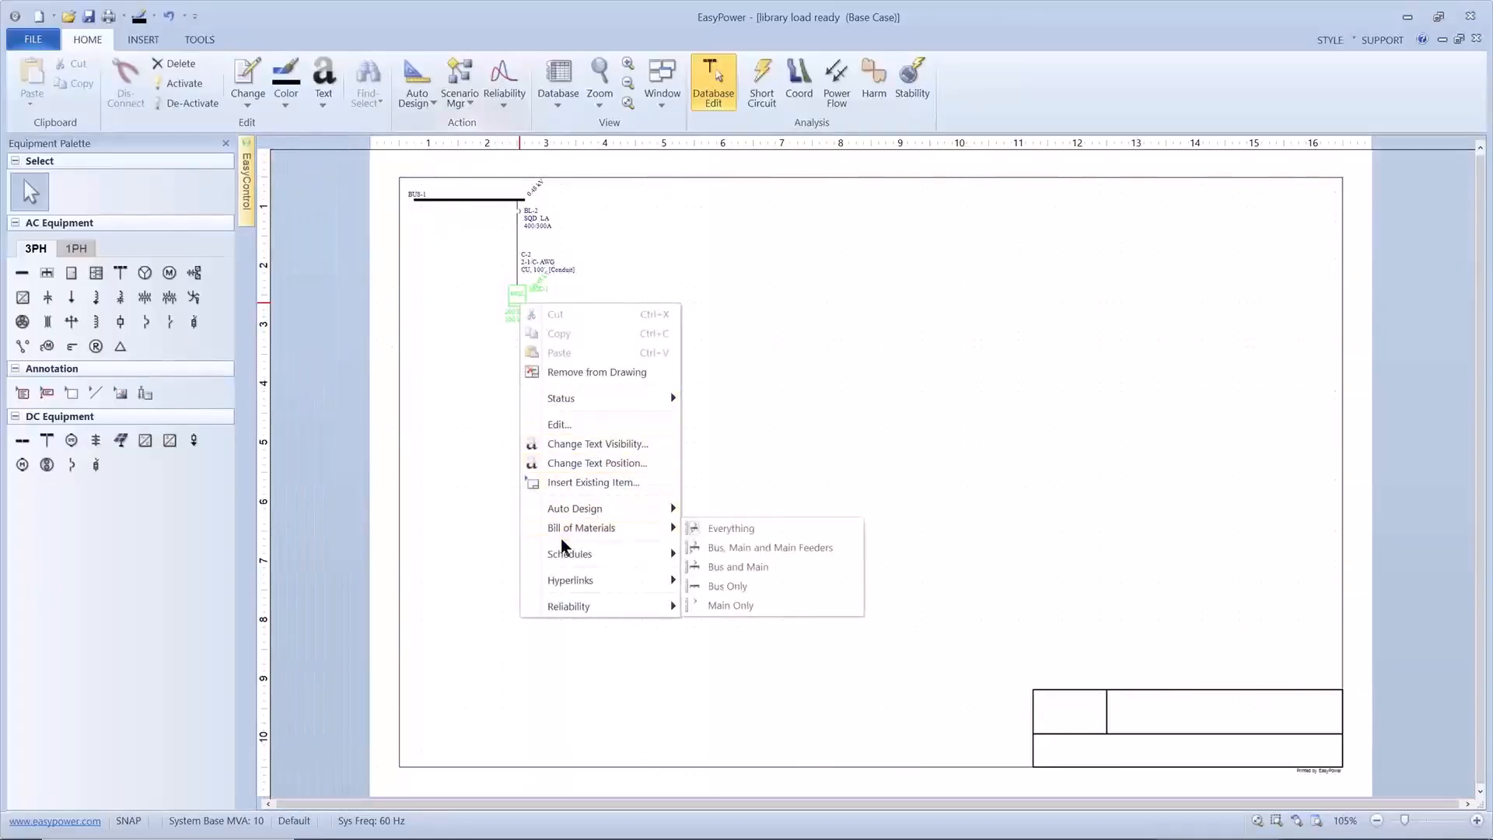
pyautogui.moveTo(566, 554)
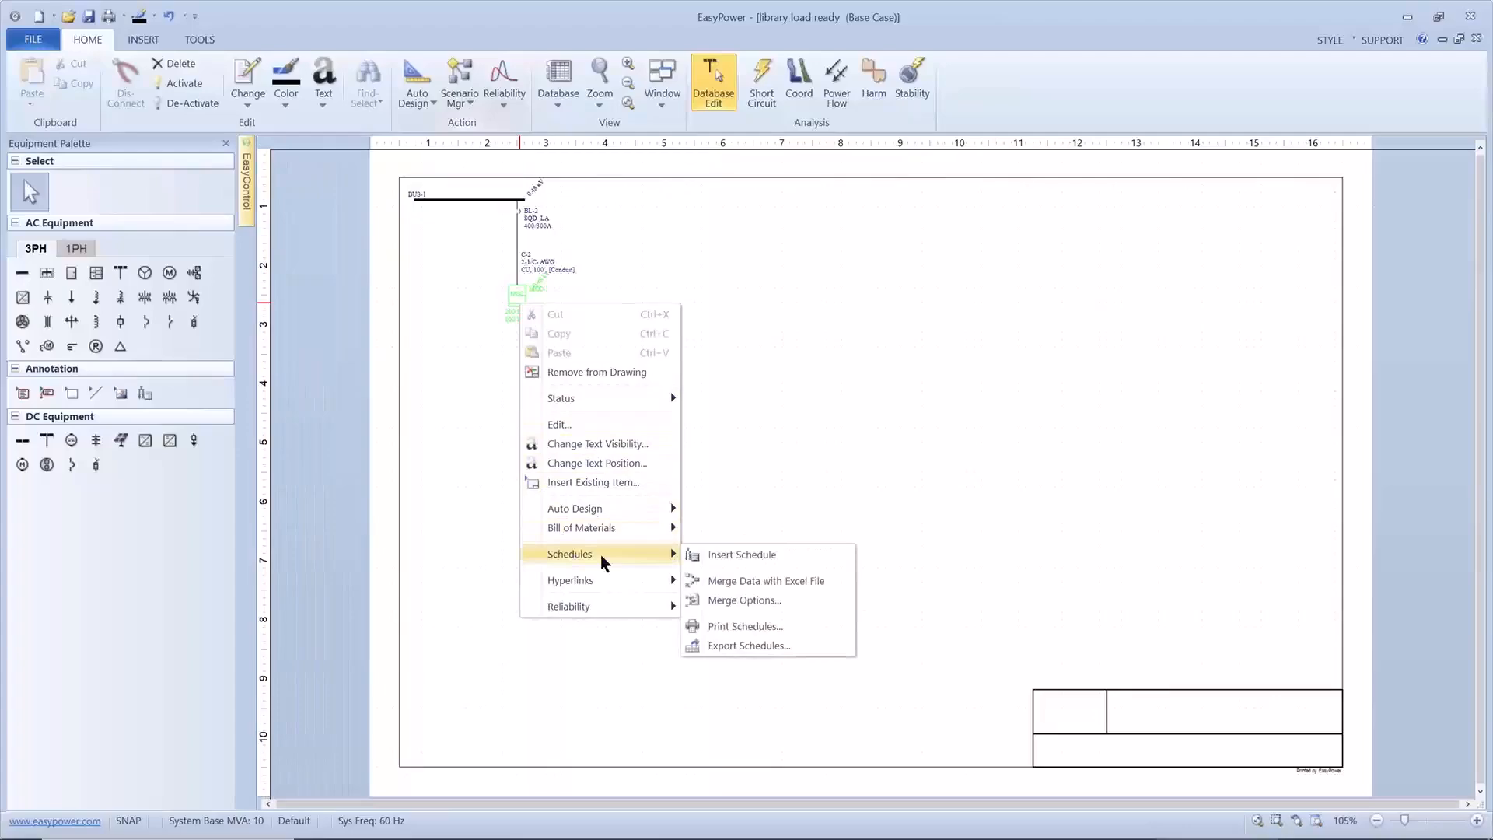
pyautogui.click(722, 553)
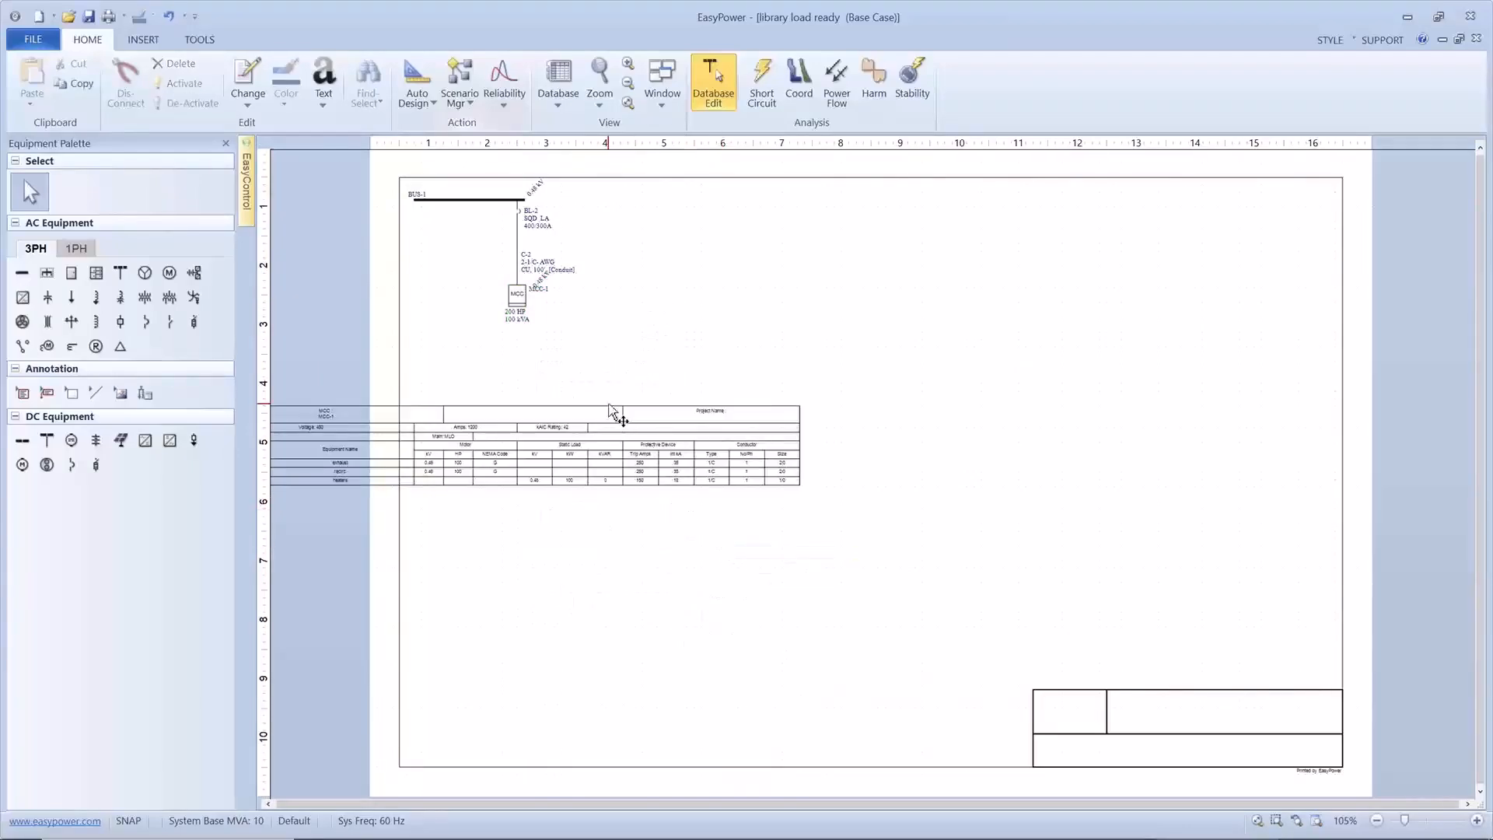
# Move the MCC-1 schedule fully inside the sheet border, below the one-line equipment
pyautogui.moveTo(620, 413); pyautogui.dragTo(878, 350)
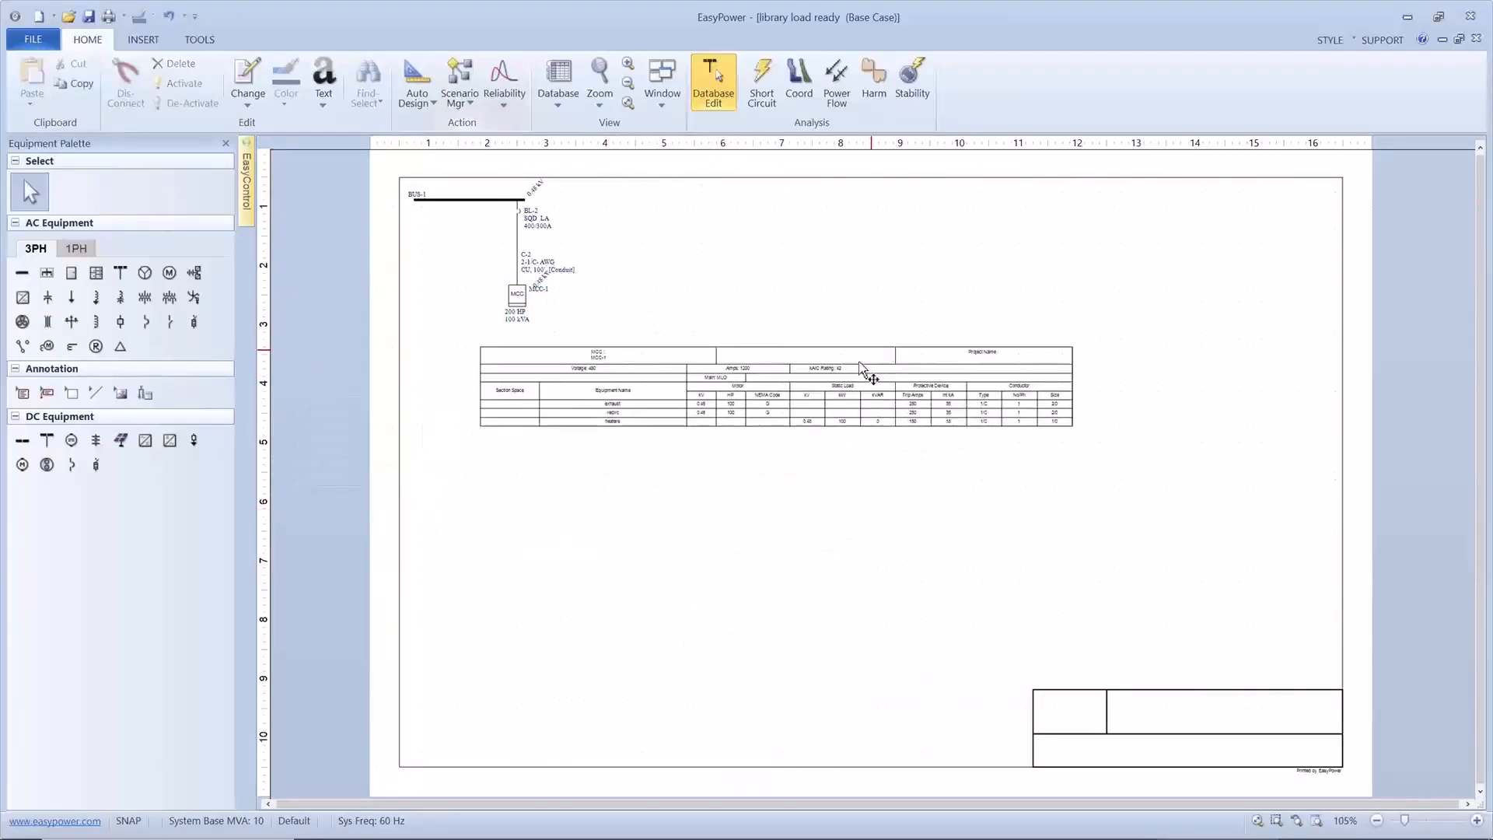
pyautogui.scroll(3, 841, 371)
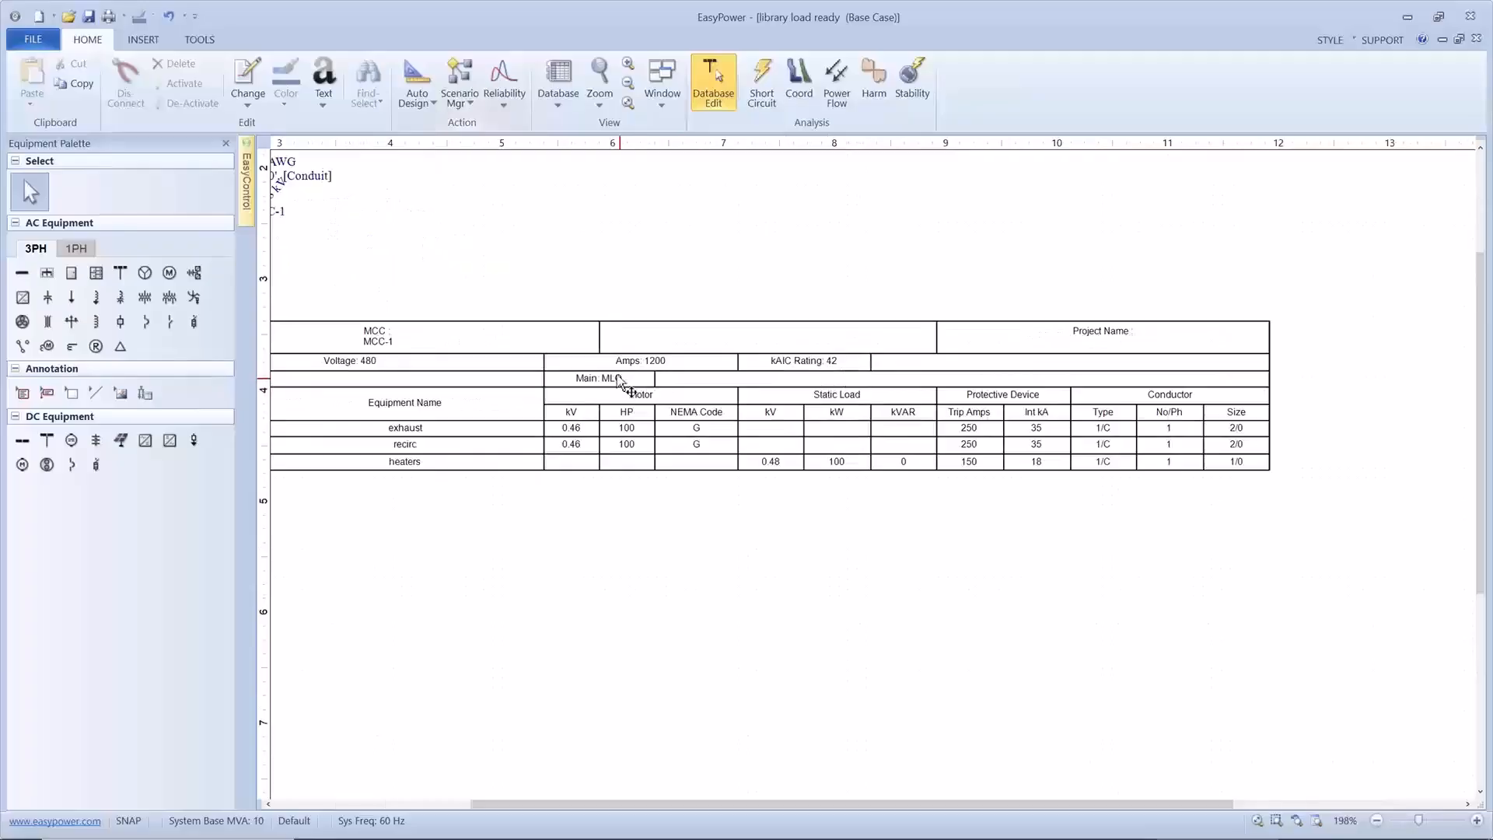
pyautogui.moveTo(574, 332); pyautogui.dragTo(701, 373)
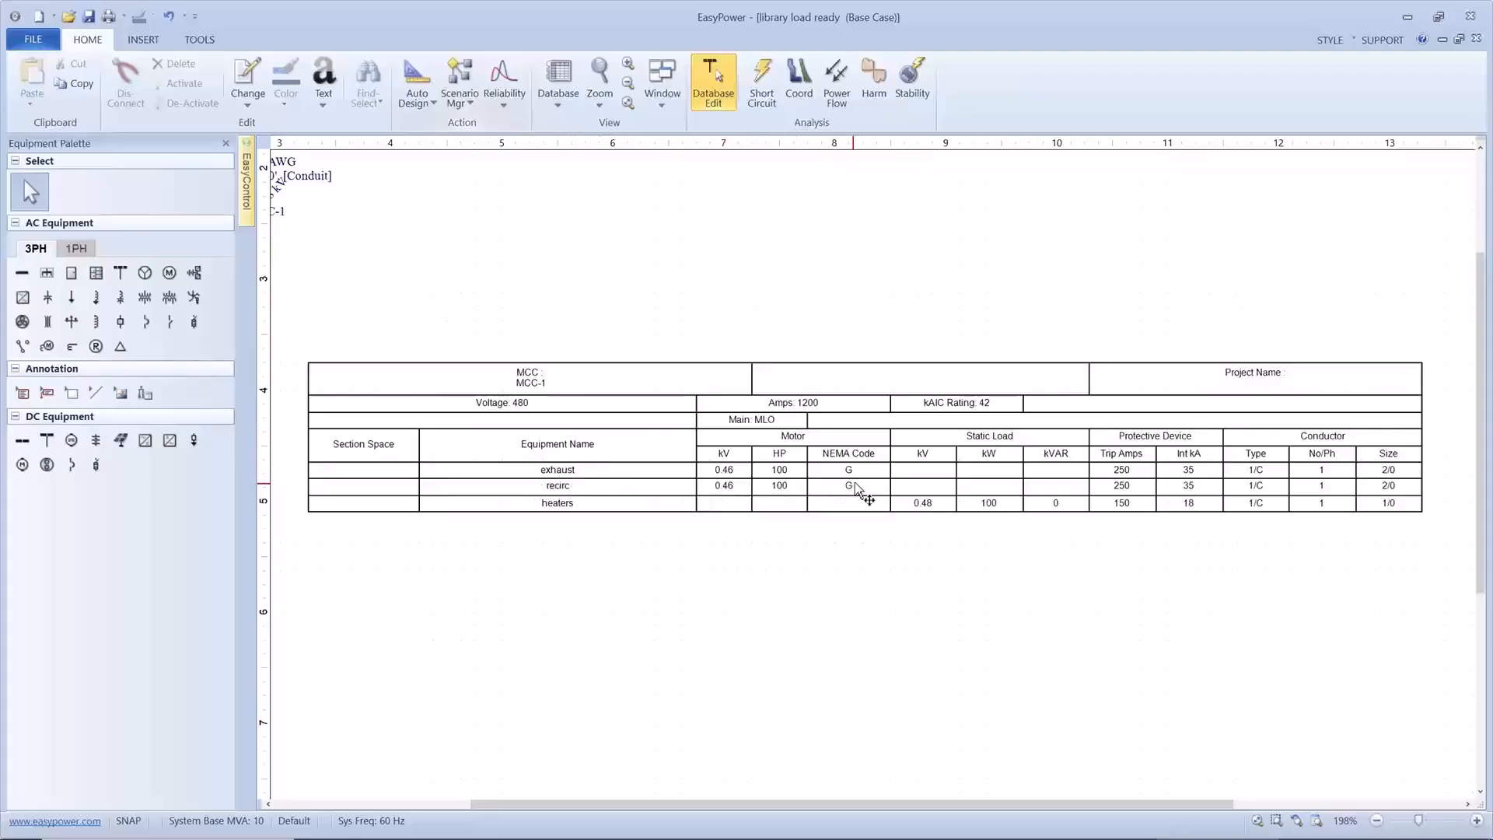
# Switch from the mcc drawing back to the Main One-line drawing
pyautogui.scroll(-1, 853, 486)
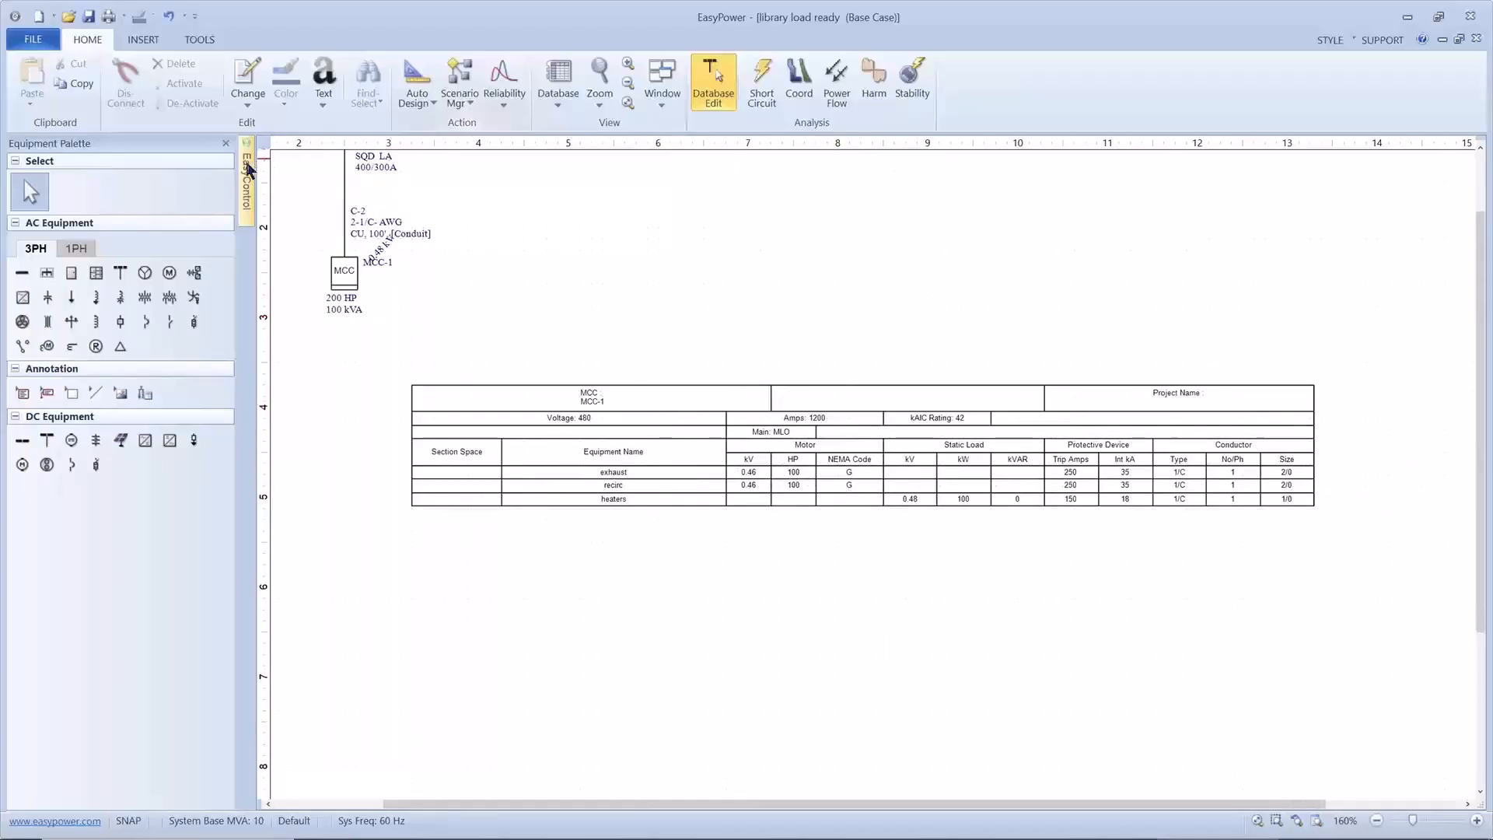
pyautogui.moveTo(247, 175)
pyautogui.click(272, 207)
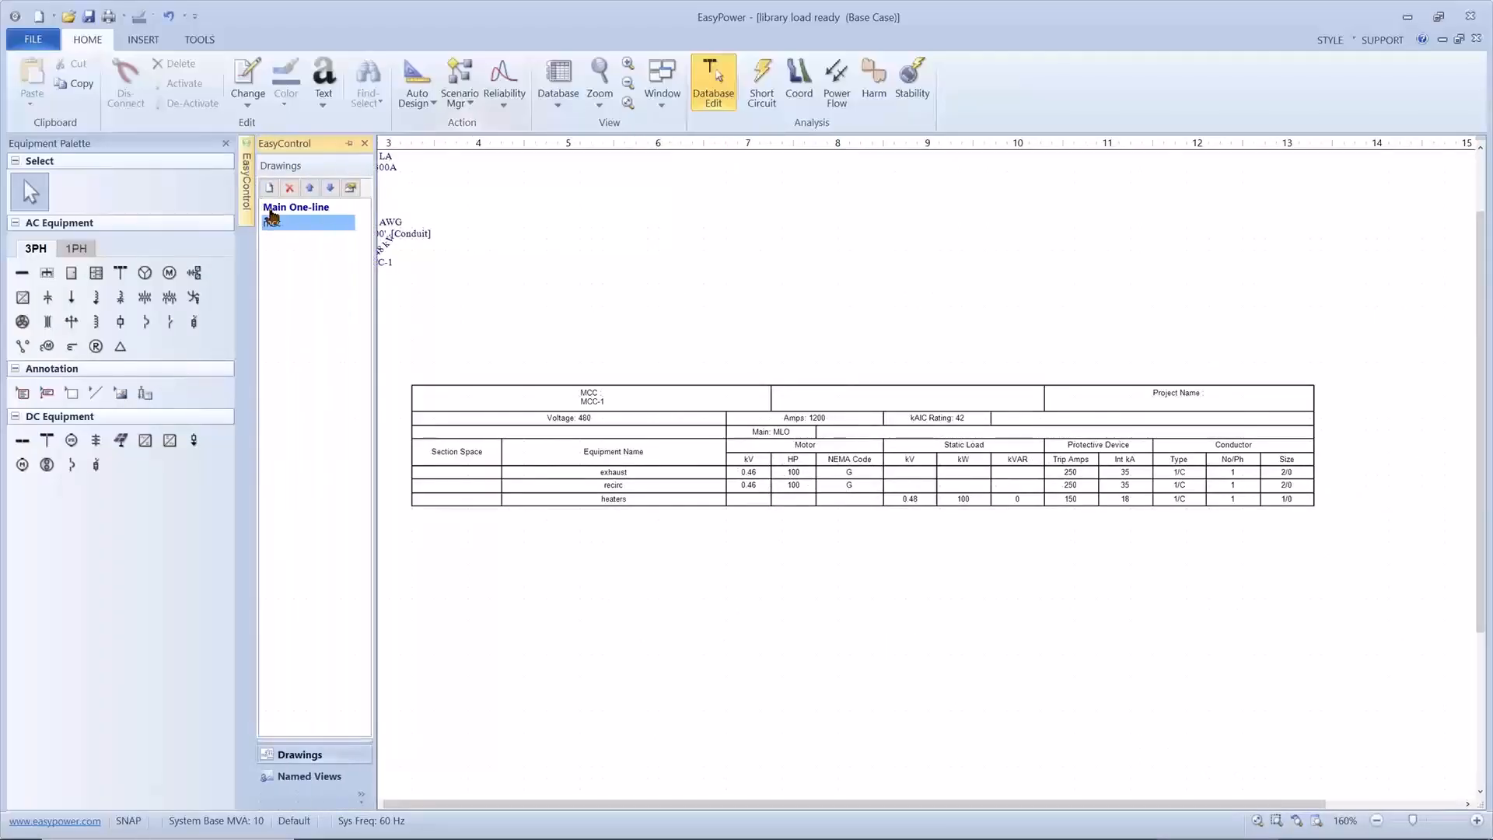
pyautogui.click(449, 347)
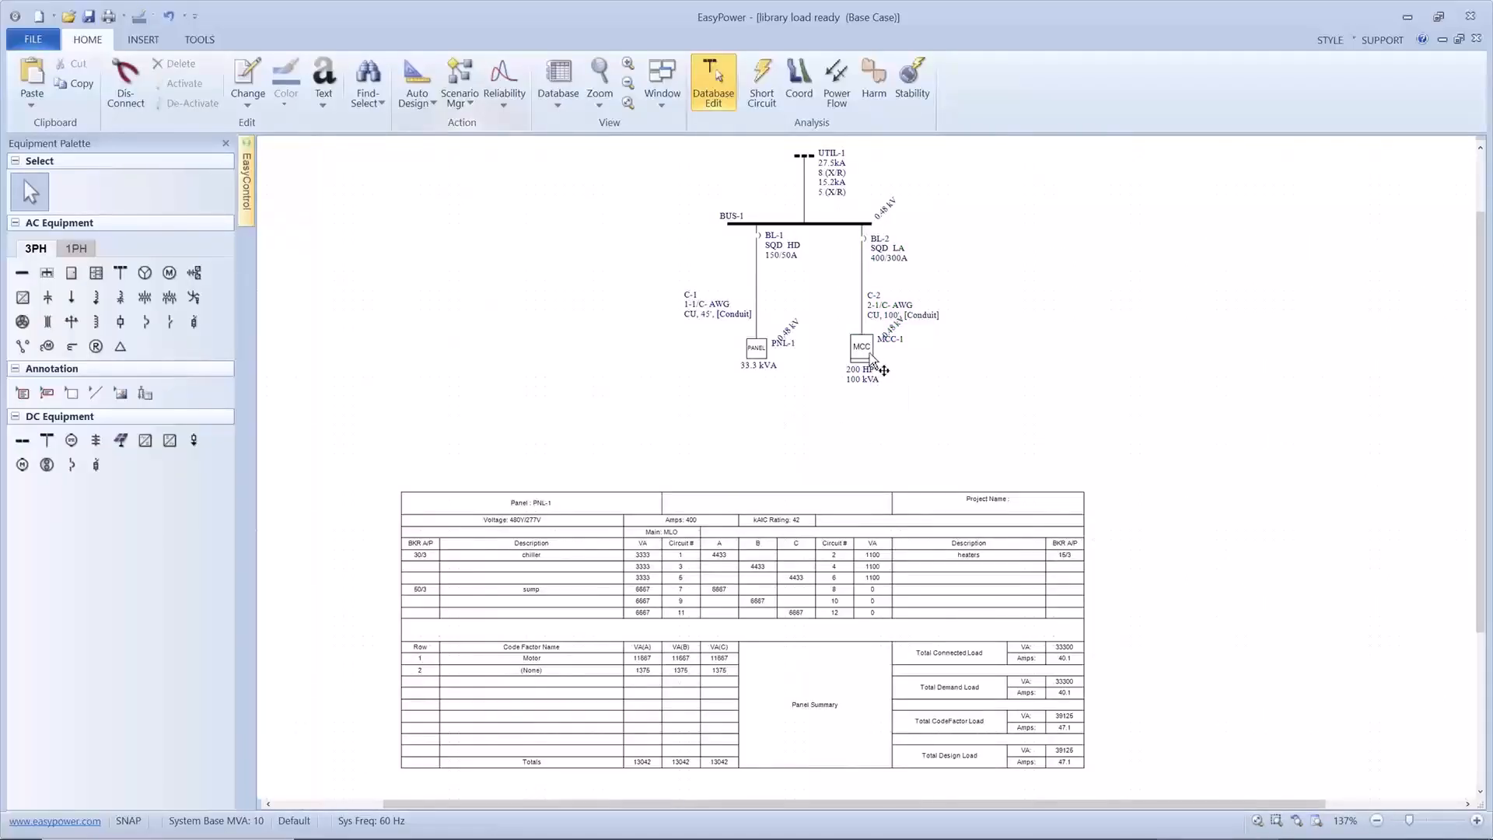
pyautogui.moveTo(869, 355)
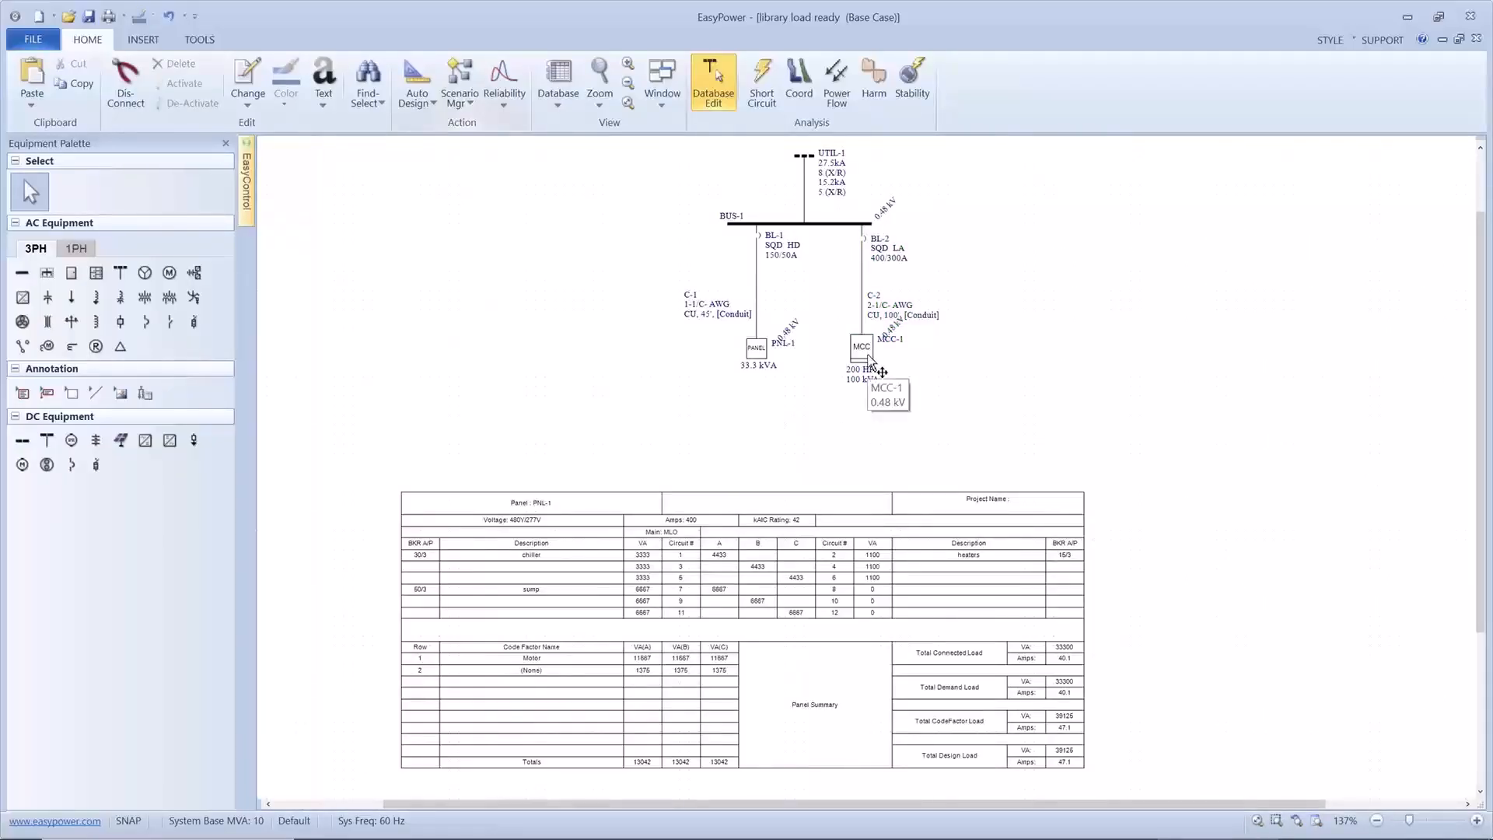
# Create a new subsystem template and arrange its window so the one-line's MCC-1 feeder branch is accessible behind it
pyautogui.click(37, 39)
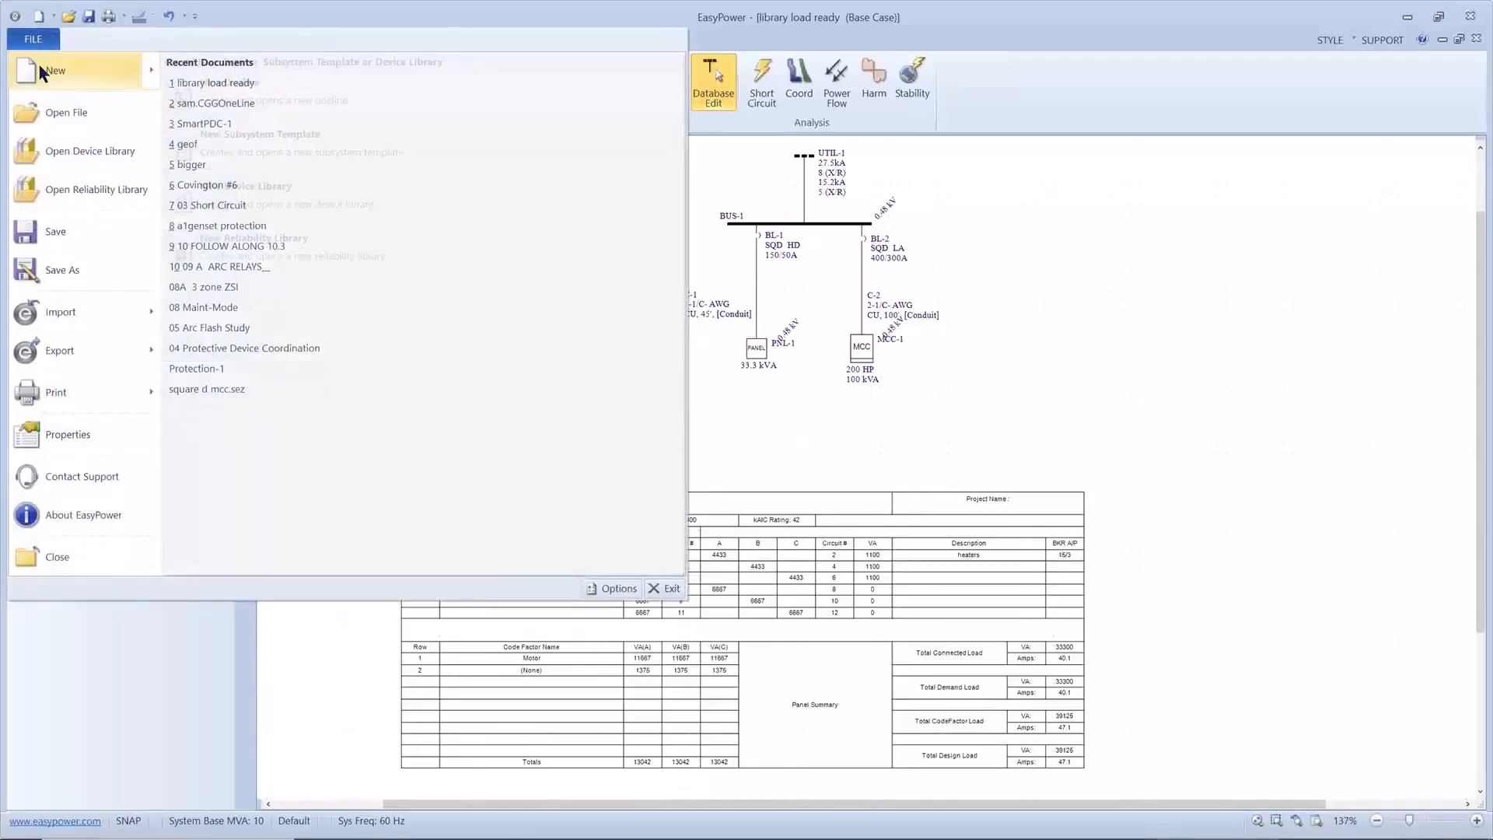
pyautogui.moveTo(38, 66)
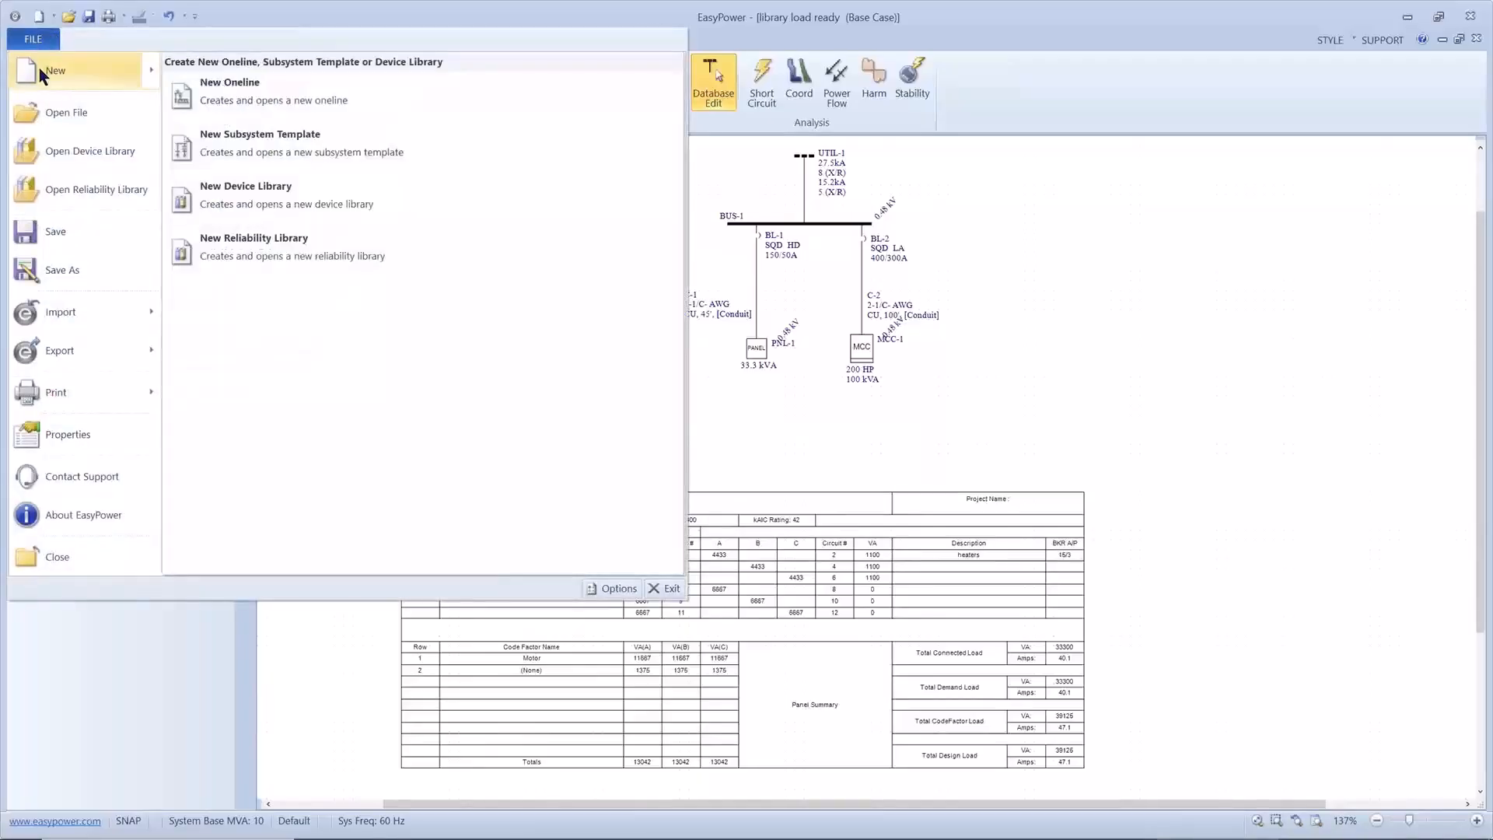
pyautogui.click(208, 140)
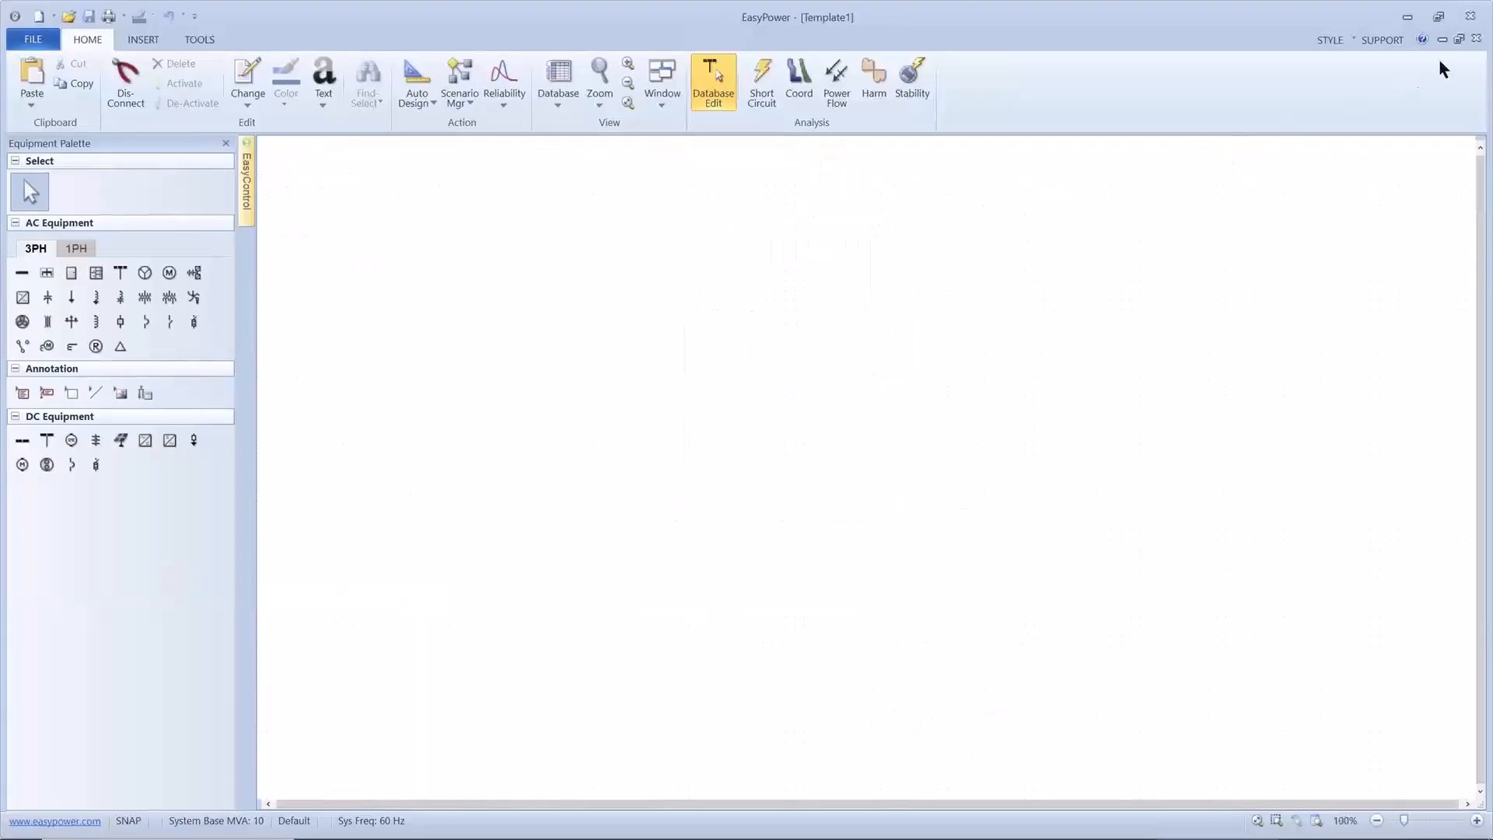
pyautogui.click(1458, 39)
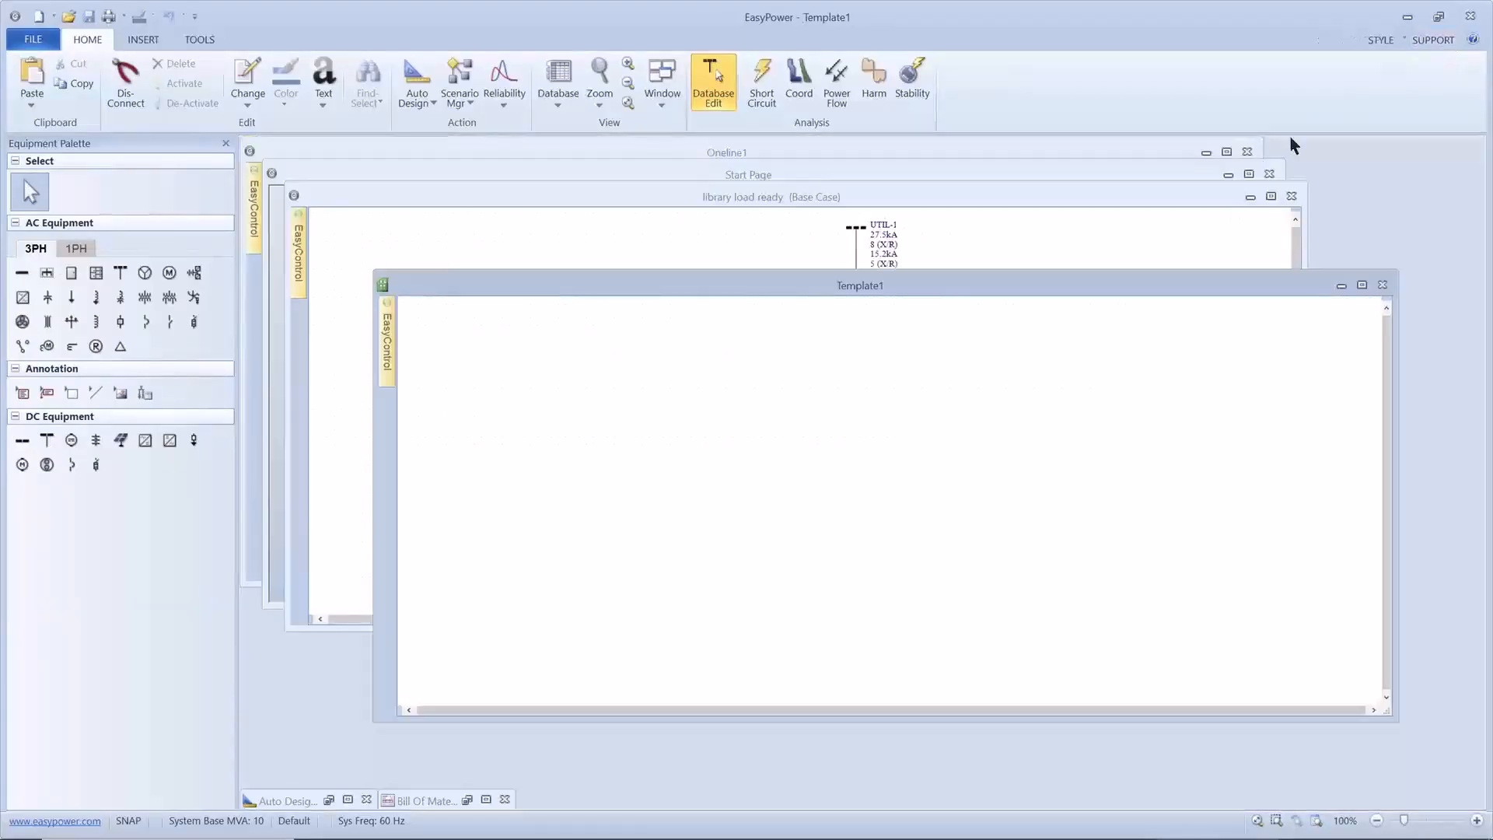
pyautogui.moveTo(1132, 277); pyautogui.dragTo(1124, 280)
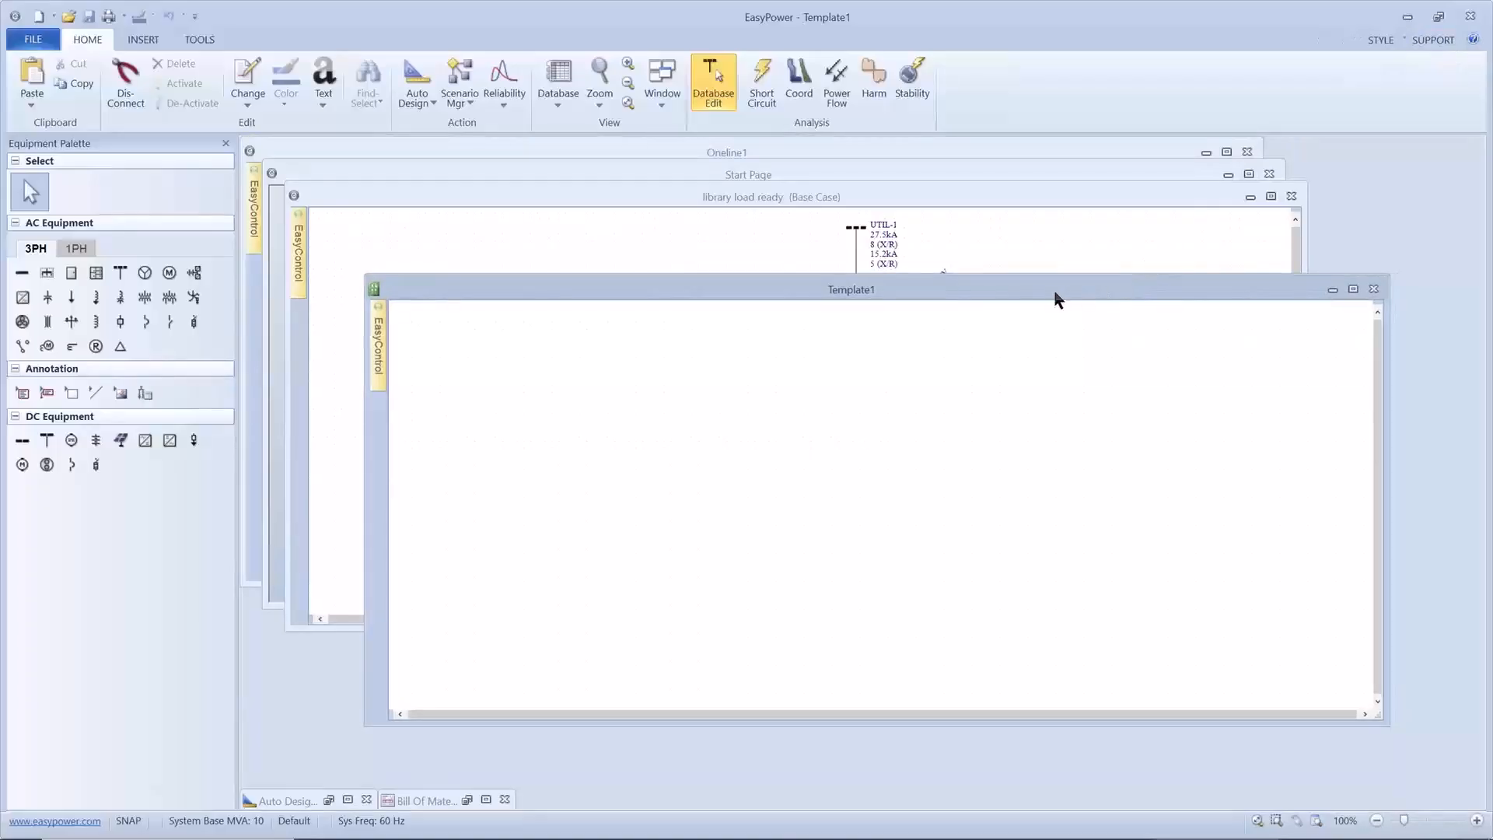
pyautogui.moveTo(982, 300); pyautogui.dragTo(731, 356)
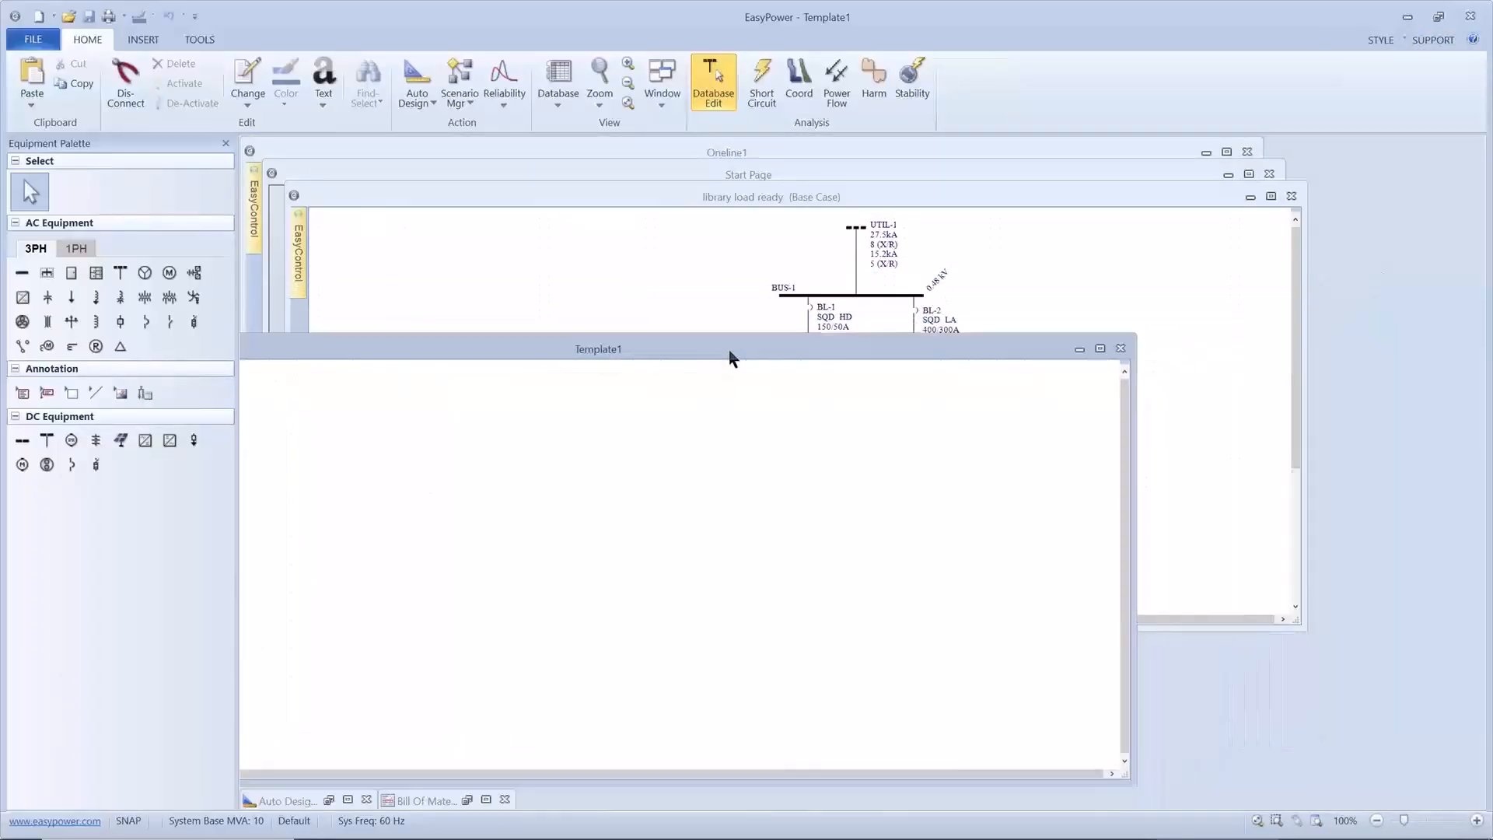
# Copy the branch with BL-2, C-2 and MCC-1 from the one-line into the empty subsystem template
pyautogui.click(1161, 393)
pyautogui.moveTo(983, 434); pyautogui.dragTo(895, 312)
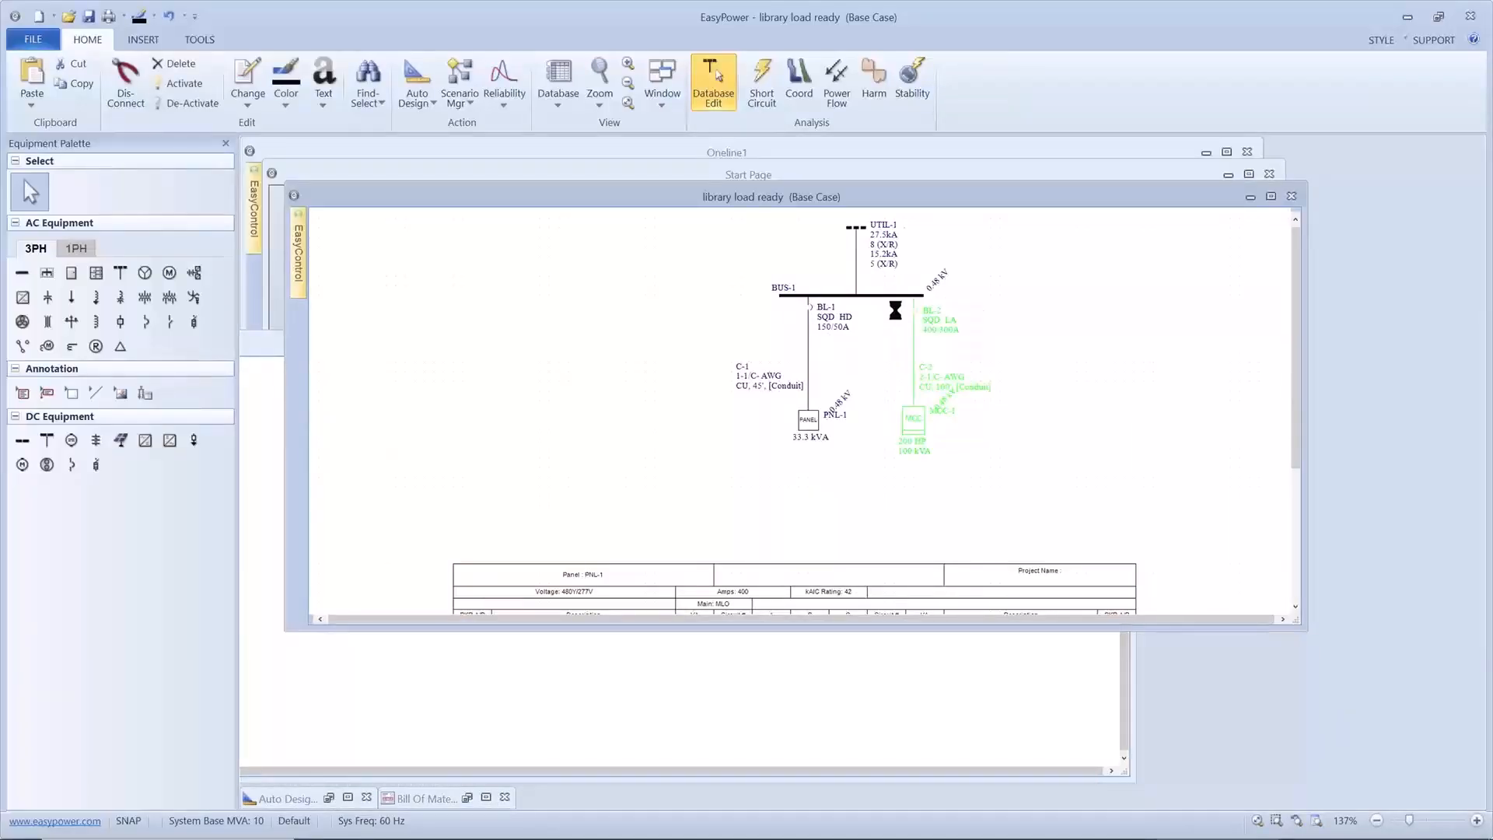
pyautogui.click(679, 713)
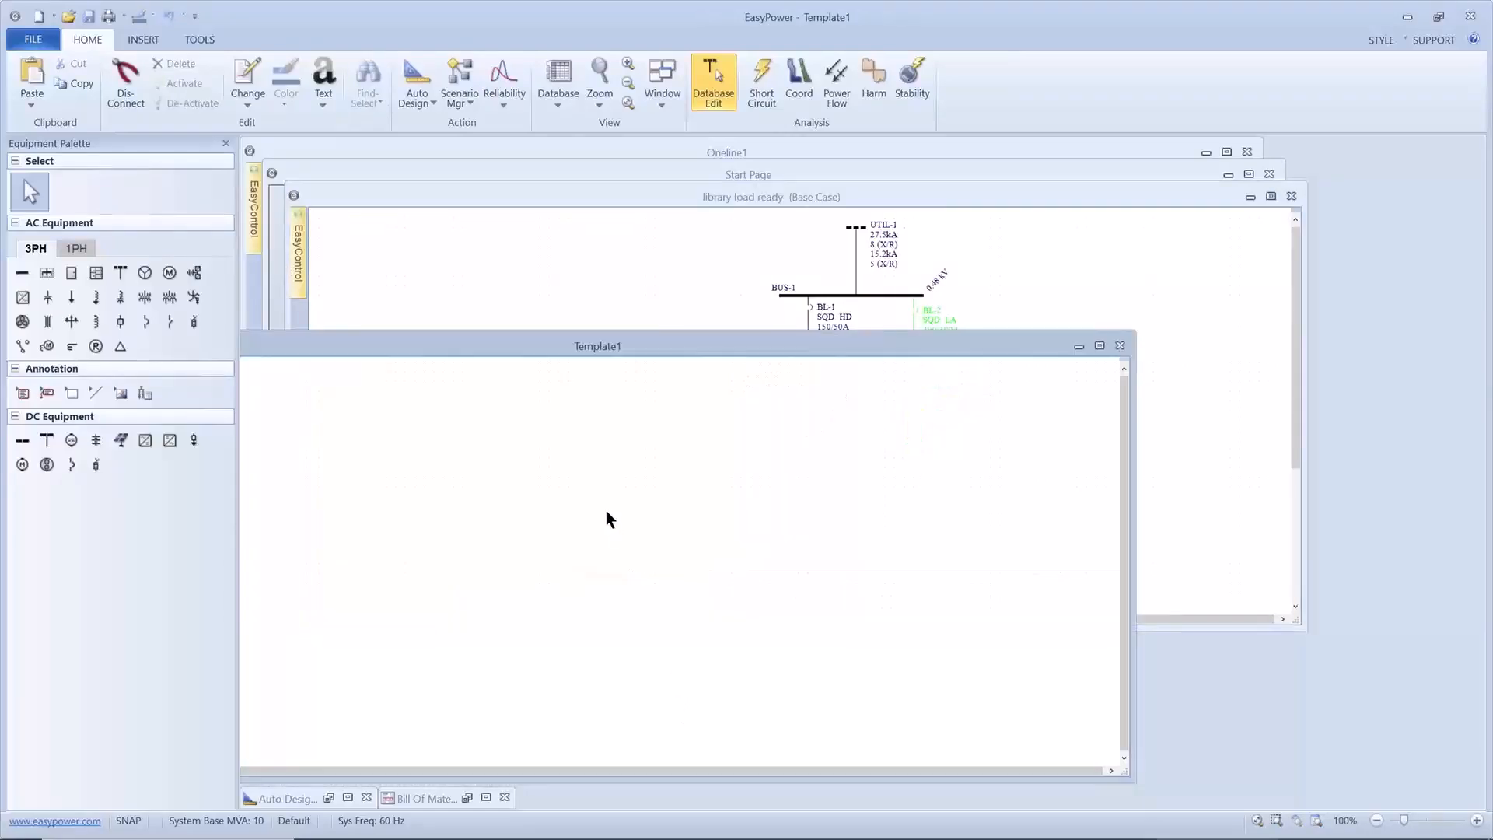
pyautogui.hotkey('ctrl', 'v')
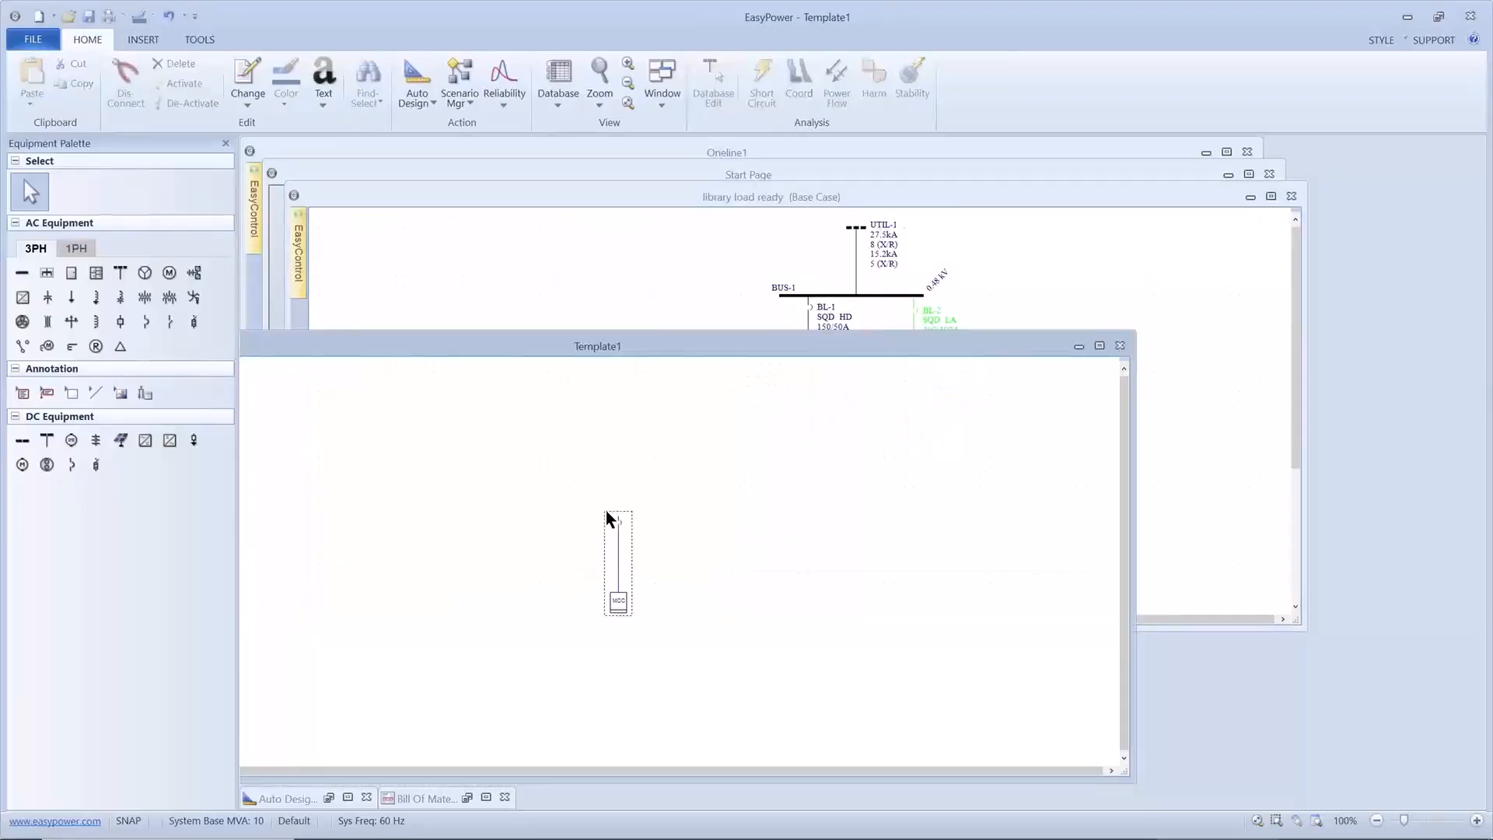
pyautogui.scroll(2, 605, 510)
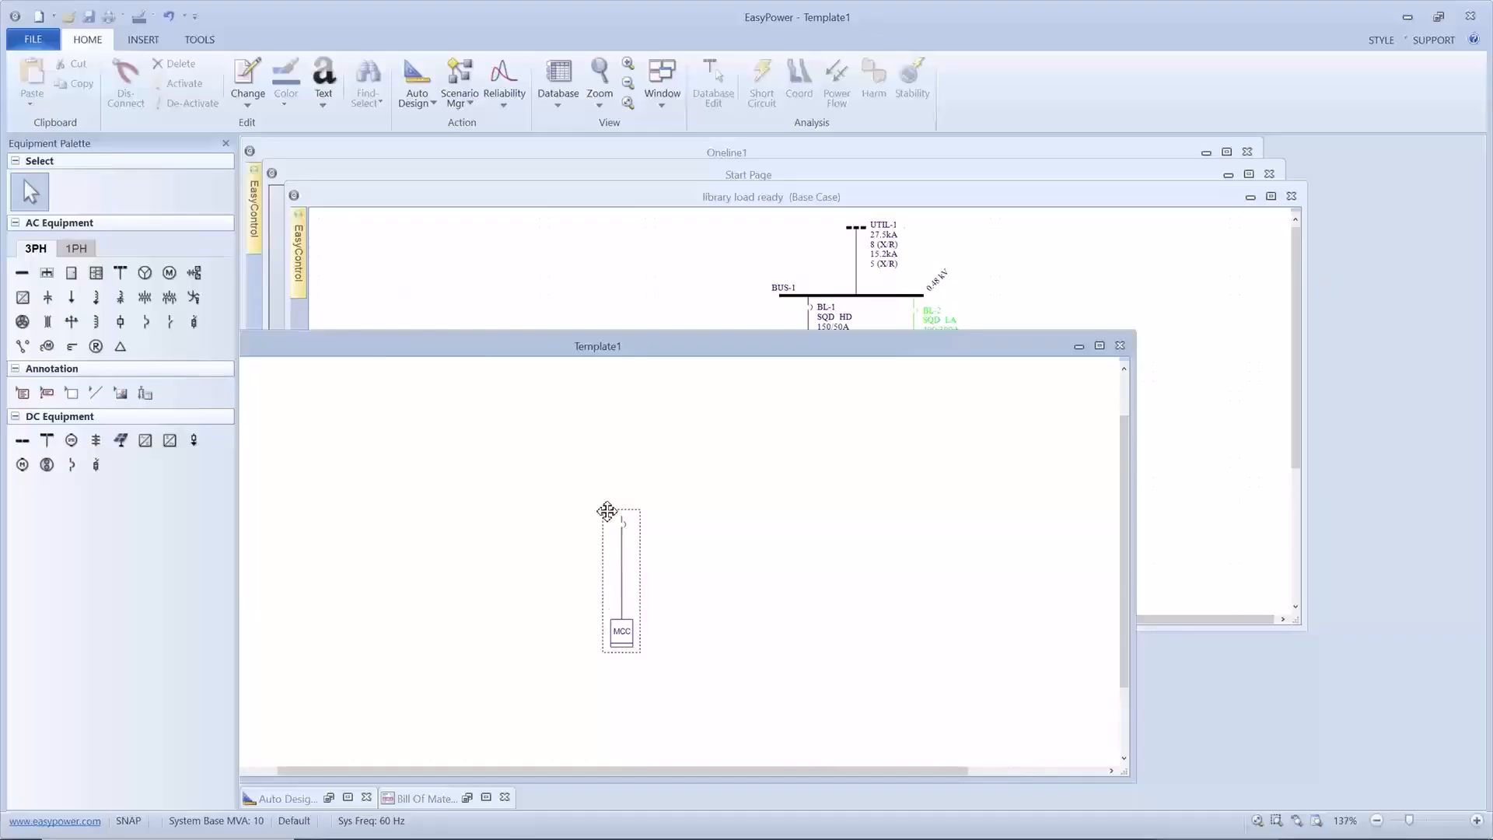
pyautogui.click(609, 478)
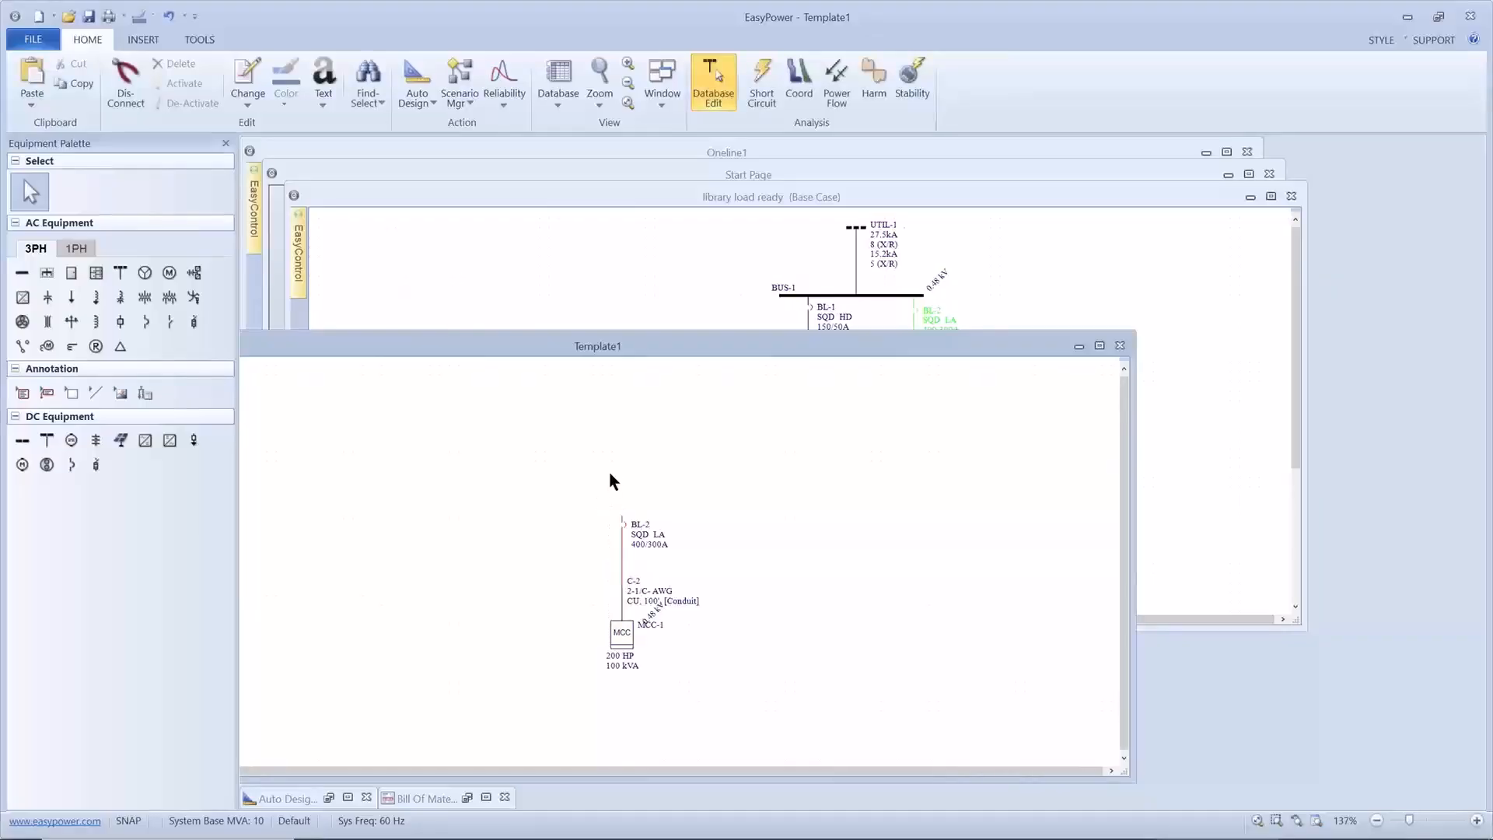
# Save the template in the Subsystems folder as mcc plus the author's first name, close it, and maximize the library load ready one-line
pyautogui.moveTo(622, 352); pyautogui.dragTo(757, 306)
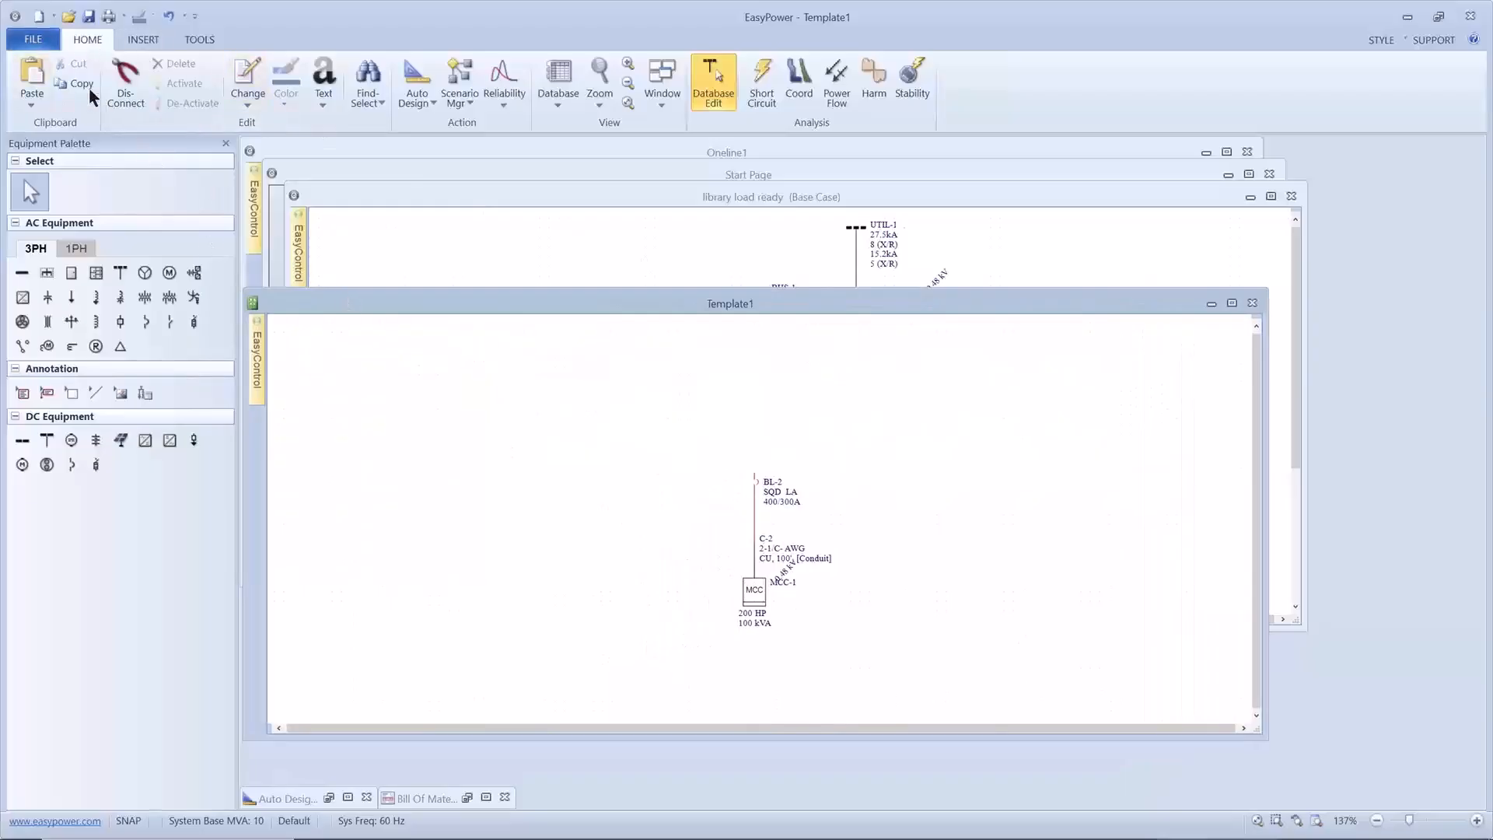
pyautogui.click(33, 39)
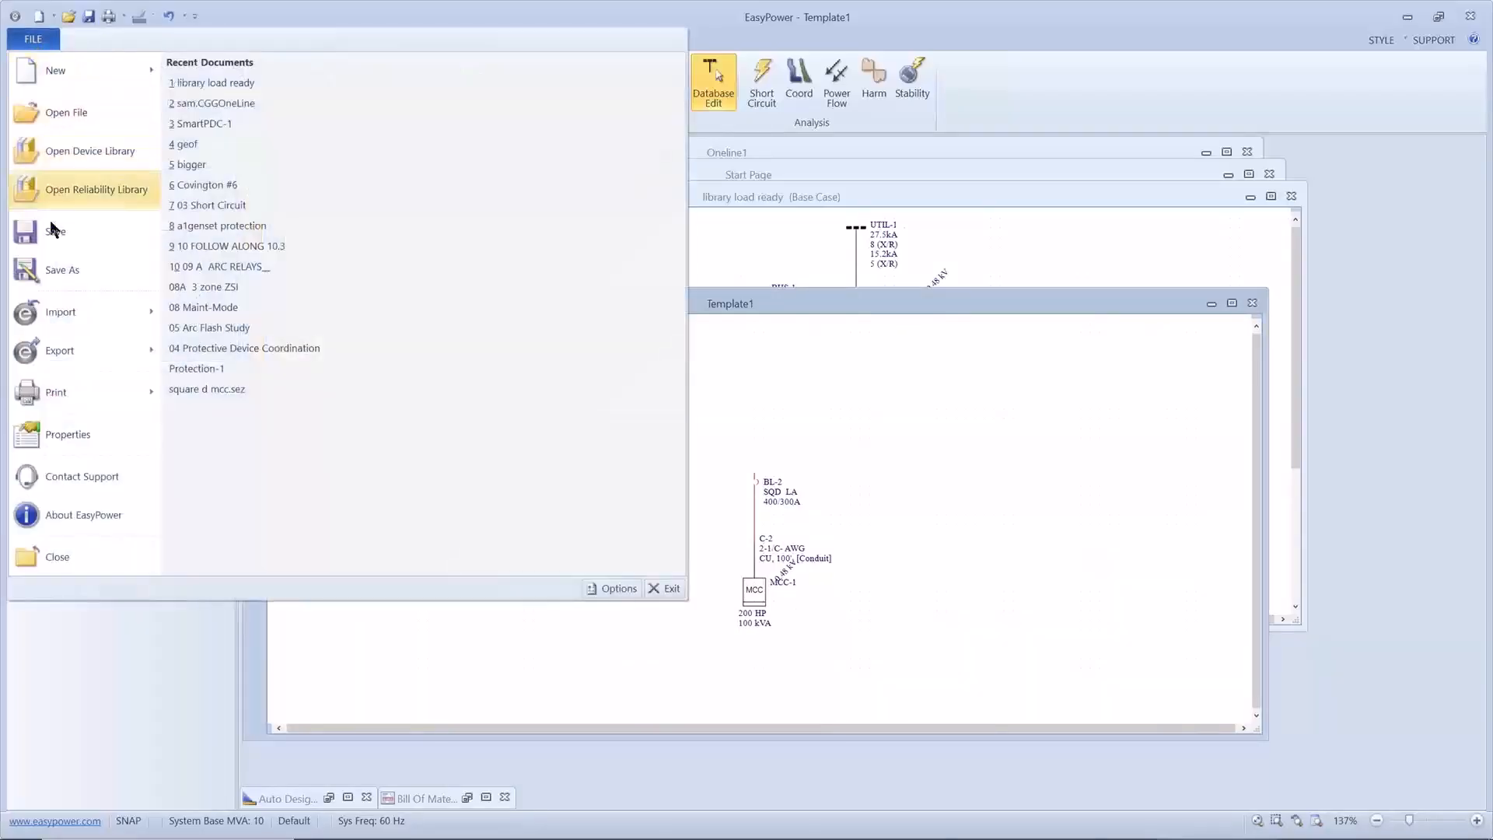
pyautogui.click(53, 270)
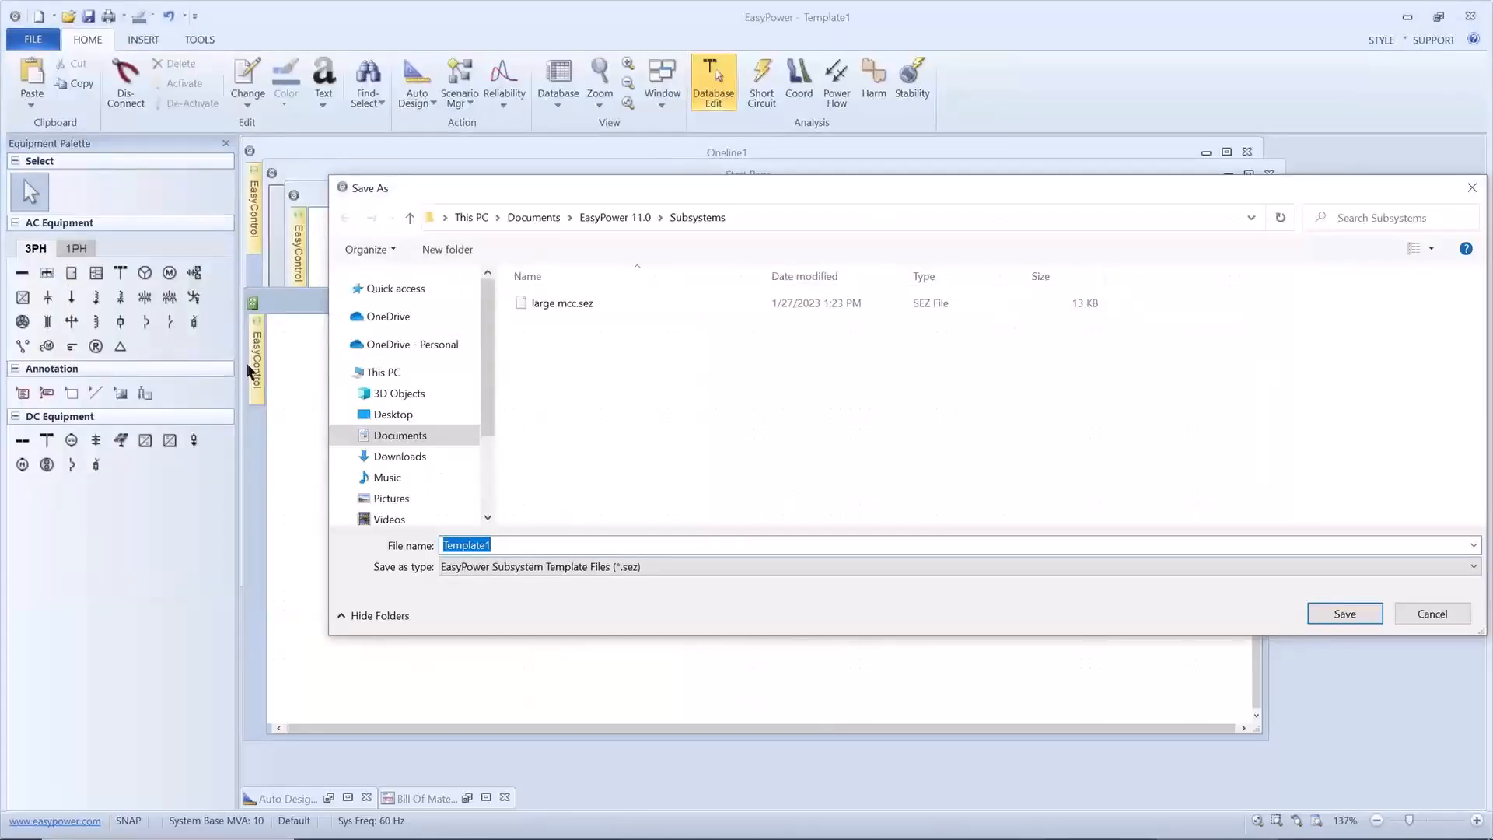
pyautogui.write('mcc jim')
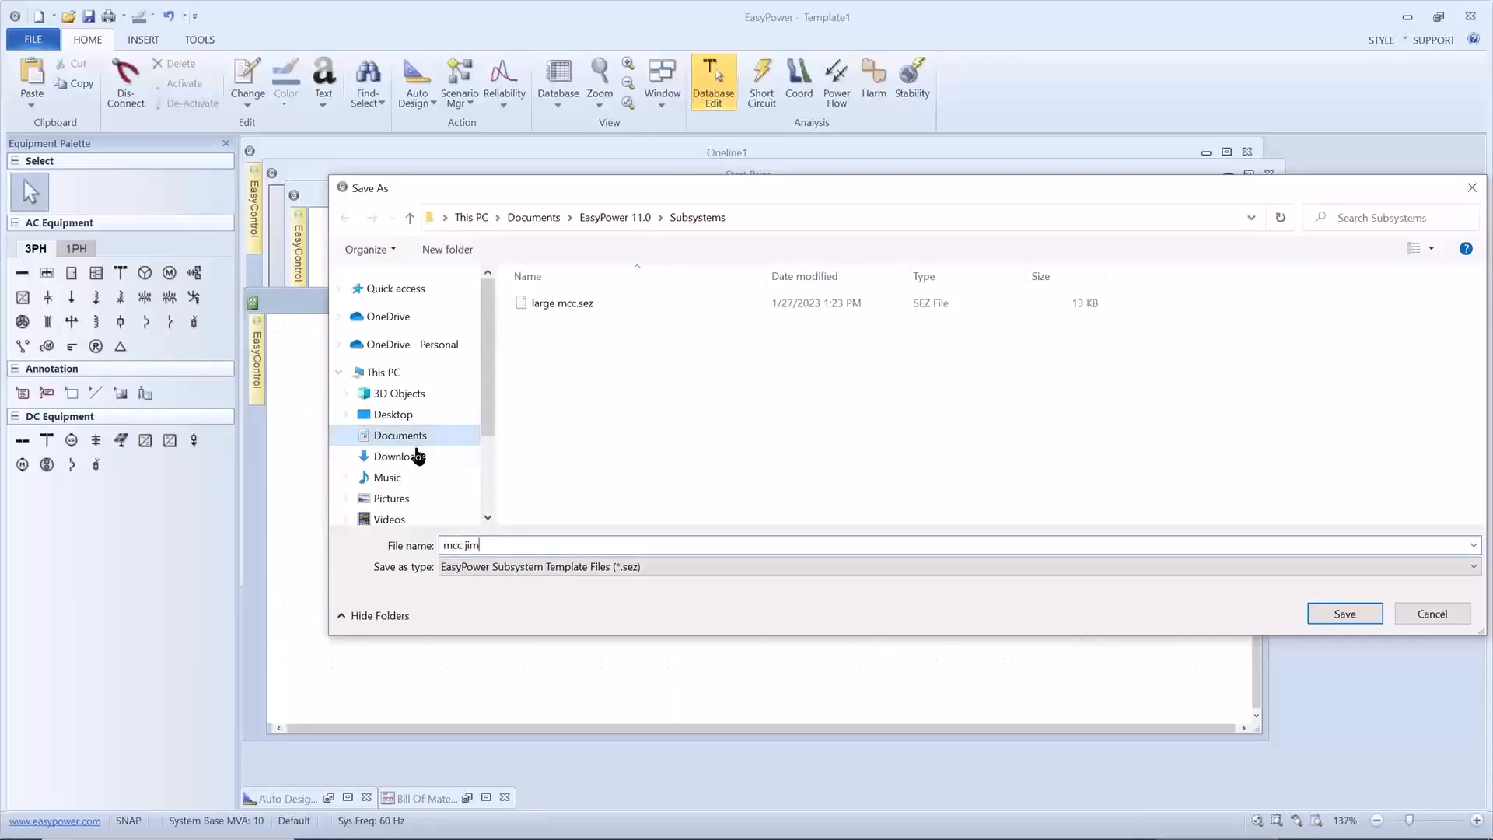
pyautogui.click(1324, 611)
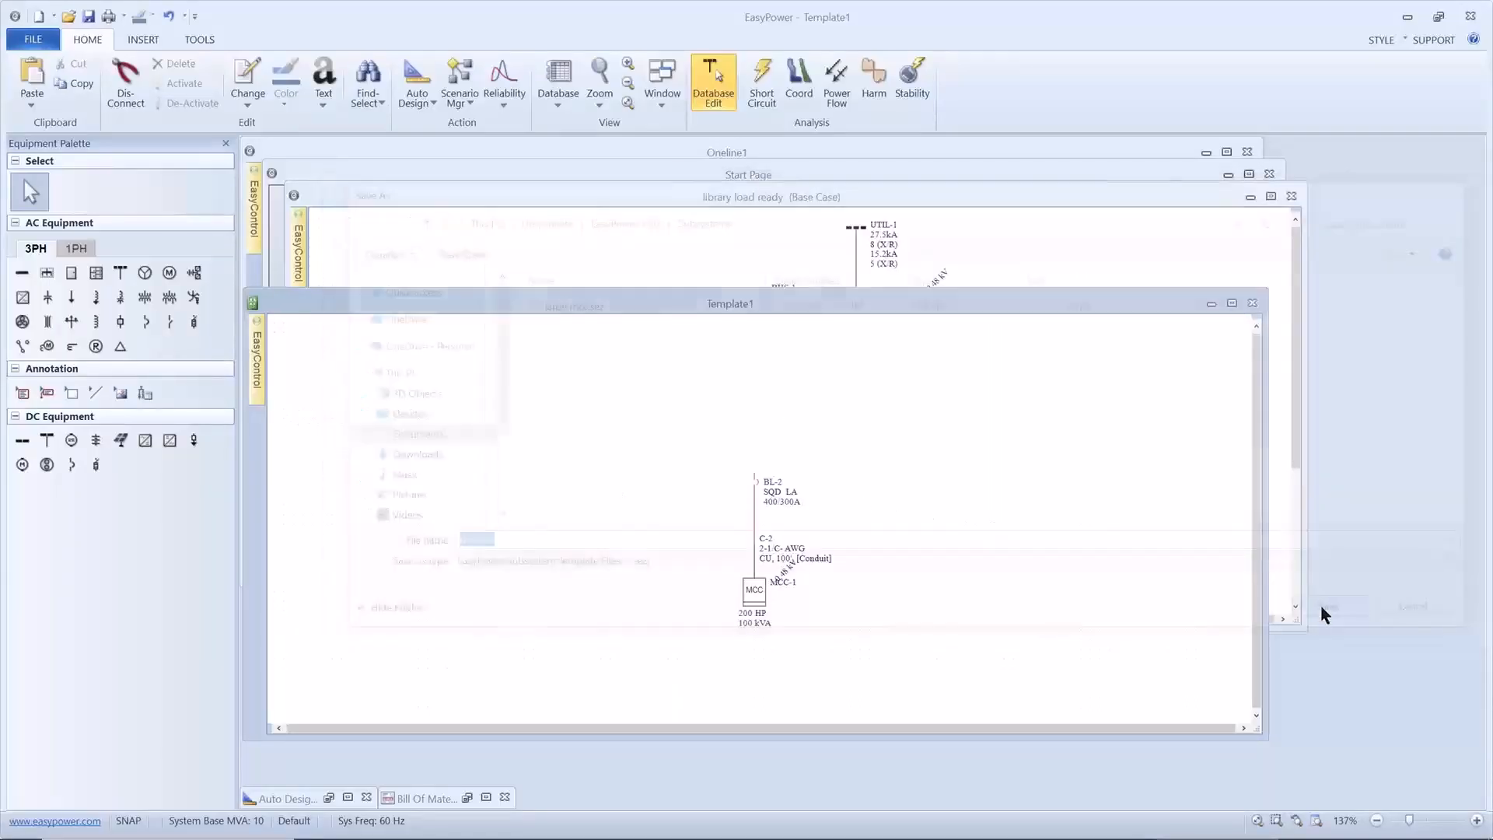
pyautogui.click(1251, 302)
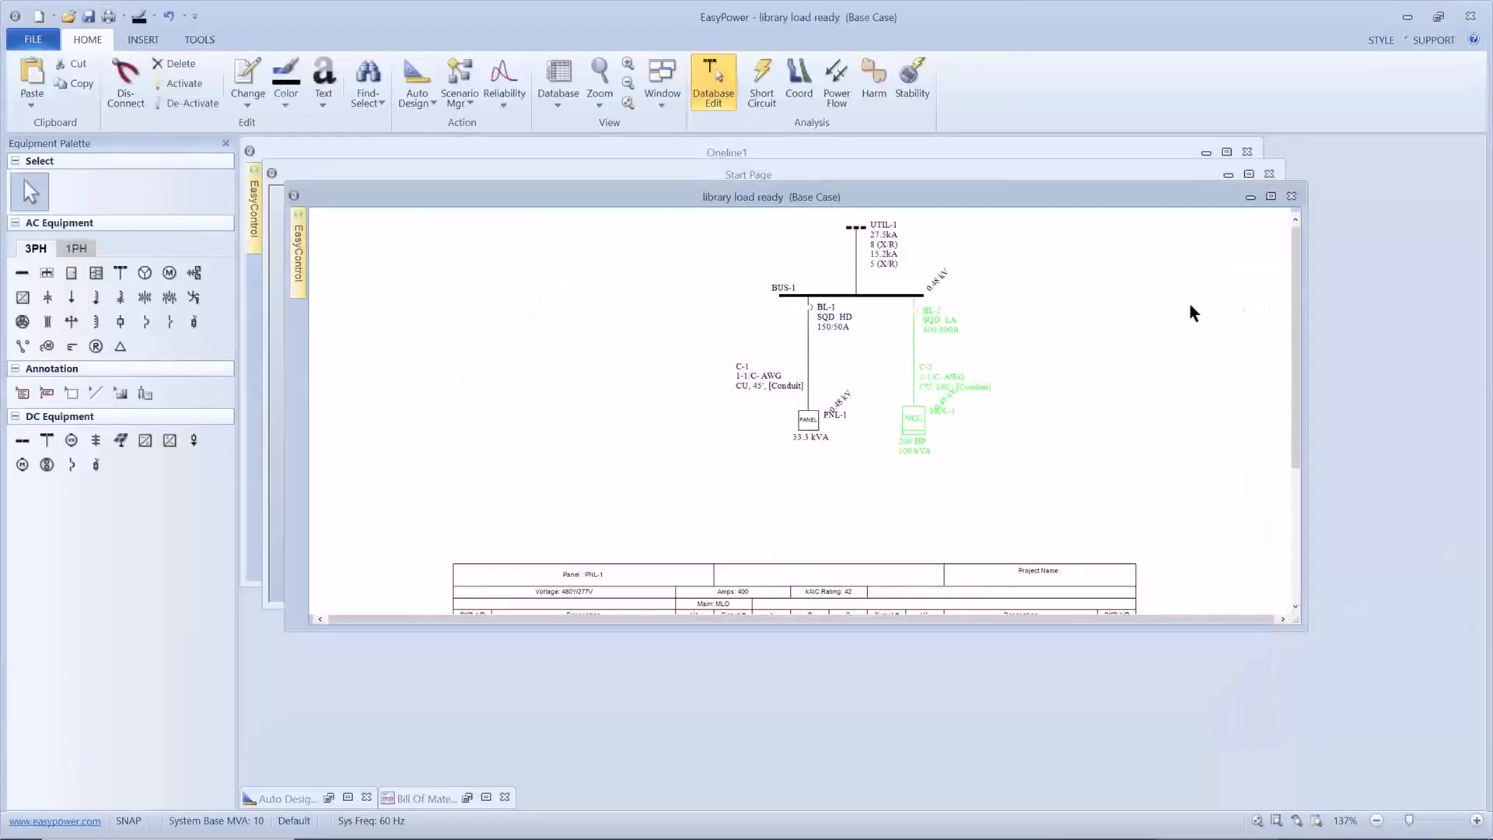
pyautogui.click(1270, 196)
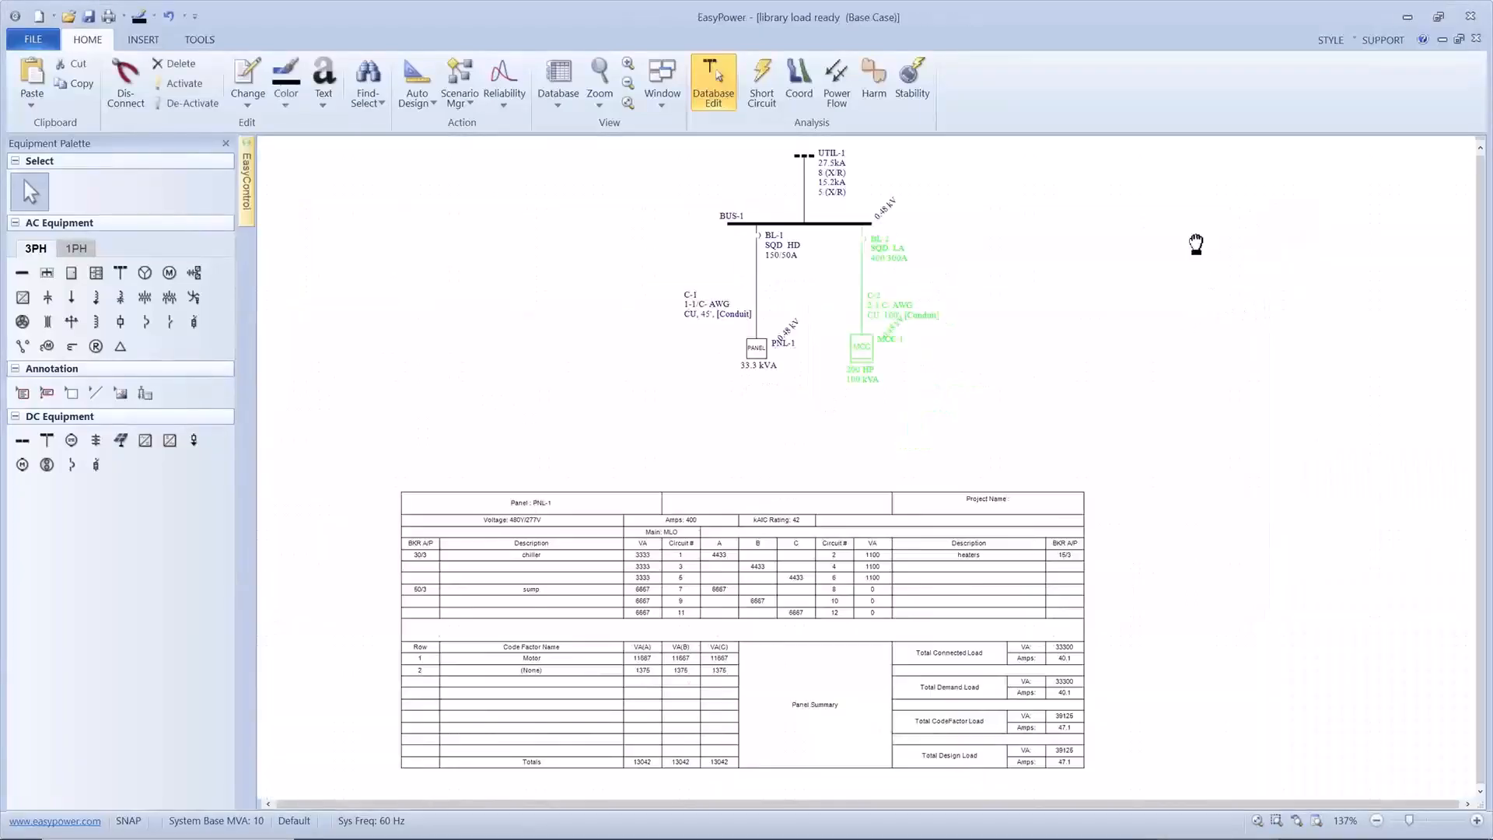
# Check the subsystems available for insertion into the one-line, and close the list without inserting any
pyautogui.moveTo(1196, 244); pyautogui.dragTo(773, 245)
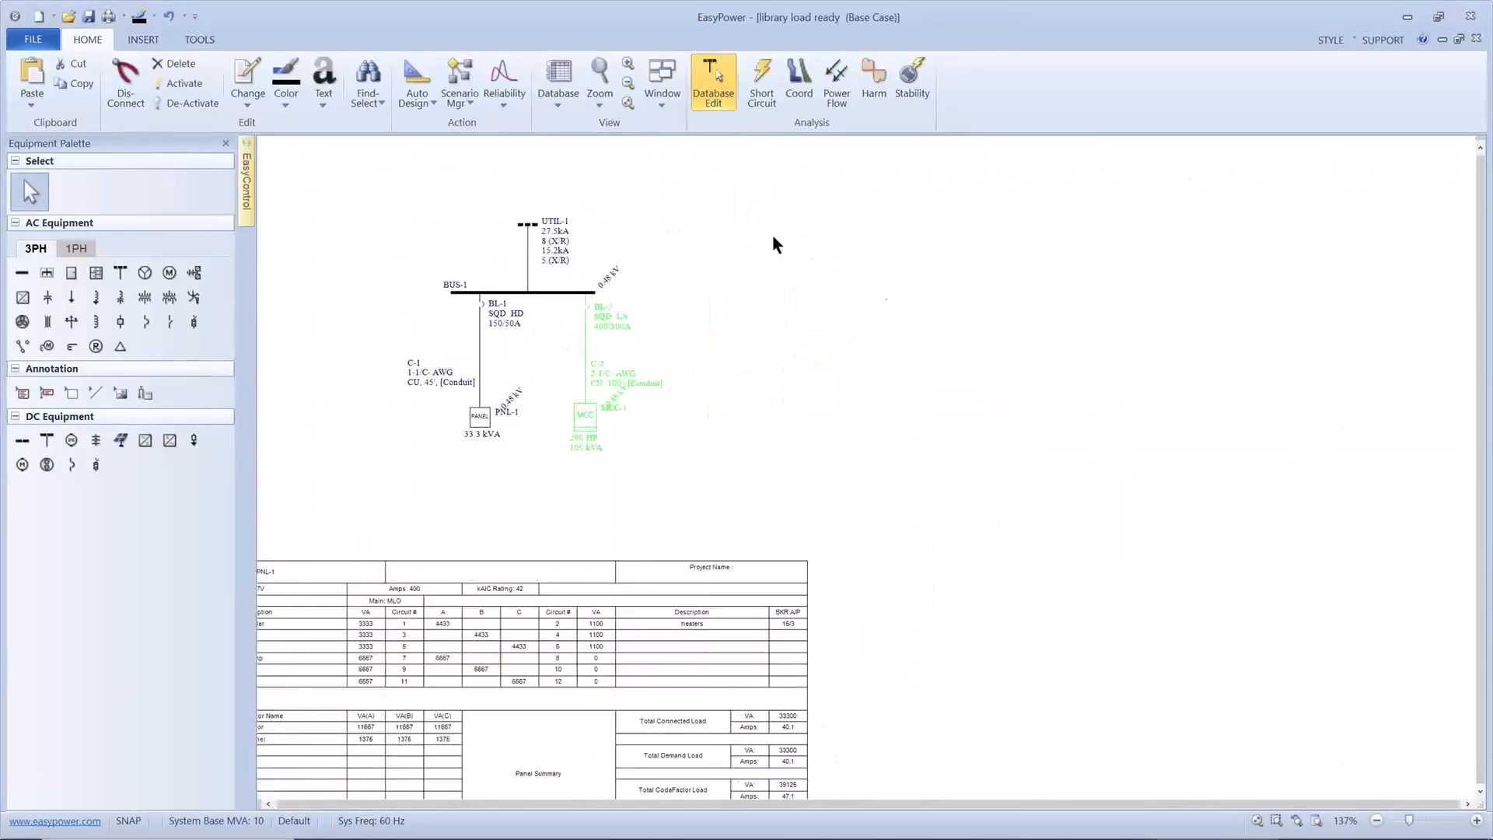
pyautogui.click(155, 42)
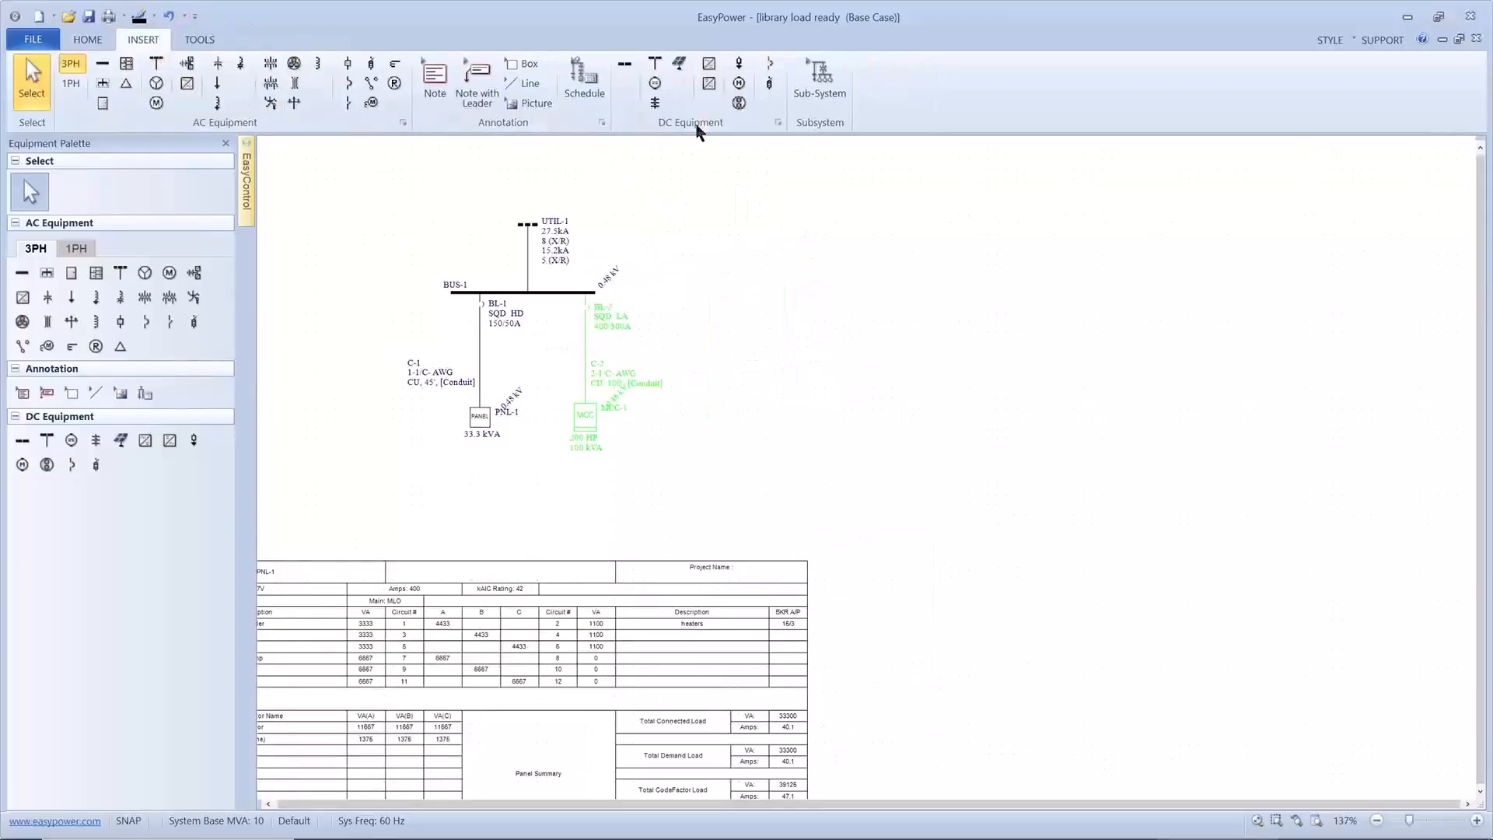
pyautogui.click(810, 81)
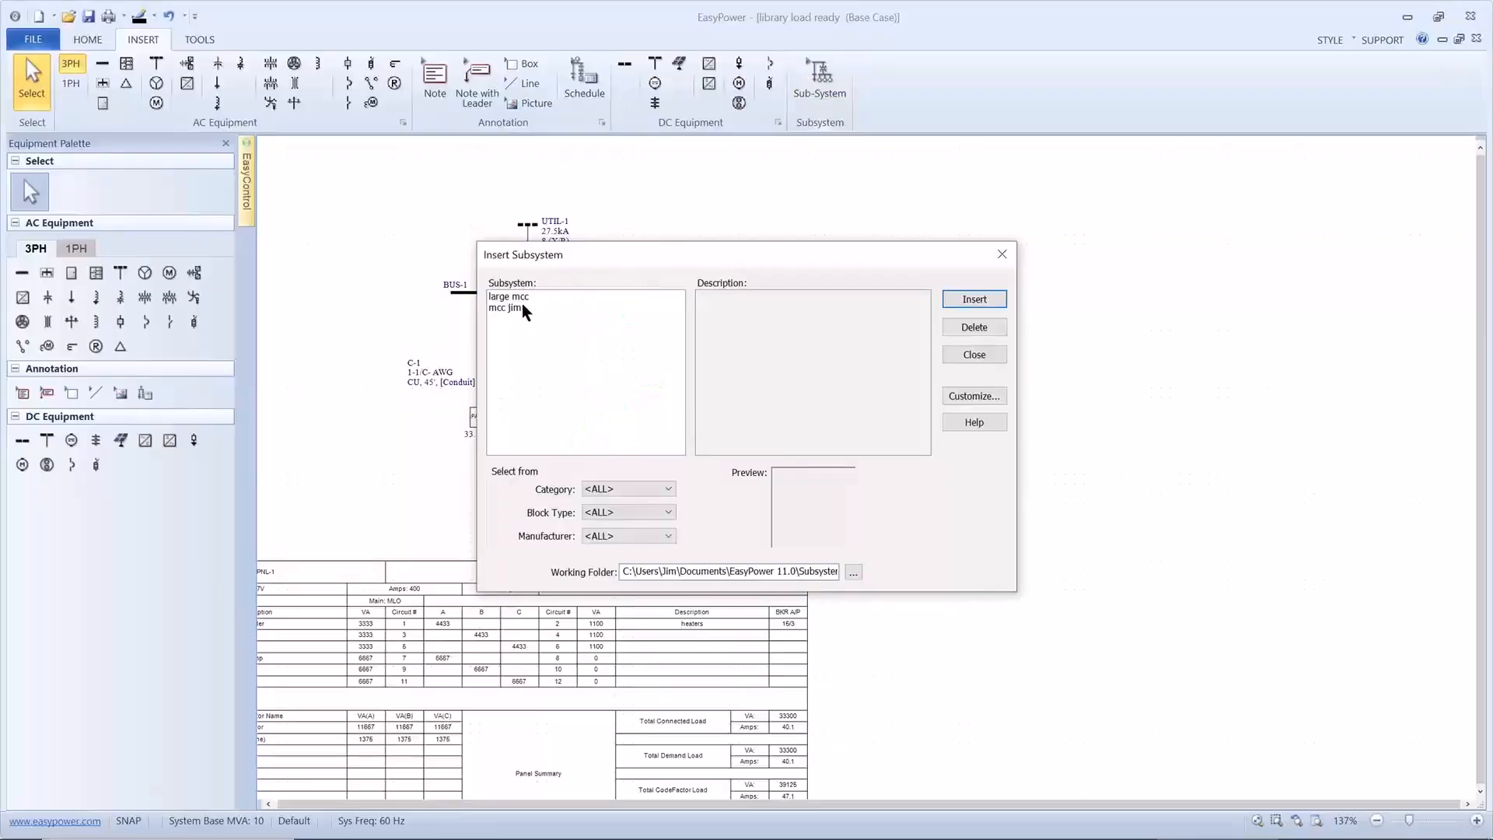
pyautogui.click(1000, 256)
pyautogui.moveTo(787, 293); pyautogui.dragTo(918, 207)
pyautogui.moveTo(737, 269); pyautogui.dragTo(761, 258)
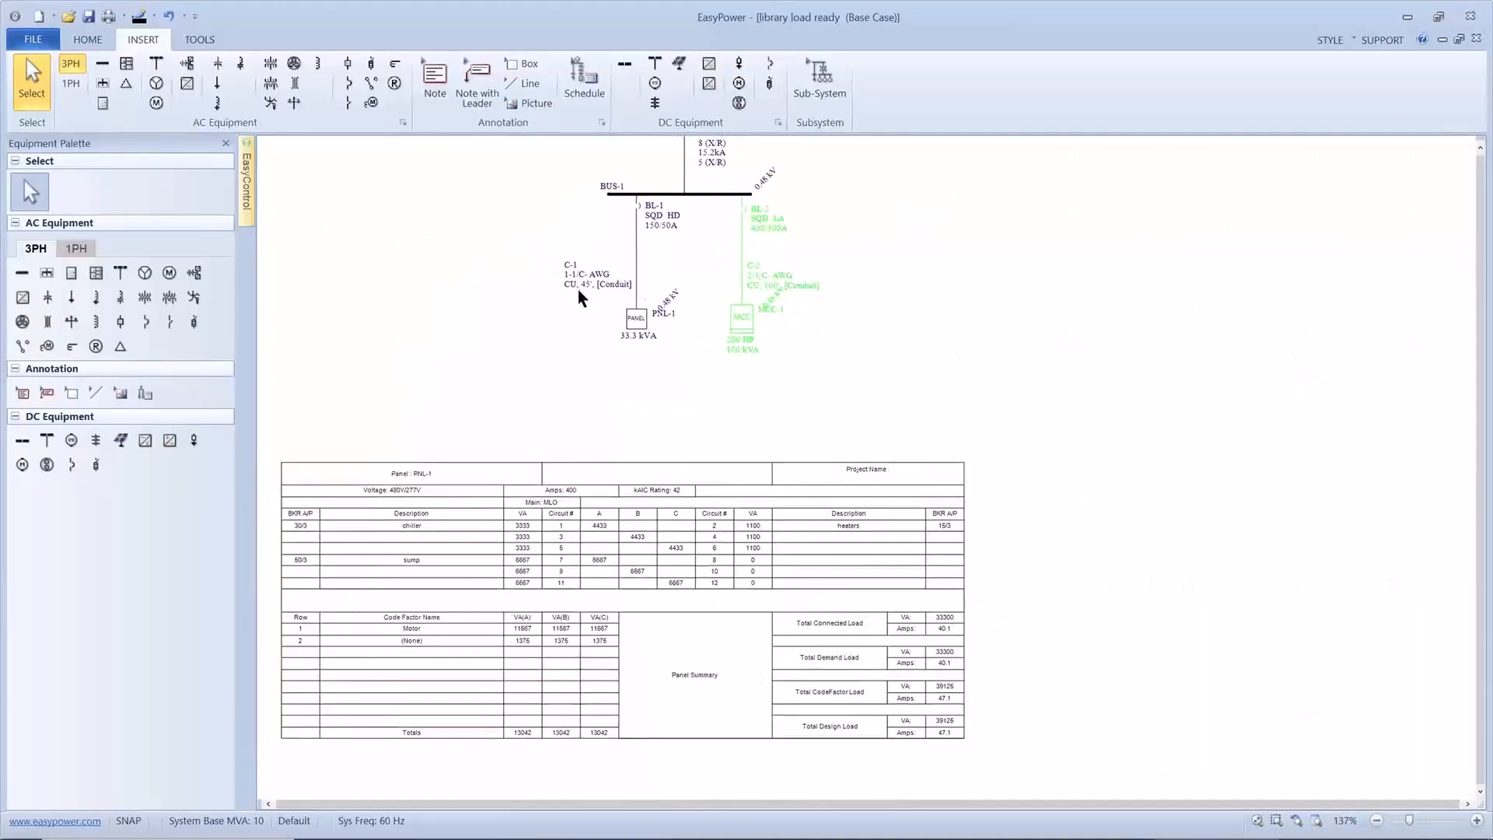
pyautogui.press('alt')
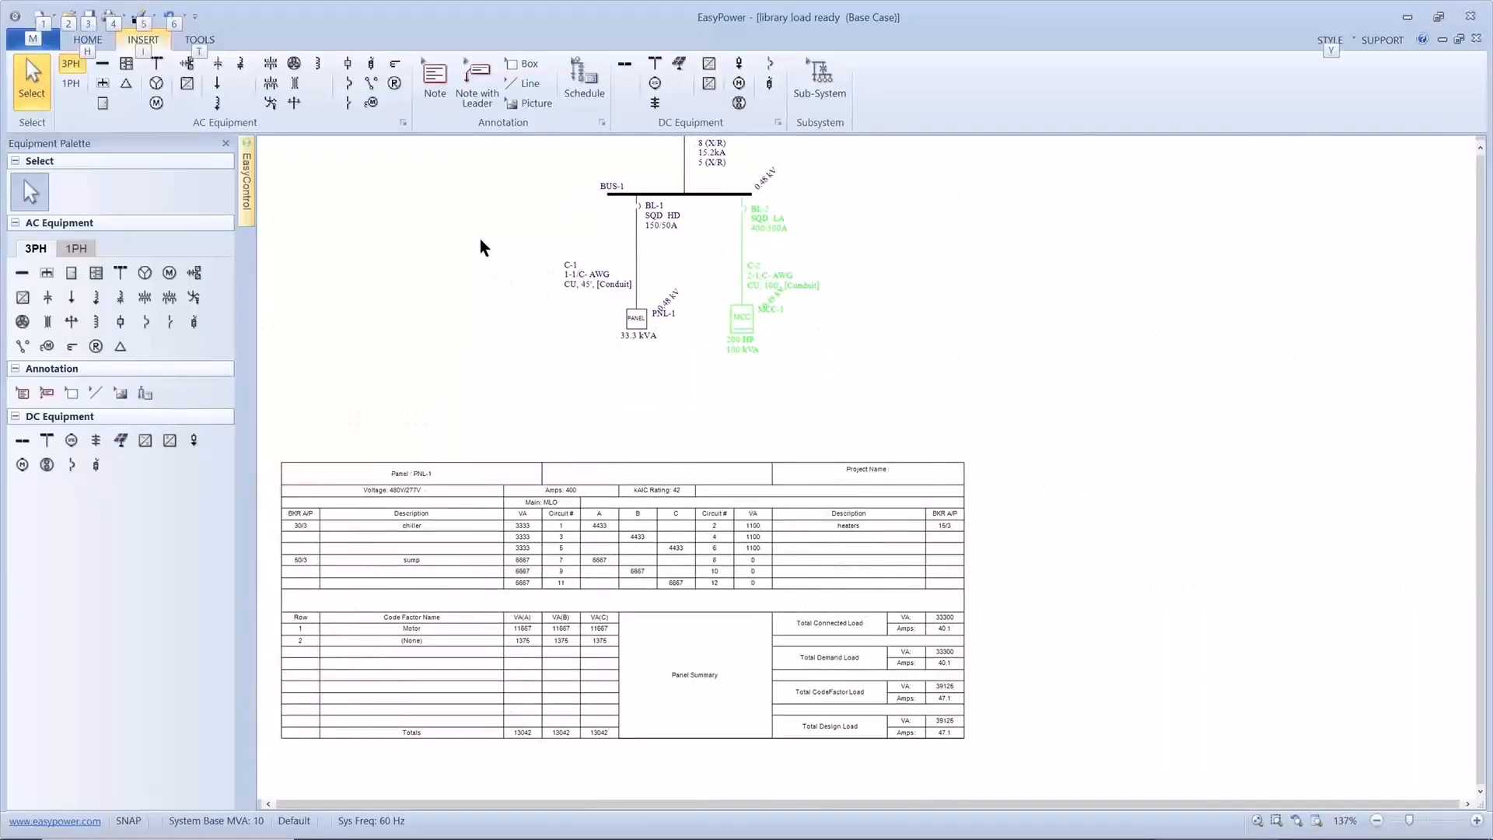
pyautogui.hotkey('alt', 'Tab')
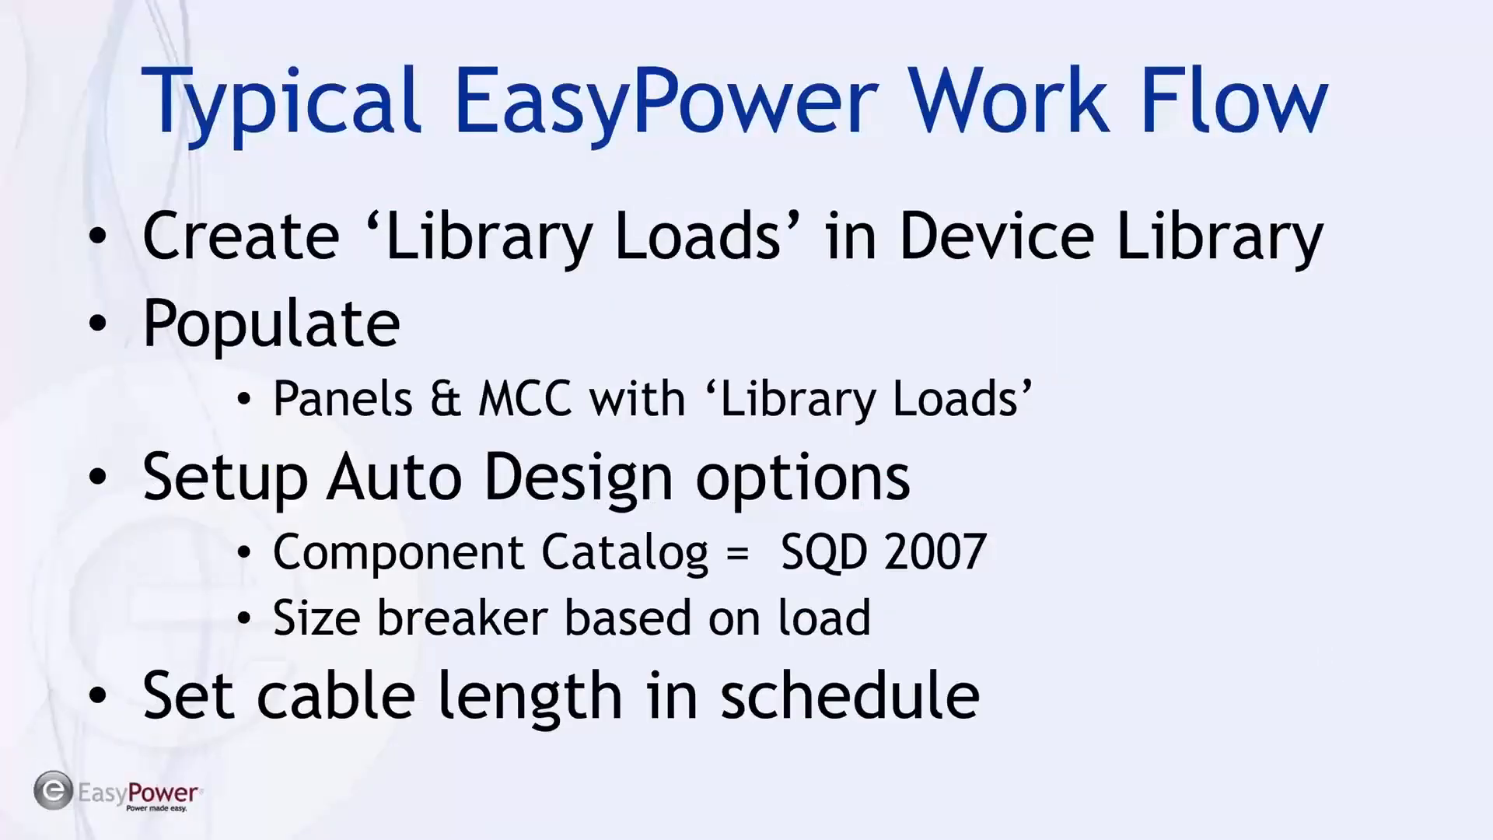
pyautogui.click(984, 409)
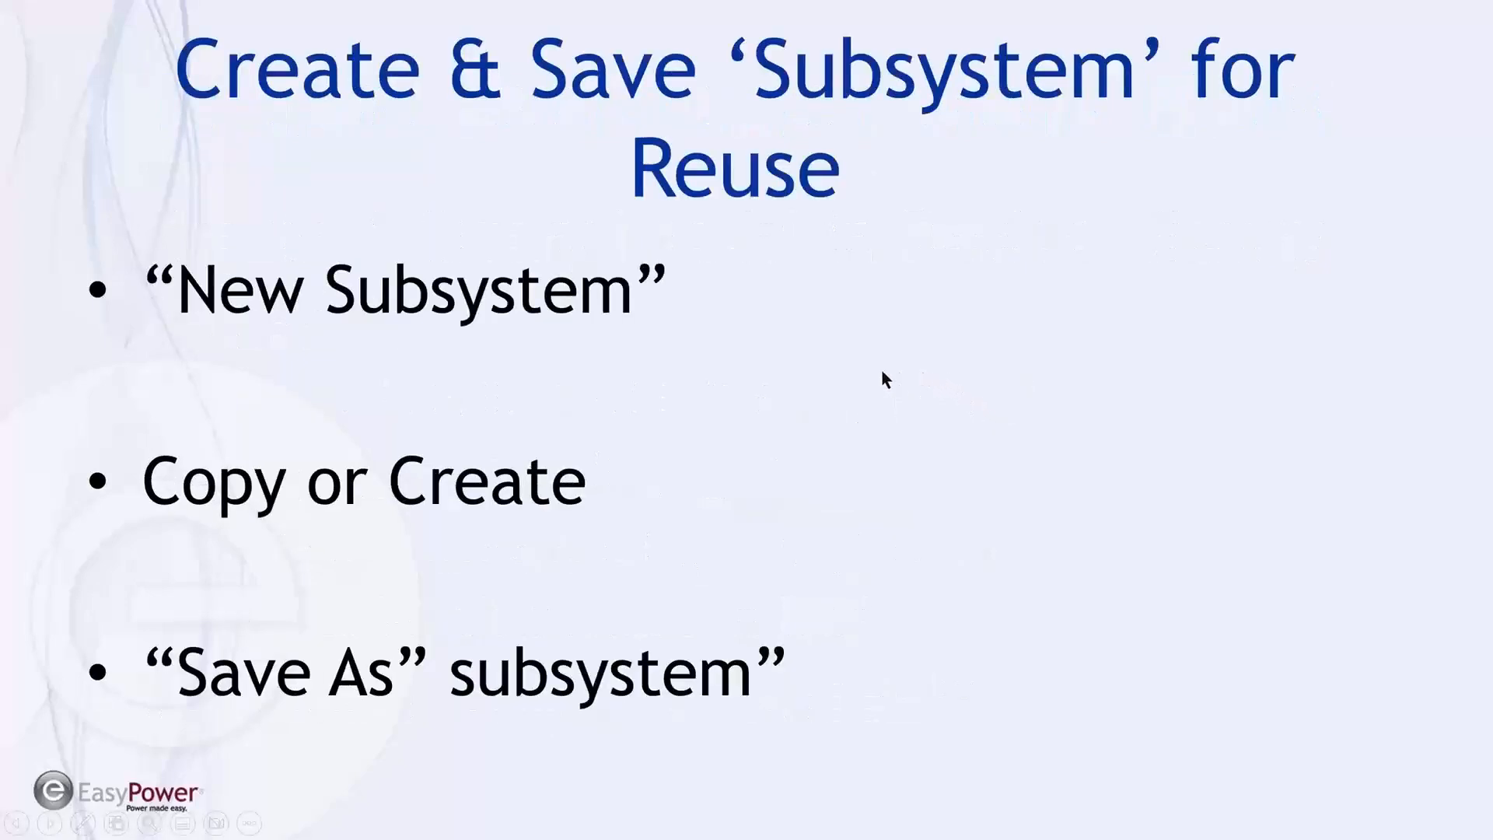
pyautogui.click(864, 384)
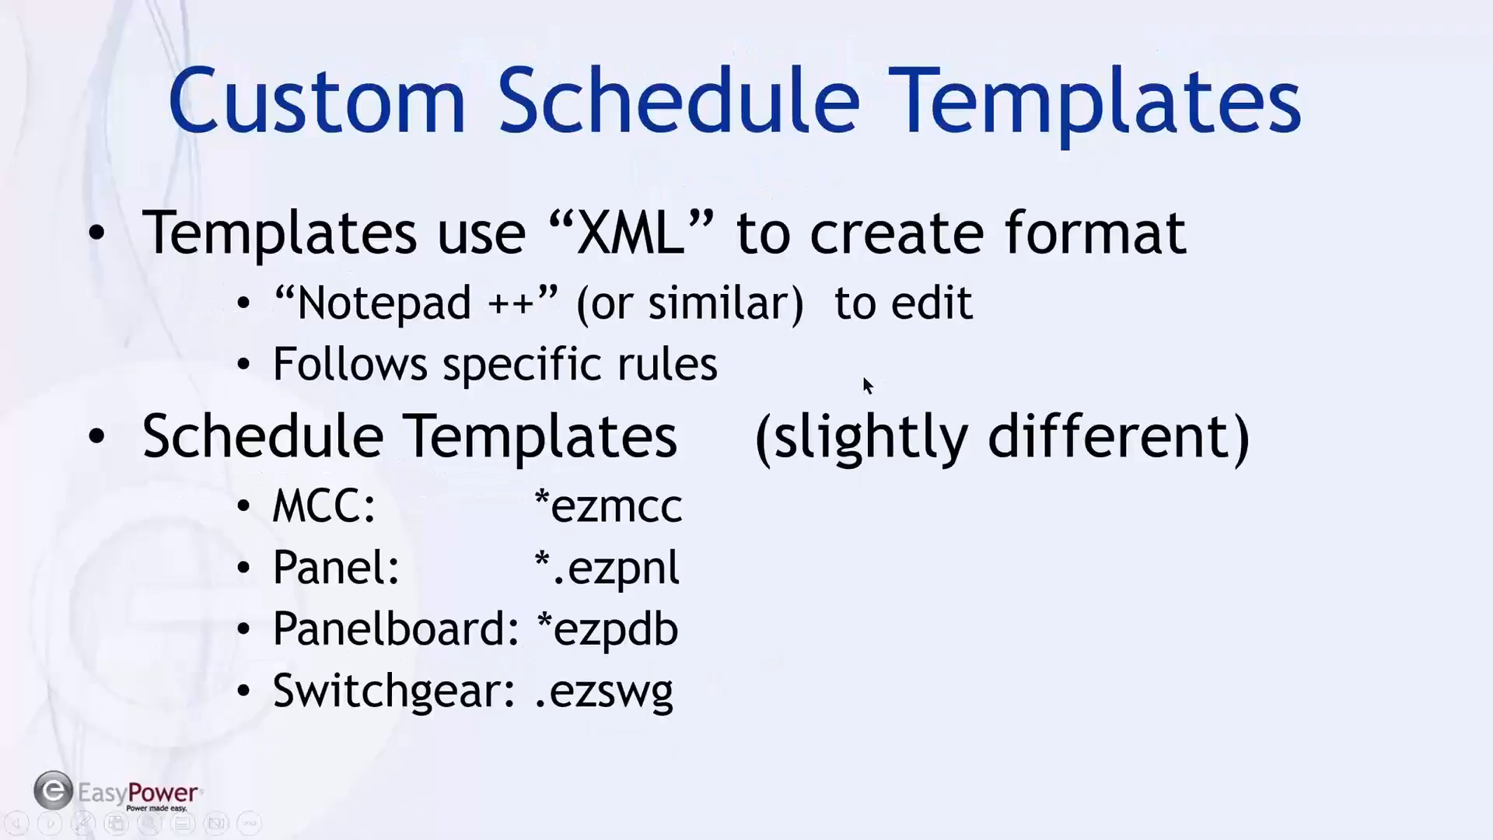
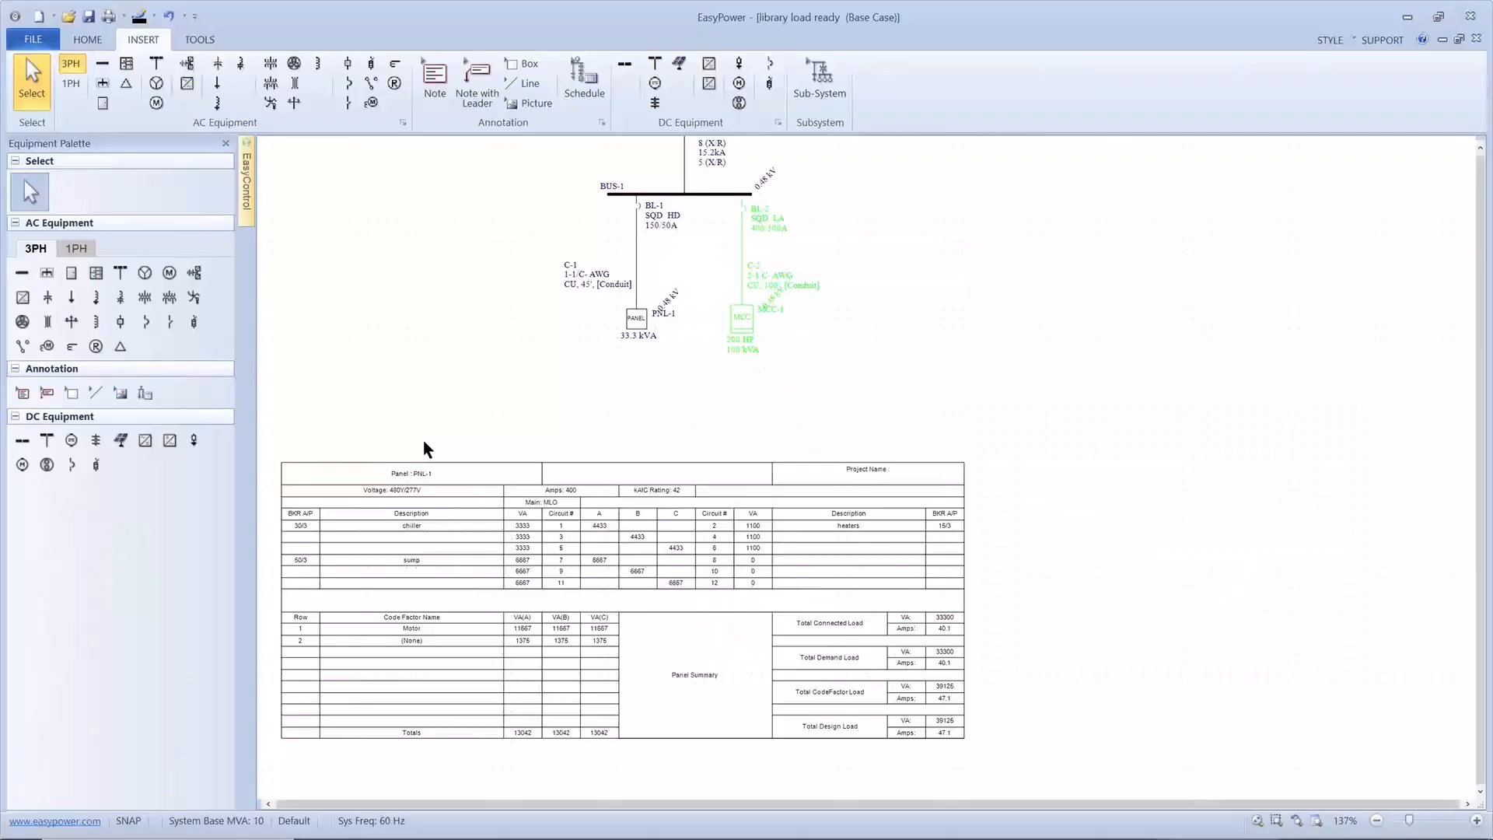
# Clear the MCC-1 feeder selection and set the one-line's file properties to use a specified device library
pyautogui.moveTo(423, 441); pyautogui.dragTo(614, 400)
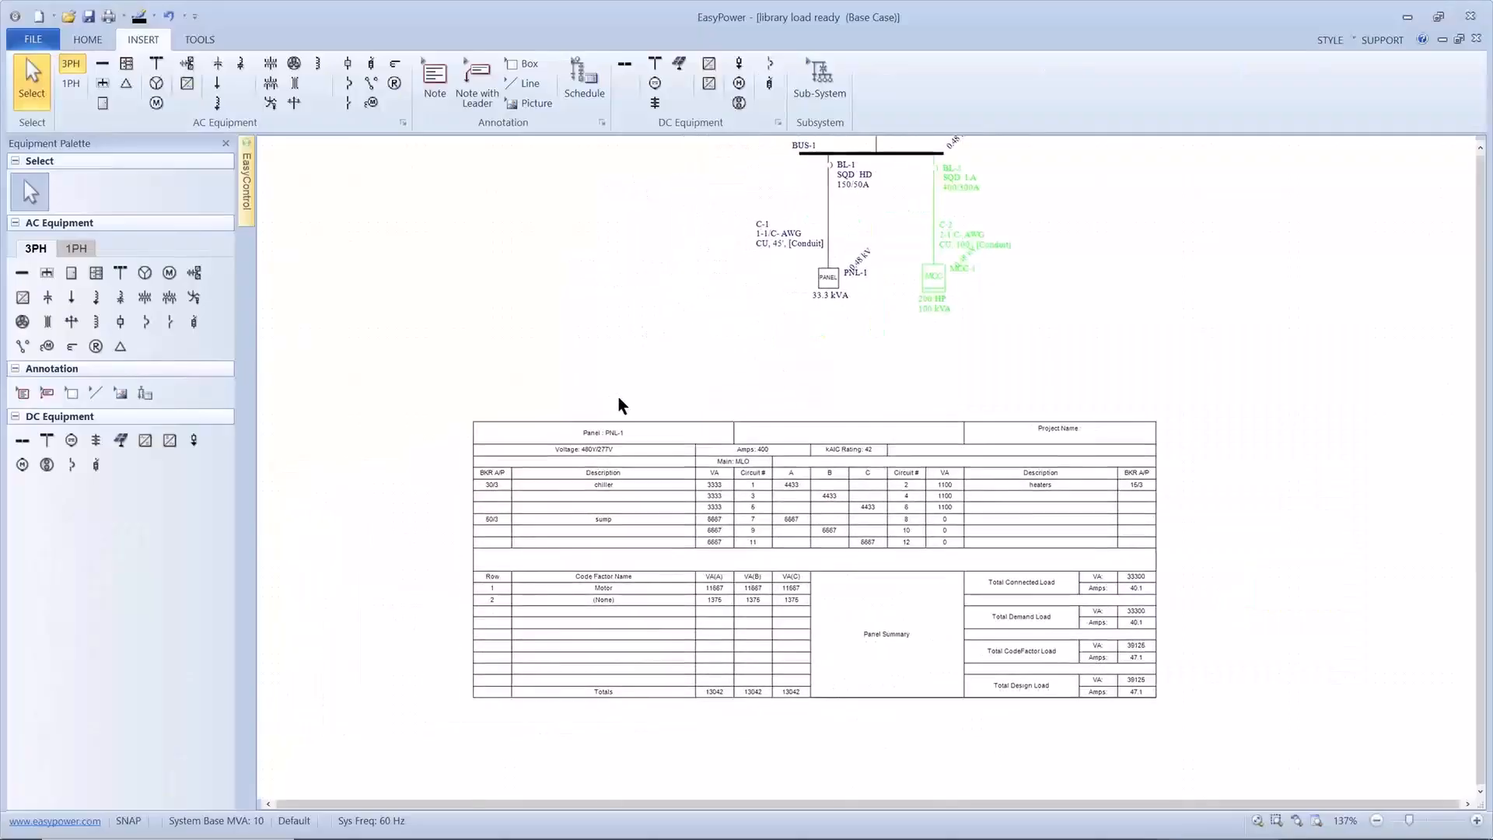
pyautogui.click(668, 378)
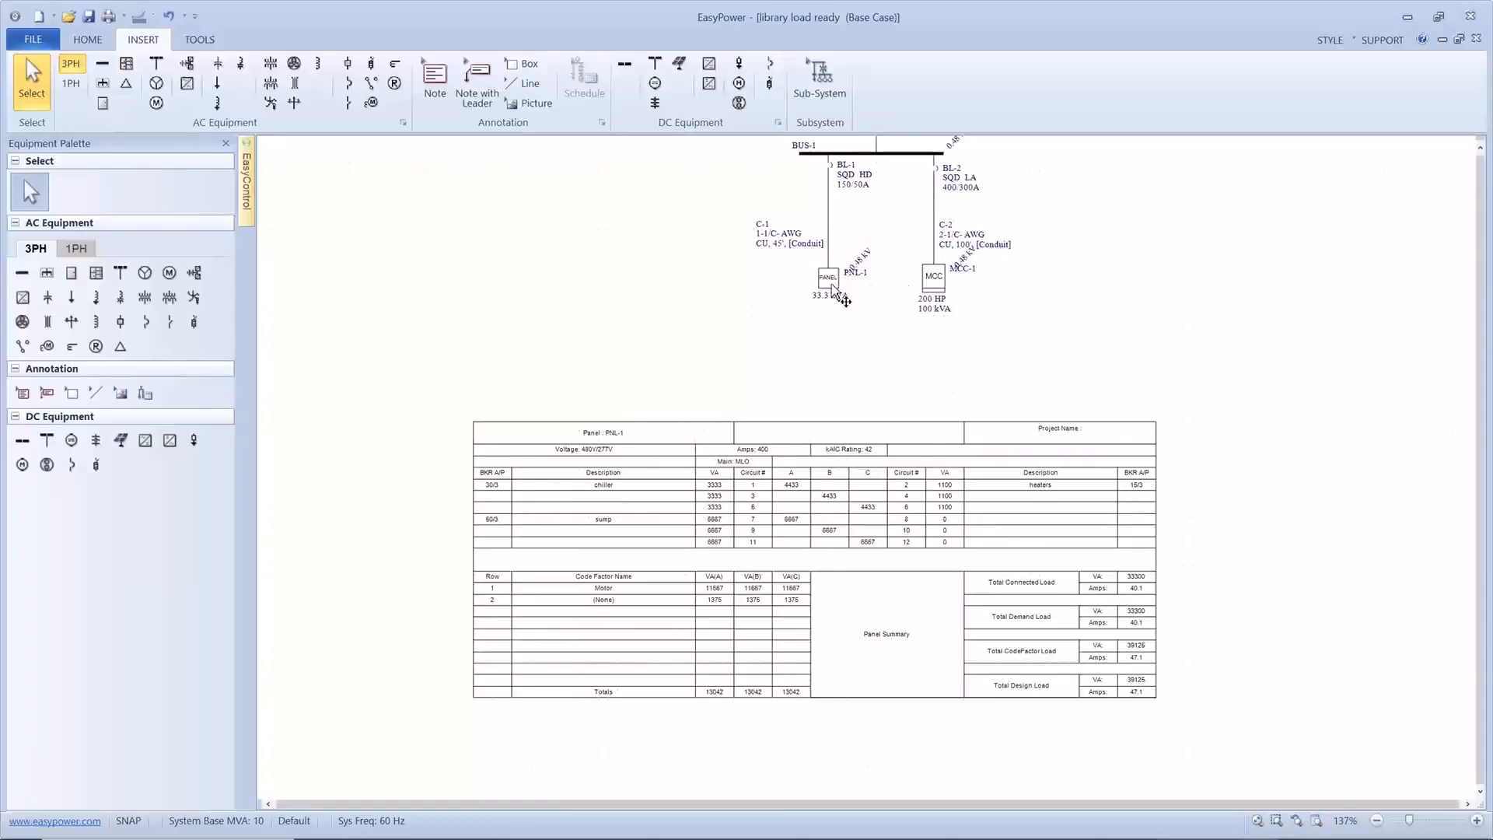
pyautogui.moveTo(829, 285)
pyautogui.click(35, 39)
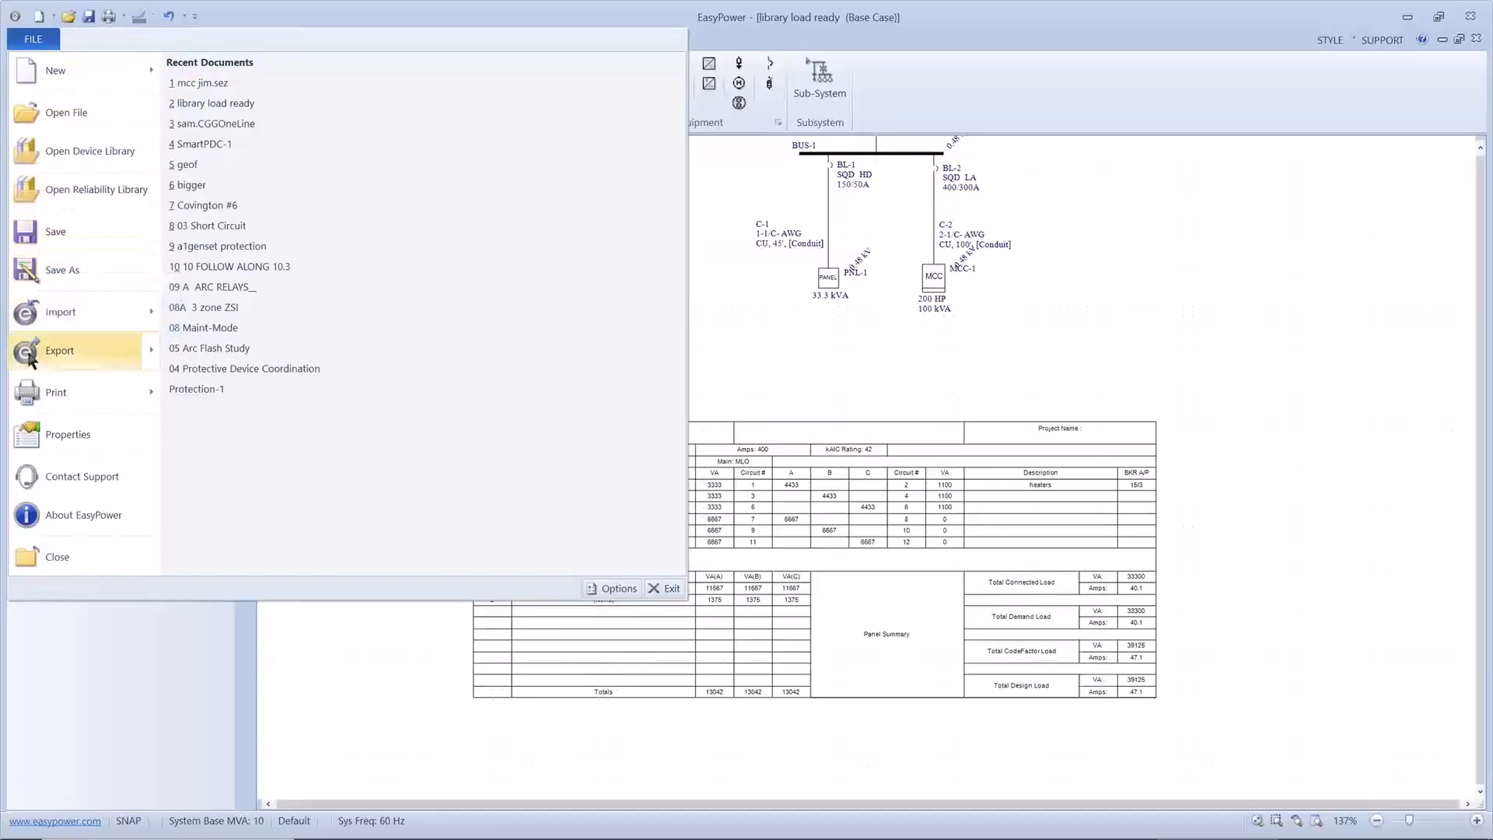
pyautogui.click(32, 438)
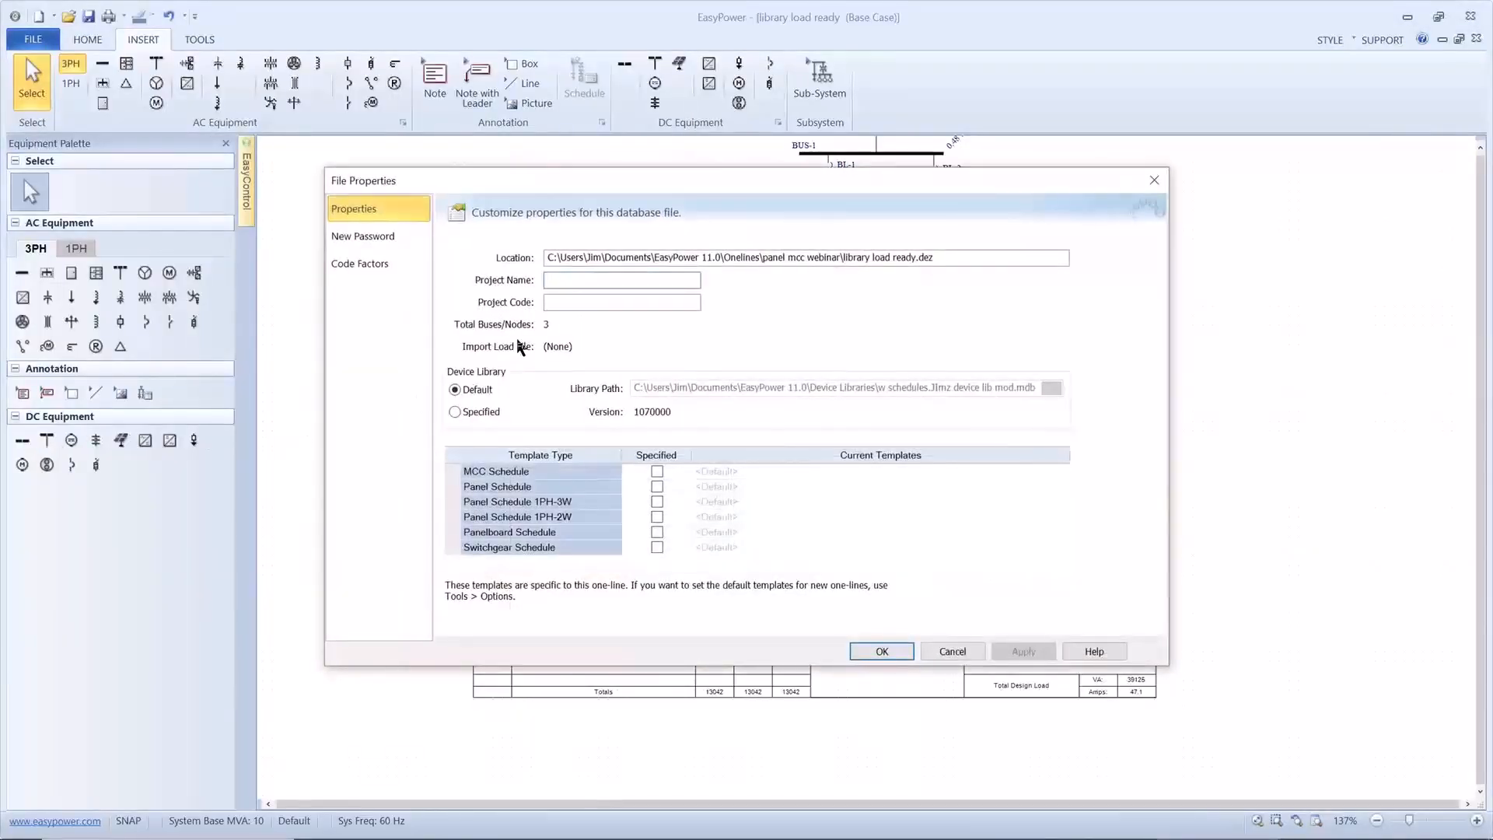
pyautogui.click(456, 413)
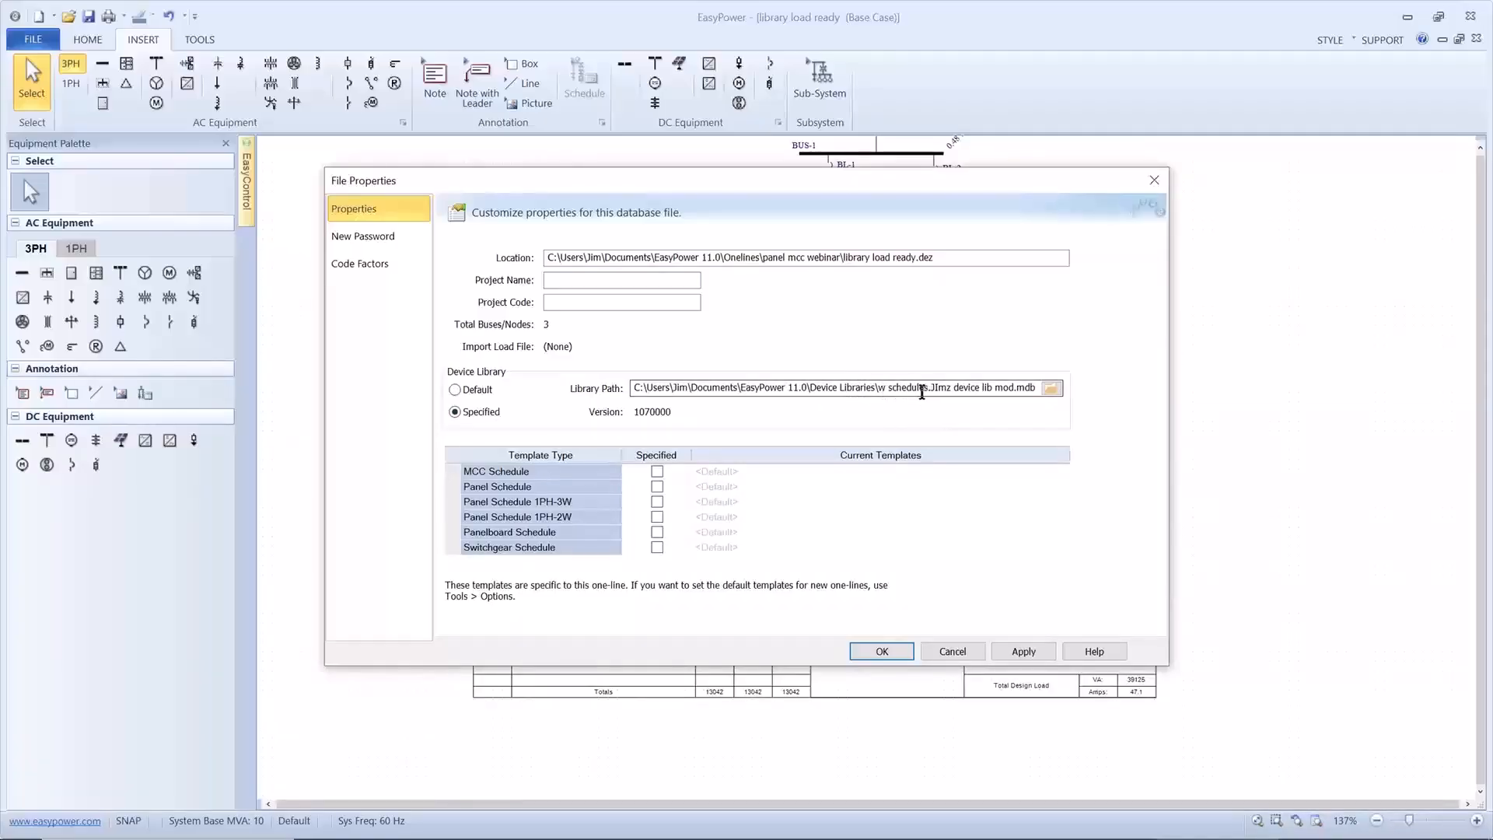
# Specify ArcFlash-MccSchedule.ezmcc from the Templates folder as this one-line's MCC Schedule template
pyautogui.click(652, 471)
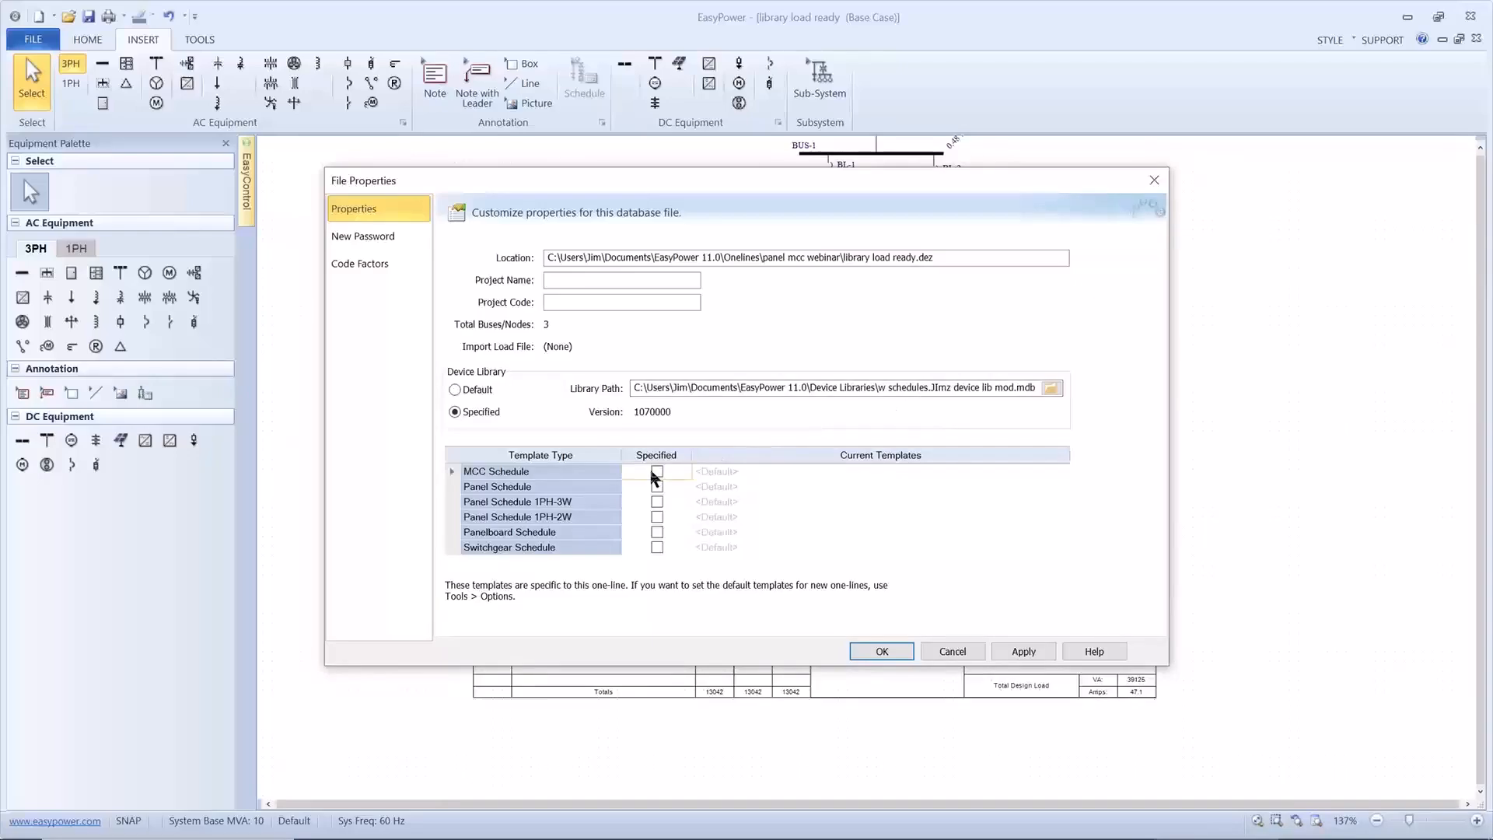
pyautogui.click(658, 472)
pyautogui.click(1050, 474)
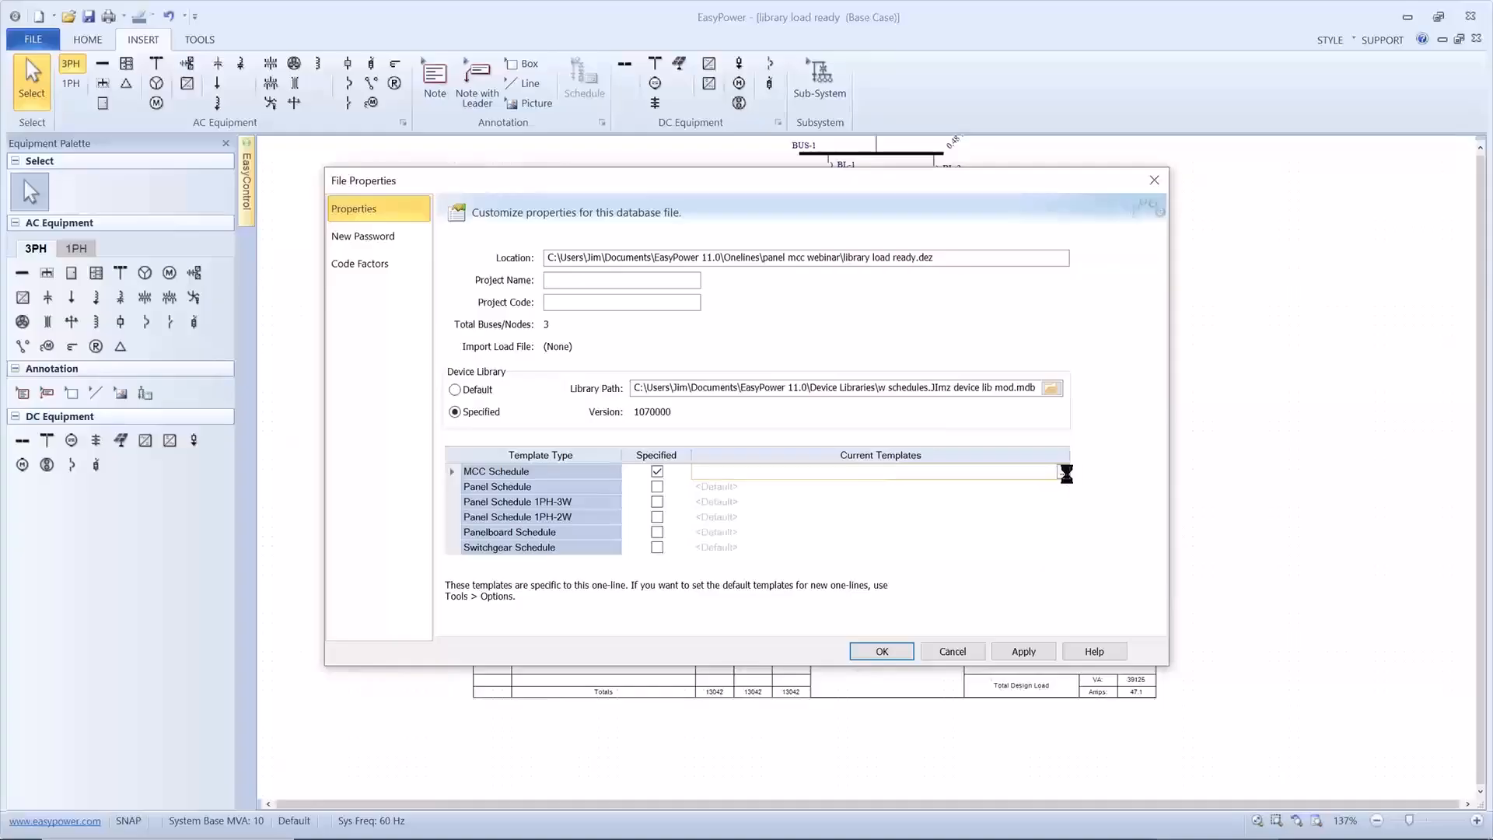
pyautogui.click(1063, 472)
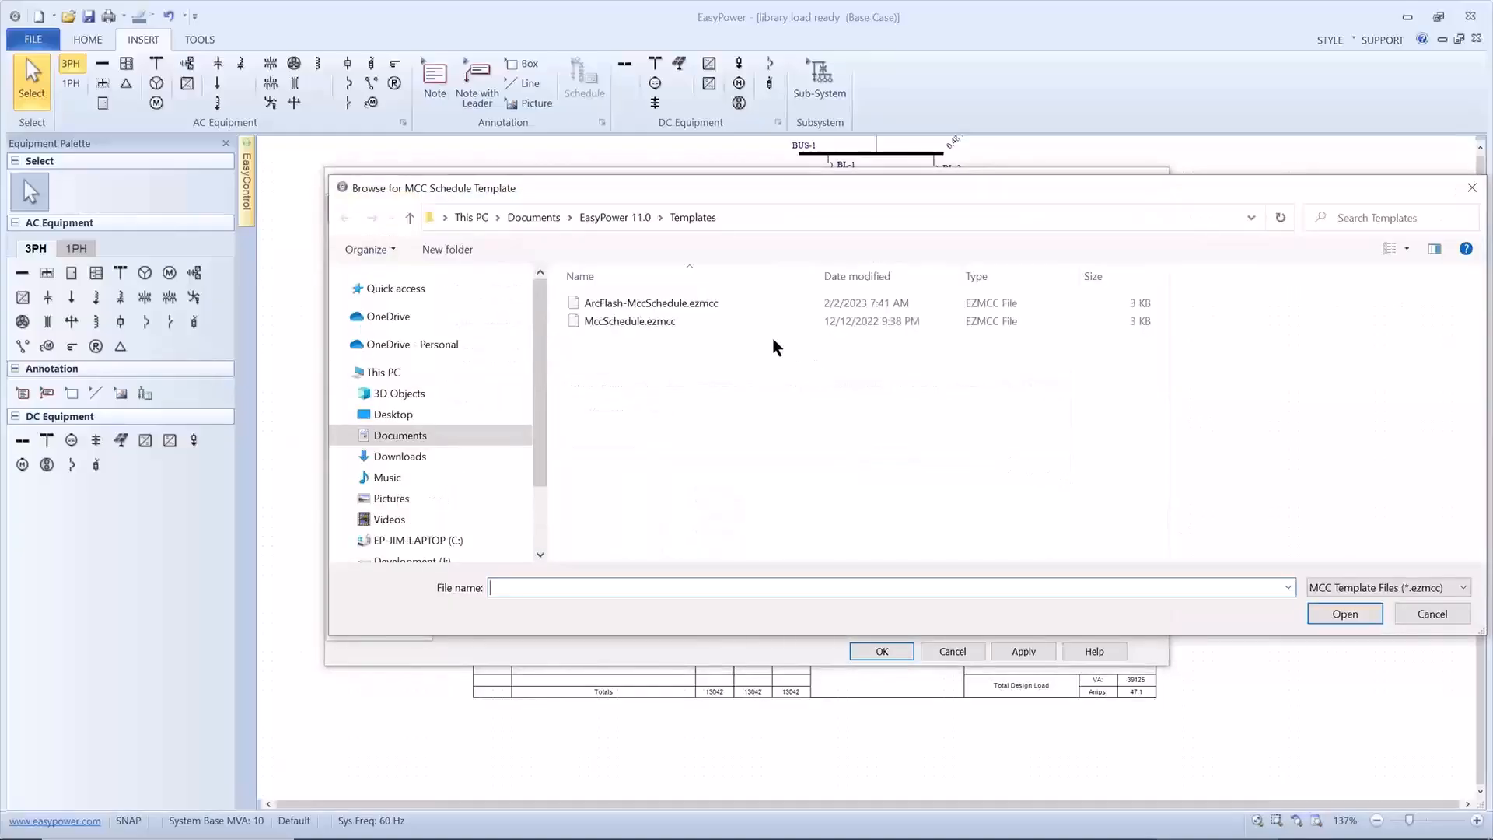
pyautogui.click(675, 309)
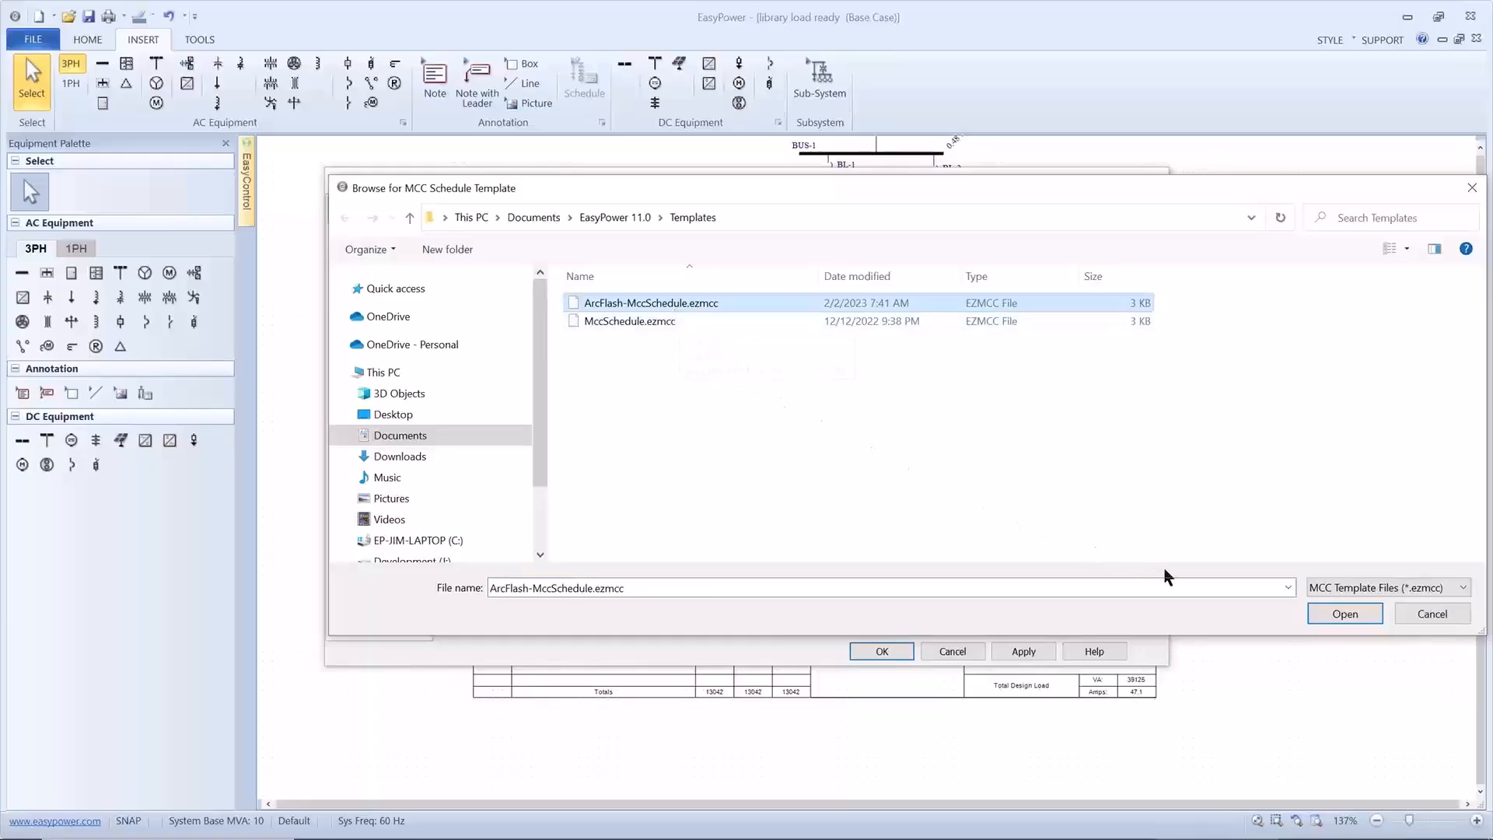
pyautogui.click(1322, 614)
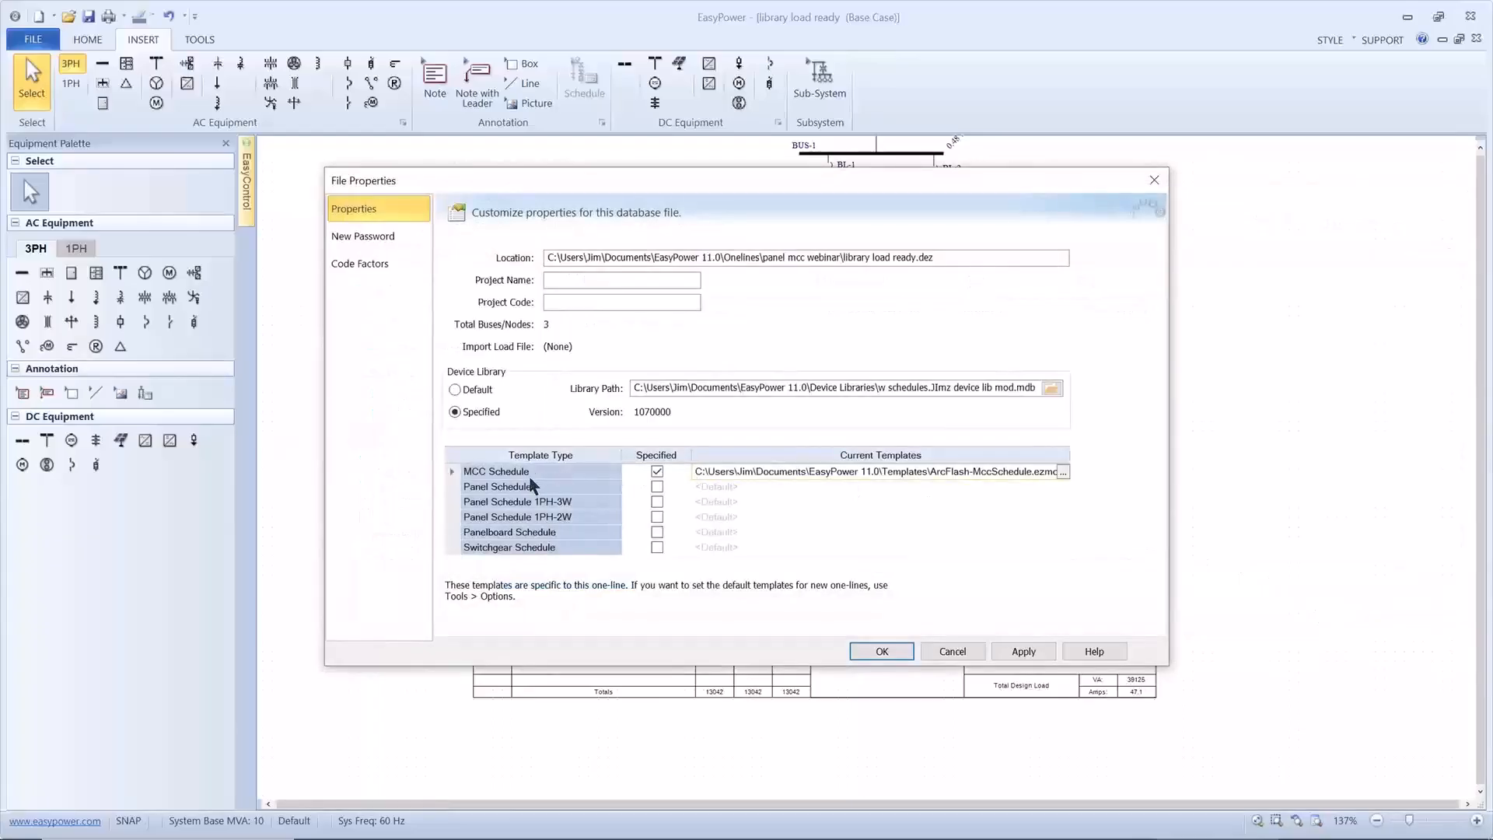
# Specify ArcFlash-PanelSchedule.ezpnl from the Templates folder as this one-line's Panel Schedule template
pyautogui.click(657, 490)
pyautogui.click(1012, 489)
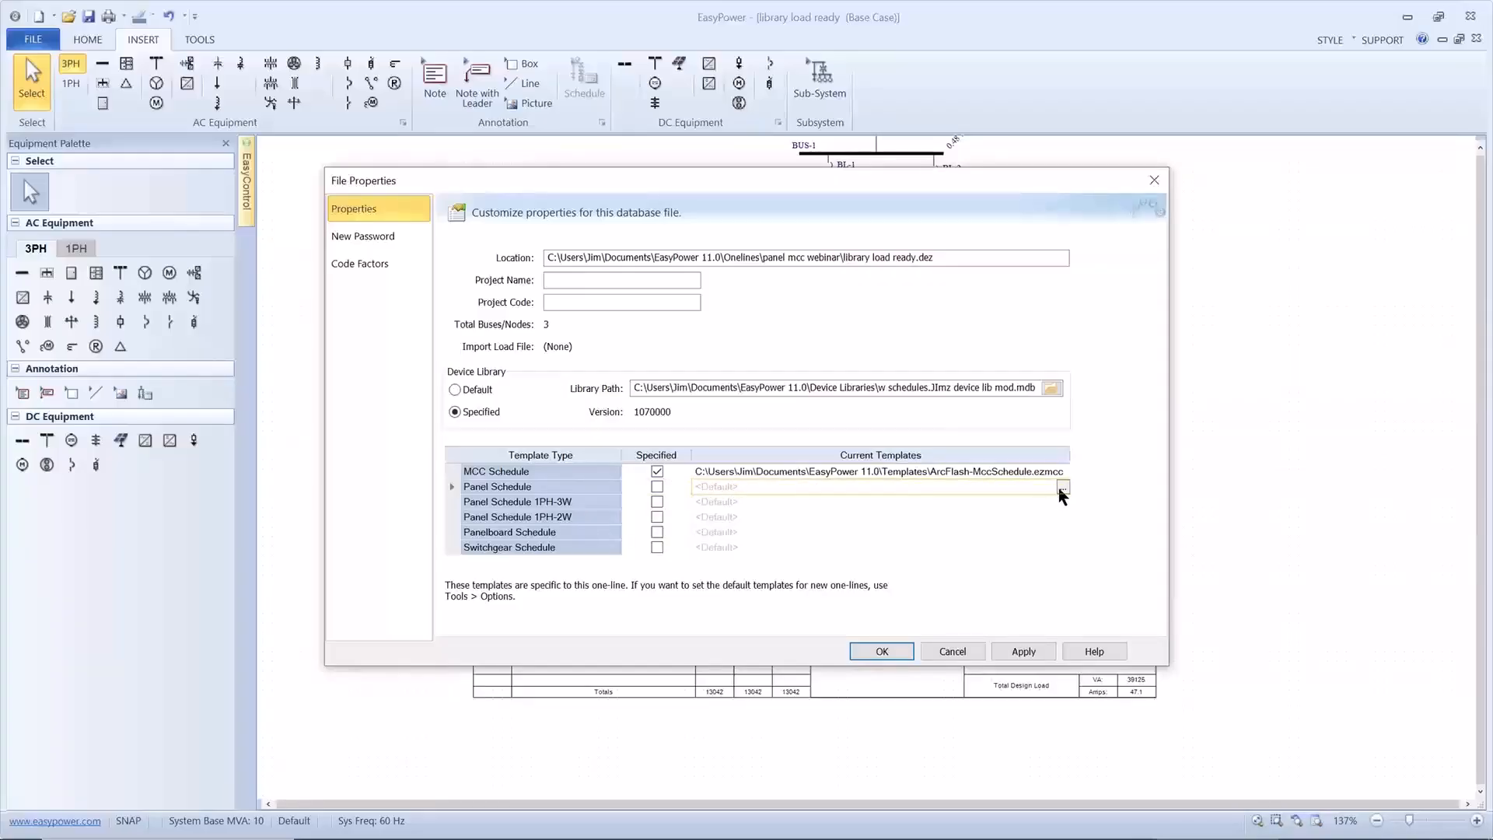
pyautogui.click(658, 486)
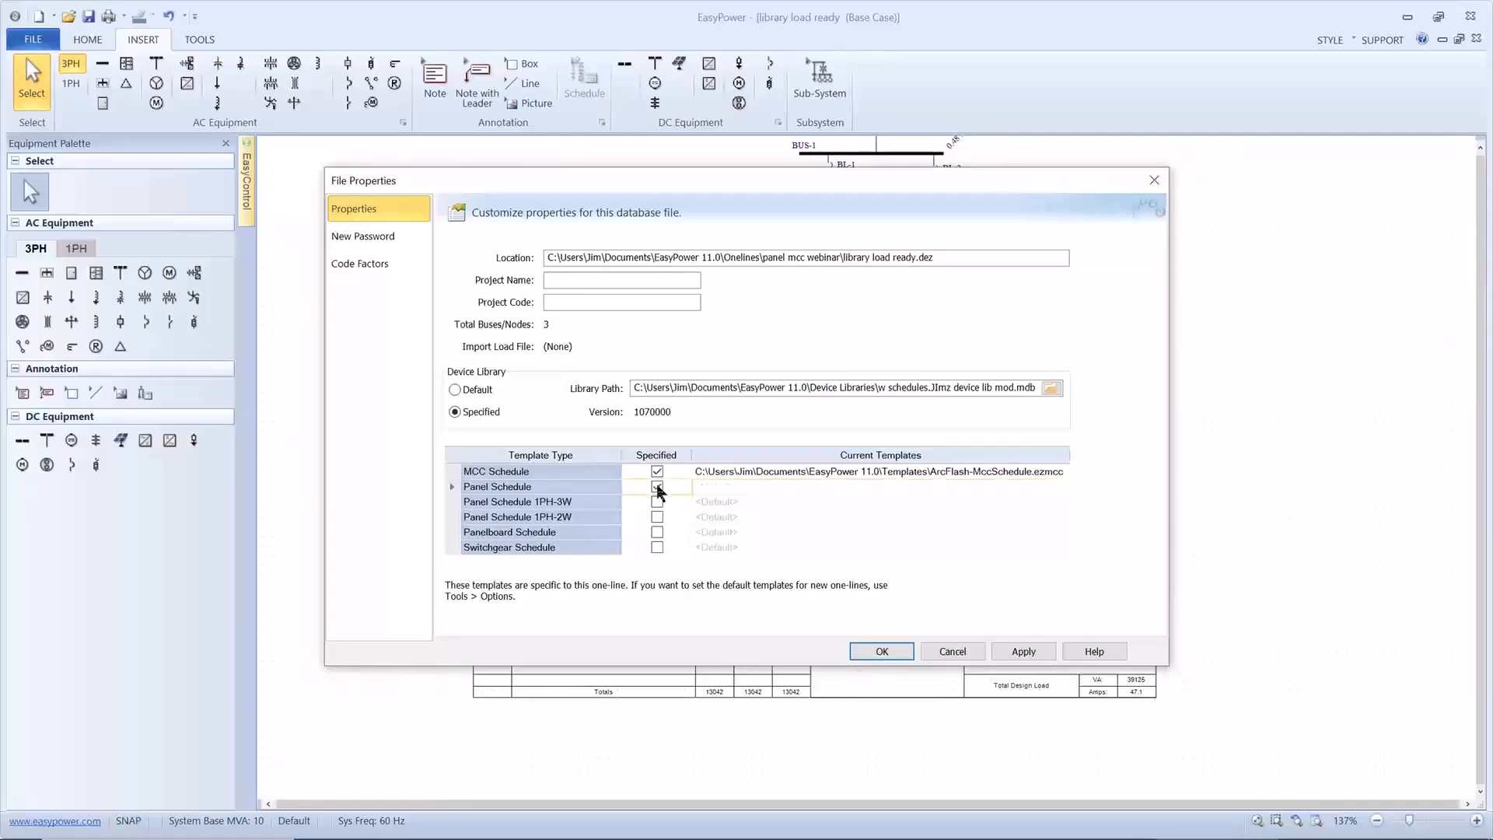
pyautogui.click(1048, 496)
pyautogui.click(1061, 487)
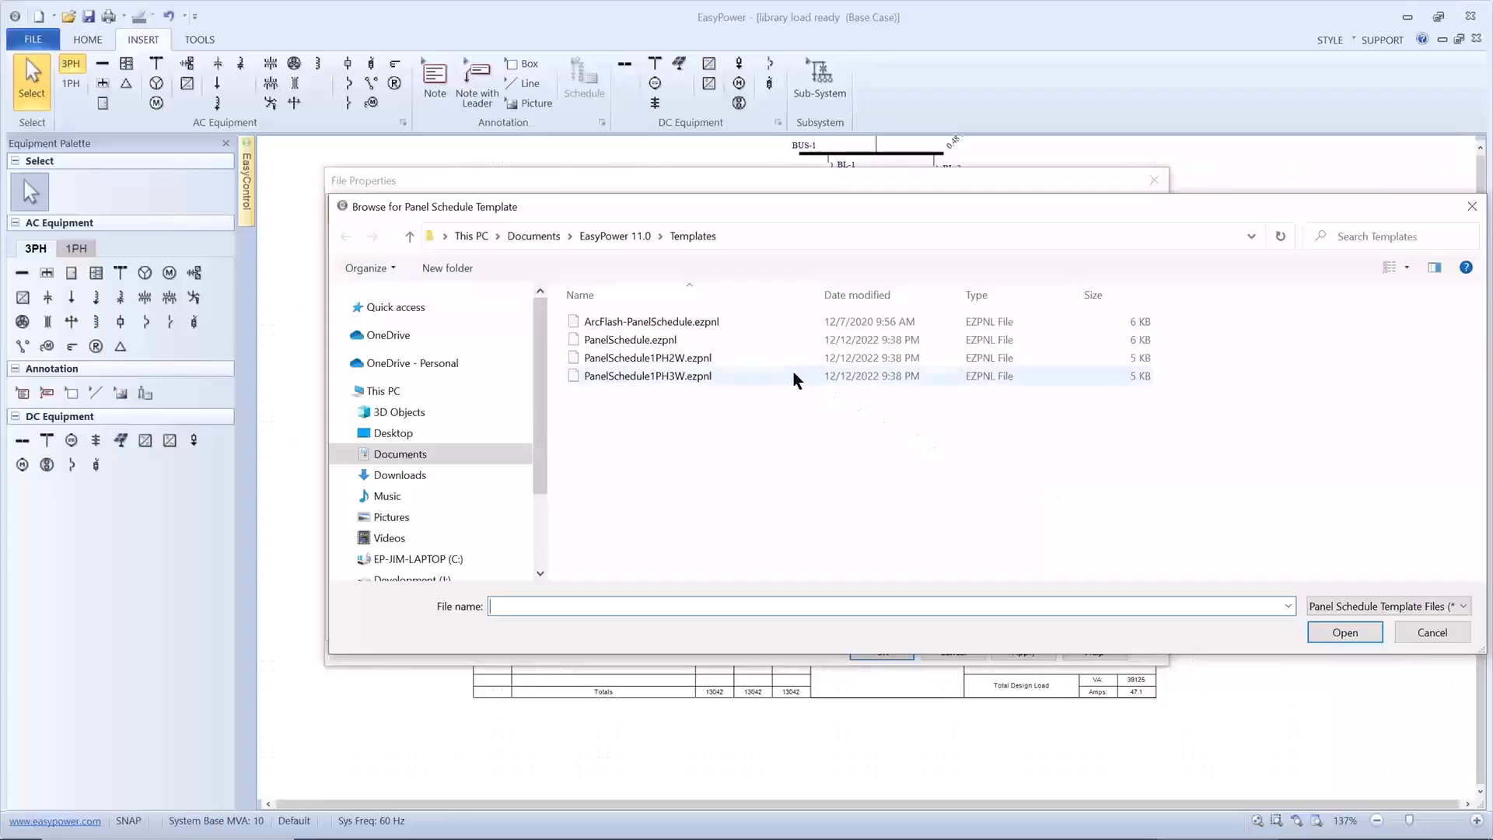
pyautogui.click(670, 325)
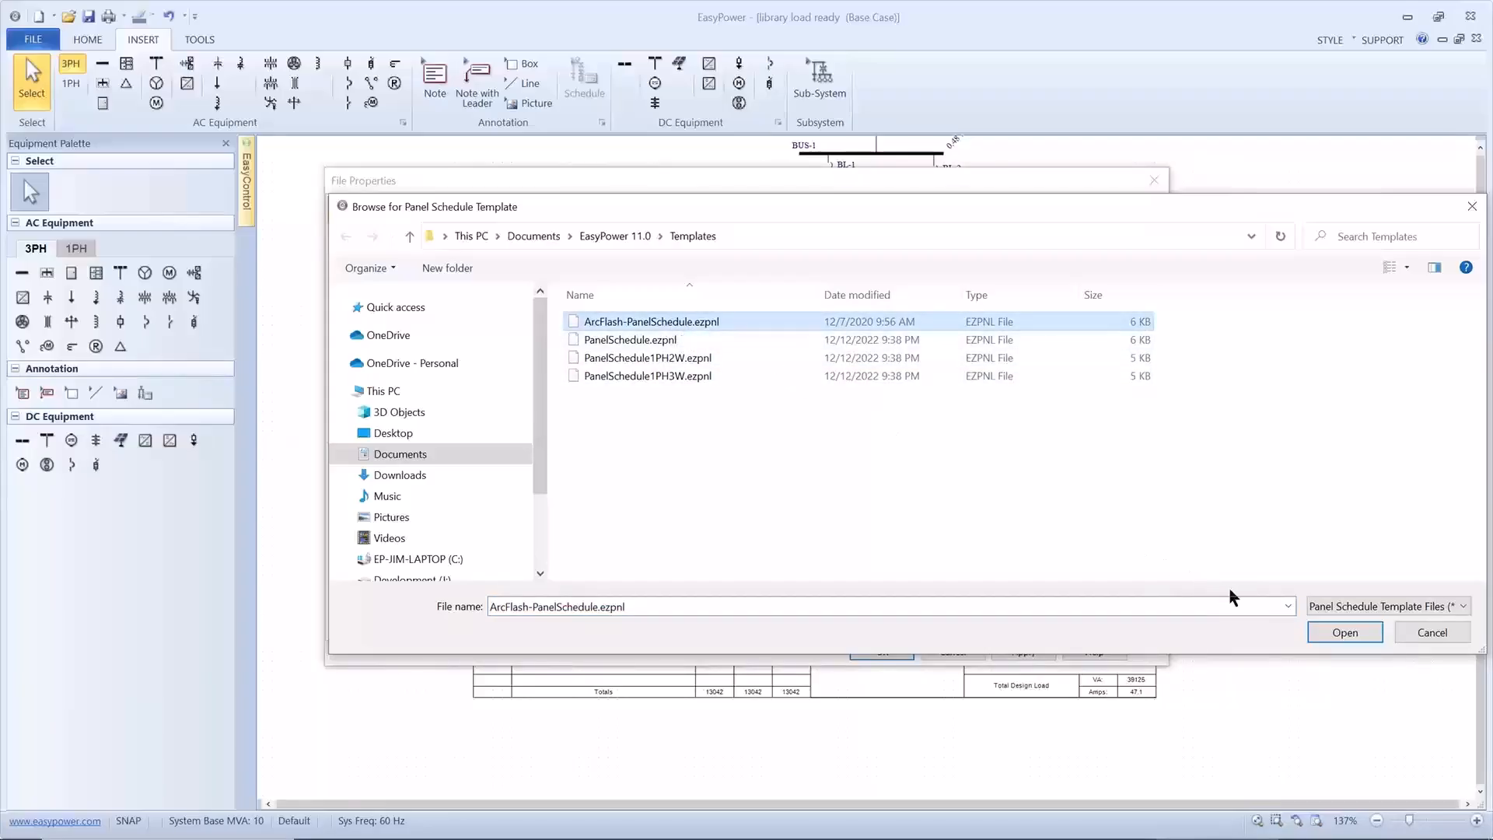
pyautogui.click(1317, 625)
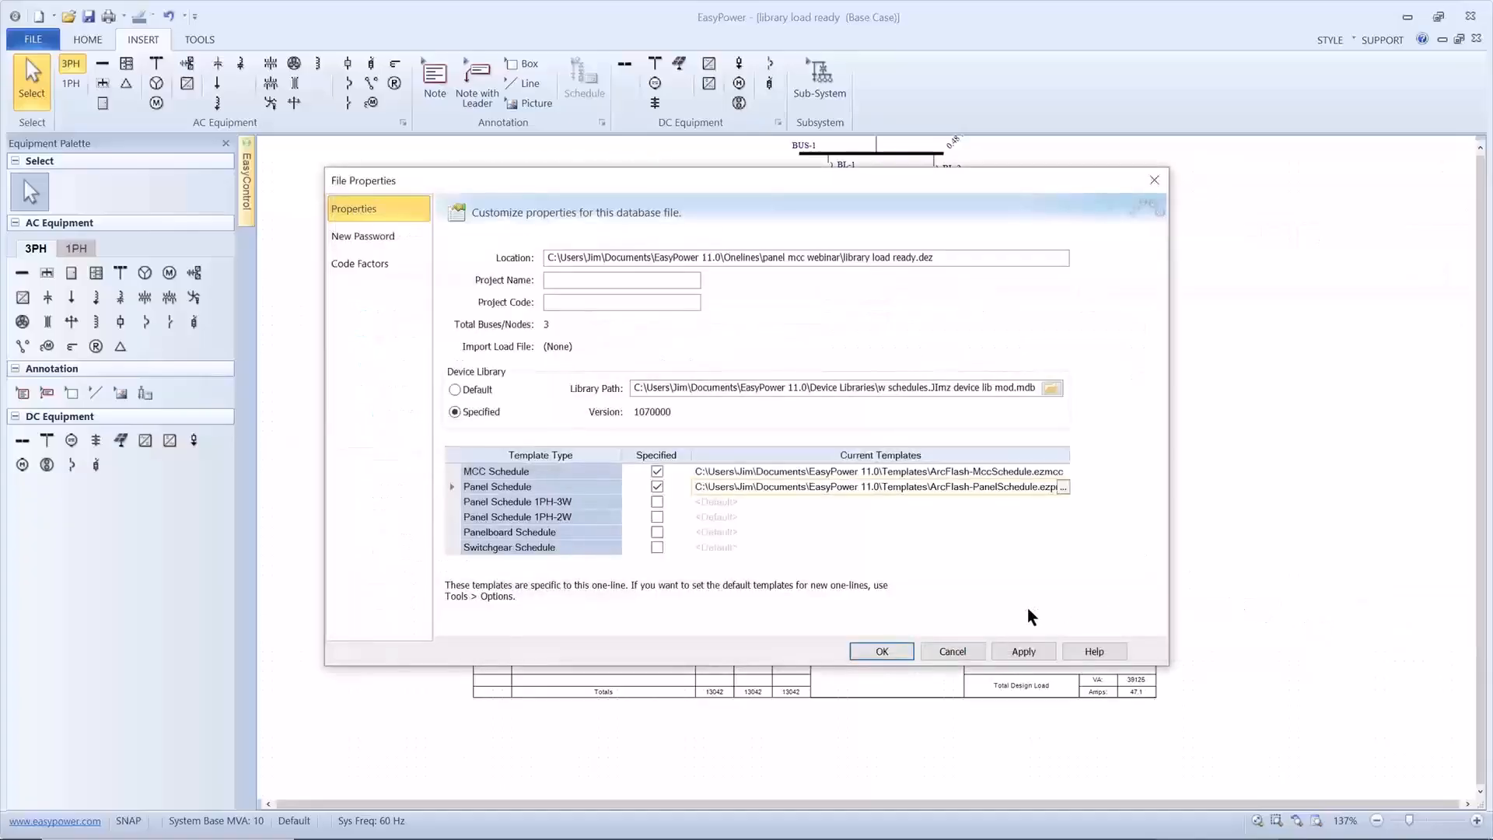
# Accept the file properties and update all existing schedules to the newly specified templates
pyautogui.click(880, 652)
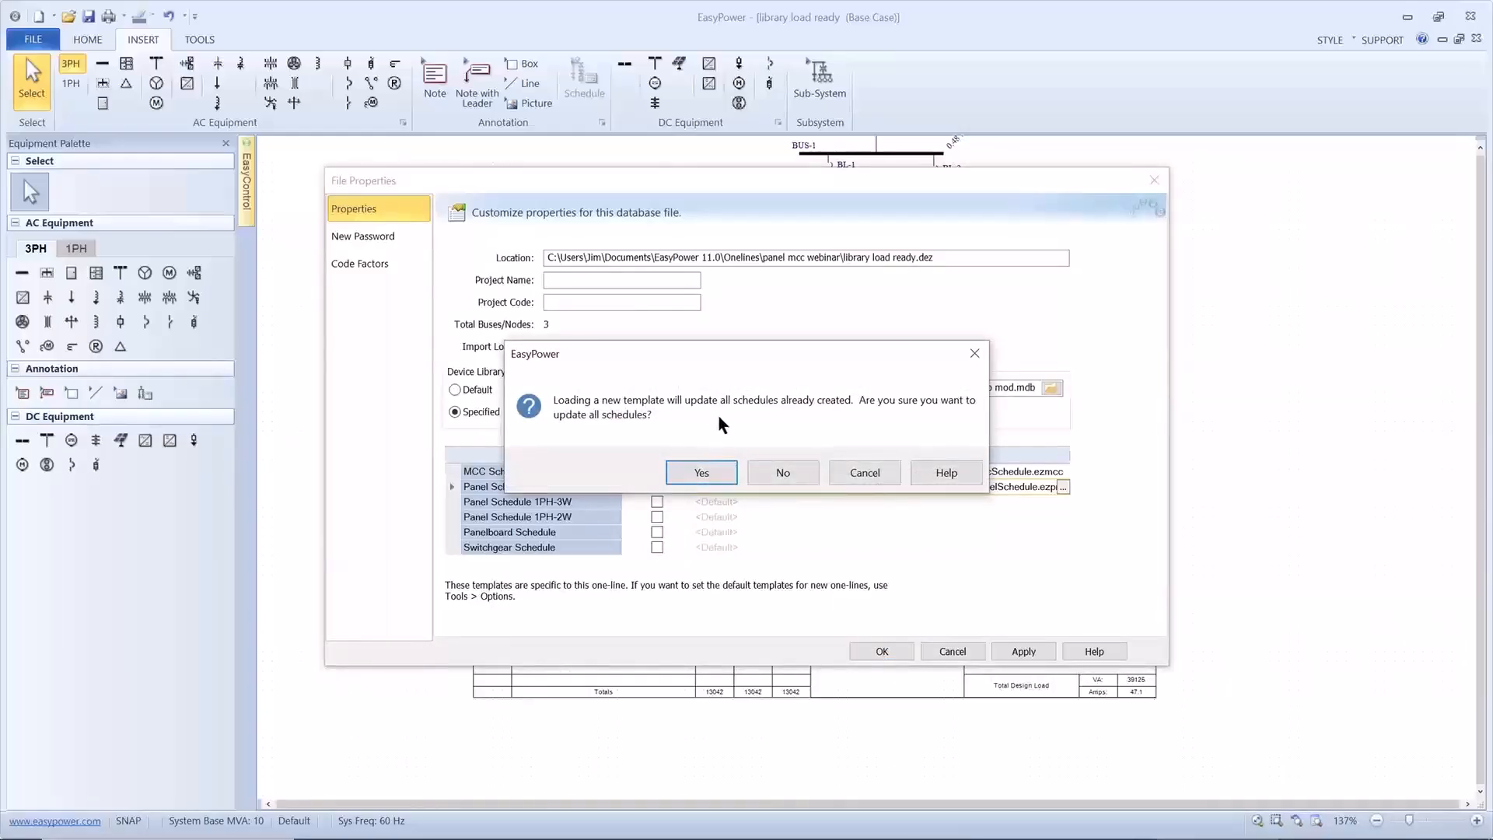
pyautogui.click(701, 472)
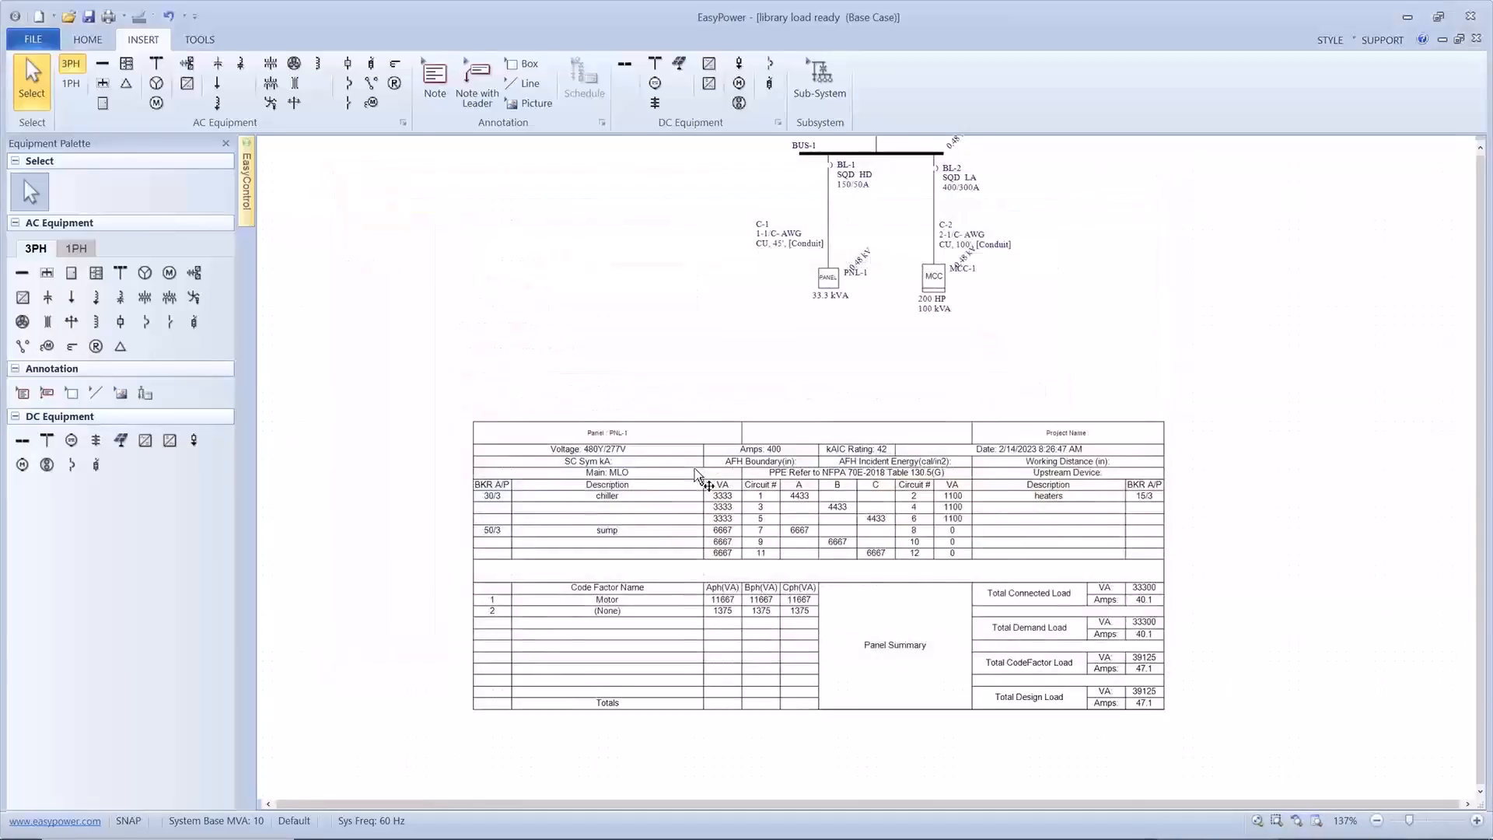
pyautogui.scroll(2, 696, 471)
pyautogui.scroll(2, 698, 473)
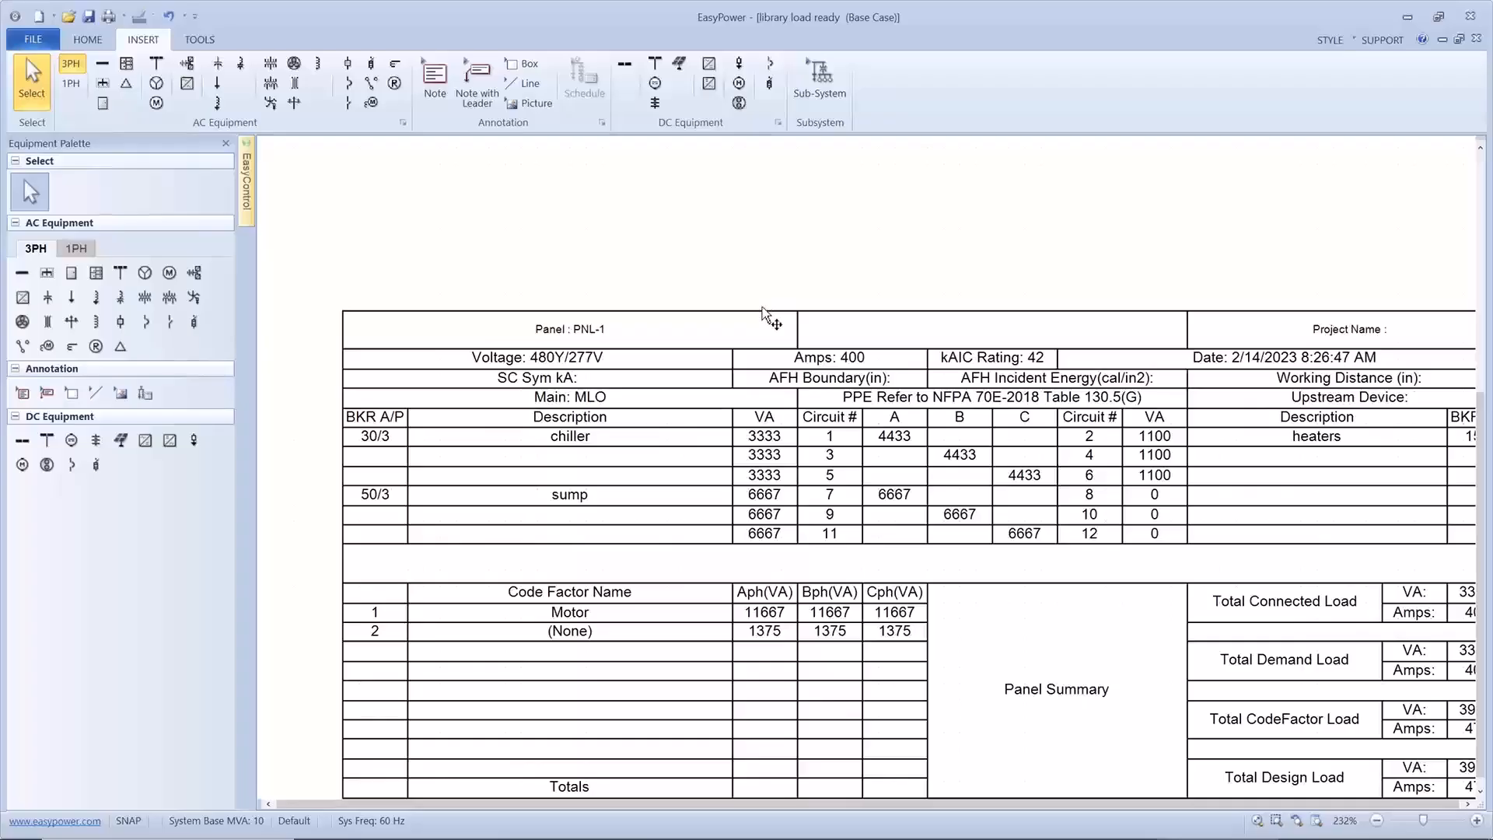
pyautogui.press('alt')
pyautogui.hotkey('alt', 'Tab')
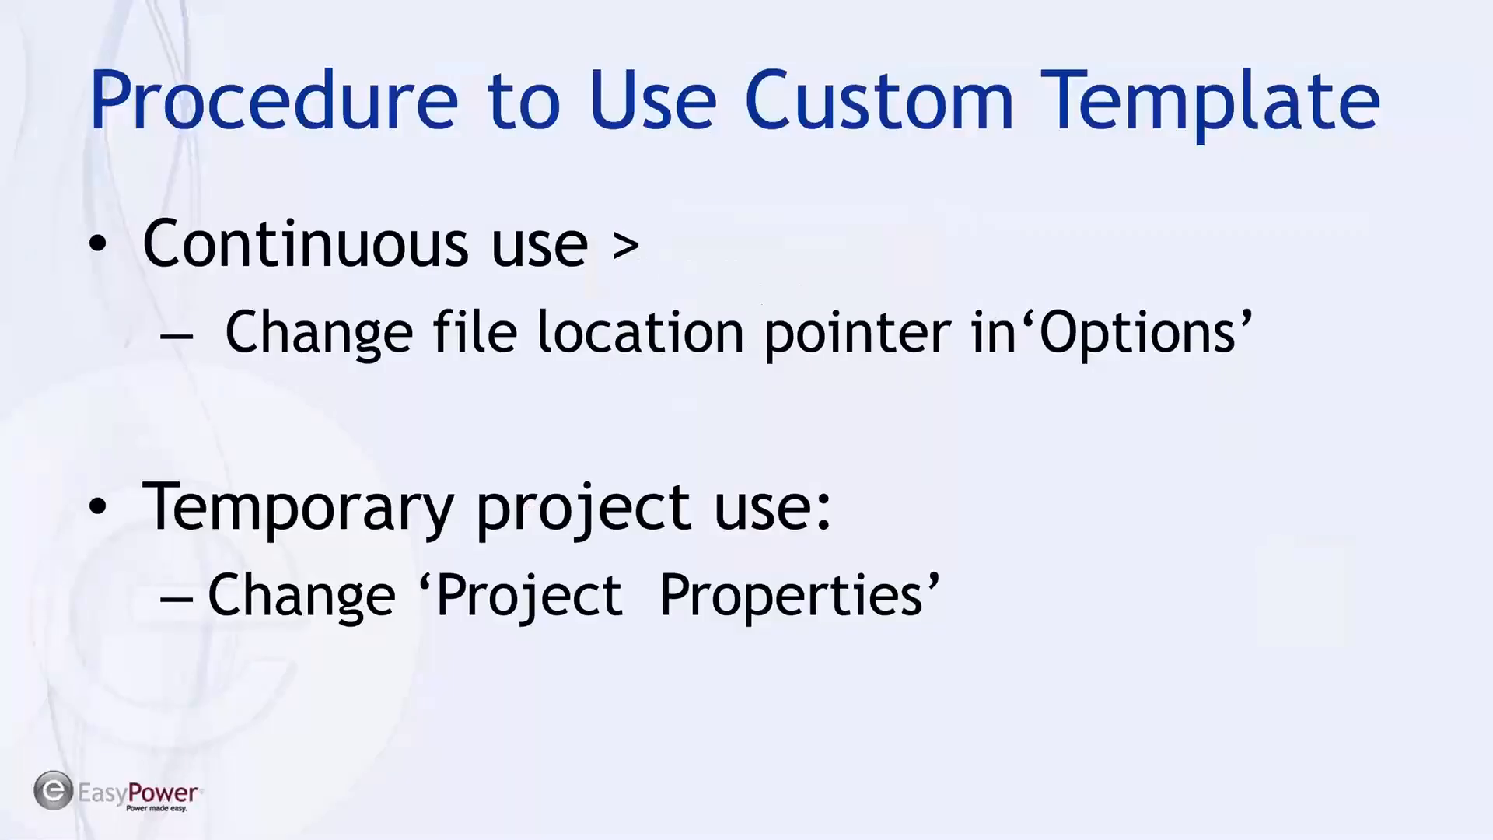
pyautogui.press('Right')
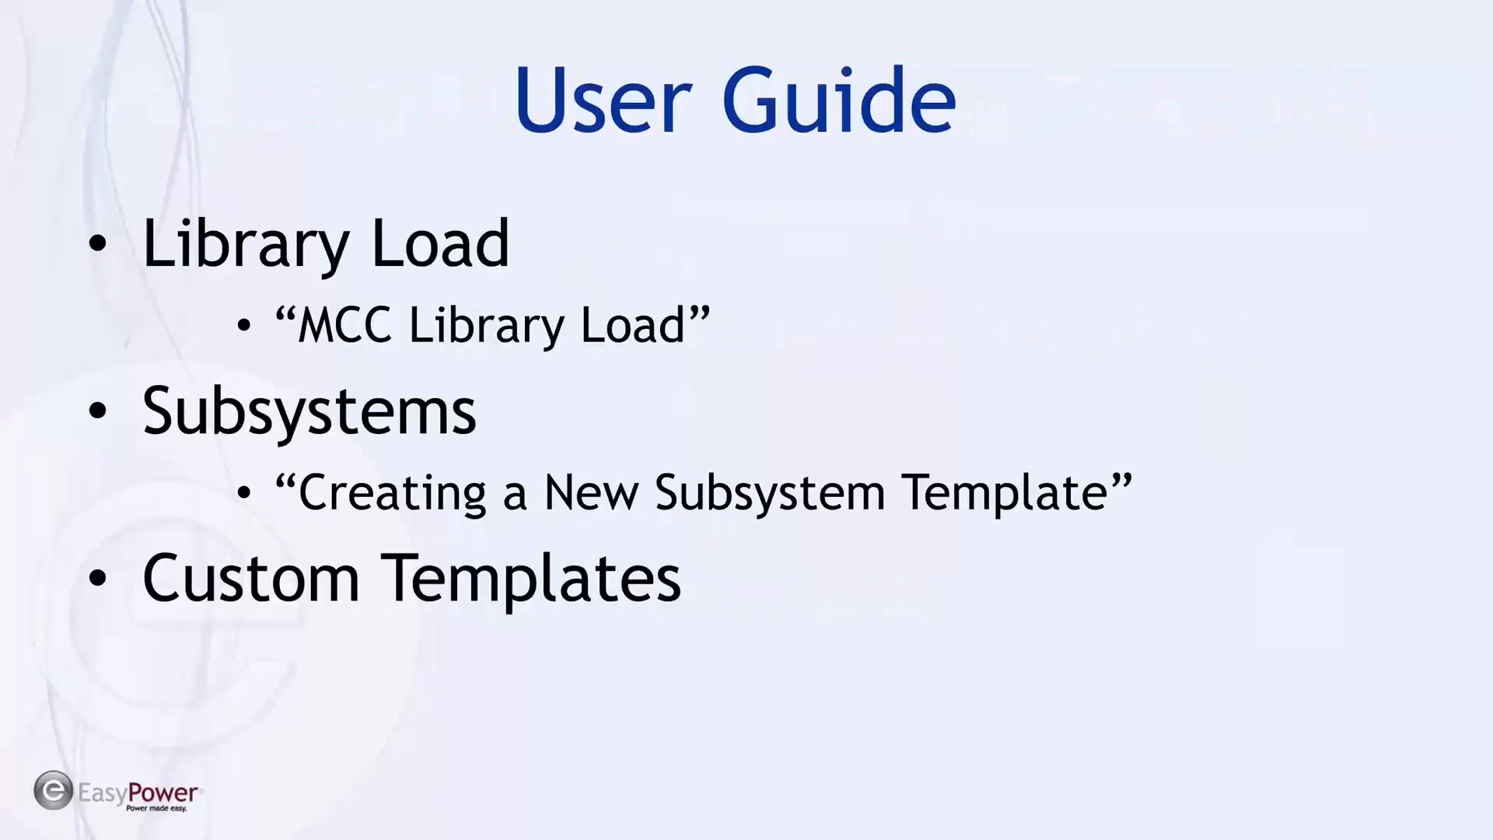
pyautogui.press('Right')
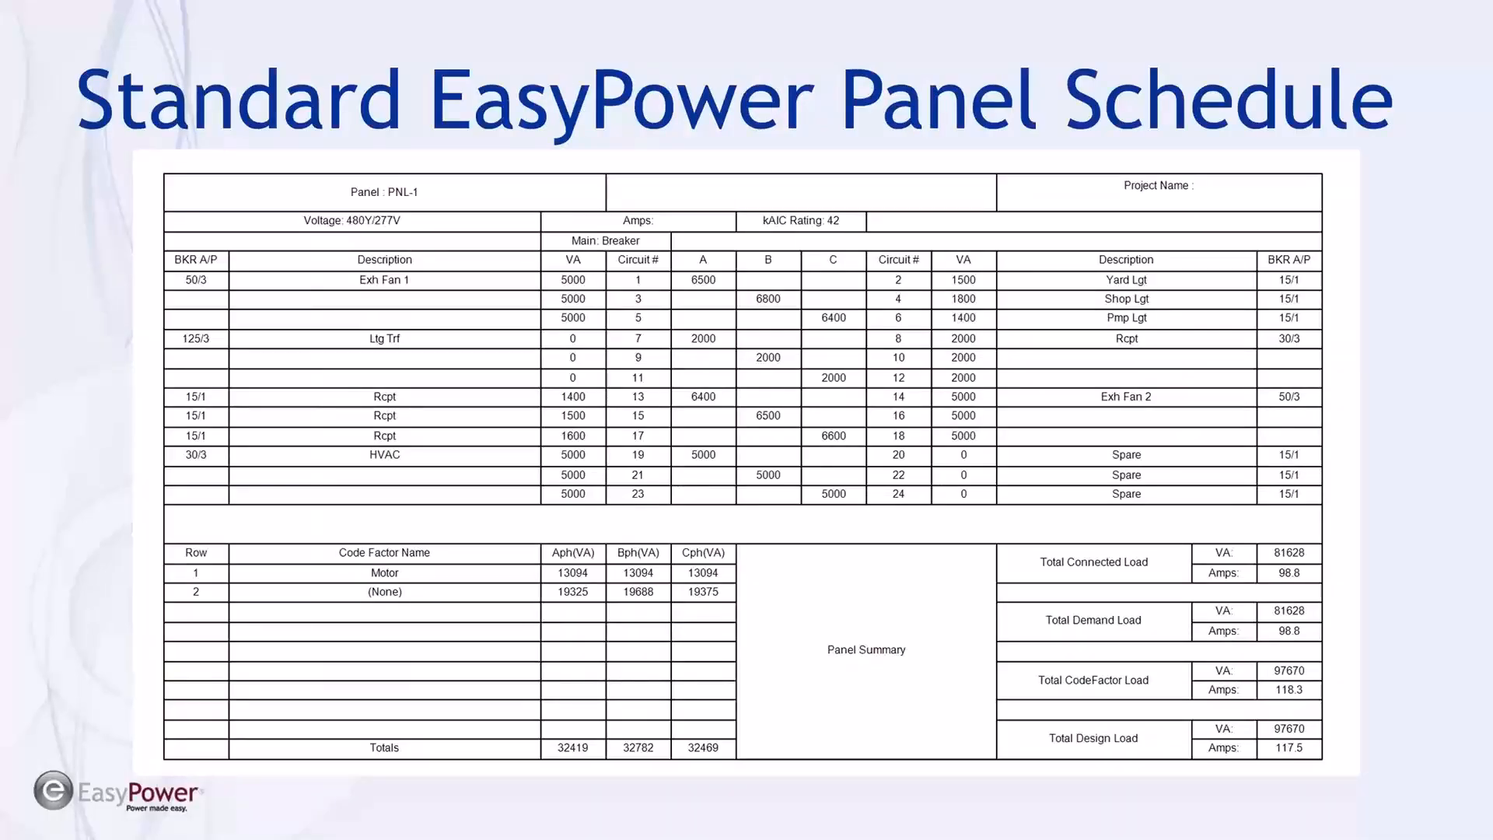
pyautogui.press('Right')
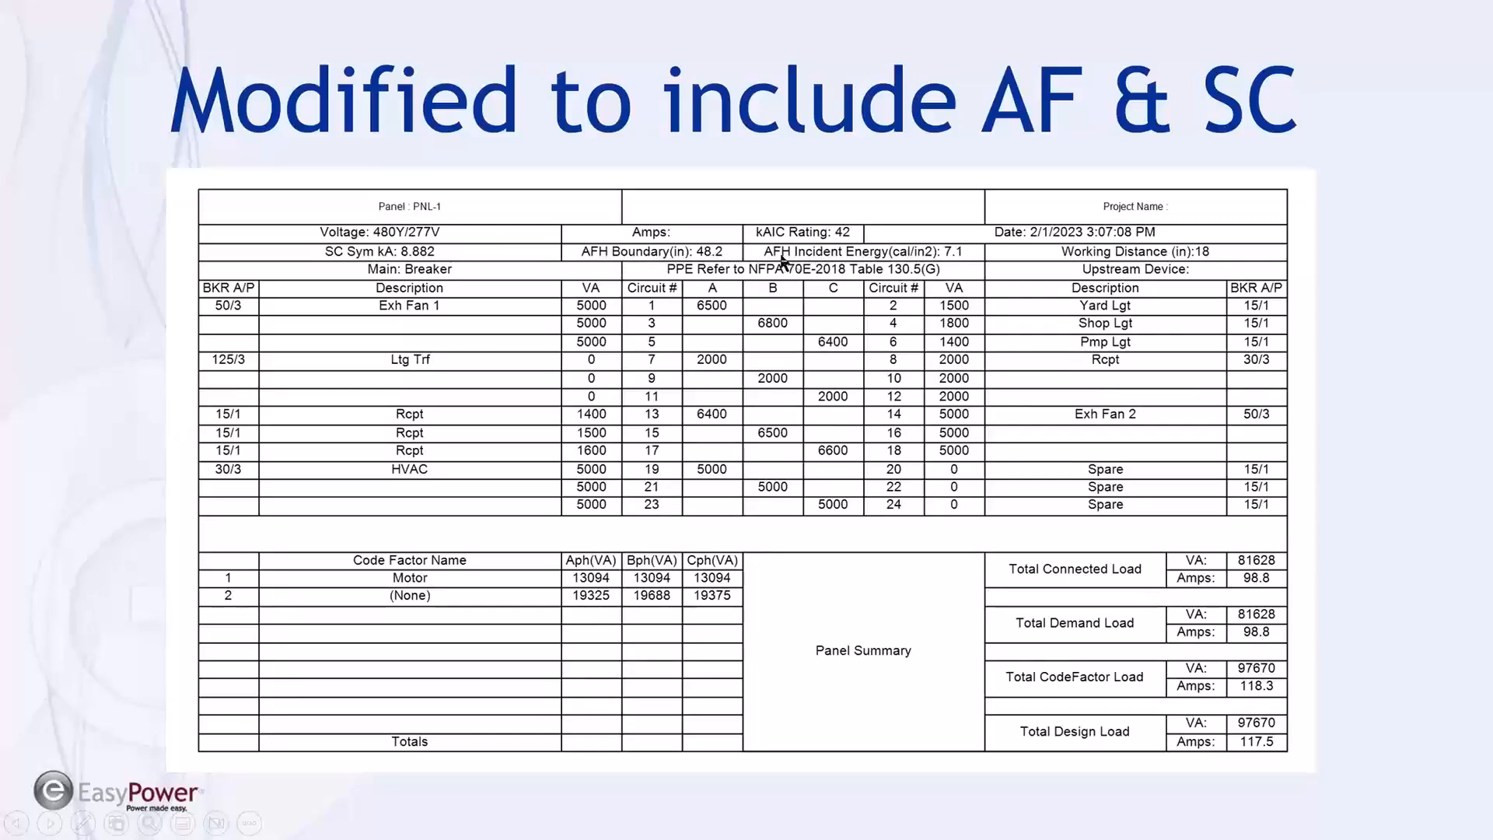
pyautogui.click(782, 260)
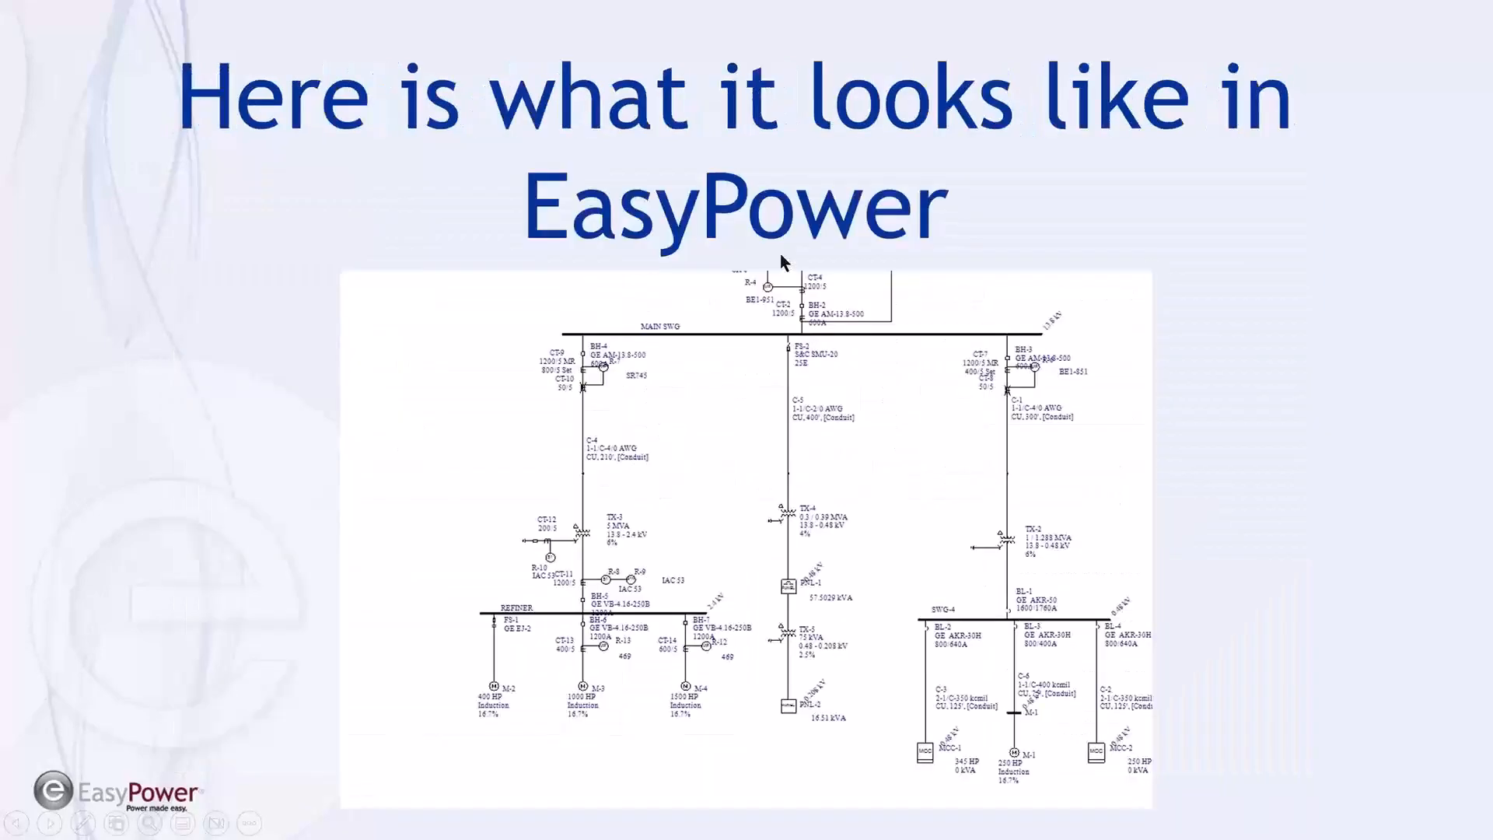
pyautogui.hotkey('alt', 'Tab')
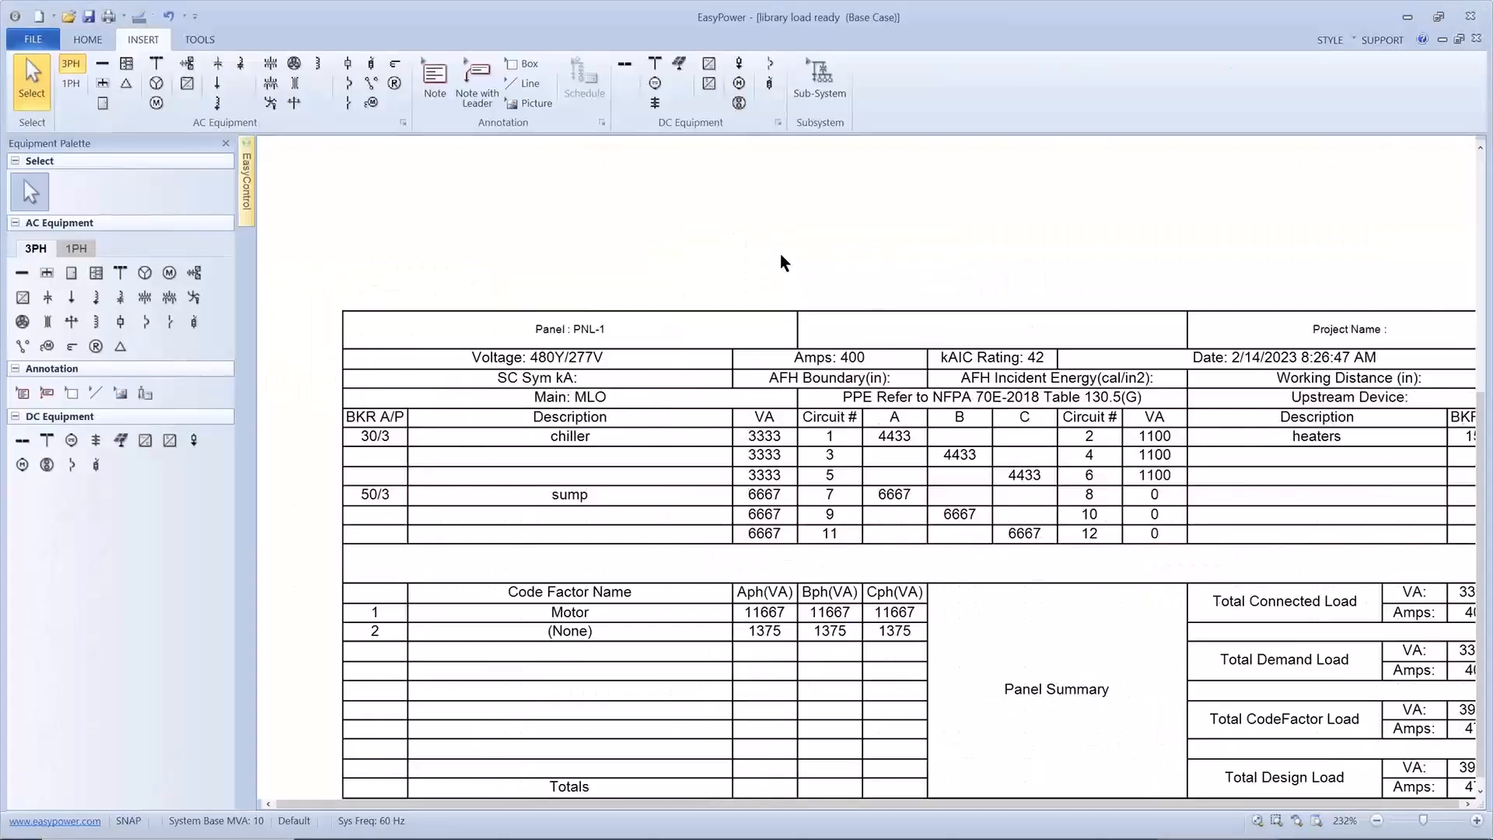
# Try to switch the one-line into Short Circuit analysis
pyautogui.scroll(-3, 779, 254)
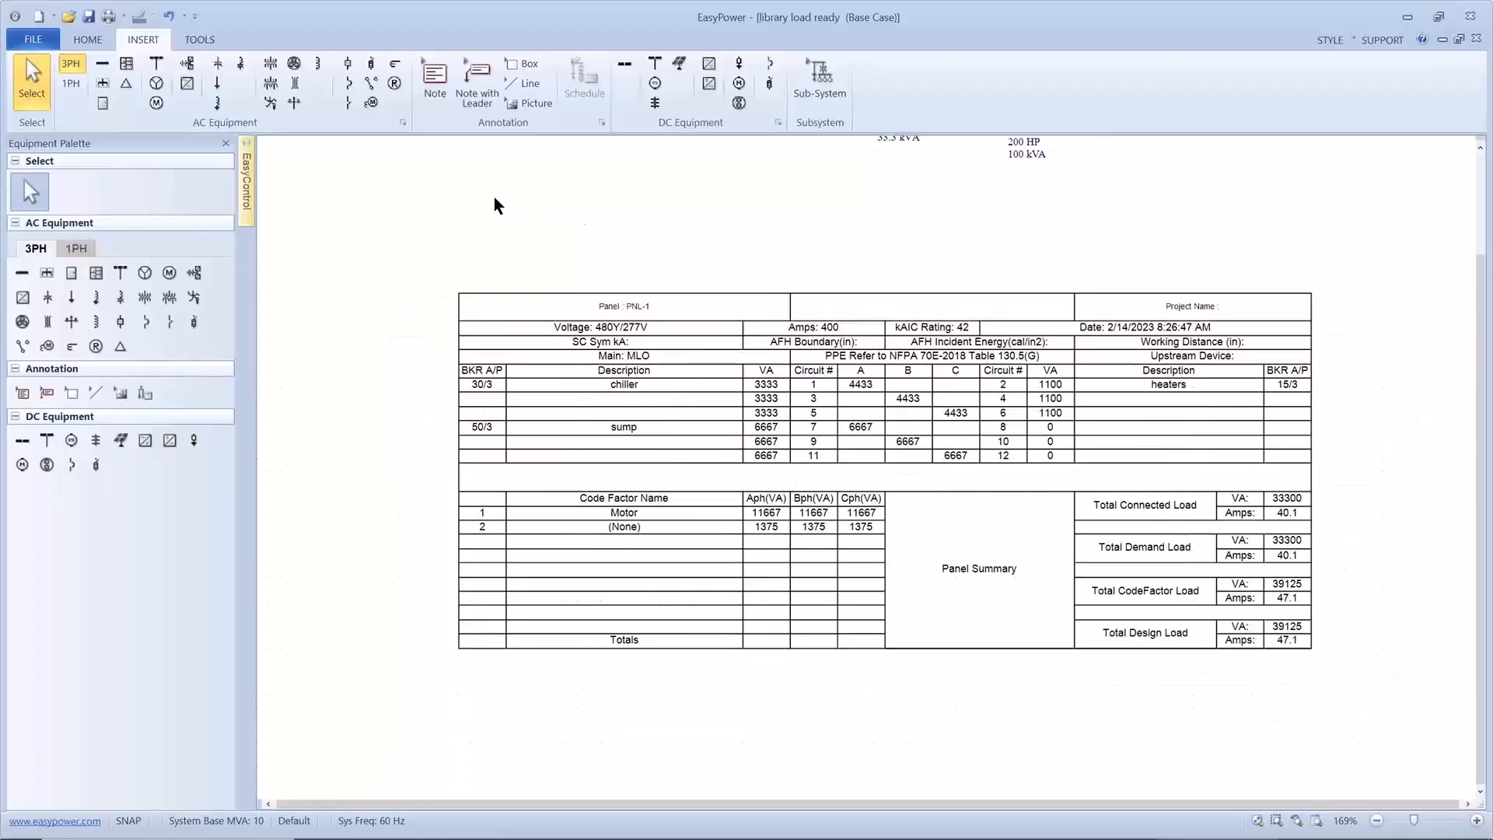
pyautogui.click(103, 40)
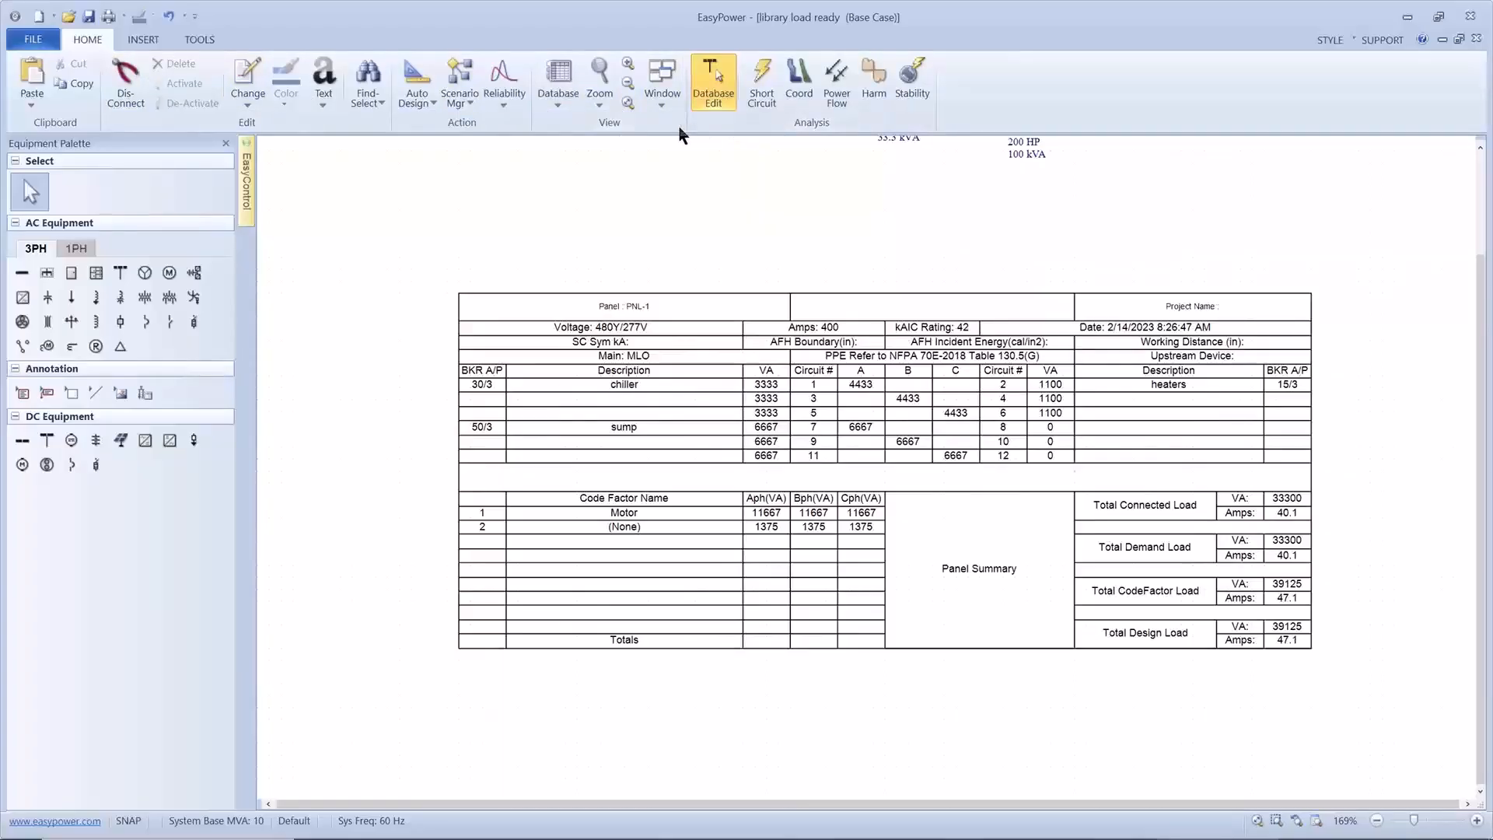
pyautogui.click(753, 87)
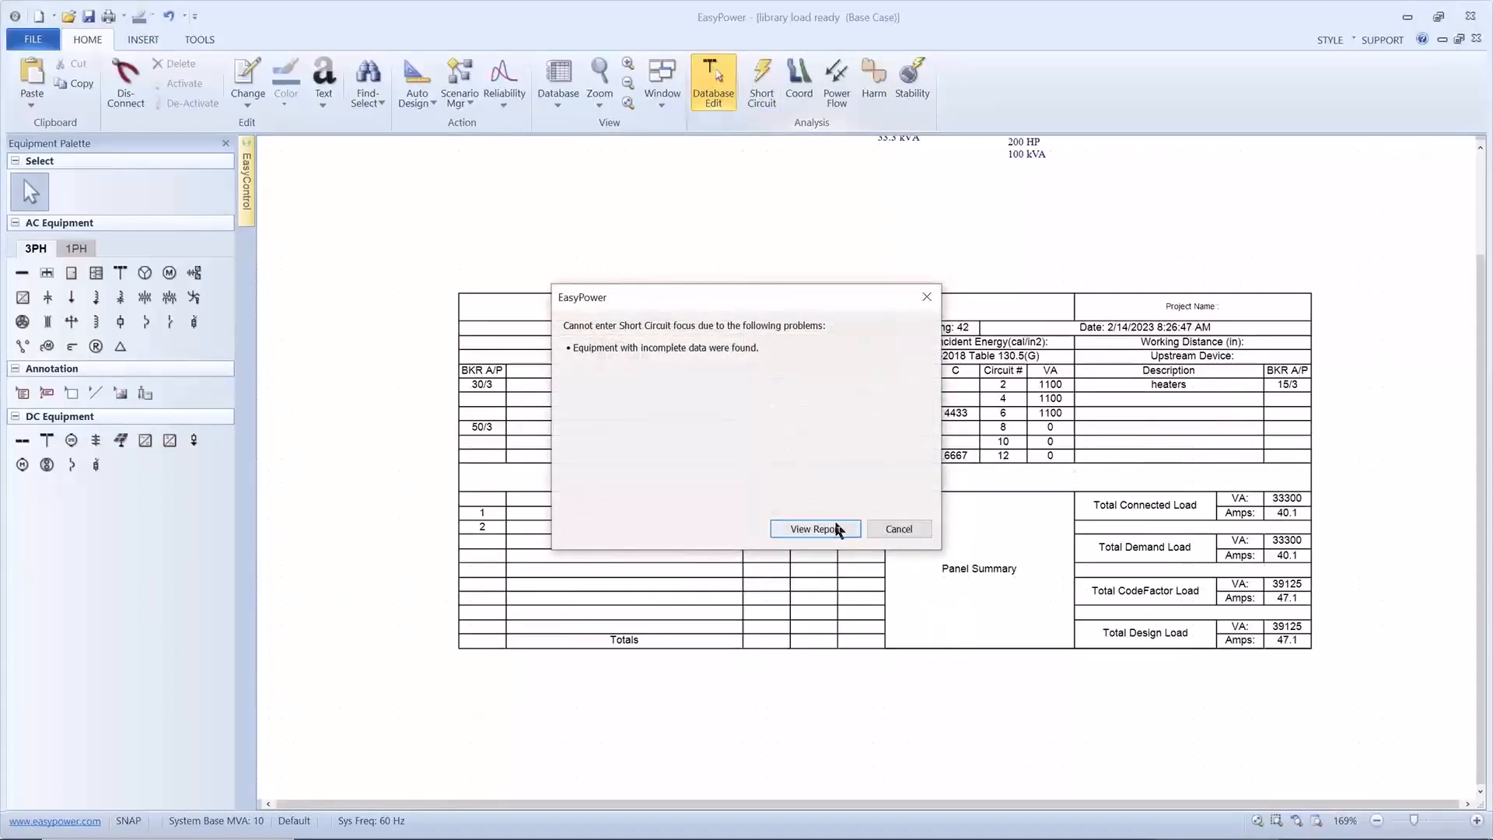
pyautogui.click(882, 535)
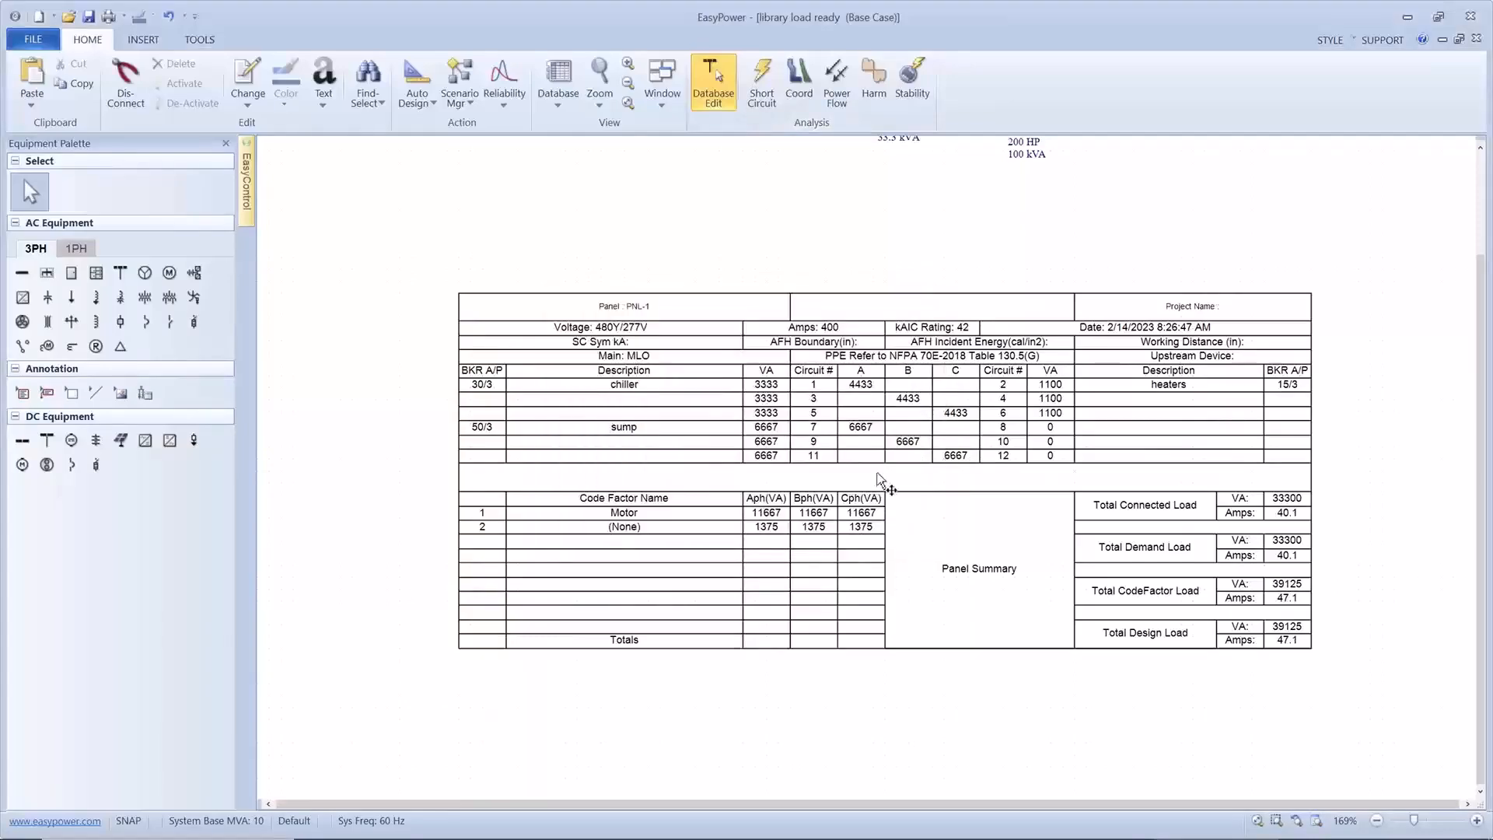
# Set cable C-1 between BUS-1 and PNL-1 to THWN insulation and size 2/0
pyautogui.scroll(5, 877, 474)
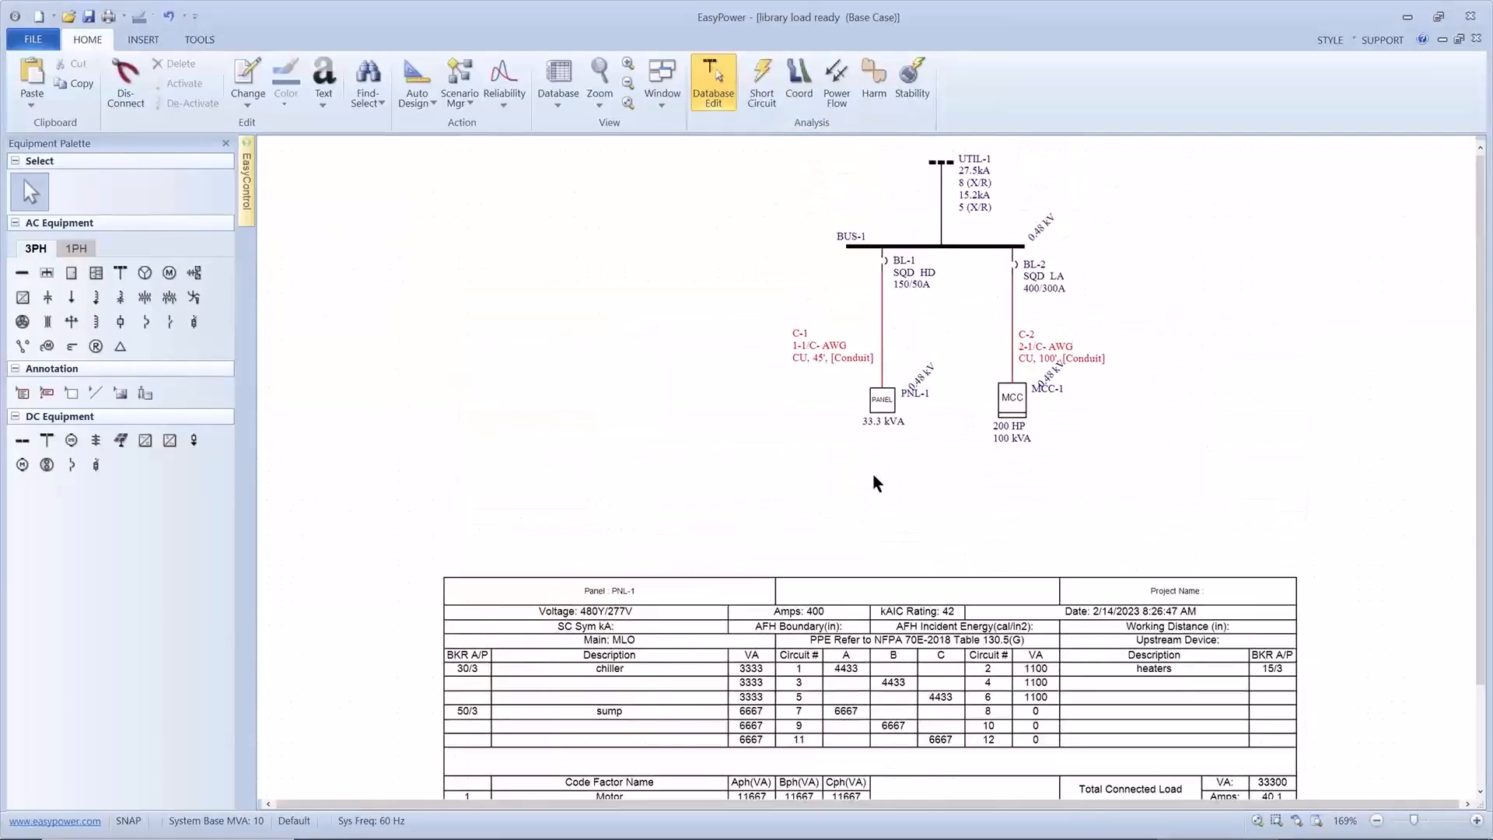
pyautogui.scroll(4, 873, 472)
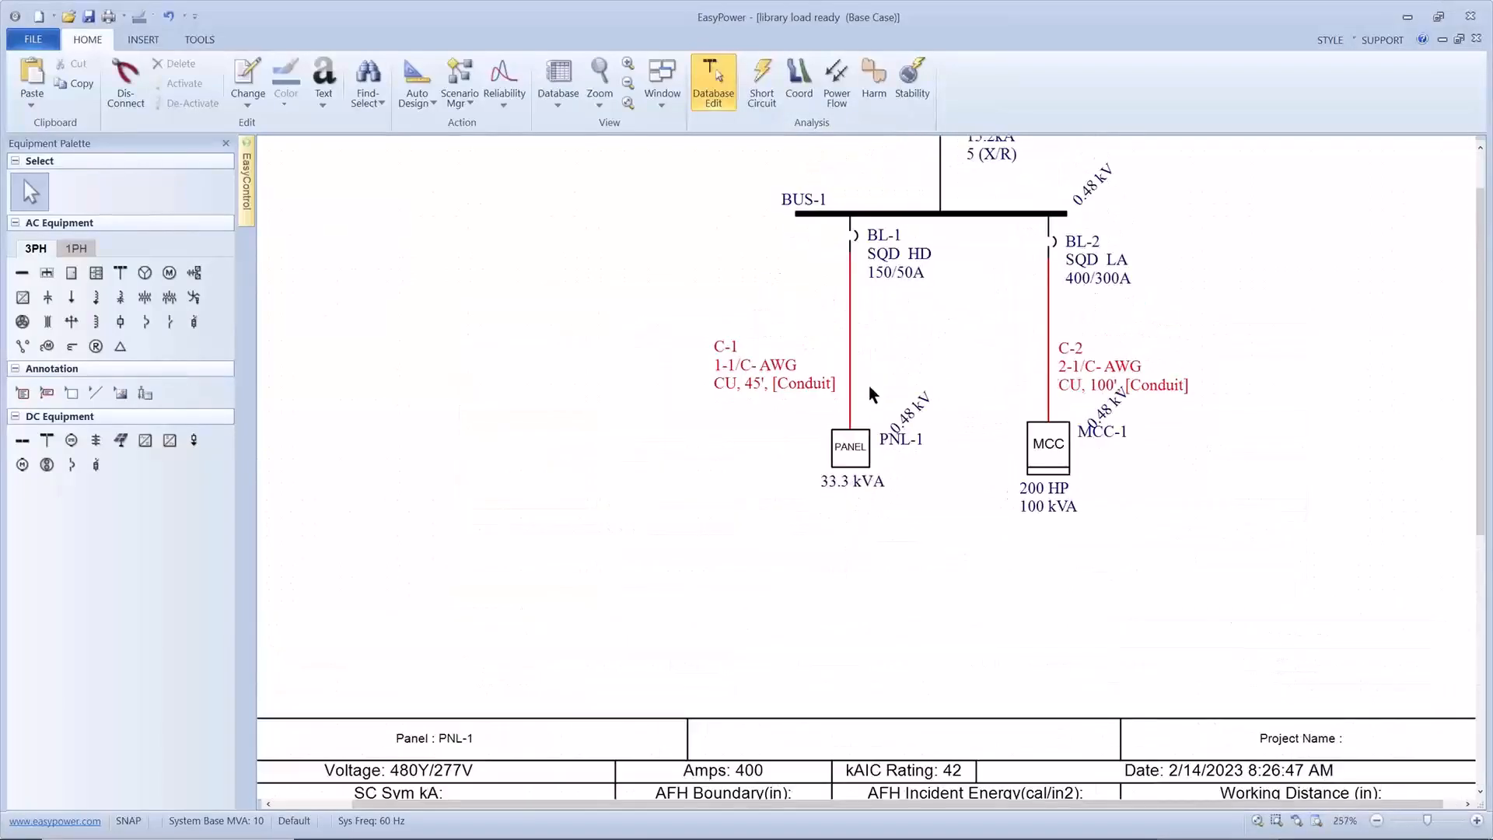
pyautogui.doubleClick(852, 350)
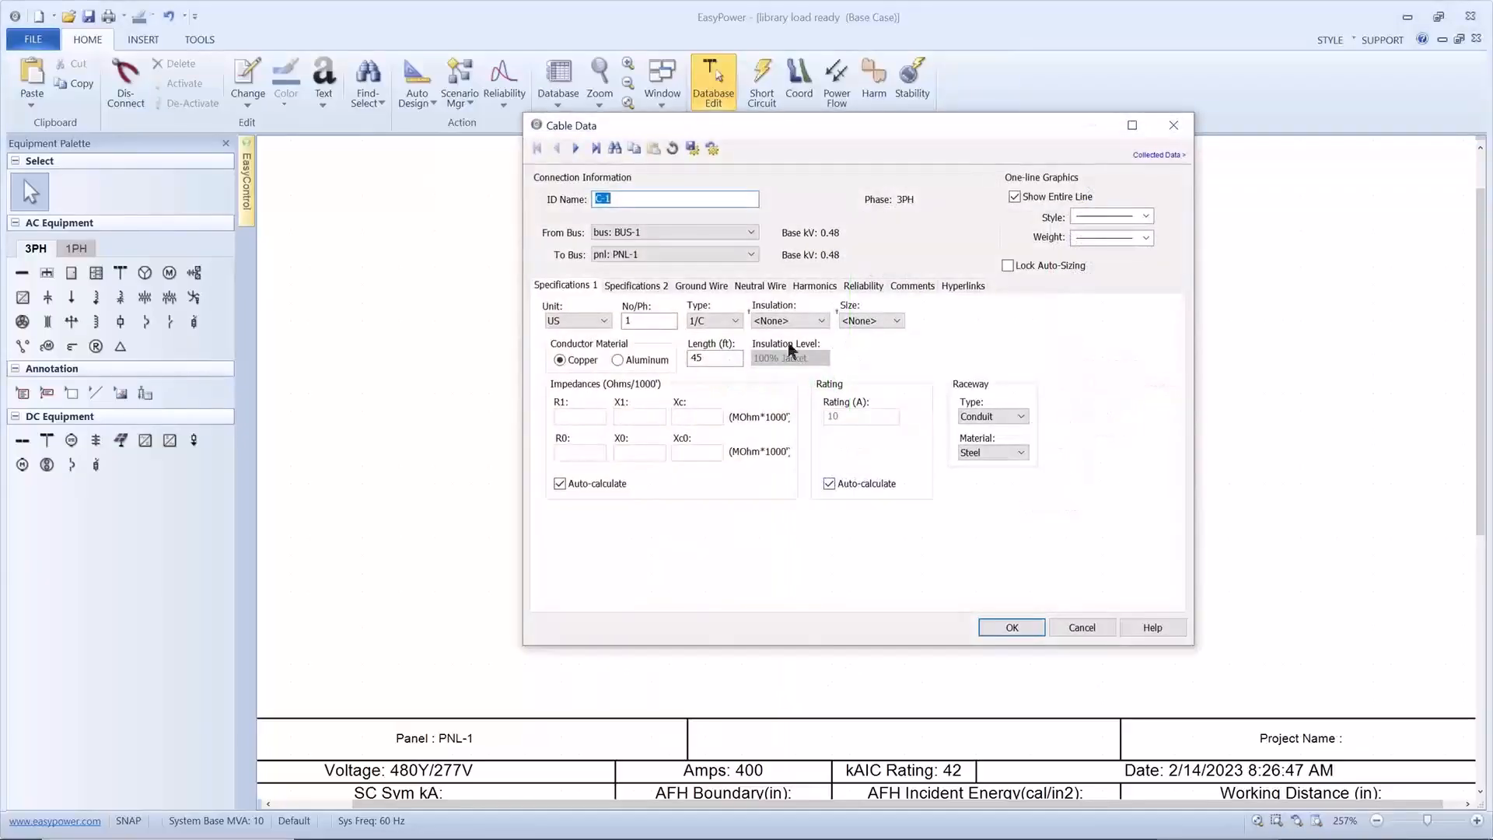
pyautogui.click(801, 319)
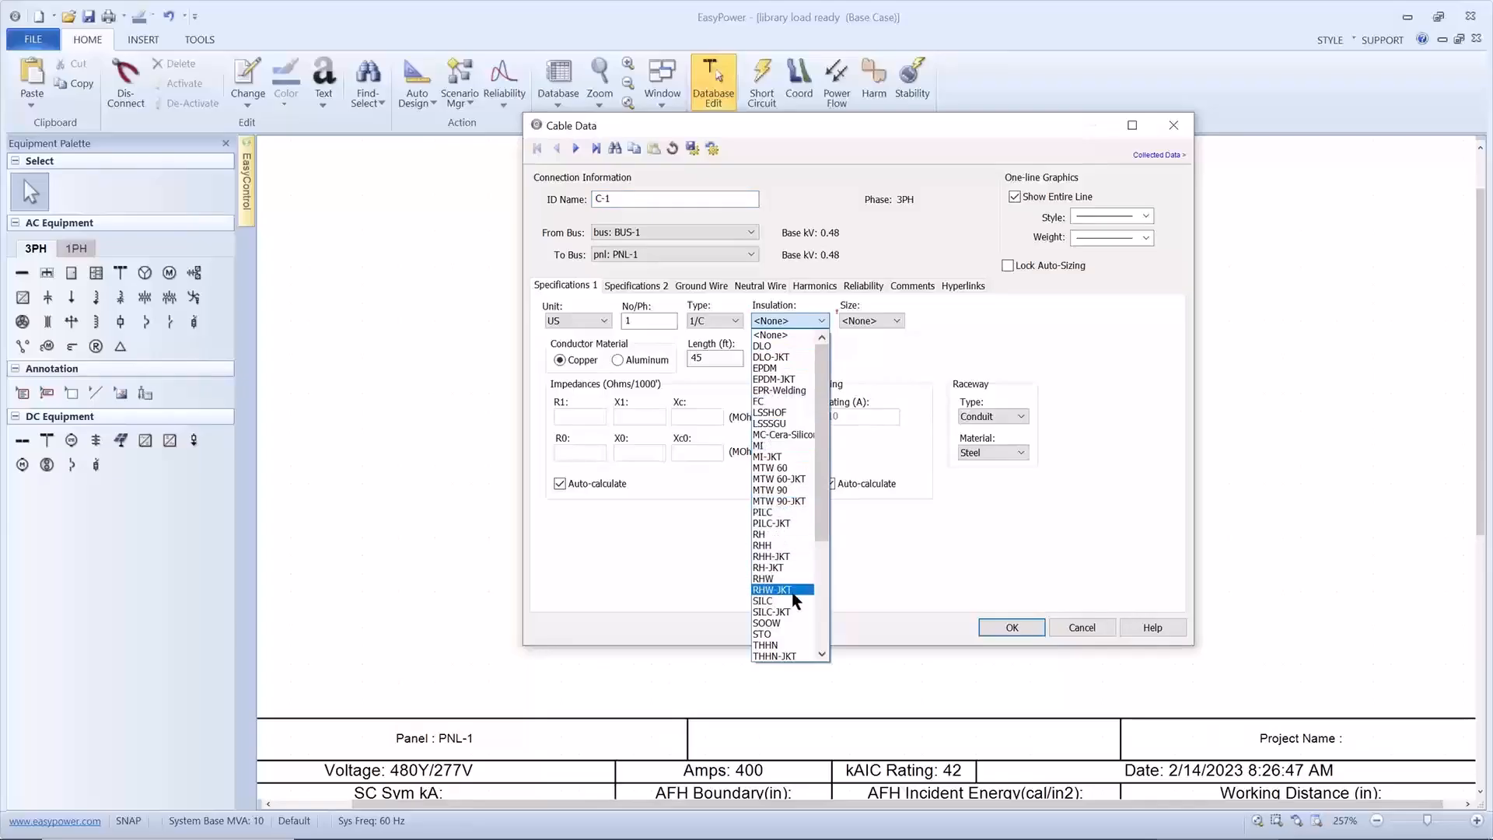
pyautogui.scroll(-6, 823, 624)
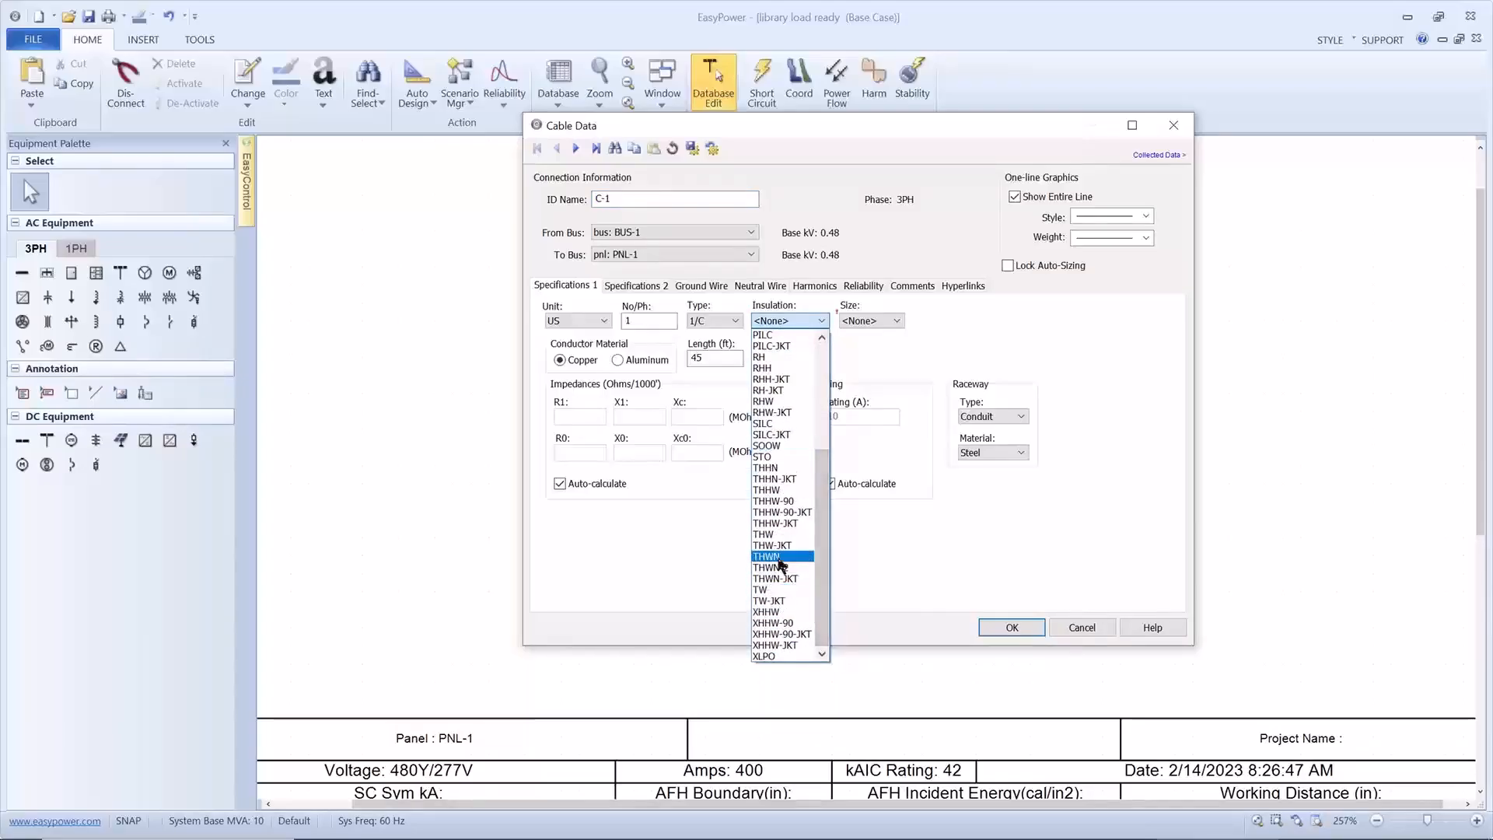
pyautogui.click(789, 556)
pyautogui.click(860, 322)
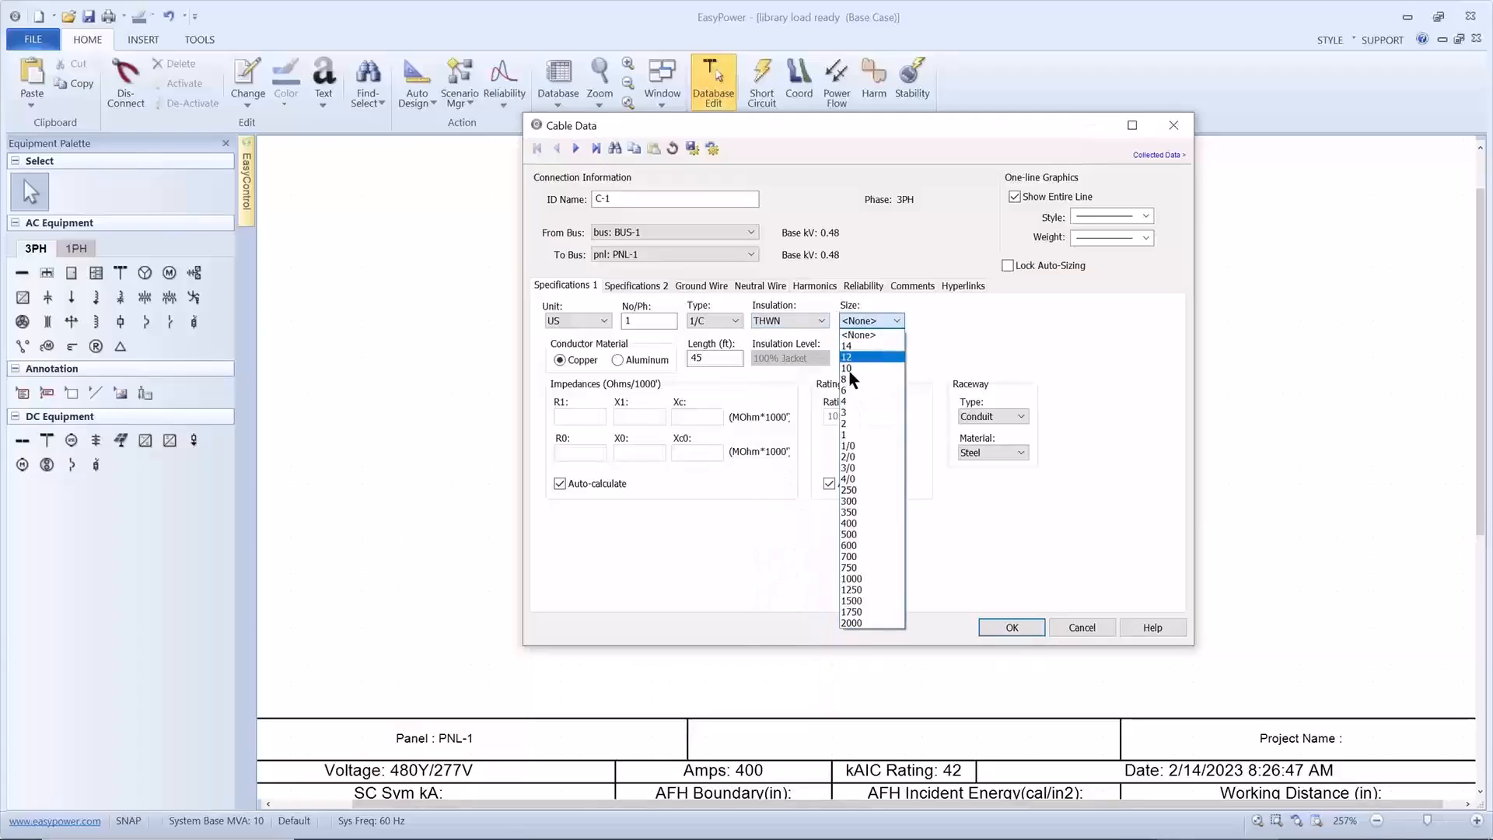
pyautogui.click(844, 456)
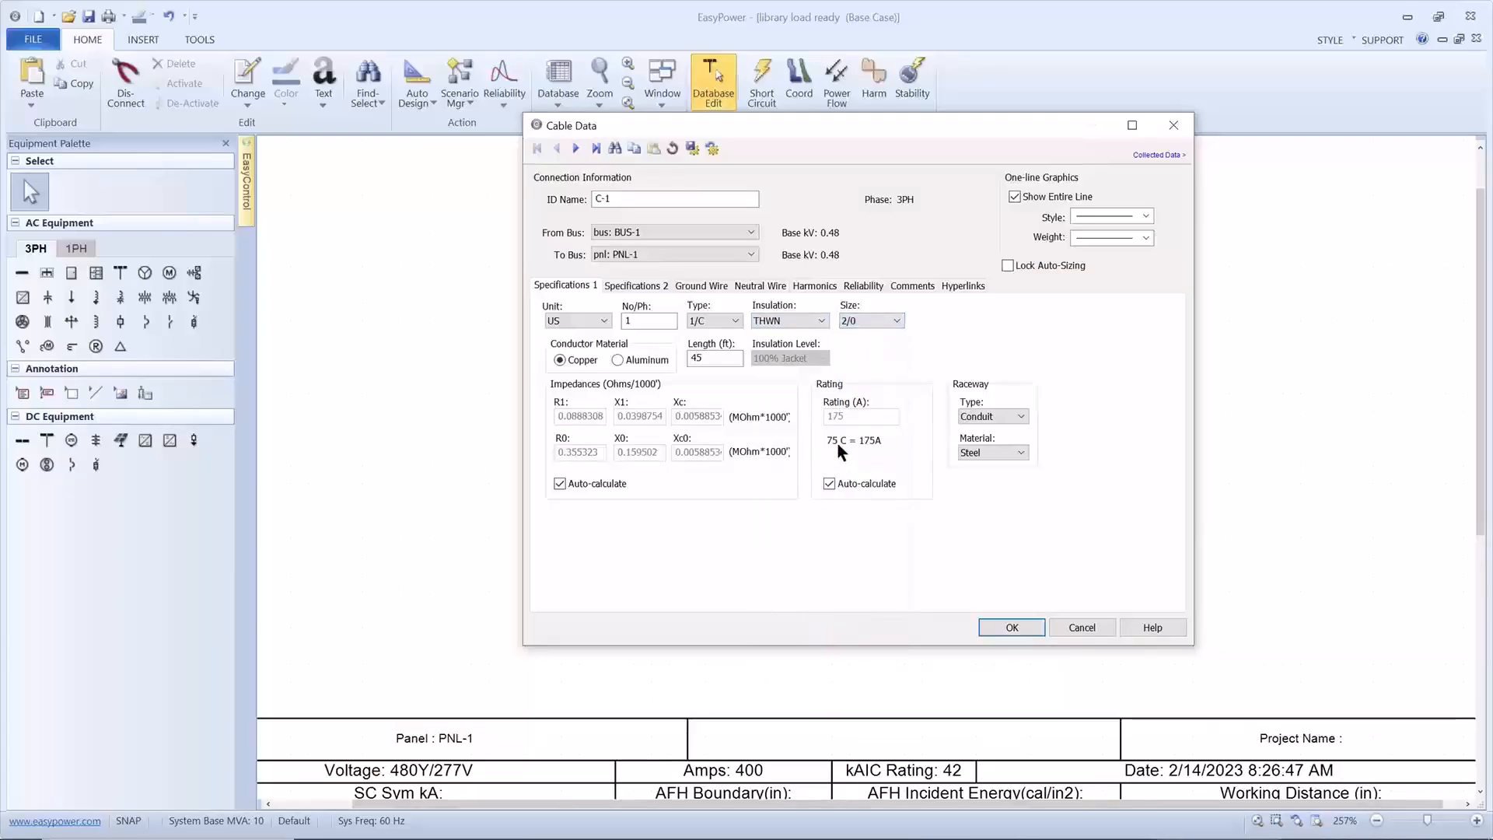
pyautogui.click(1003, 626)
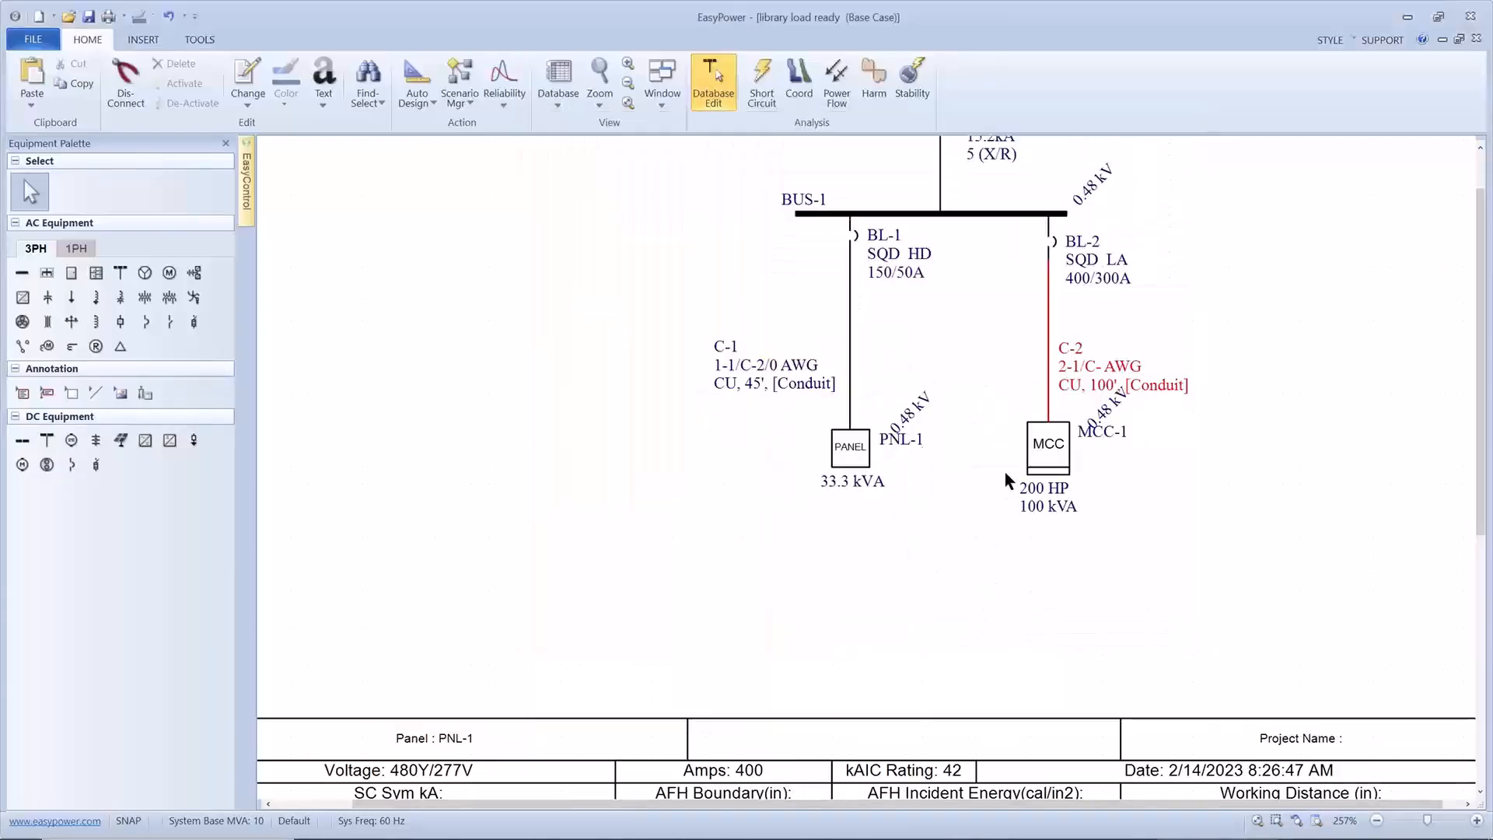
# Set cable C-2 between BUS-1 and MCC-1 to THWN insulation and size 3/0
pyautogui.click(1049, 336)
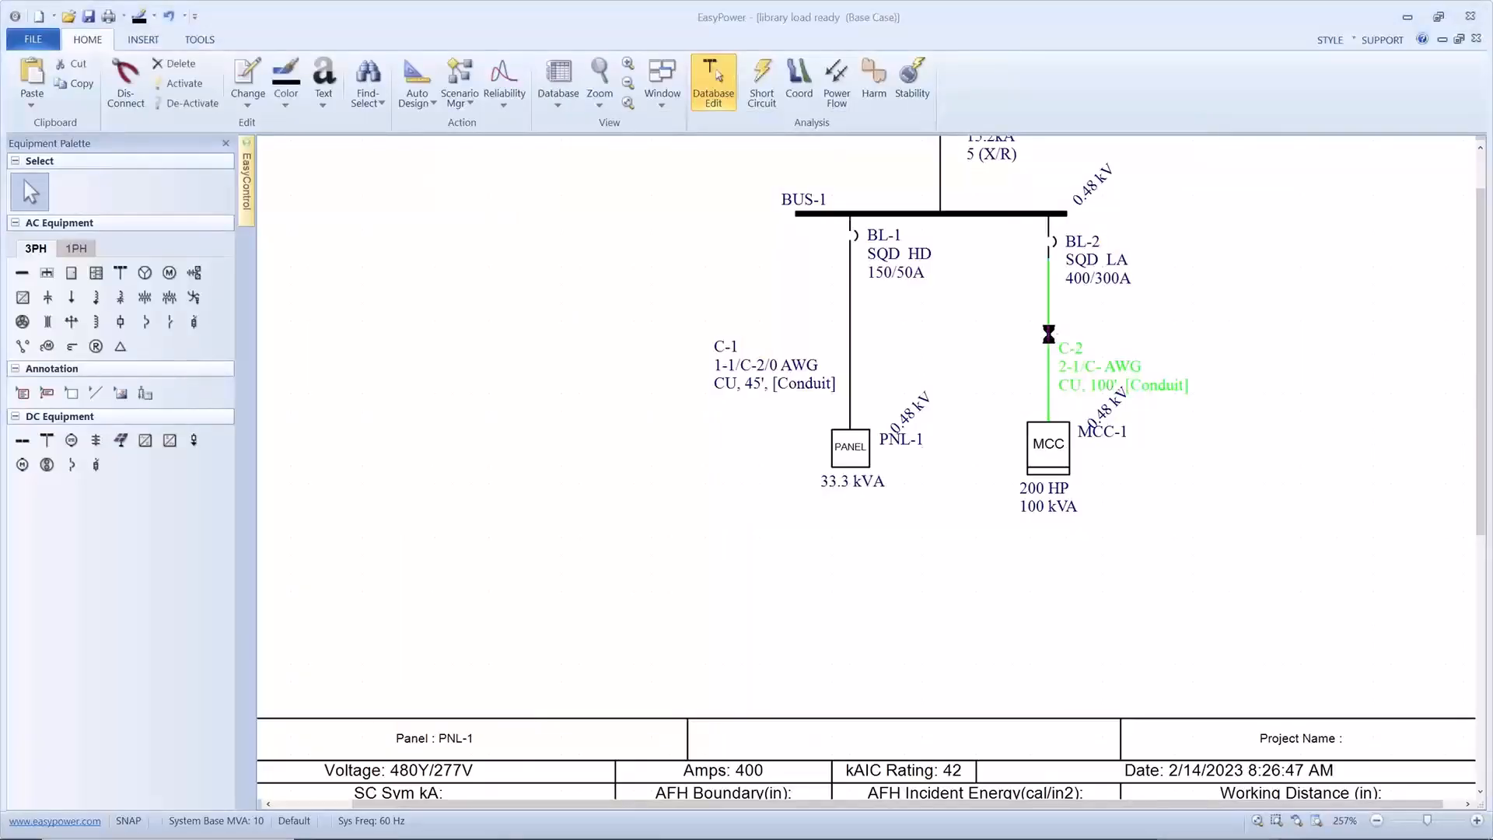
pyautogui.doubleClick(1049, 335)
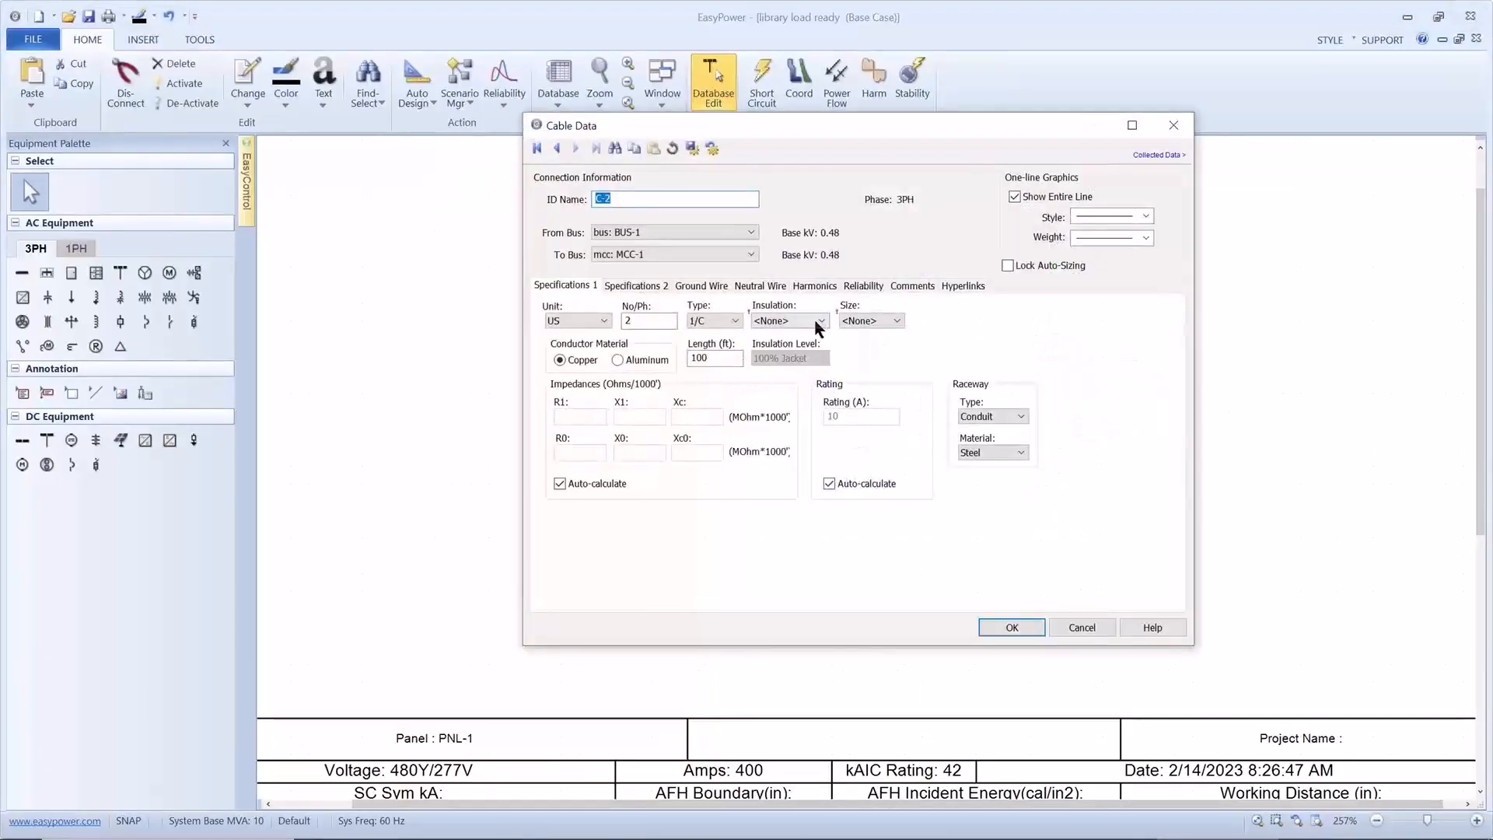
pyautogui.click(815, 321)
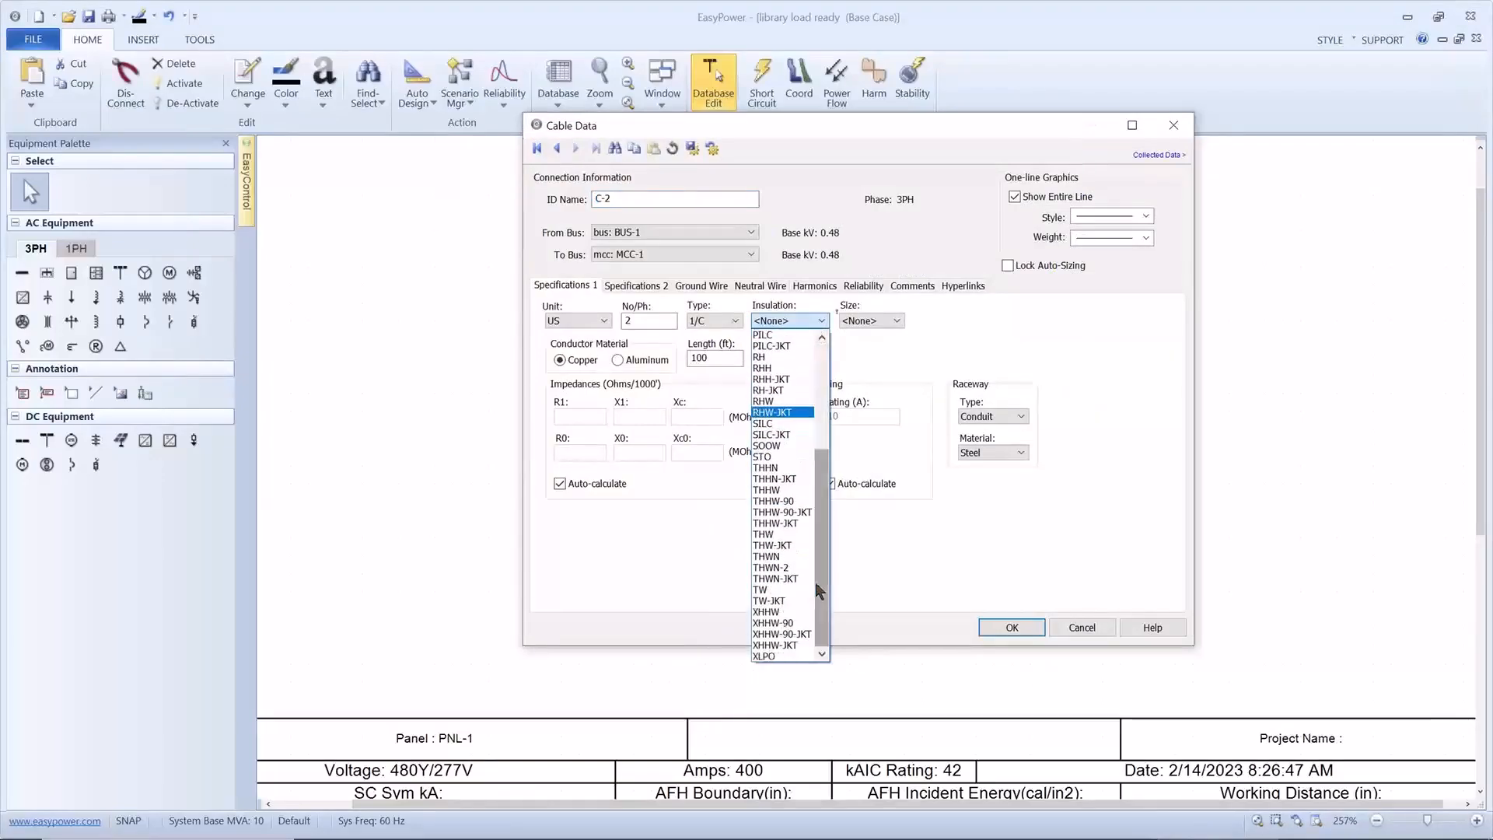
pyautogui.scroll(-1, 814, 577)
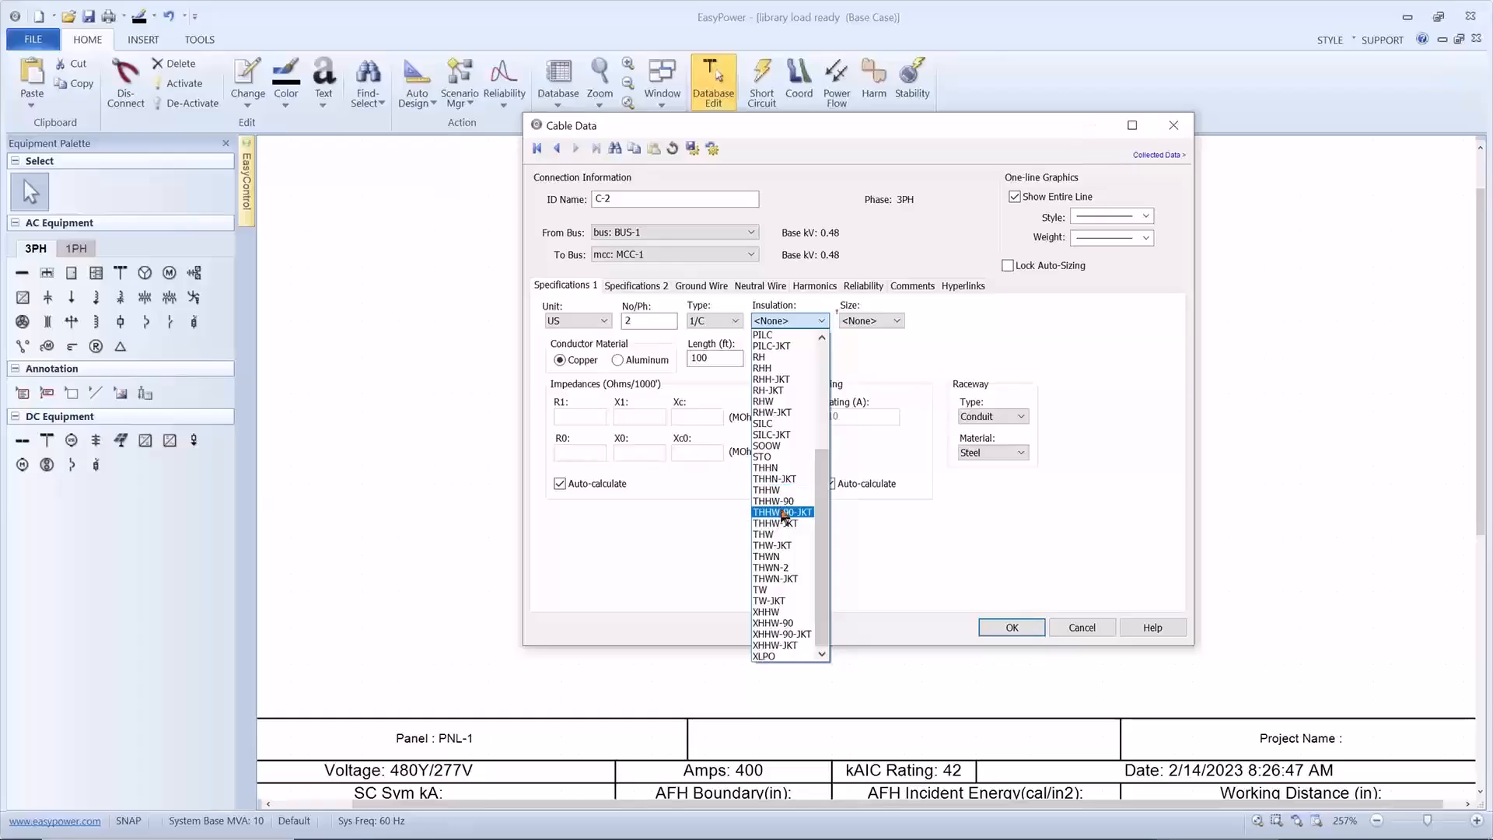
pyautogui.click(786, 556)
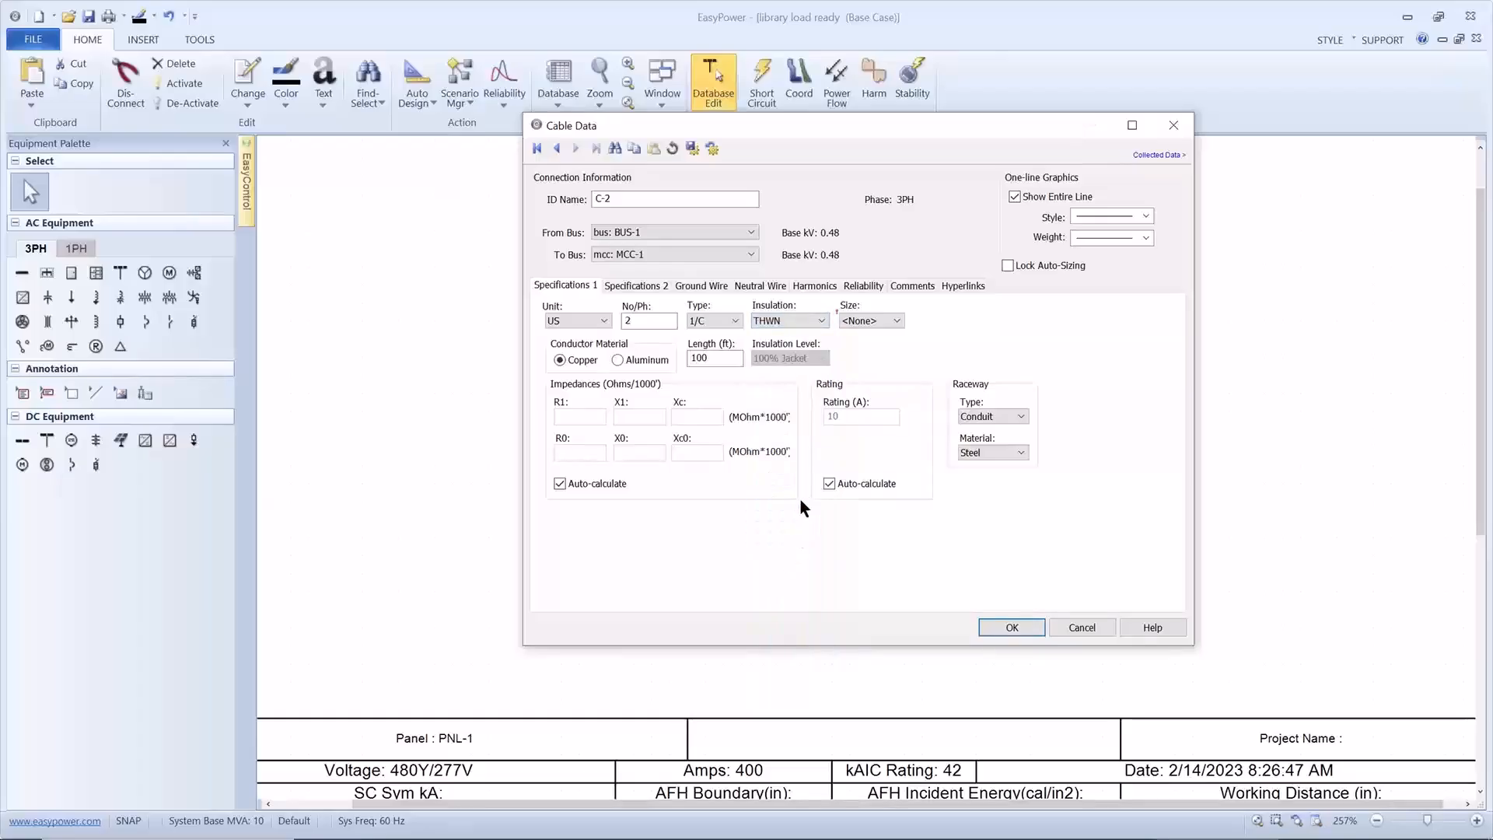
pyautogui.click(892, 318)
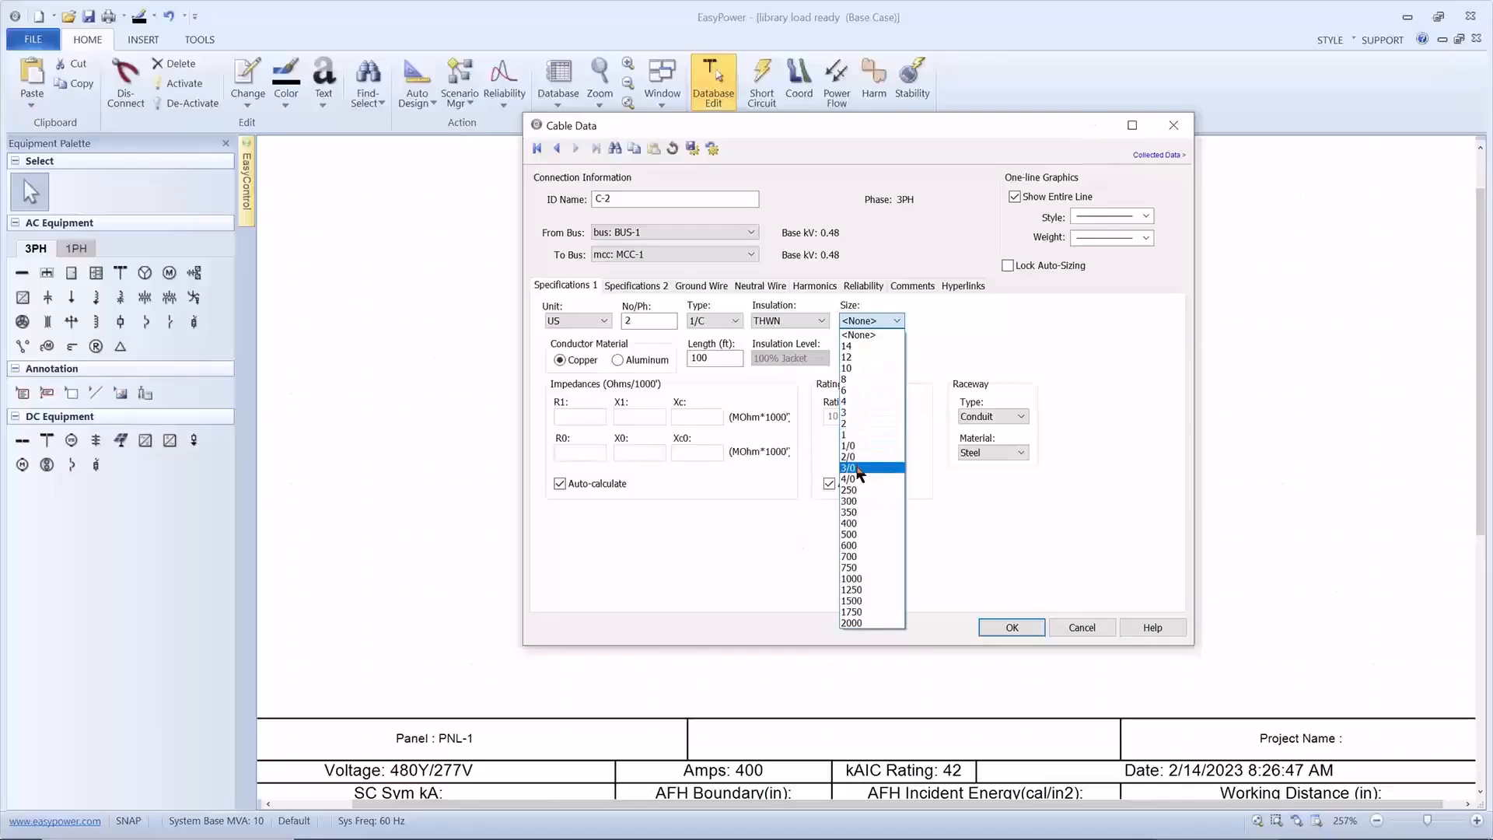
pyautogui.click(859, 469)
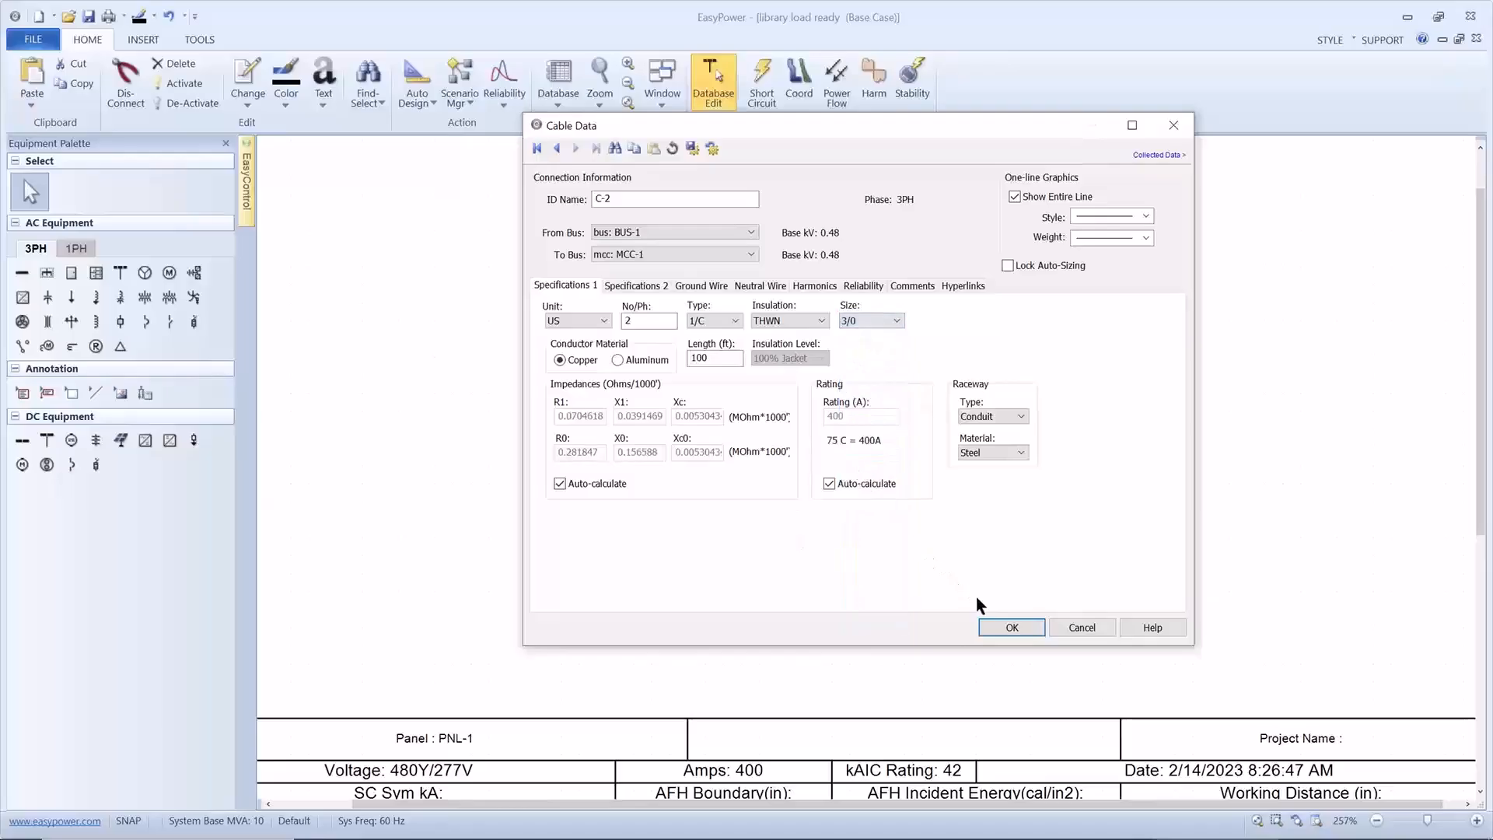
pyautogui.click(990, 622)
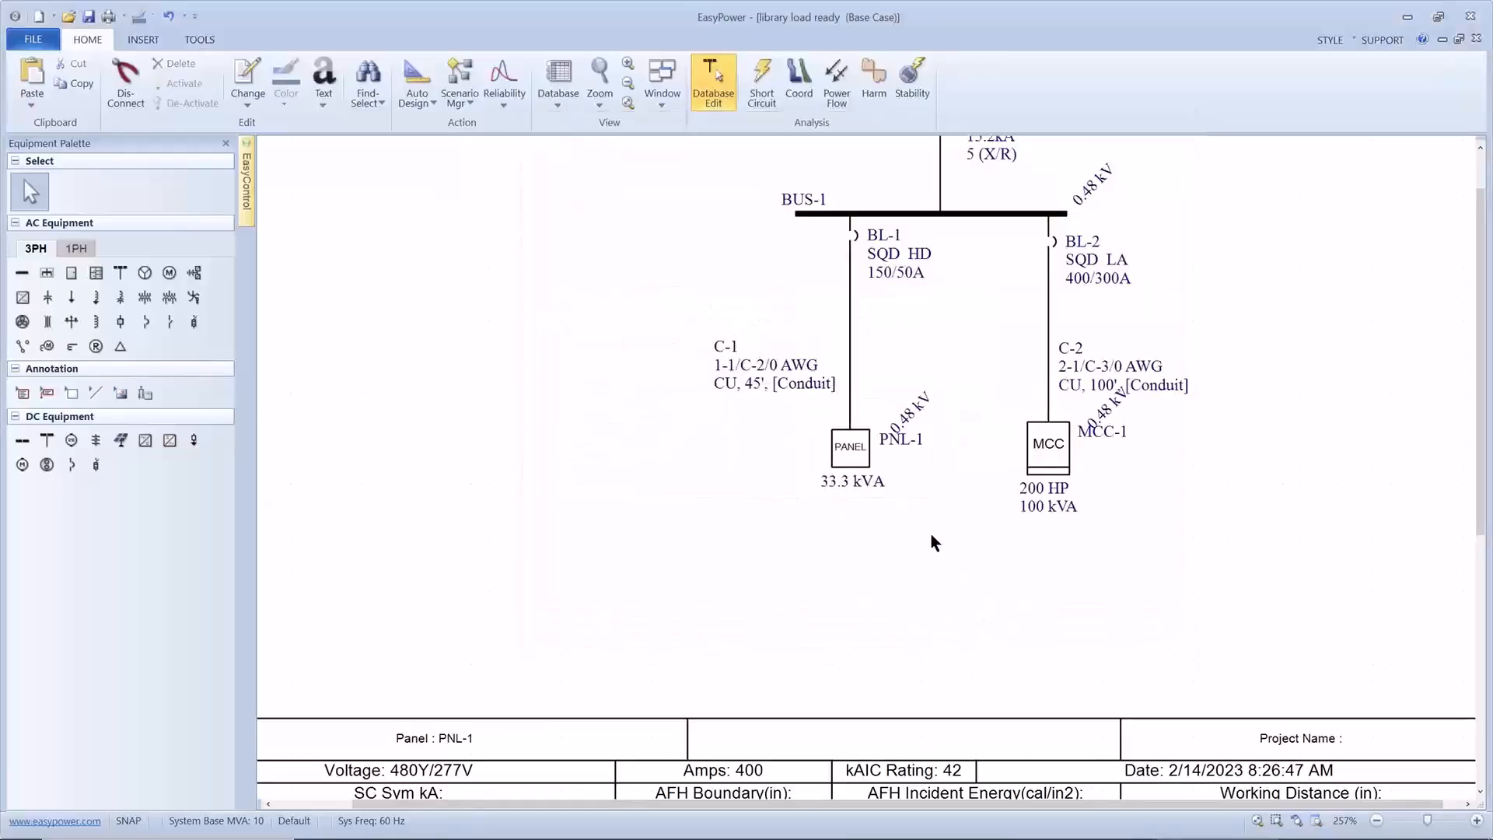
# Switch the one-line from Database Edit into Short Circuit analysis
pyautogui.scroll(-2, 930, 534)
pyautogui.moveTo(929, 534)
pyautogui.mouseDown()
pyautogui.moveTo(884, 497)
pyautogui.moveTo(865, 431)
pyautogui.moveTo(800, 393)
pyautogui.moveTo(836, 333)
pyautogui.mouseUp()
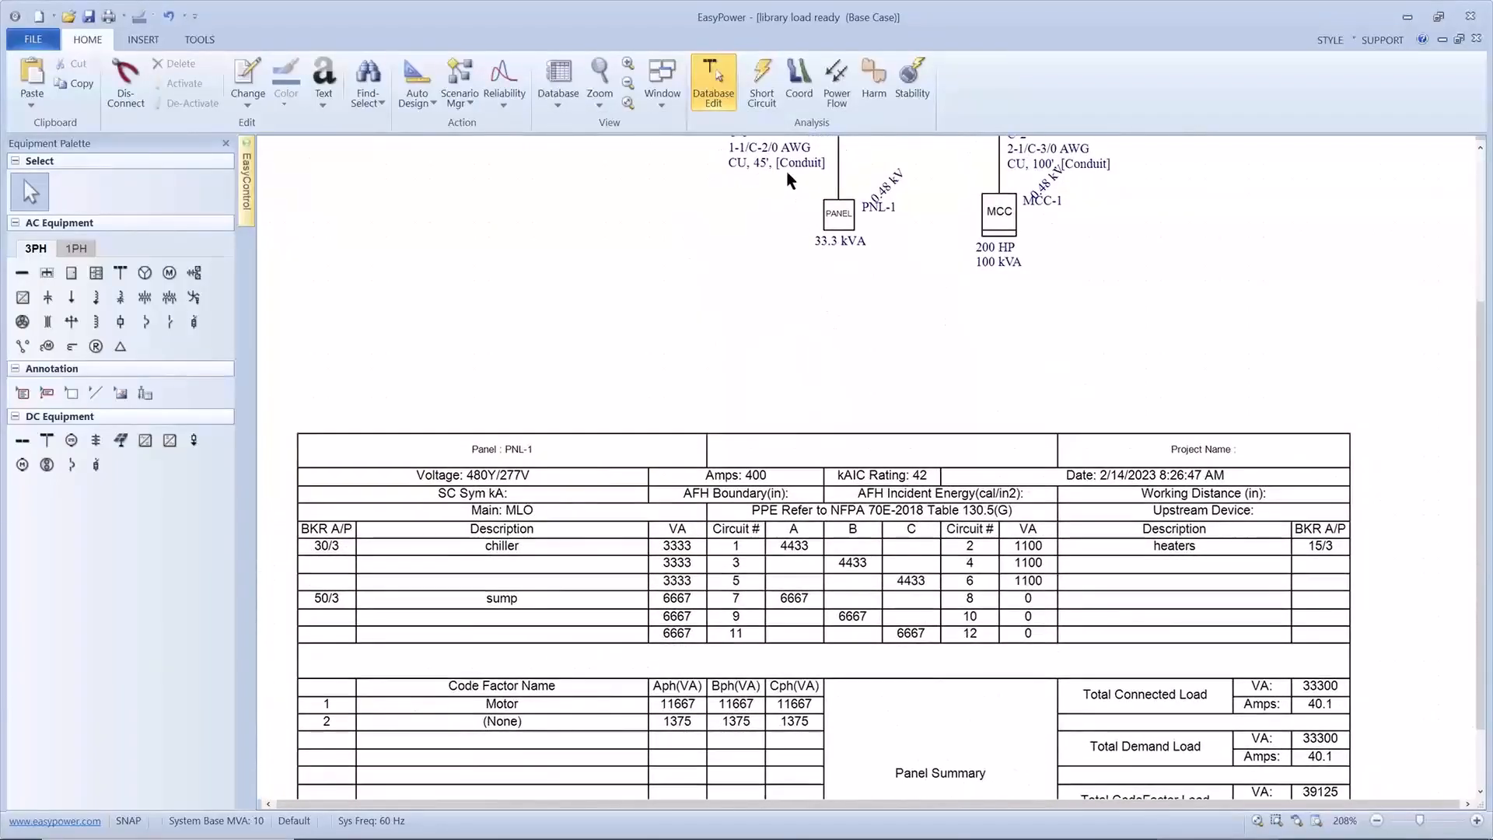
pyautogui.click(761, 81)
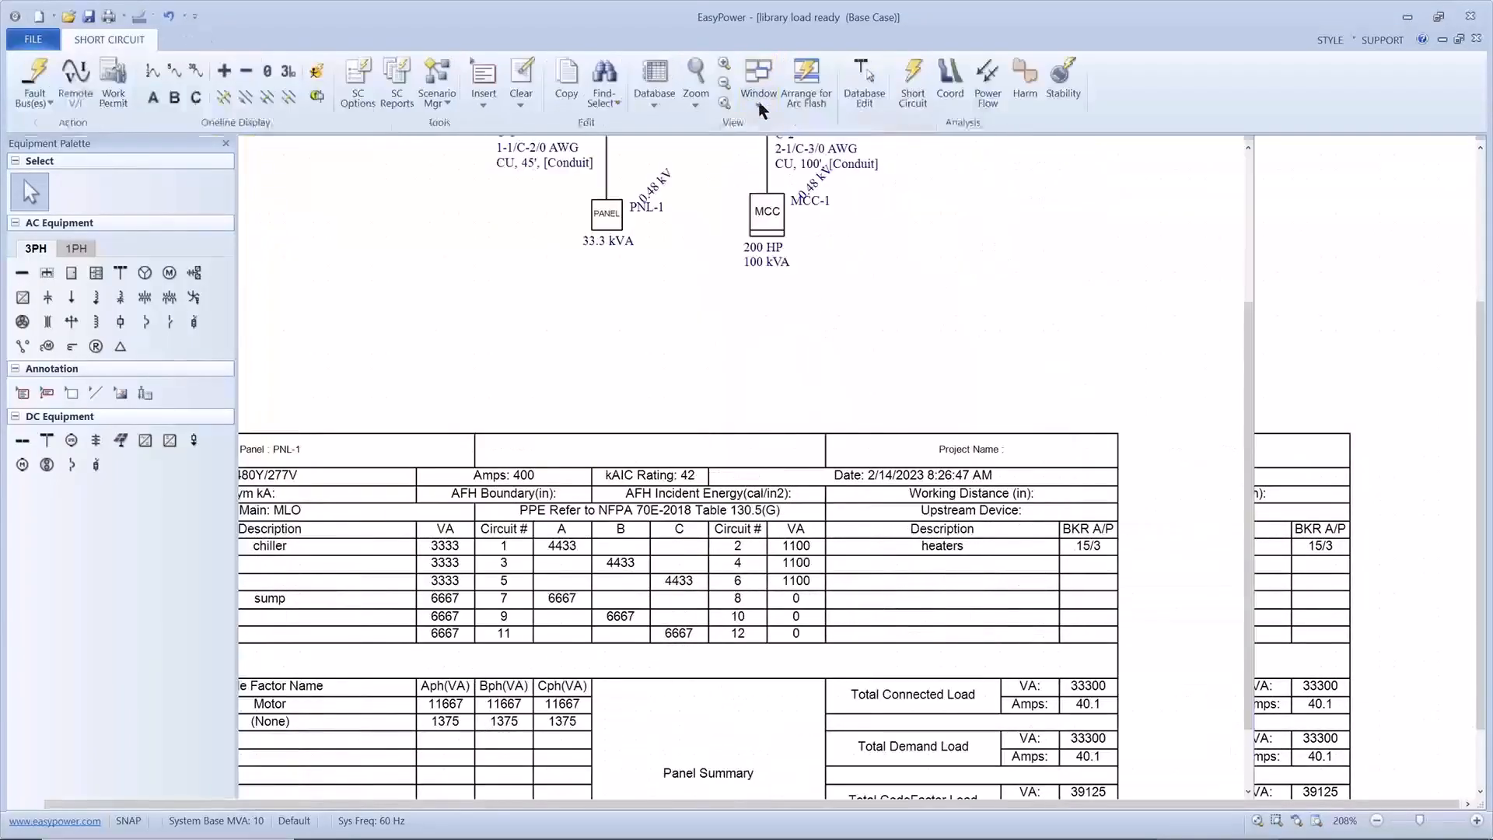
pyautogui.moveTo(690, 172); pyautogui.dragTo(774, 330)
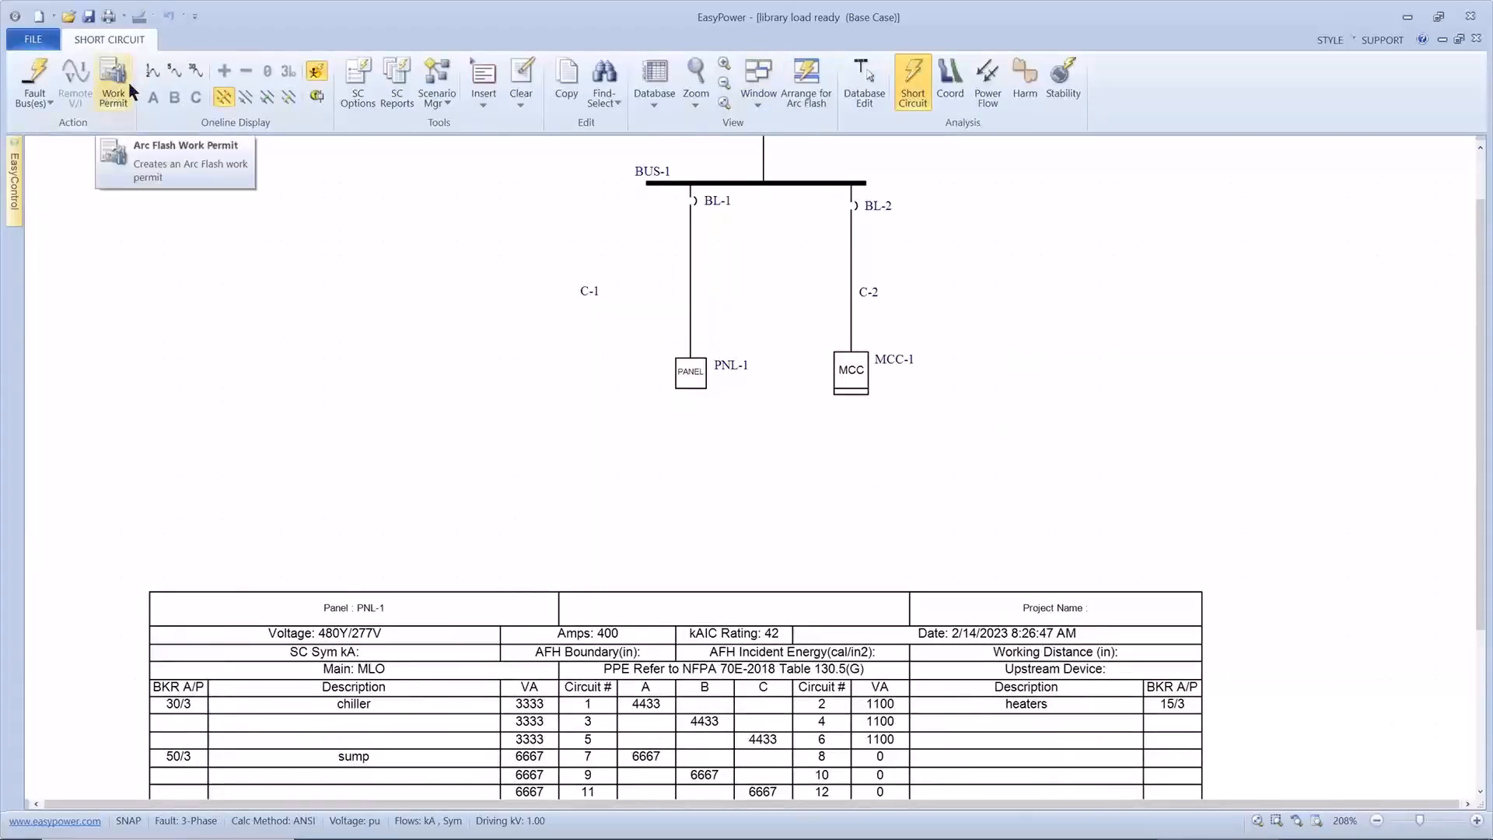
# Fault the buses on the main one-line and store the Sym kA results in the database
pyautogui.click(51, 104)
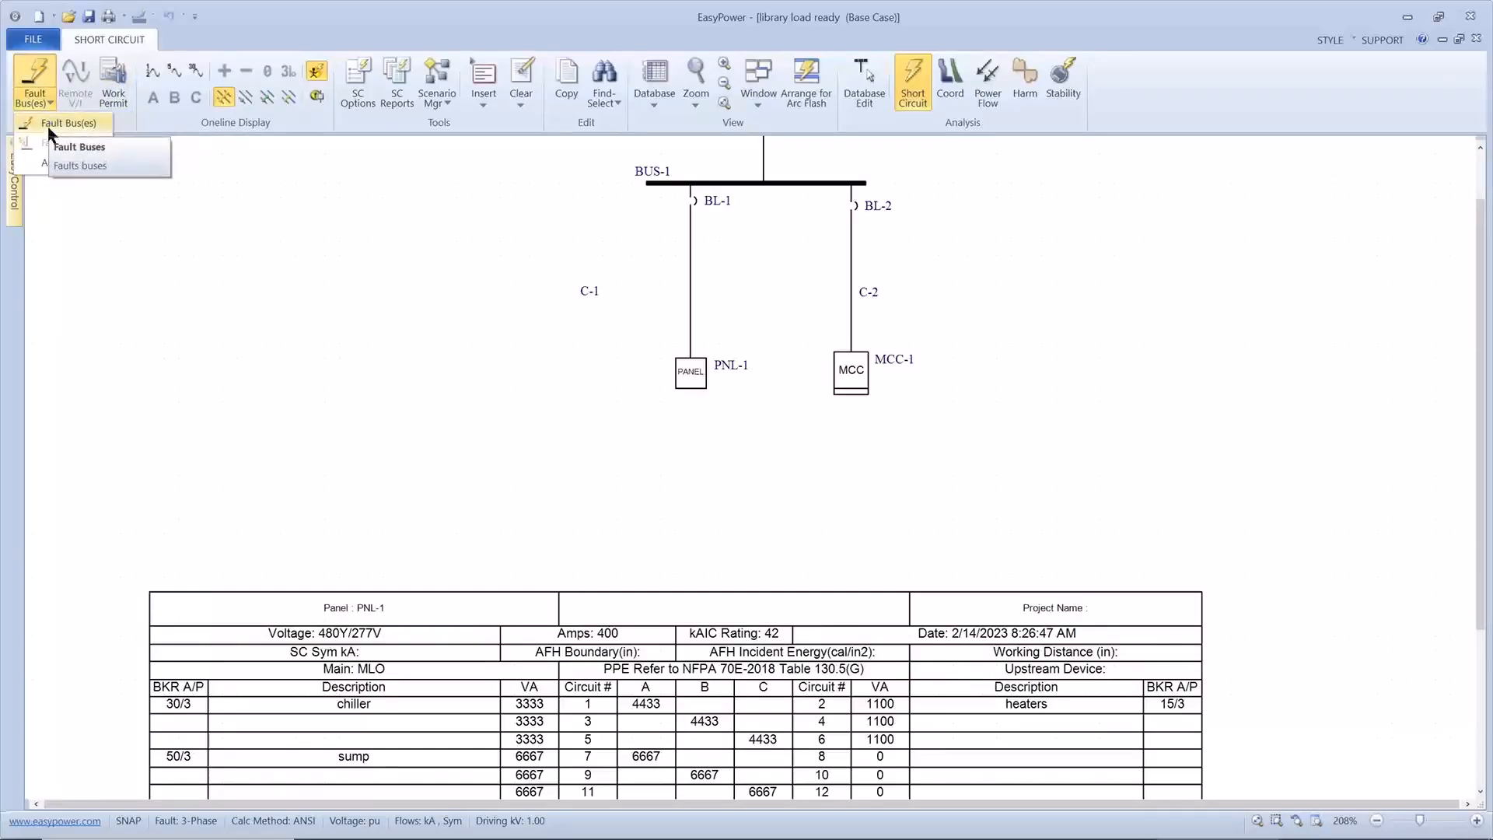
pyautogui.moveTo(49, 166)
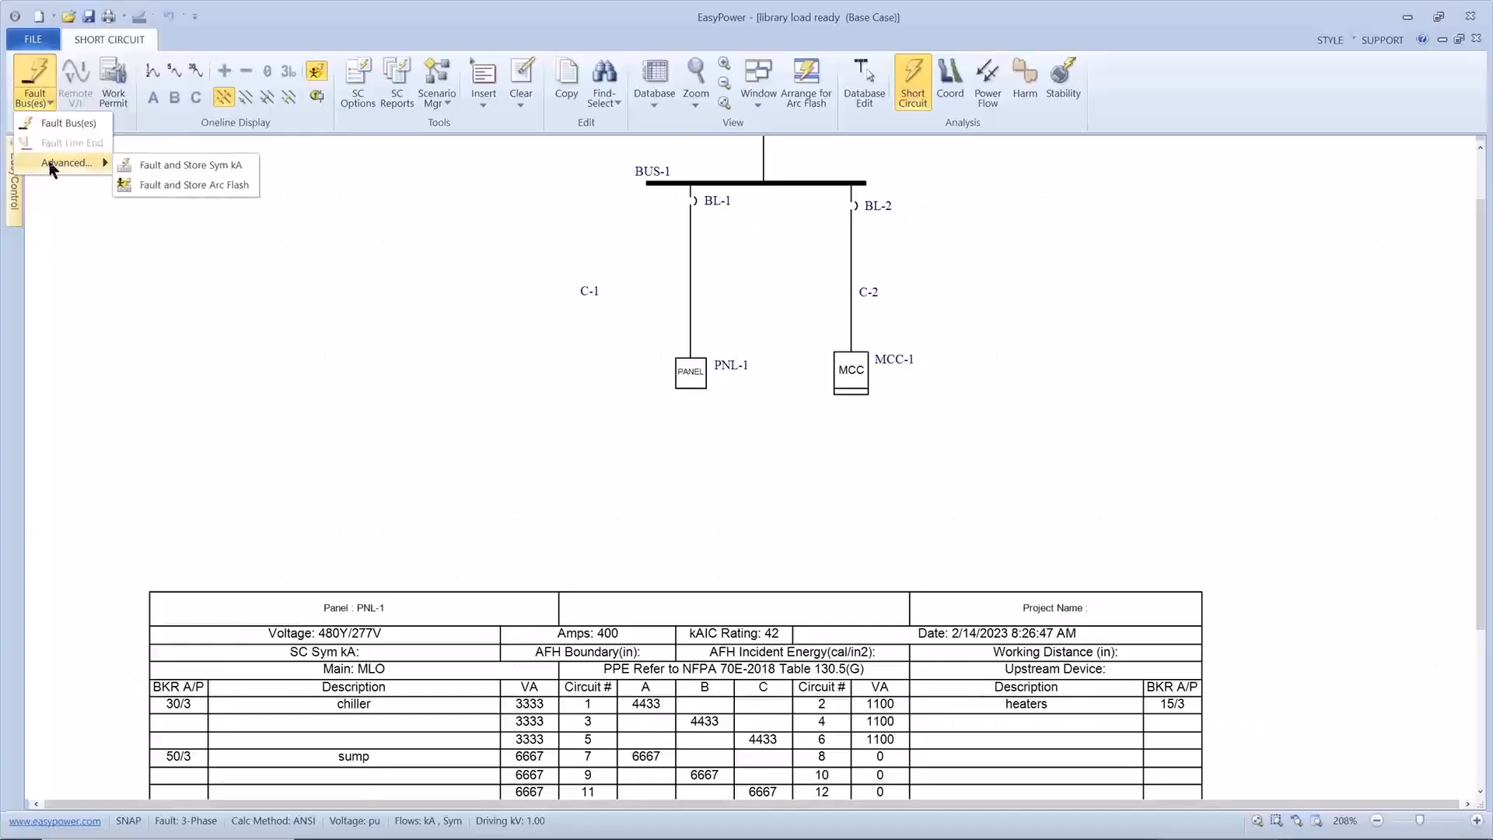
pyautogui.click(142, 167)
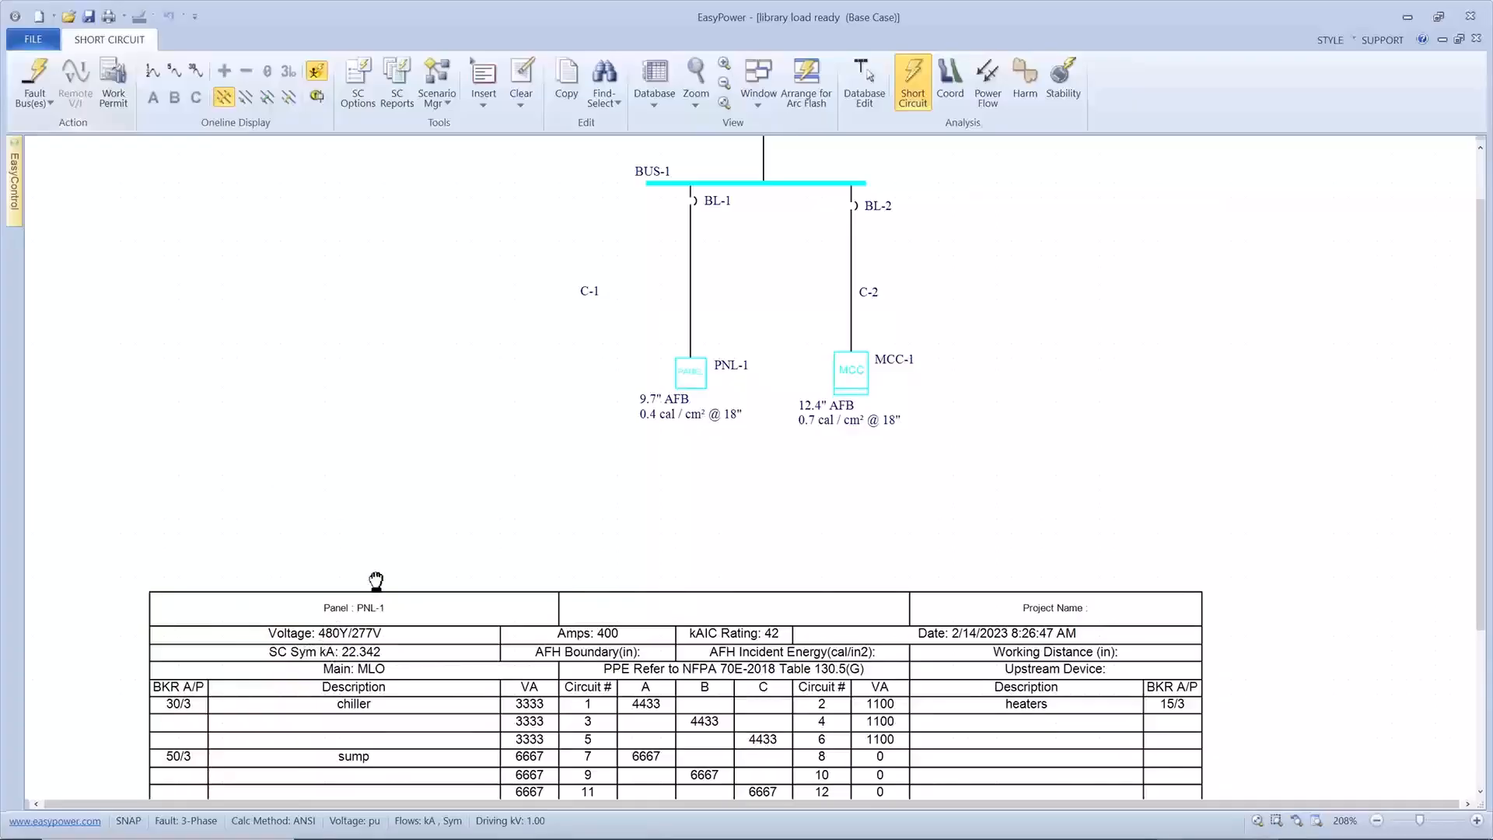
# Fault the main one-line's buses and store the arc flash results for the PNL-1 panel schedule
pyautogui.moveTo(375, 581); pyautogui.dragTo(467, 189)
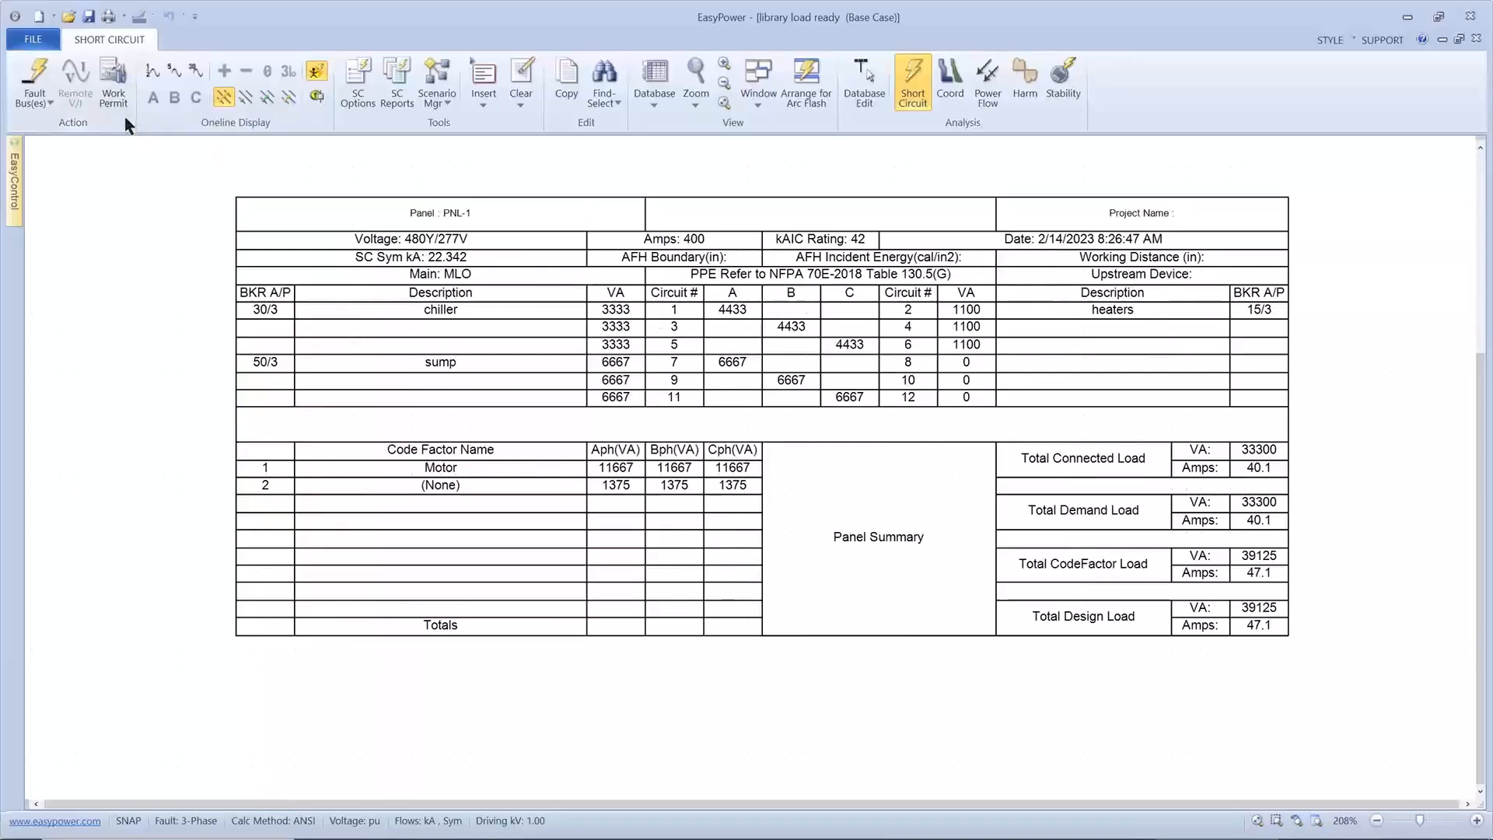
pyautogui.click(51, 102)
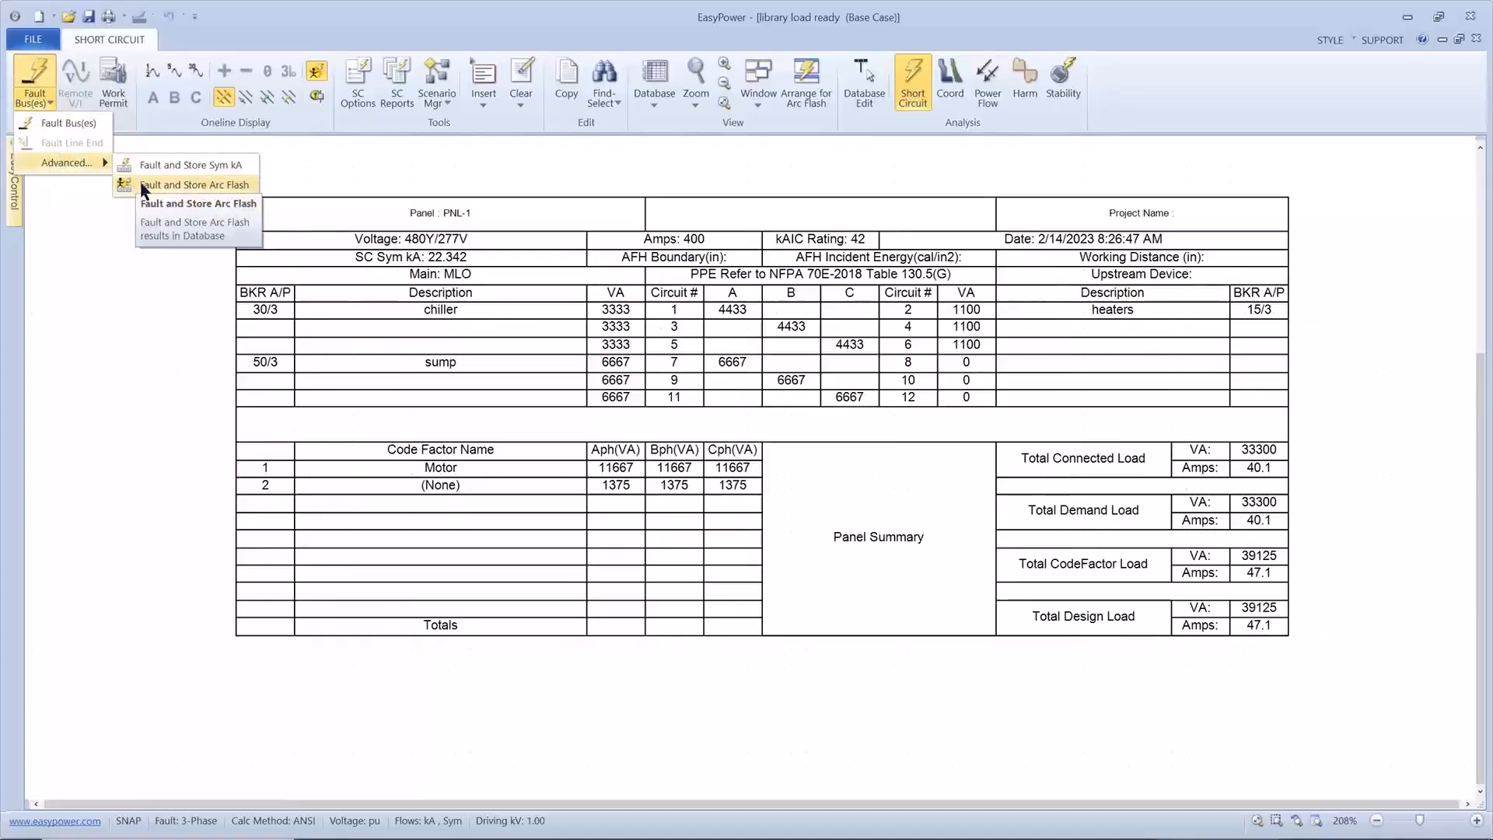
pyautogui.click(143, 185)
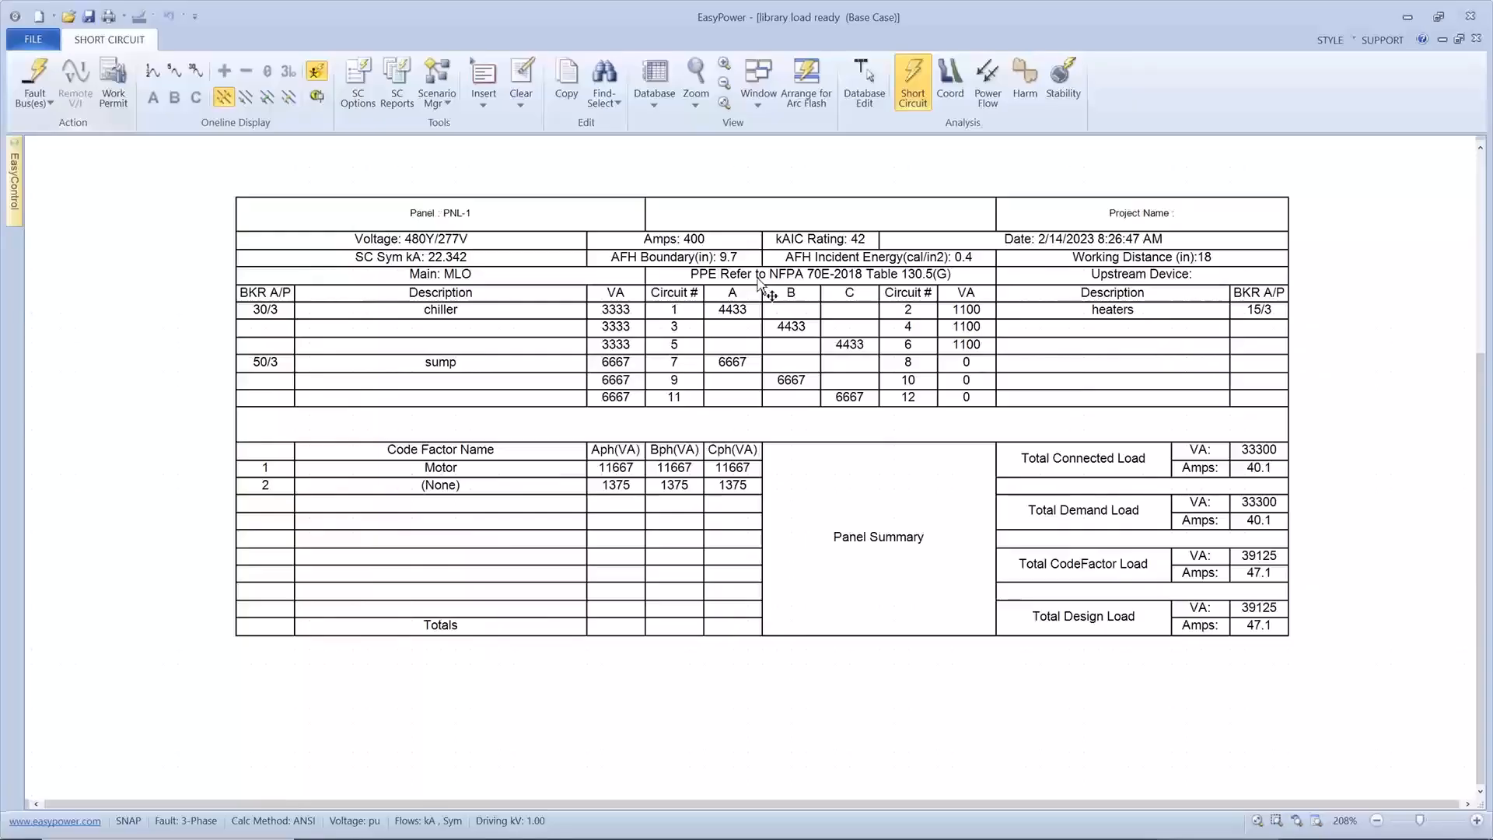
# Open the mcc drawing and run Fault and Store Sym kA for the MCC-1 schedule
pyautogui.scroll(-1, 759, 276)
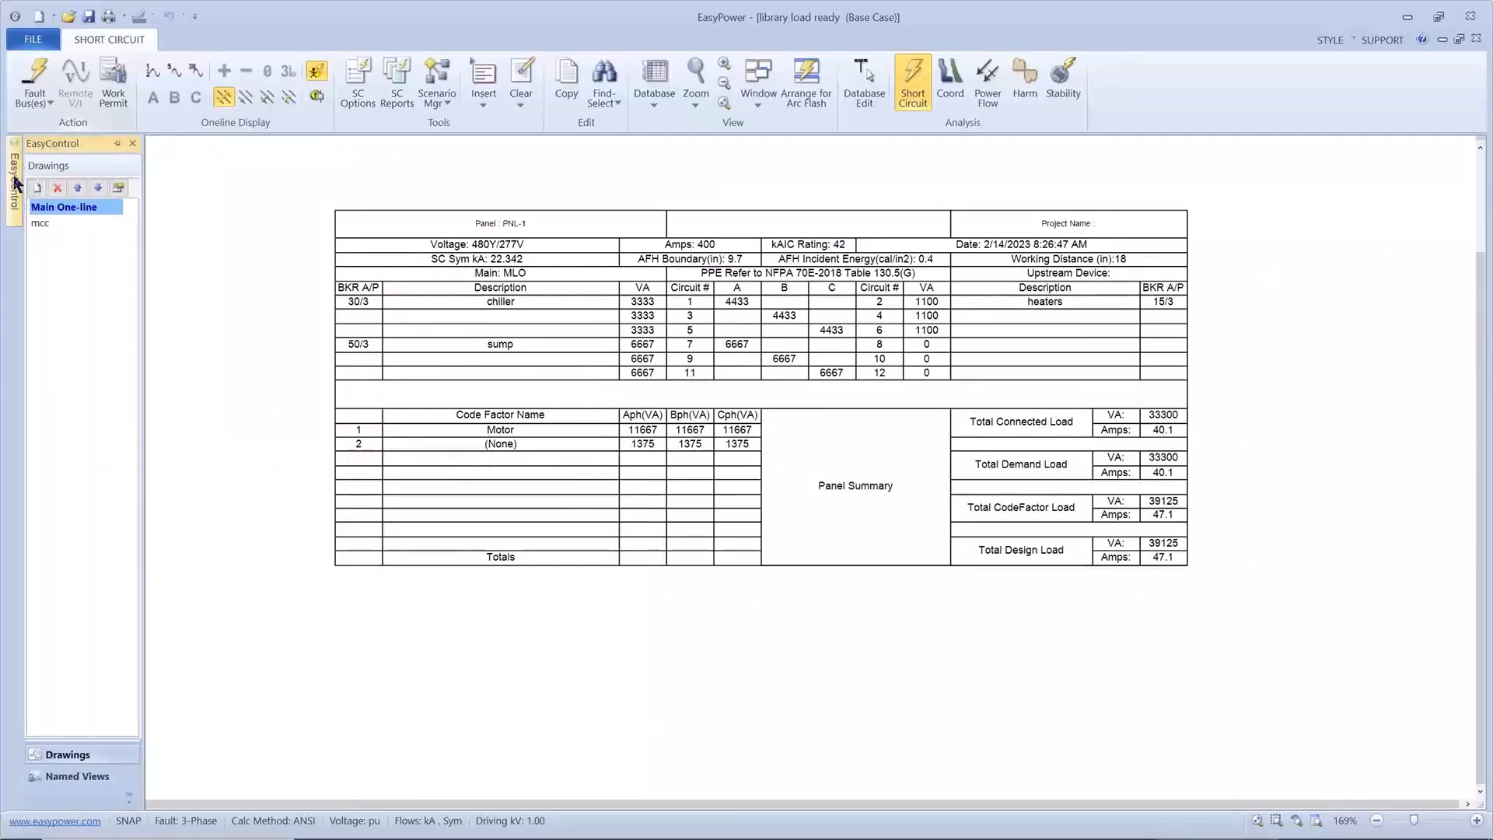
pyautogui.click(39, 223)
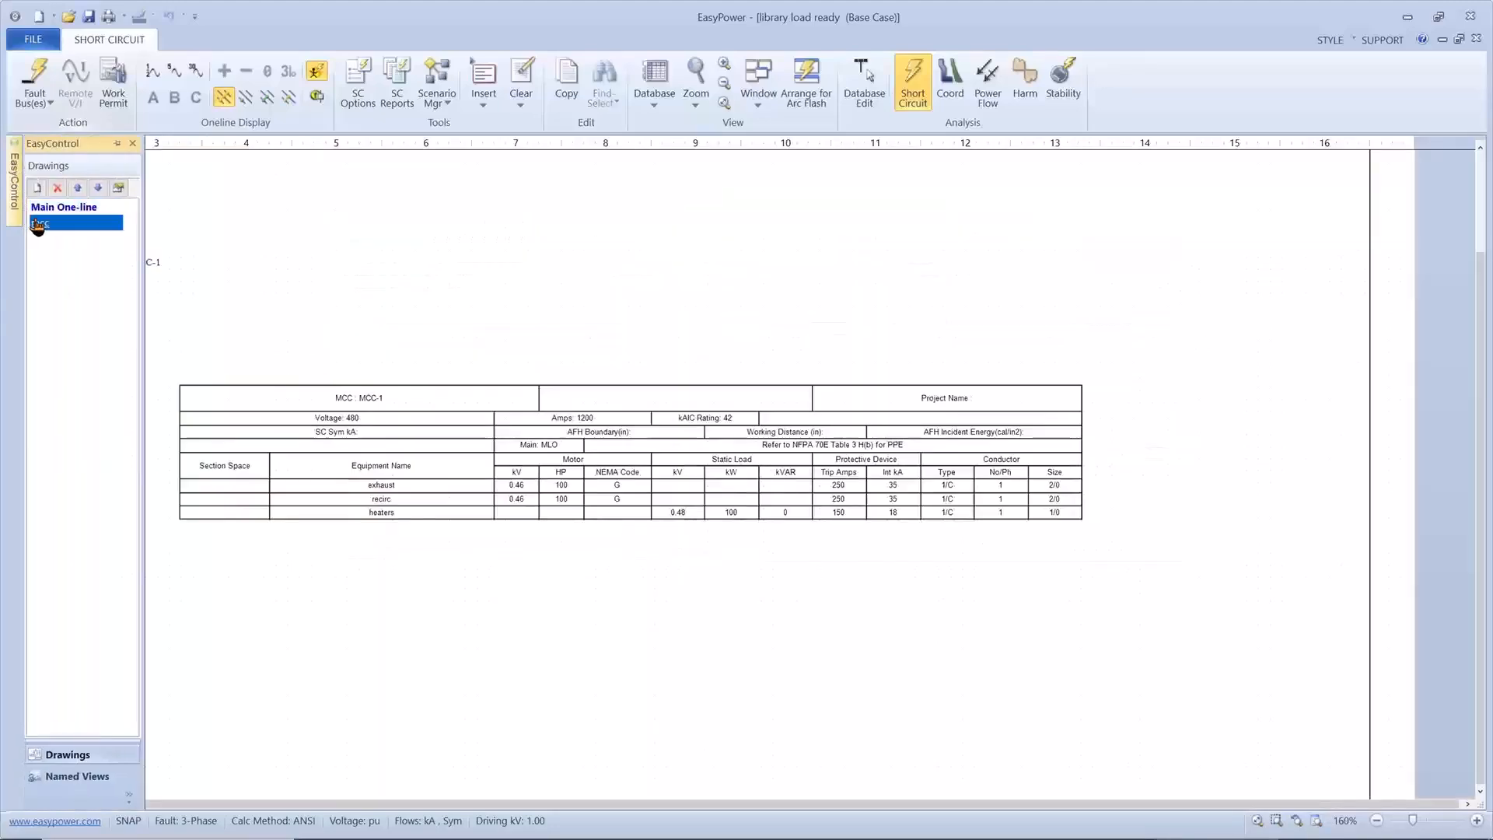
pyautogui.scroll(2, 251, 319)
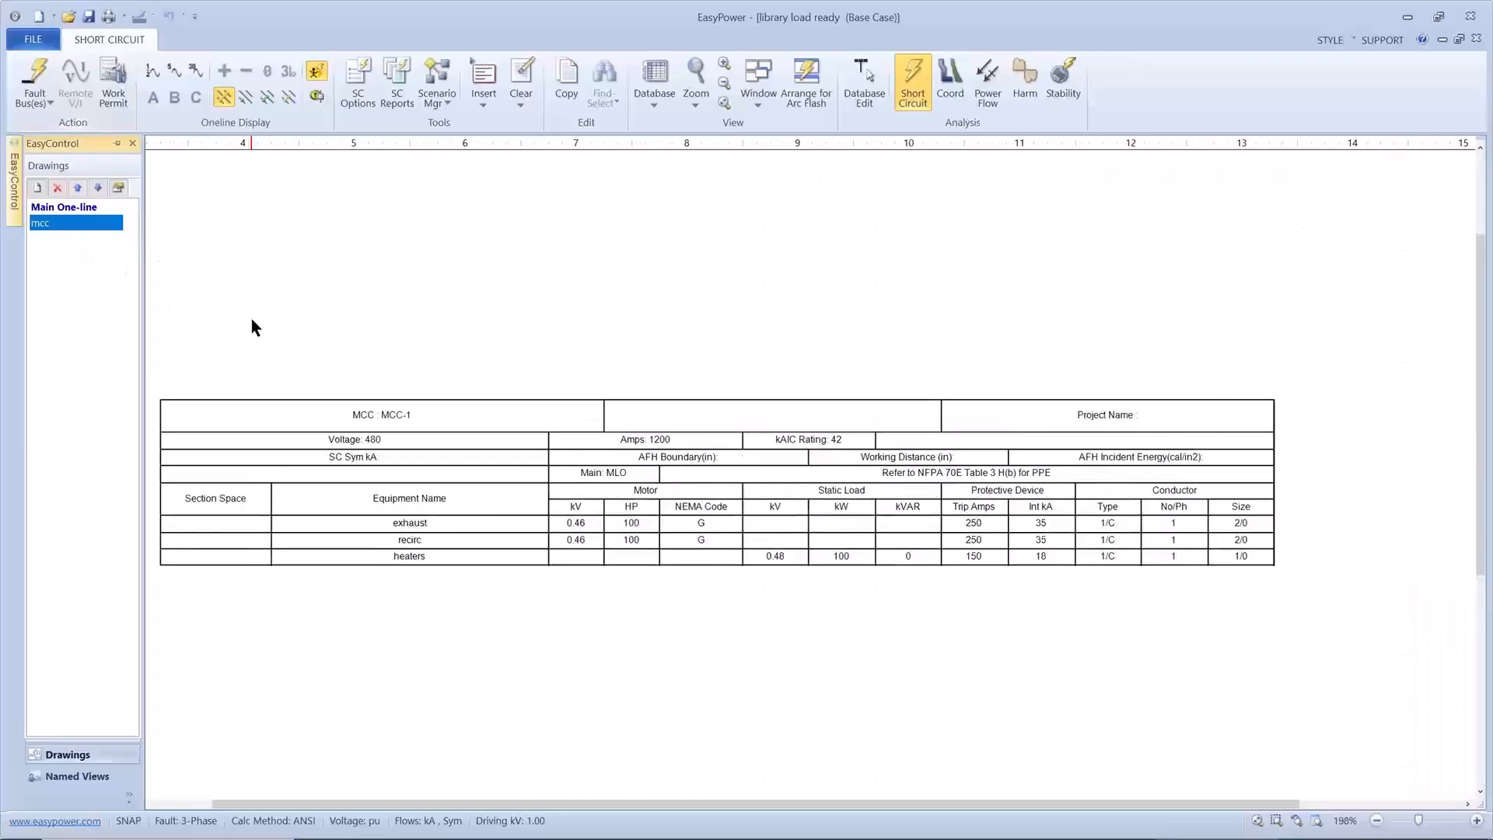
pyautogui.moveTo(252, 324); pyautogui.dragTo(300, 323)
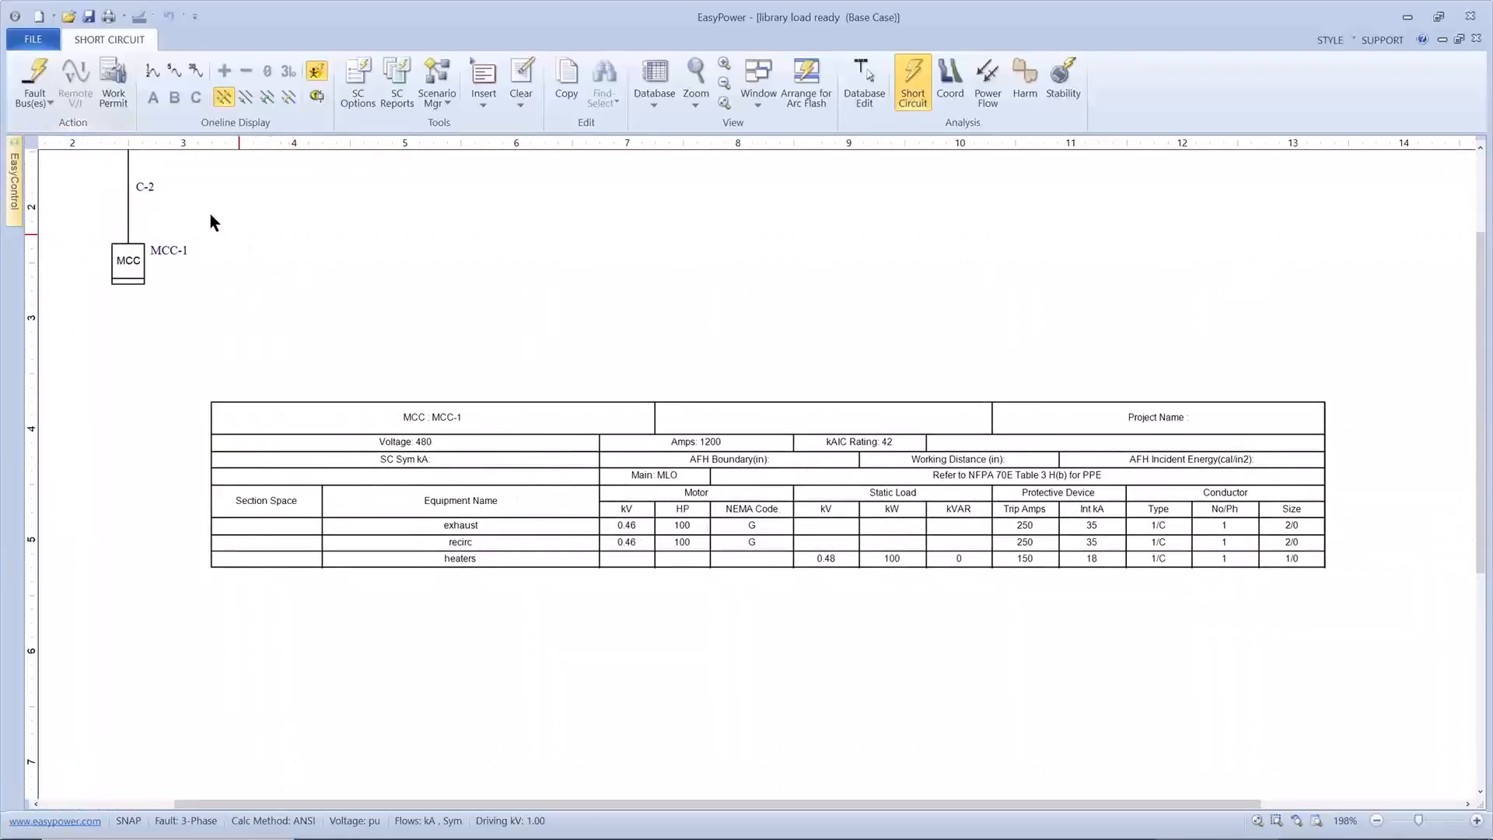
pyautogui.click(46, 103)
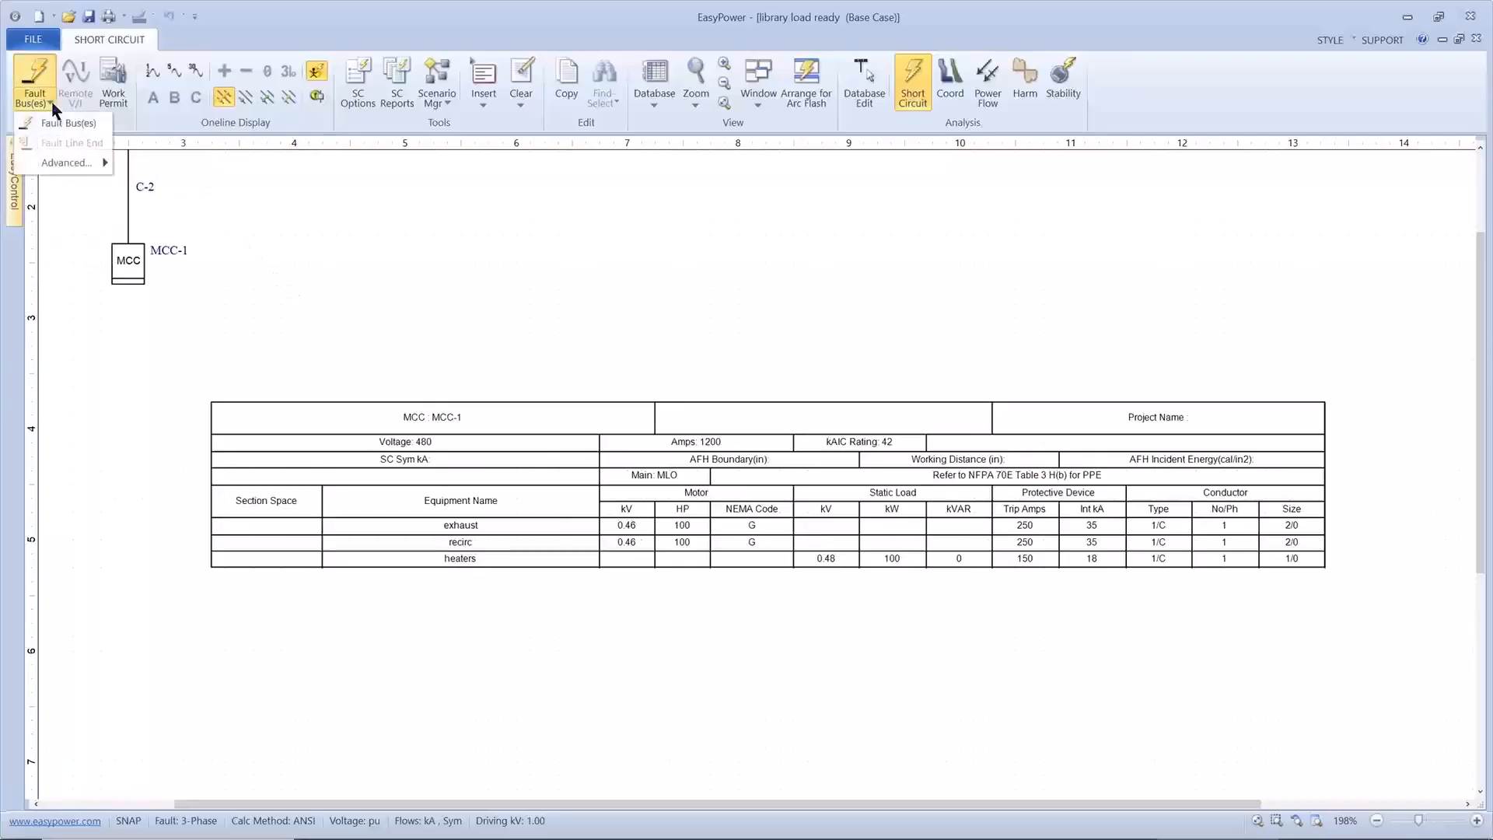
pyautogui.moveTo(64, 164)
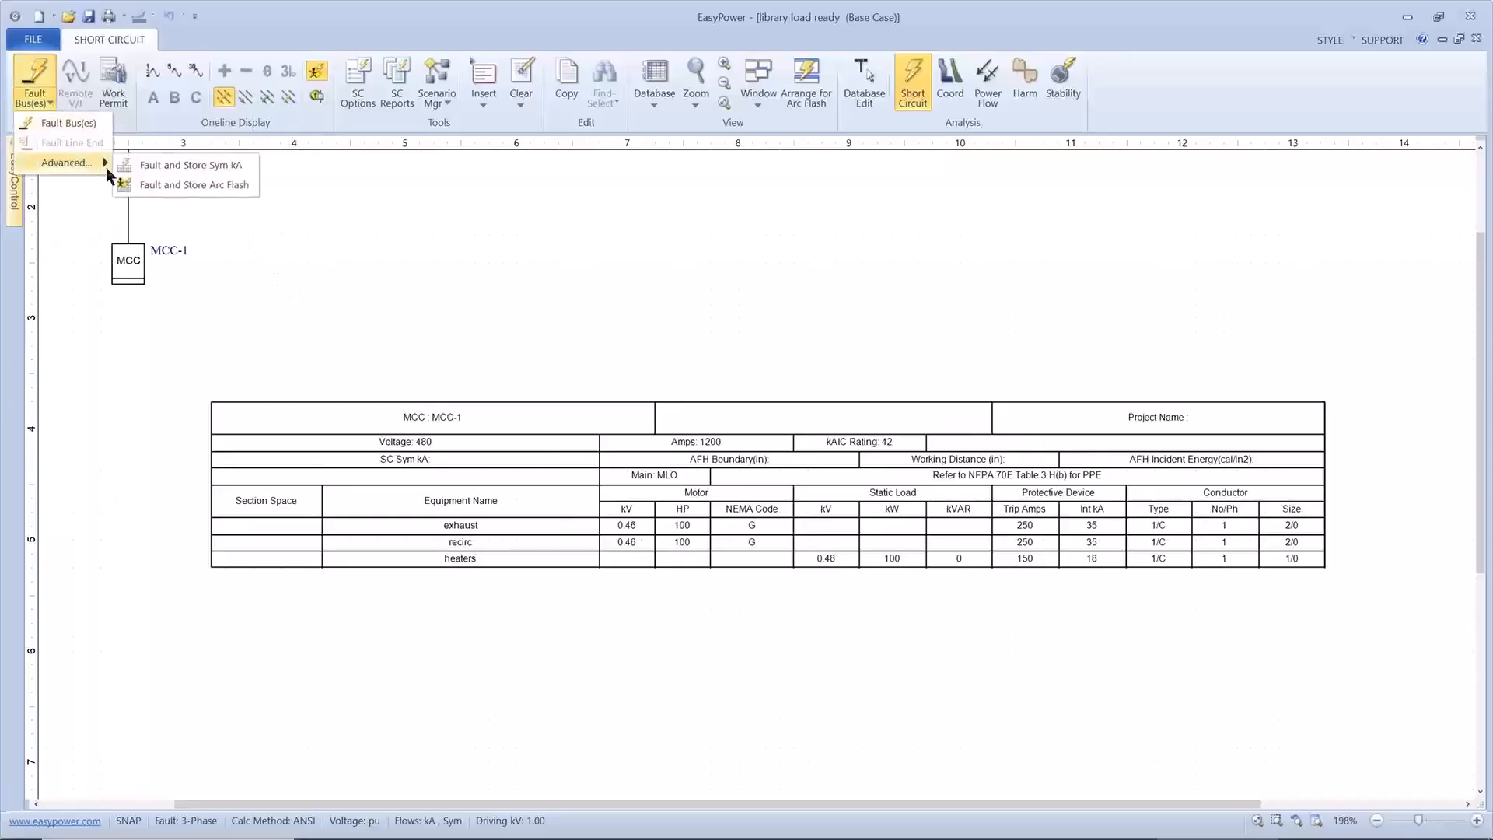
pyautogui.click(146, 166)
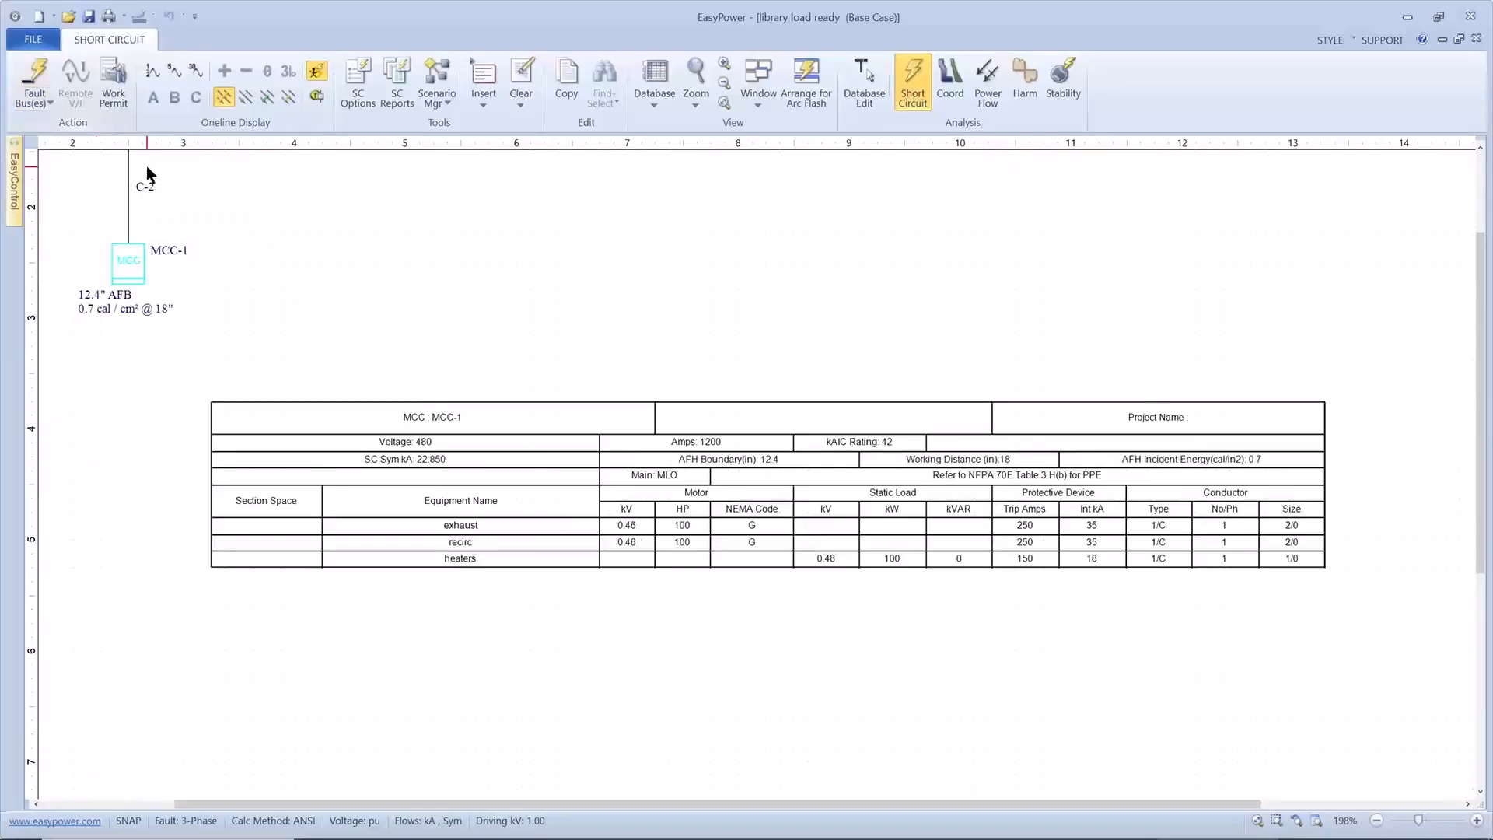
# Run Fault and Store Arc Flash on the mcc drawing for the MCC-1 schedule
pyautogui.click(47, 103)
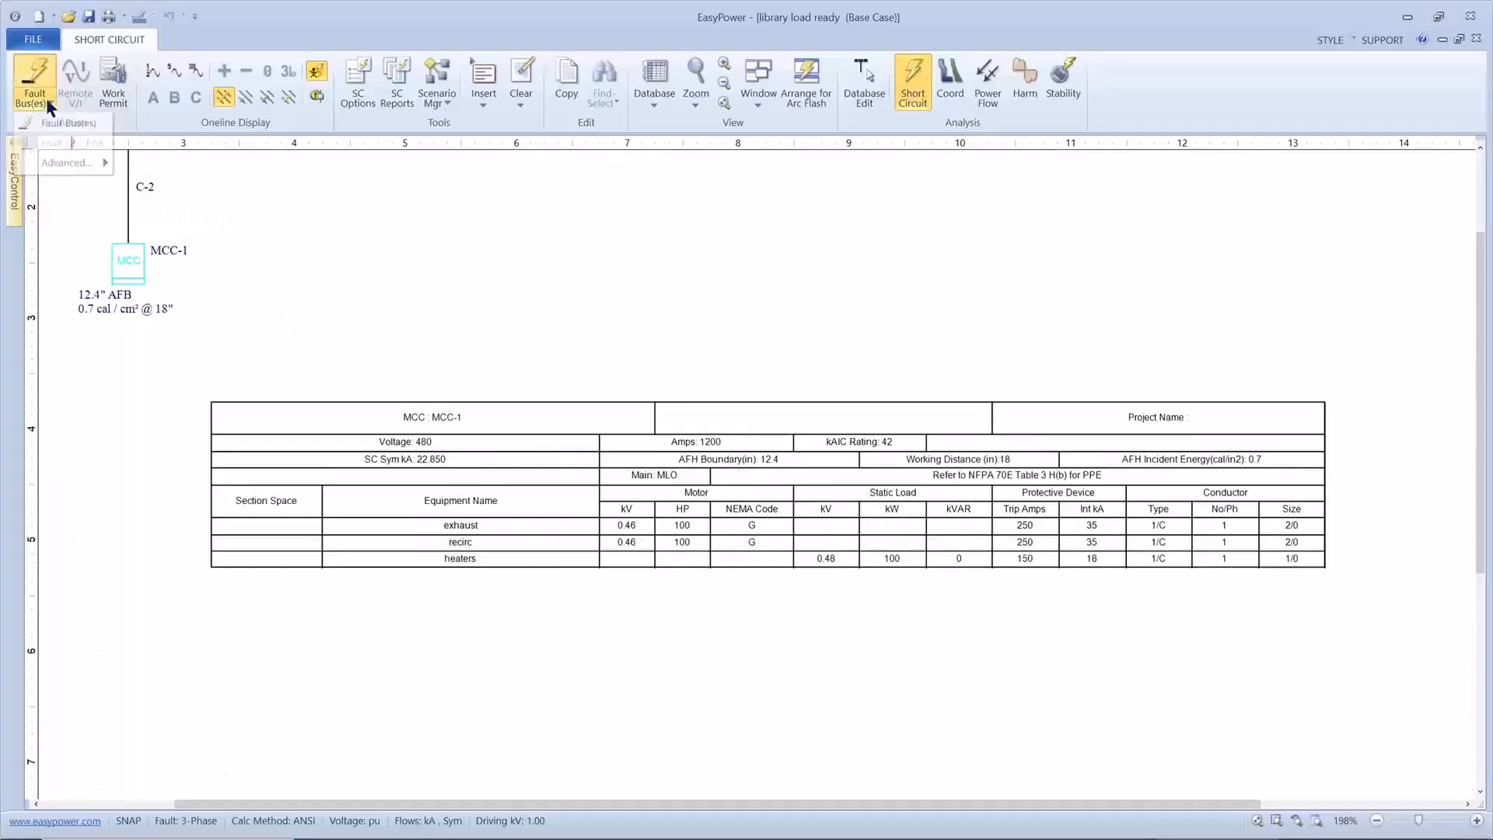
pyautogui.moveTo(62, 165)
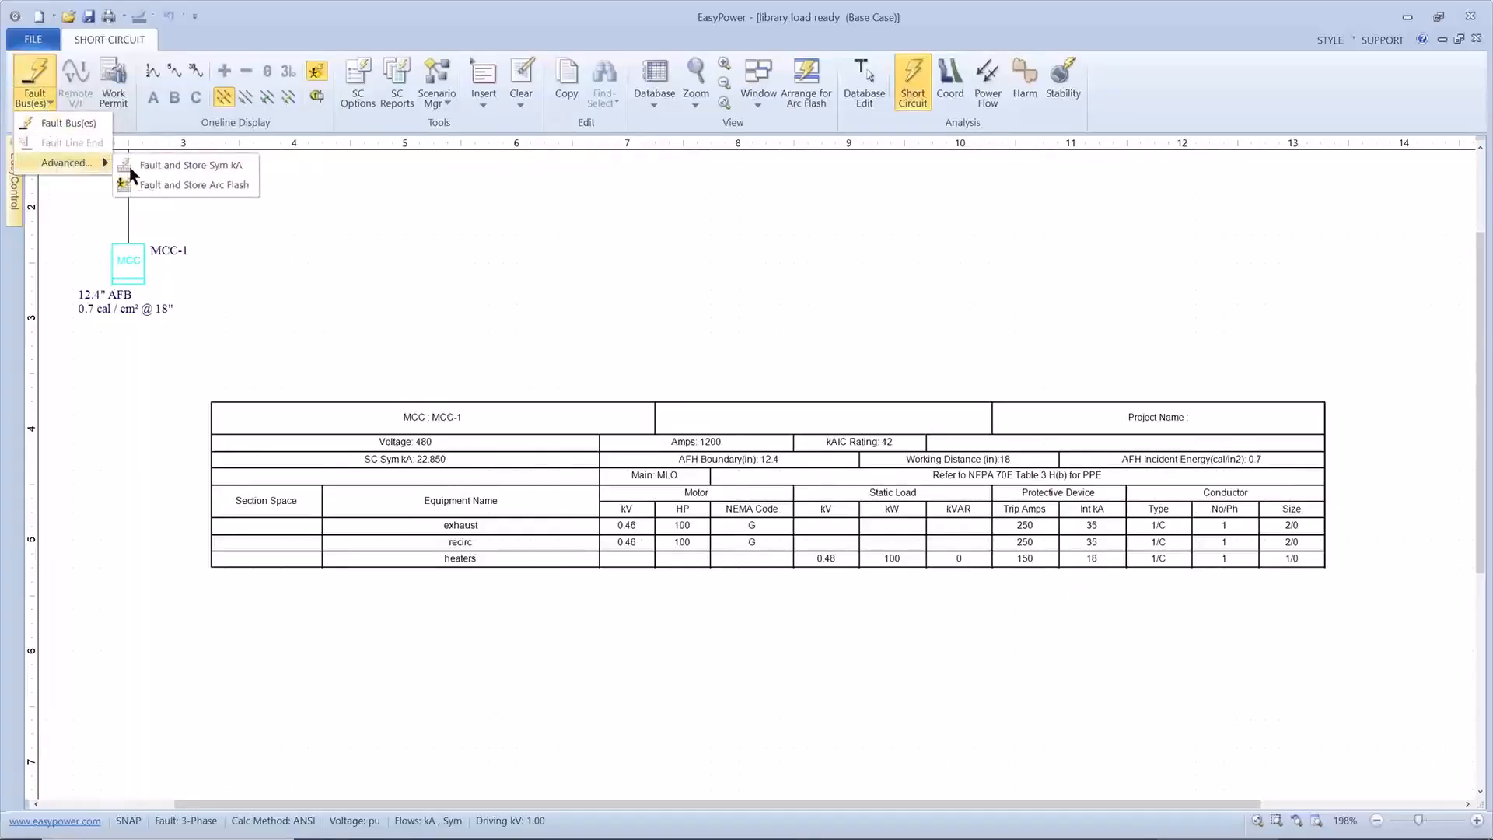
pyautogui.click(160, 183)
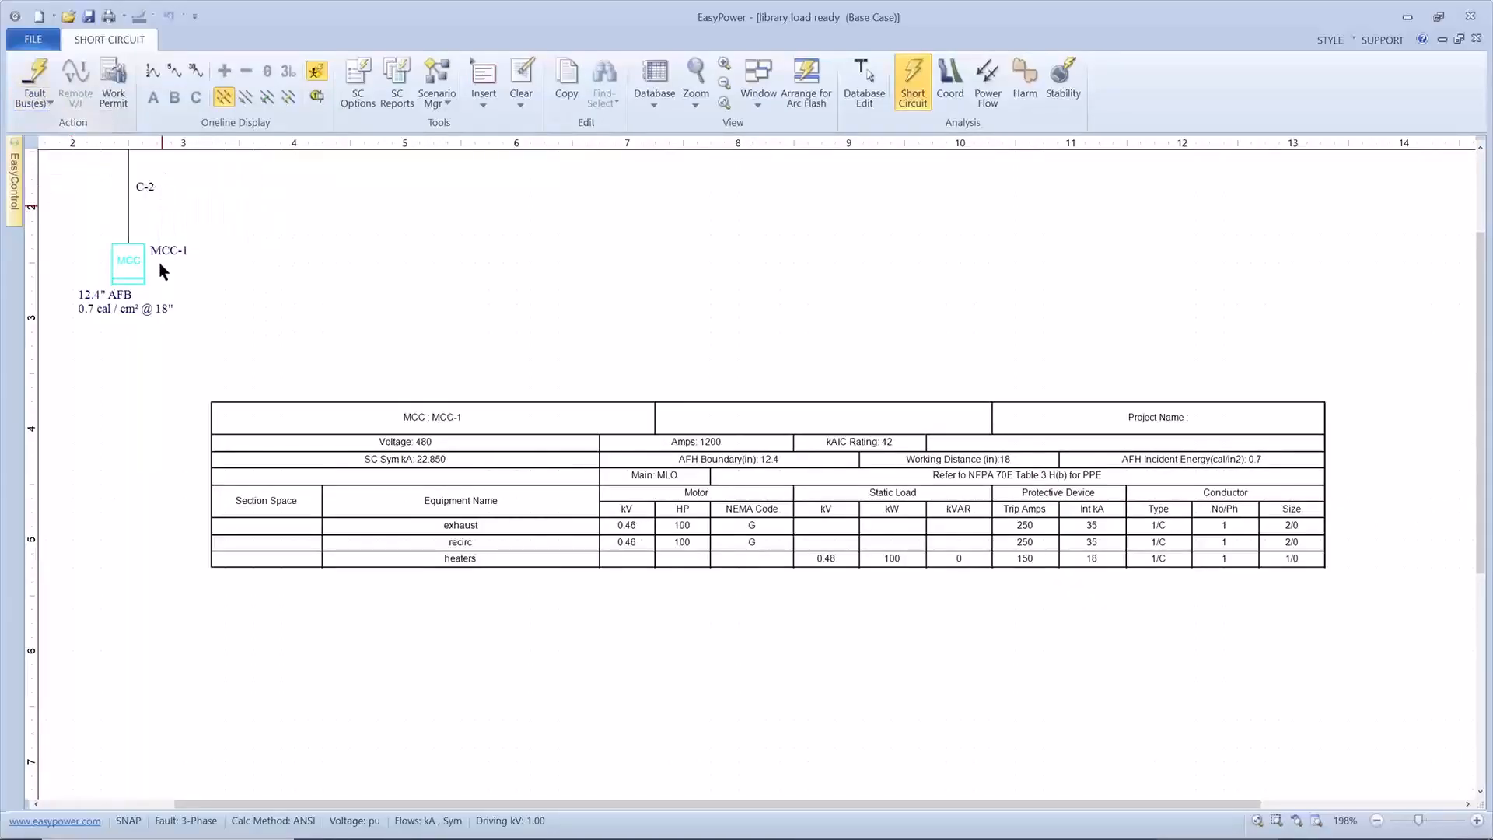
# Return from Short Circuit focus to Database Edit and save all temporary changes to the database
pyautogui.scroll(-2, 156, 278)
pyautogui.scroll(2, 156, 278)
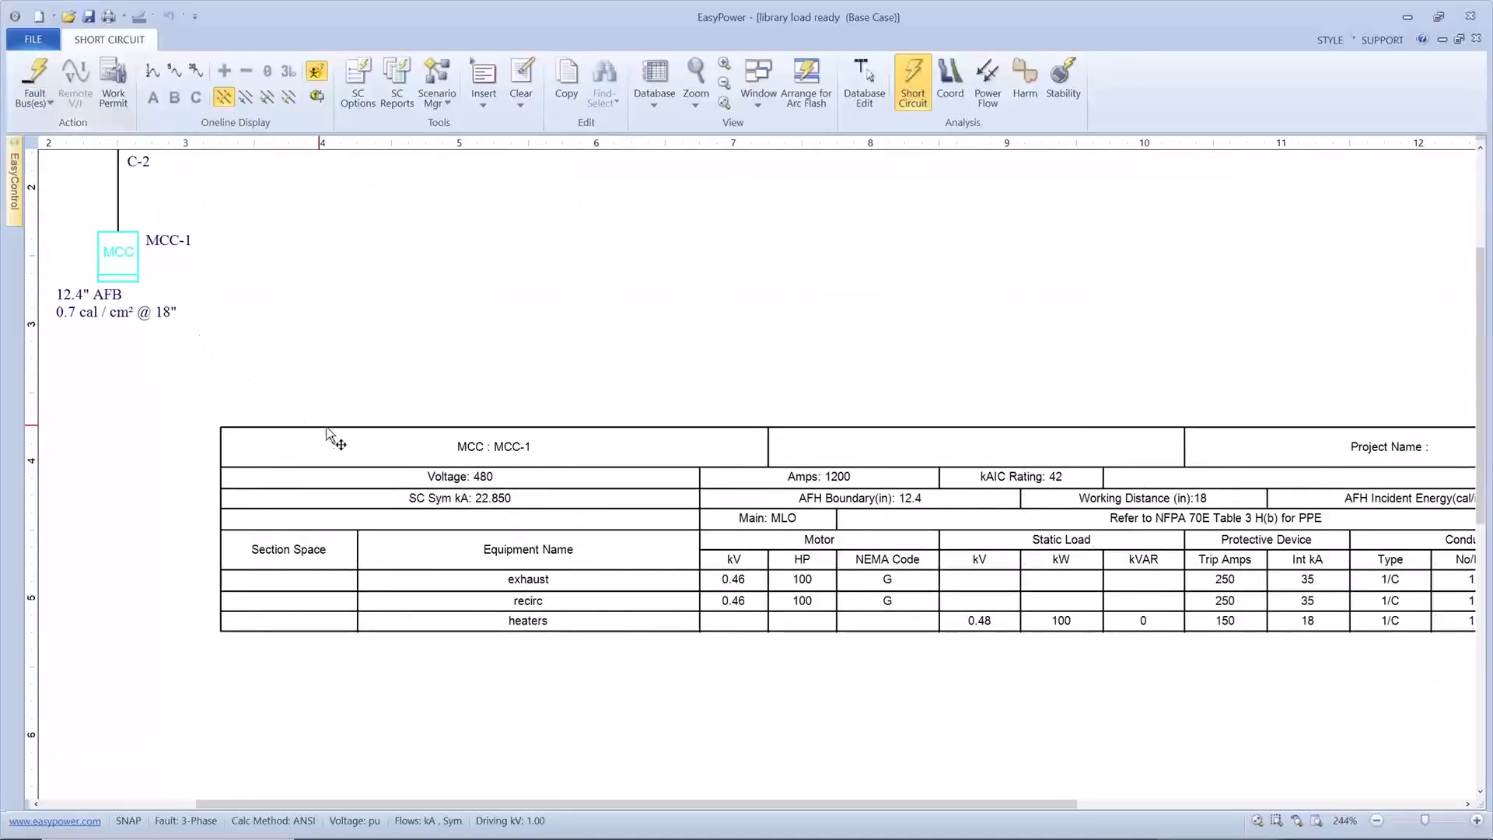
pyautogui.moveTo(336, 427); pyautogui.dragTo(273, 354)
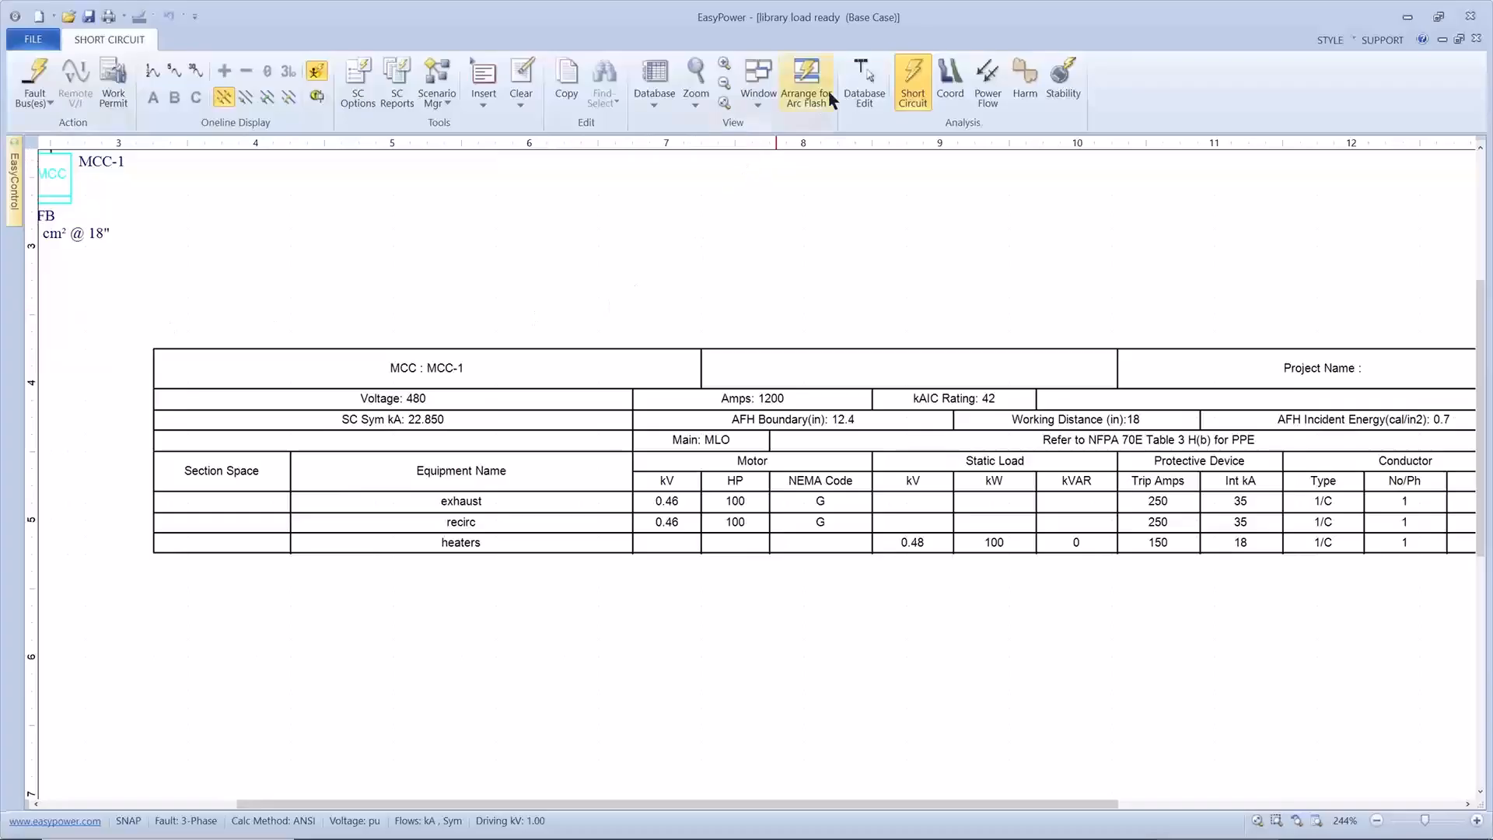
pyautogui.click(852, 80)
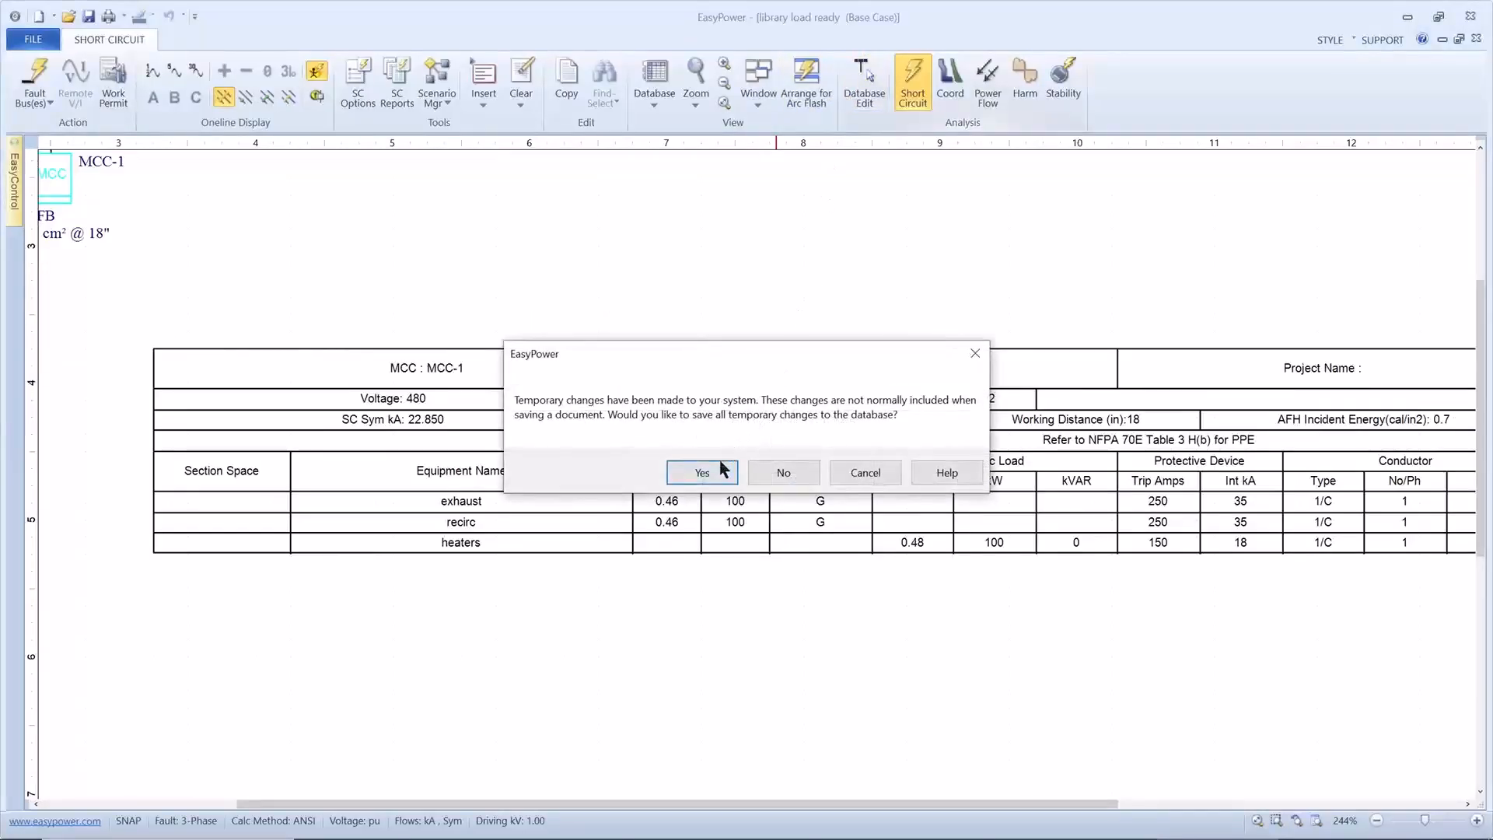
pyautogui.click(702, 472)
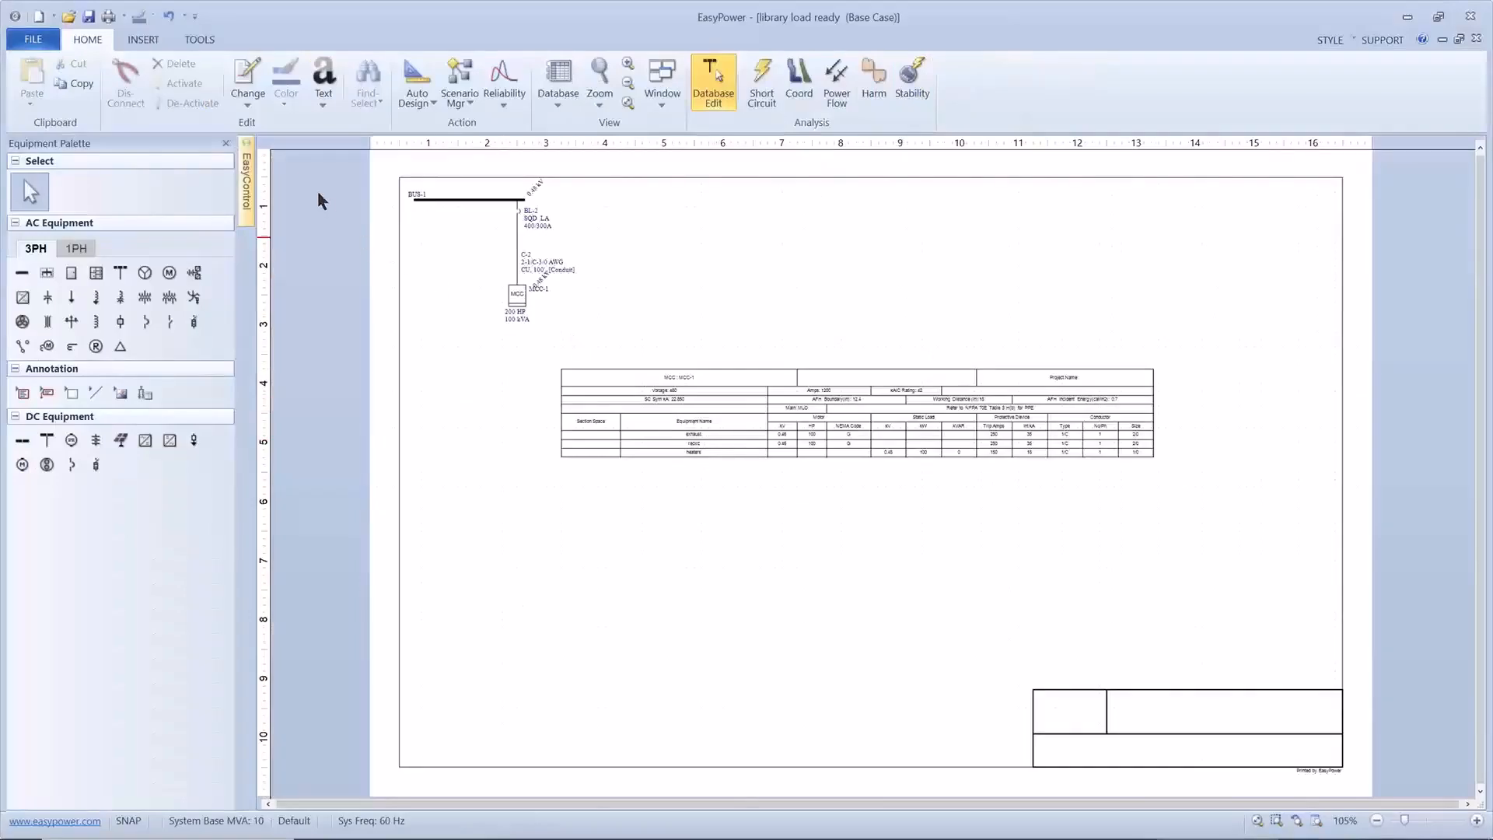
# Open the Main One-line drawing and bring the equipment above the PNL-1 panel schedule into view
pyautogui.click(249, 173)
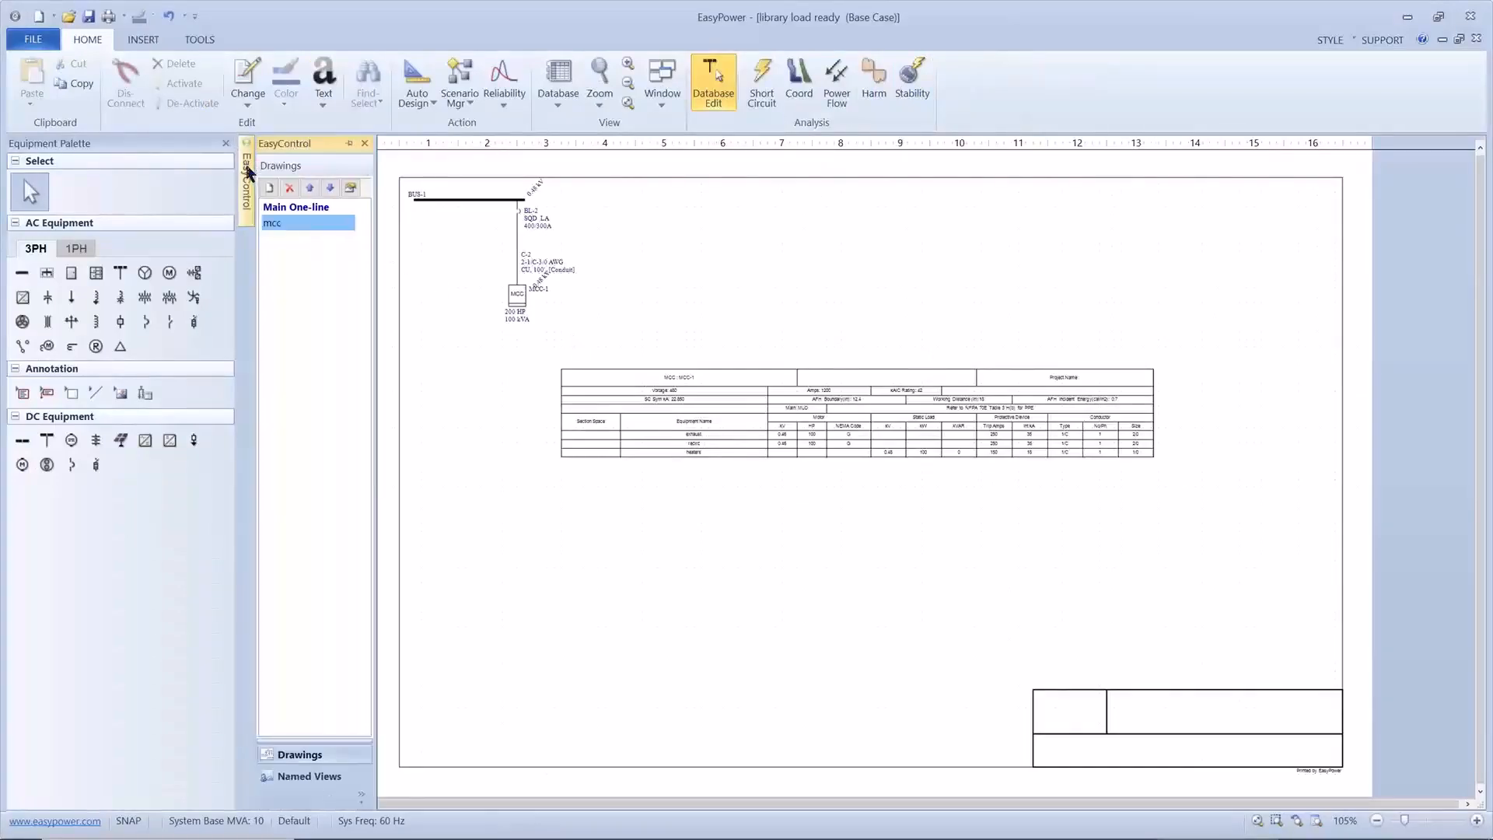
pyautogui.click(272, 209)
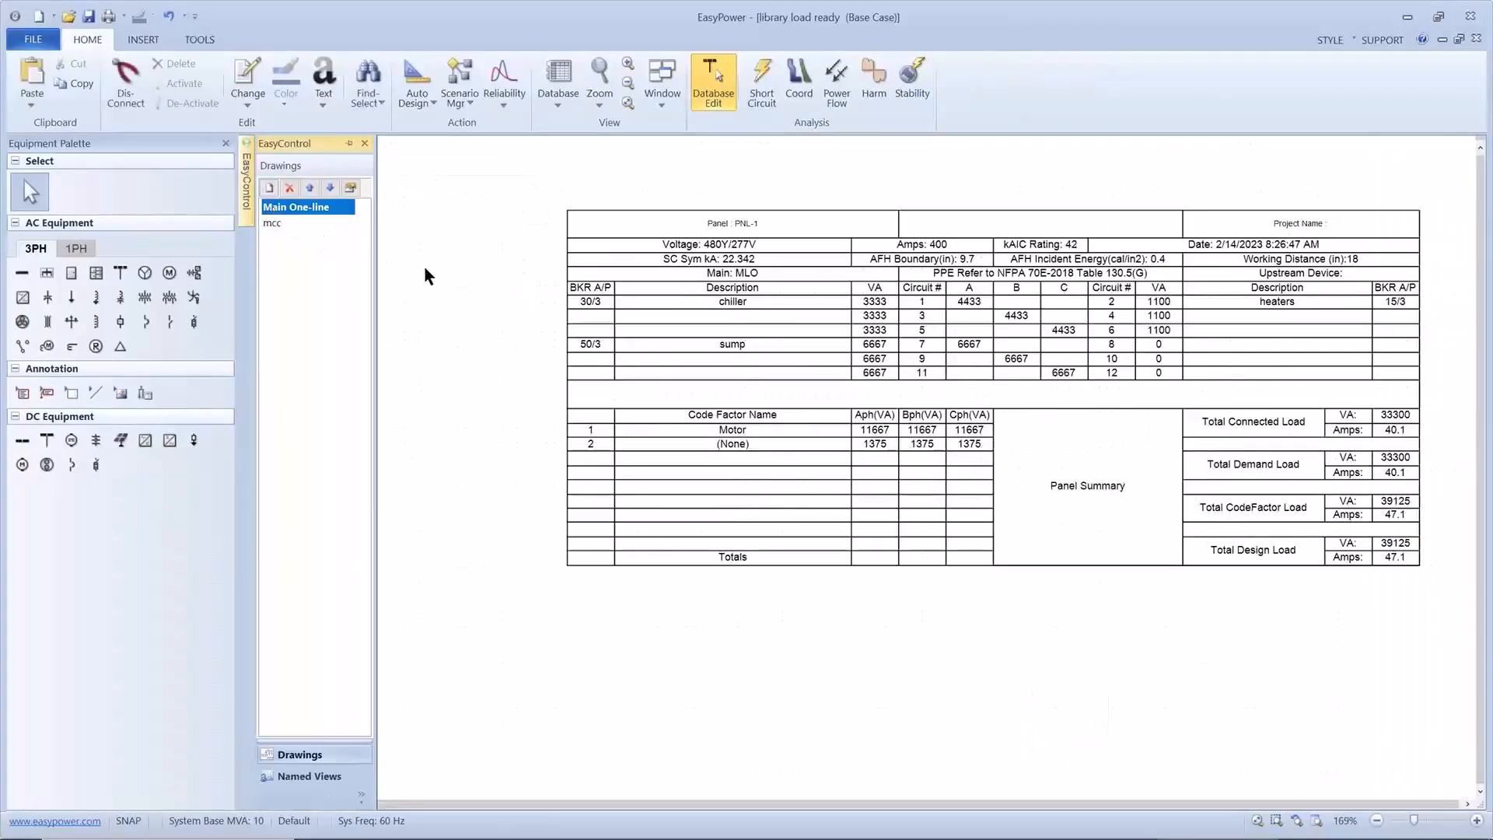
pyautogui.moveTo(427, 273)
pyautogui.mouseDown()
pyautogui.moveTo(460, 320)
pyautogui.moveTo(476, 457)
pyautogui.mouseUp()
pyautogui.moveTo(530, 325); pyautogui.dragTo(523, 426)
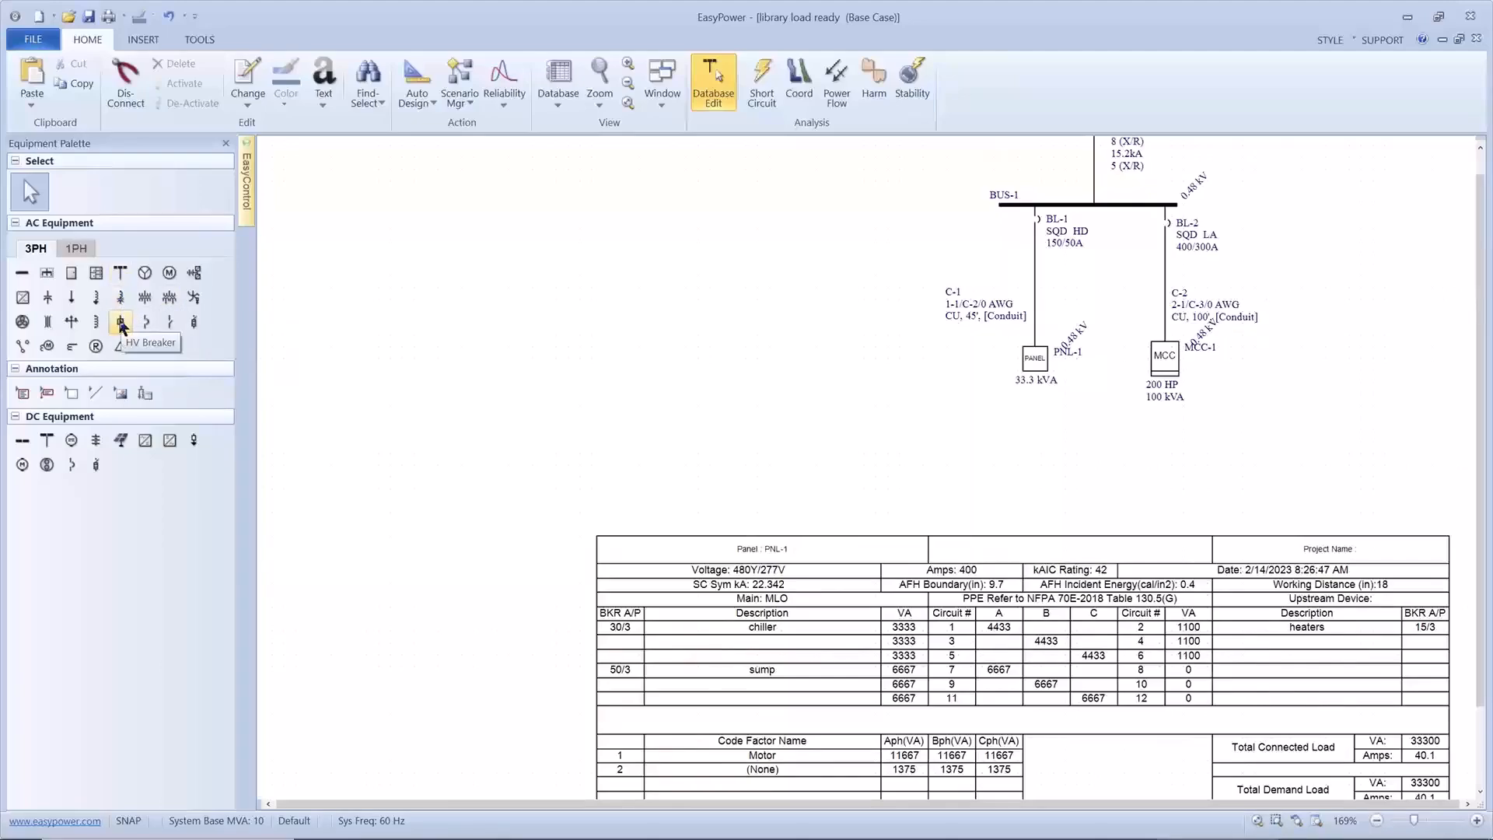
# Place a second three-phase panel in the empty area beside the one-line and try to accept its data with the base kV left blank
pyautogui.click(71, 273)
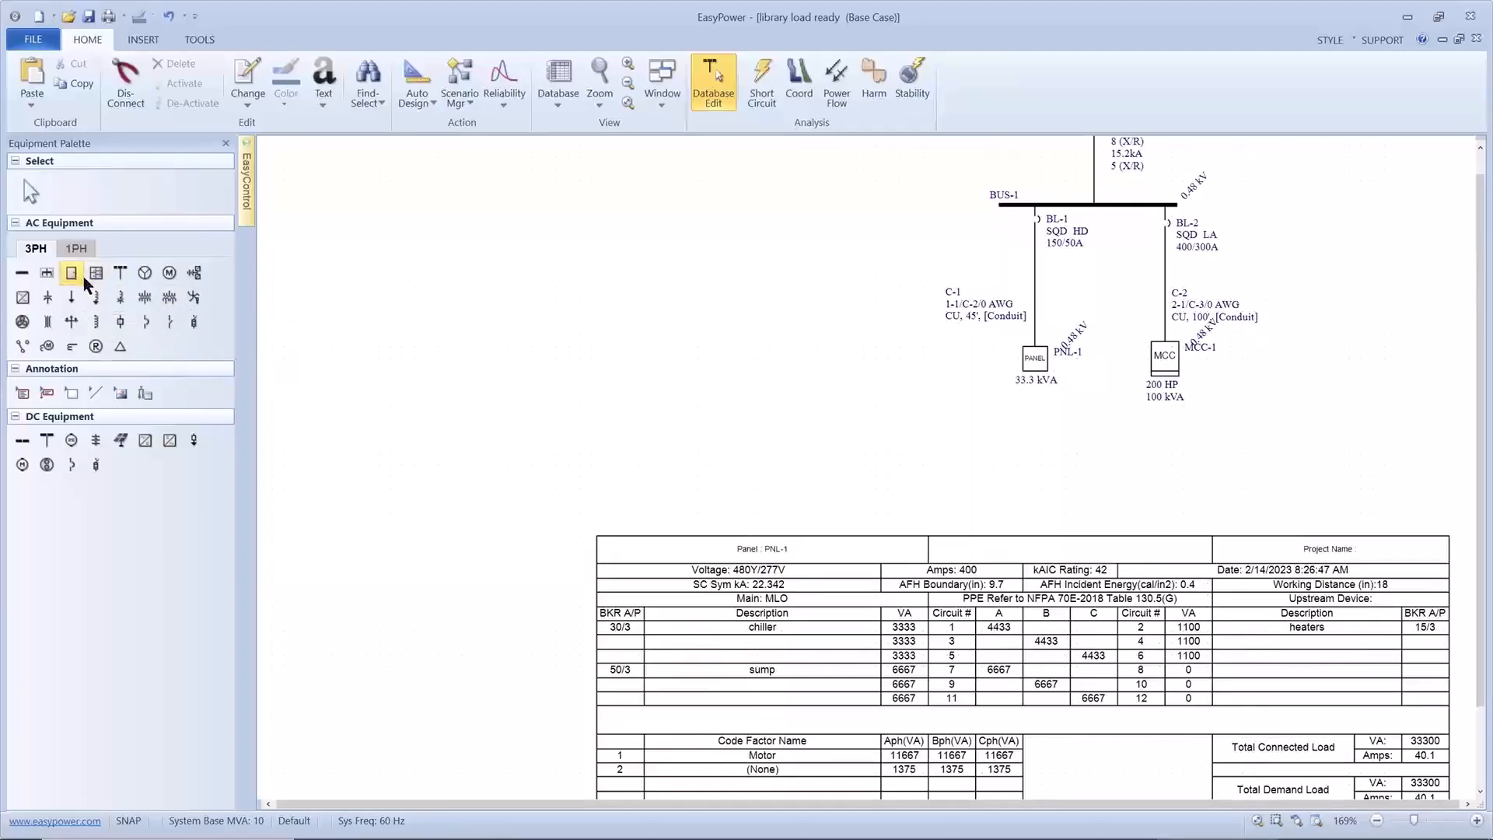
pyautogui.click(466, 323)
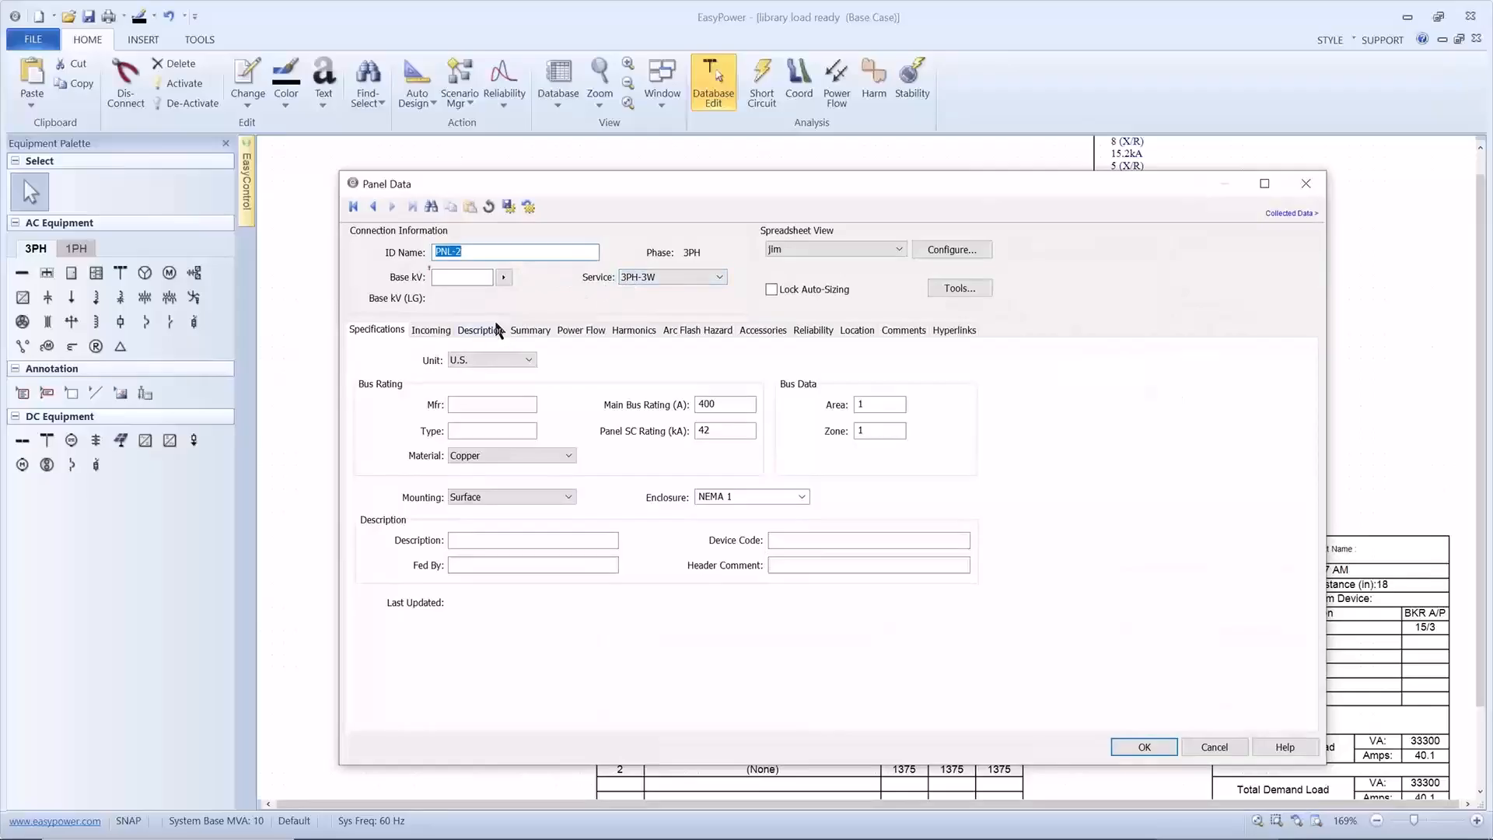
pyautogui.click(442, 330)
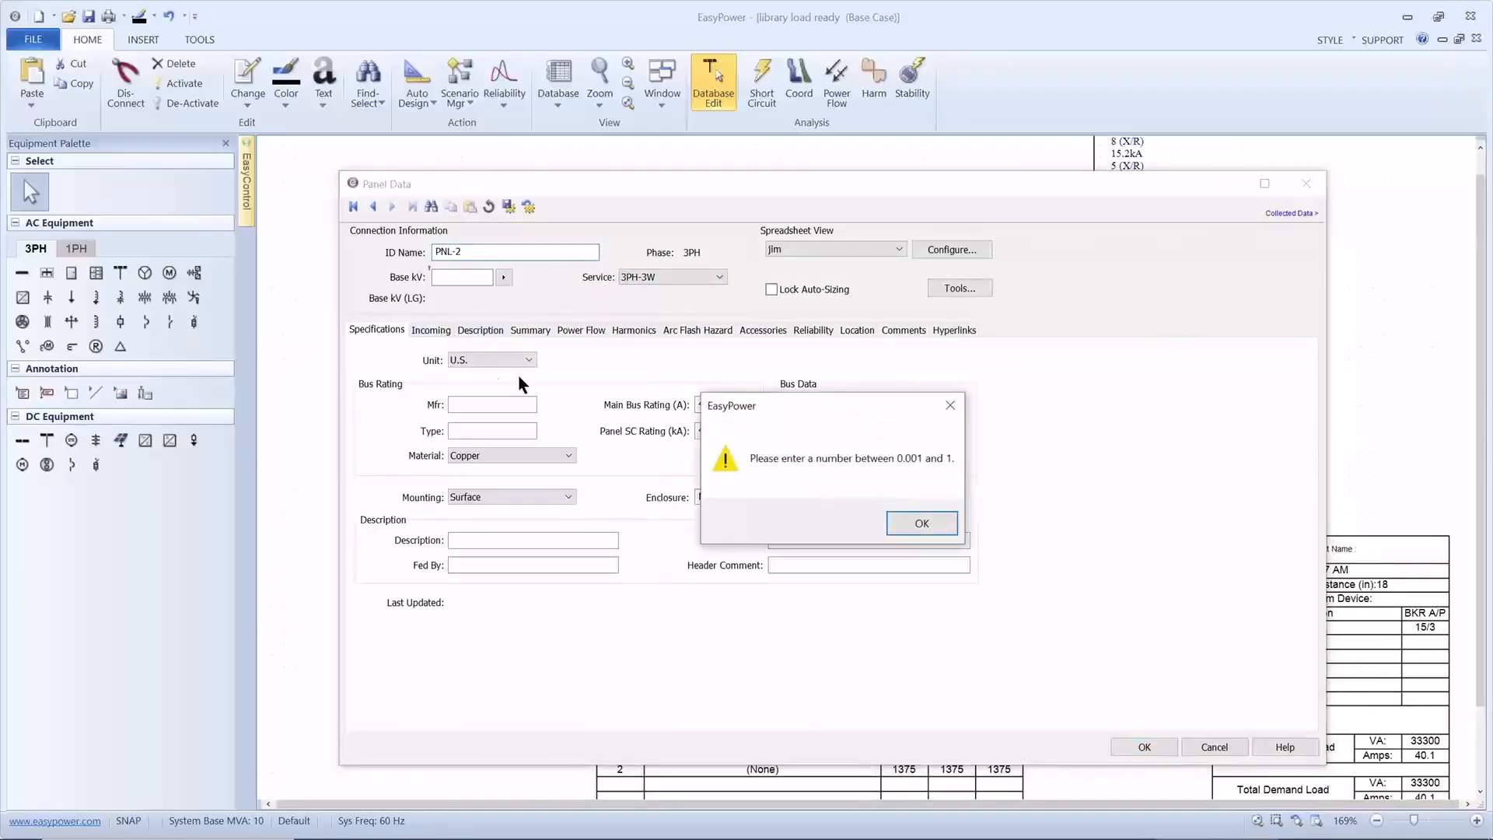
pyautogui.click(893, 521)
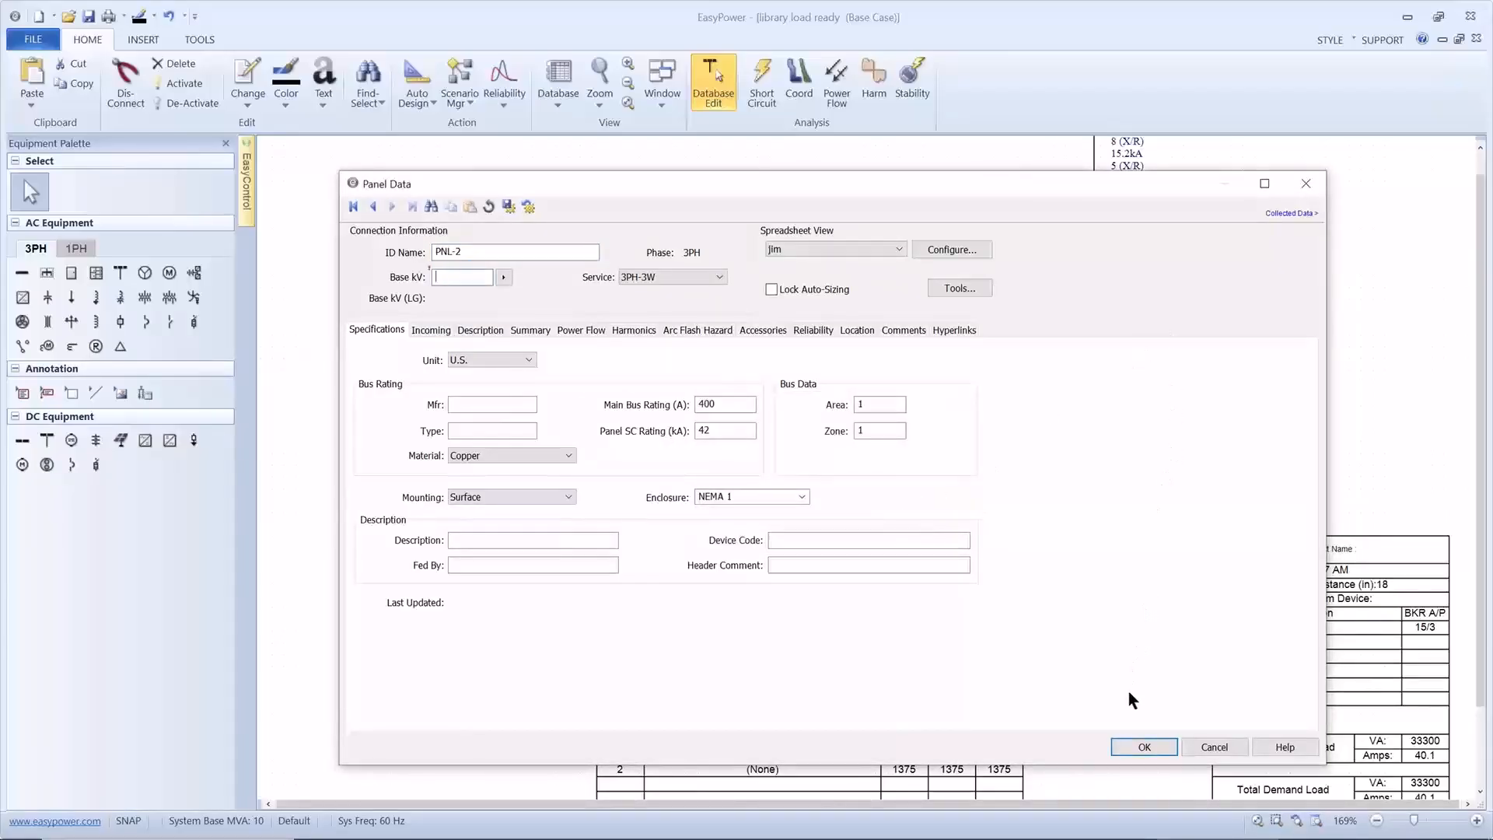
pyautogui.click(1121, 741)
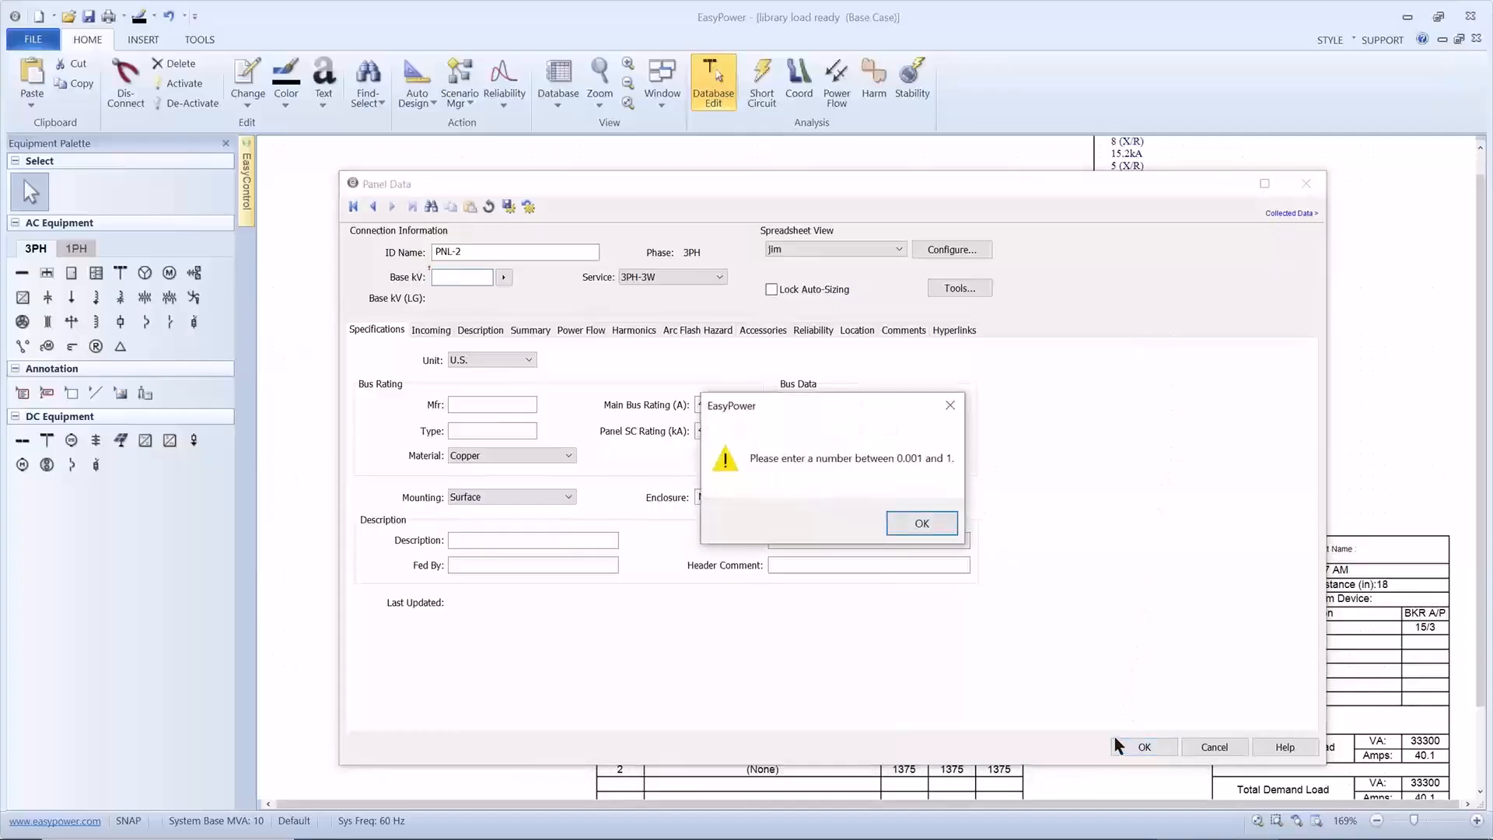
pyautogui.click(922, 523)
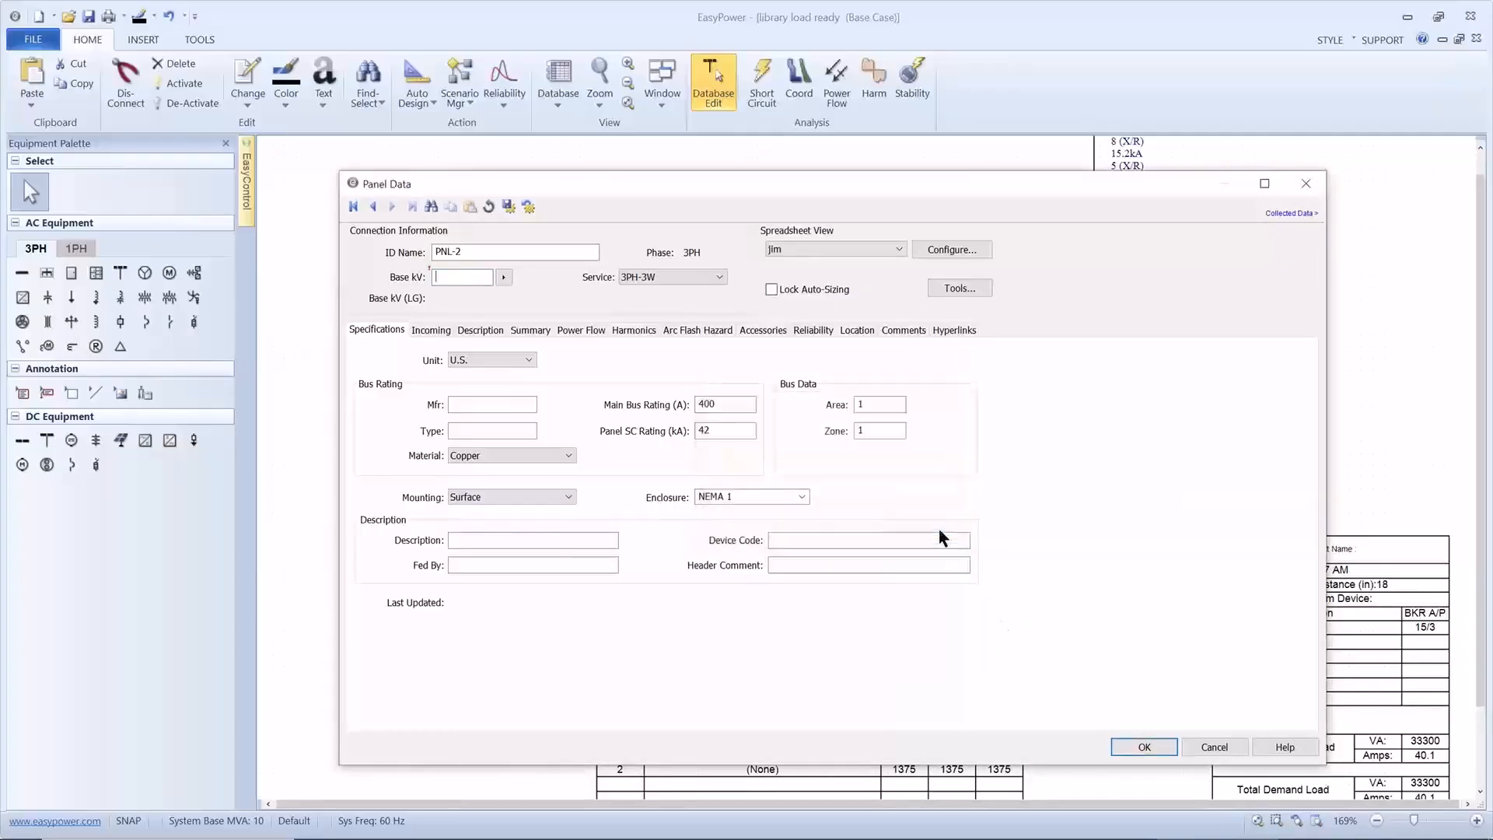
pyautogui.click(1157, 740)
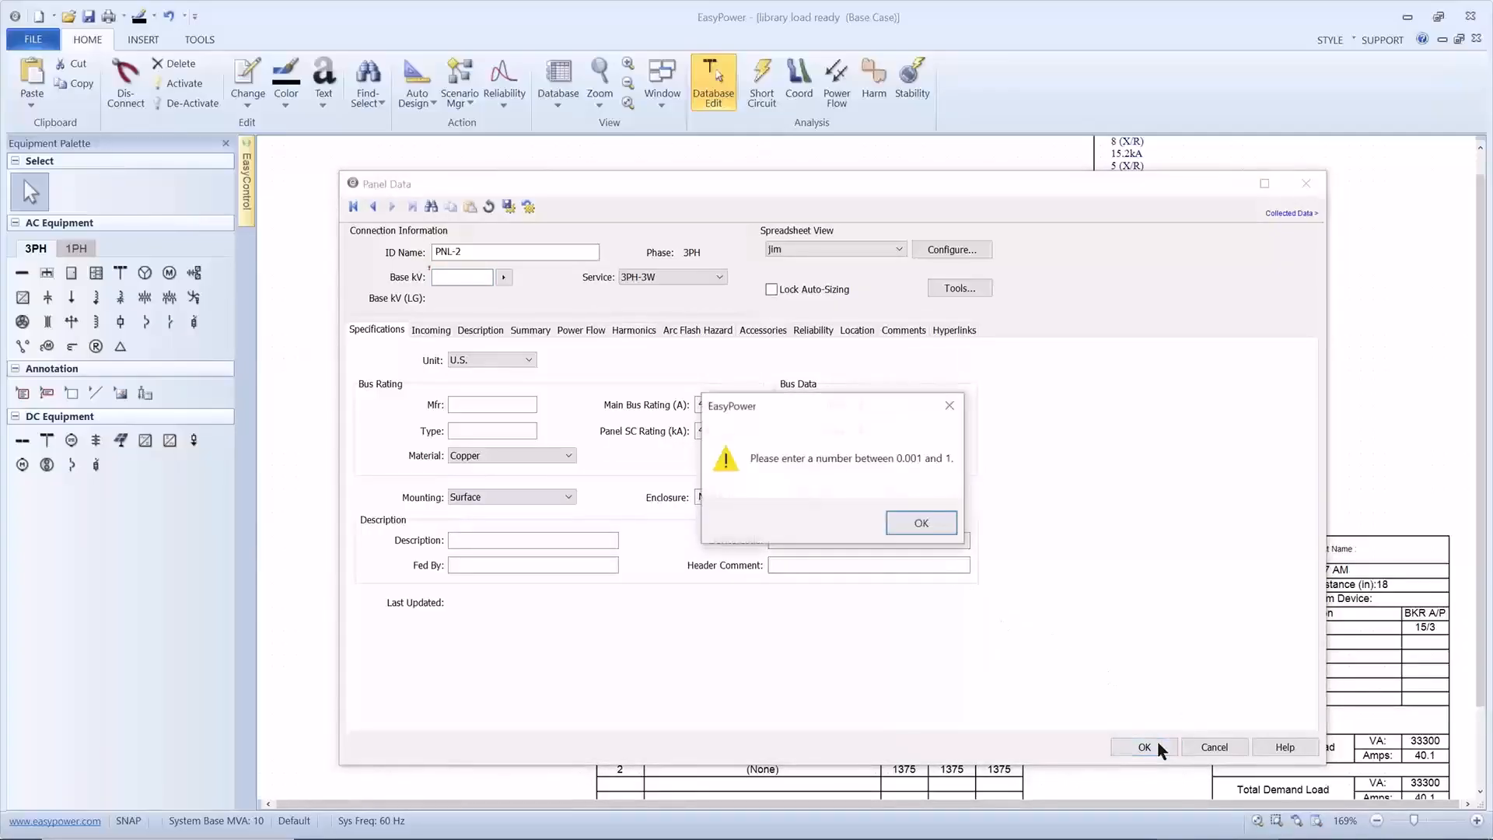
pyautogui.click(948, 526)
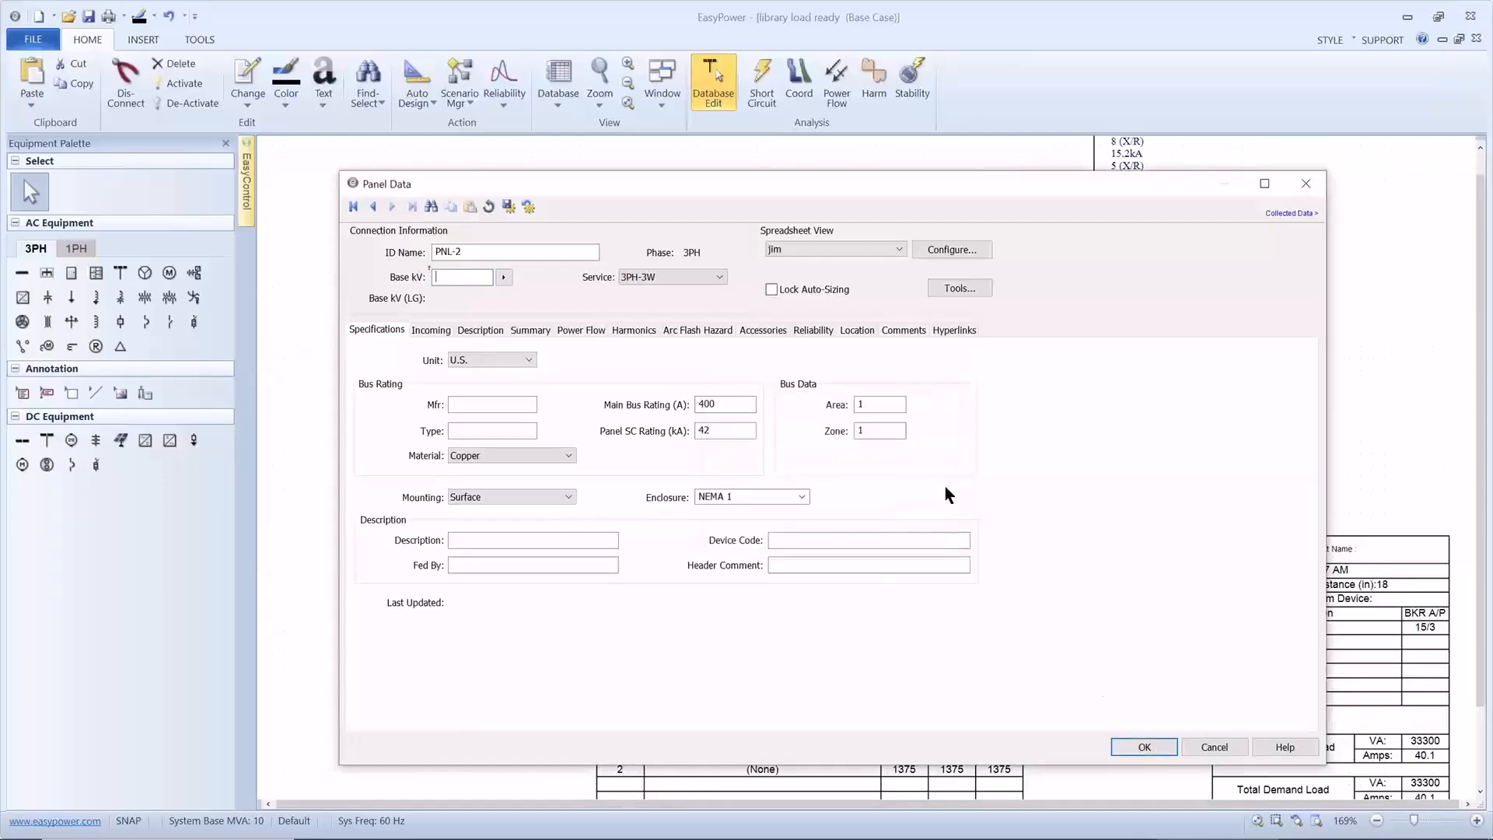
pyautogui.click(1306, 183)
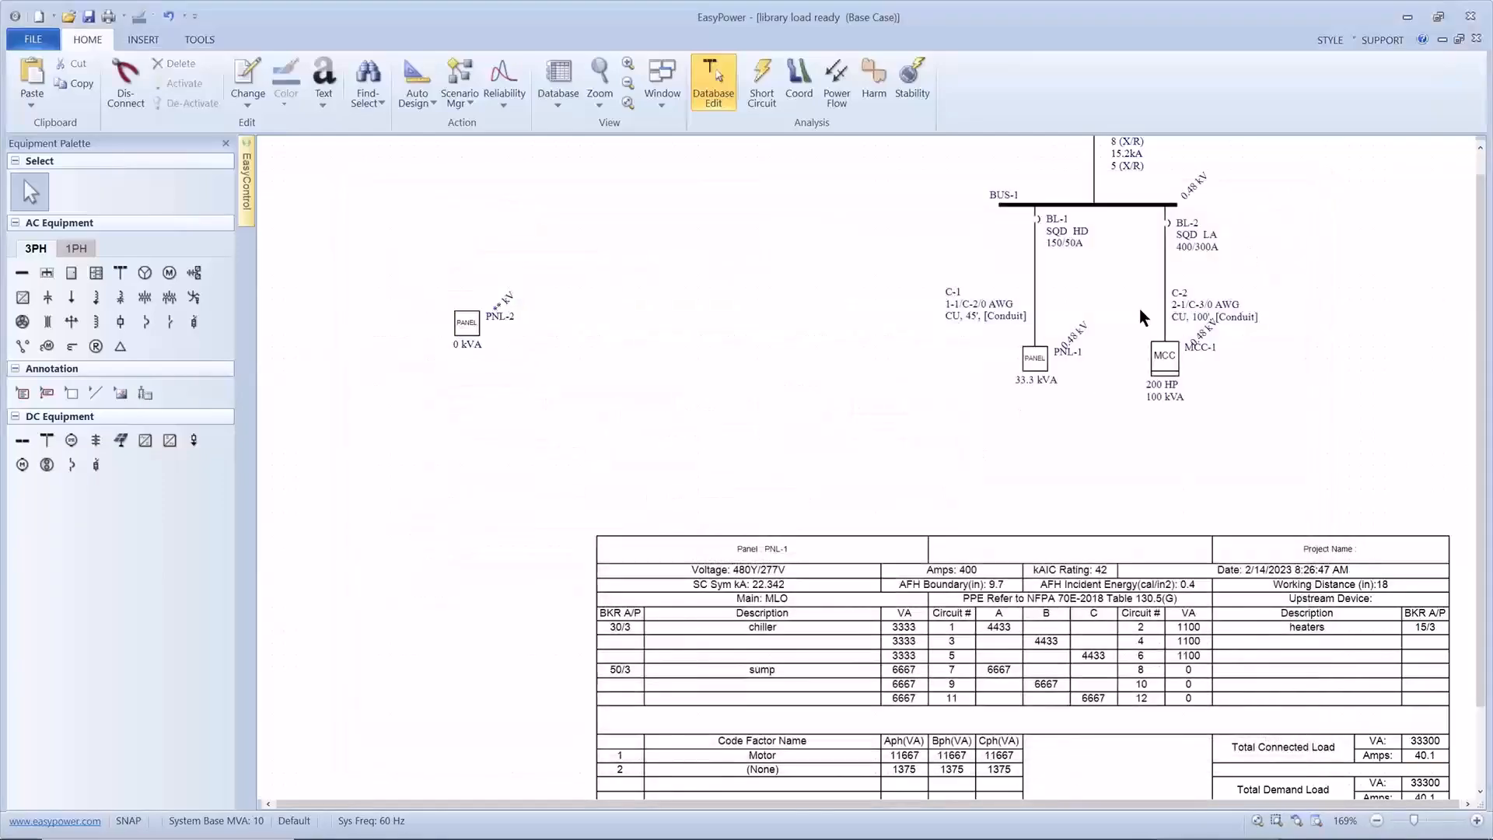
pyautogui.scroll(-1, 898, 305)
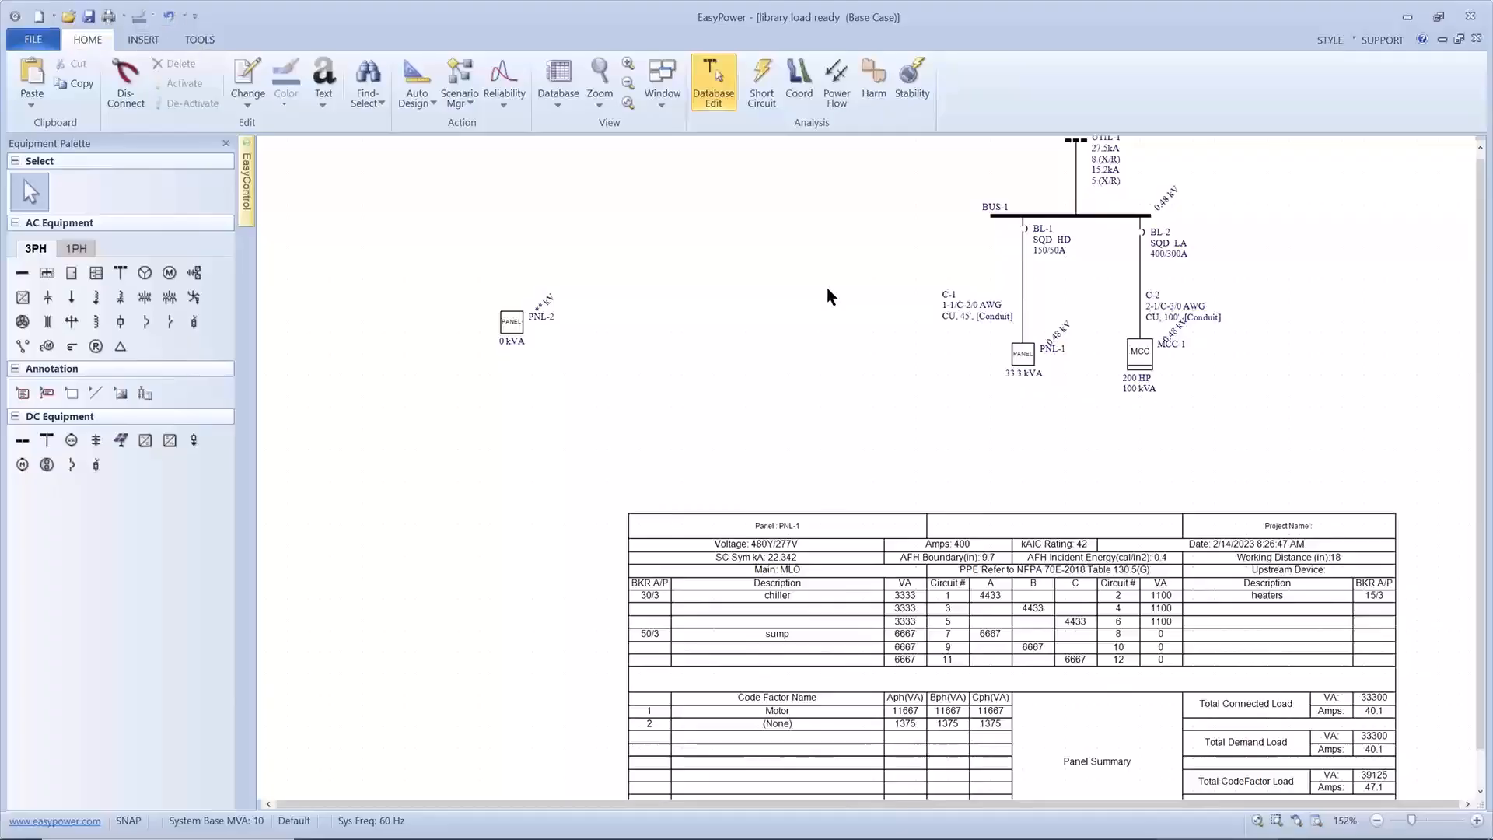
pyautogui.hotkey('alt', 'Tab')
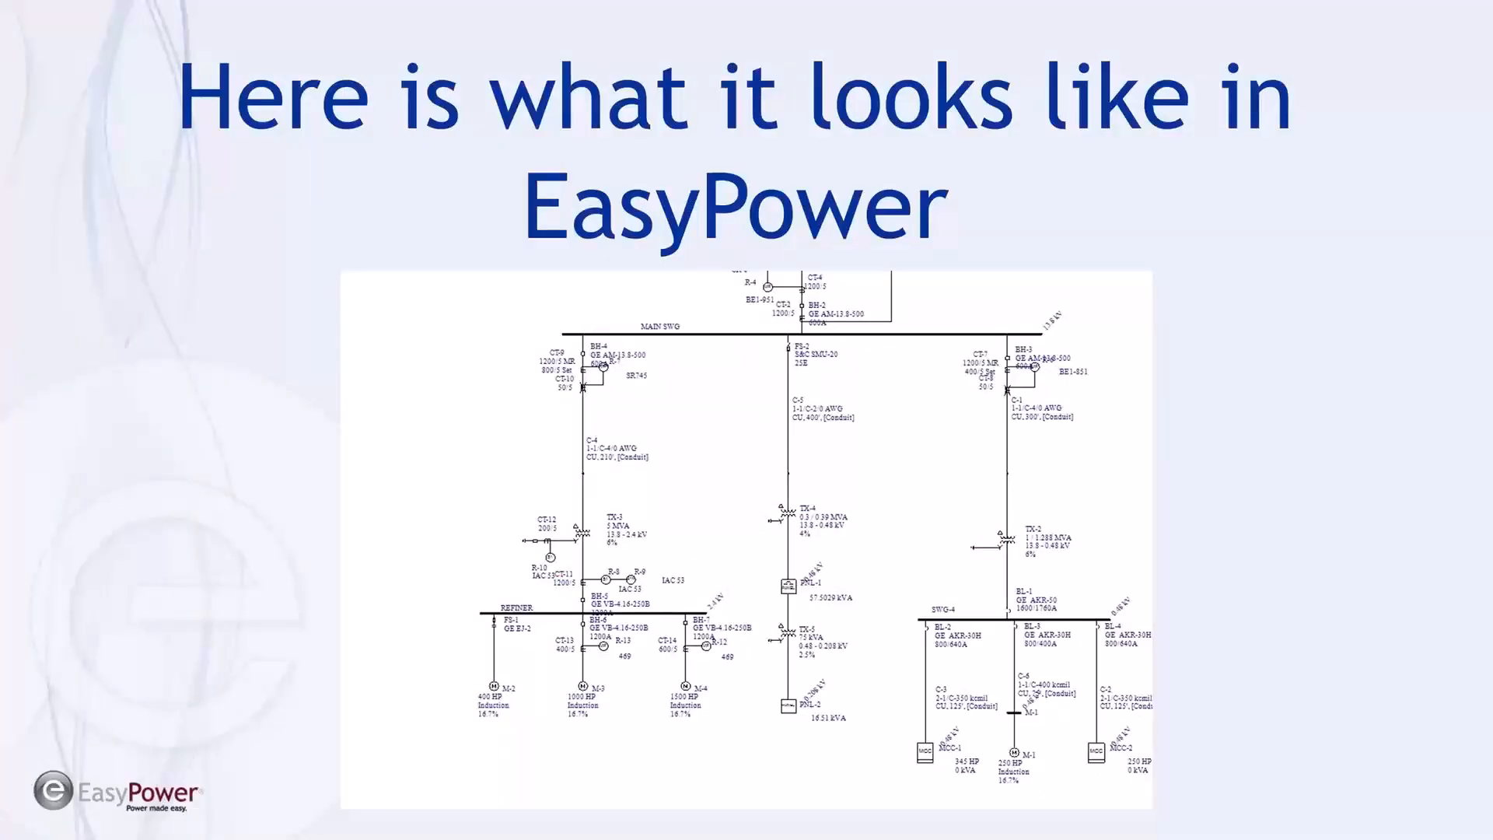
pyautogui.press('Right')
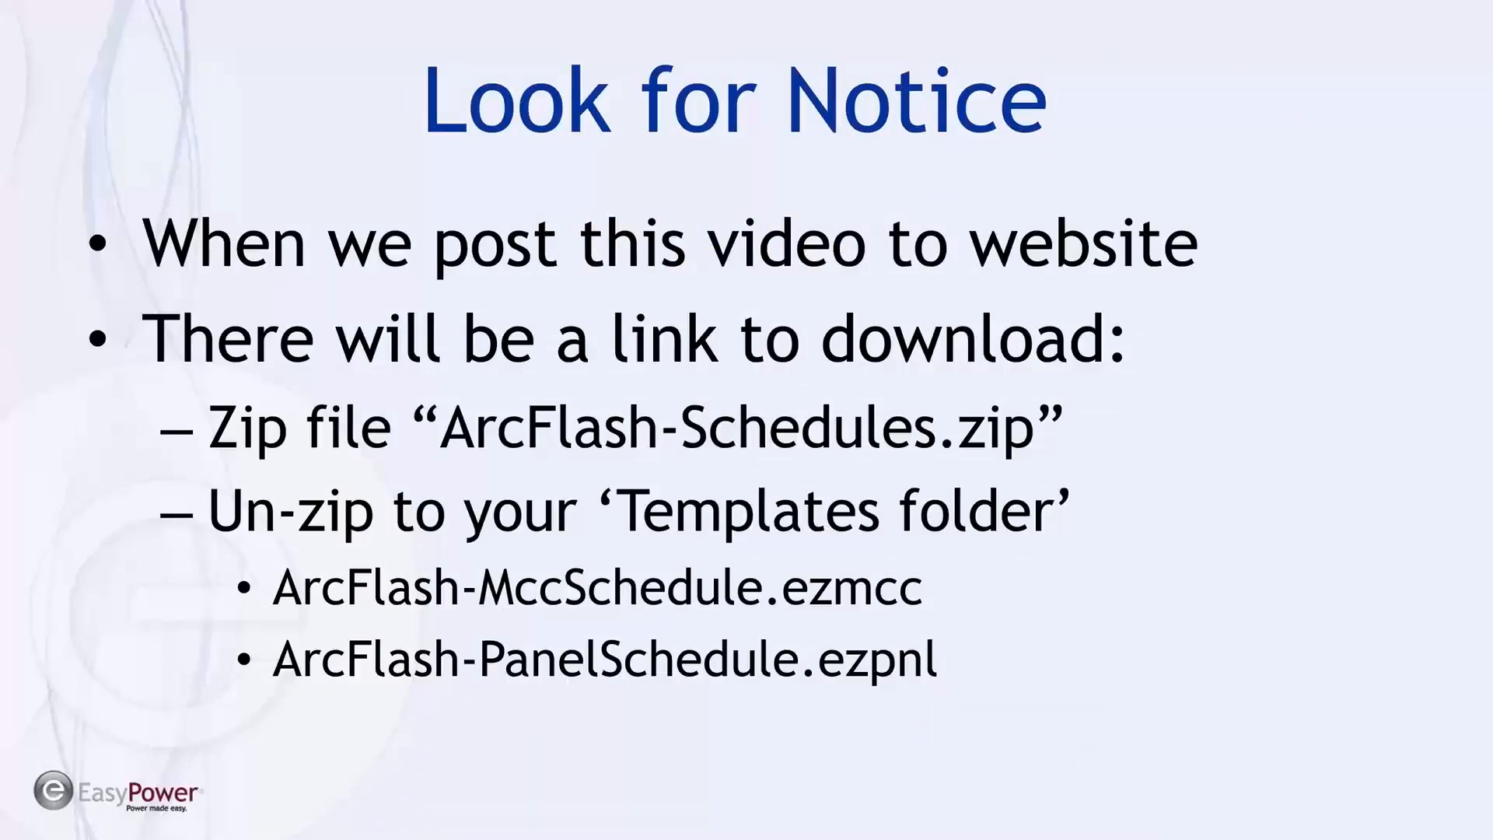
pyautogui.press('Left')
pyautogui.press('Left')
pyautogui.press('Left')
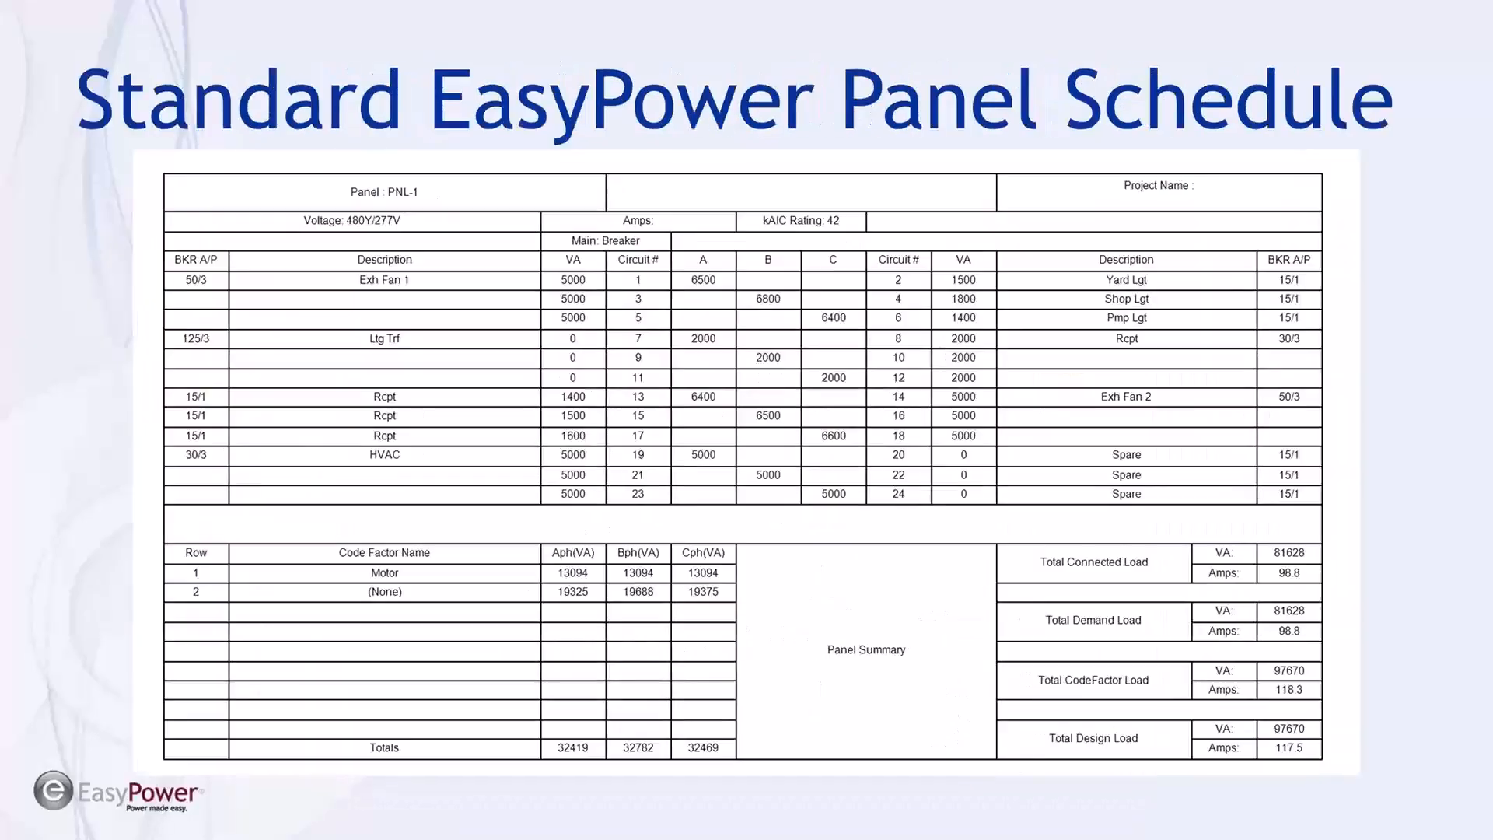
pyautogui.press('Right')
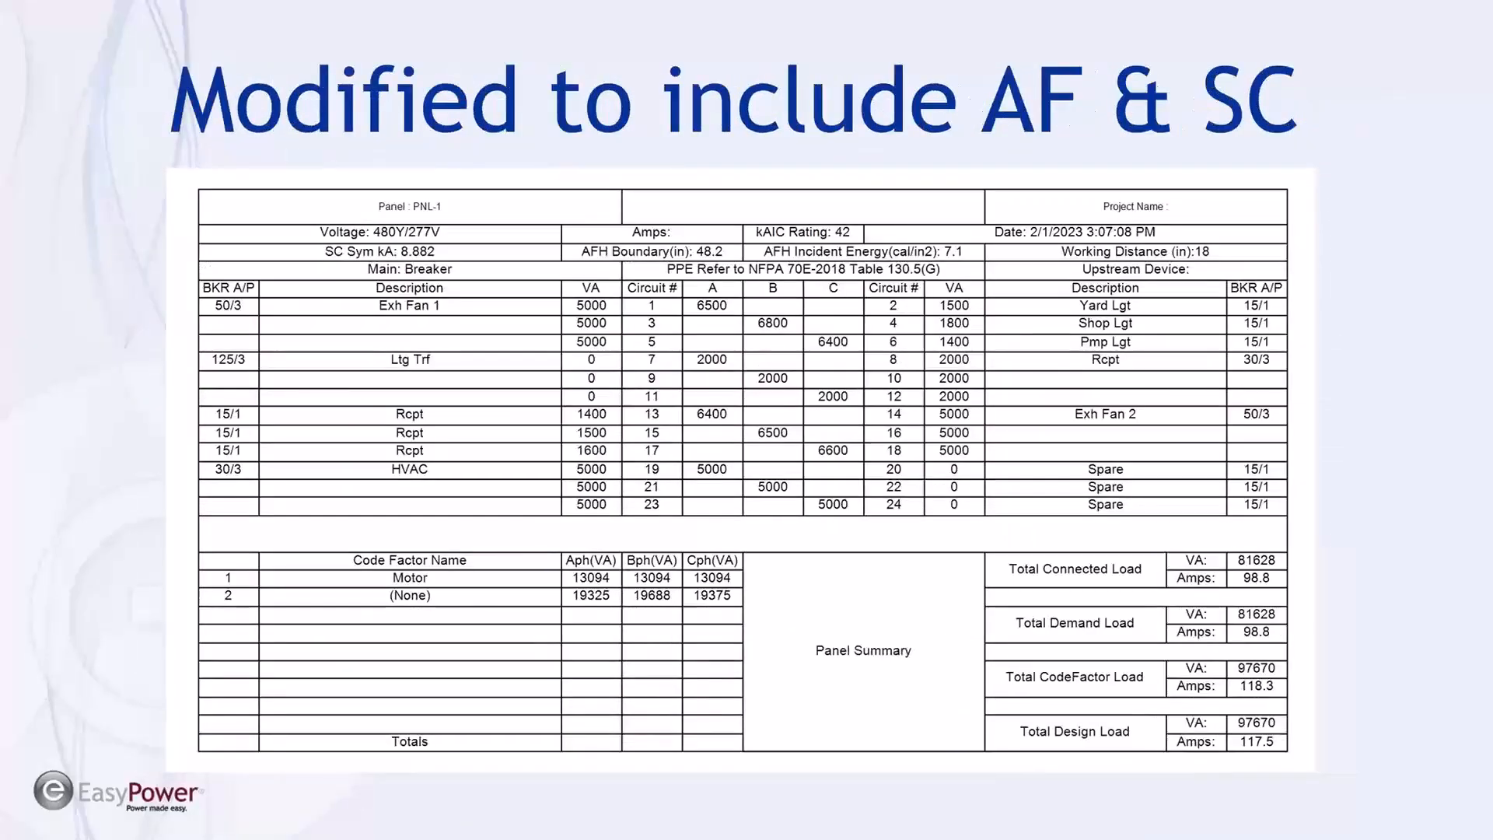
pyautogui.hotkey('alt', 'Tab')
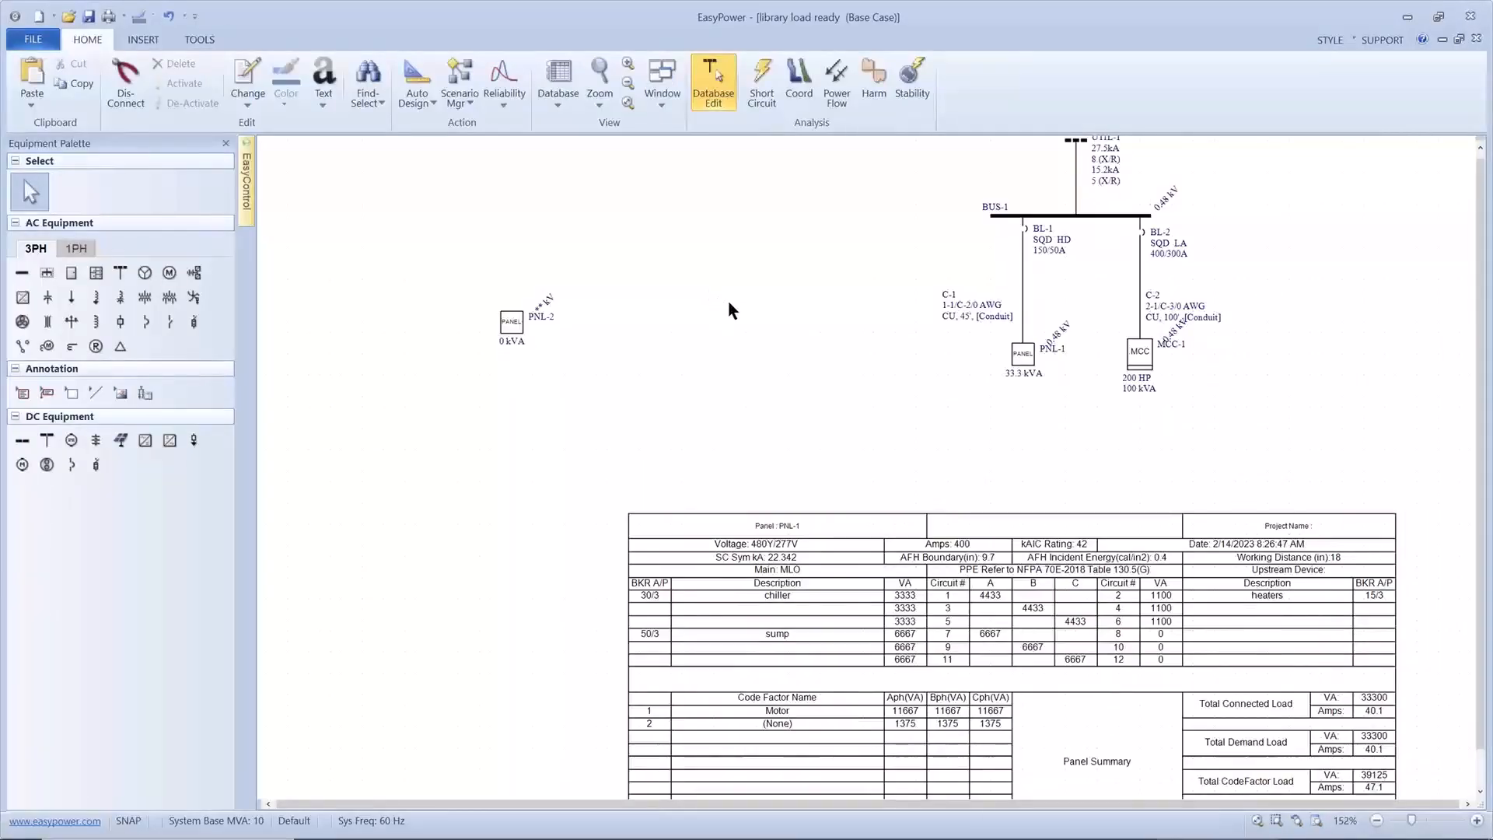
# Delete the PNL-1 panel schedule from the Main One-line drawing
pyautogui.moveTo(792, 320); pyautogui.dragTo(453, 238)
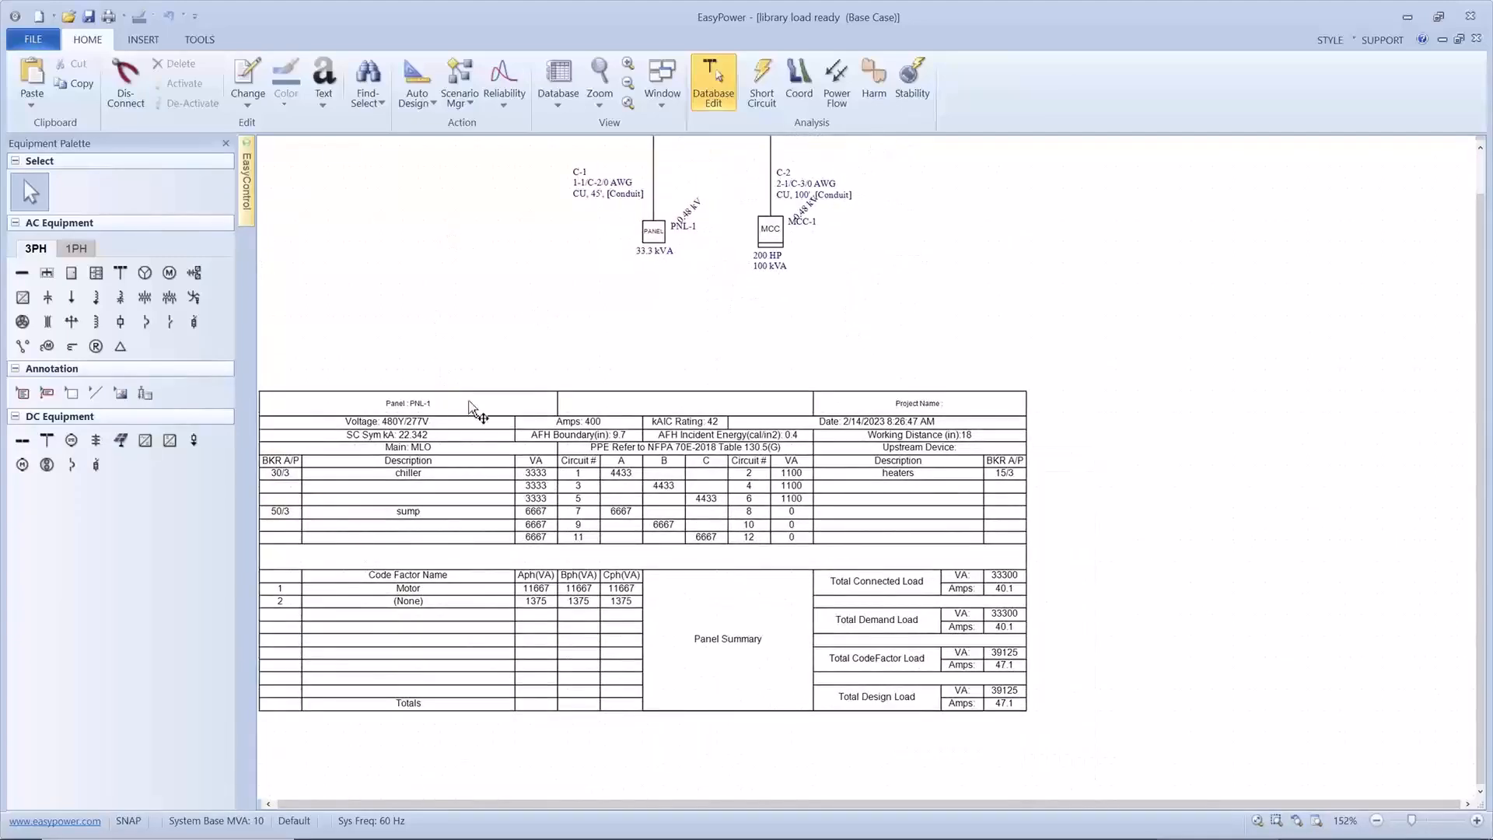
pyautogui.moveTo(476, 406); pyautogui.dragTo(940, 430)
pyautogui.moveTo(830, 367); pyautogui.dragTo(731, 367)
pyautogui.click(731, 436)
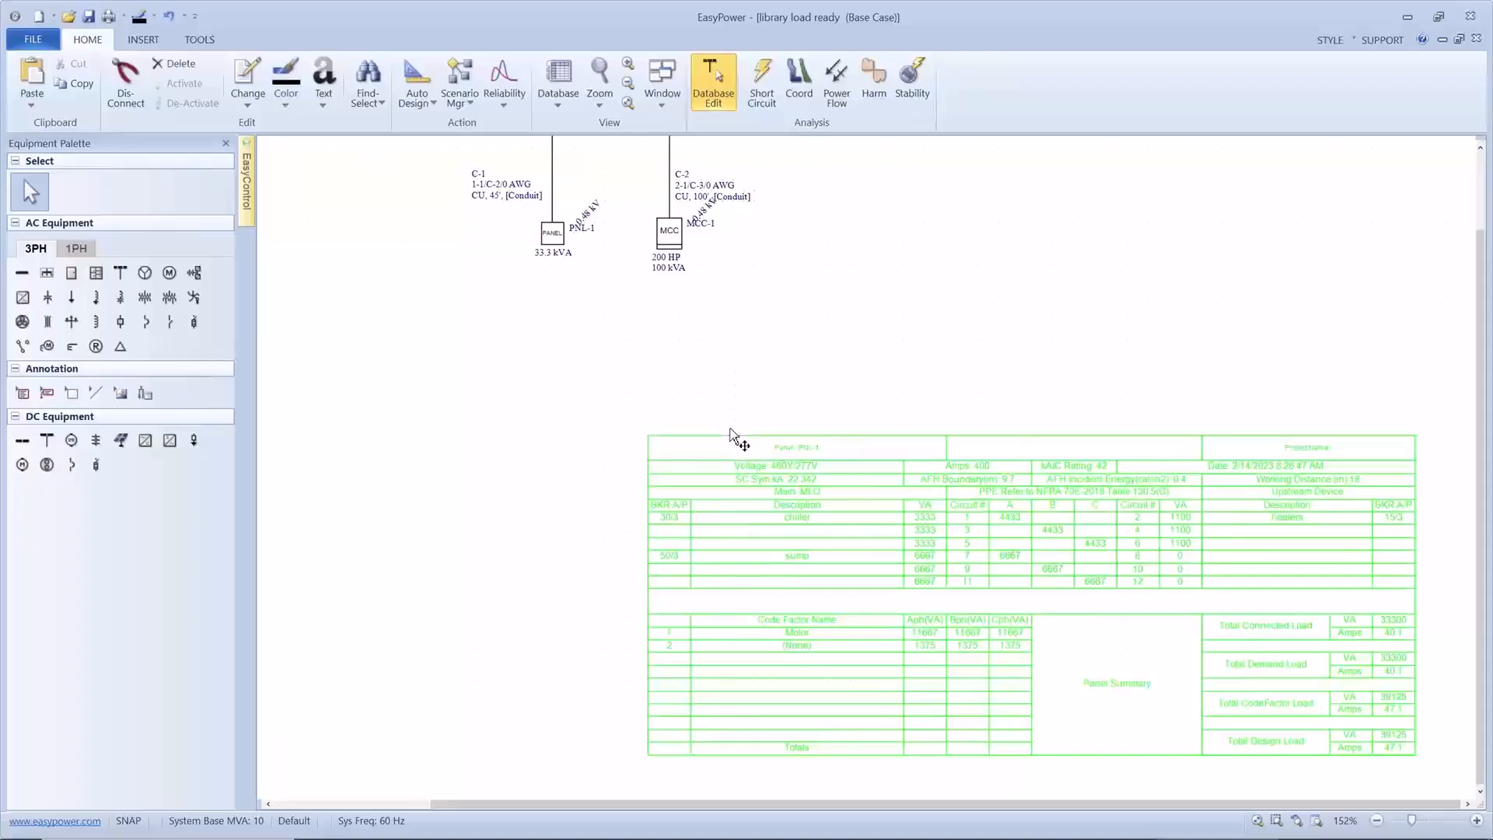
pyautogui.press('Delete')
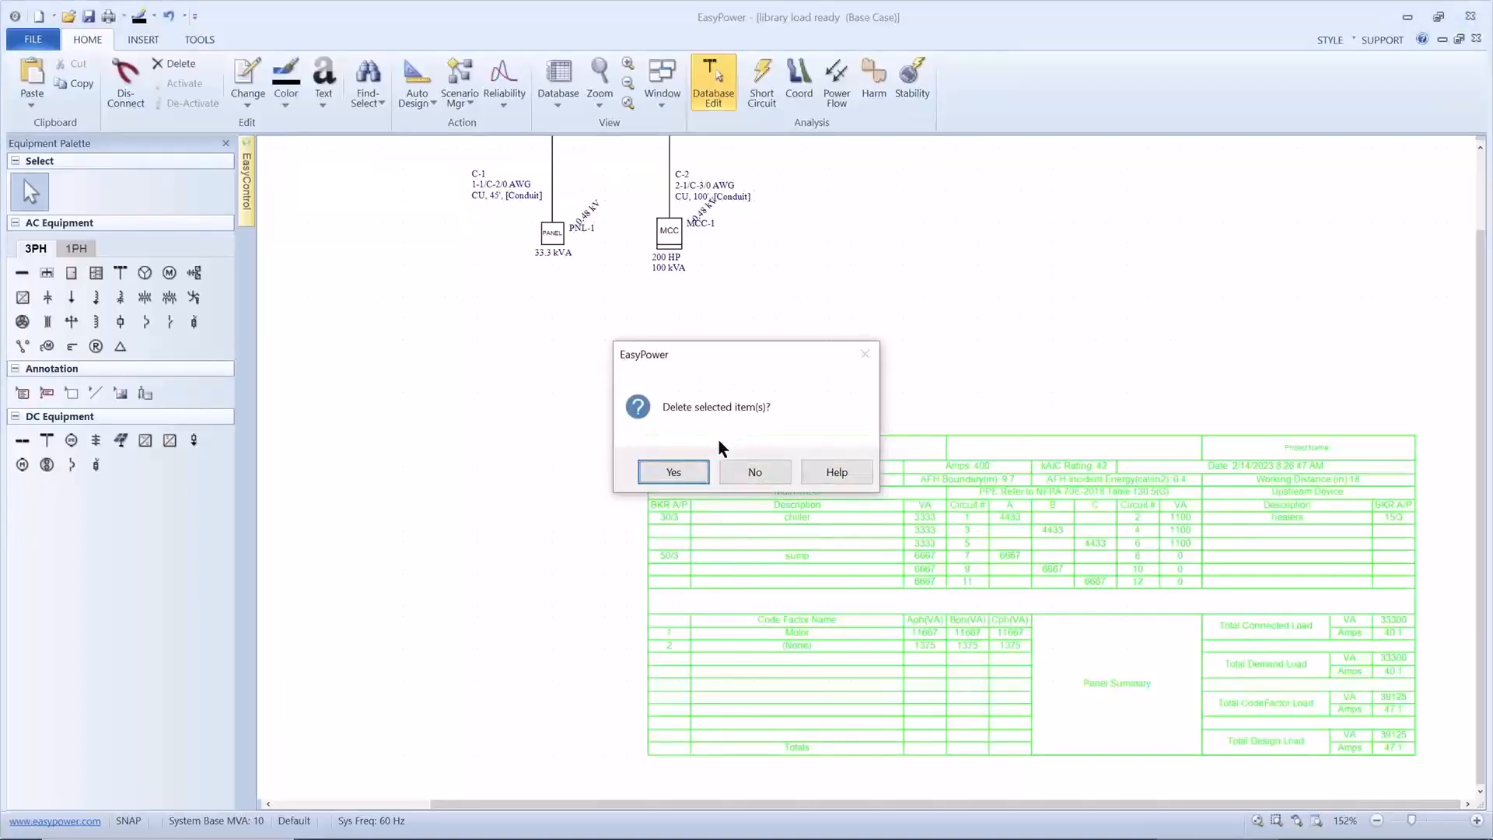
pyautogui.click(687, 462)
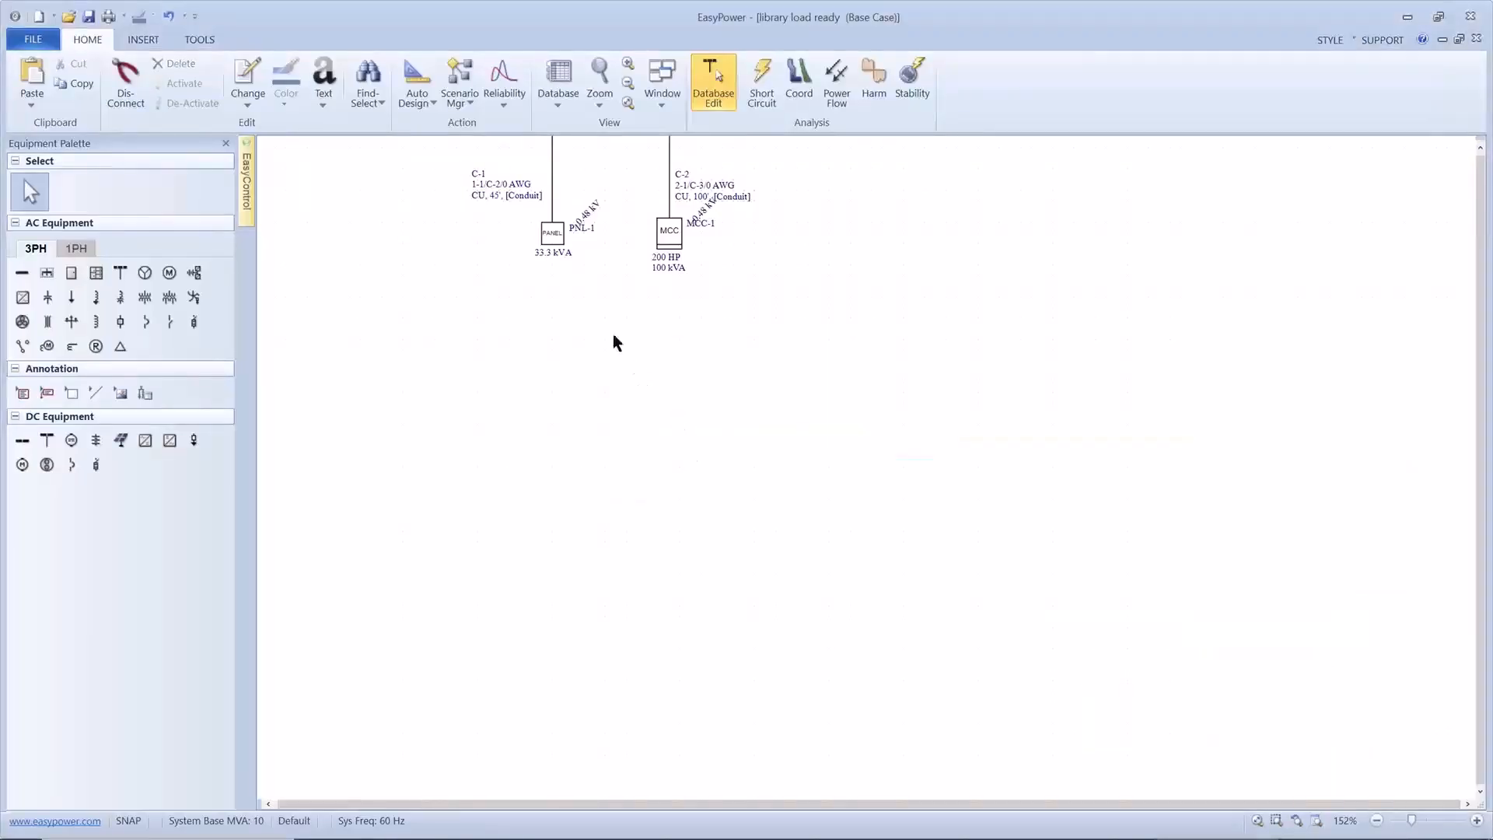
# Try to switch the one-line to Short Circuit focus
pyautogui.moveTo(557, 260); pyautogui.dragTo(569, 348)
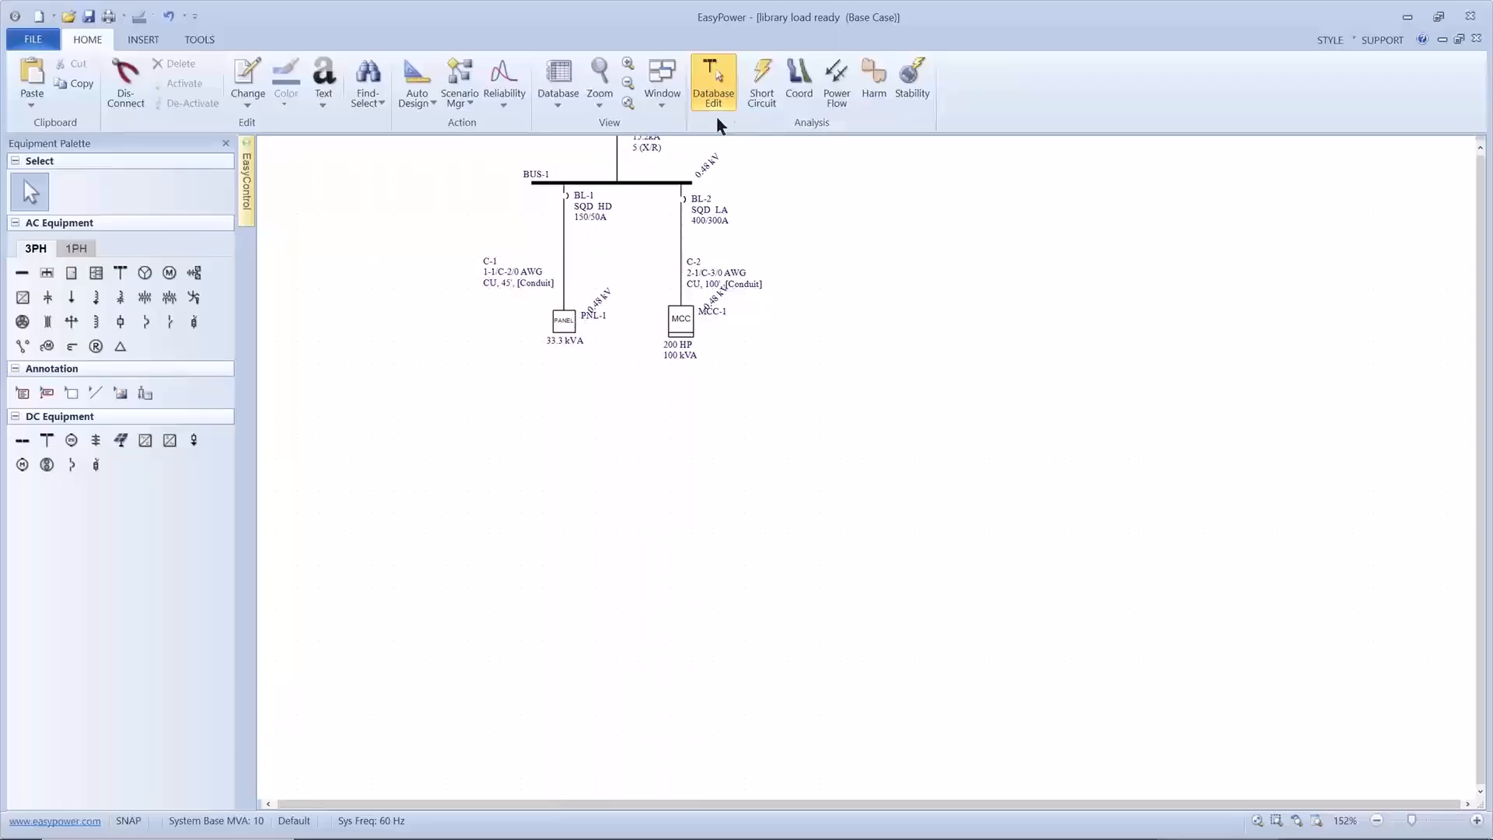
pyautogui.click(748, 95)
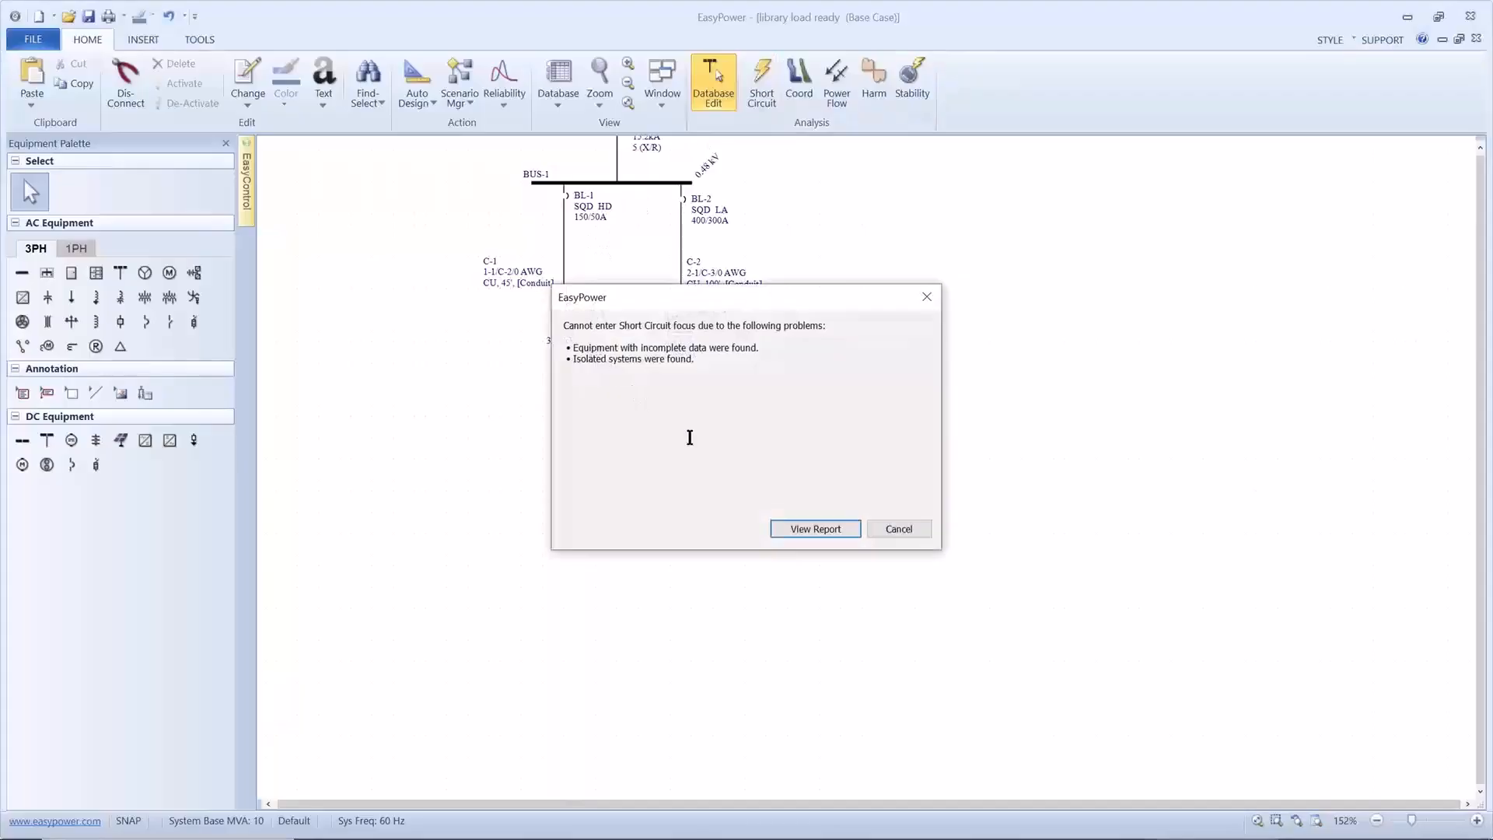
pyautogui.click(875, 526)
# Place a two-winding transformer below panel PNL-1 and connect its primary side to the panel with a cable
pyautogui.moveTo(842, 490); pyautogui.dragTo(830, 563)
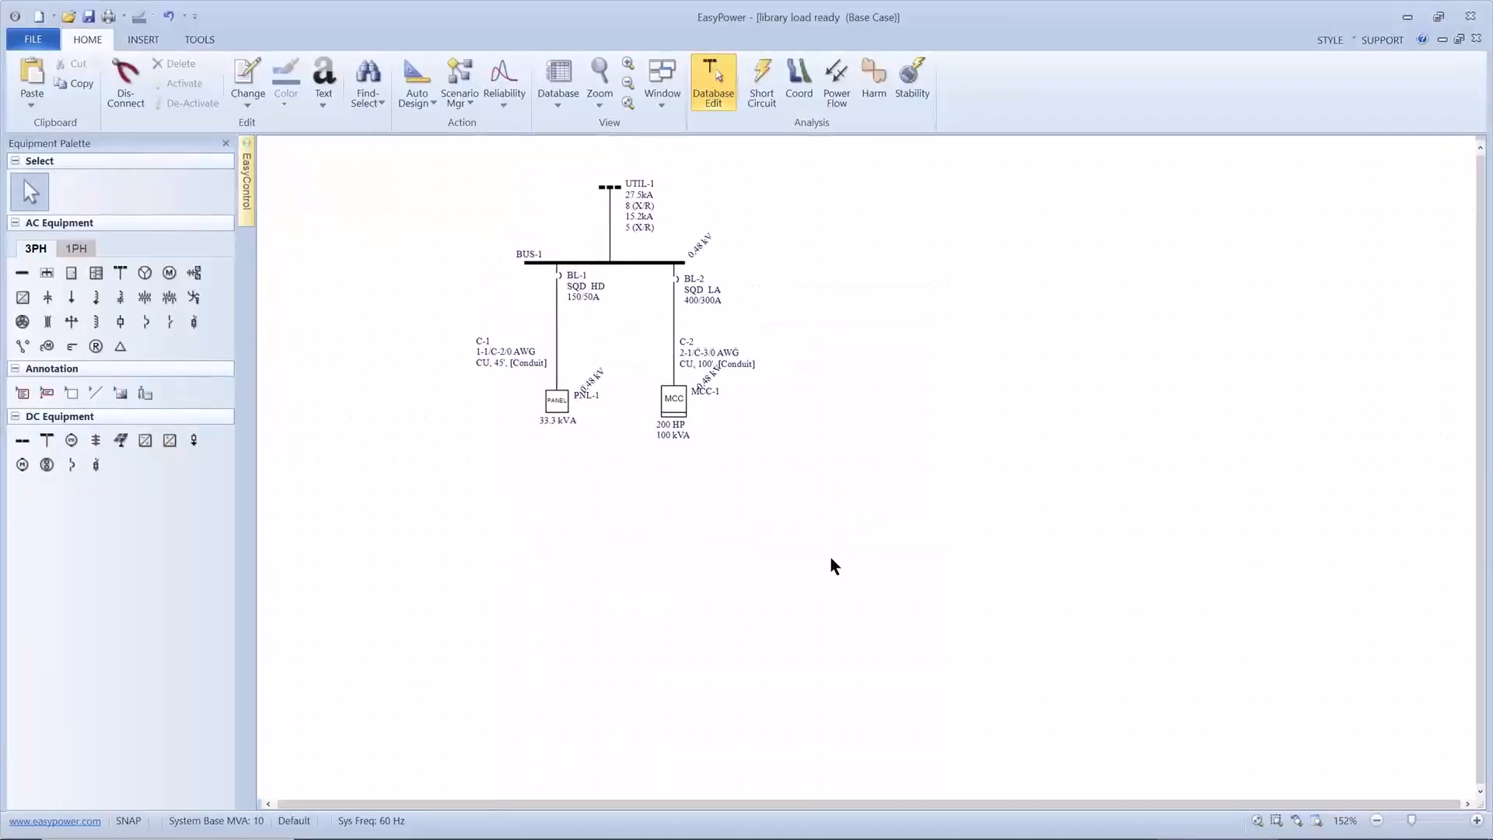
pyautogui.scroll(2, 748, 469)
pyautogui.moveTo(673, 454); pyautogui.dragTo(694, 455)
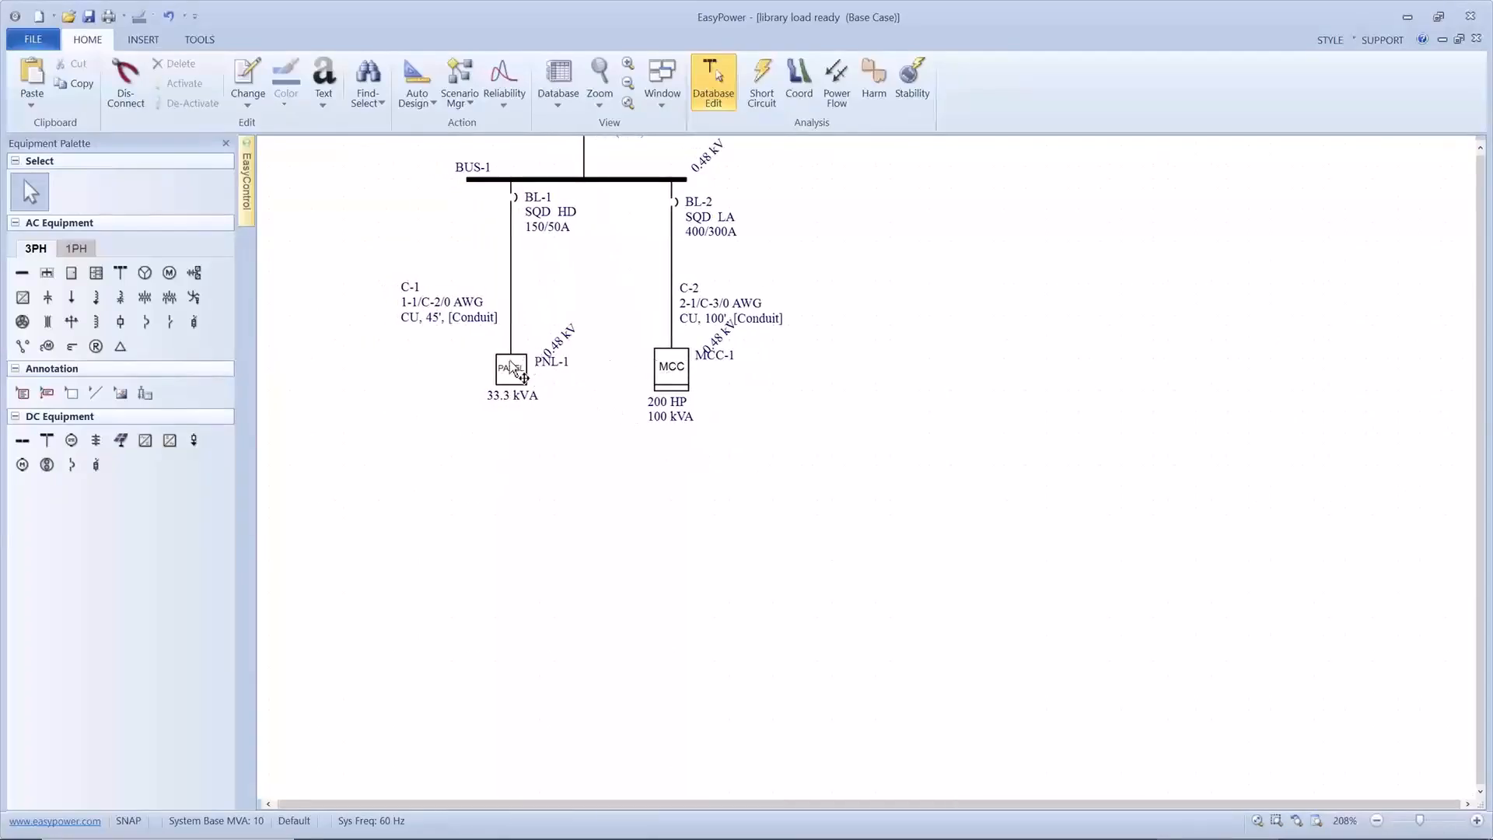
pyautogui.moveTo(510, 361)
pyautogui.moveTo(503, 360); pyautogui.dragTo(570, 304)
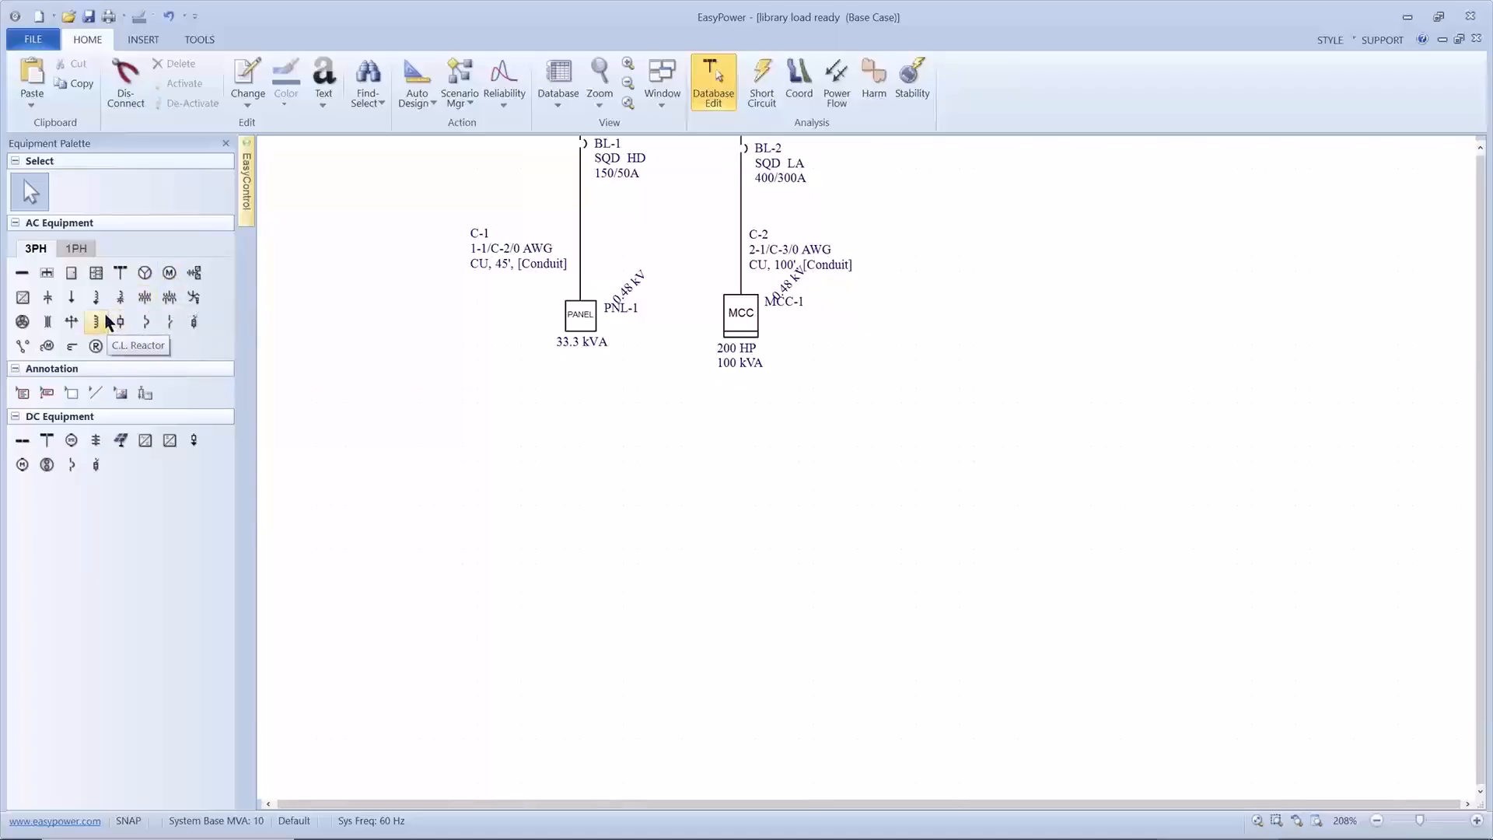
pyautogui.click(145, 302)
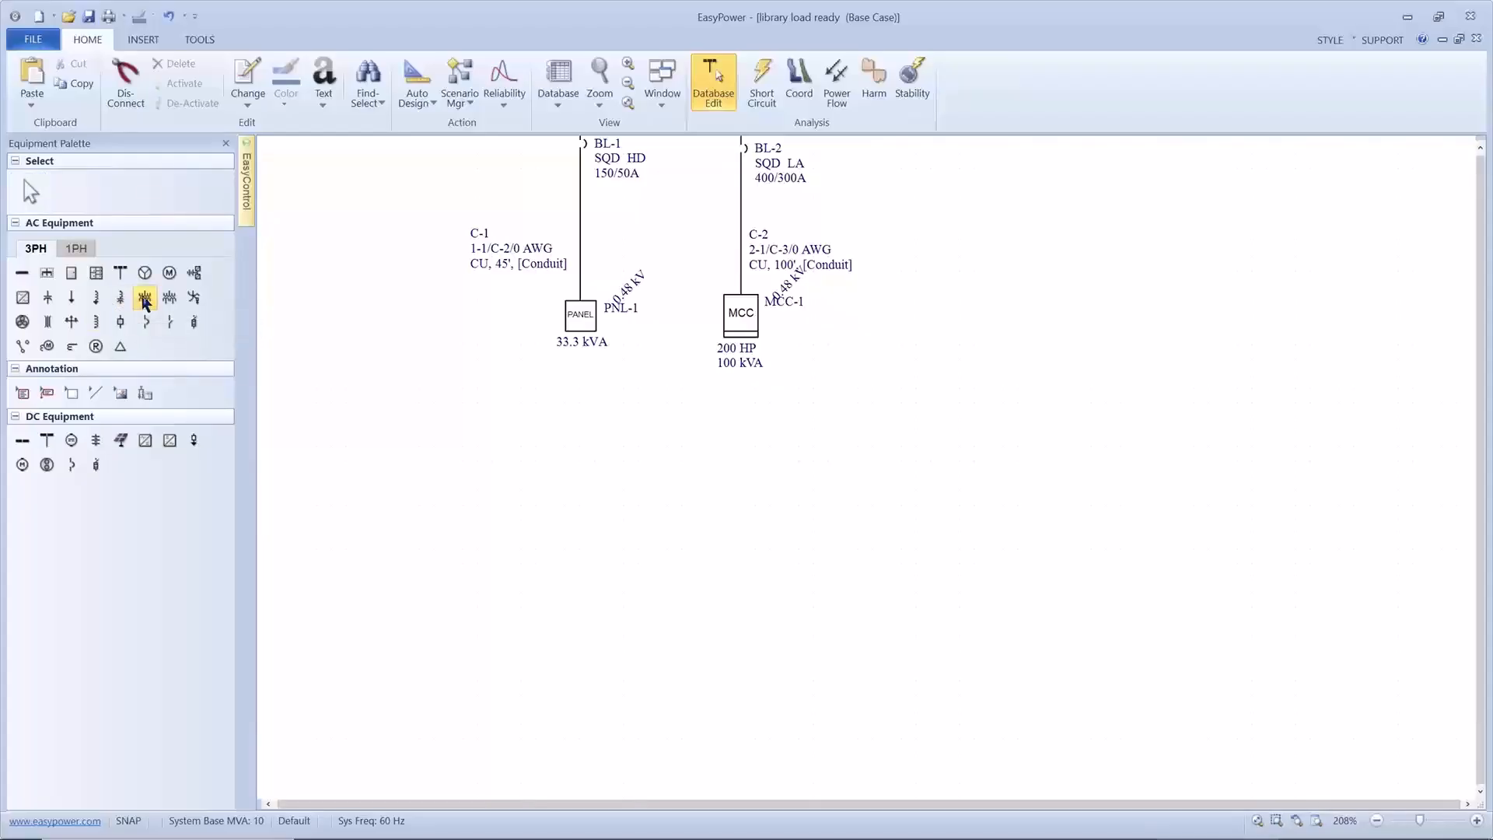
pyautogui.click(571, 422)
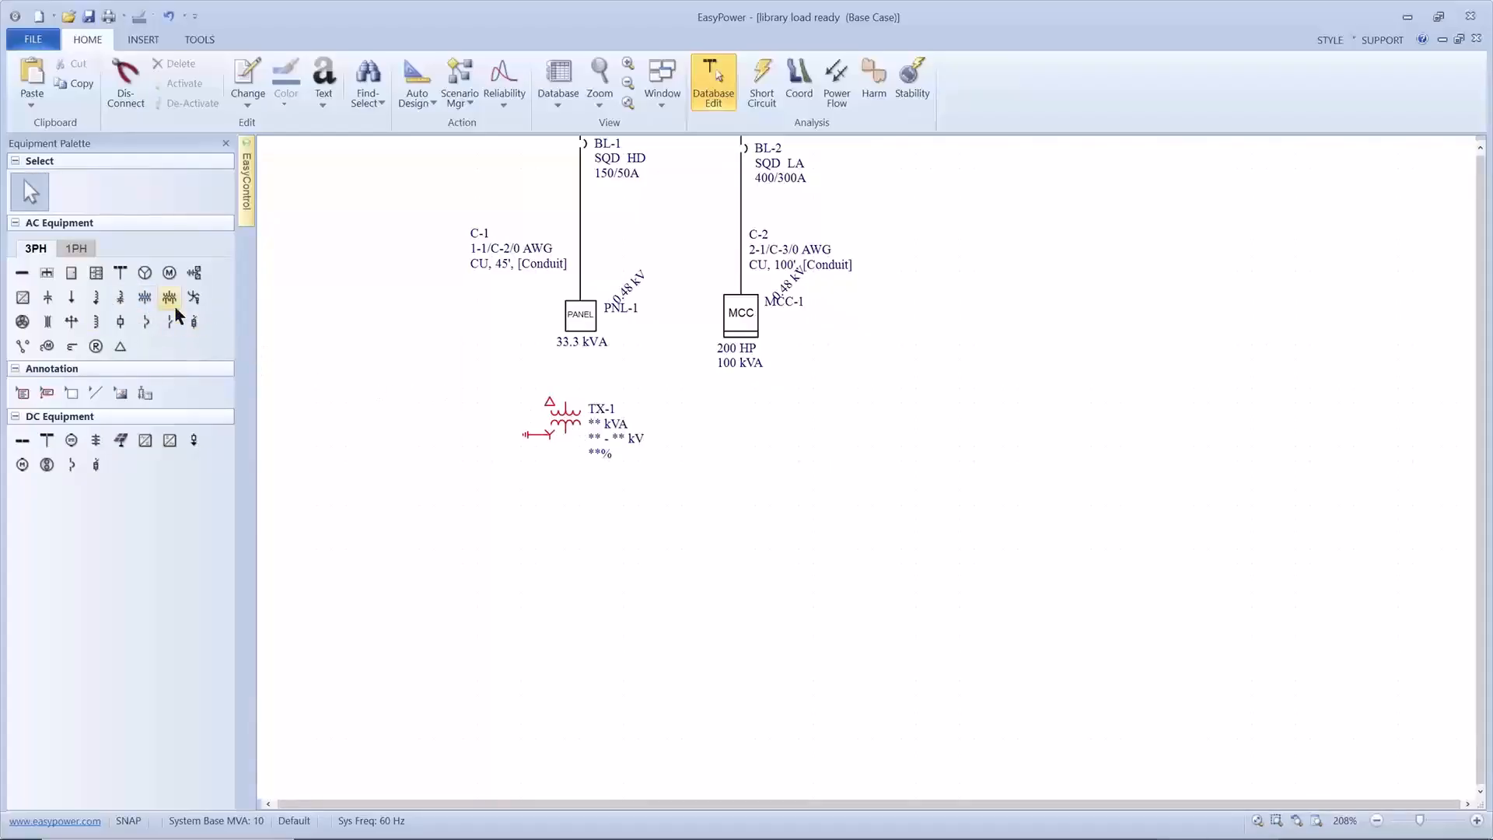
pyautogui.click(23, 322)
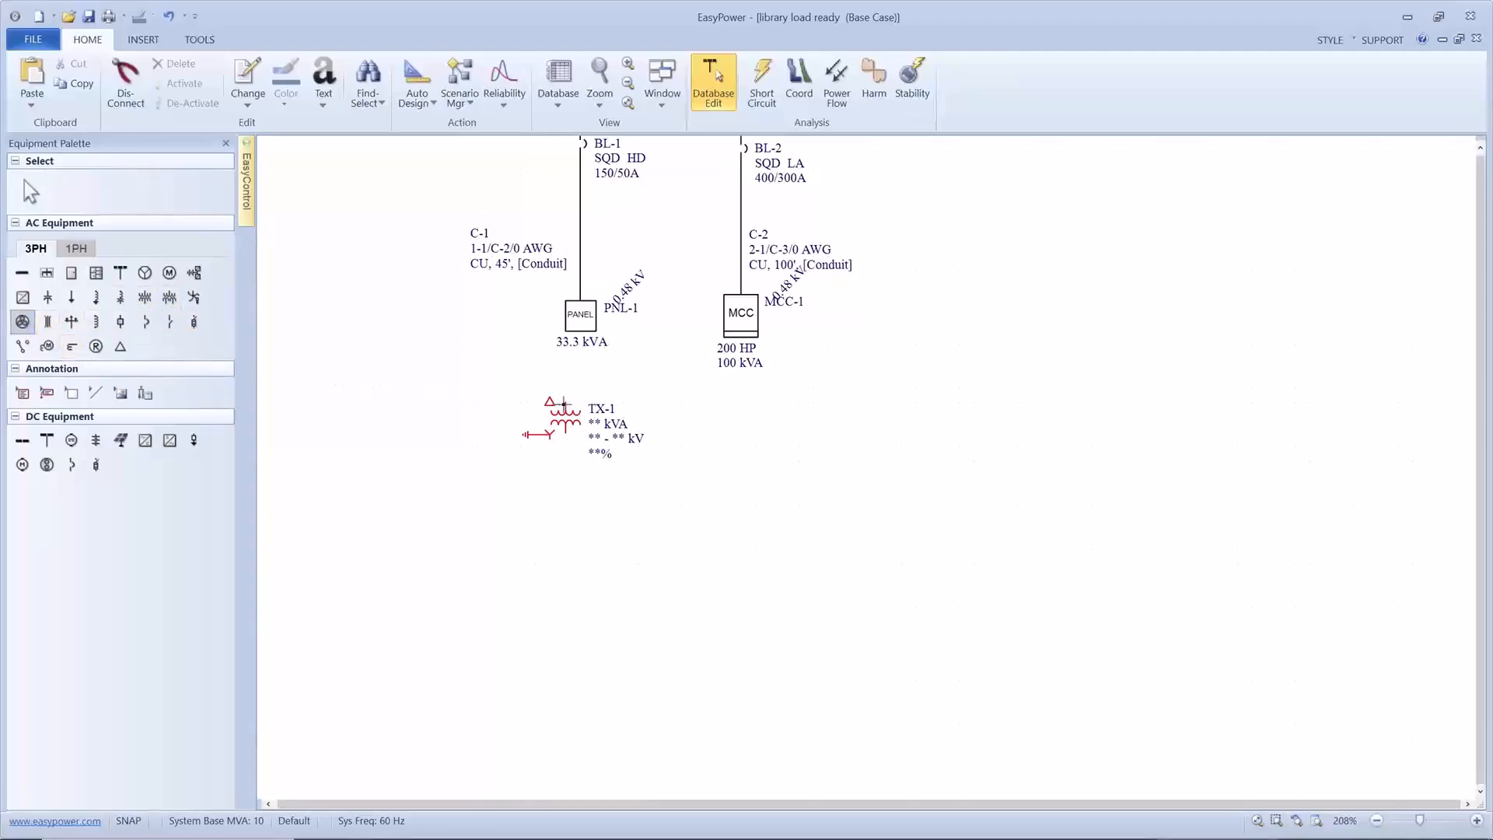
pyautogui.moveTo(566, 403); pyautogui.dragTo(585, 327)
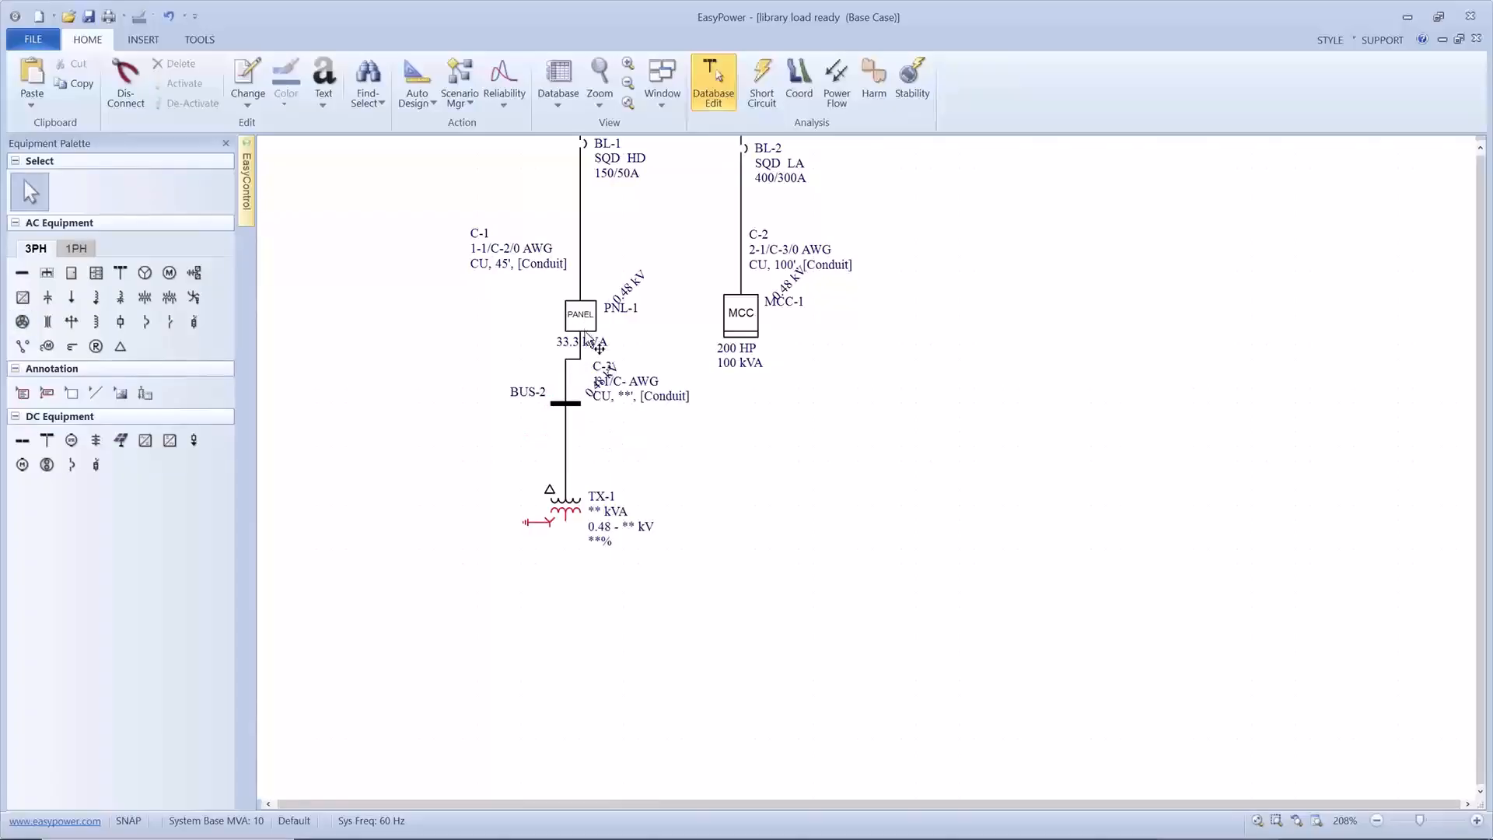
# Align BUS-2 and transformer TX-1 beneath PNL-1, and connect the transformer's secondary to a new bus with 0.208 kV base voltage
pyautogui.moveTo(569, 399); pyautogui.dragTo(574, 416)
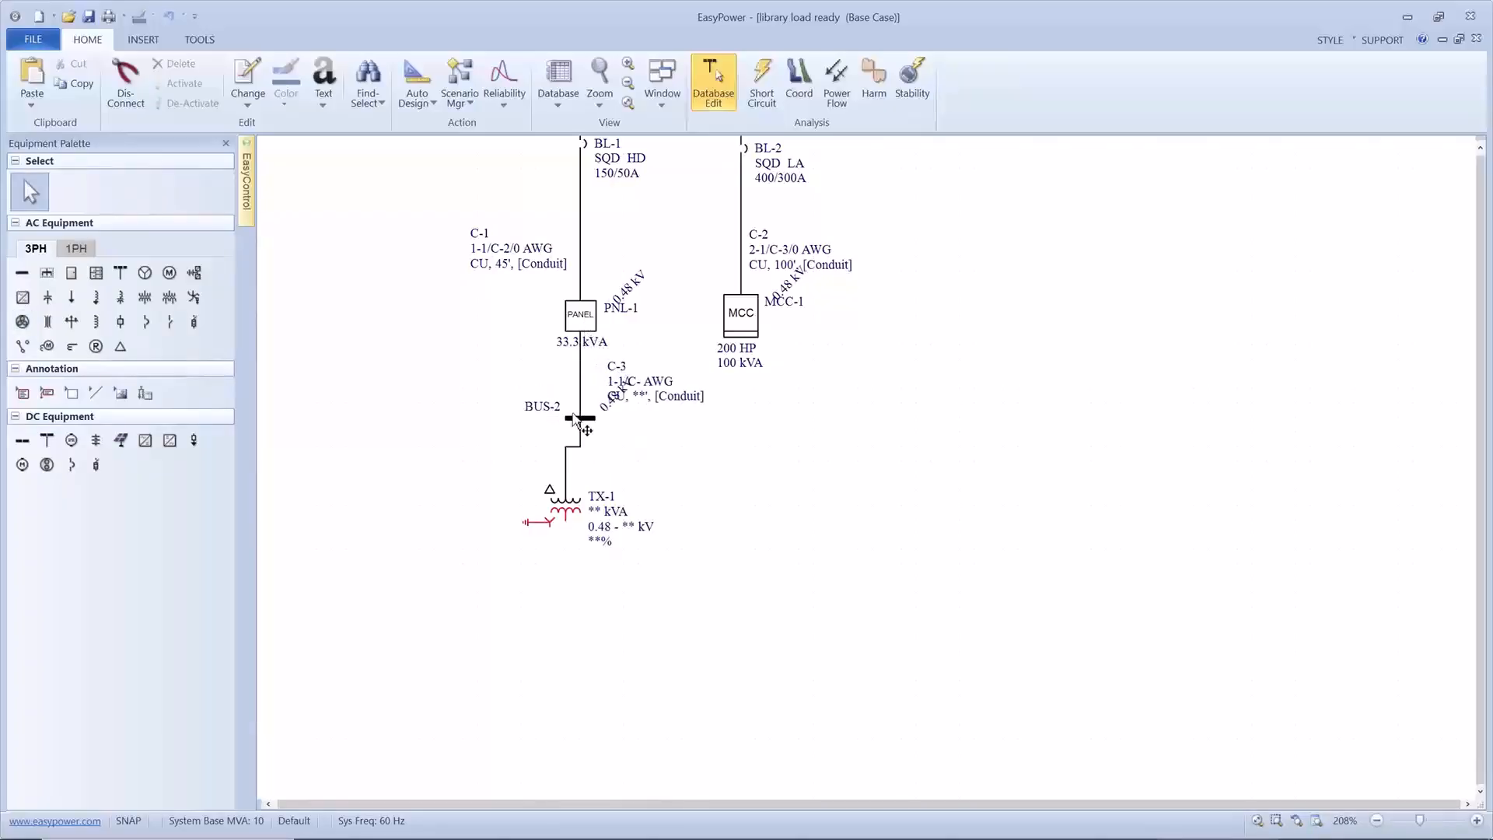
pyautogui.moveTo(565, 516); pyautogui.dragTo(582, 526)
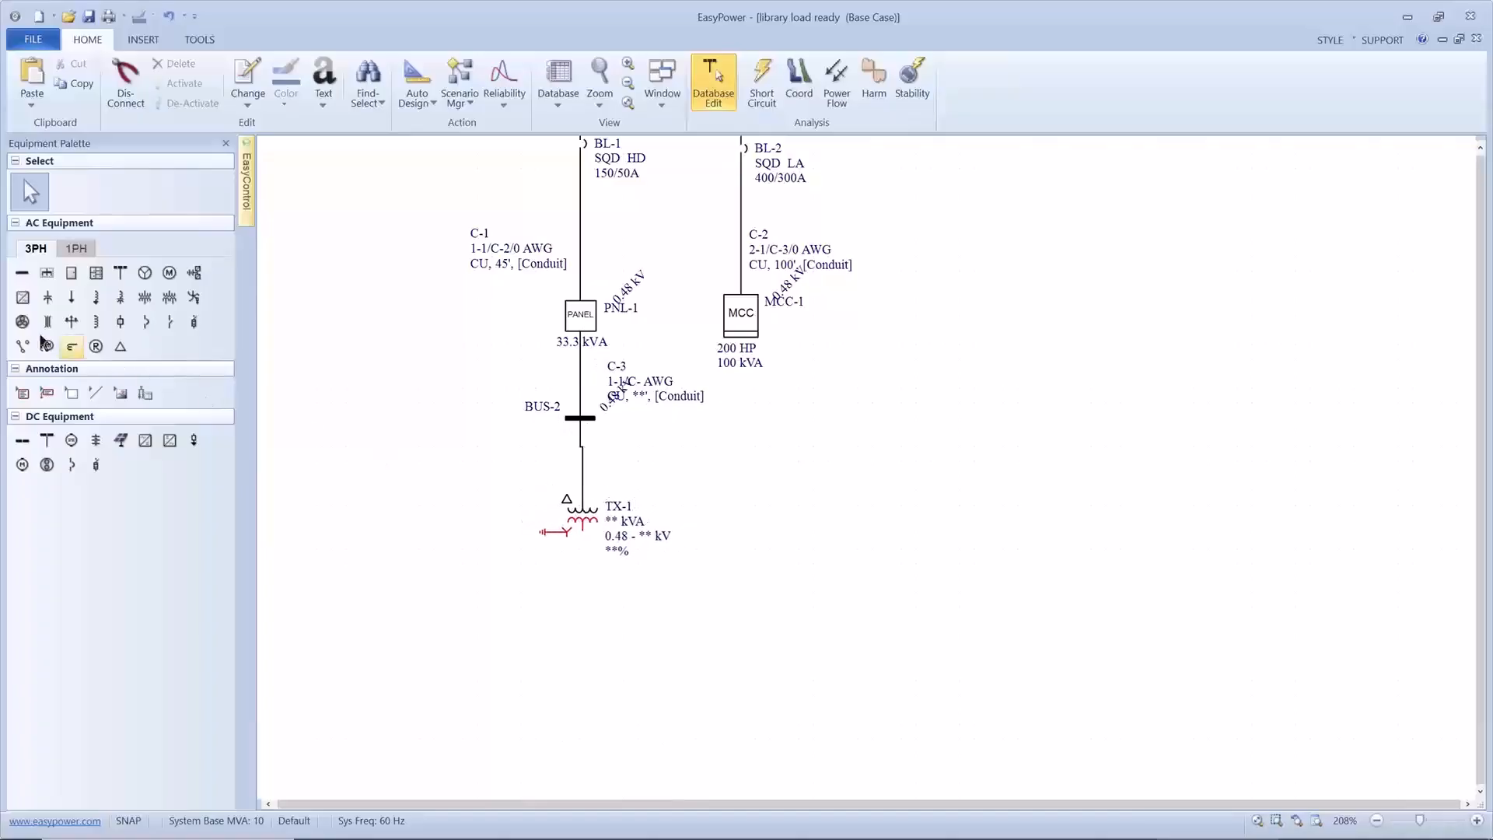
pyautogui.click(22, 272)
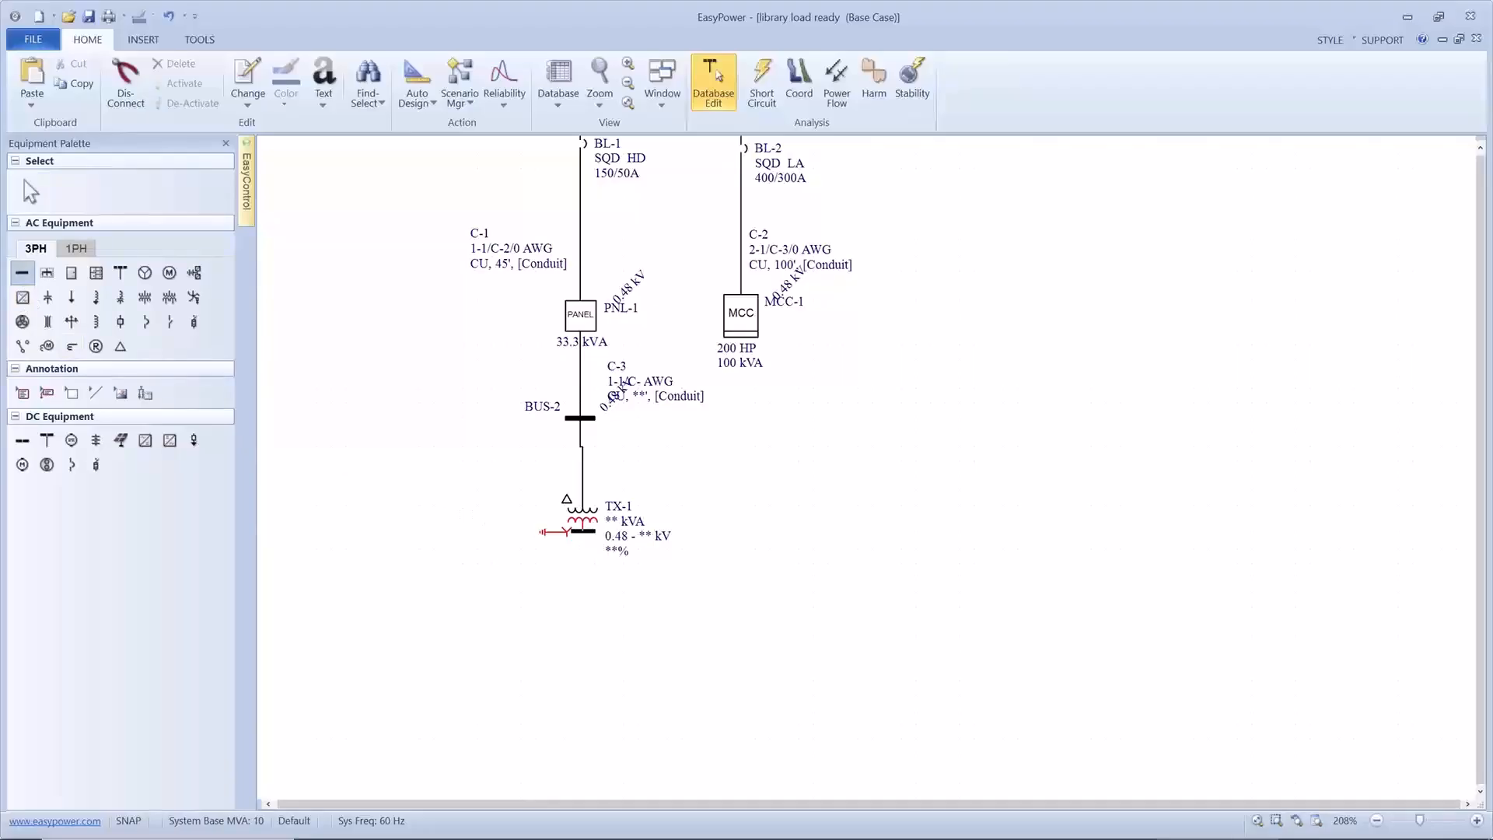
pyautogui.click(583, 532)
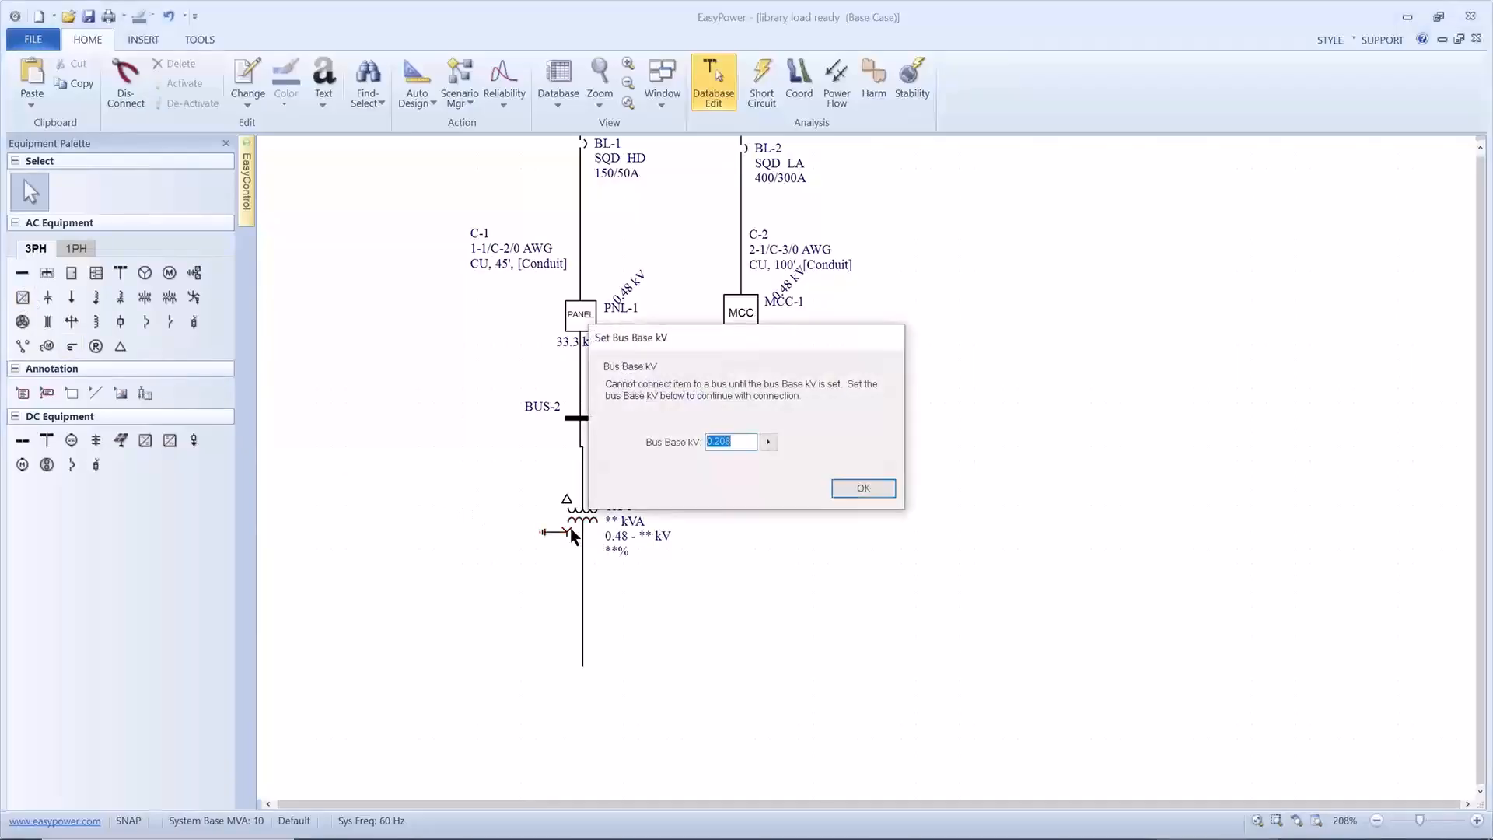
pyautogui.click(833, 490)
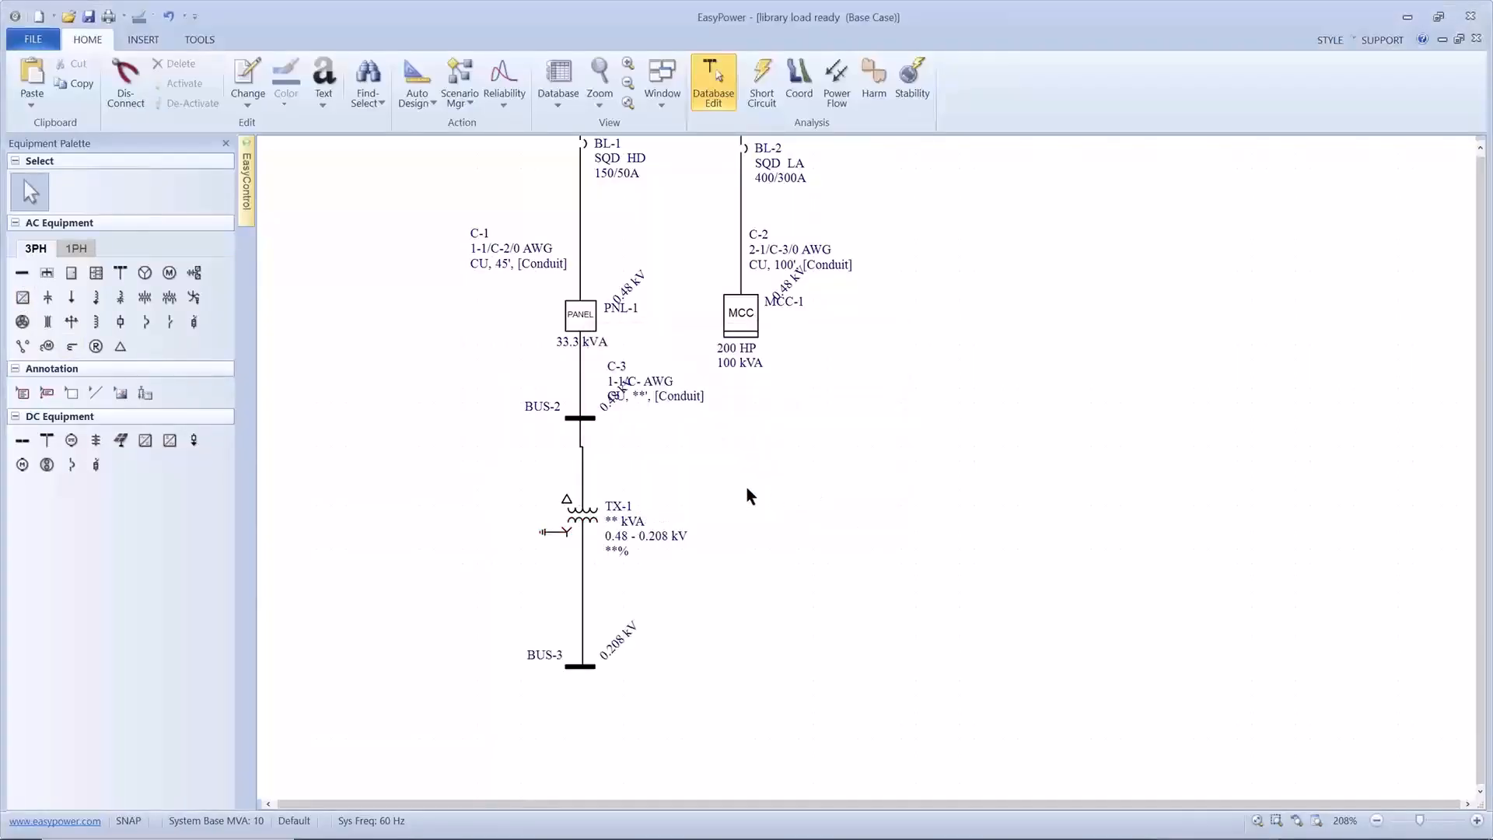
# Set transformer TX-1's rating to 125 kVA and its impedance to 3 percent
pyautogui.click(571, 501)
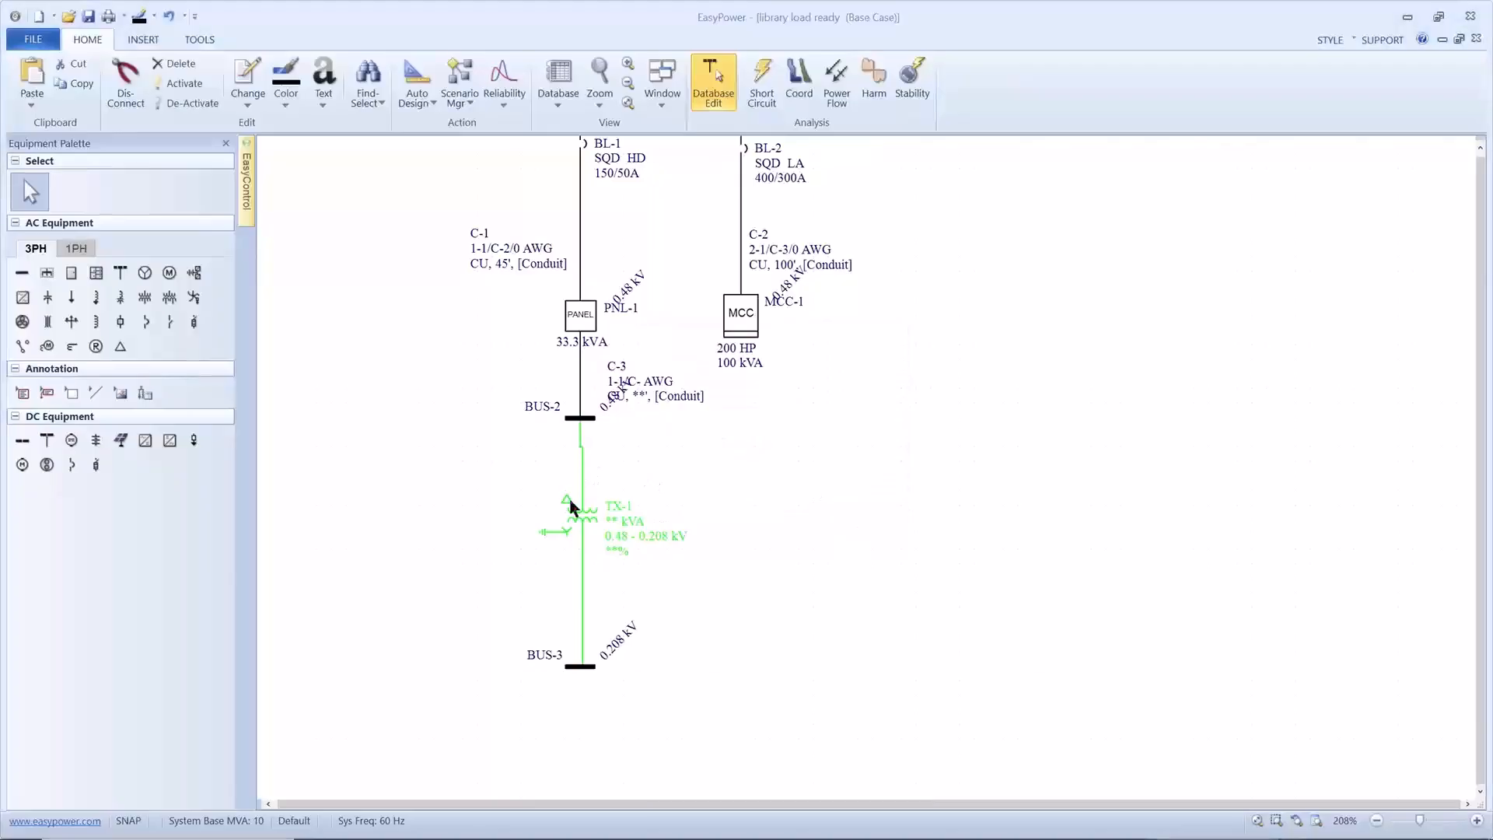
pyautogui.click(787, 406)
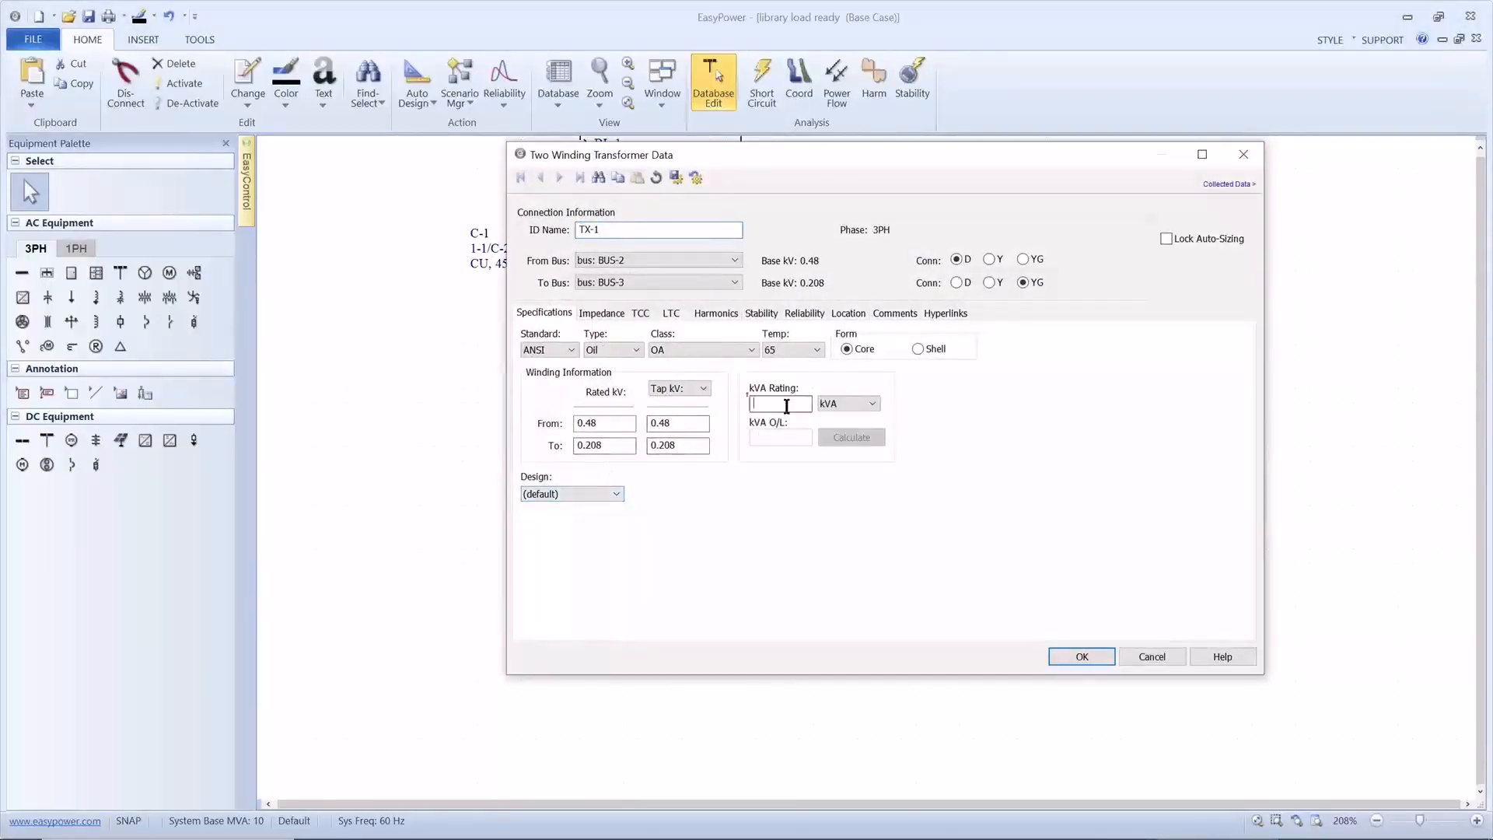
pyautogui.write('125')
pyautogui.click(610, 320)
pyautogui.click(626, 349)
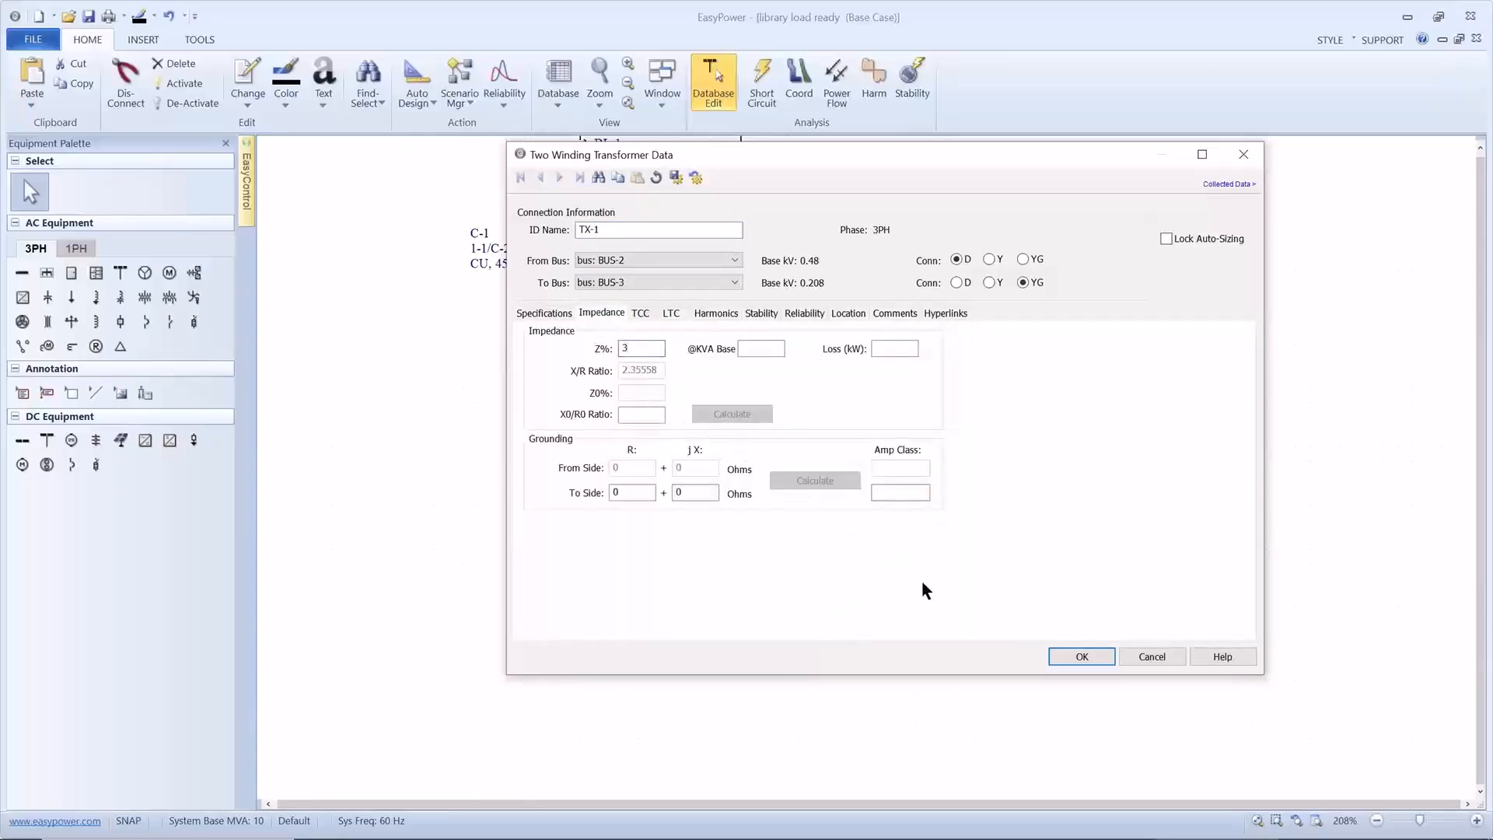
pyautogui.click(1076, 656)
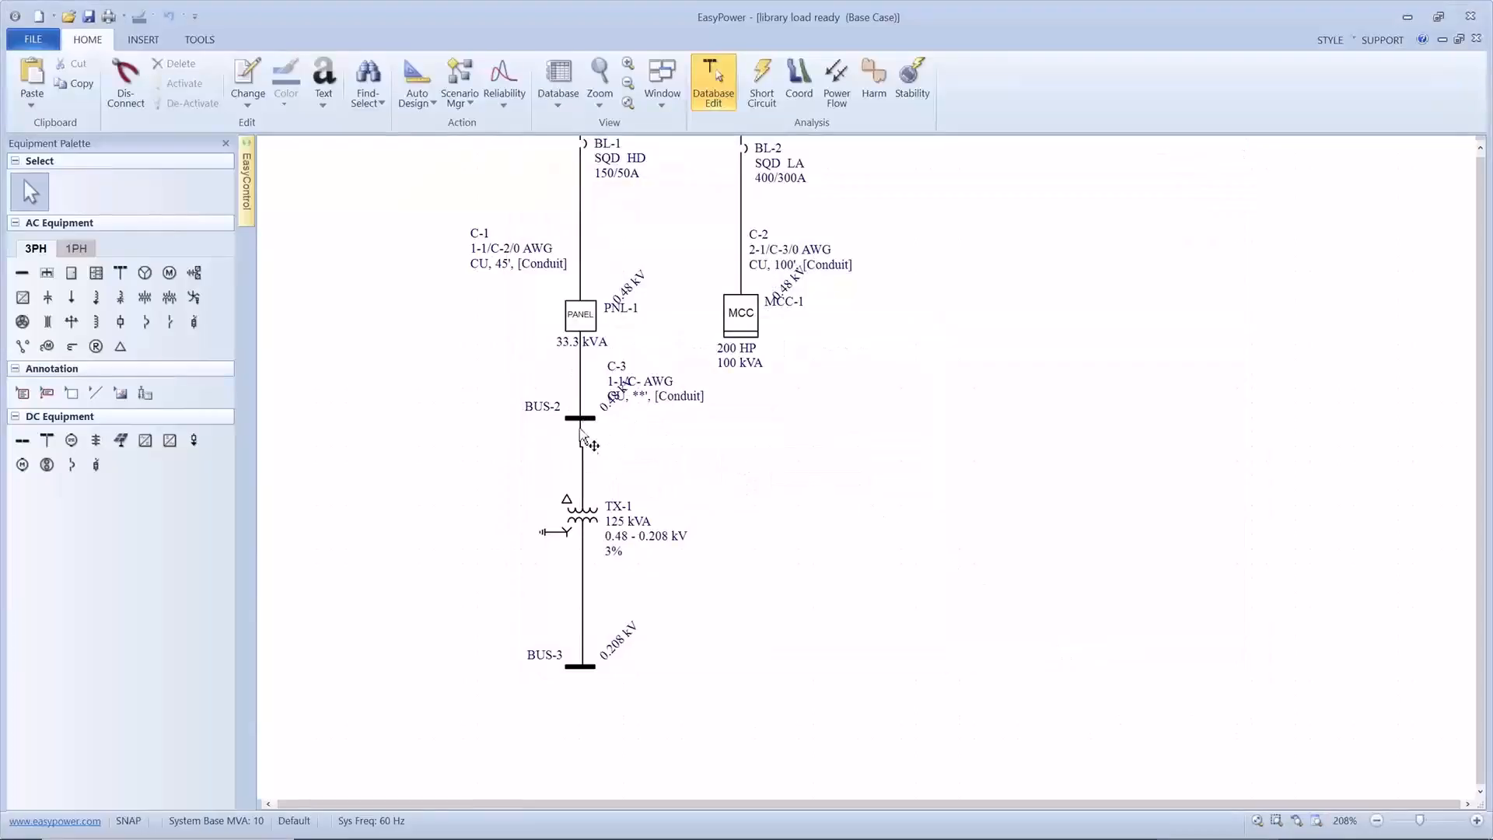
# Move BUS-2 closer to TX-1 and specify cable C-3 as 50 ft long with THHN insulation and size 2/0
pyautogui.moveTo(592, 419); pyautogui.dragTo(592, 449)
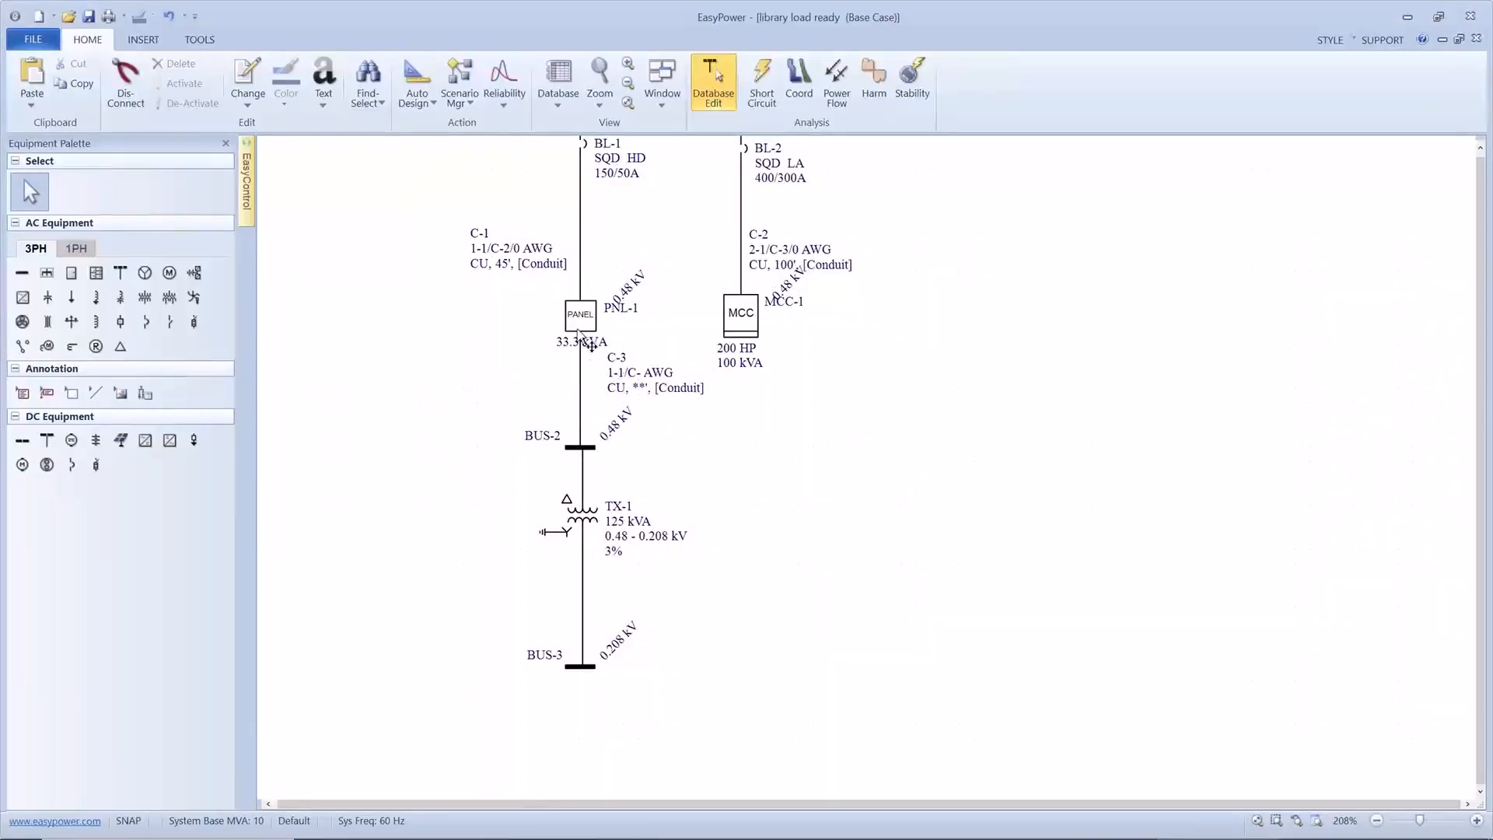
pyautogui.click(576, 367)
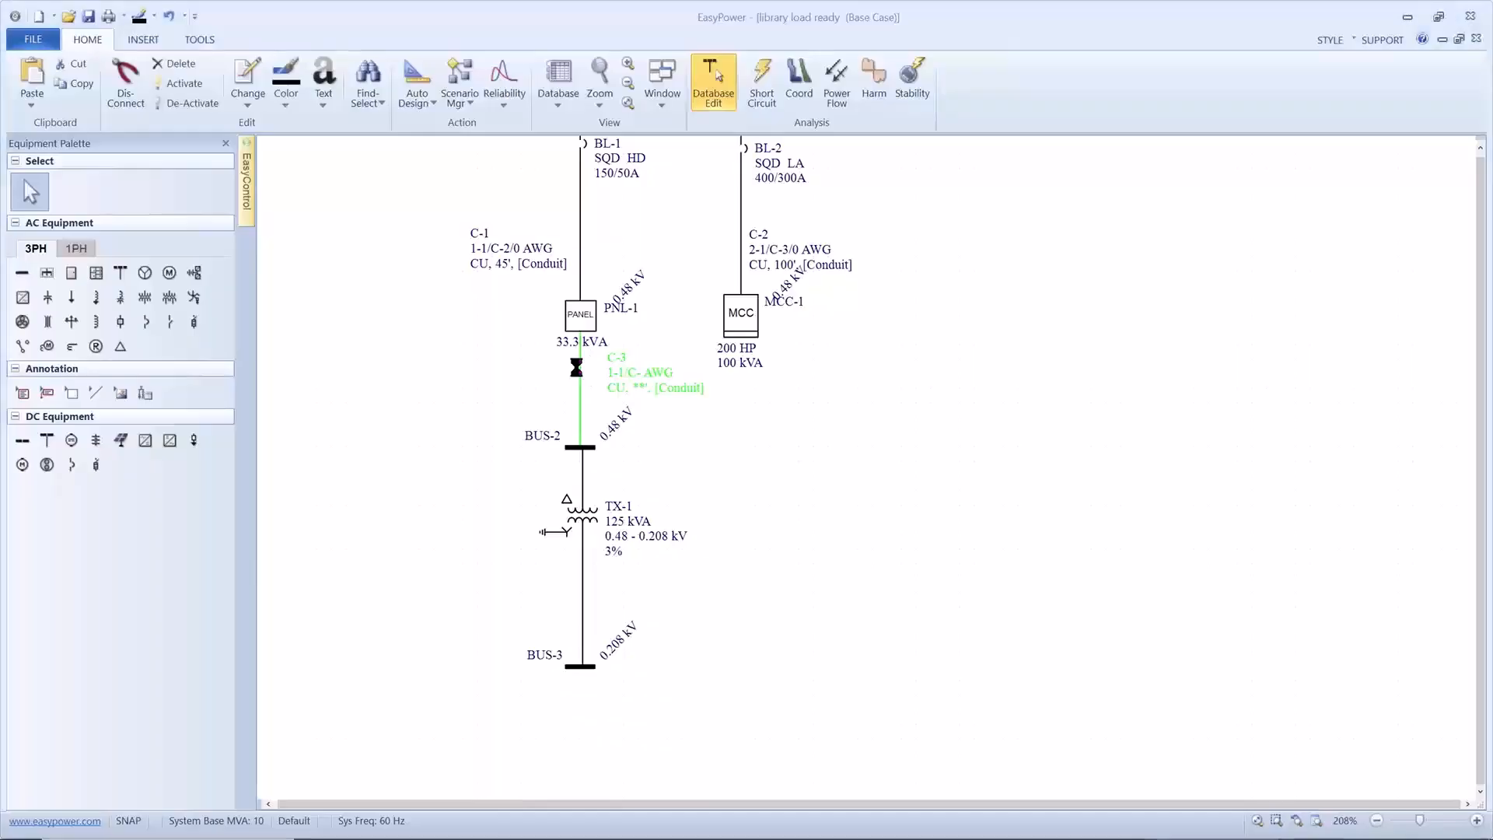
pyautogui.doubleClick(575, 365)
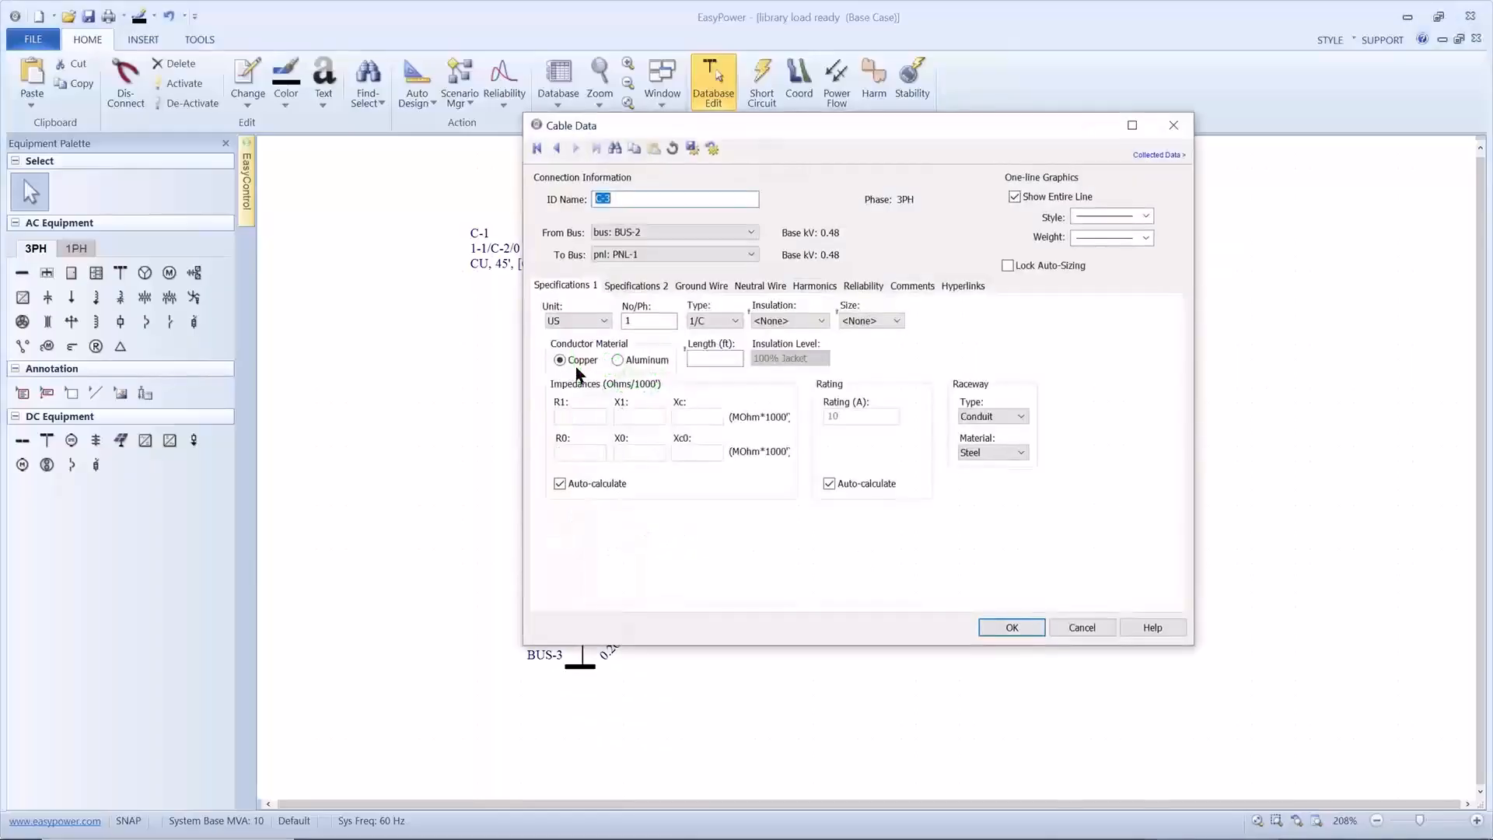
pyautogui.click(713, 356)
pyautogui.write('50')
pyautogui.click(807, 322)
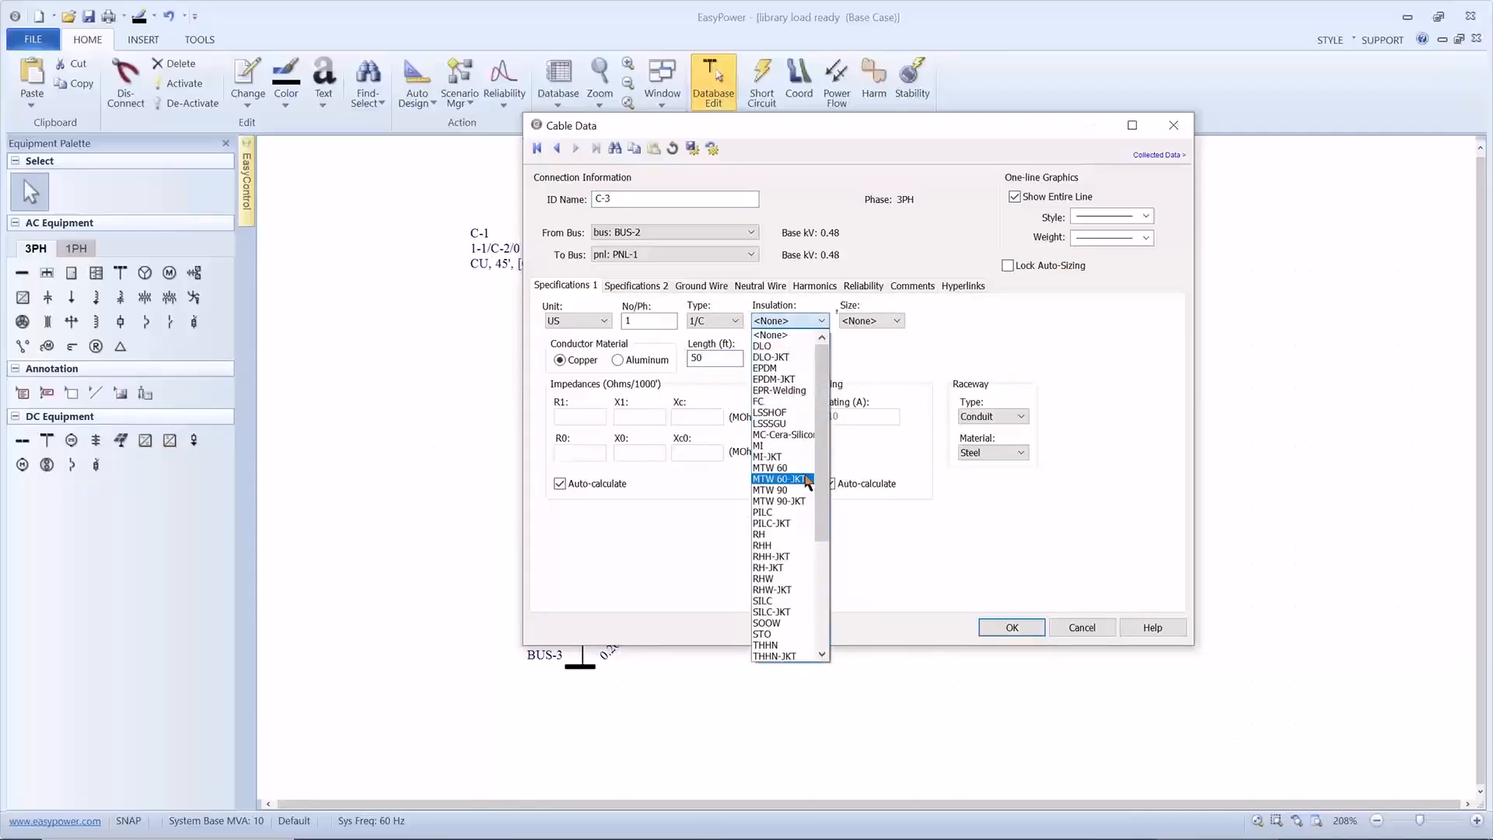
pyautogui.click(779, 644)
pyautogui.click(889, 319)
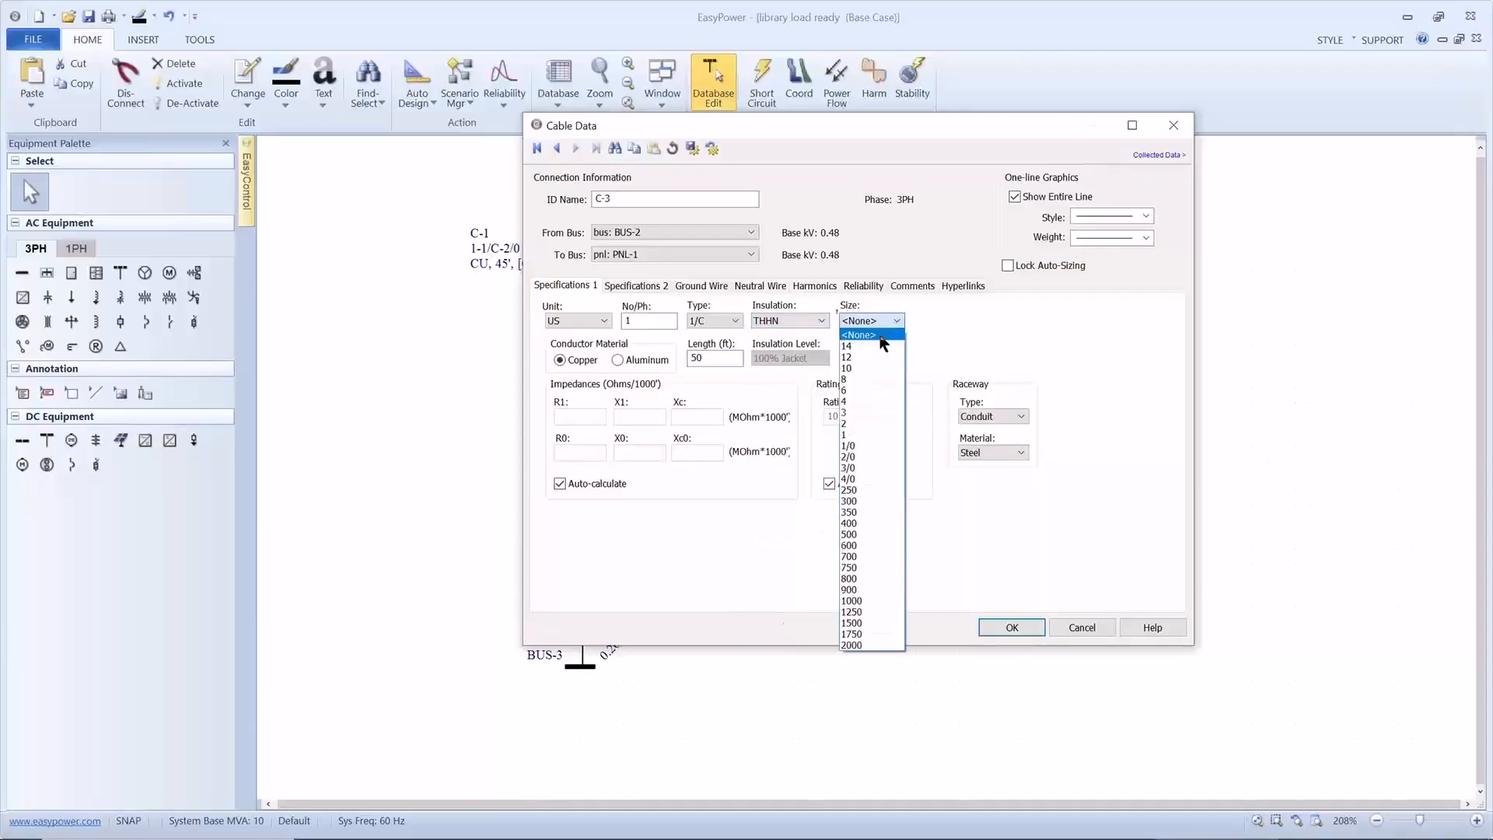
pyautogui.click(847, 456)
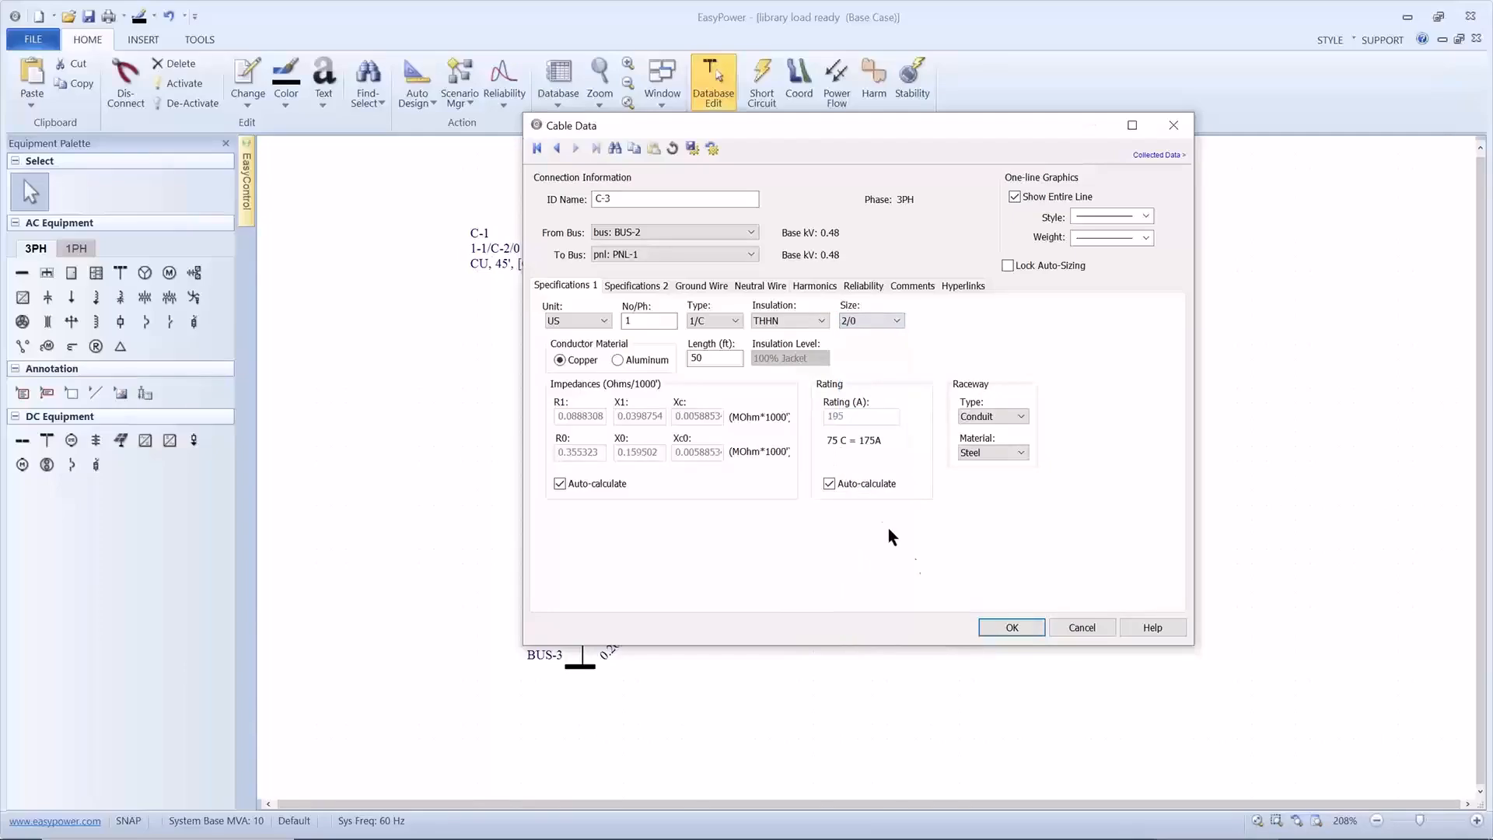
pyautogui.click(1005, 625)
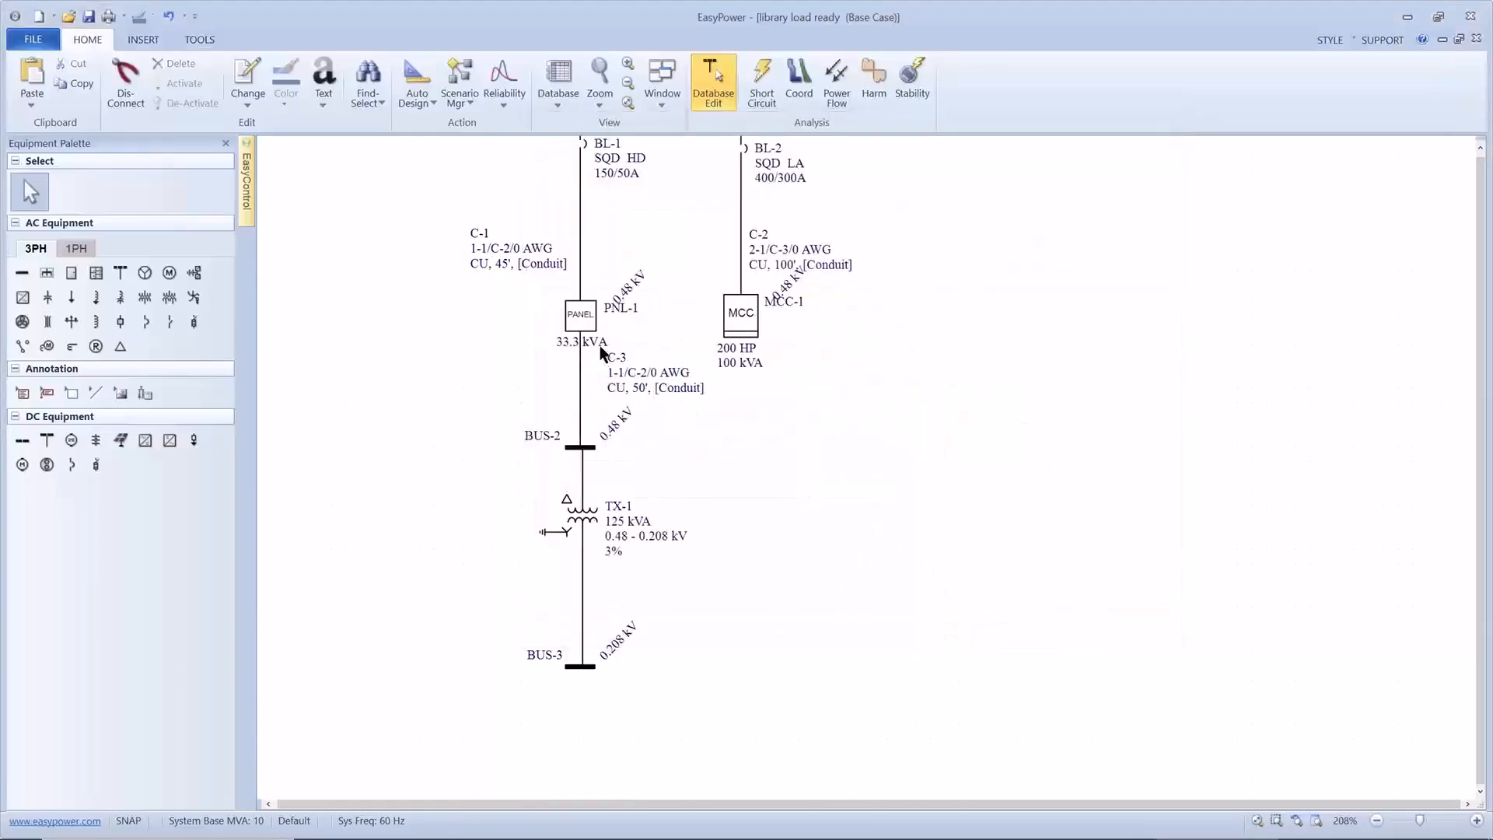
# In PNL-1's circuit schedule, make circuit 8 a sub-panel load fed through cable C-3
pyautogui.doubleClick(586, 322)
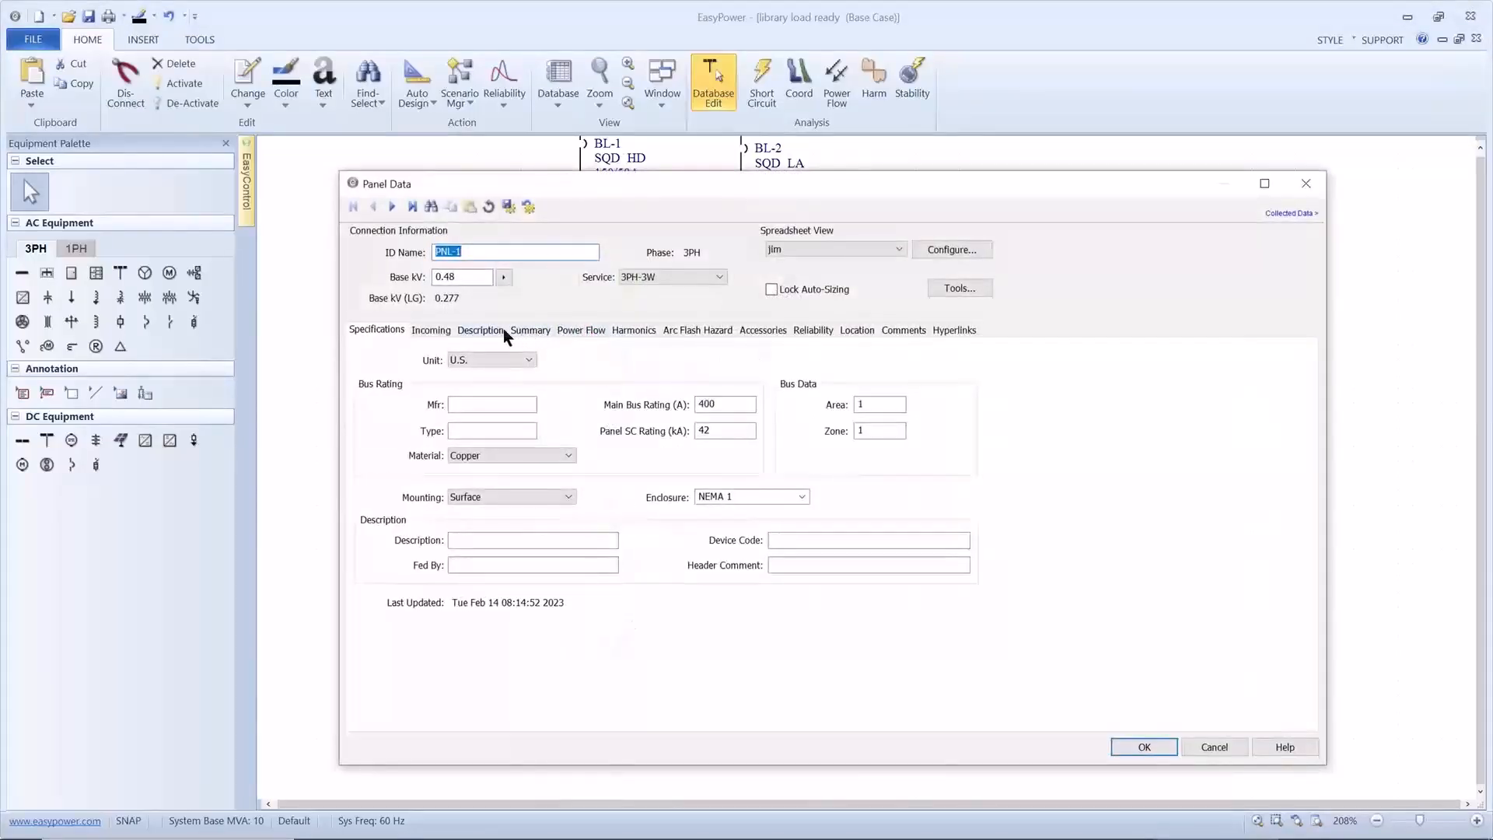
pyautogui.click(494, 332)
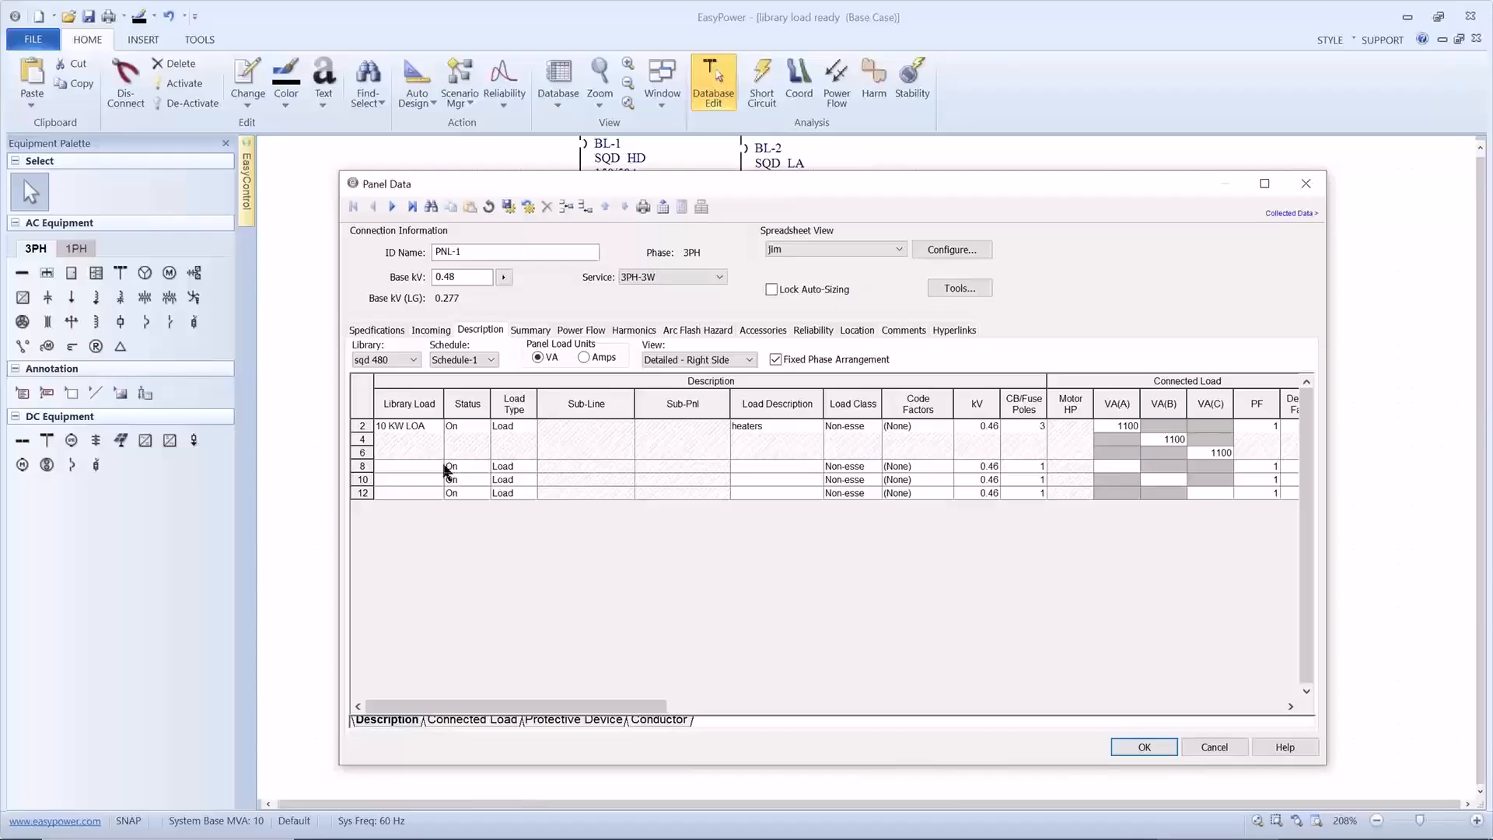
pyautogui.click(499, 472)
pyautogui.click(529, 465)
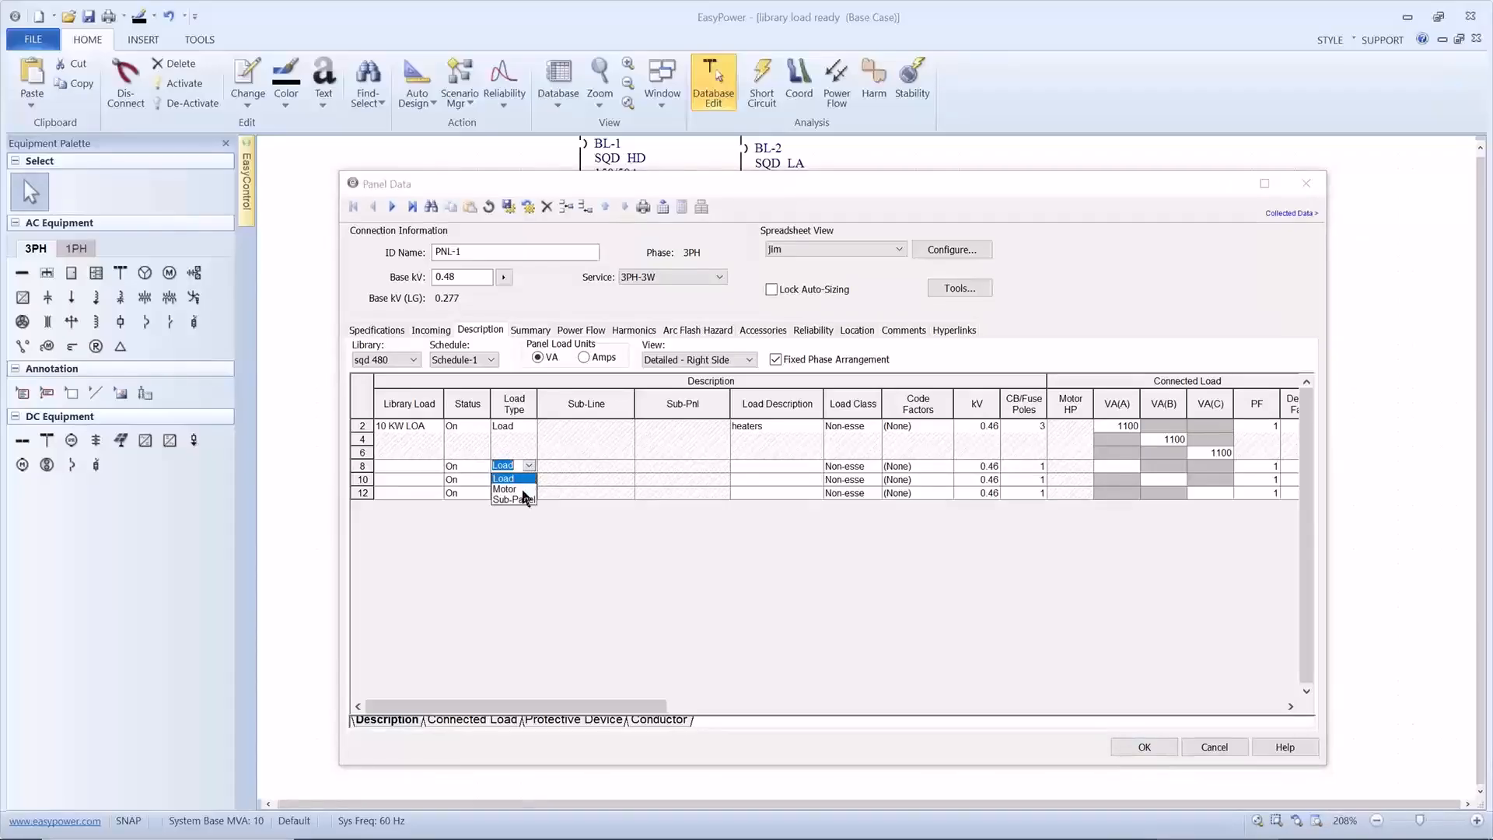
pyautogui.click(513, 499)
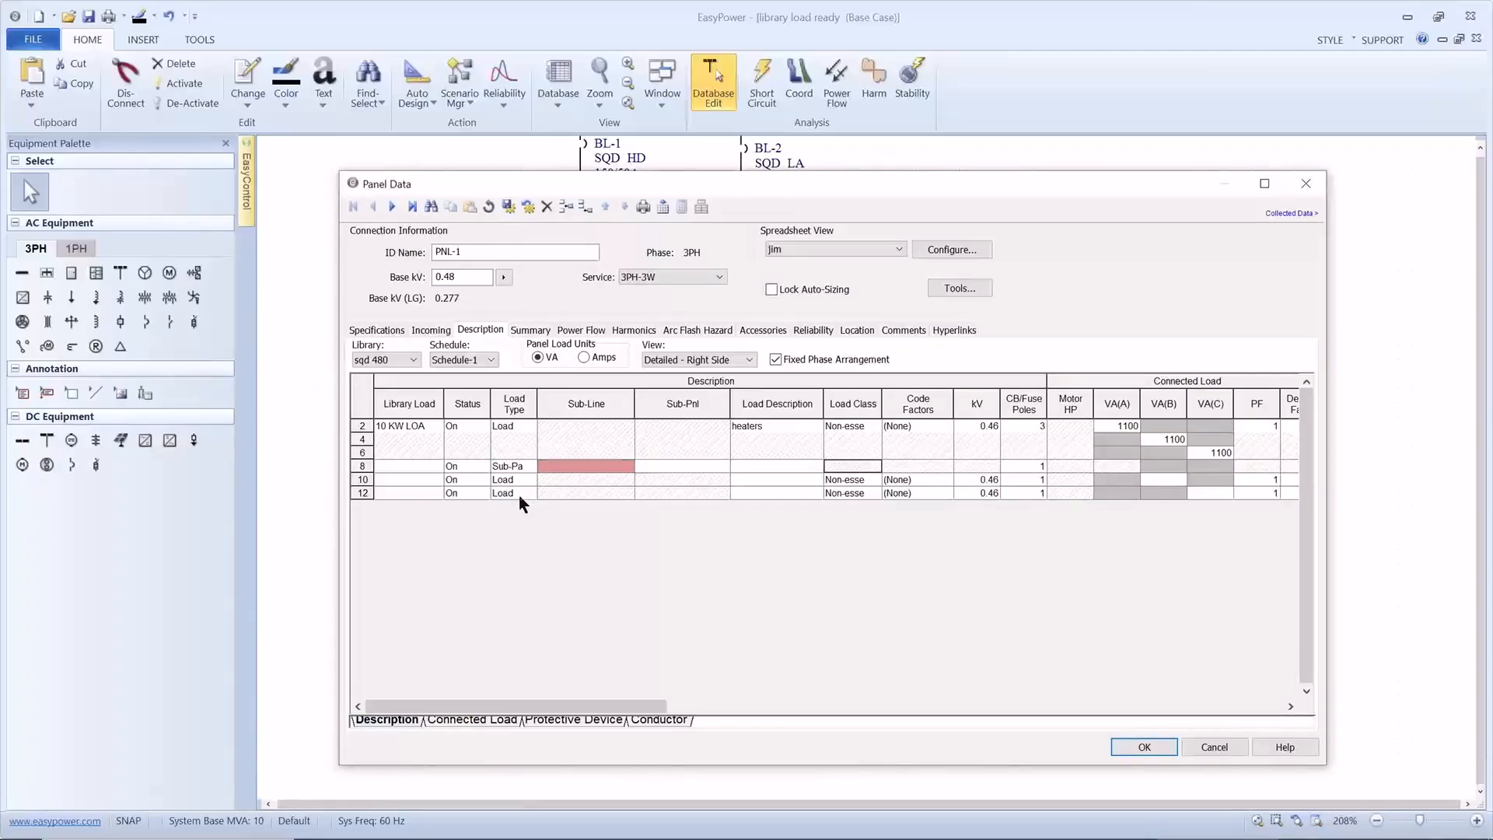
pyautogui.click(545, 467)
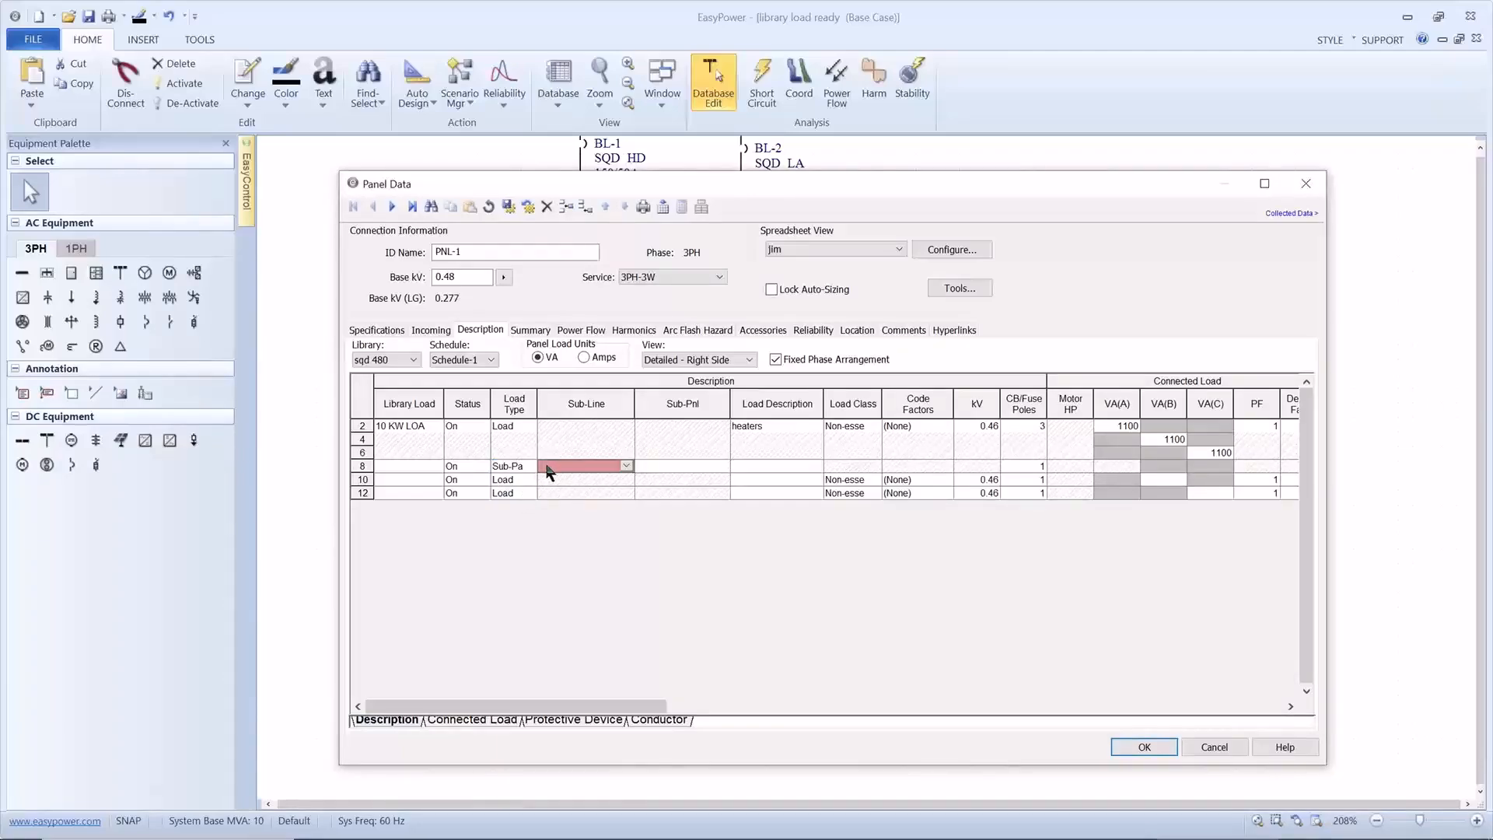
pyautogui.click(636, 467)
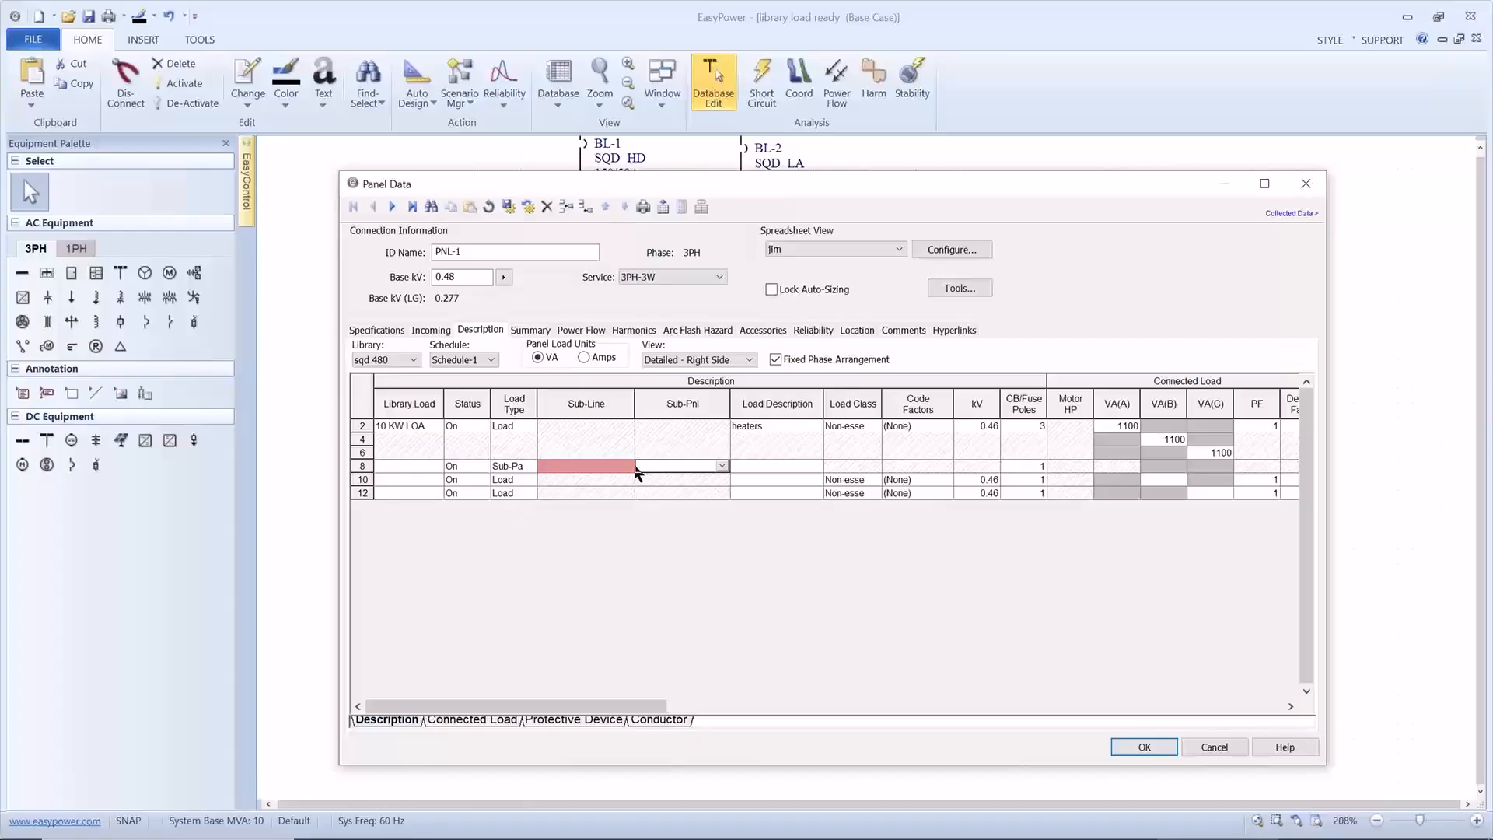
pyautogui.click(630, 467)
pyautogui.click(626, 465)
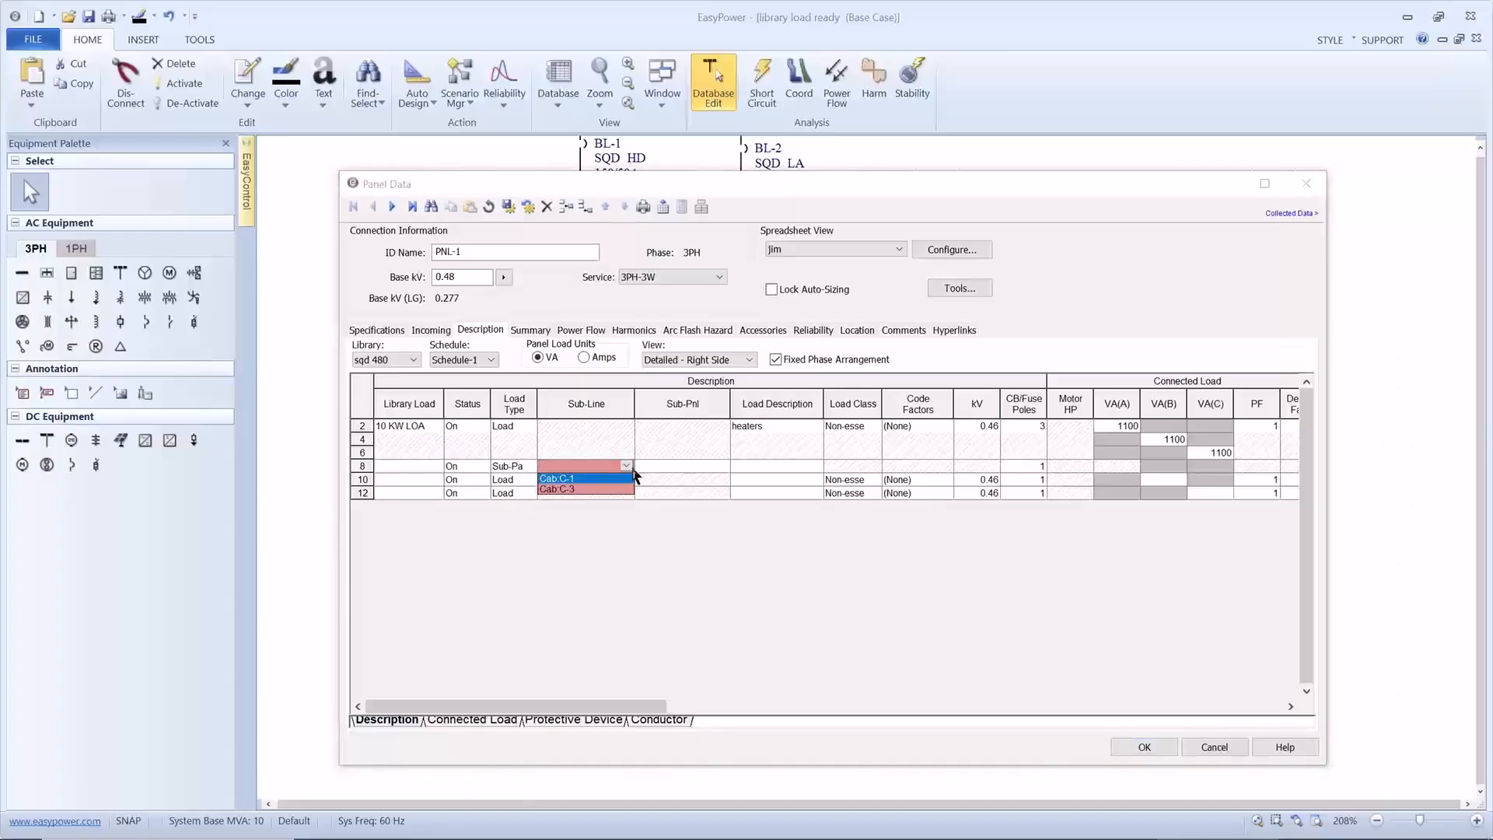
pyautogui.click(599, 489)
# Set the number of breaker poles for circuit 8 in PNL-1 to 3
pyautogui.press('Tab')
pyautogui.press('Tab')
pyautogui.press('Tab')
pyautogui.press('Tab')
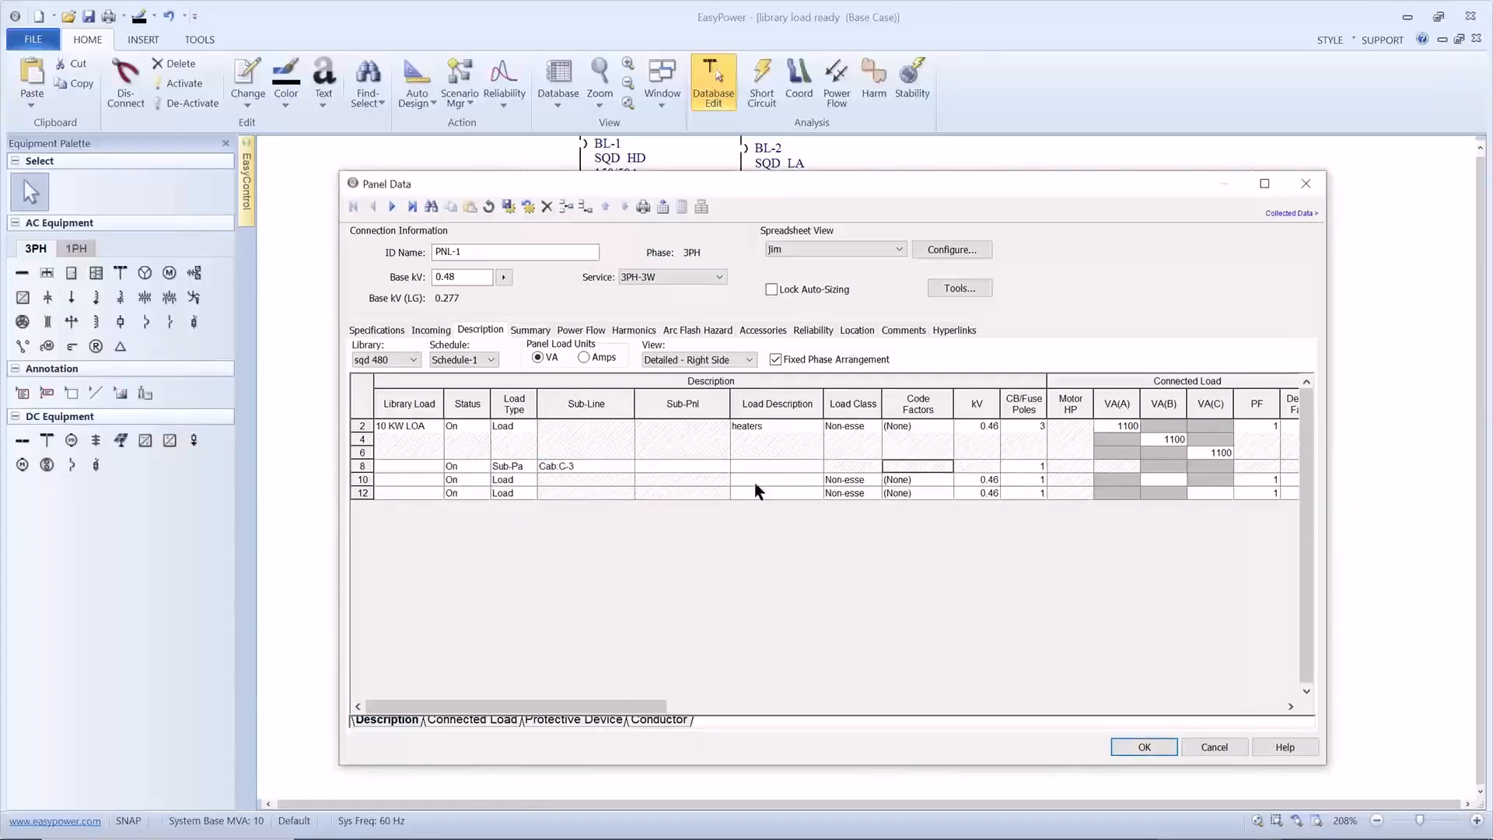
pyautogui.press('Tab')
pyautogui.press('Tab')
pyautogui.doubleClick(1016, 465)
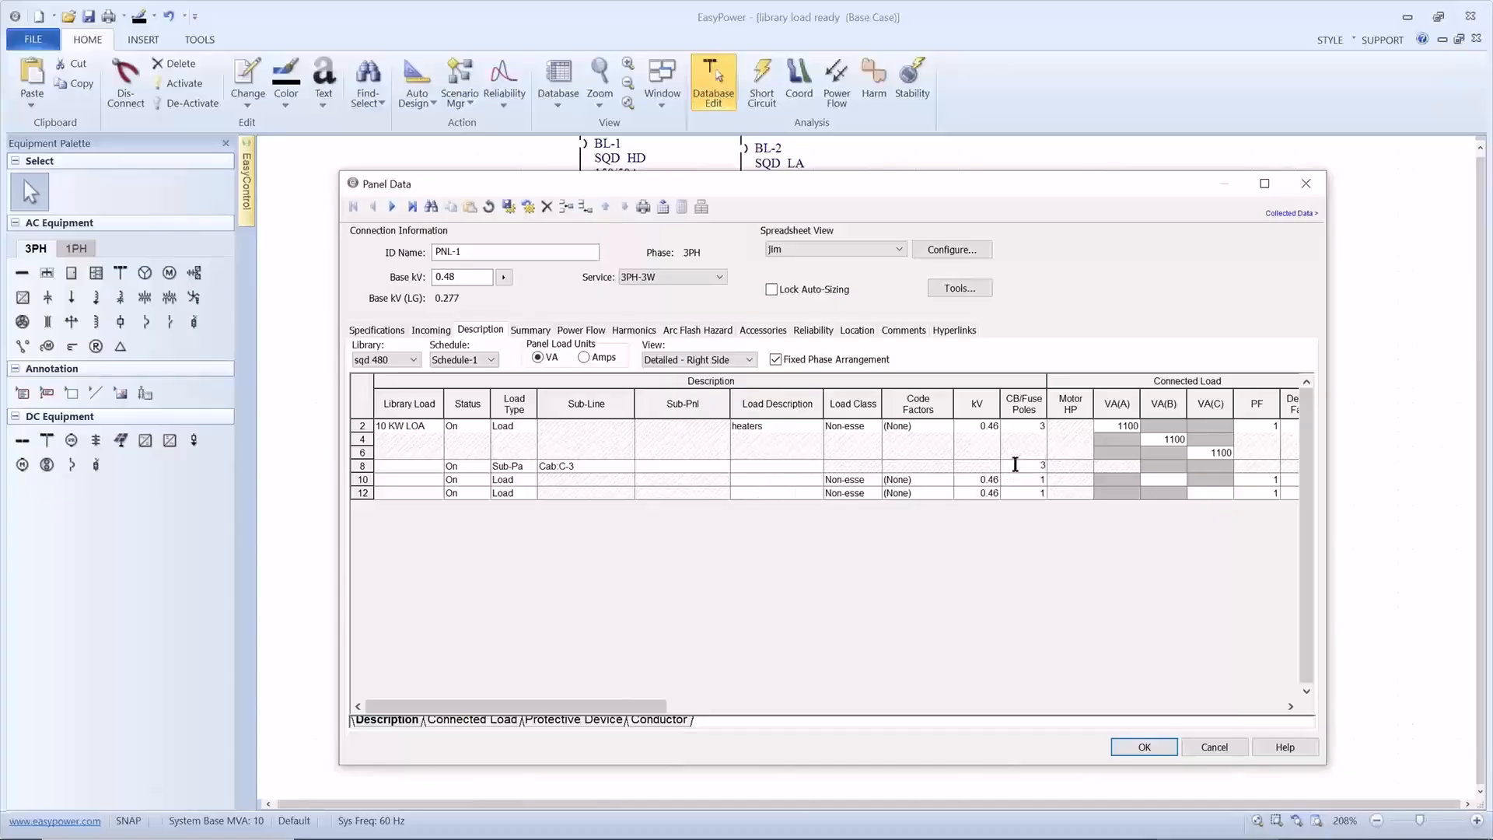
pyautogui.press('Tab')
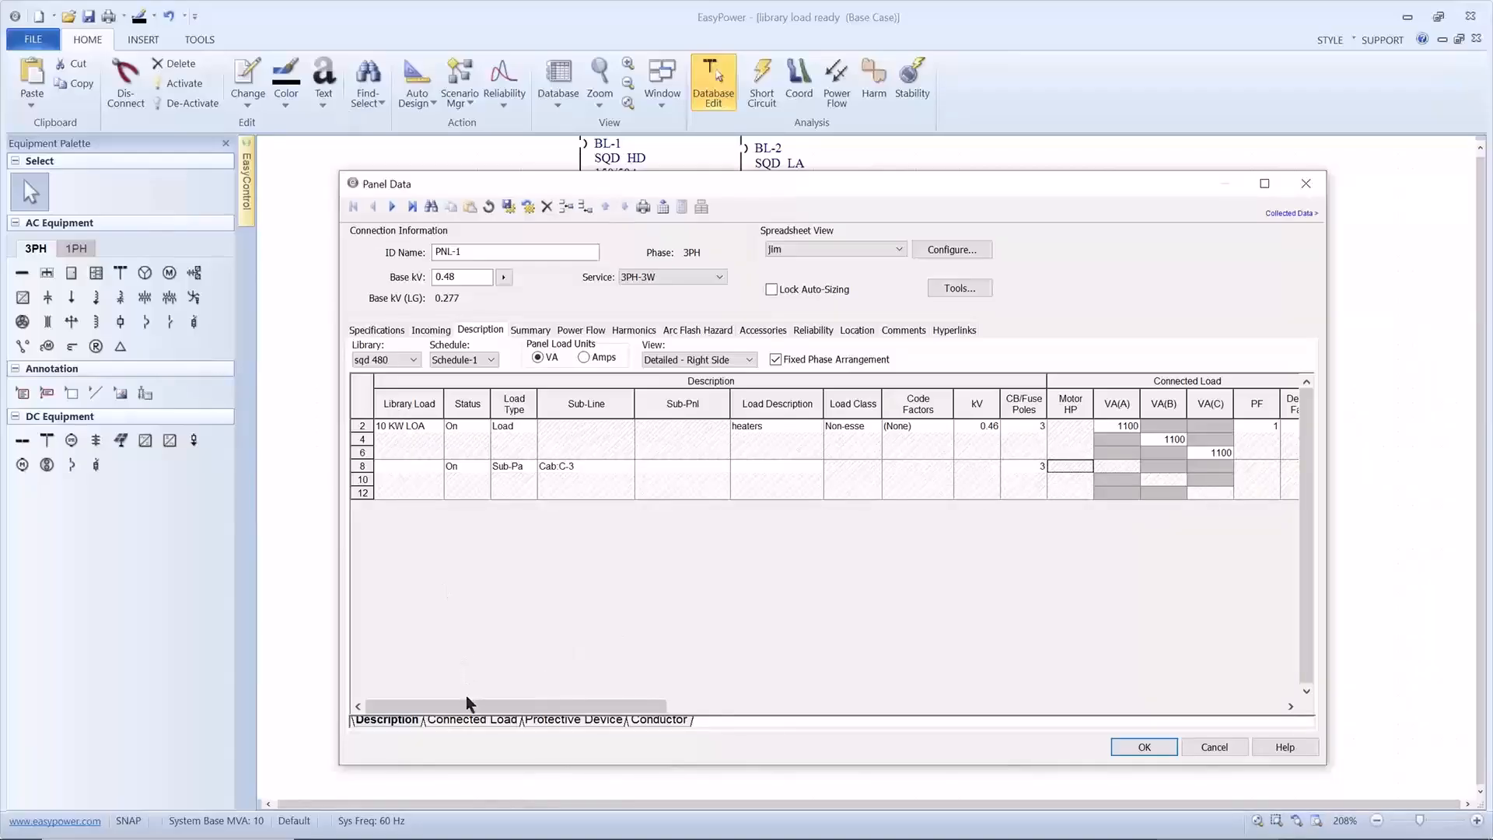
# Specify circuit 8's protective device in PNL-1 as a Generic breaker with the 150 AF style
pyautogui.moveTo(469, 704); pyautogui.dragTo(869, 683)
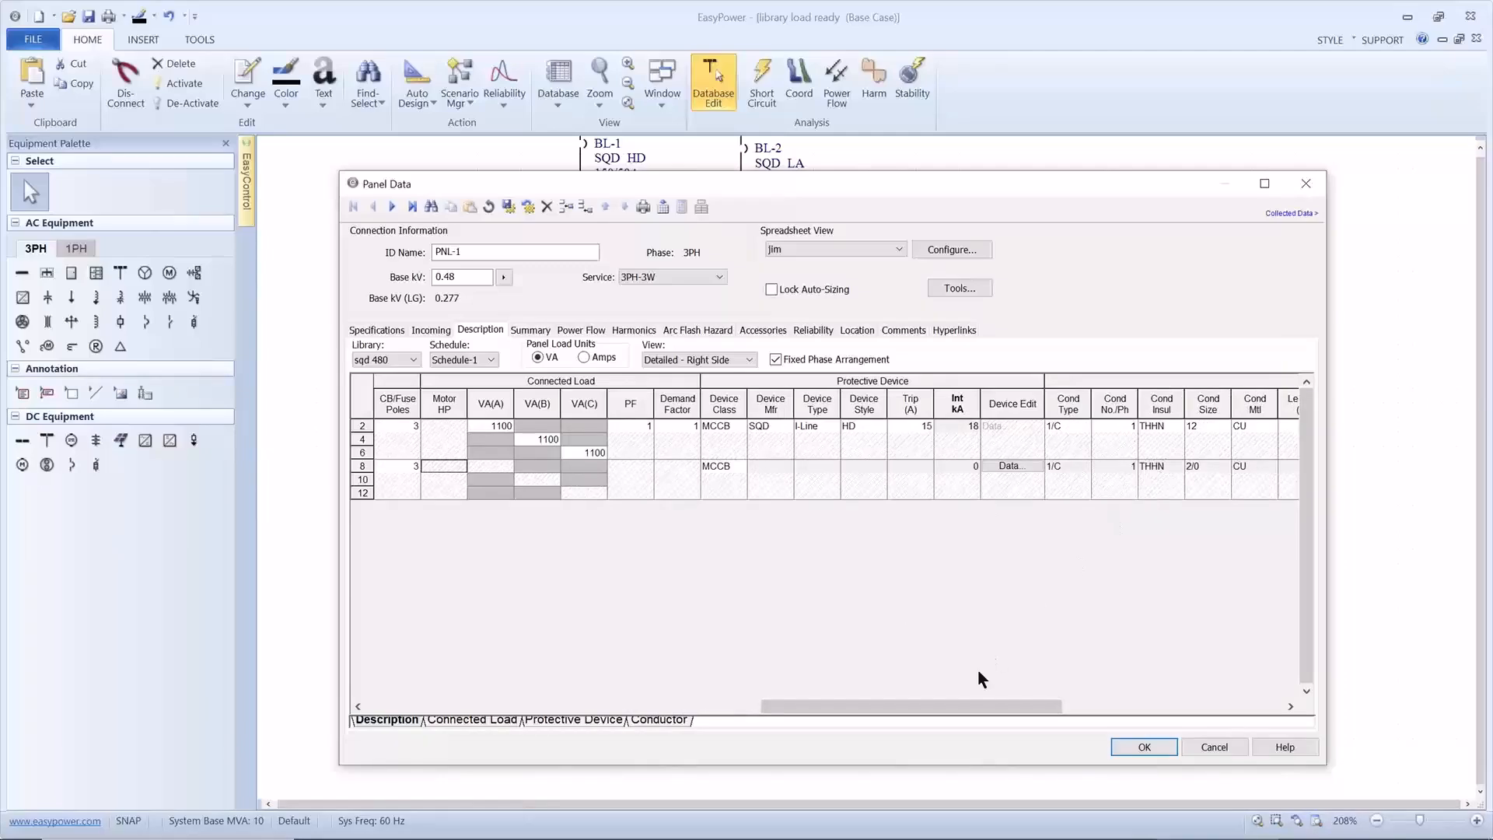
pyautogui.moveTo(942, 706); pyautogui.dragTo(1039, 703)
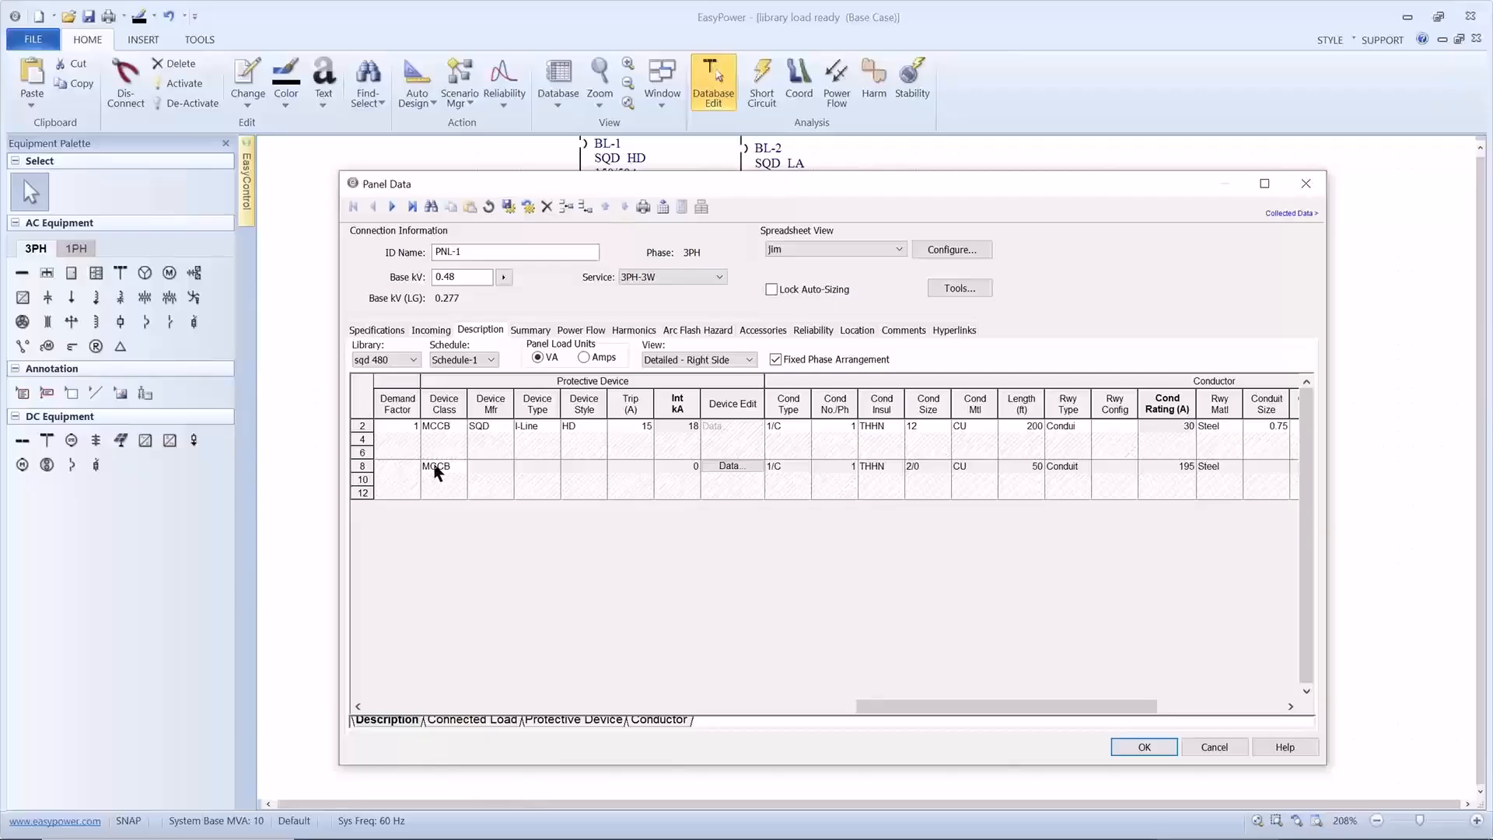
pyautogui.click(460, 424)
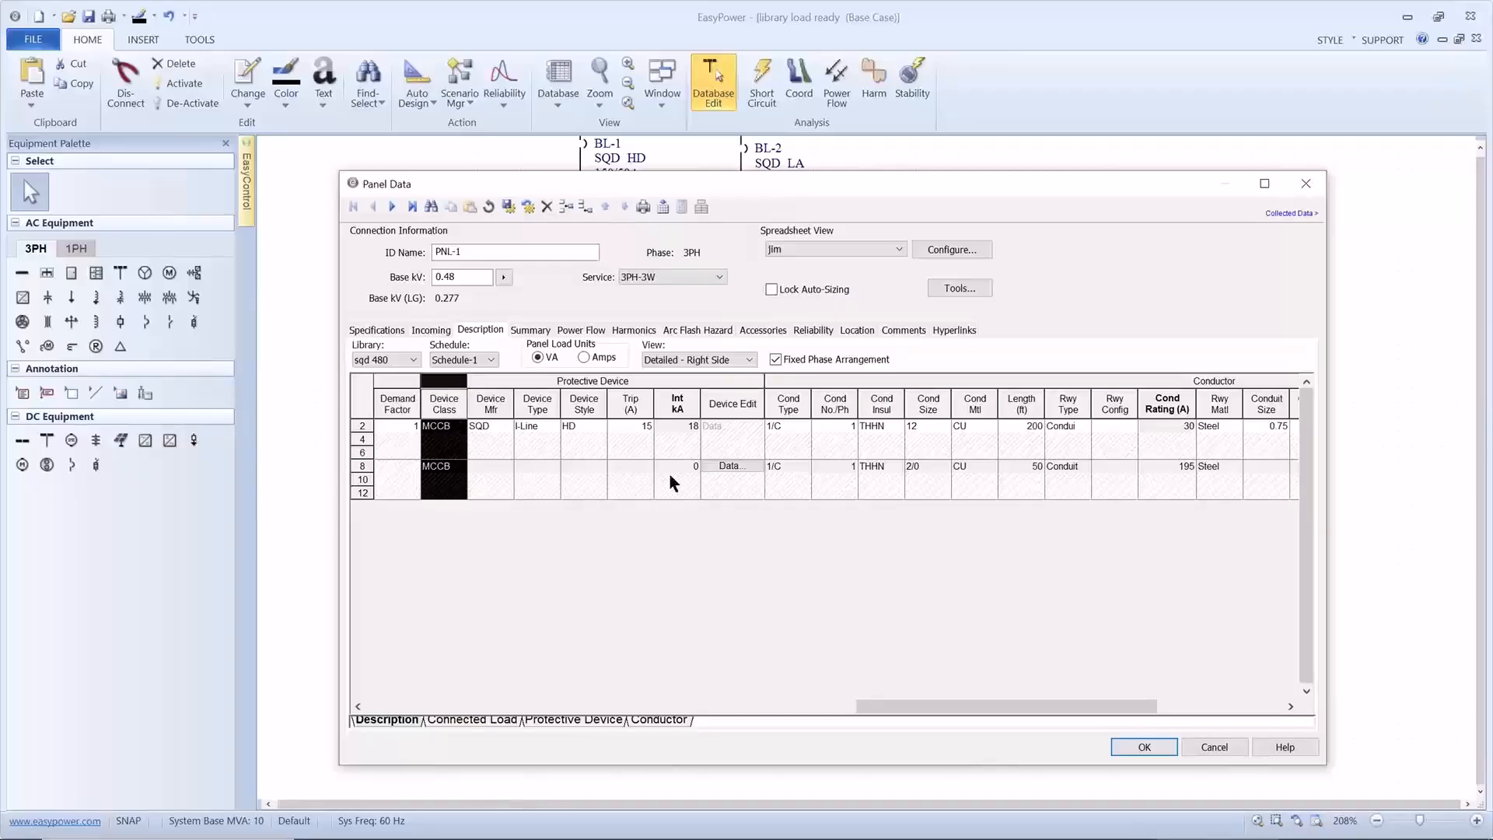
pyautogui.click(721, 471)
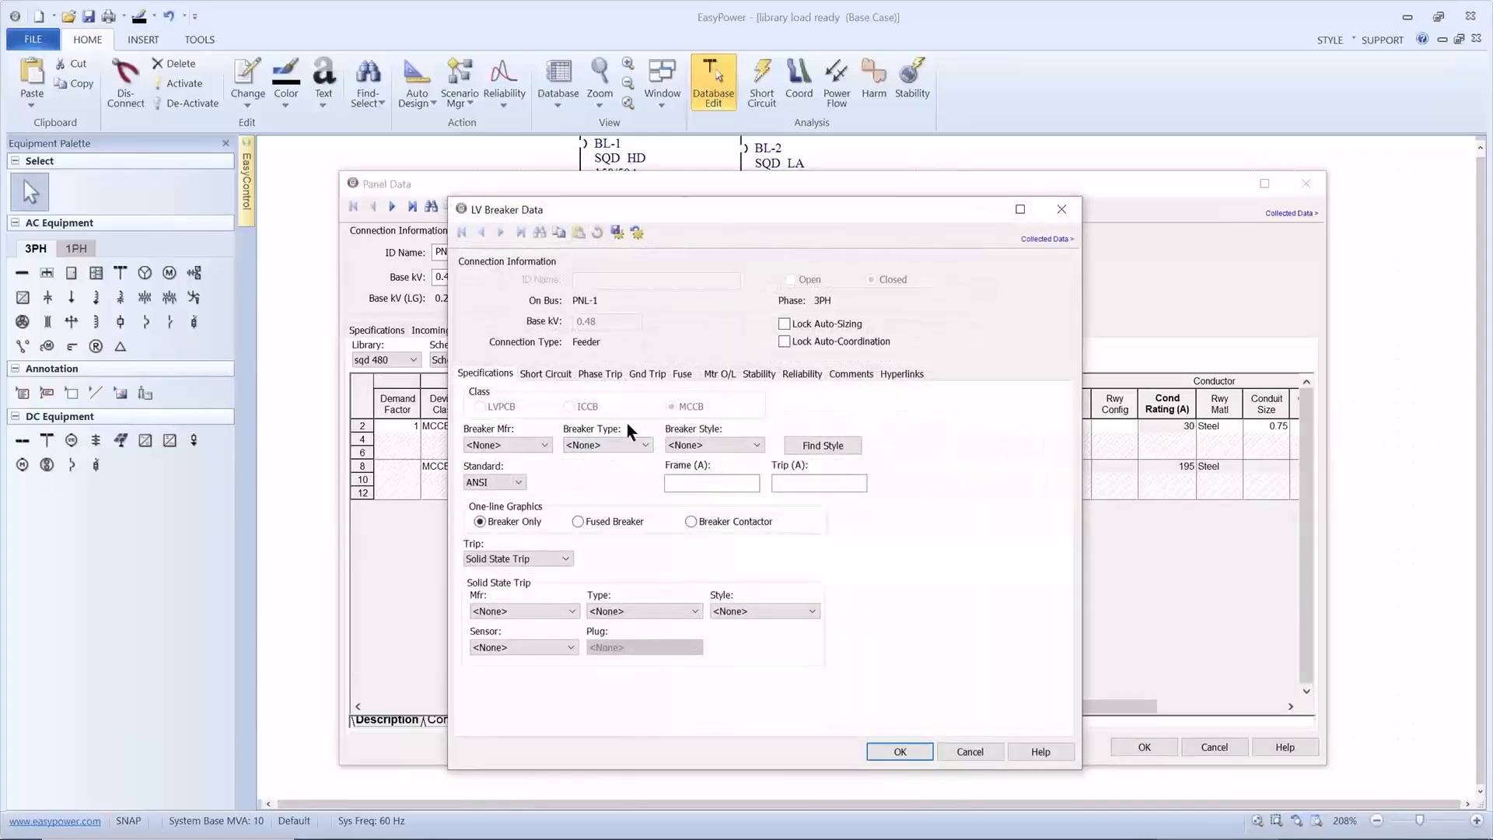
pyautogui.click(544, 445)
pyautogui.click(513, 471)
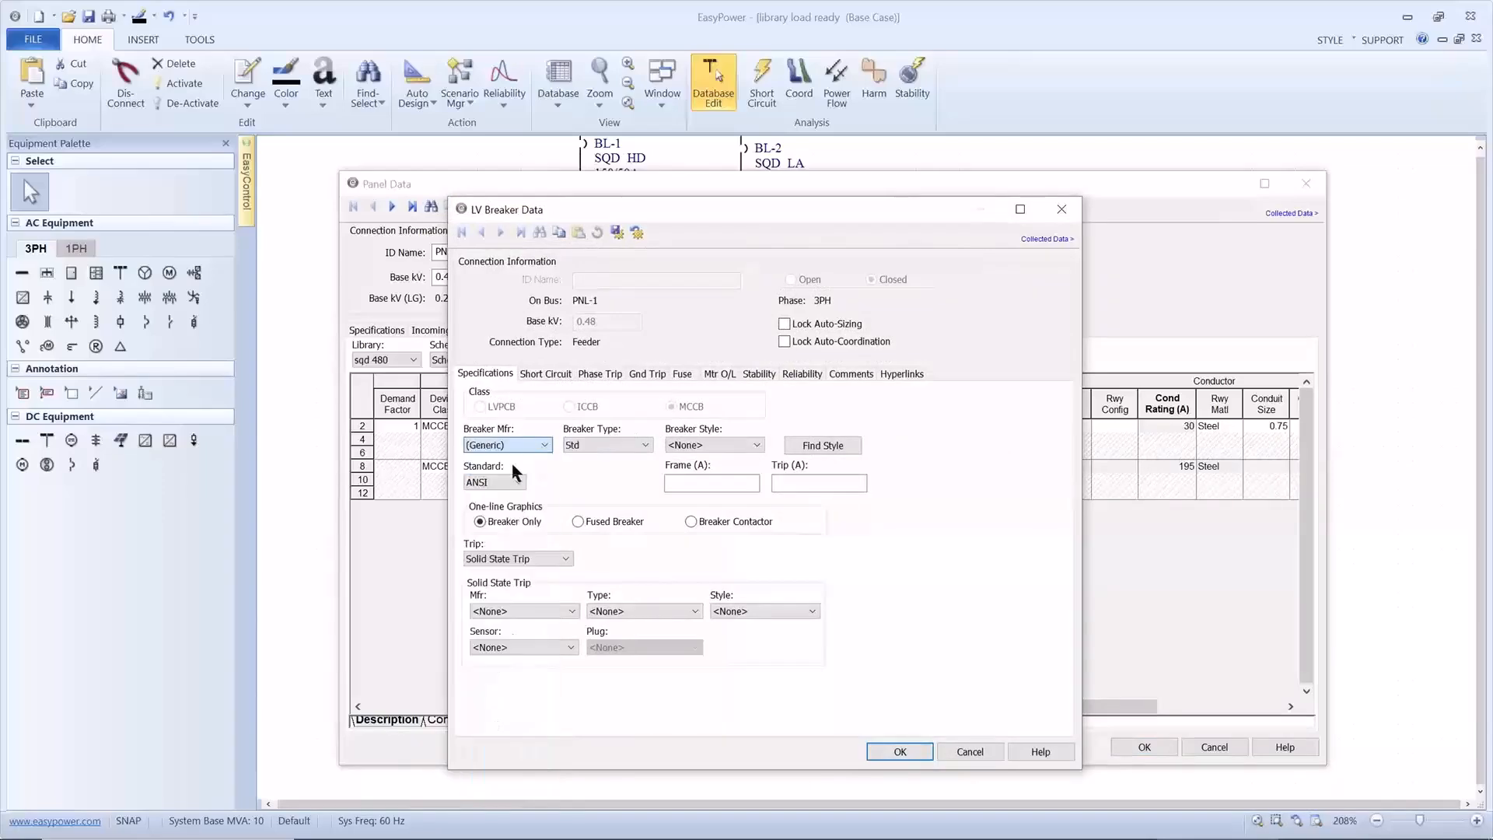
pyautogui.click(714, 445)
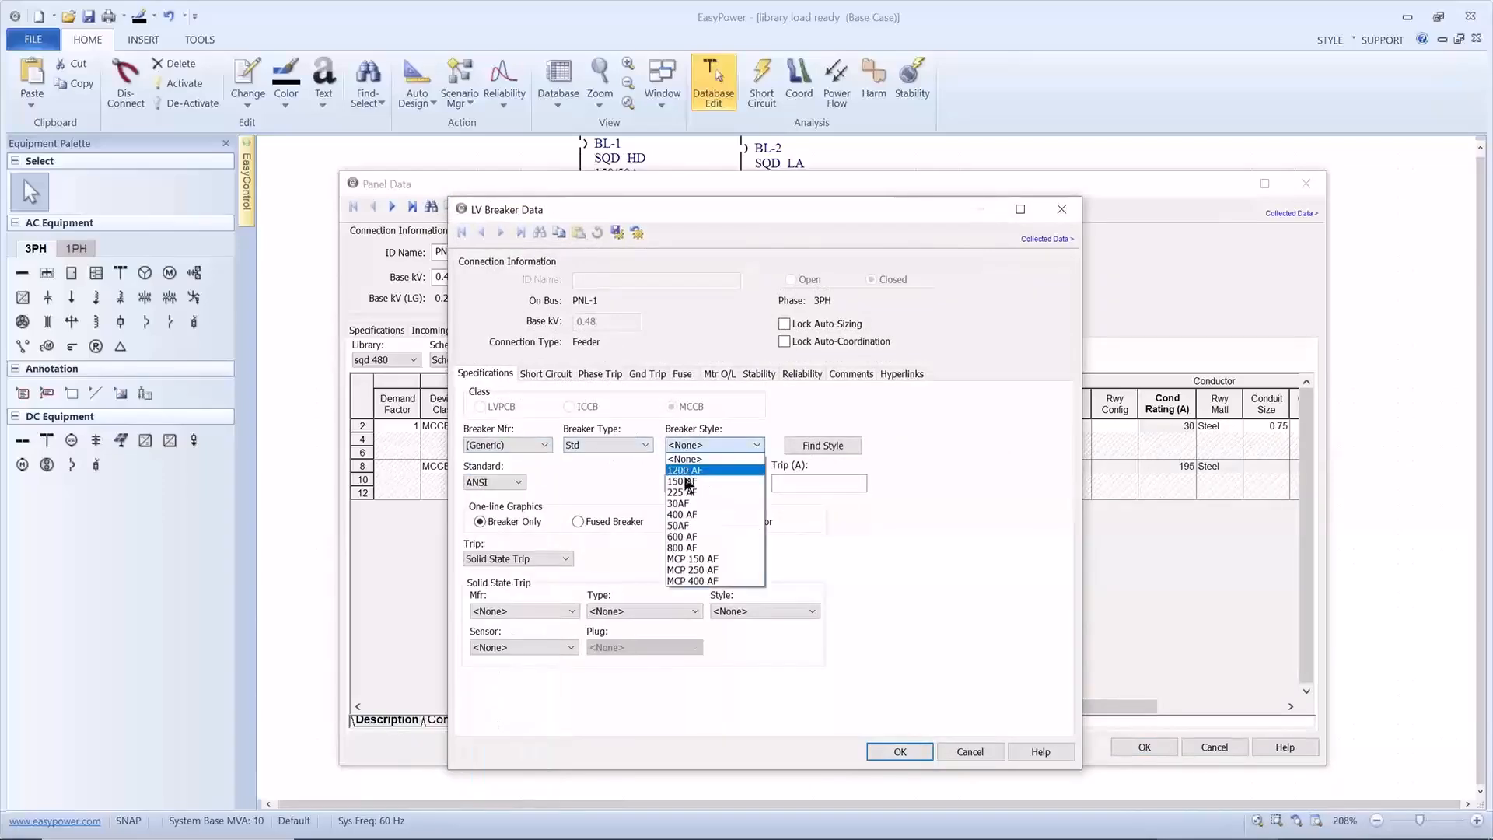
pyautogui.click(687, 482)
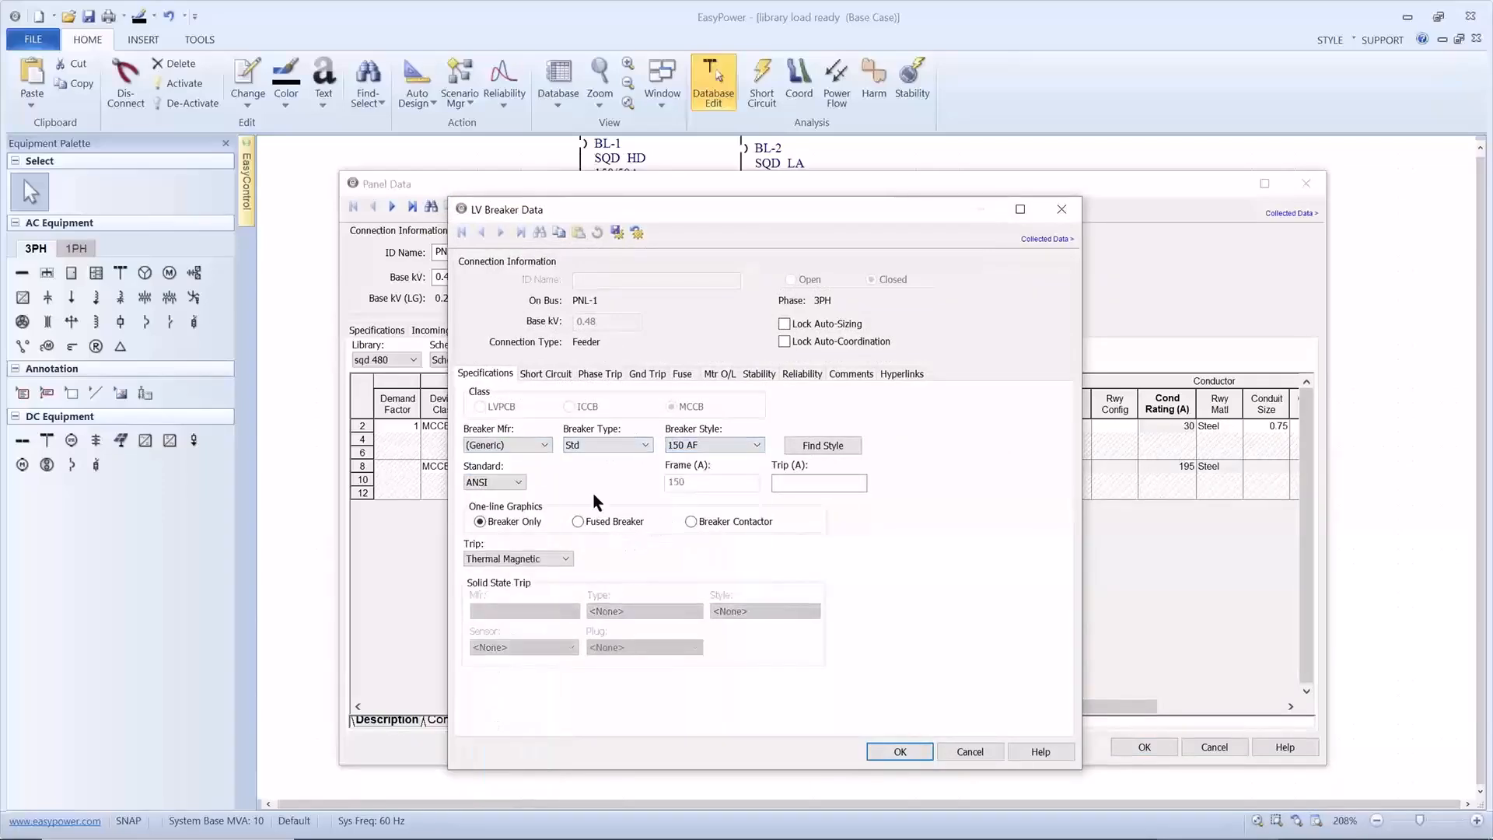
# Try overriding the circuit 8 breaker's interrupting rating by turning off auto-calculation and clearing the value
pyautogui.click(553, 375)
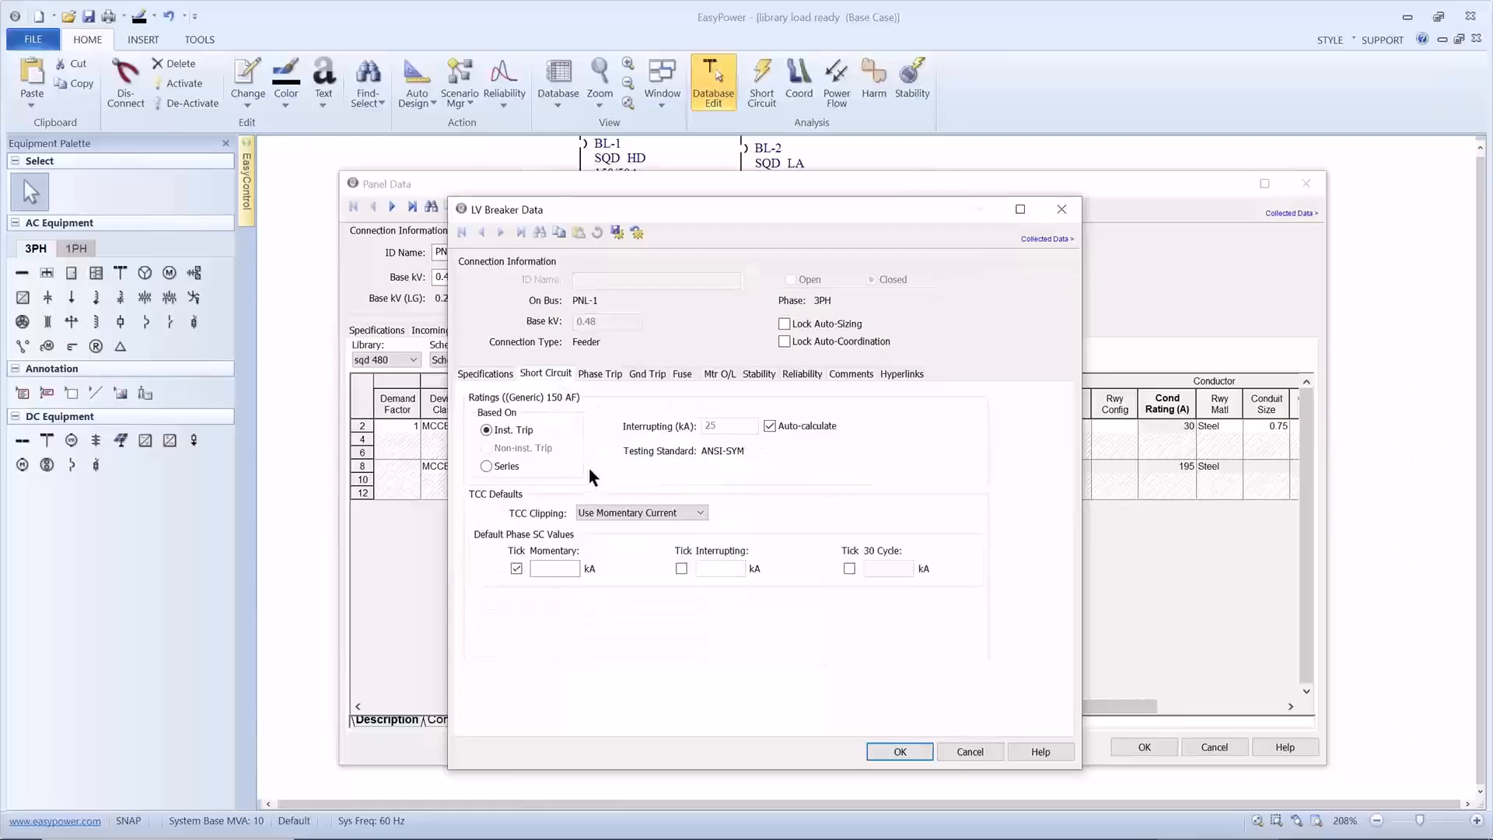
pyautogui.click(769, 426)
pyautogui.press('BackSpace')
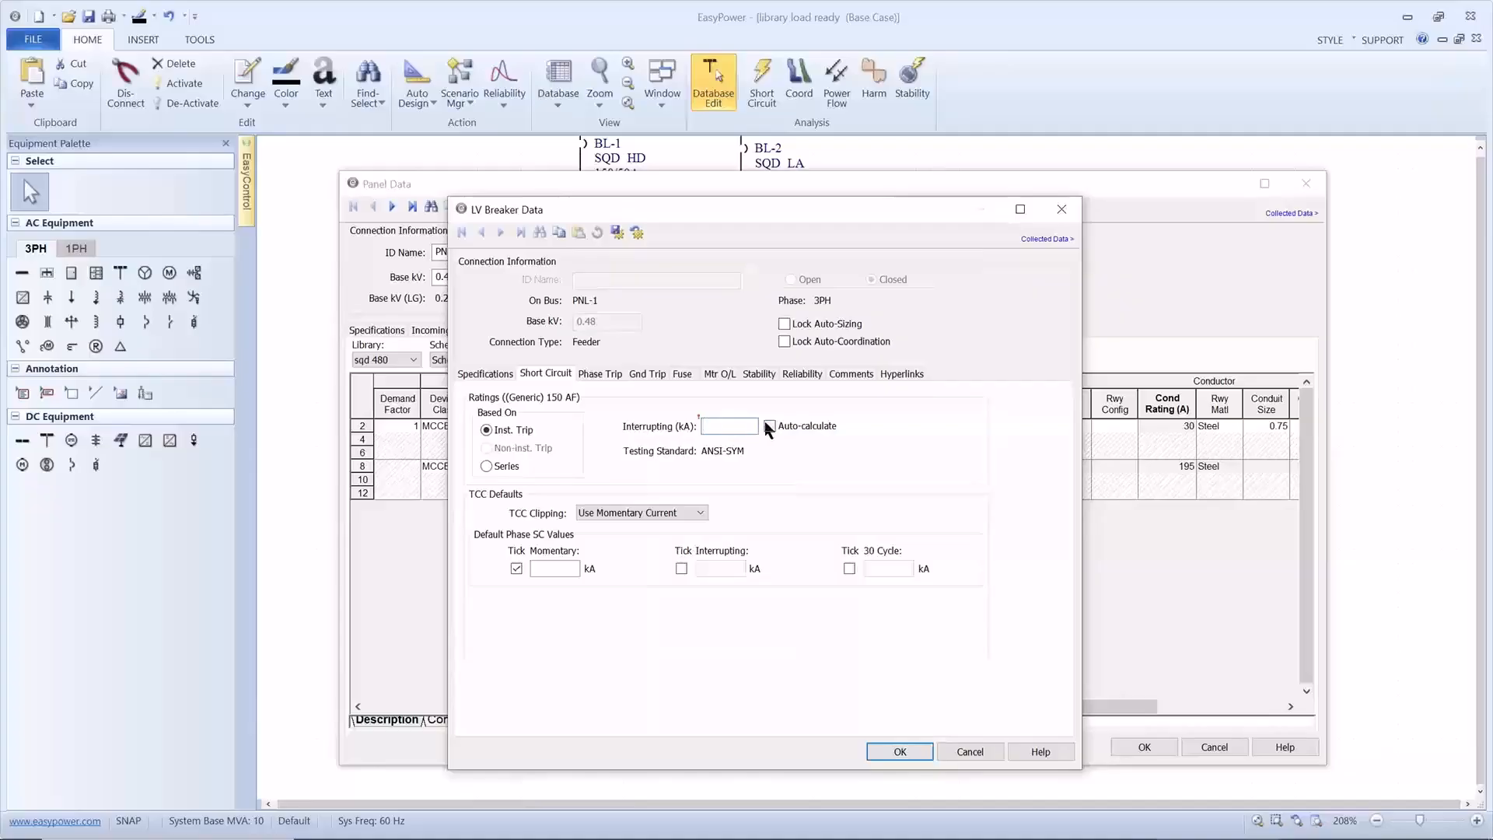
# Set the circuit 8 breaker's phase trip to 80 A and accept the breaker data
pyautogui.click(610, 376)
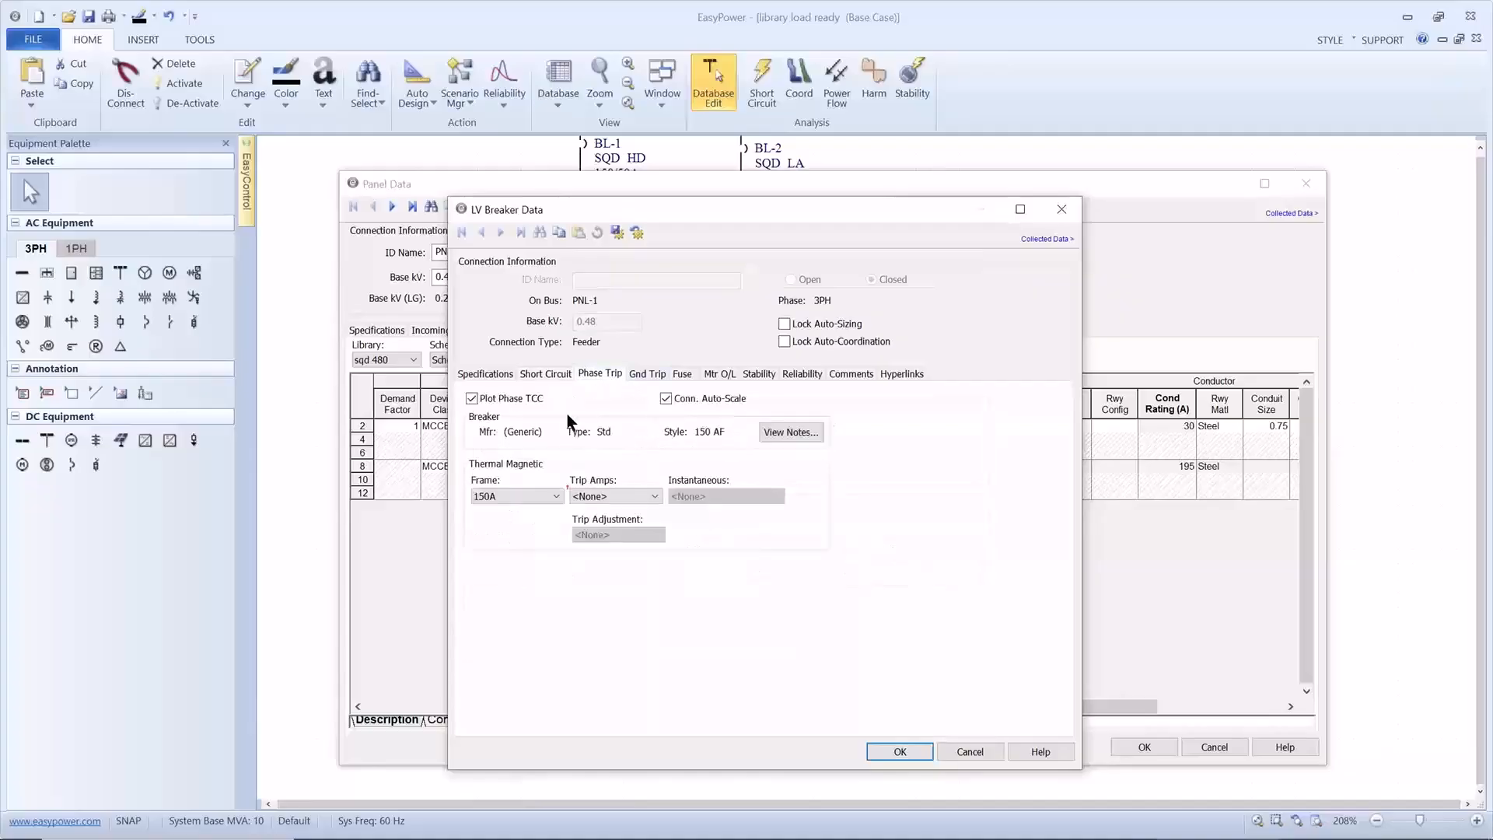
pyautogui.click(598, 498)
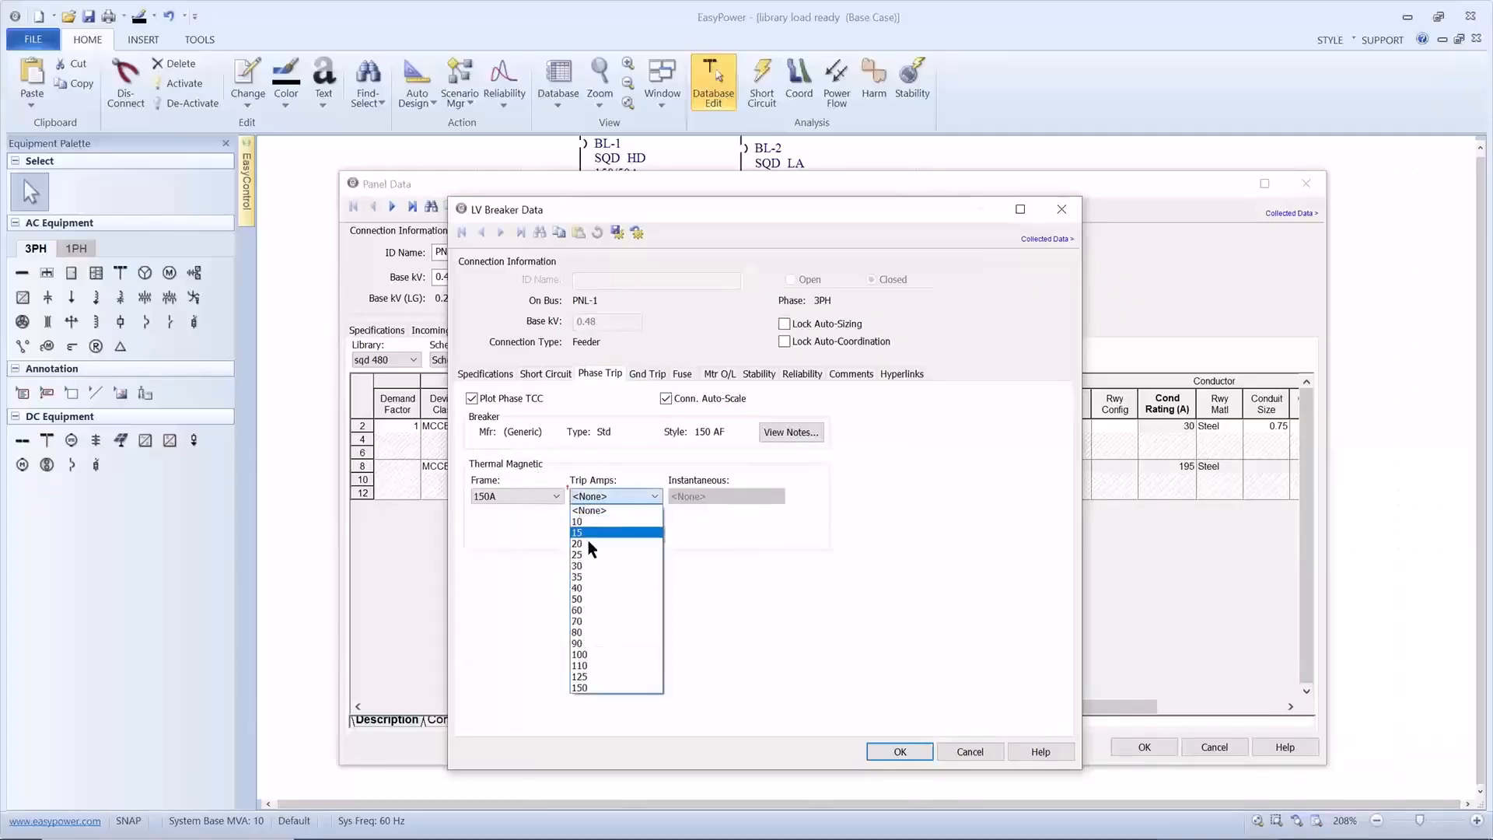
pyautogui.click(588, 633)
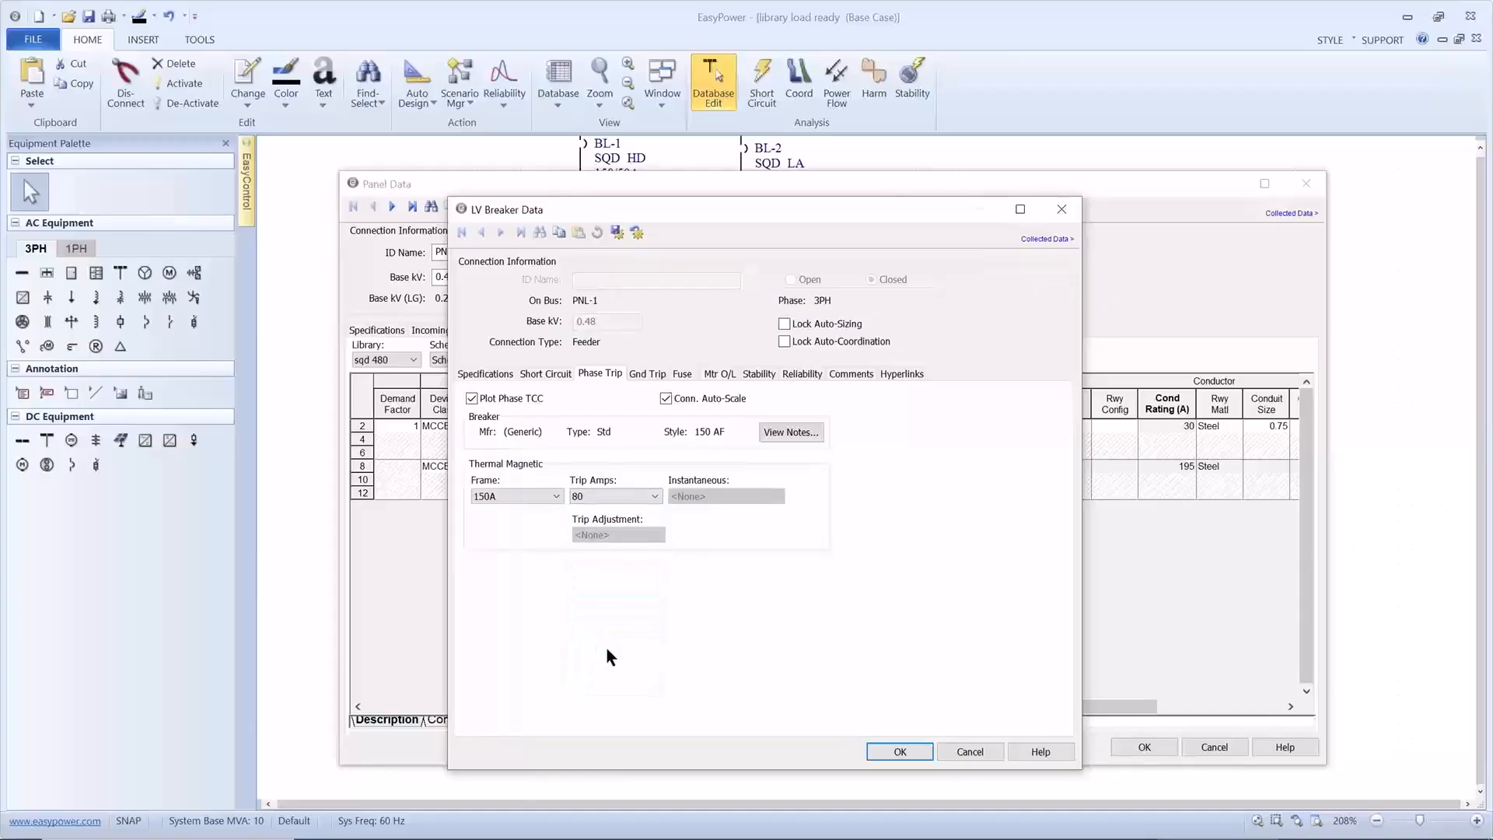
pyautogui.click(891, 752)
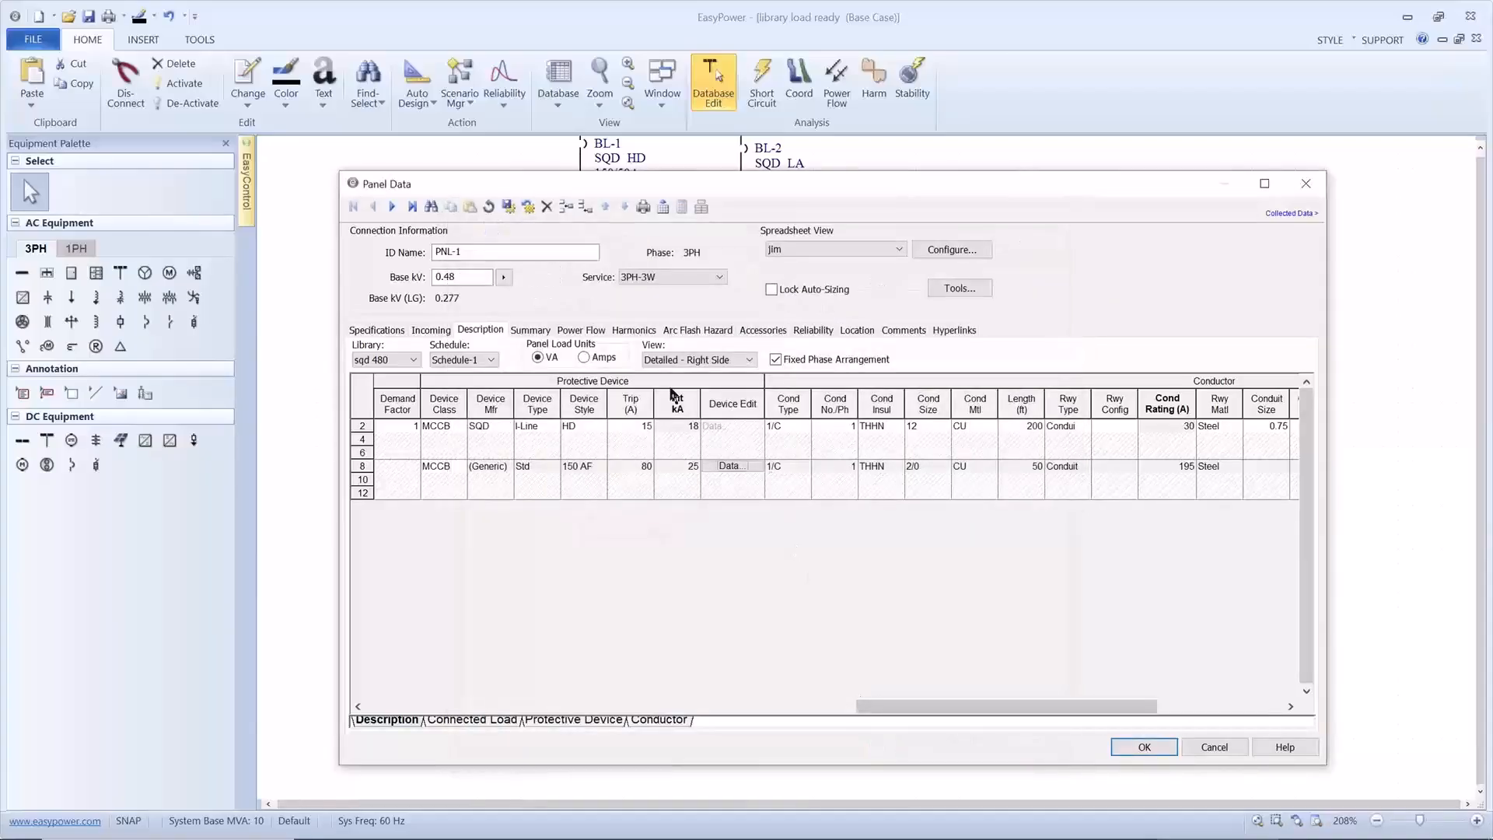
# Recalculate PNL-1's downstream load in its summary, allow the Code Design kVA update, and accept the panel data
pyautogui.click(544, 333)
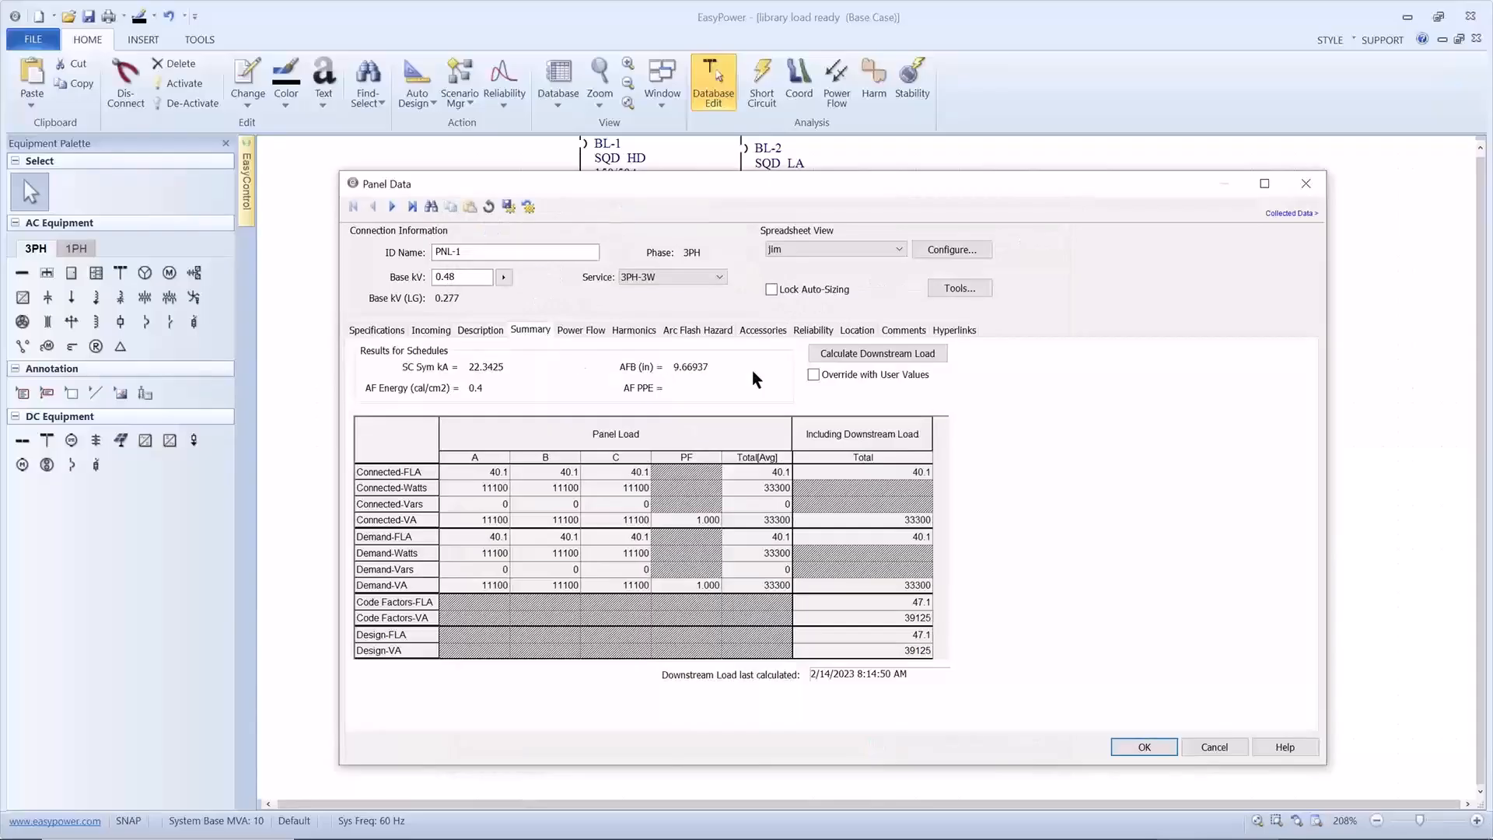
pyautogui.click(836, 357)
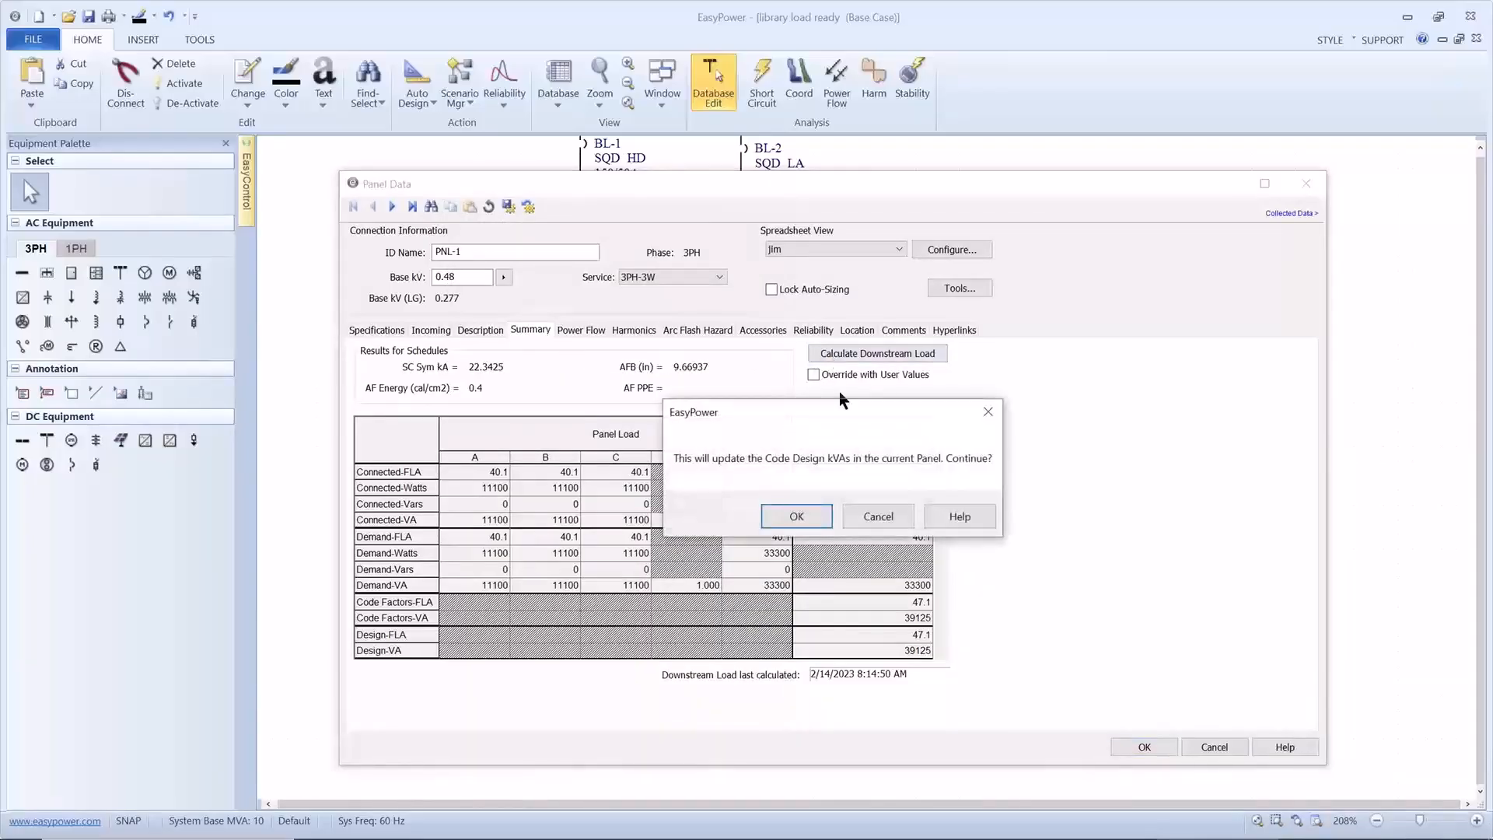
pyautogui.click(811, 518)
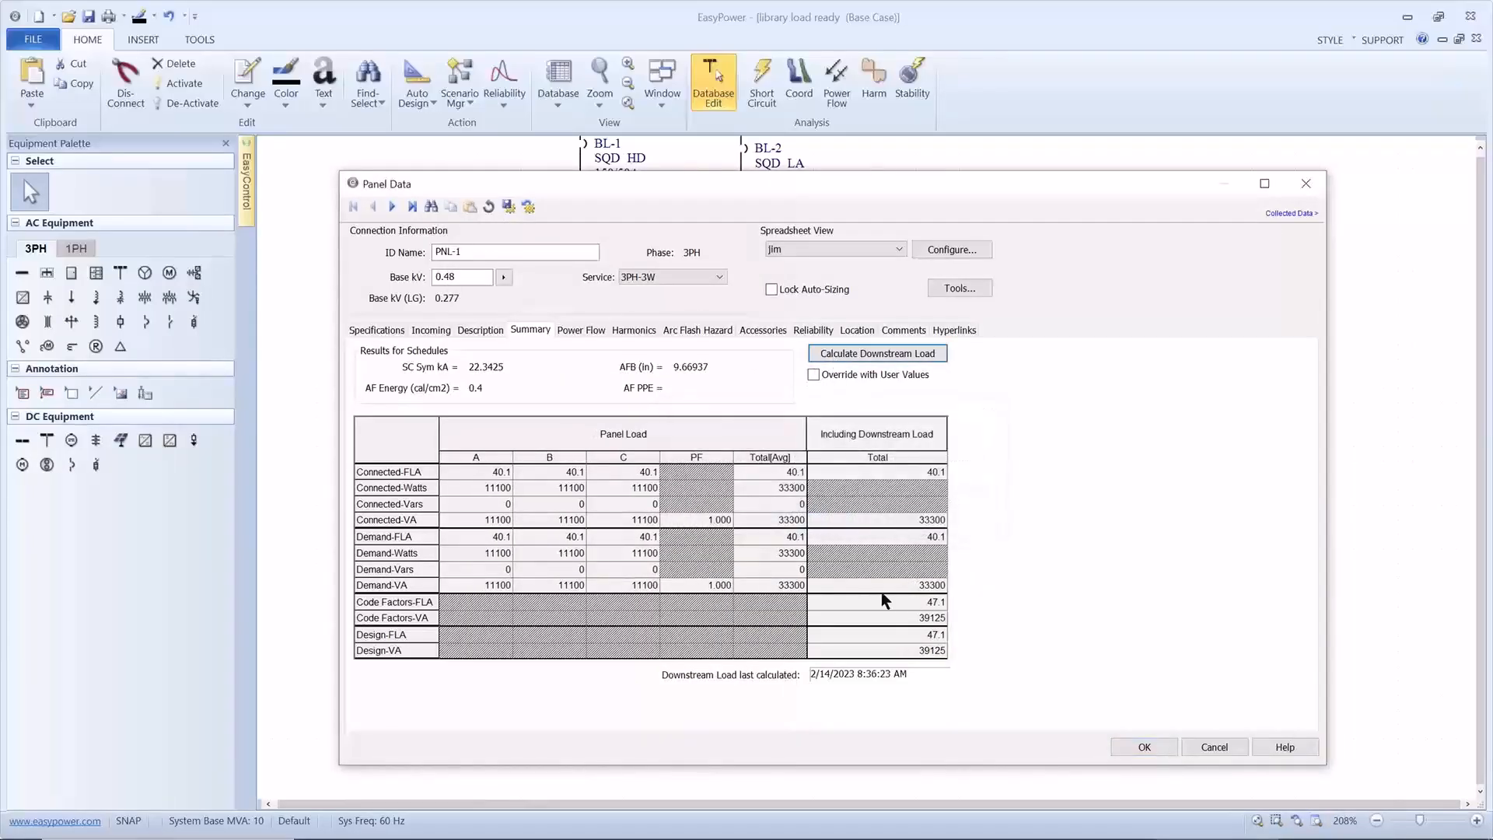
pyautogui.click(1143, 748)
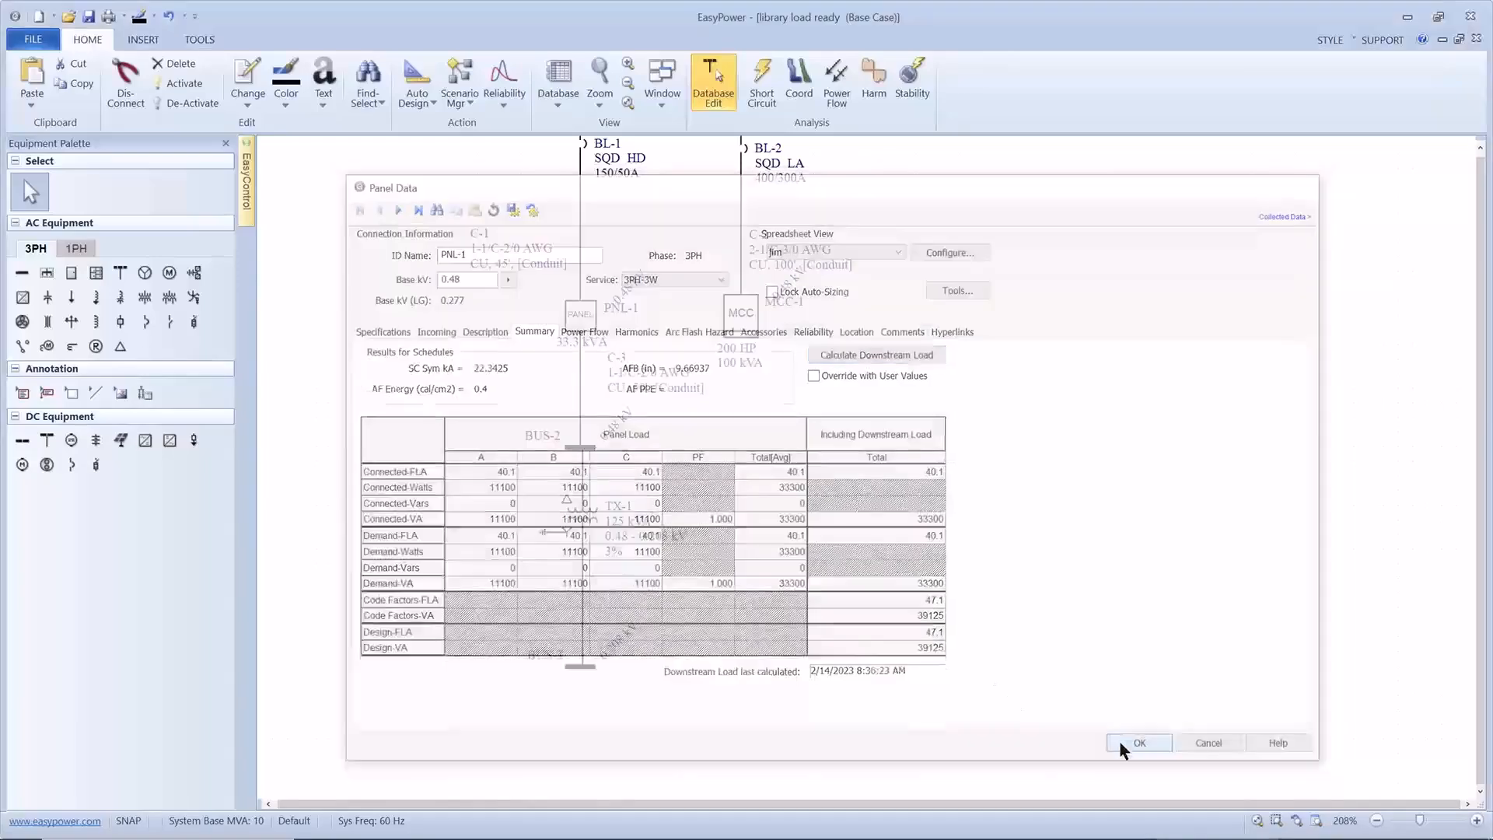
# Try to enter the Short Circuit focus, examine the error report for the problem equipment, and close the report
pyautogui.moveTo(729, 549); pyautogui.dragTo(881, 477)
pyautogui.scroll(-2, 774, 618)
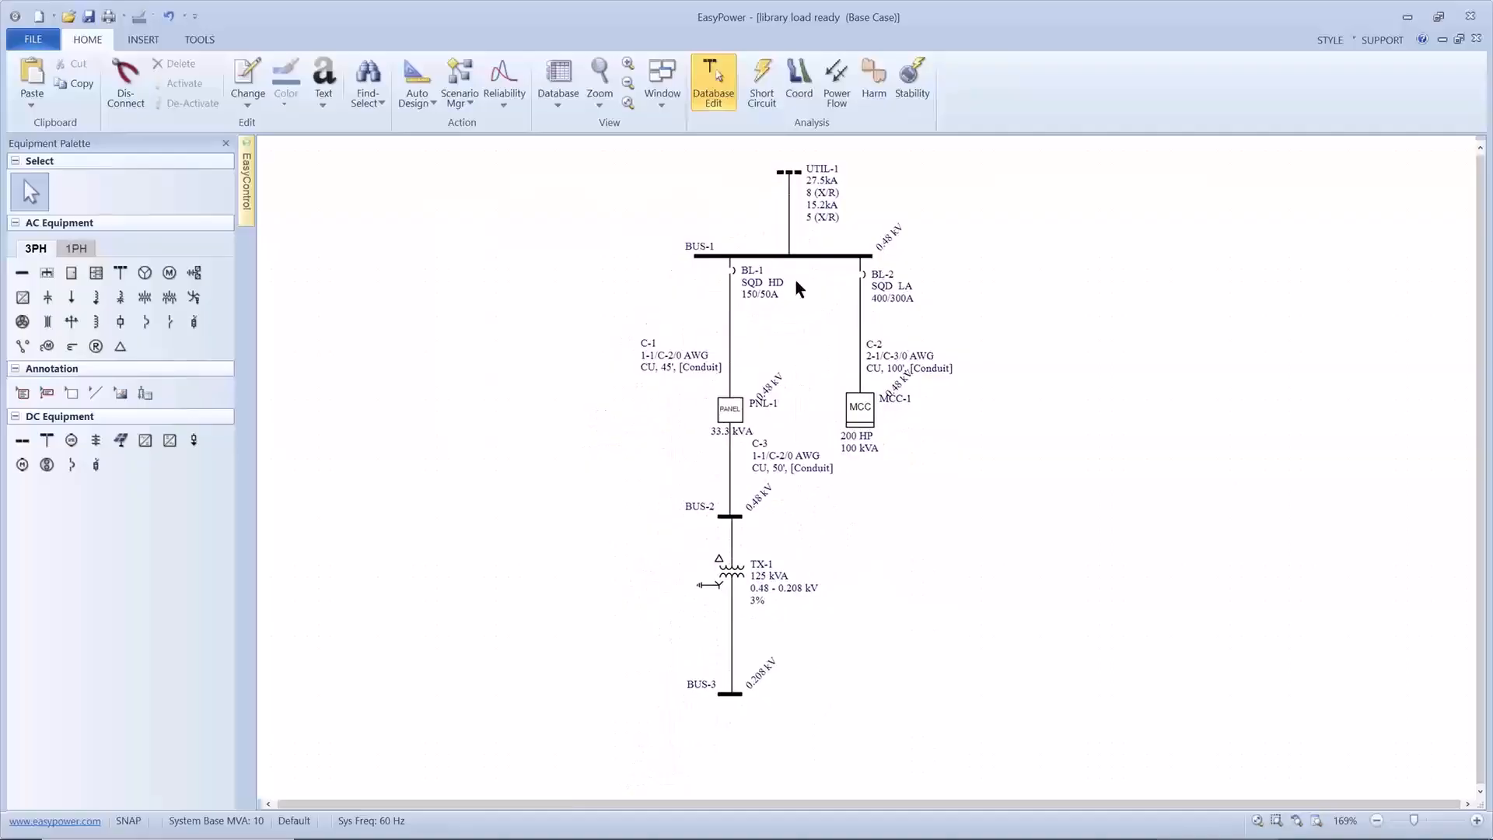
pyautogui.click(748, 97)
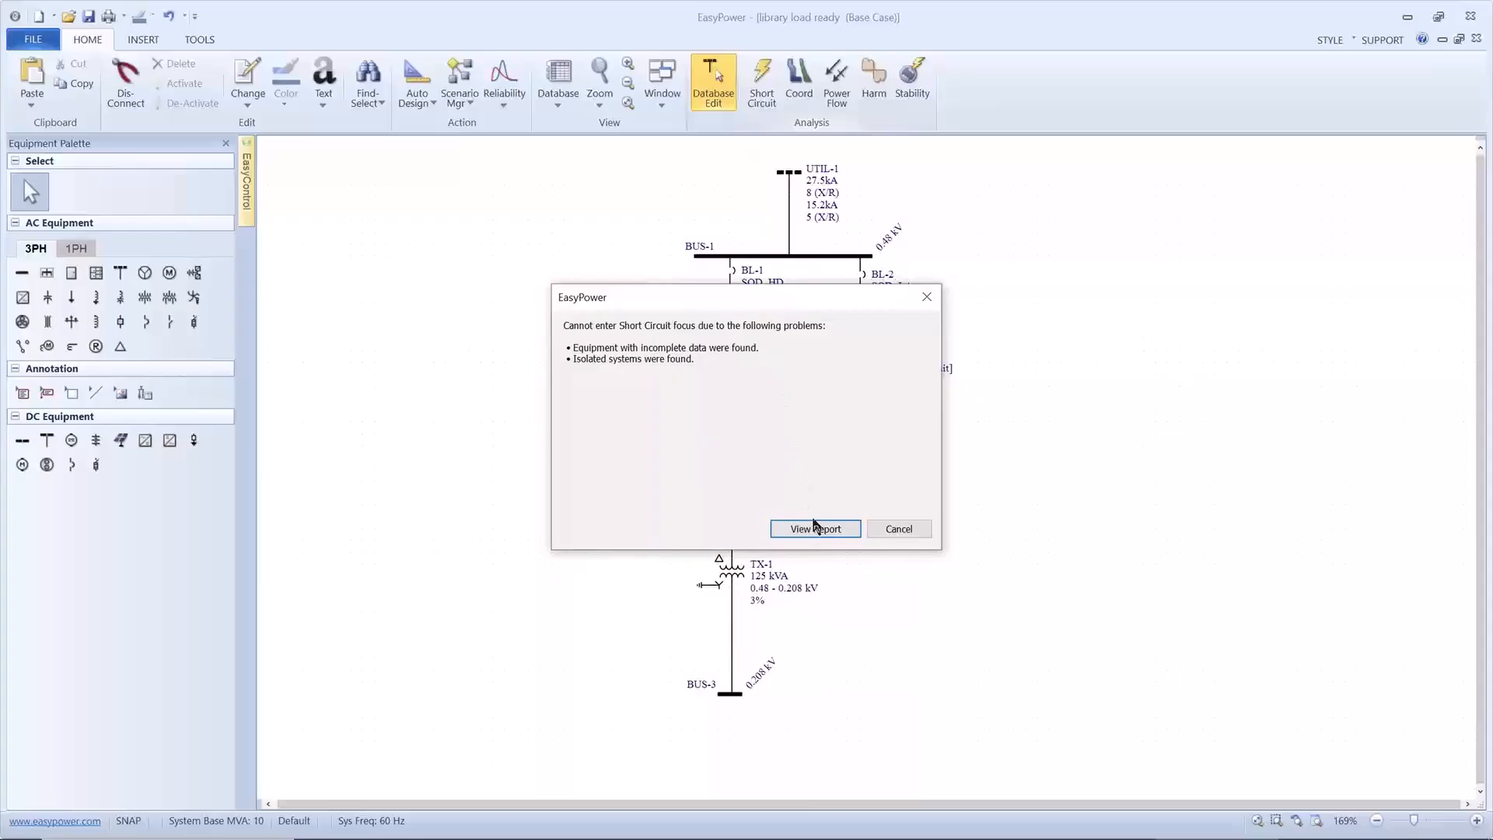
pyautogui.click(813, 528)
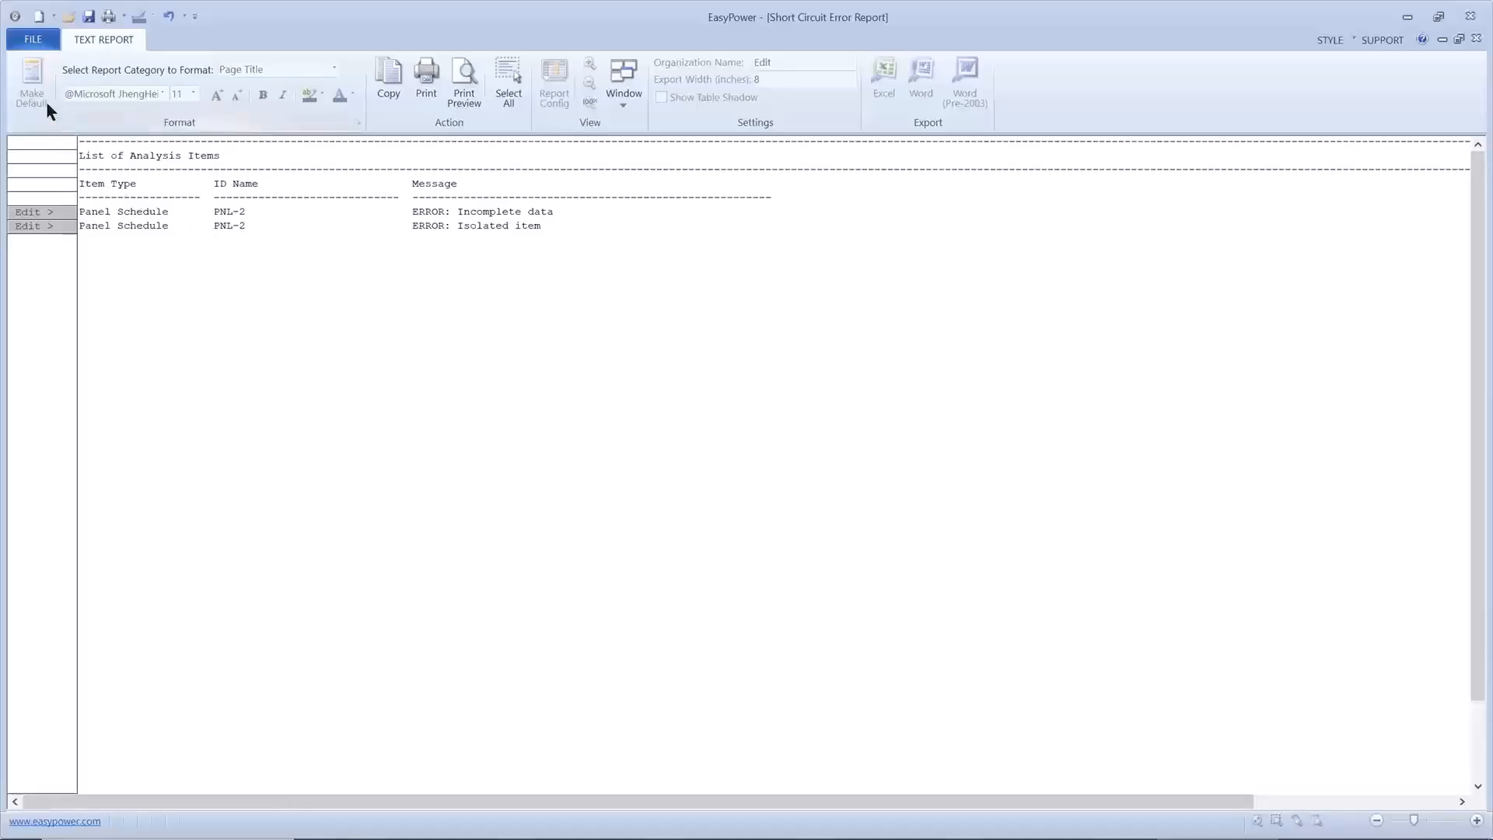
pyautogui.click(45, 44)
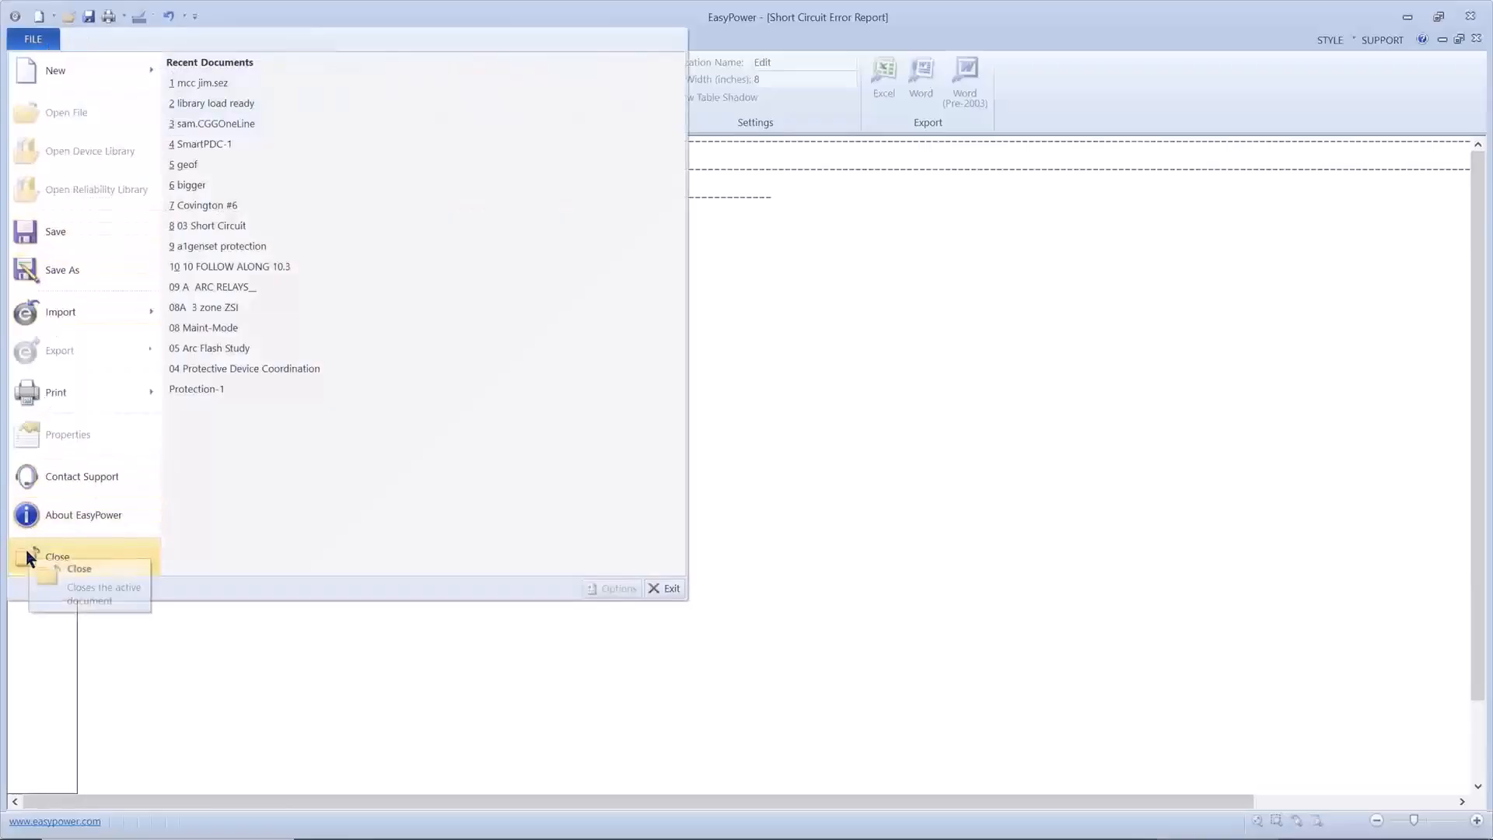
pyautogui.click(27, 553)
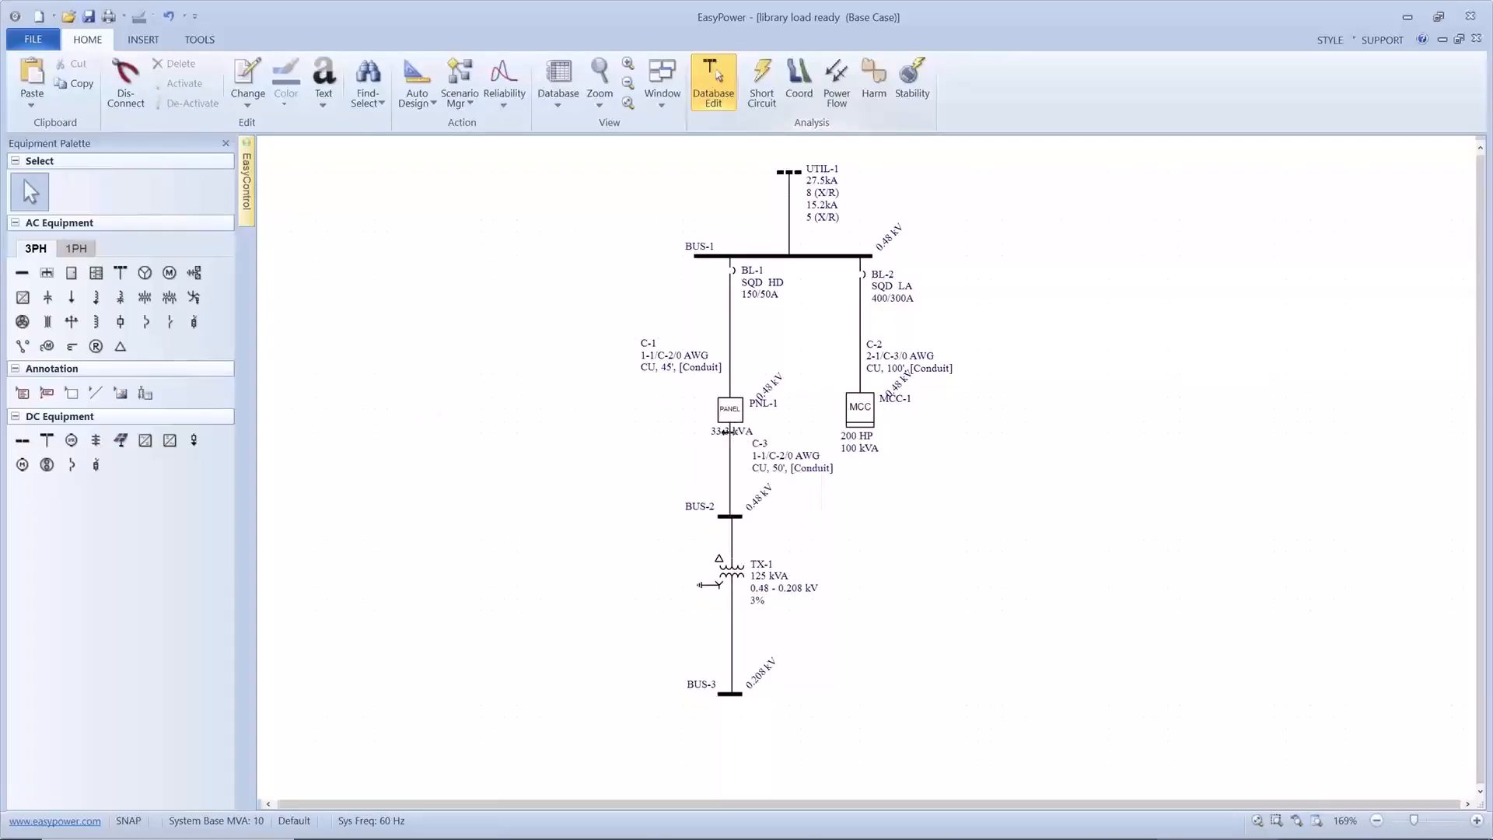
# Delete the isolated panel PNL-2 from the one-line diagram
pyautogui.scroll(-3, 727, 422)
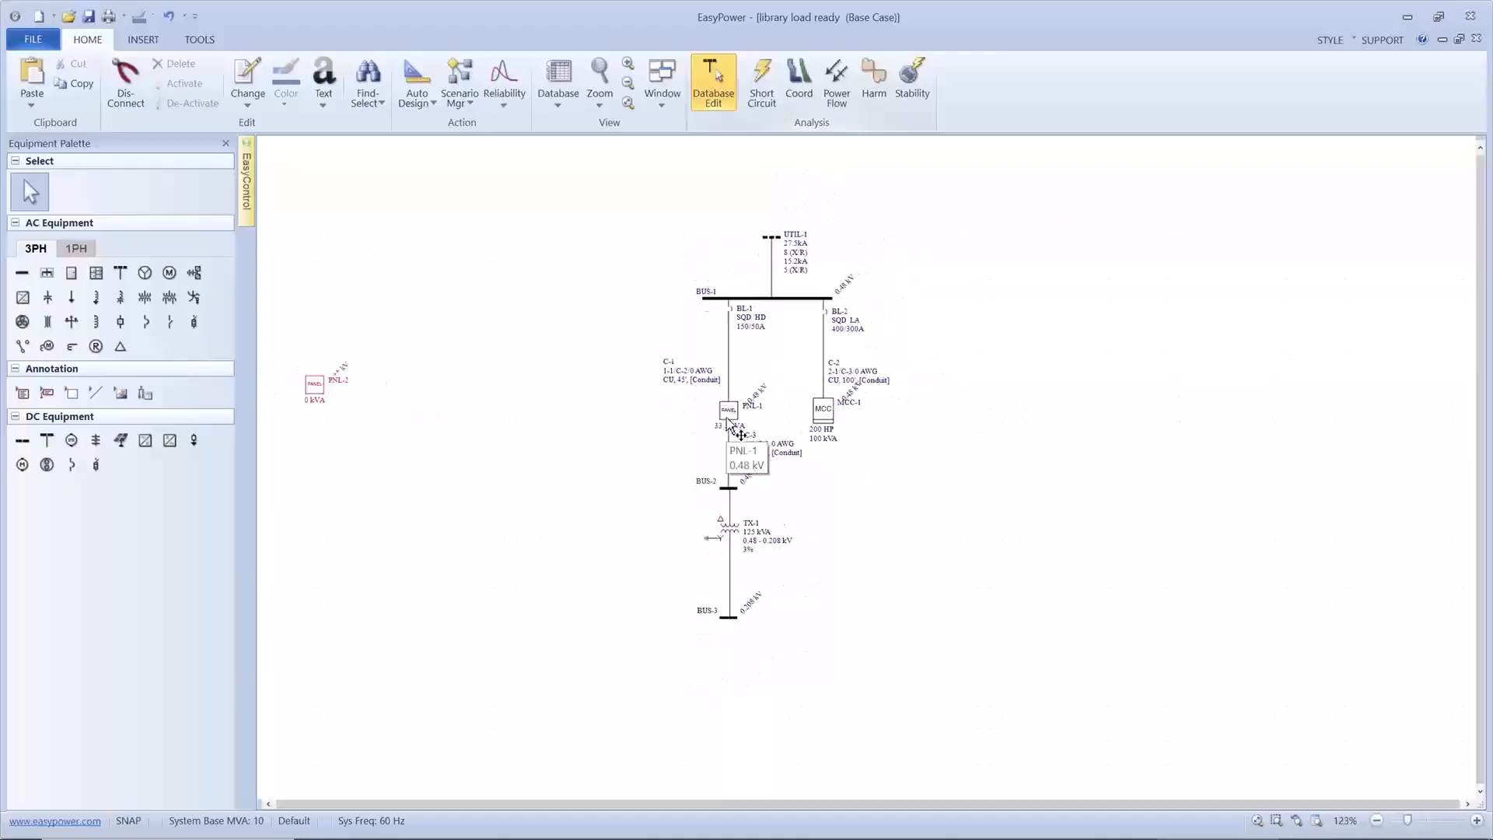
pyautogui.moveTo(322, 343); pyautogui.dragTo(408, 428)
pyautogui.press('Delete')
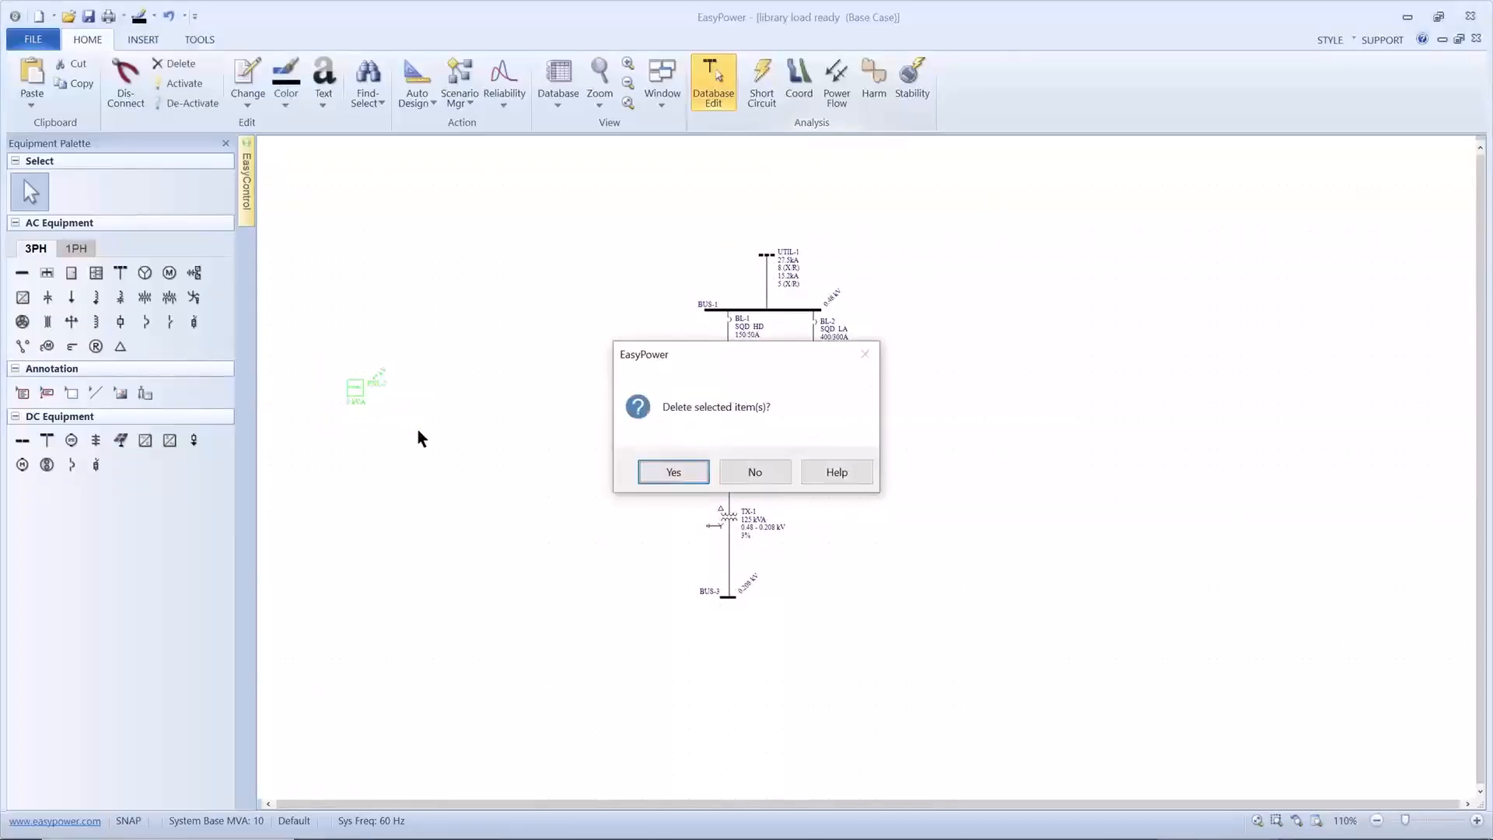
pyautogui.click(673, 474)
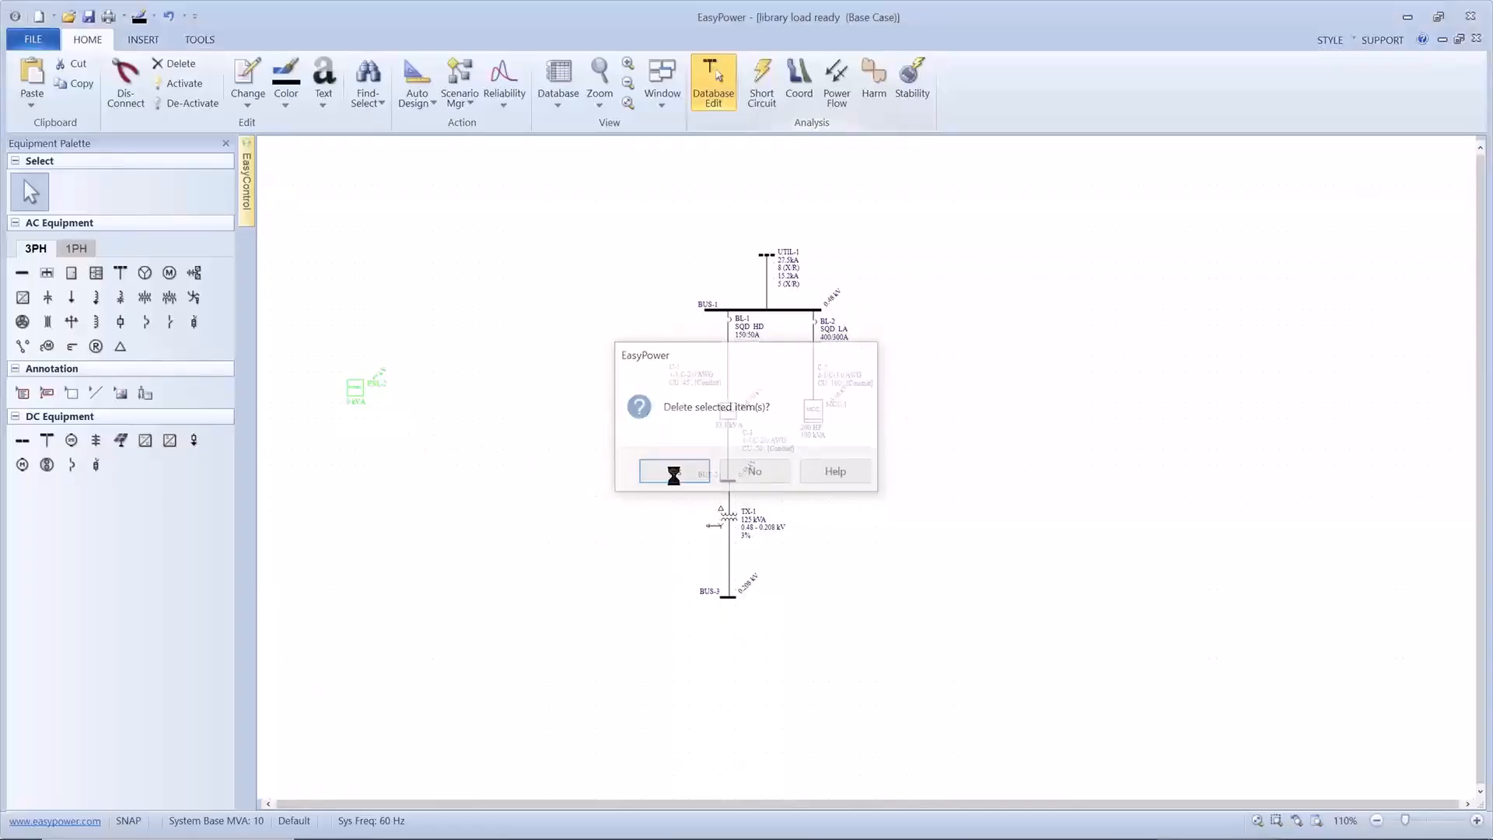
# Enter the Short Circuit focus and fault all buses in the one-line
pyautogui.scroll(2, 683, 428)
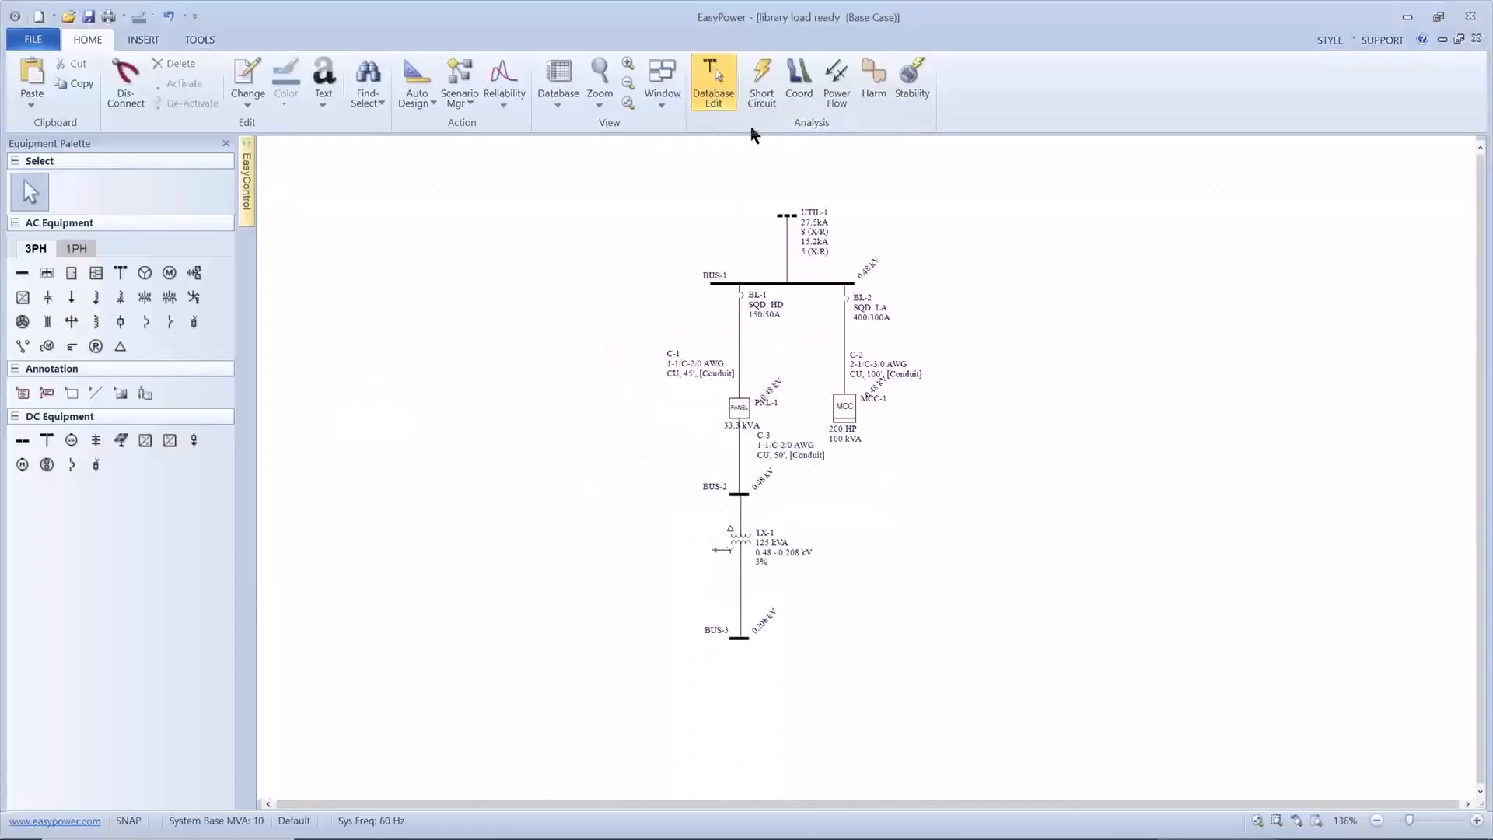
pyautogui.click(761, 84)
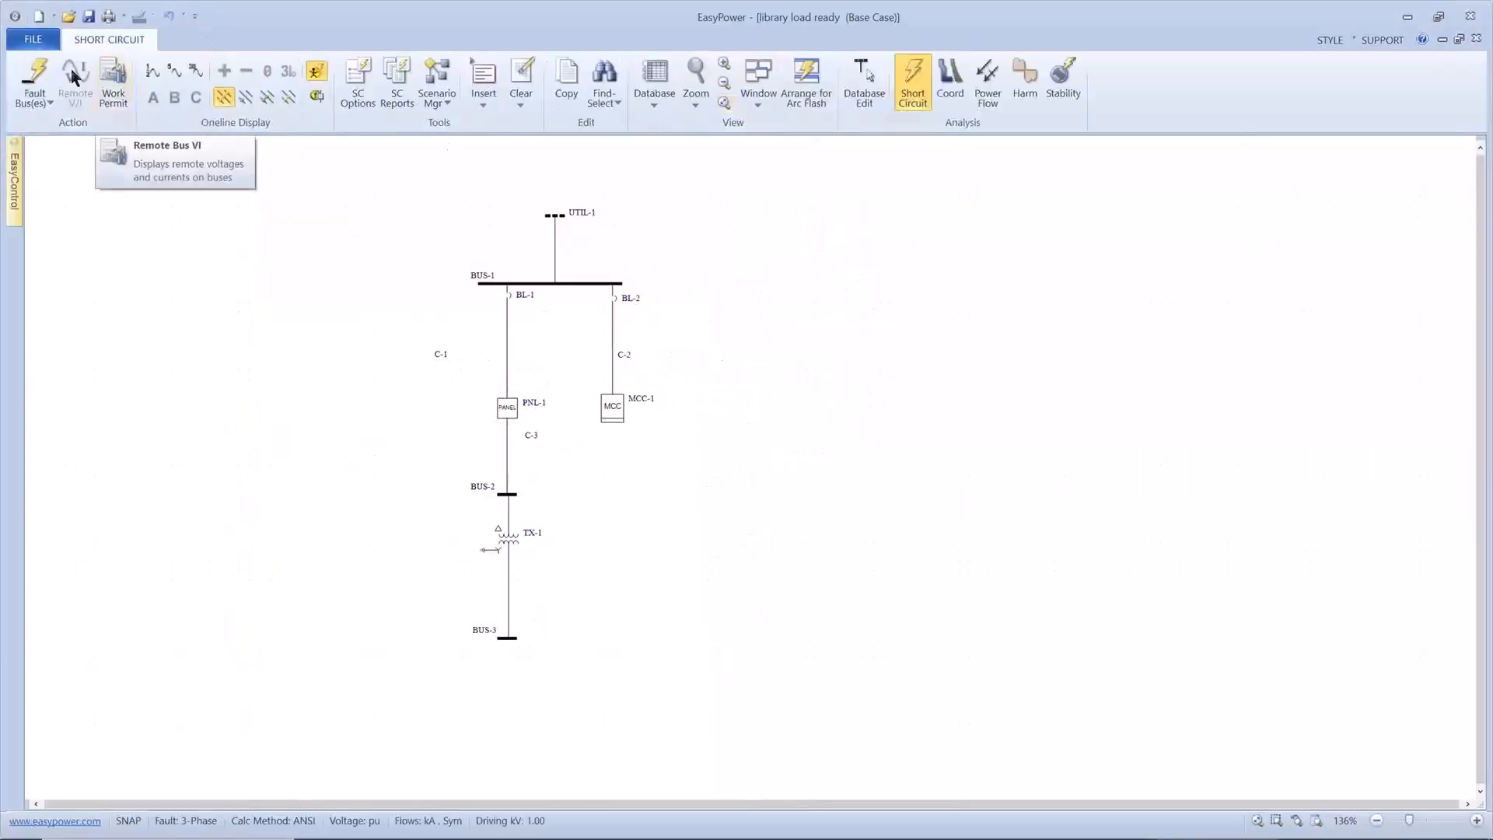
pyautogui.click(45, 91)
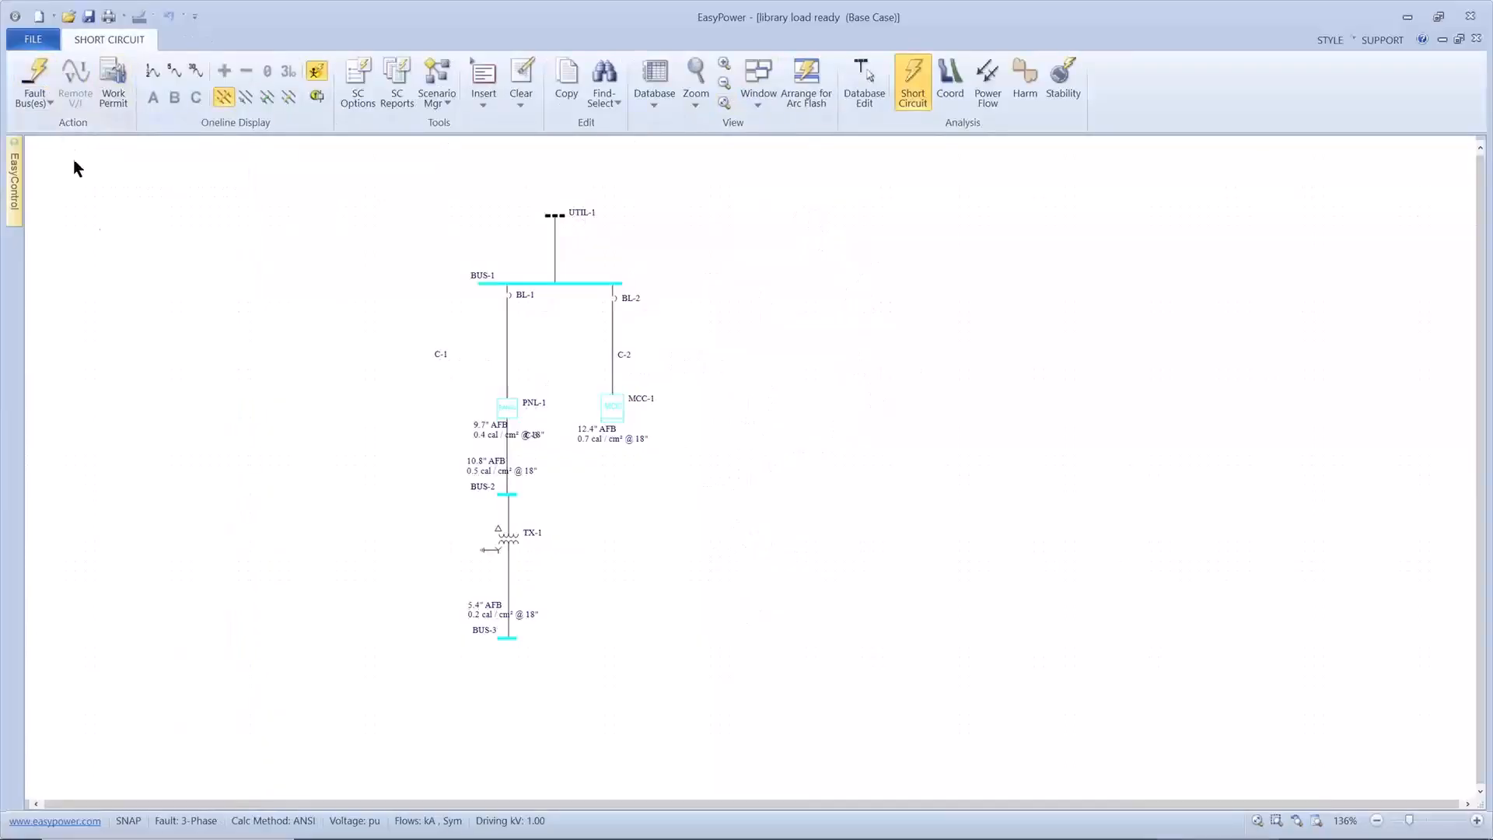
# Fault only BUS-3 and arrange the windows for arc flash to examine its hazard report beside the one-line
pyautogui.click(507, 639)
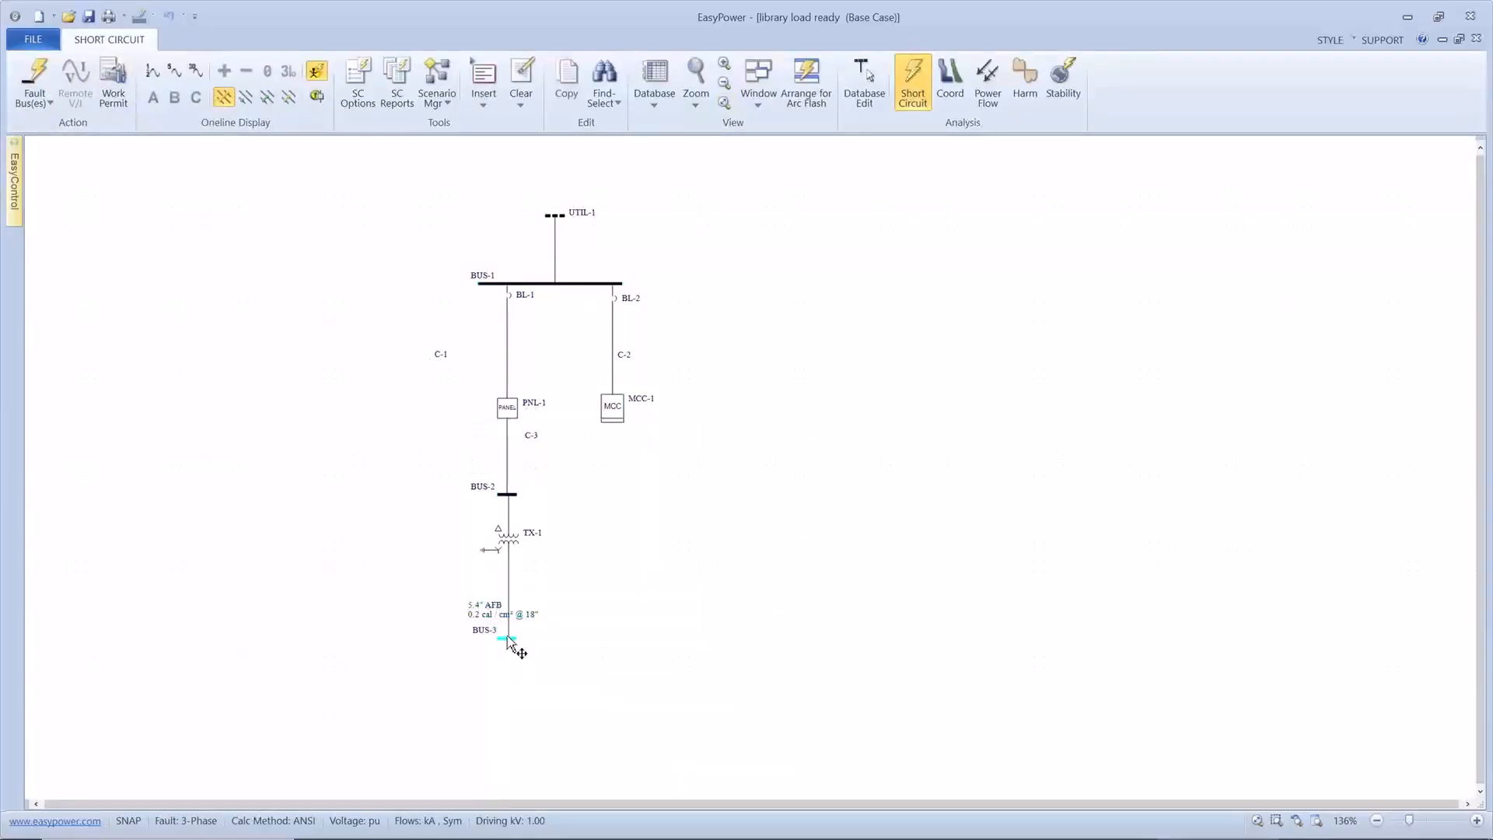
pyautogui.click(814, 81)
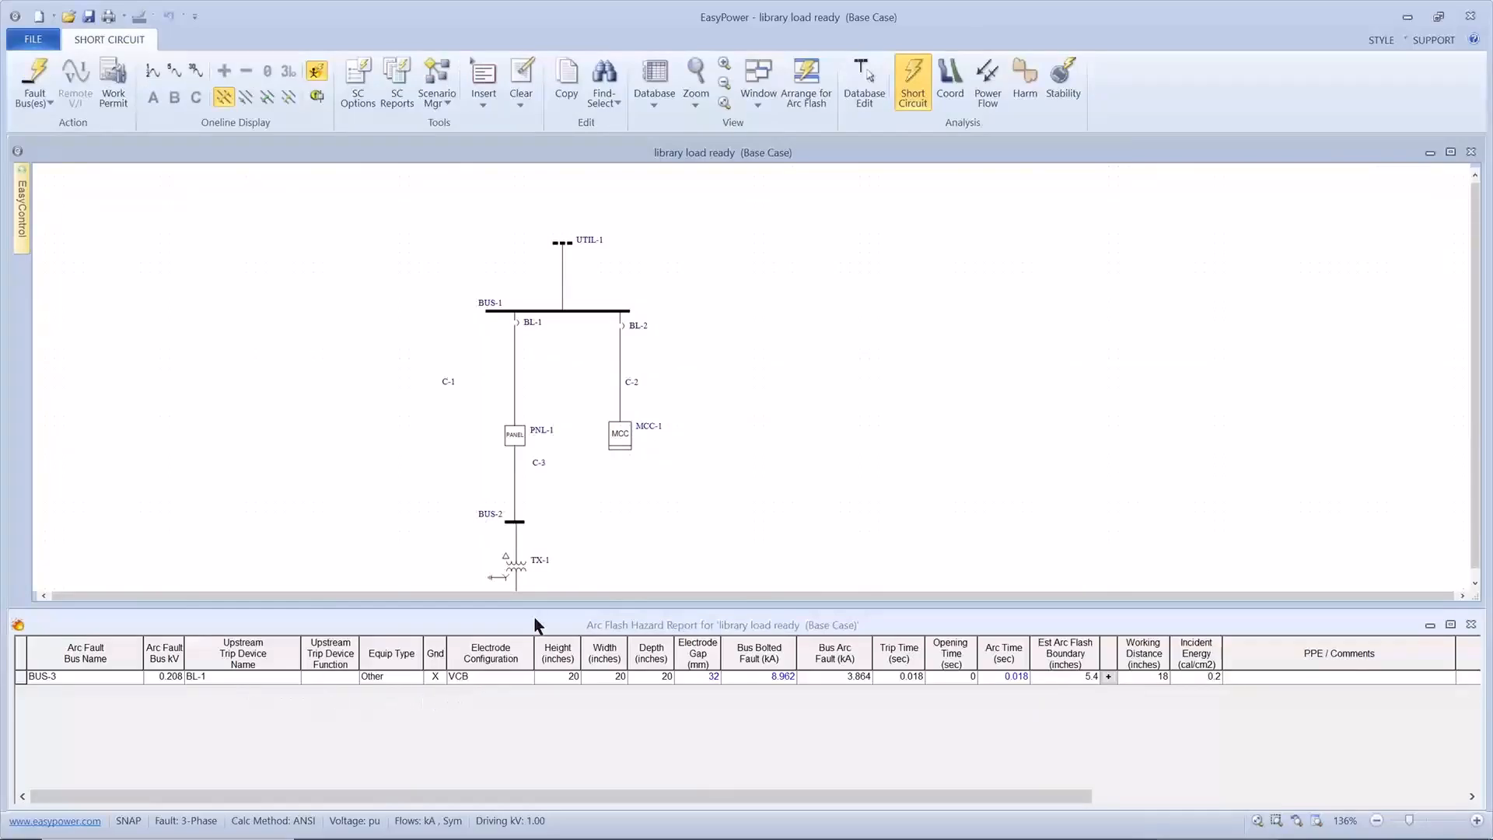
pyautogui.scroll(-3, 585, 549)
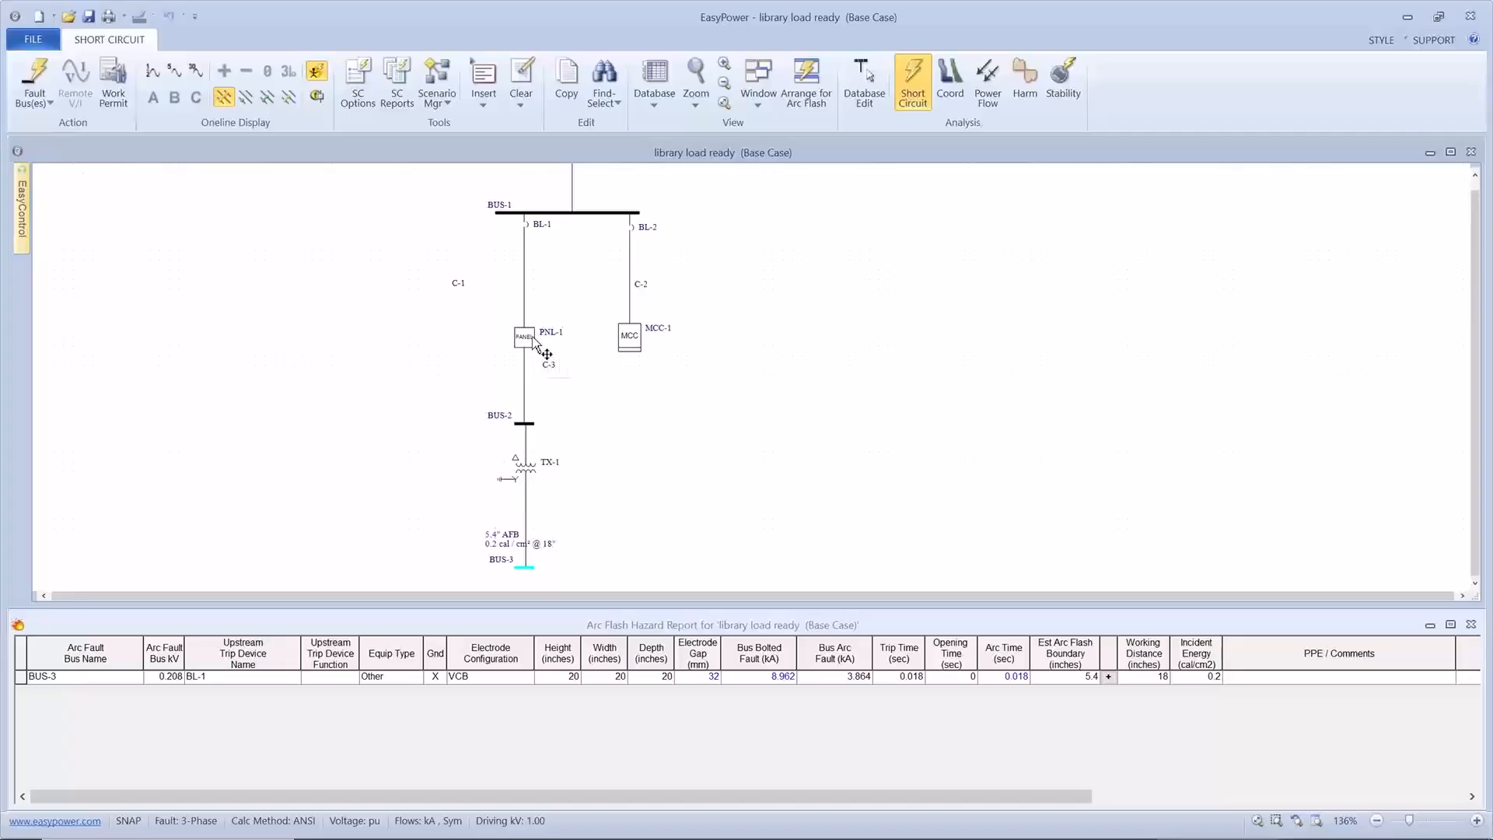
pyautogui.scroll(-1, 533, 340)
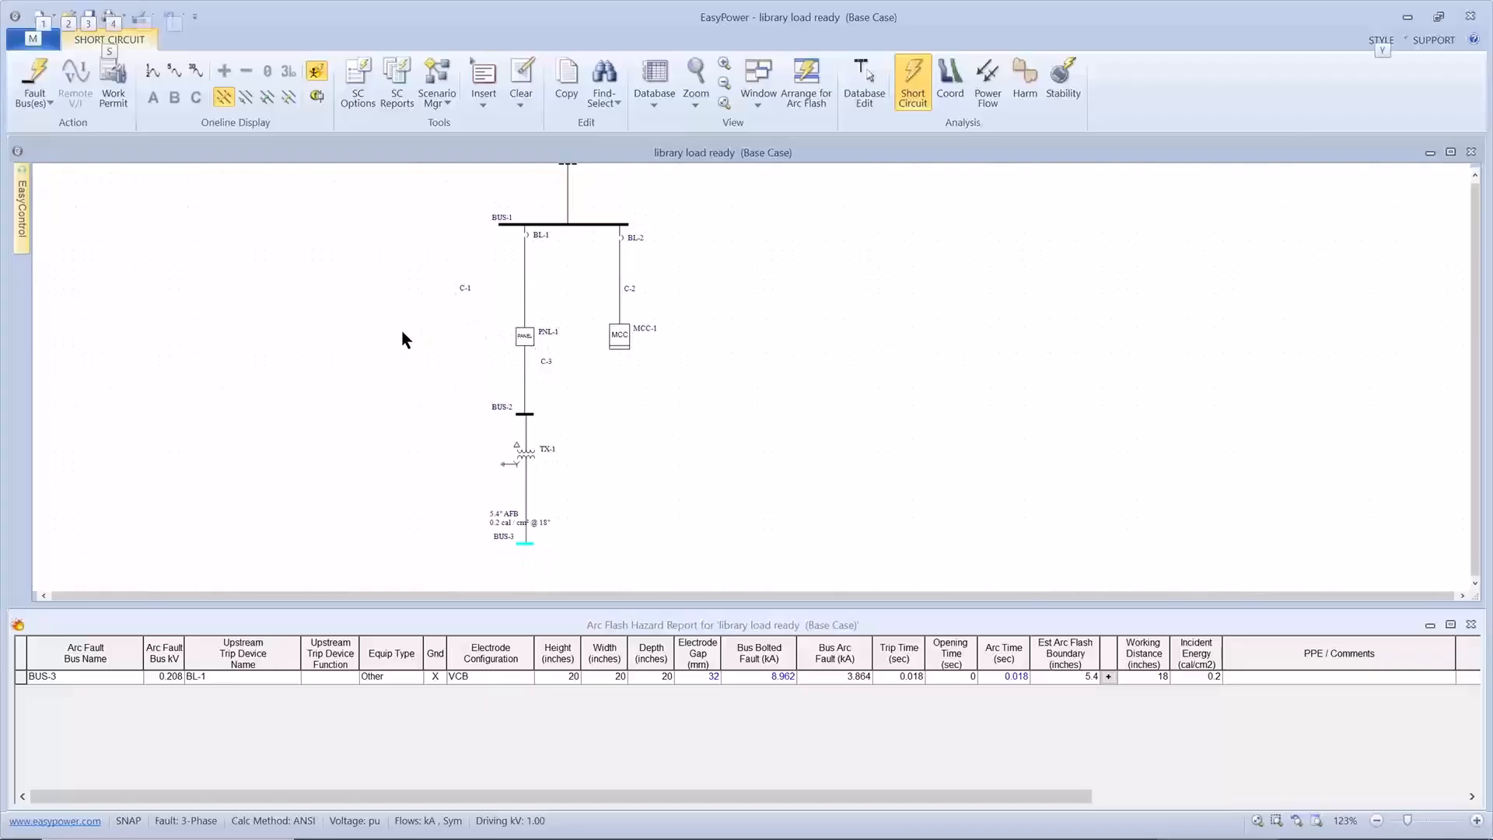
pyautogui.hotkey('alt', 'Tab')
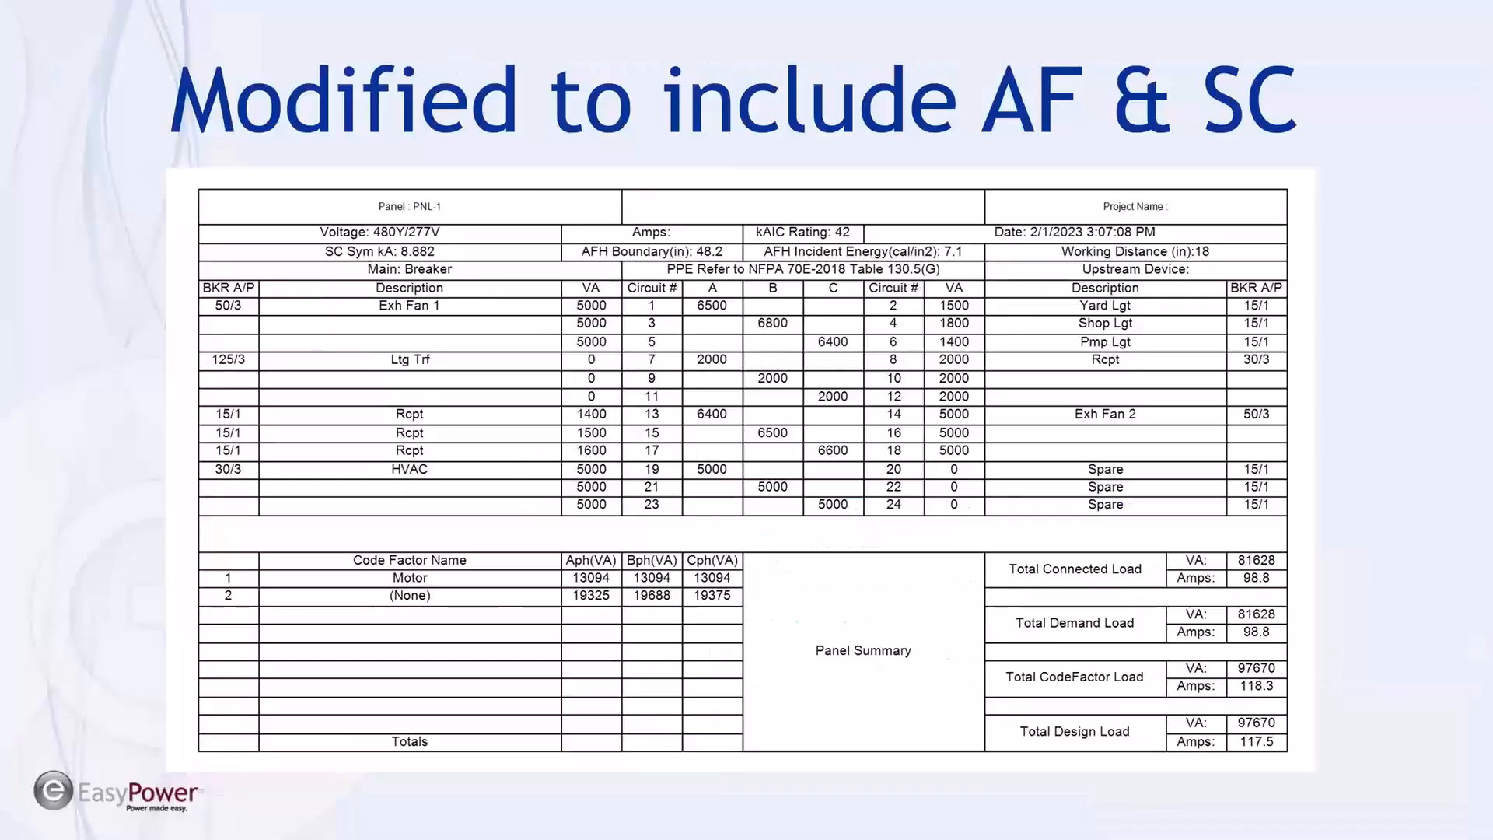
pyautogui.press('Right')
pyautogui.press('Right')
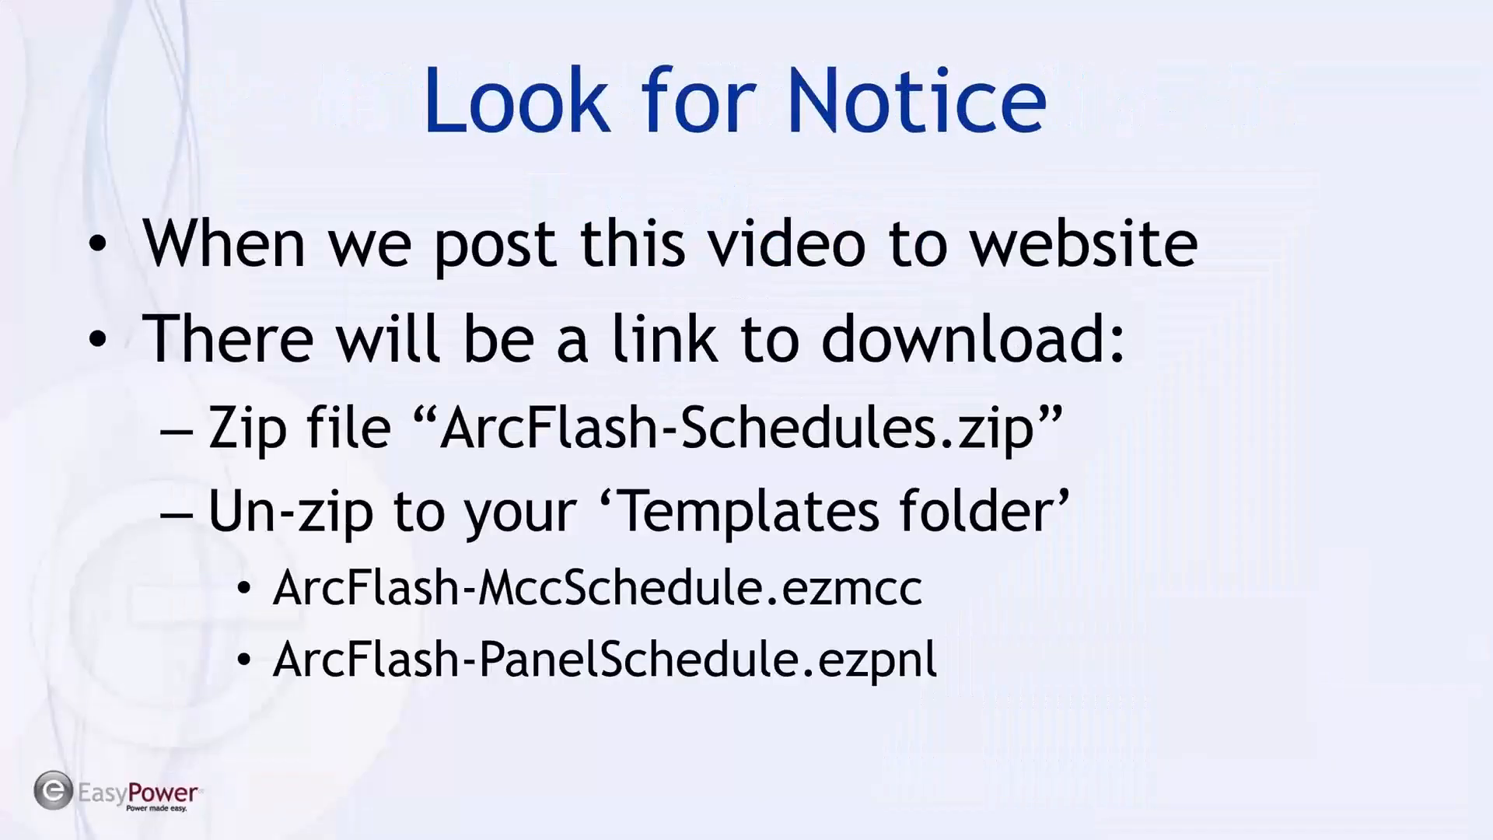